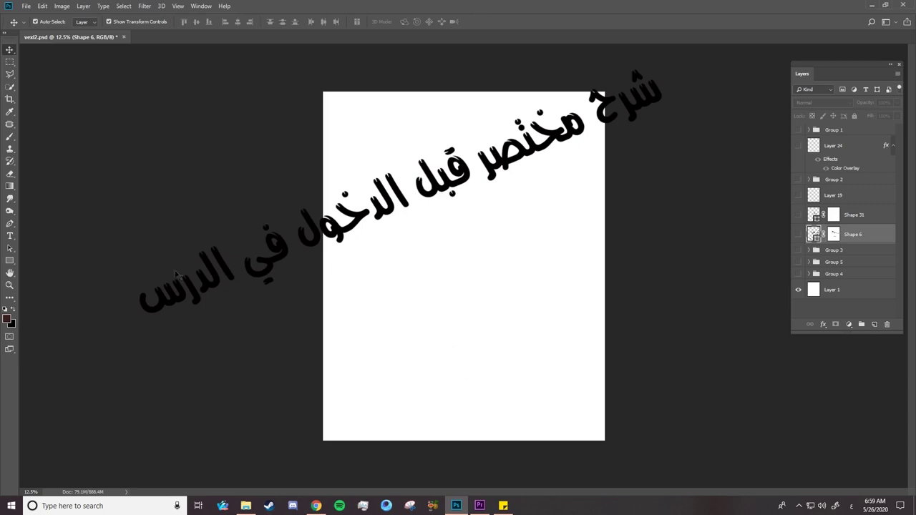
- Switch the Pen tool to Shape mode and place the first anchor near the page top
click(10, 224)
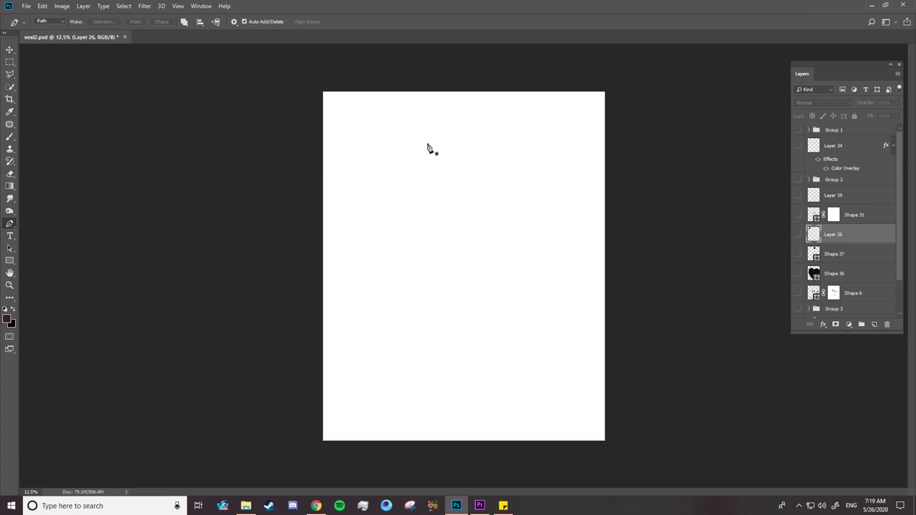
click(55, 32)
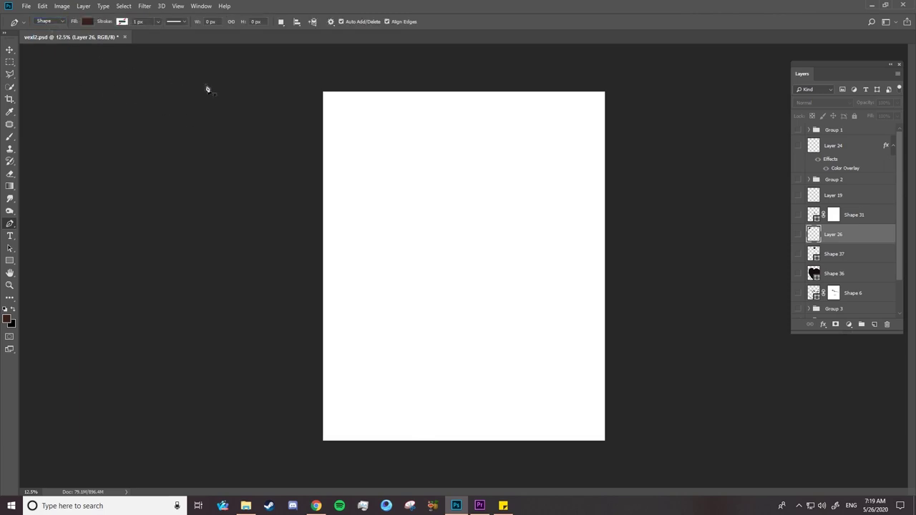
click(444, 148)
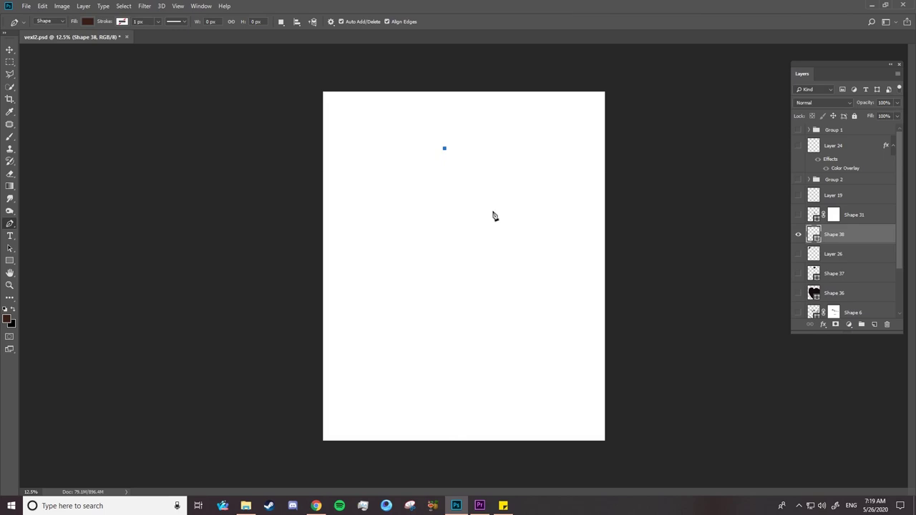
- Add a curved second anchor and reshape the outline's right side to bulge outward
mouse_move(501, 216)
mouse_down()
mouse_move(497, 272)
mouse_move(466, 280)
mouse_move(492, 267)
mouse_move(484, 254)
mouse_move(478, 279)
mouse_move(556, 226)
mouse_move(548, 217)
mouse_up()
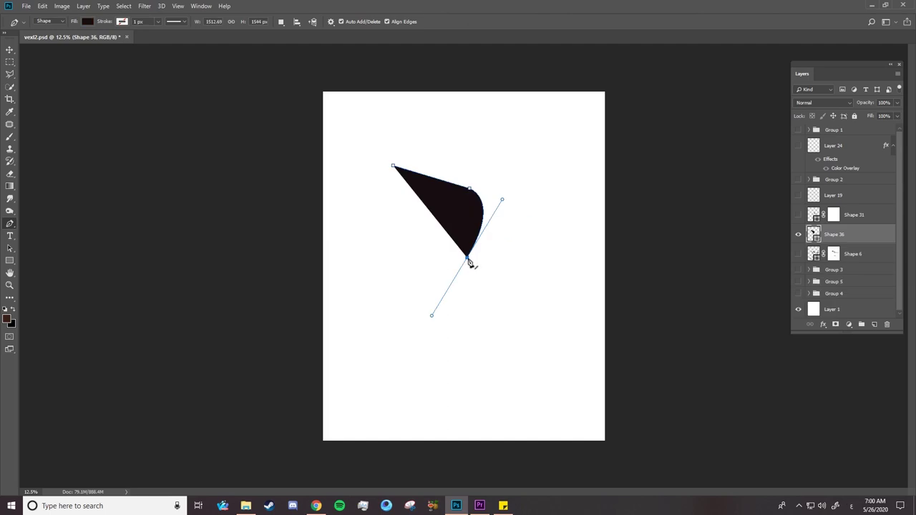
key(ctrl)
mouse_move(467, 258)
mouse_down()
mouse_move(380, 244)
mouse_move(374, 224)
mouse_move(486, 292)
mouse_move(529, 215)
mouse_move(524, 177)
mouse_move(537, 226)
mouse_up()
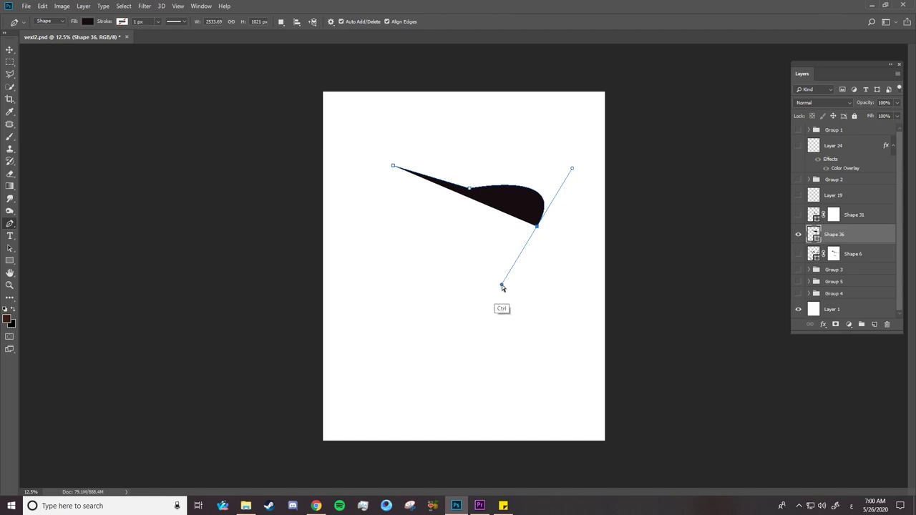
mouse_move(501, 285)
mouse_down()
mouse_move(580, 270)
mouse_move(580, 211)
mouse_up()
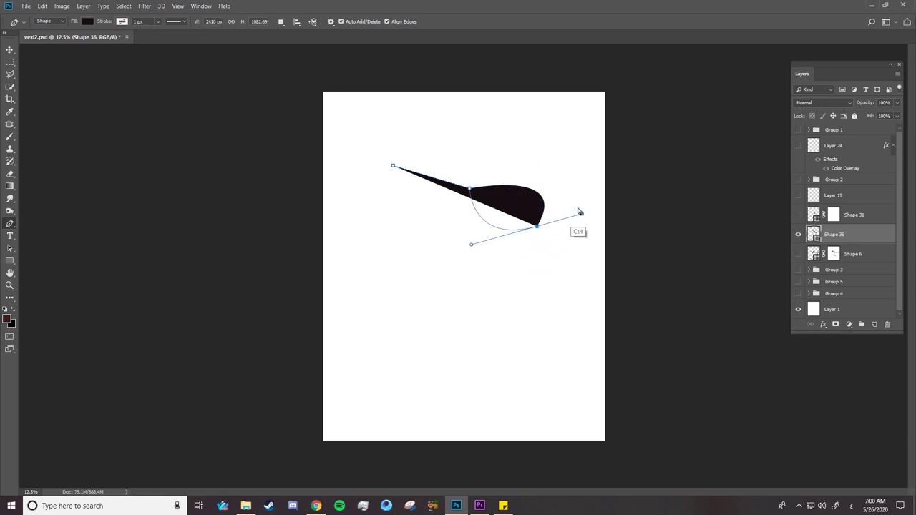
drag(579, 212, 532, 299)
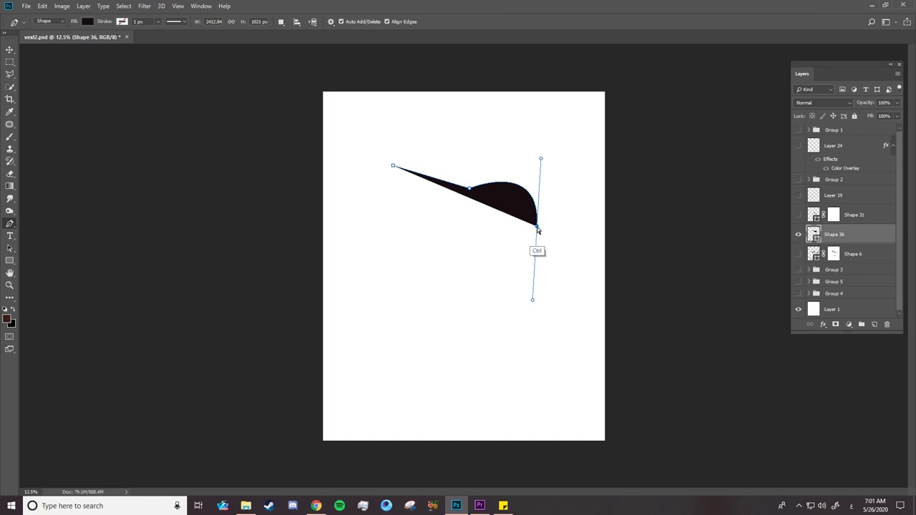
drag(538, 228, 564, 299)
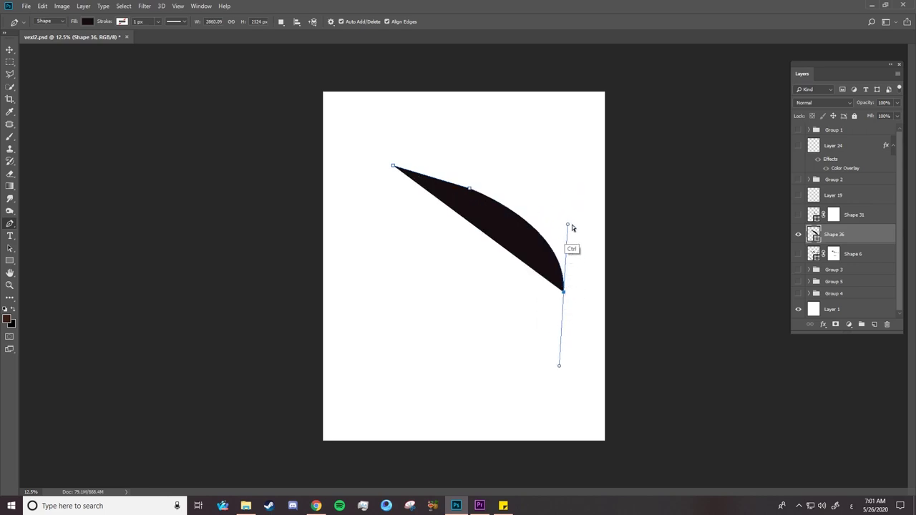
drag(568, 227, 599, 205)
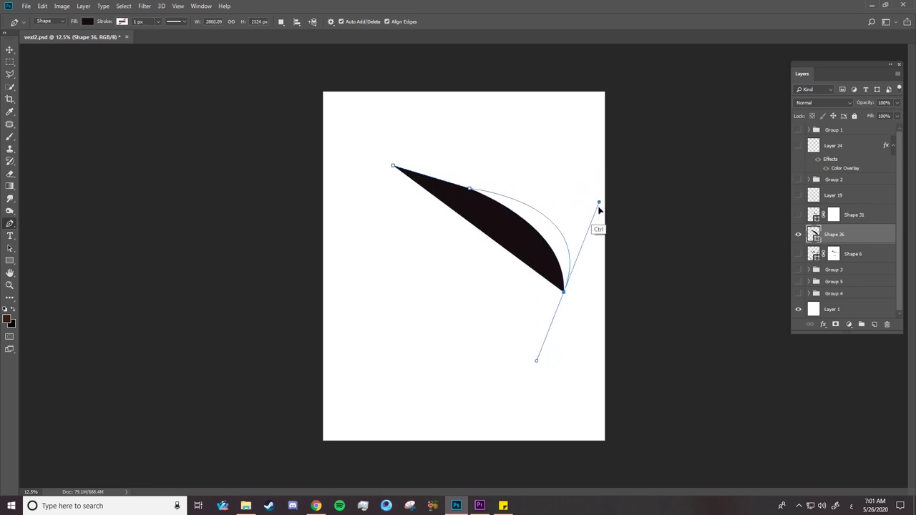
- Add a bottom anchor with one handle removed and a curved left anchor, then close the shape
drag(485, 374, 520, 376)
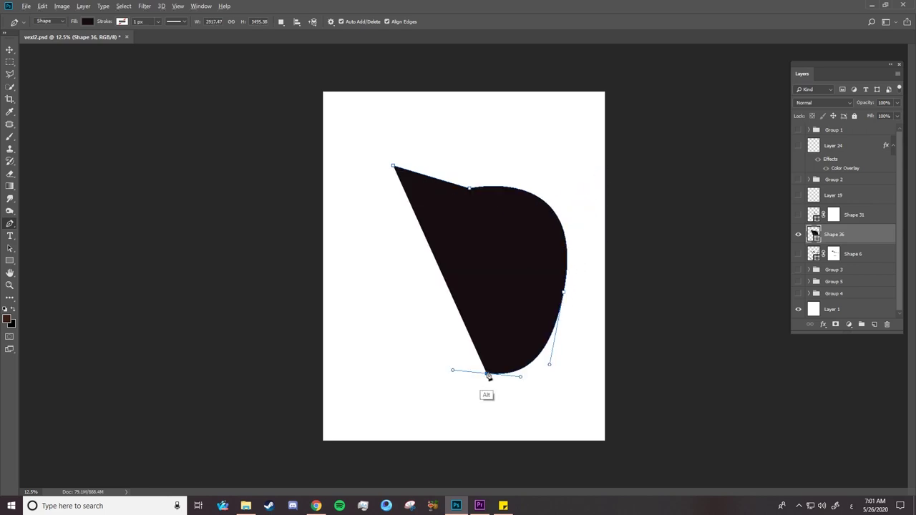
alt+click(485, 373)
key(ctrl+z)
alt+click(487, 376)
drag(487, 377, 489, 381)
drag(489, 381, 476, 379)
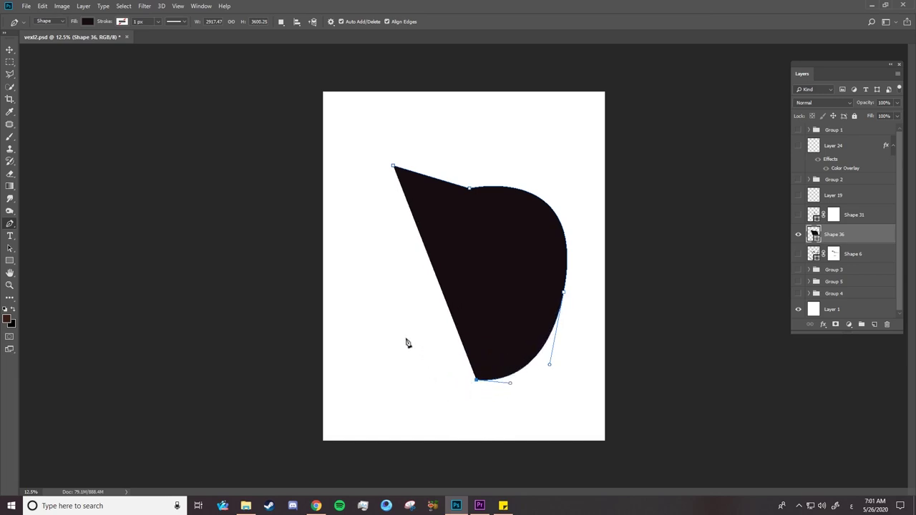
mouse_move(356, 289)
mouse_down()
mouse_move(356, 231)
mouse_move(343, 208)
mouse_up()
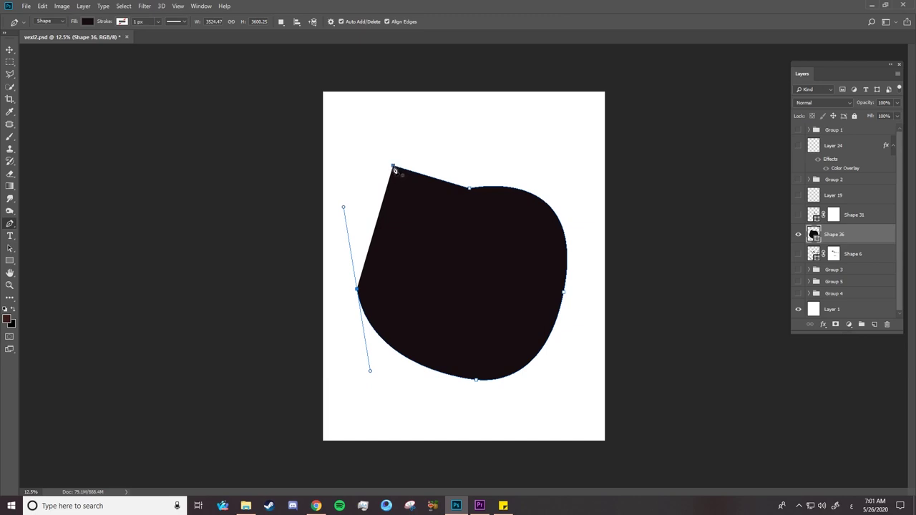
click(394, 168)
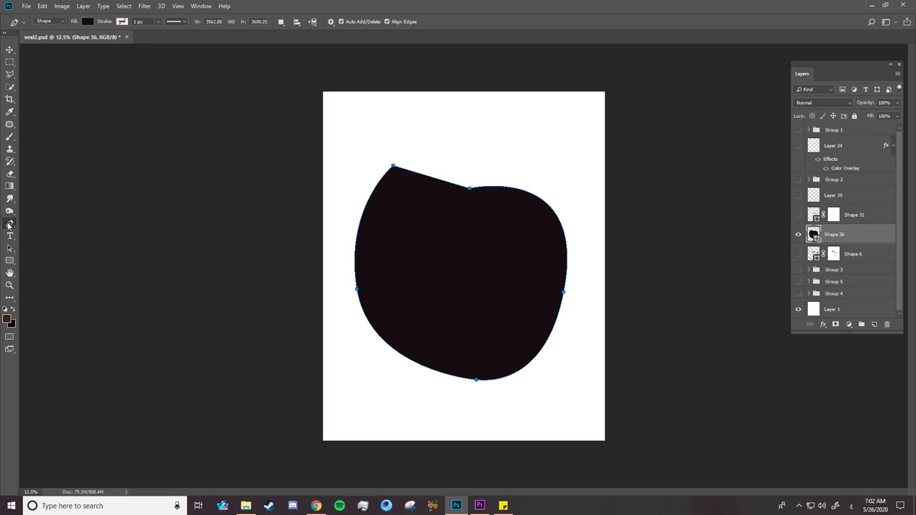
- Add an anchor point on the shape's left edge and nudge it slightly outward
right_click(10, 224)
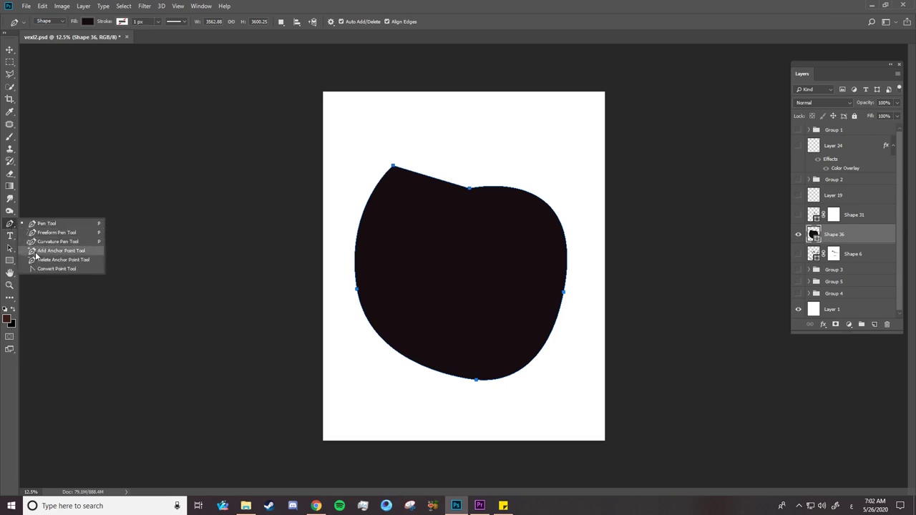
click(40, 251)
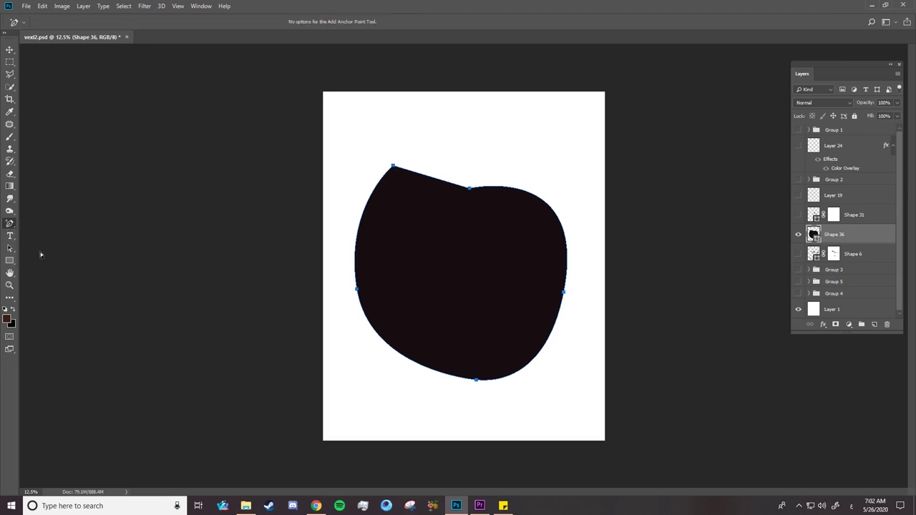
click(359, 233)
key(ctrl)
drag(359, 233, 353, 231)
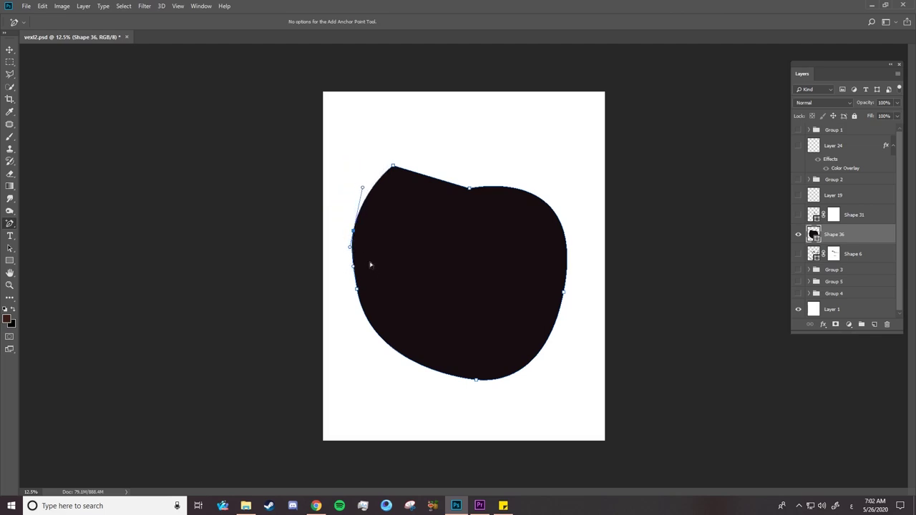
- Add a right-edge anchor and shape the upper-right edge into a rounded bump
click(562, 225)
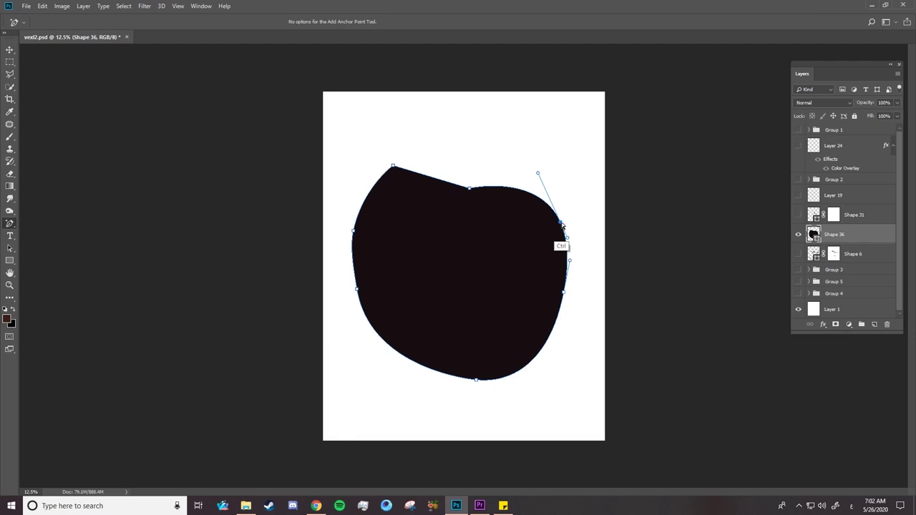
mouse_move(561, 225)
mouse_down()
mouse_move(516, 261)
mouse_move(542, 206)
mouse_up()
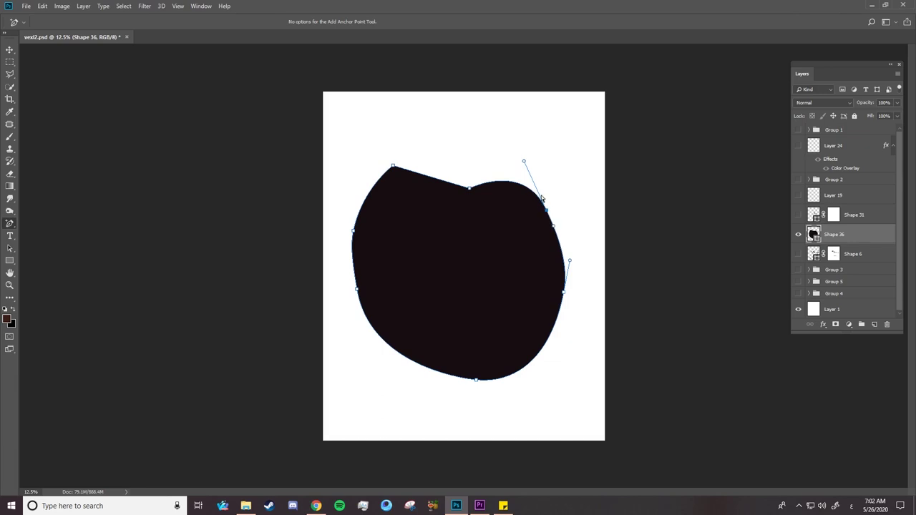
mouse_move(524, 163)
mouse_down()
mouse_move(481, 155)
mouse_move(489, 152)
mouse_up()
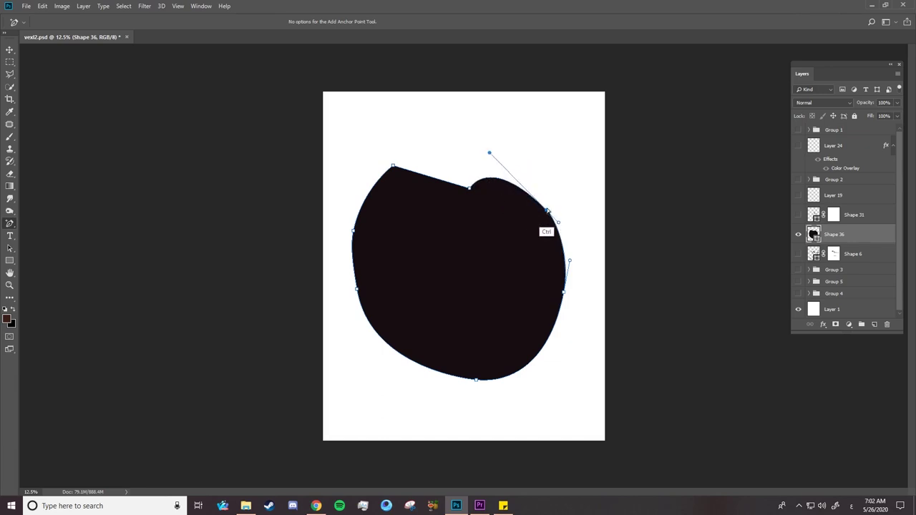
drag(547, 212, 560, 197)
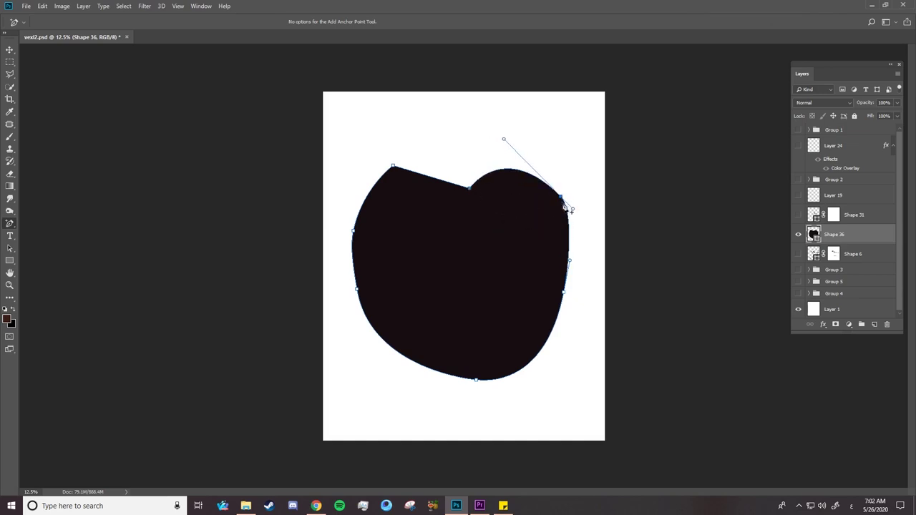
right_click(10, 223)
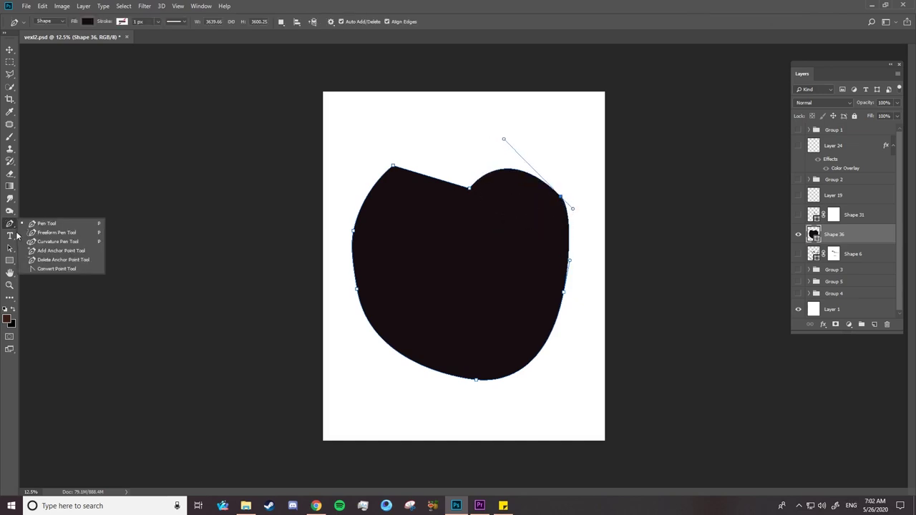
- Use the Convert Point Tool to make the upper-right anchor a corner, straightening the top edge
click(38, 269)
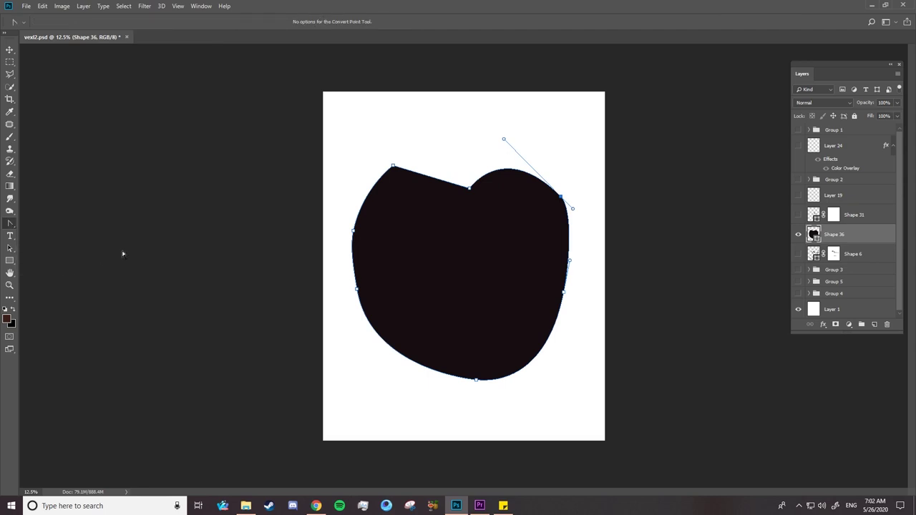
right_click(561, 199)
key(Escape)
click(562, 199)
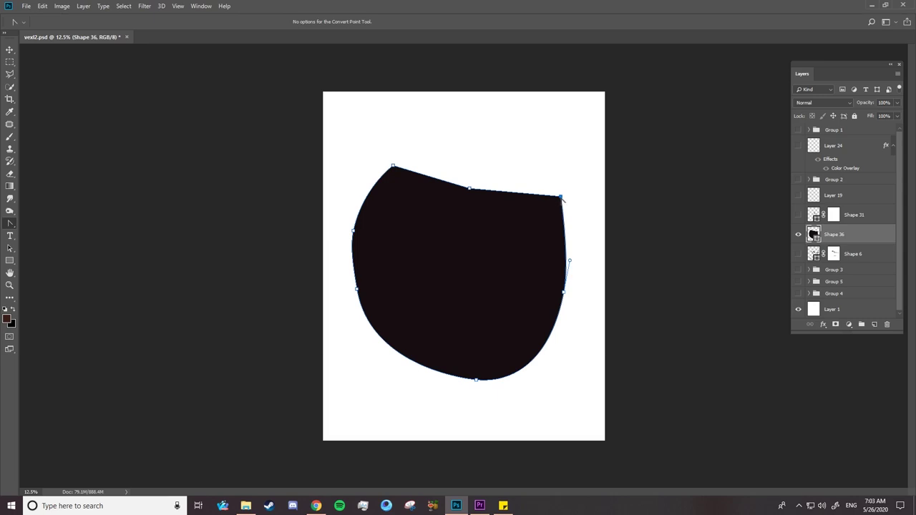
drag(562, 198, 583, 218)
drag(583, 218, 589, 225)
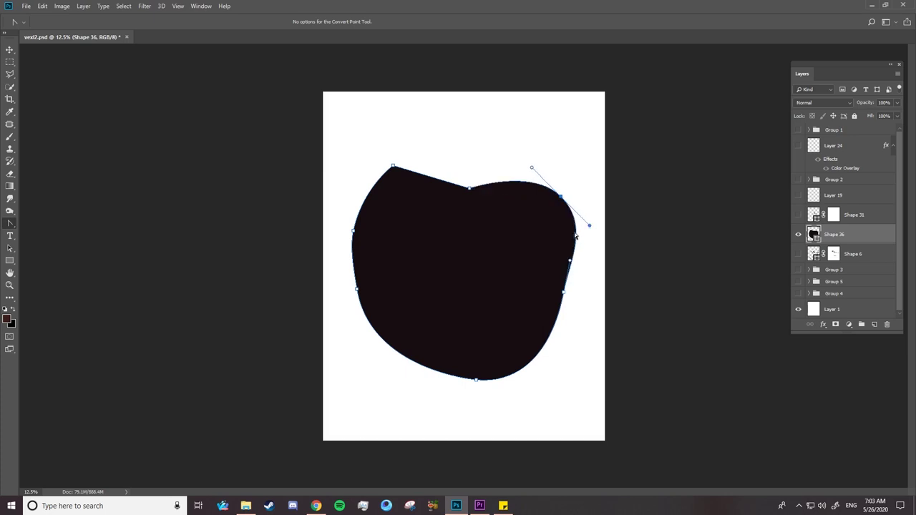
click(561, 196)
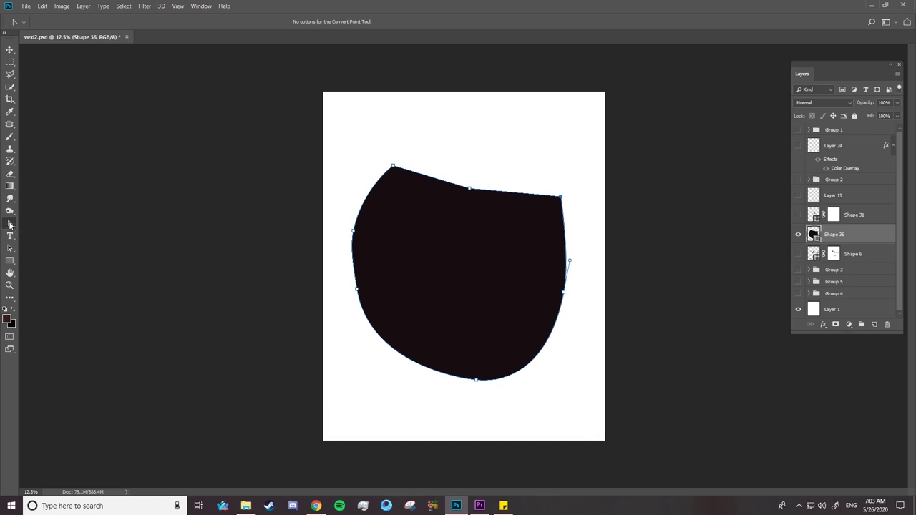
click(9, 224)
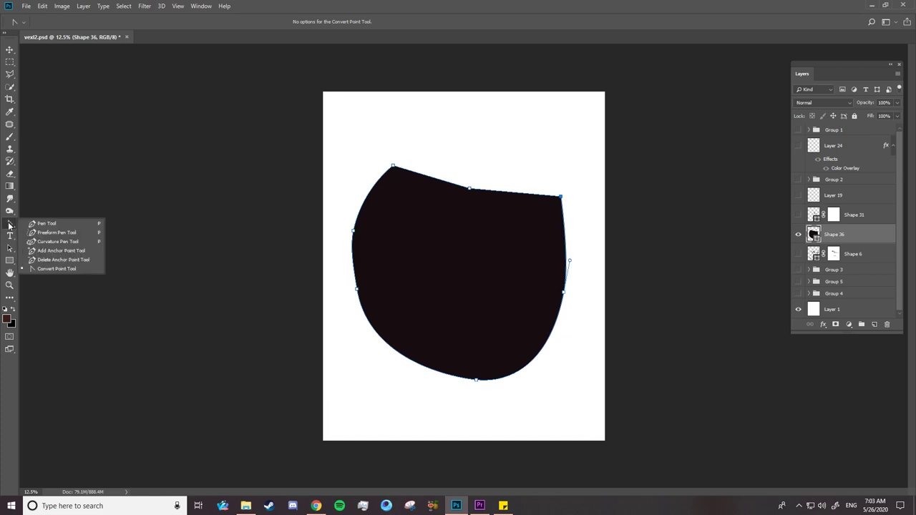
- Delete the top-right anchor and raise a top-edge anchor into a rounded bump beside a V-notch
click(48, 233)
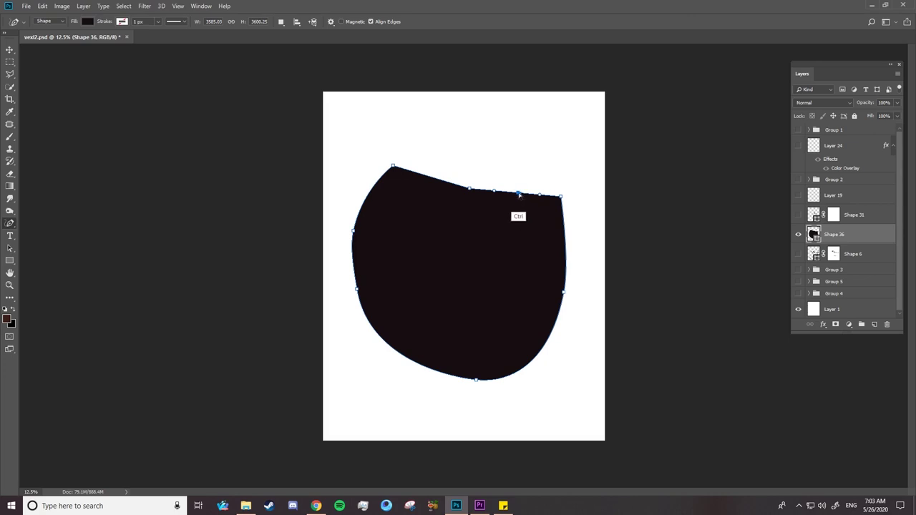
drag(517, 193, 519, 164)
drag(520, 148, 521, 177)
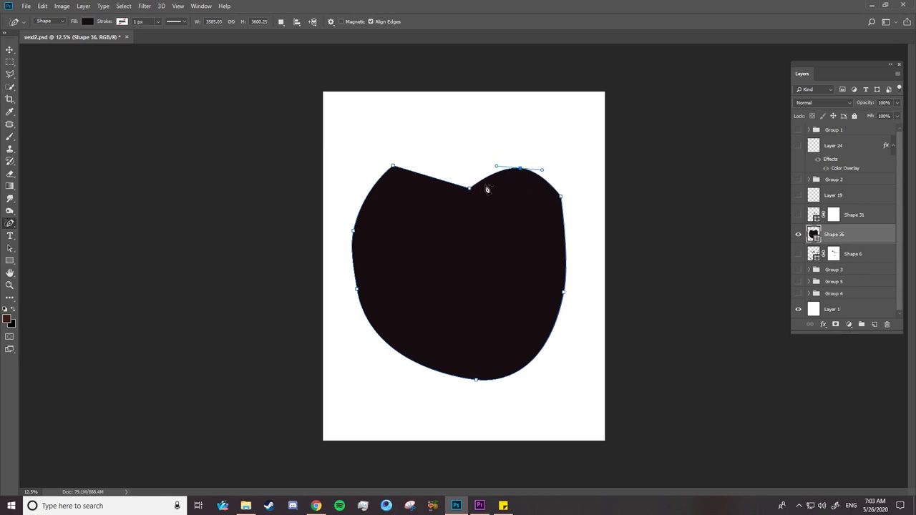
click(520, 170)
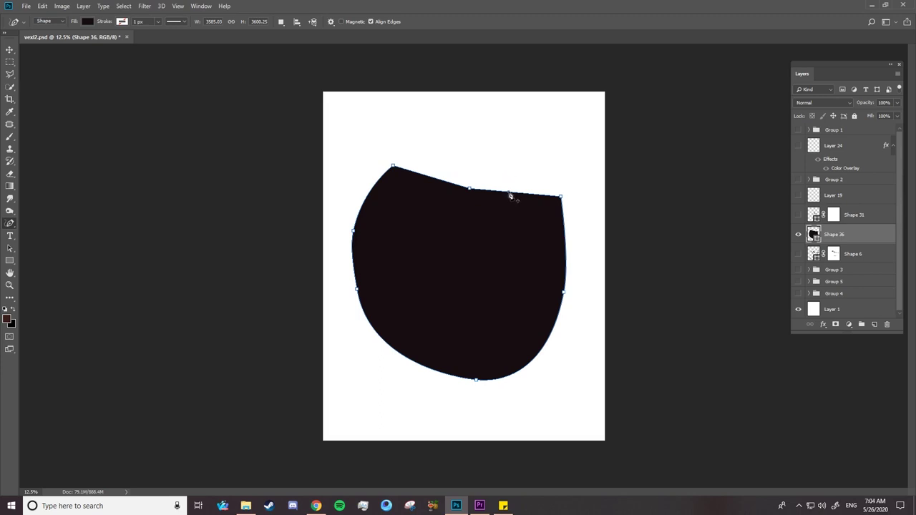
drag(510, 195, 508, 162)
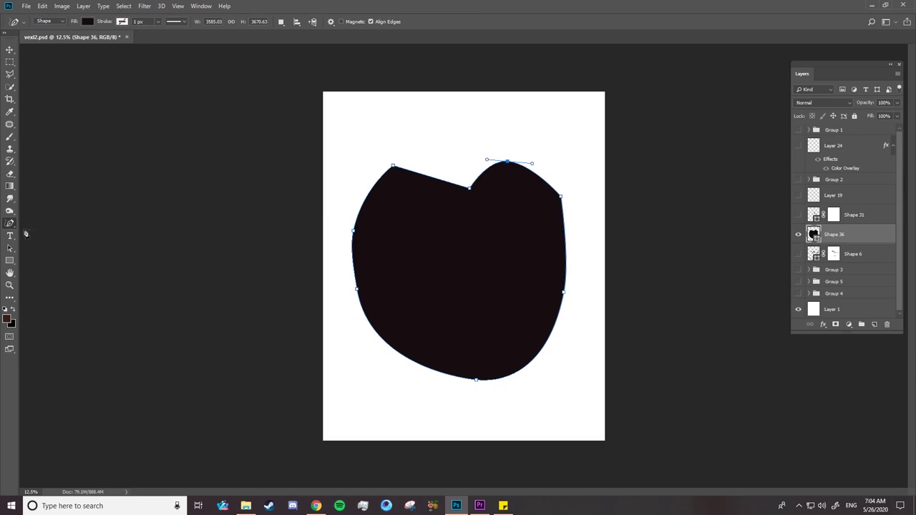
click(10, 230)
click(11, 224)
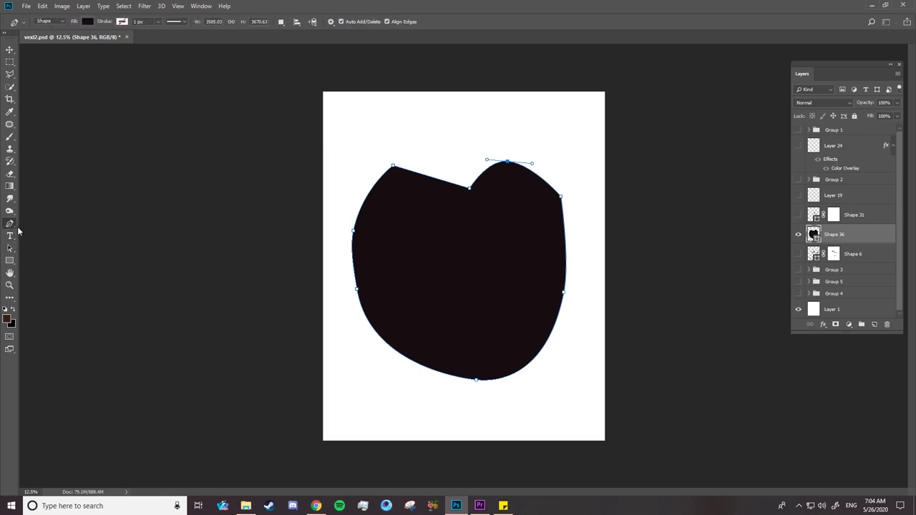
right_click(12, 224)
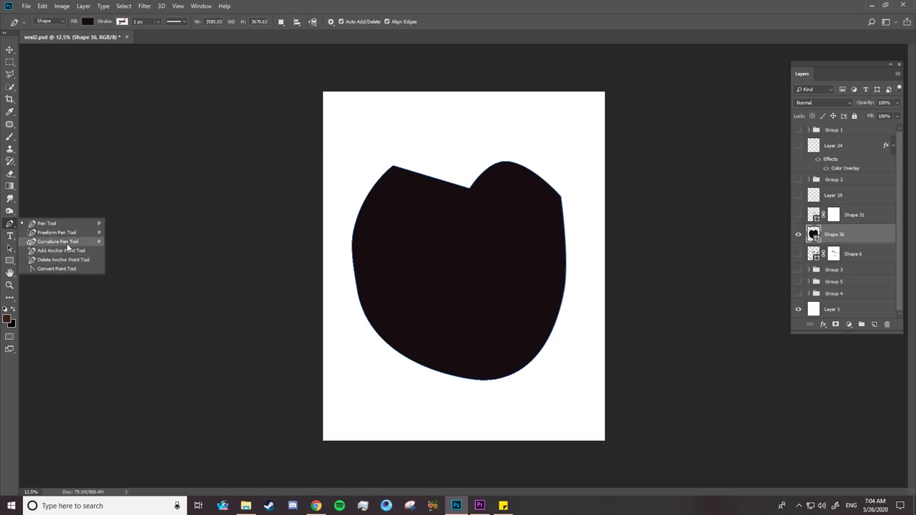
- With the Curvature Pen, add a top peak anchor and widen the left lobe and side
click(66, 244)
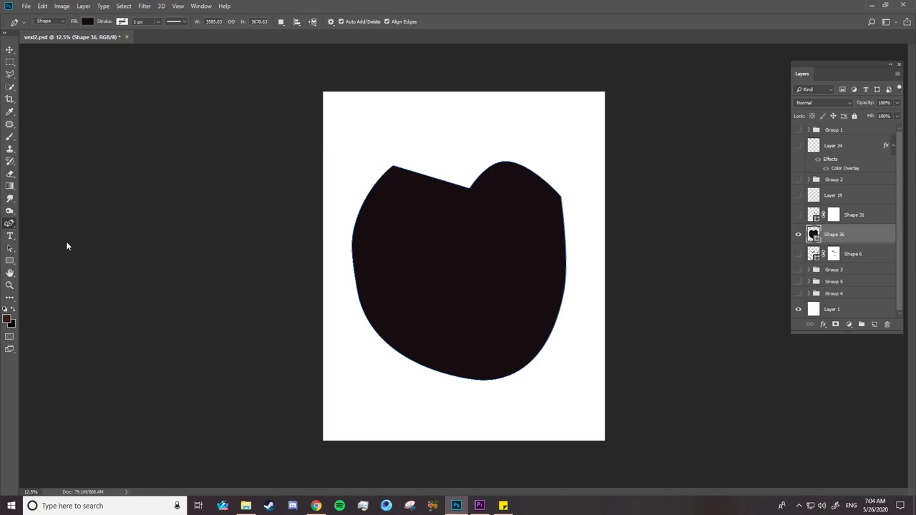
click(433, 177)
drag(433, 178, 449, 135)
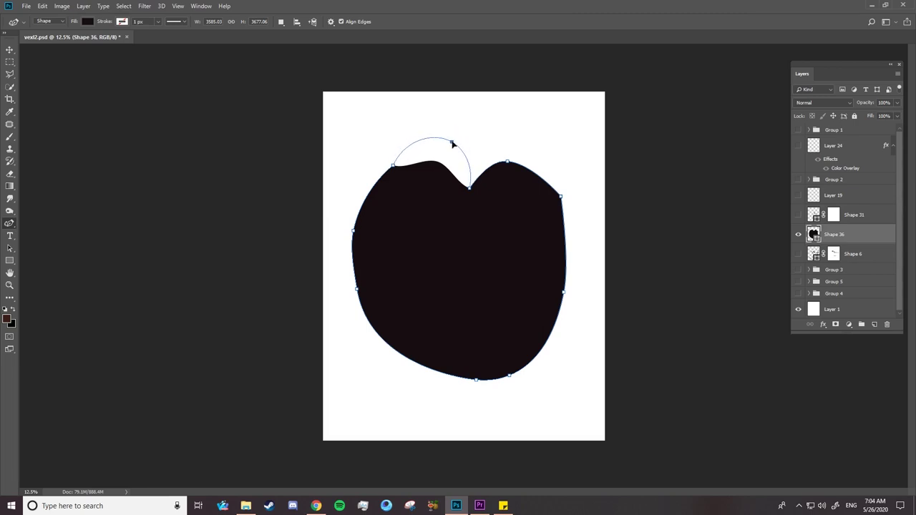
mouse_move(448, 135)
mouse_down()
mouse_move(460, 153)
mouse_move(419, 143)
mouse_move(440, 142)
mouse_up()
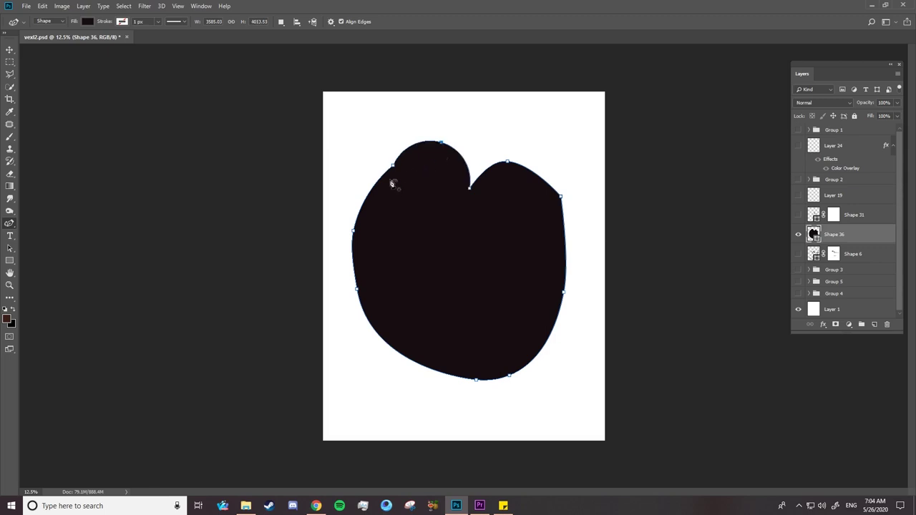
drag(392, 169, 363, 168)
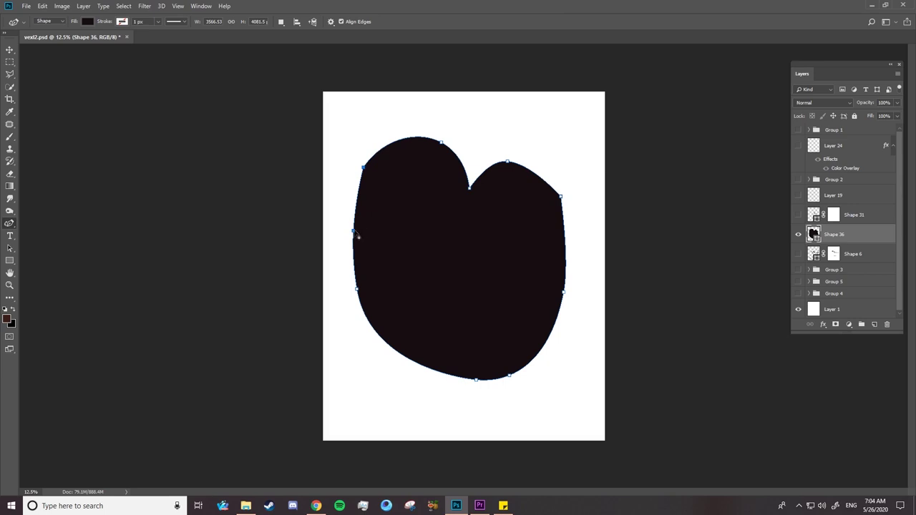
mouse_move(353, 231)
mouse_down()
mouse_move(341, 229)
mouse_move(345, 239)
mouse_up()
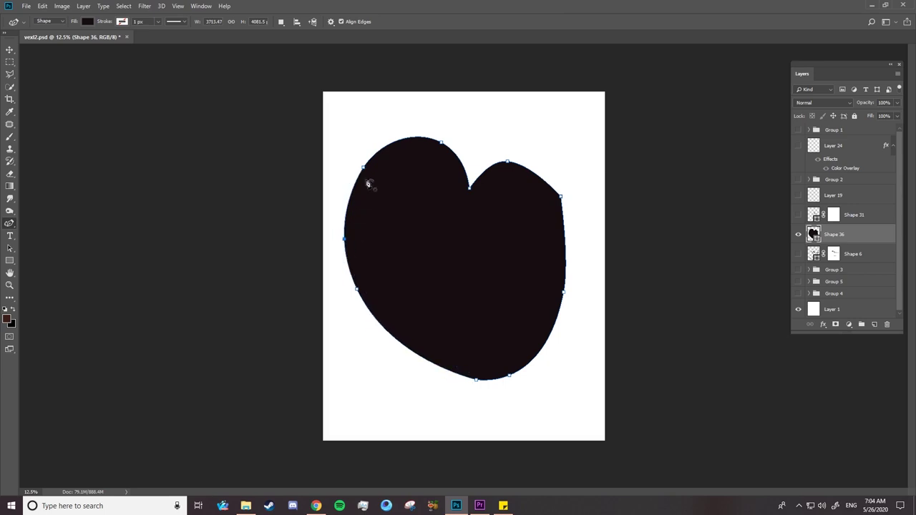
drag(364, 169, 349, 185)
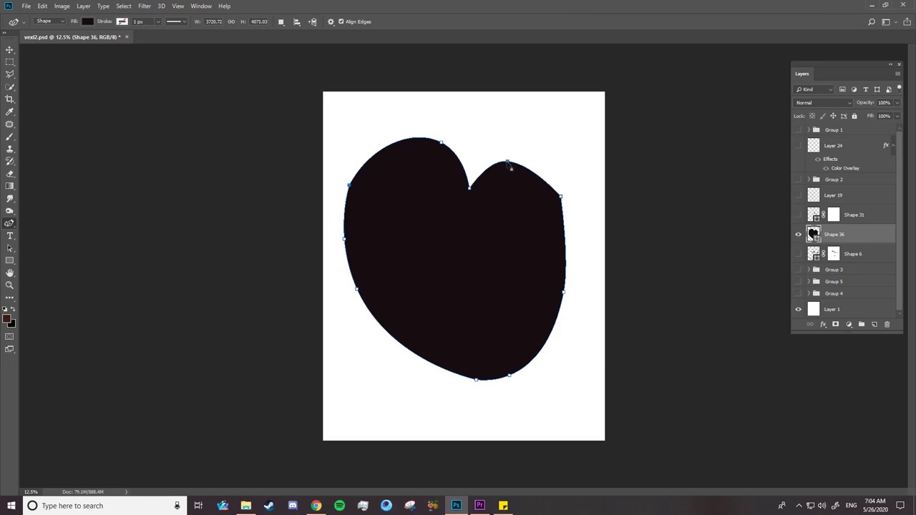
- Round out the right lobe and side, and pull the bottom down into a heart point
drag(509, 164, 516, 149)
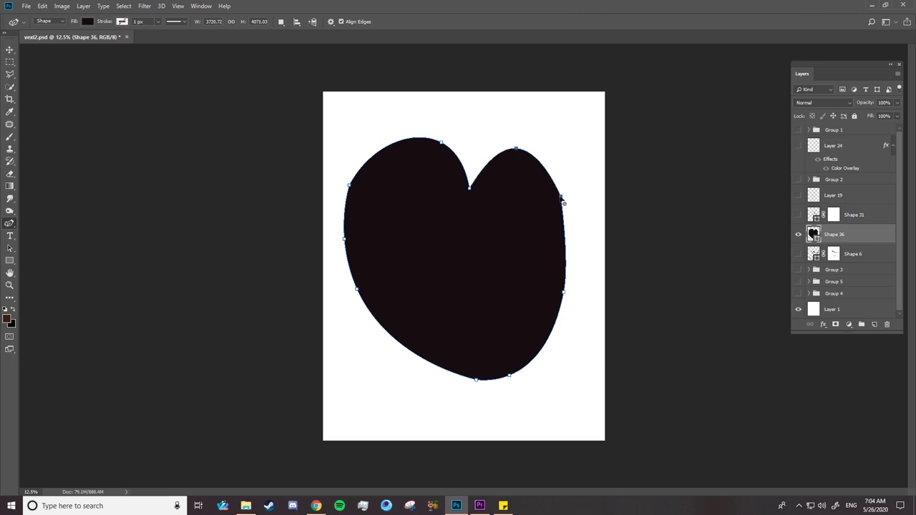
drag(570, 198, 568, 180)
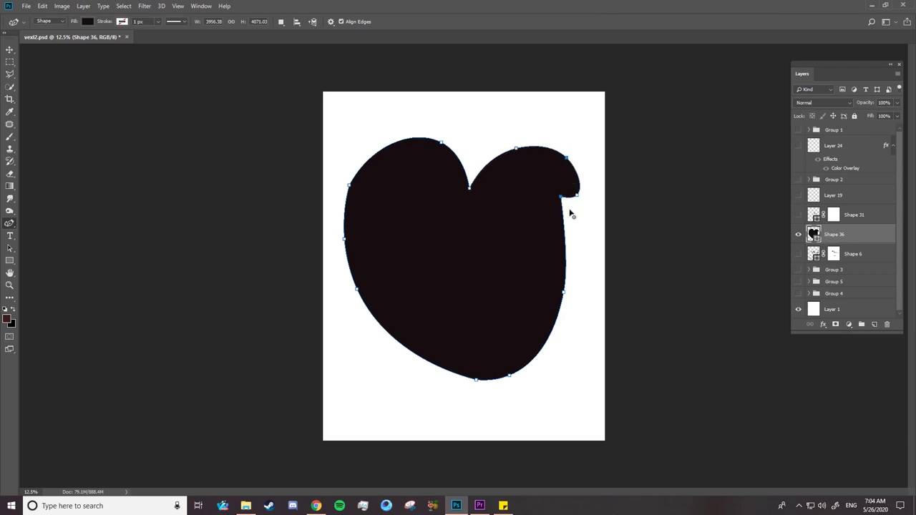
drag(570, 213, 583, 240)
drag(579, 199, 587, 185)
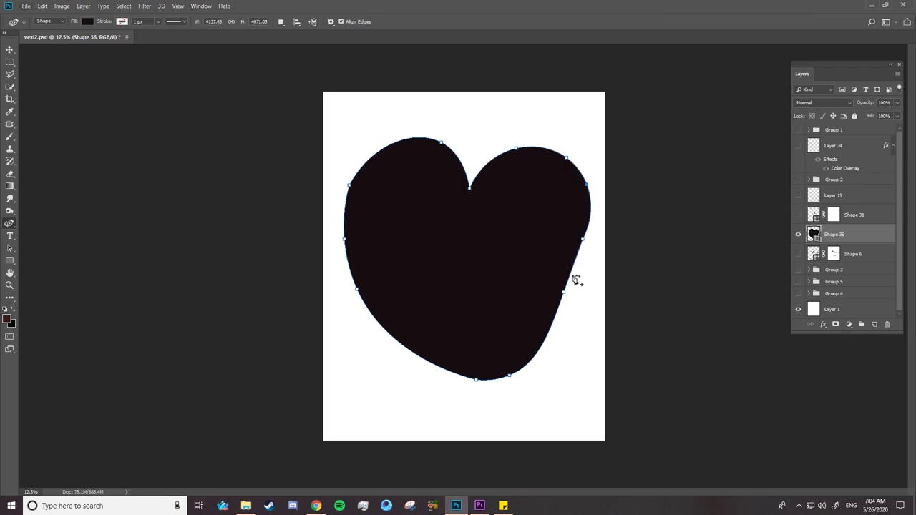
drag(565, 293, 592, 247)
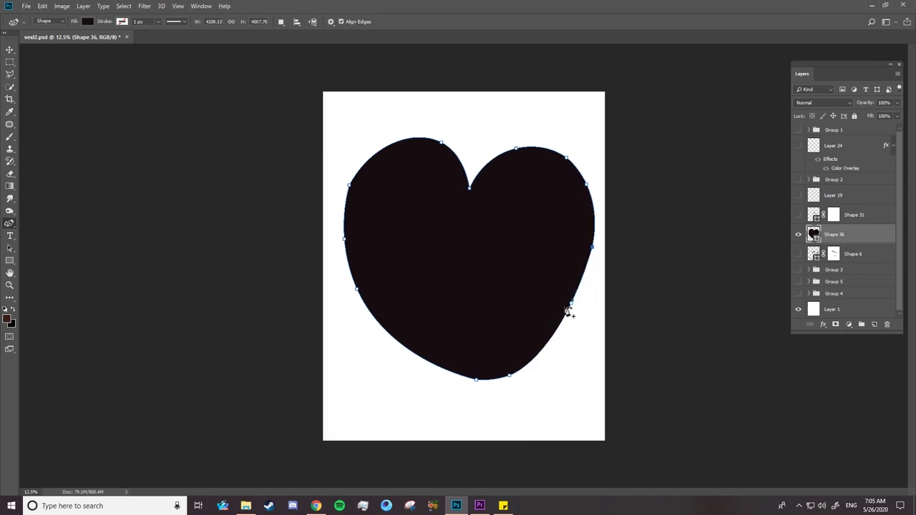
mouse_move(509, 382)
mouse_down()
mouse_move(472, 413)
mouse_move(467, 430)
mouse_up()
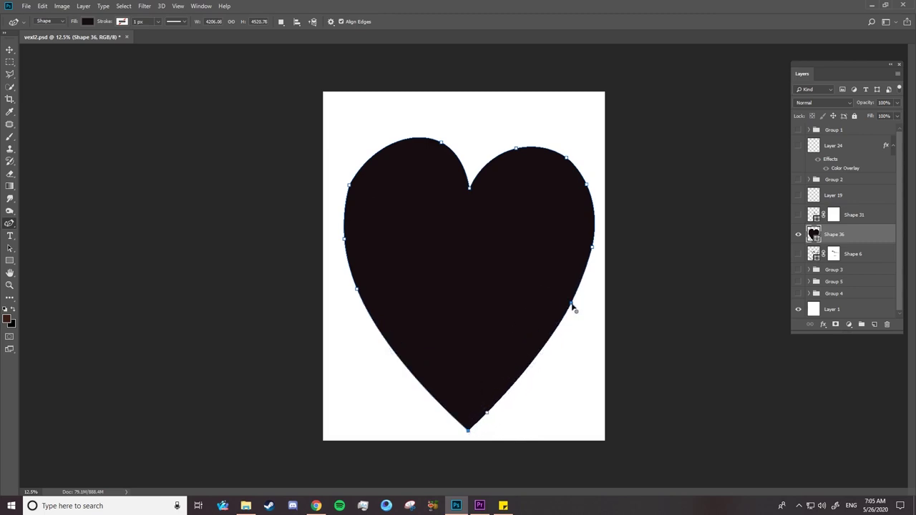
drag(571, 304, 583, 312)
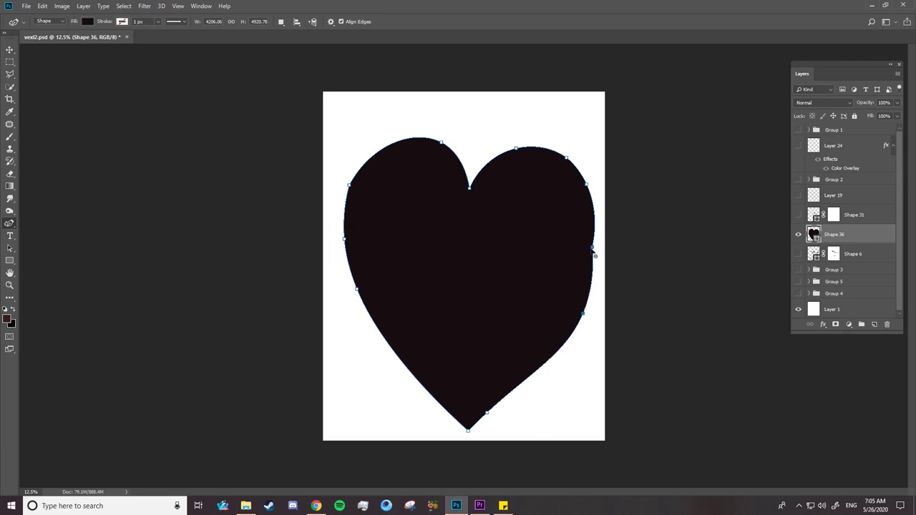
drag(593, 249, 603, 238)
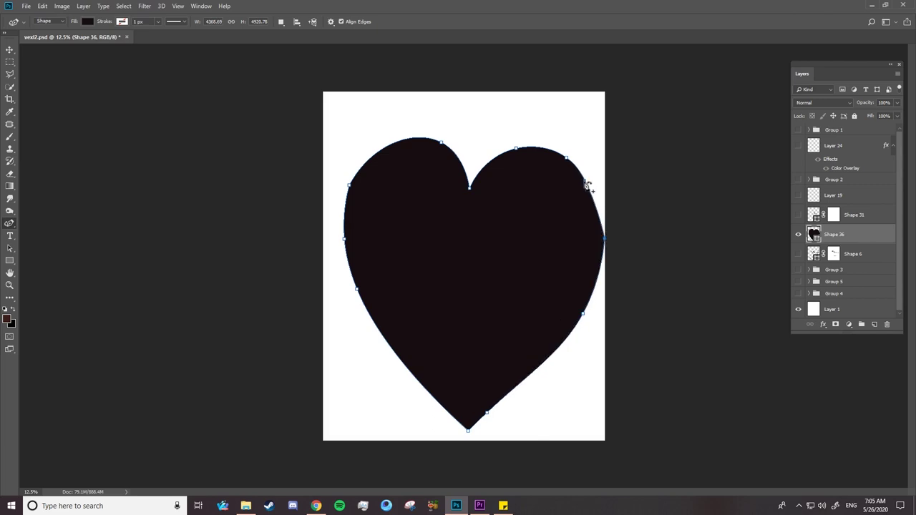
drag(587, 188, 592, 176)
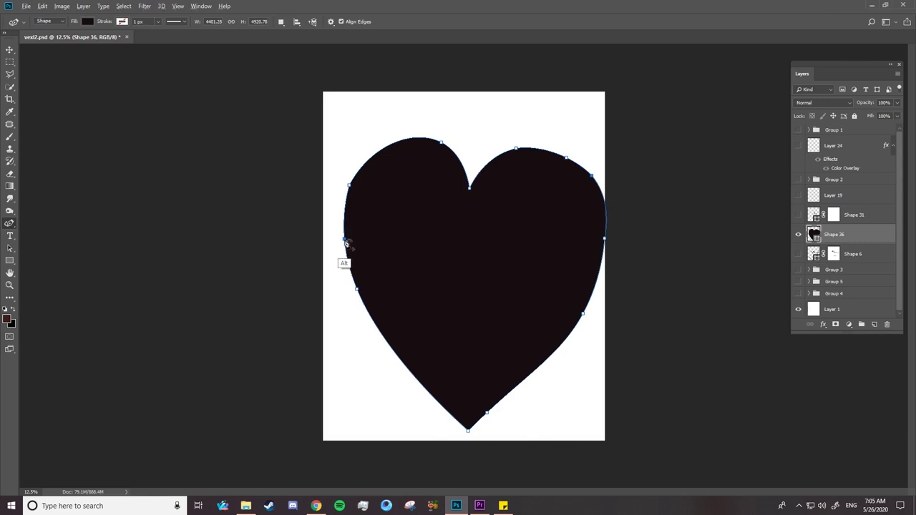
- Smooth the heart's left edge and lower curves, undoing trial corner conversions
drag(346, 241, 349, 246)
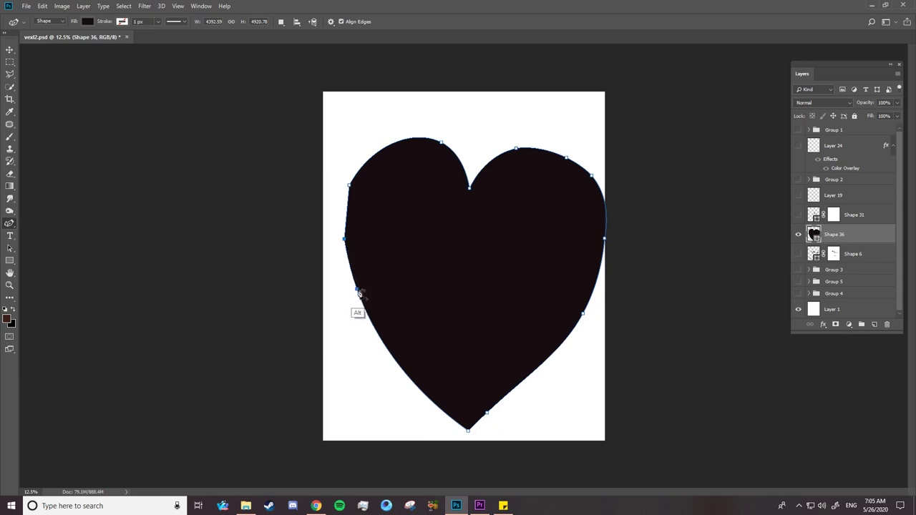
alt+click(358, 292)
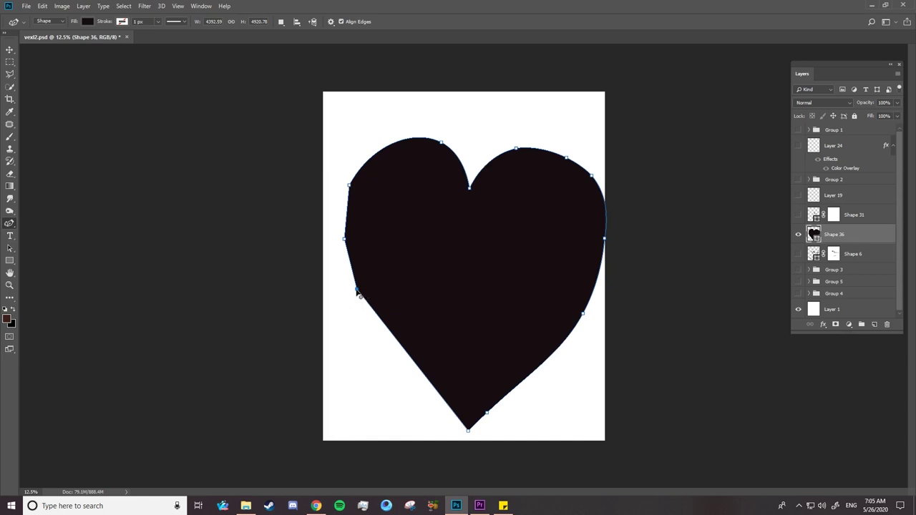
key(ctrl+z)
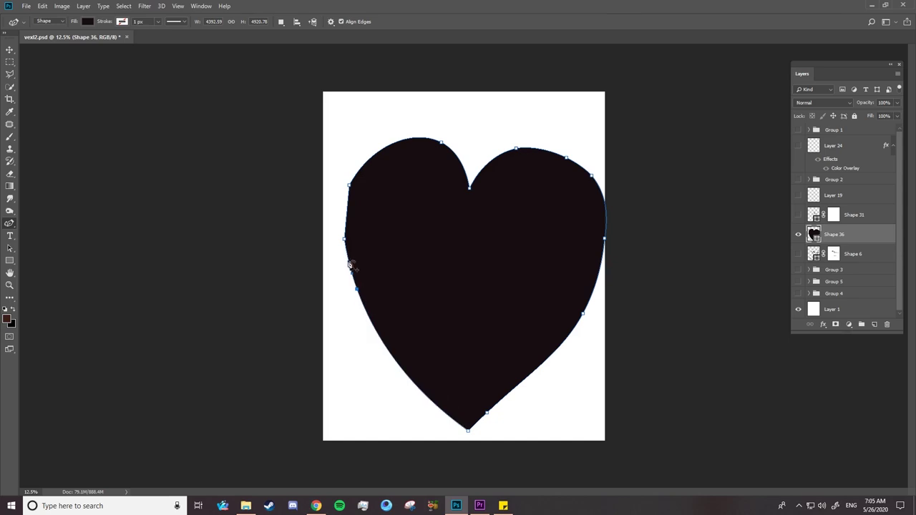
key(ctrl+z)
key(ctrl+z)
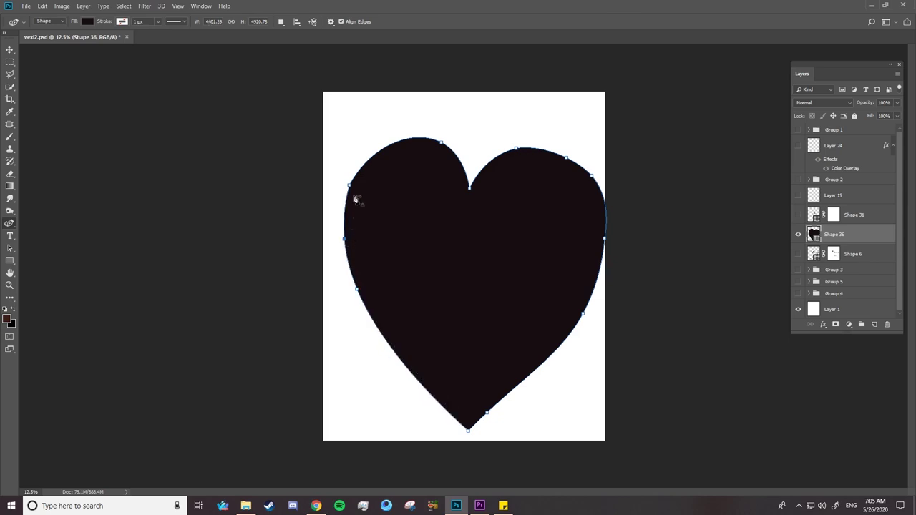
click(583, 315)
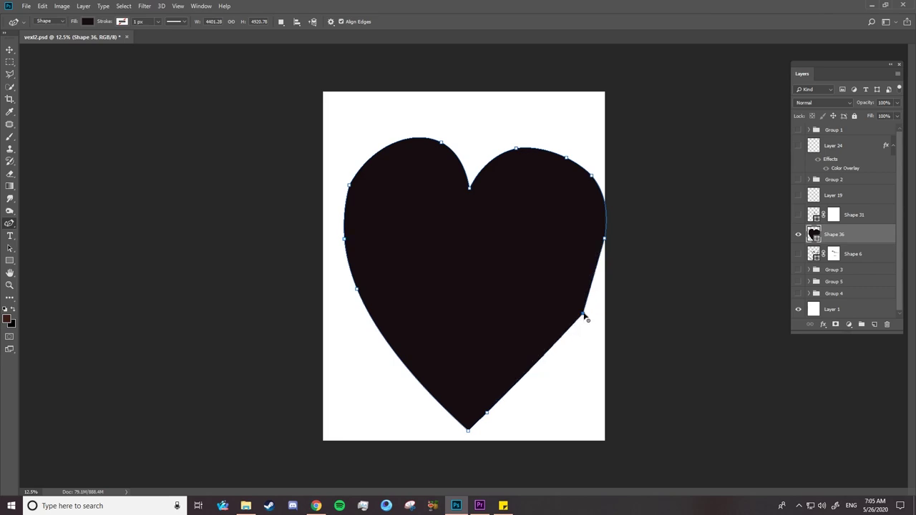
key(ctrl+z)
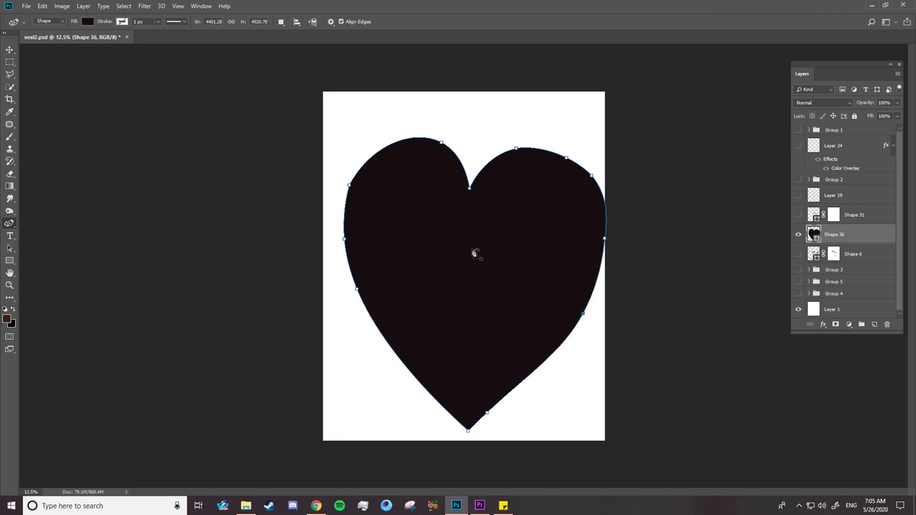
key(shift)
key(ctrl)
mouse_move(344, 239)
mouse_down()
mouse_move(328, 230)
mouse_move(375, 240)
mouse_move(326, 247)
mouse_move(396, 243)
mouse_up()
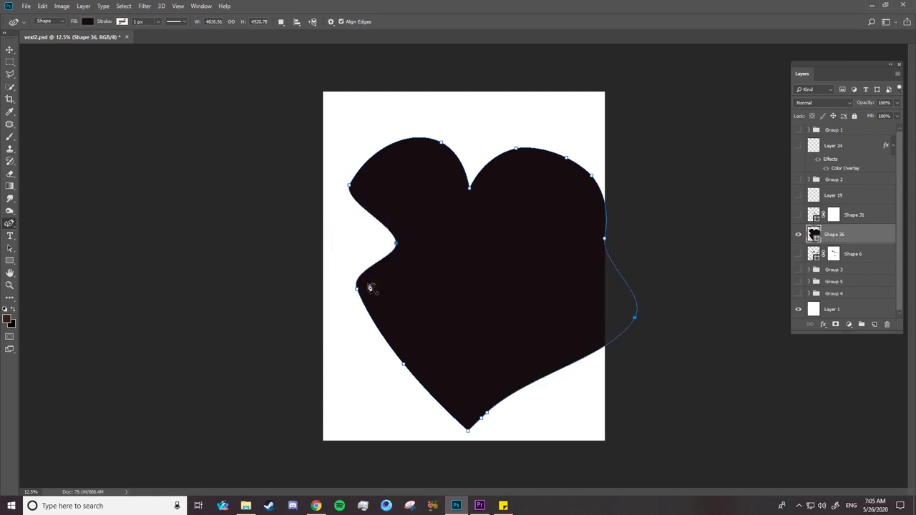
mouse_move(370, 288)
mouse_down()
mouse_move(395, 244)
mouse_move(346, 247)
mouse_up()
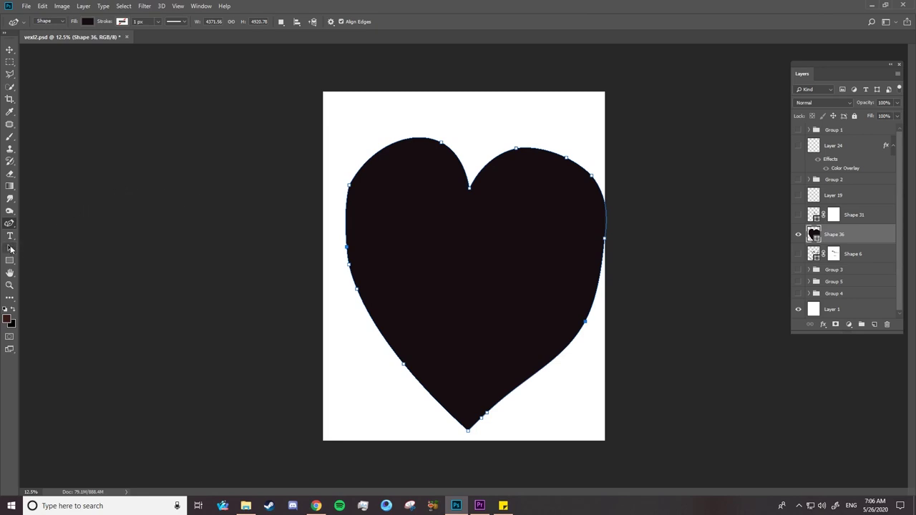
- Draw a closed four-point dark diamond shape above the heart's top notch
click(10, 248)
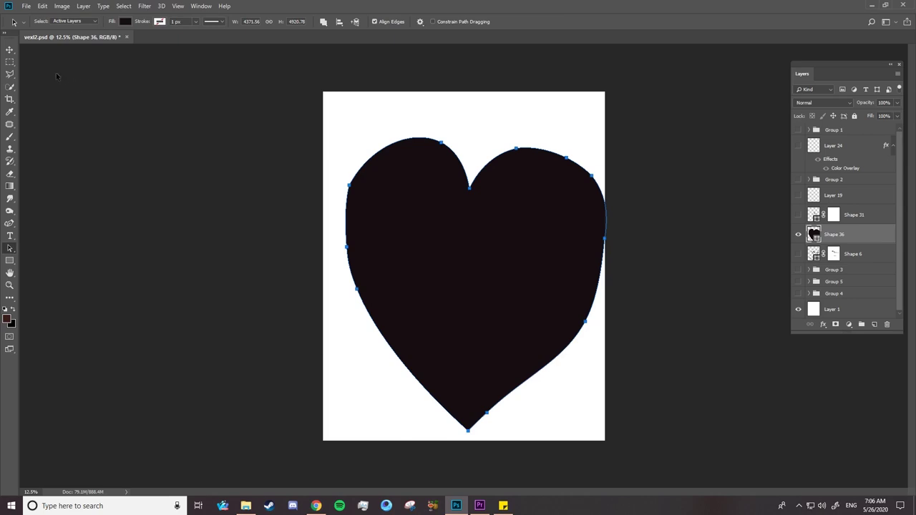
click(9, 223)
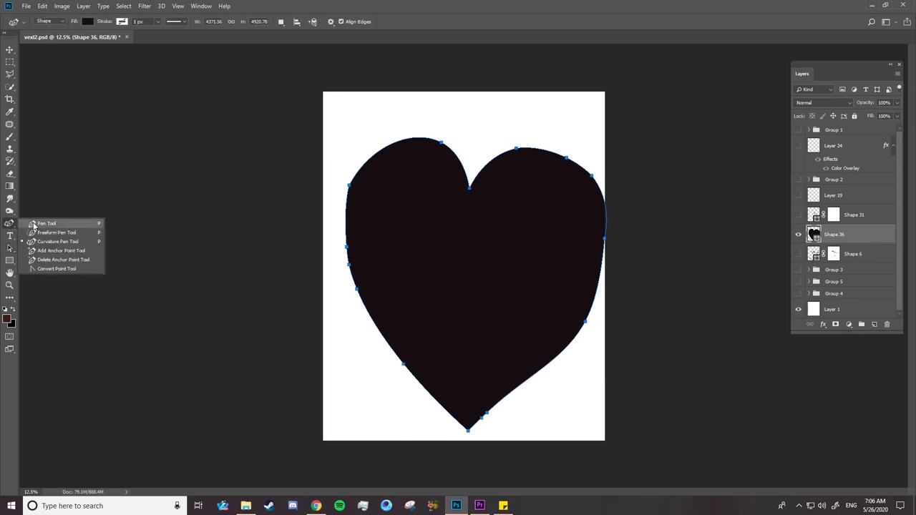
click(32, 222)
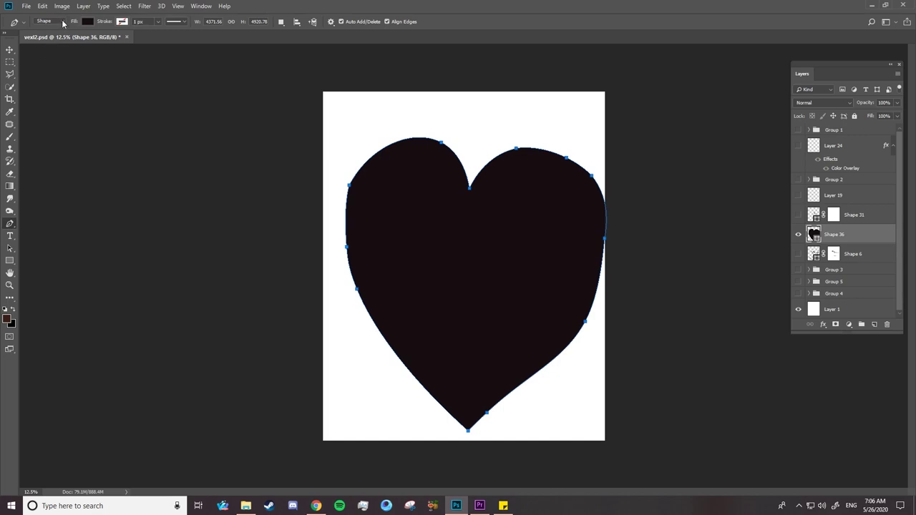
click(63, 21)
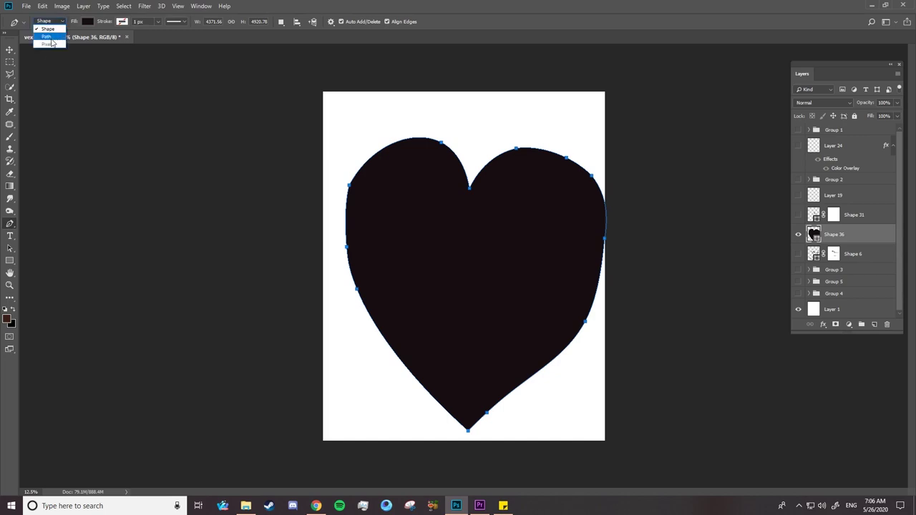
click(477, 106)
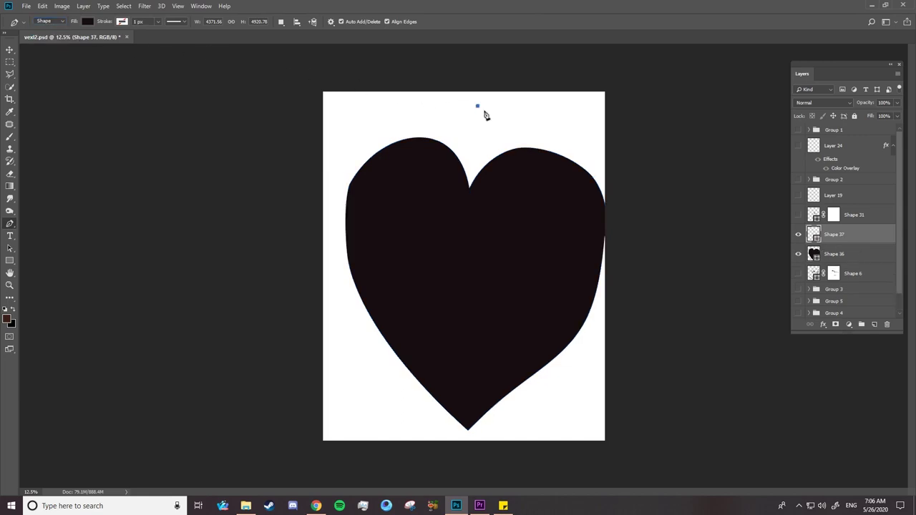
click(517, 125)
click(482, 152)
click(453, 129)
click(477, 107)
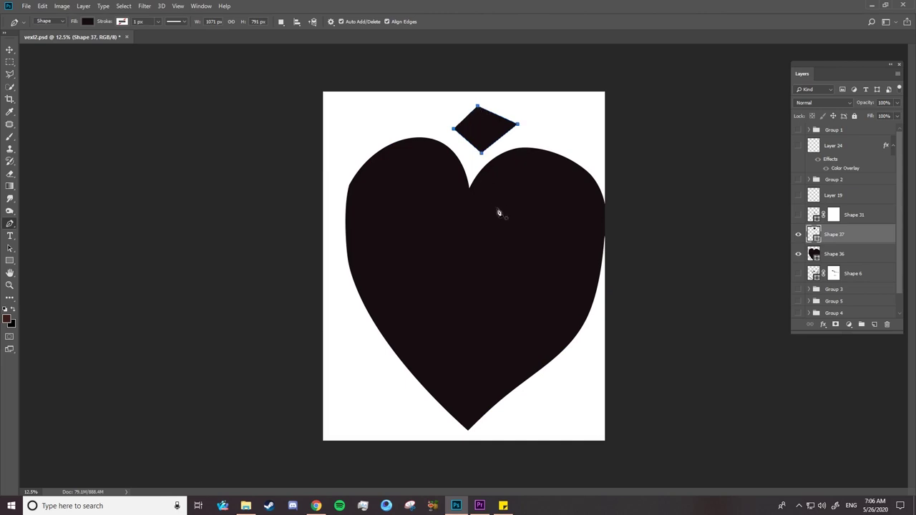
- Switch the Pen to Path mode and outline a closed tilted rectangle at the page's upper left
click(64, 23)
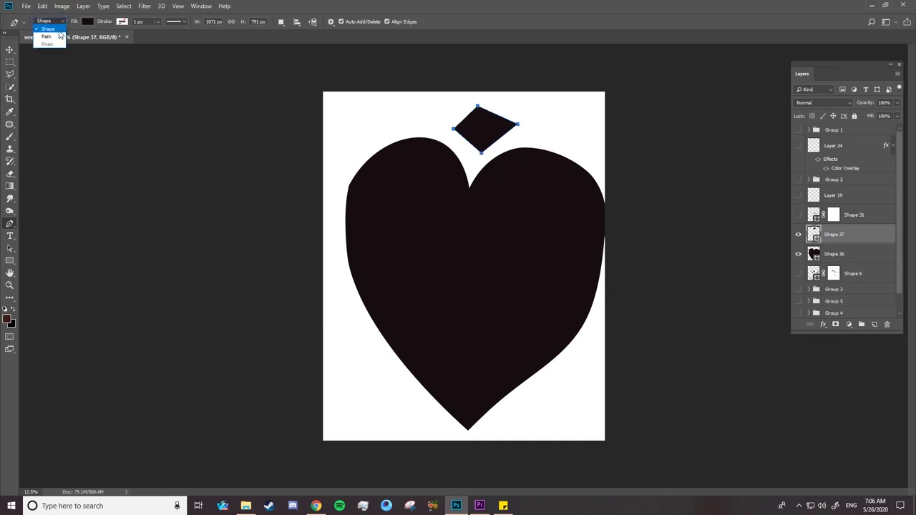
click(49, 35)
click(377, 102)
click(387, 126)
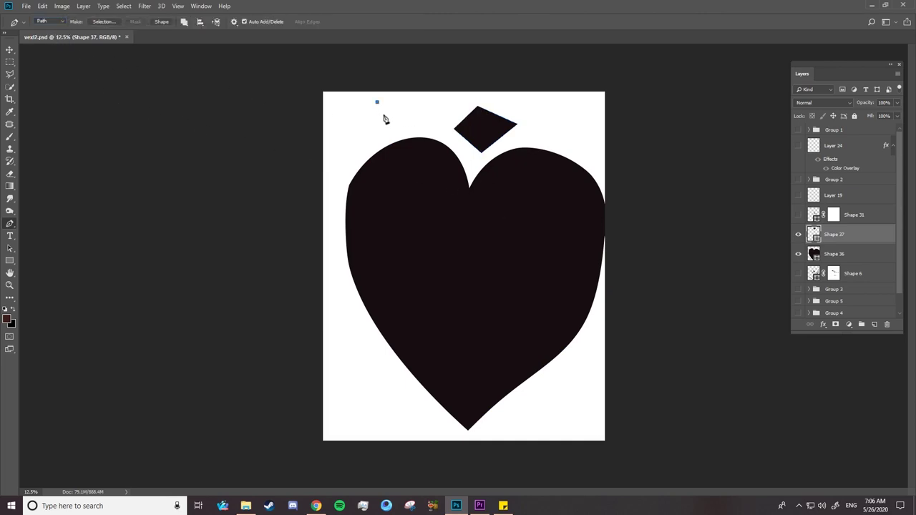
click(351, 145)
click(341, 115)
click(377, 103)
- Convert the rectangle path into a selection and add an empty Layer 26
key(a)
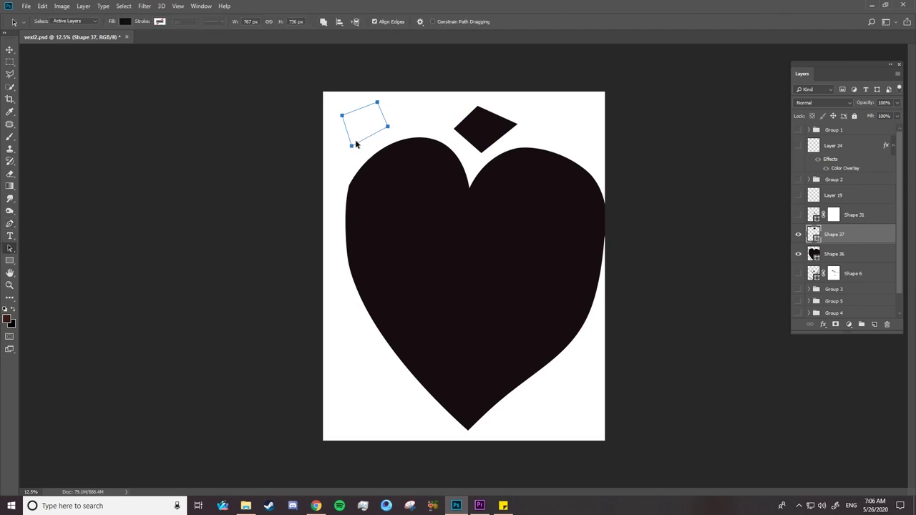
right_click(352, 147)
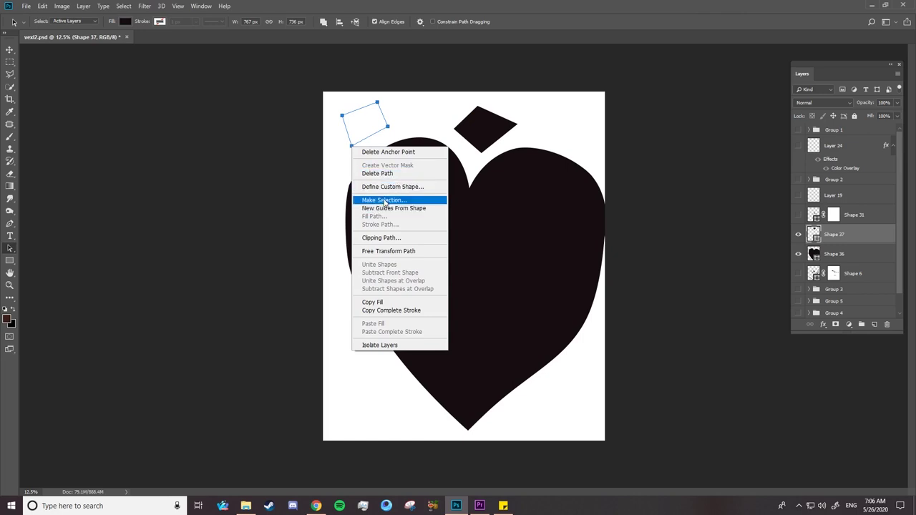
click(383, 200)
click(509, 135)
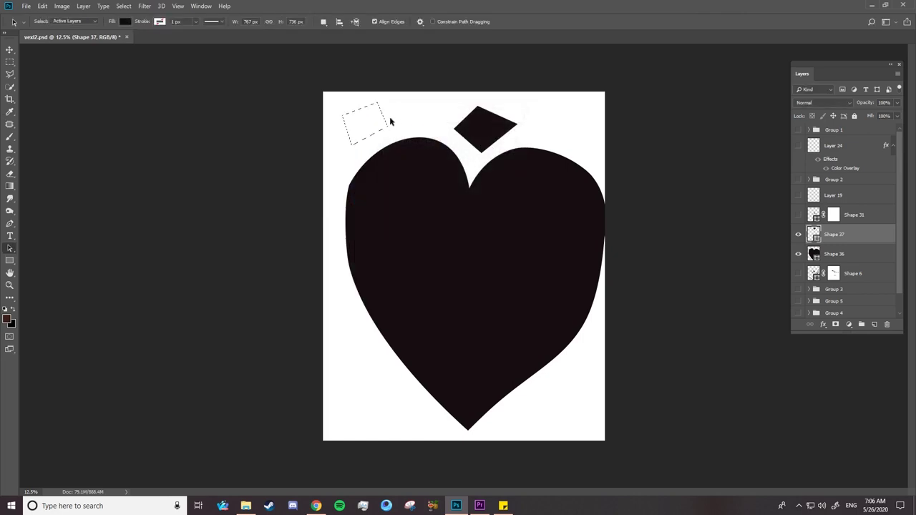
click(873, 324)
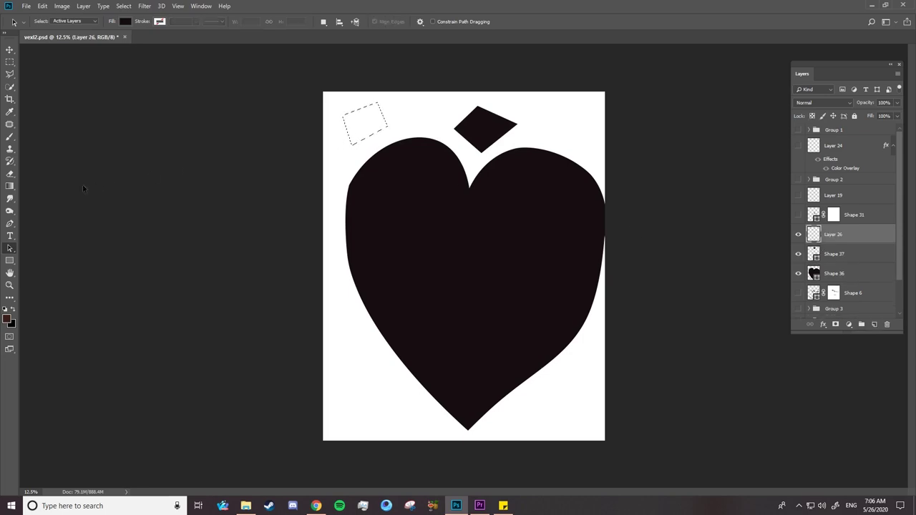
- Fill the selection with dark brown, then unlock the portrait photo's background as Layer 0
click(43, 7)
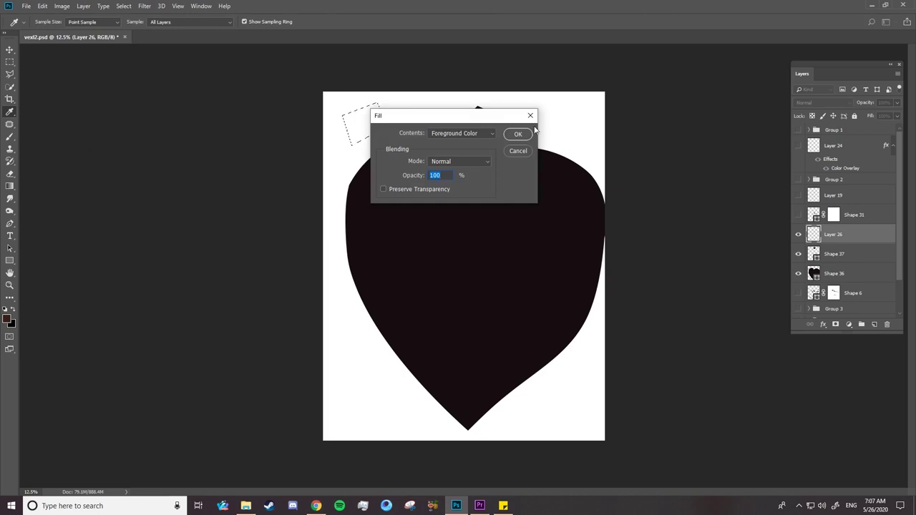
click(518, 134)
key(a)
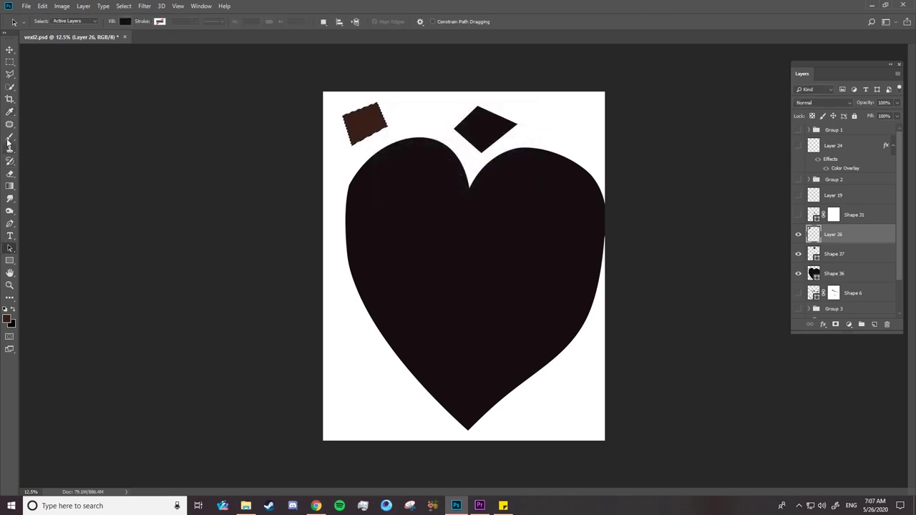
click(9, 136)
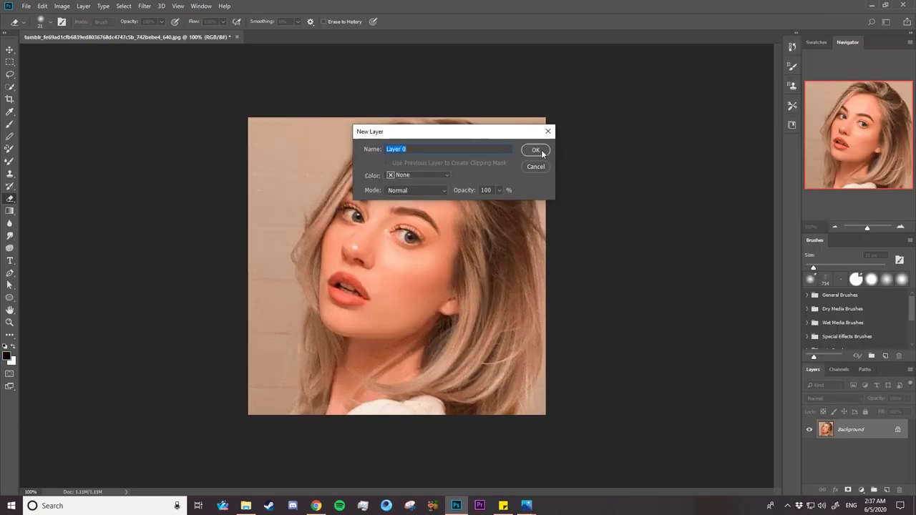
click(535, 150)
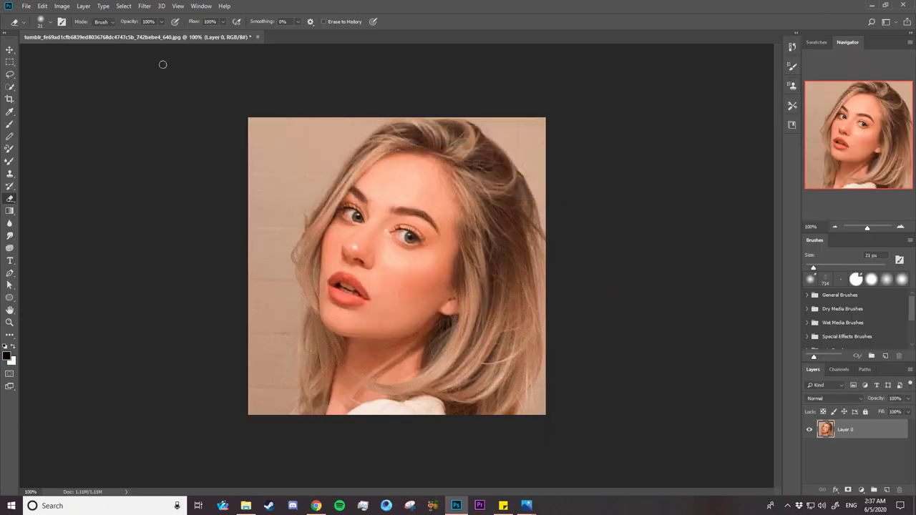
- Resize the image to 40 cm width at 300 pixels/inch, making it 4724 px square
click(62, 7)
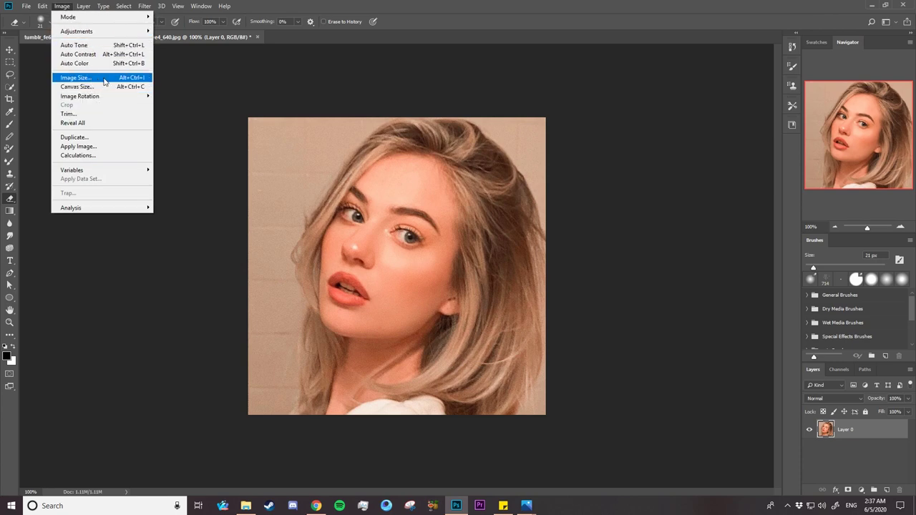
click(106, 78)
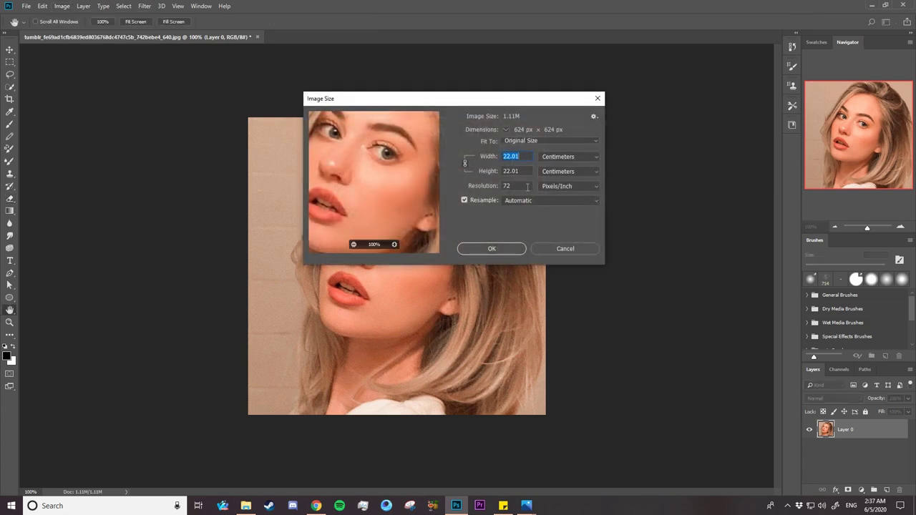
double_click(522, 187)
text(300)
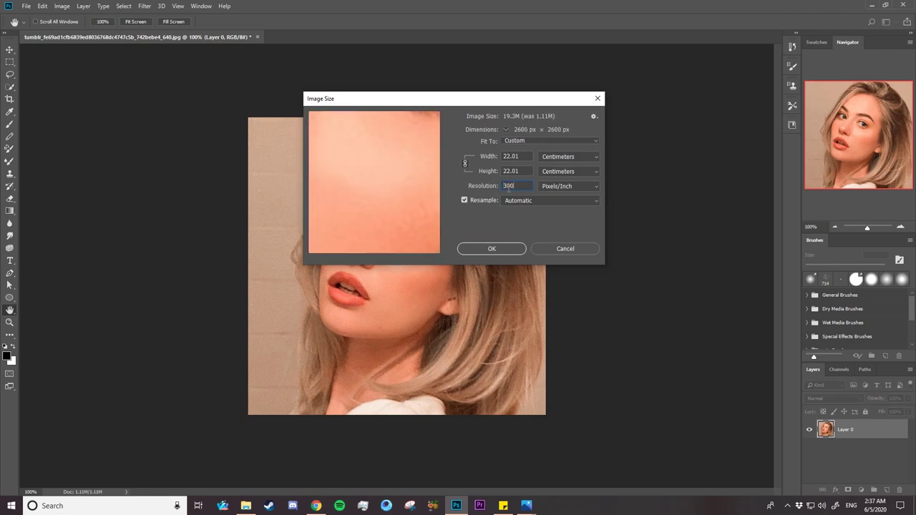
double_click(510, 156)
text(40)
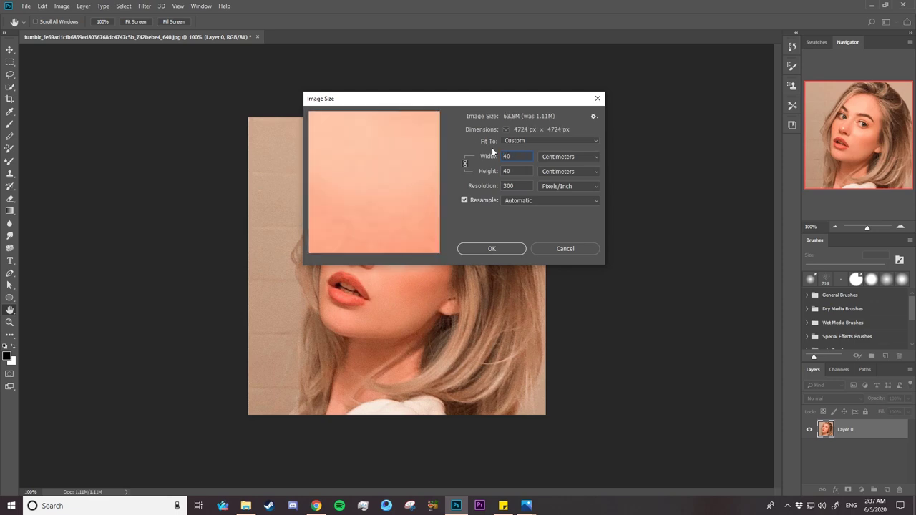
click(500, 250)
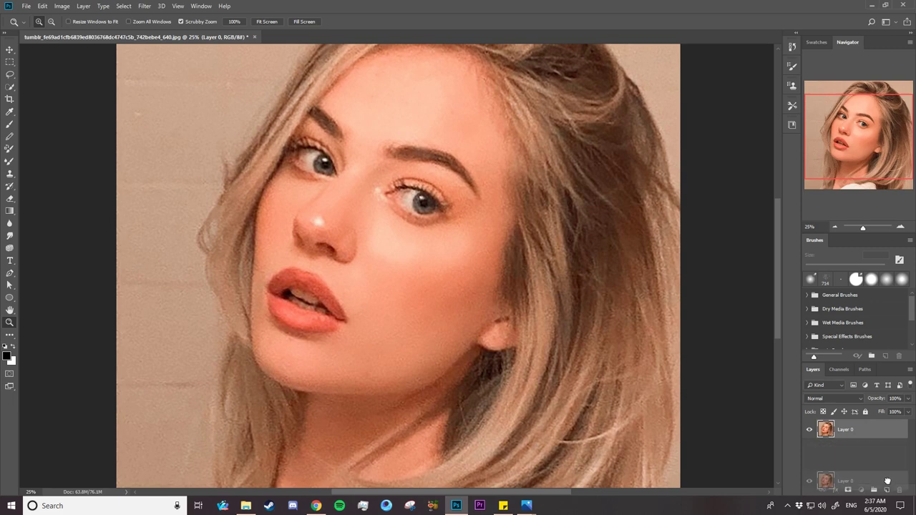
- Duplicate Layer 0 and grade the copy in Camera Raw: Exposure -0.90, Contrast +21, added Dehaze
drag(889, 453, 885, 490)
click(144, 6)
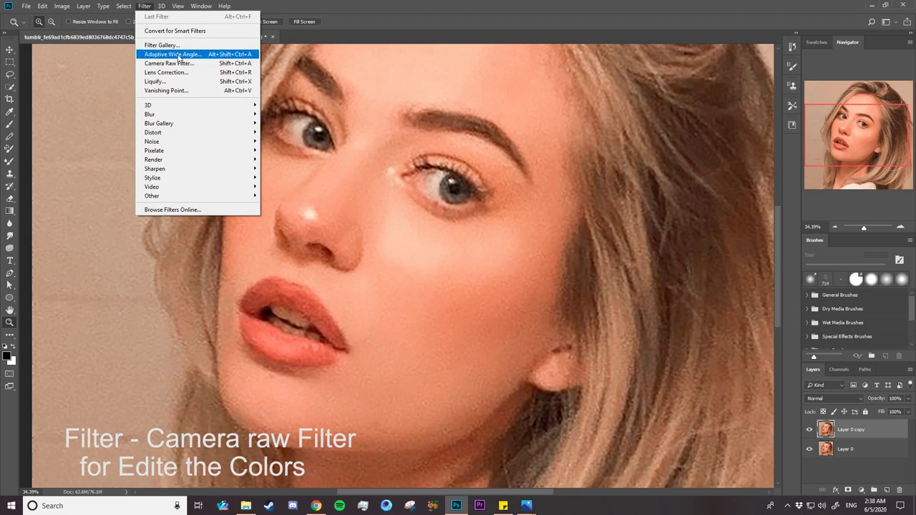
click(184, 65)
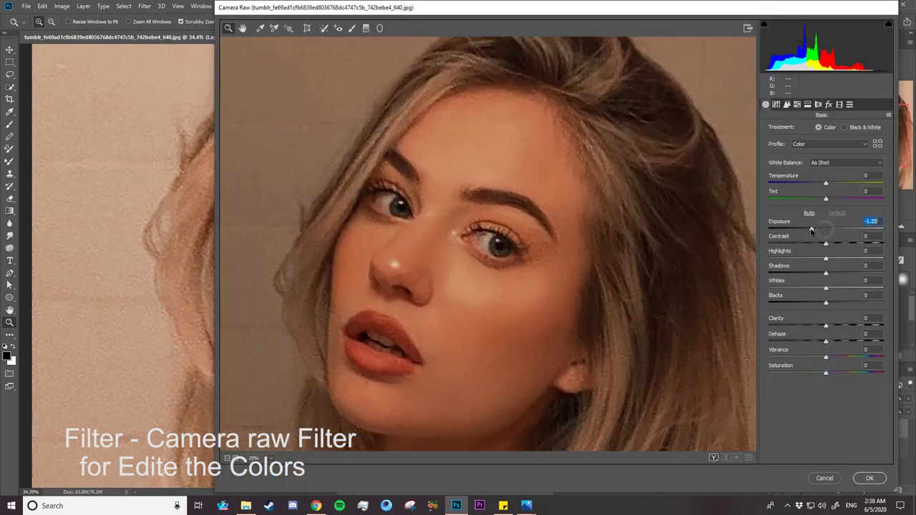
mouse_move(826, 228)
mouse_down()
mouse_move(815, 229)
mouse_move(837, 243)
mouse_up()
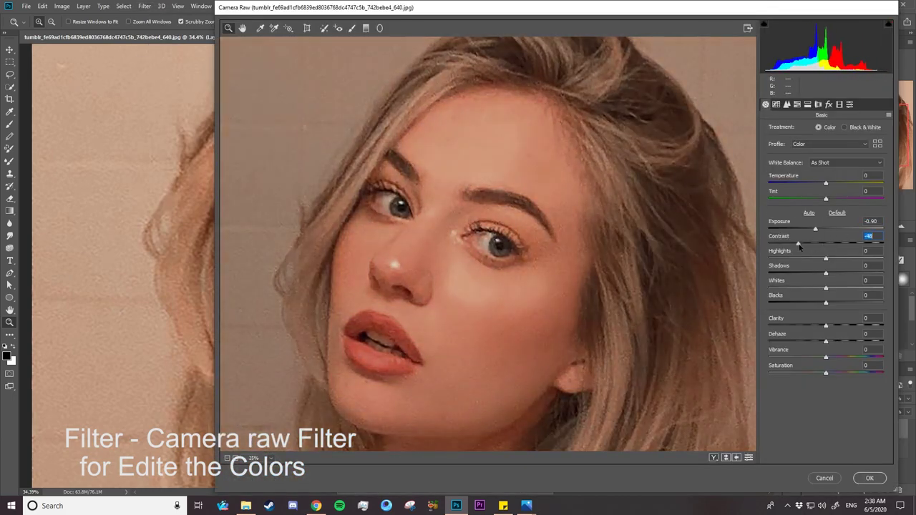
mouse_move(826, 341)
mouse_down()
mouse_move(866, 344)
mouse_move(770, 303)
mouse_move(844, 302)
mouse_move(853, 290)
mouse_move(831, 272)
mouse_move(813, 277)
mouse_up()
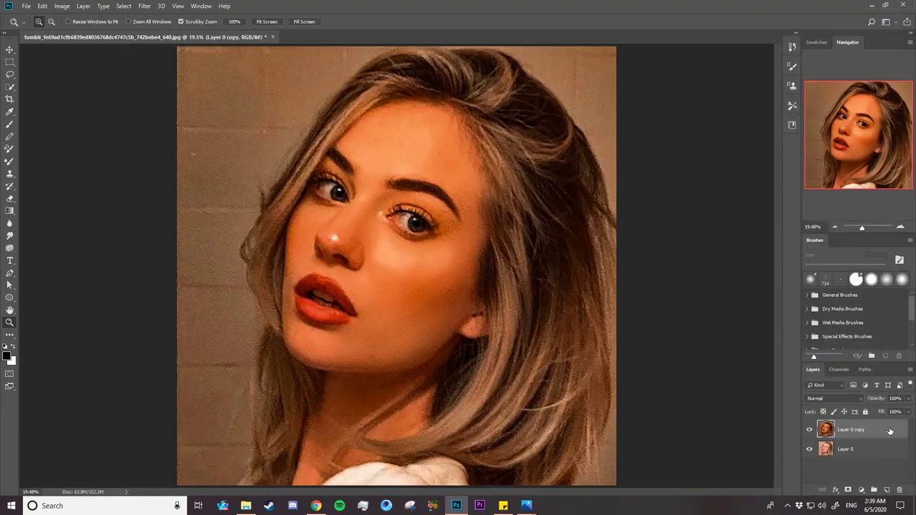
- Duplicate the graded layer into Layer 0 copy 2 and apply a 14-level Posterize to it
key(ctrl+j)
drag(376, 146, 396, 156)
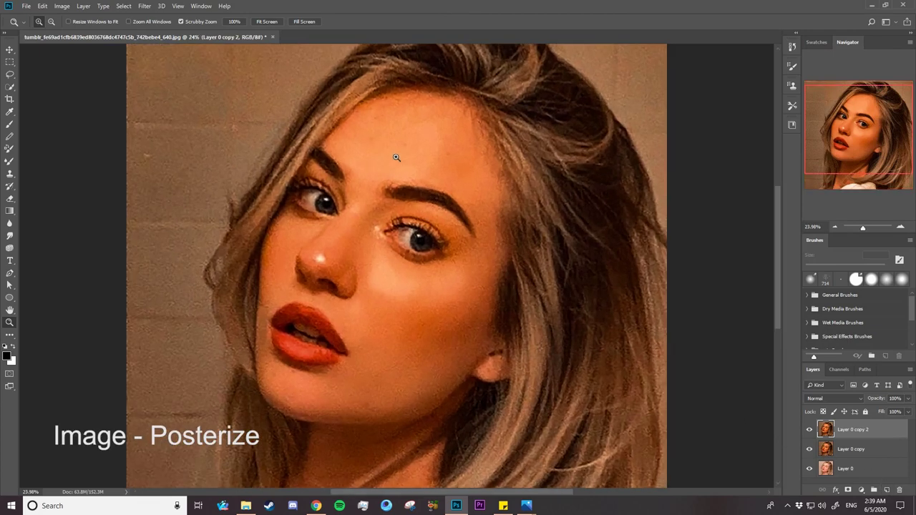
click(62, 6)
mouse_move(76, 32)
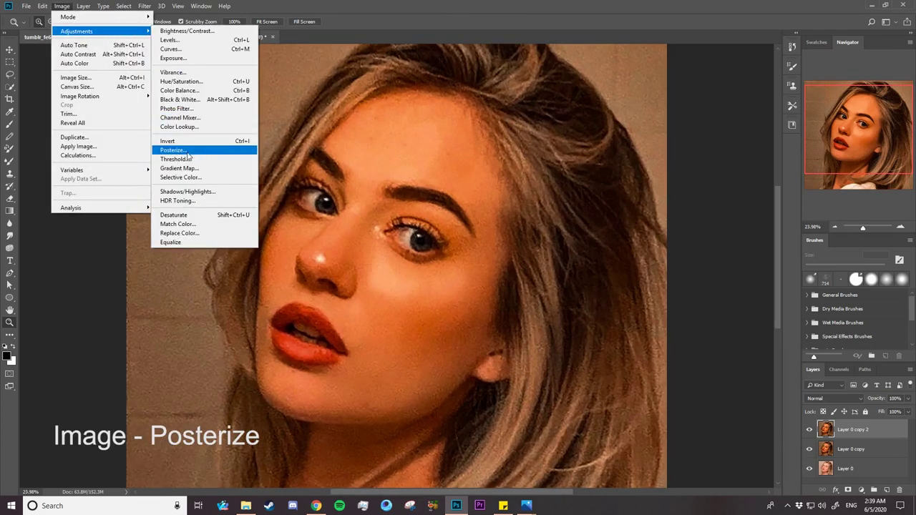
click(198, 150)
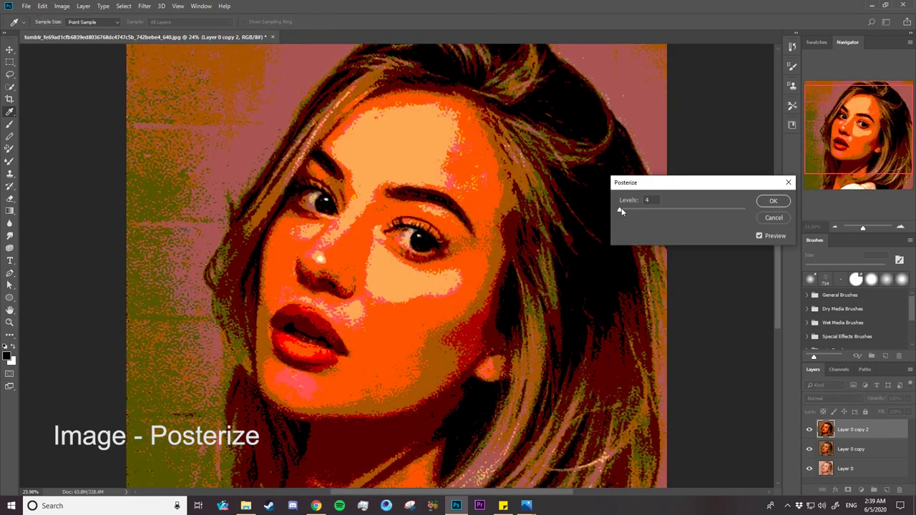
drag(621, 209, 629, 209)
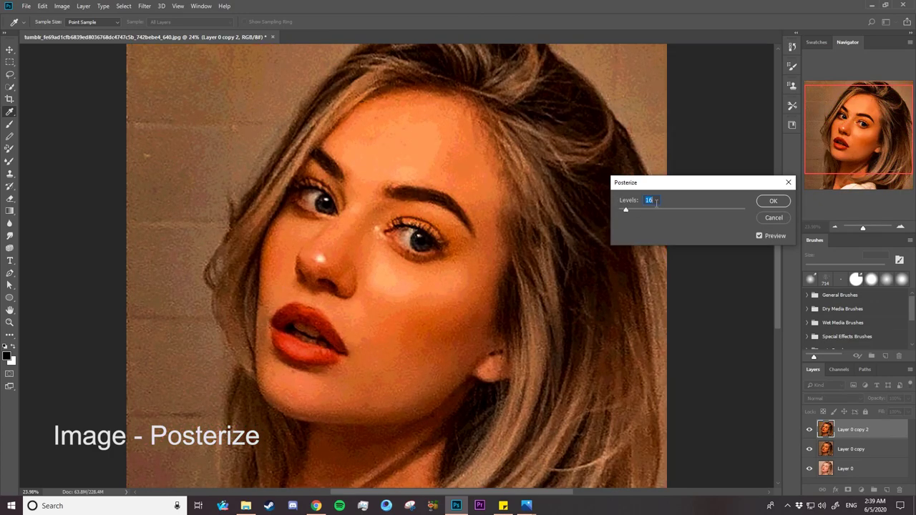
text(10)
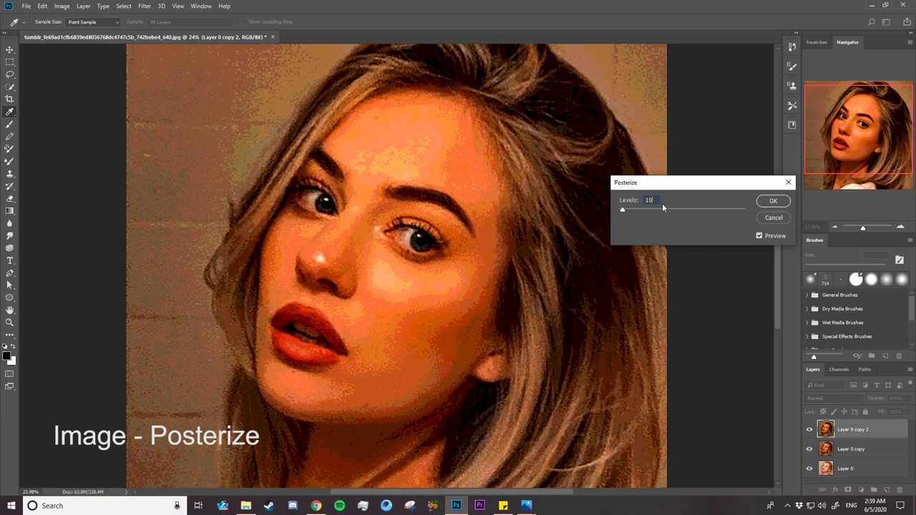
text(11)
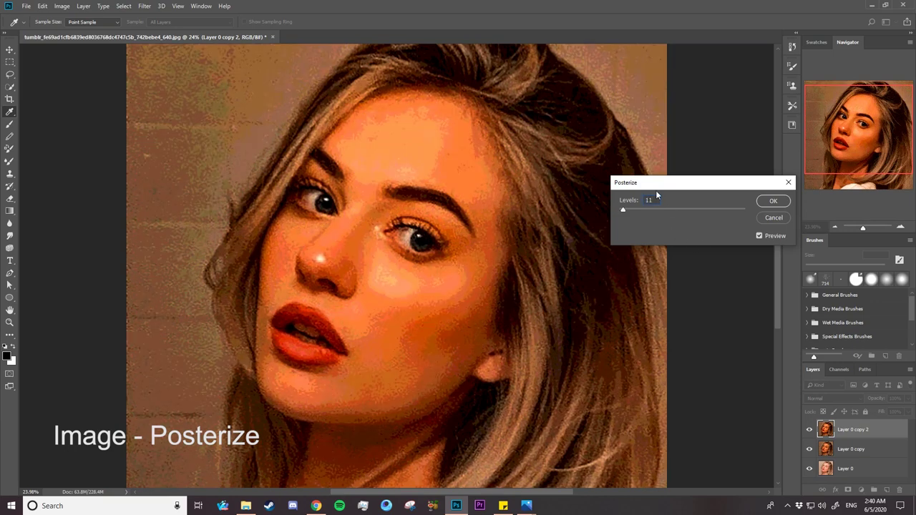
text(12)
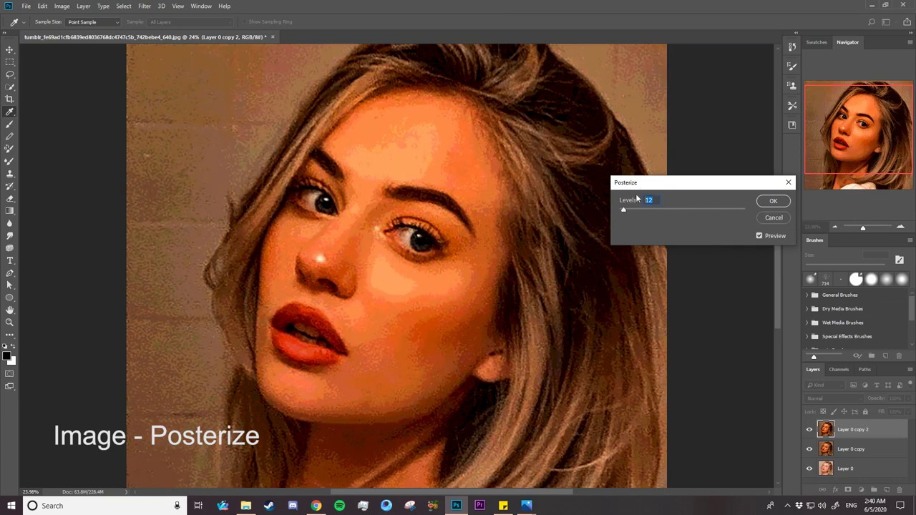
text(3)
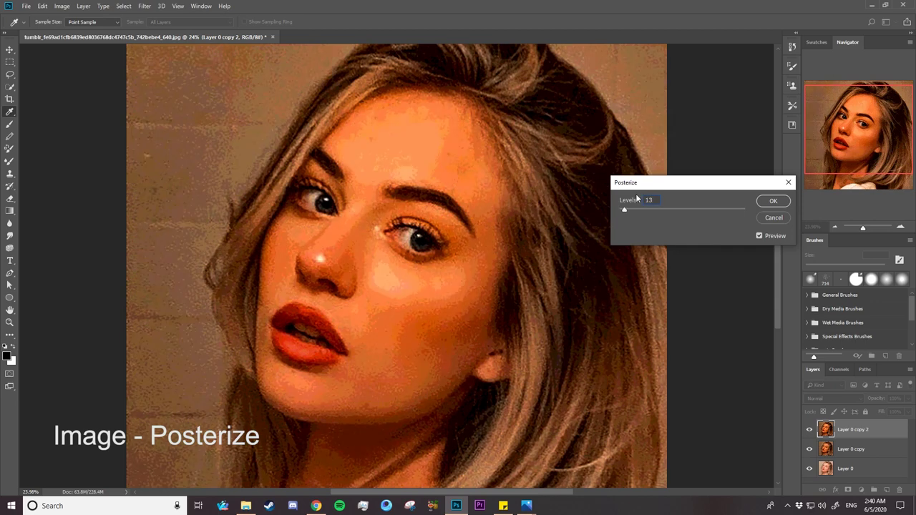
text(14)
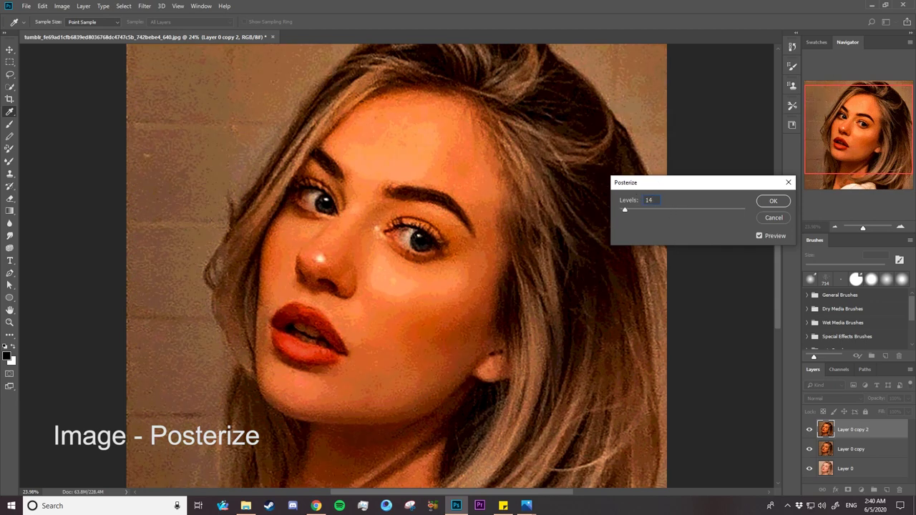
click(772, 204)
key(z)
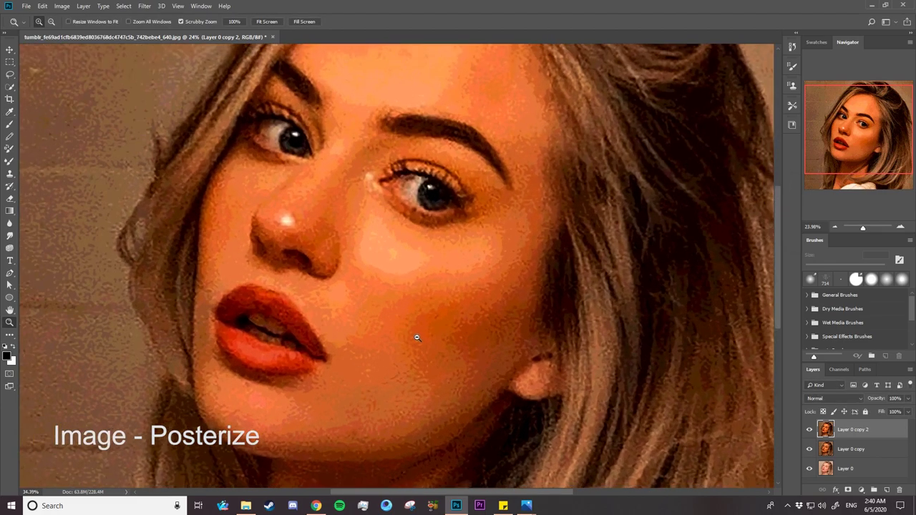
drag(462, 315, 421, 334)
- Hide Layer 0 copy, group the portrait layers, and add a white-filled Layer 1 below the group
click(809, 449)
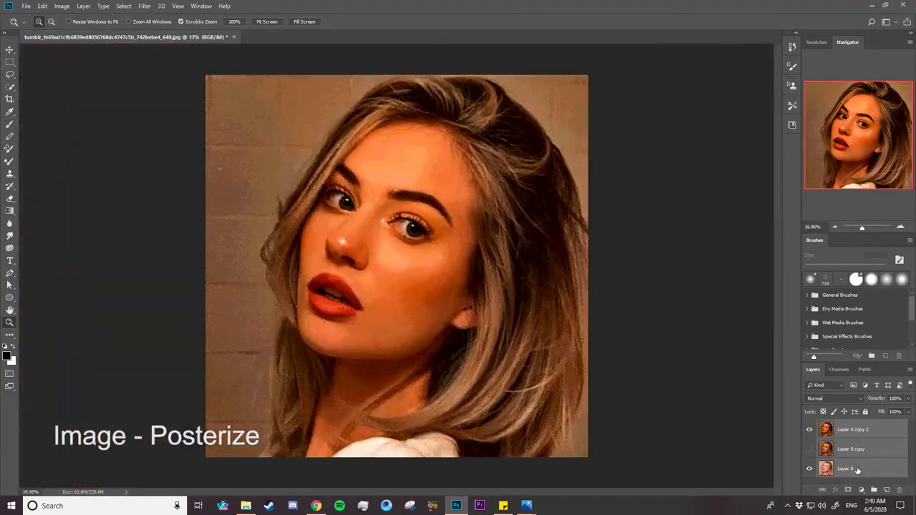
key(ctrl+g)
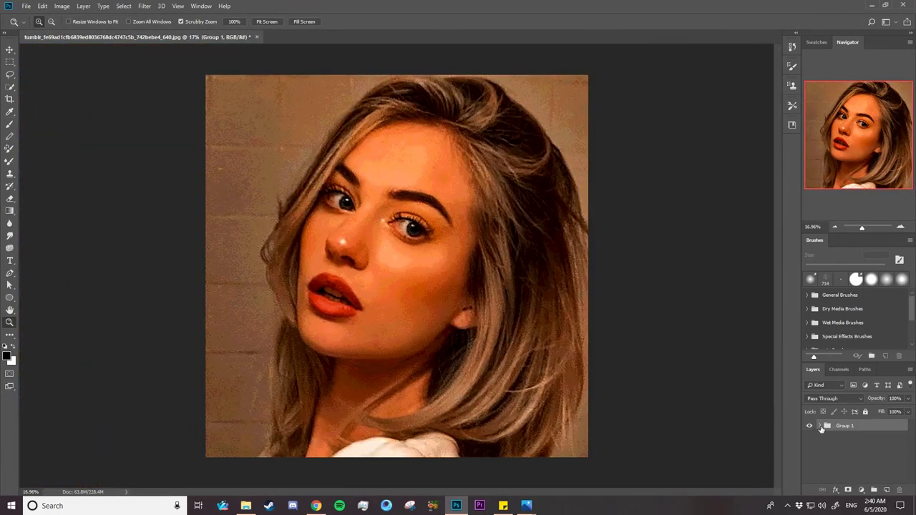
click(886, 490)
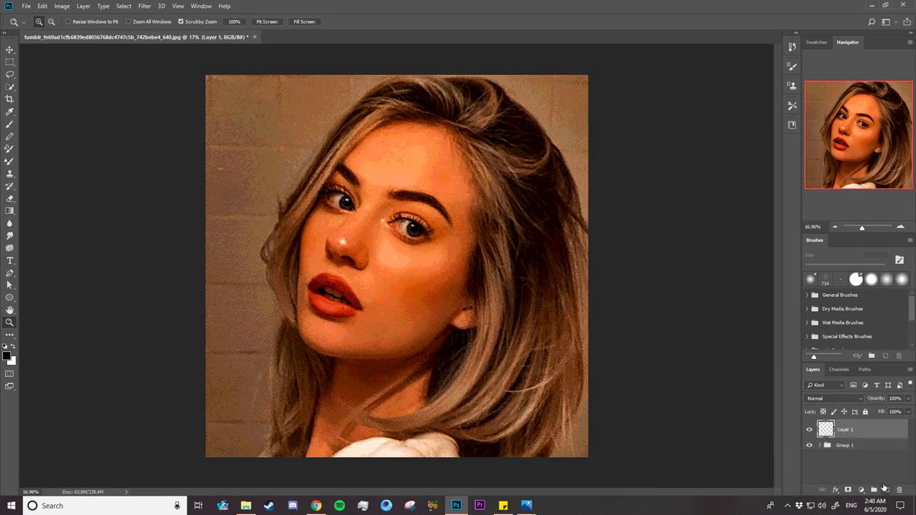
drag(864, 438, 864, 469)
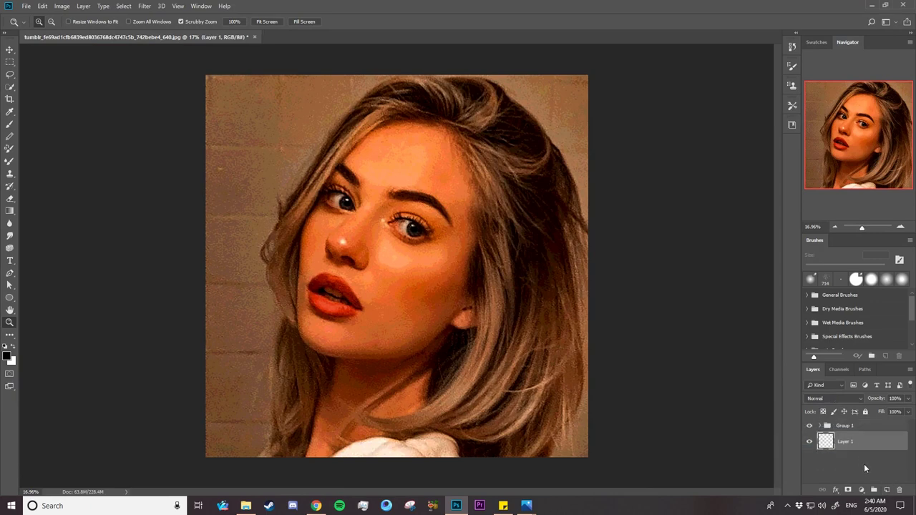
click(13, 347)
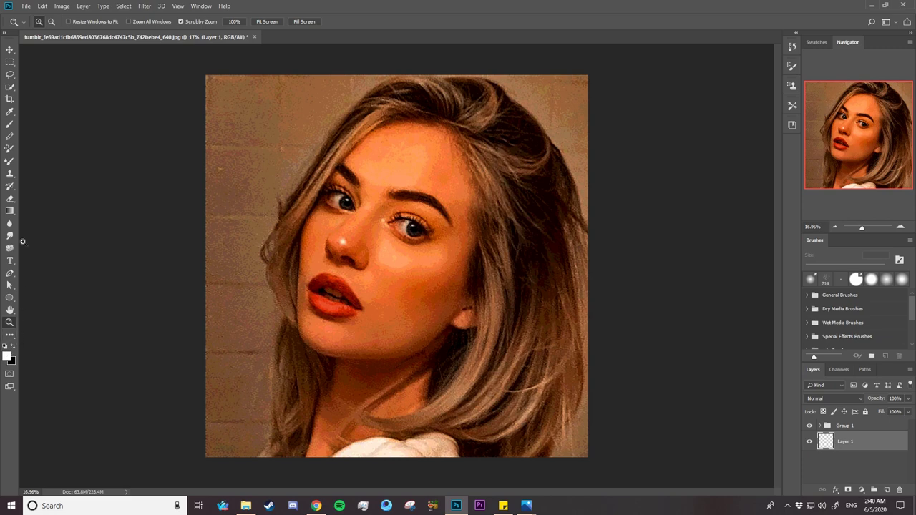
click(42, 5)
click(57, 156)
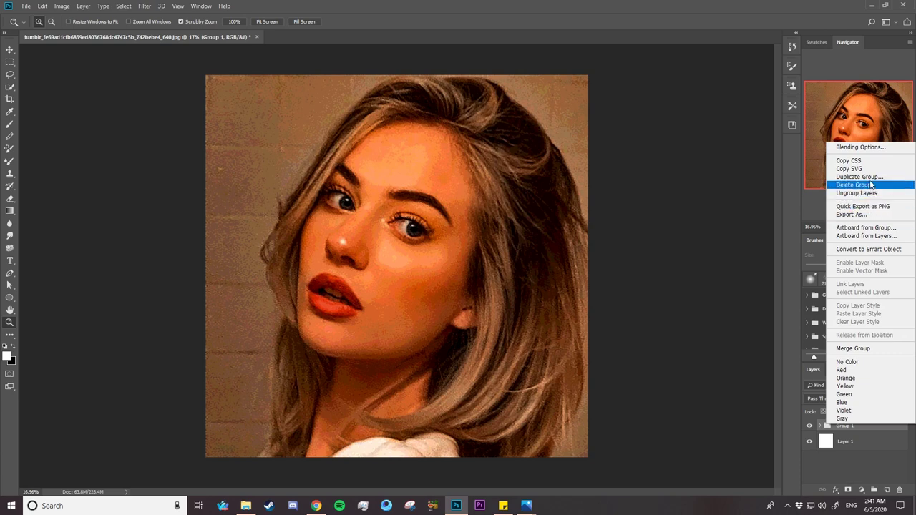
- Duplicate Group 1 into a new document and float it as a small reference window beside the main image
click(883, 178)
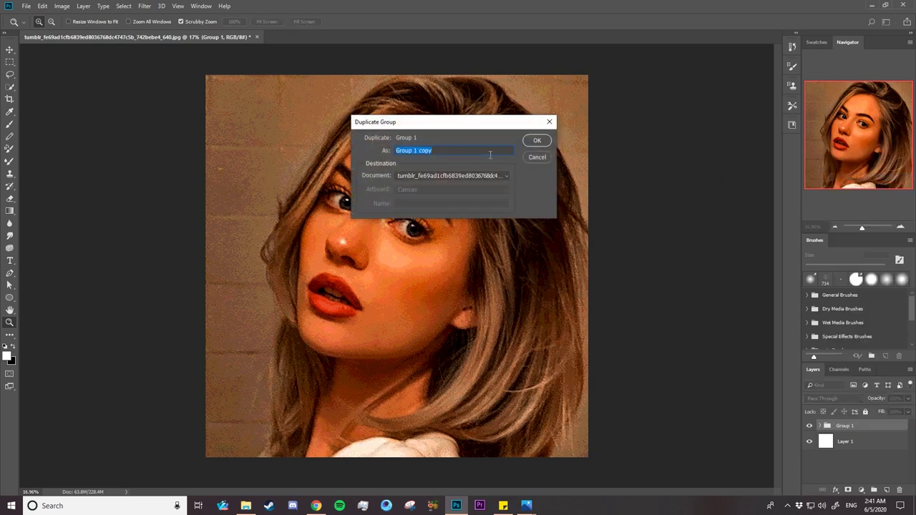
click(472, 175)
click(446, 195)
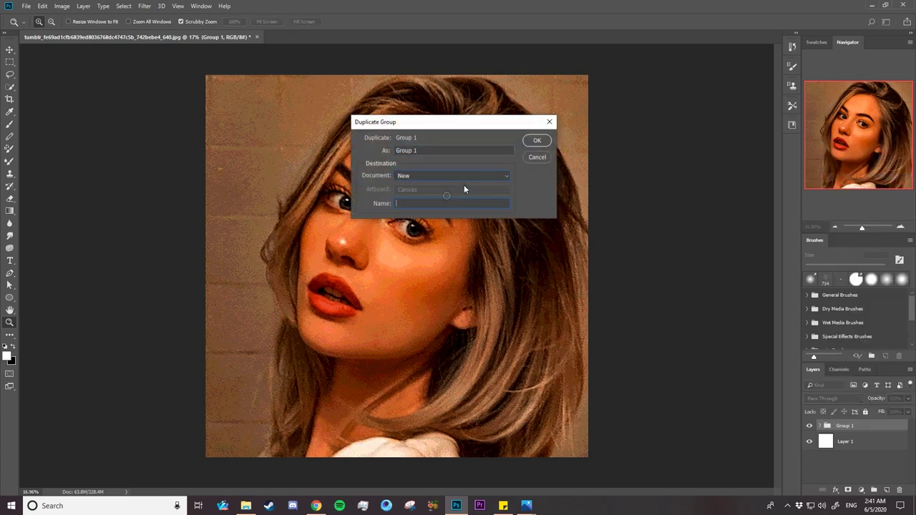
click(538, 141)
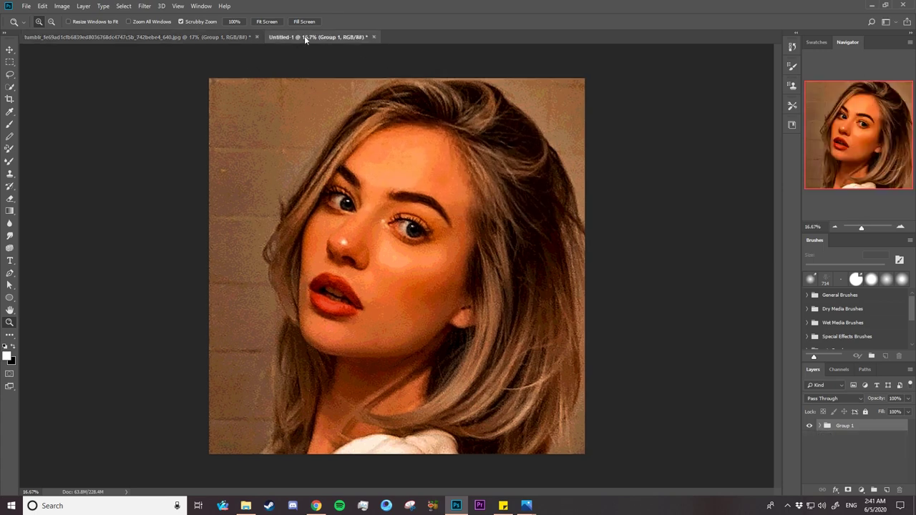
mouse_move(304, 36)
mouse_down()
mouse_move(283, 107)
mouse_move(89, 58)
mouse_up()
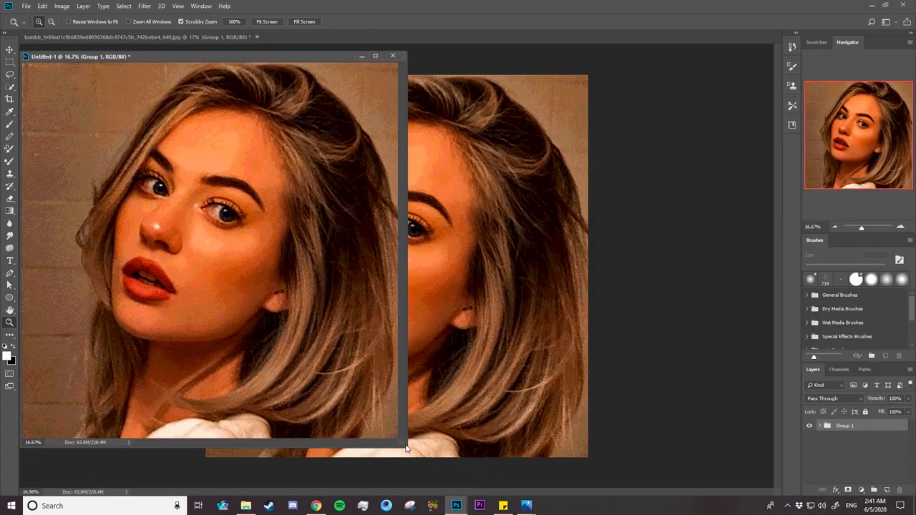
mouse_move(406, 448)
mouse_down()
mouse_move(238, 314)
mouse_move(236, 291)
mouse_up()
drag(194, 245, 143, 252)
drag(454, 147, 546, 163)
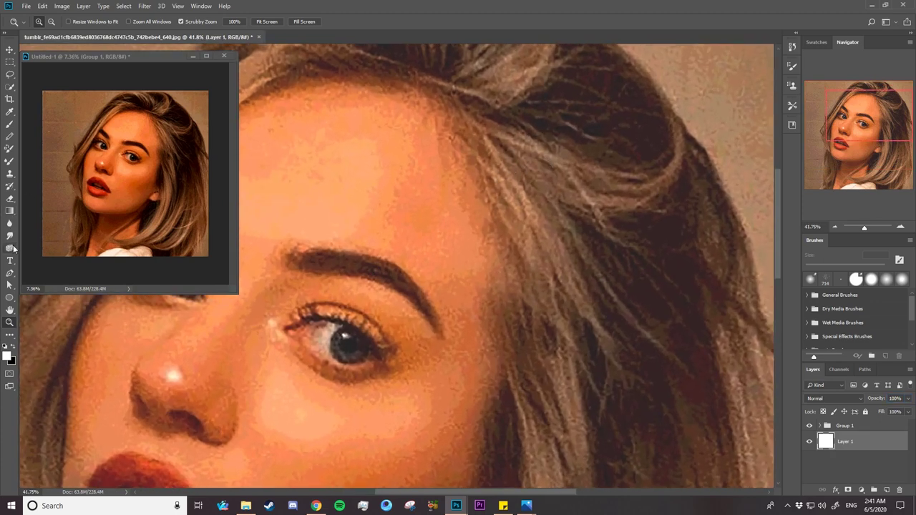
- Set the Pen tool to Shape mode on a new layer and place the first hairline anchor
click(12, 273)
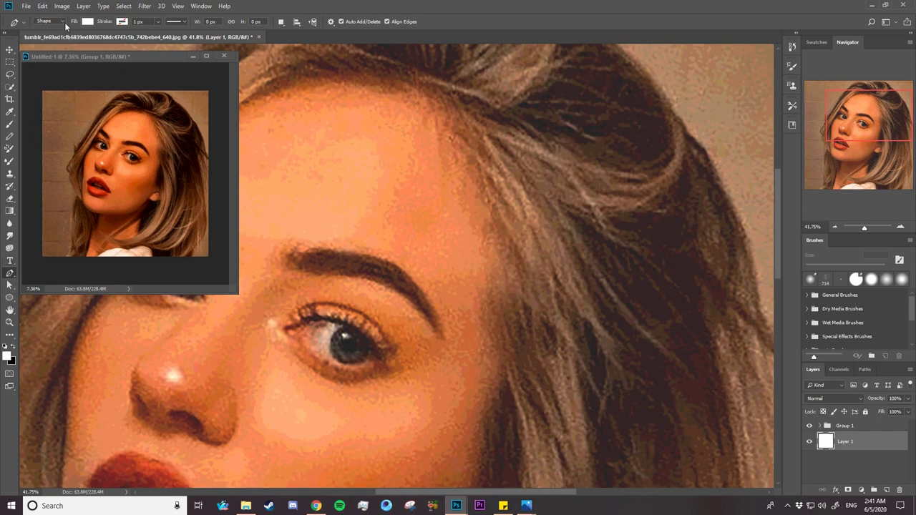
click(62, 21)
click(62, 30)
click(281, 22)
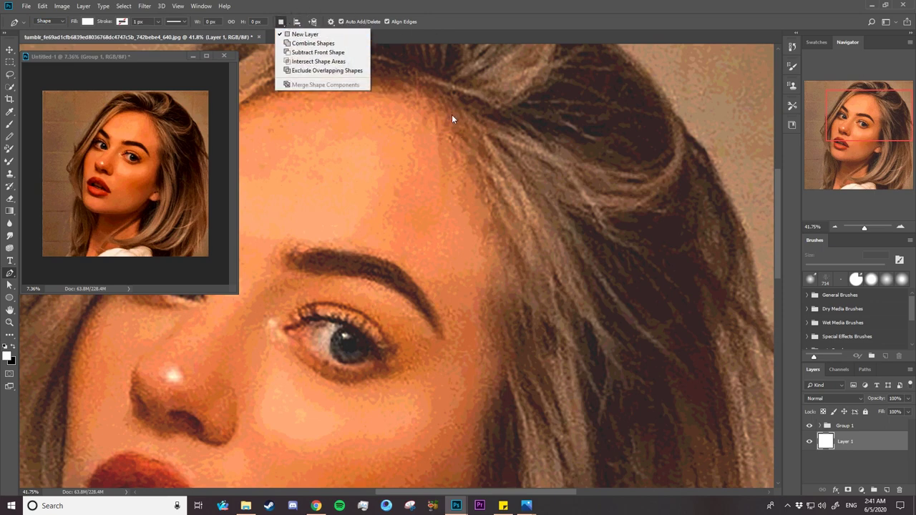
click(429, 92)
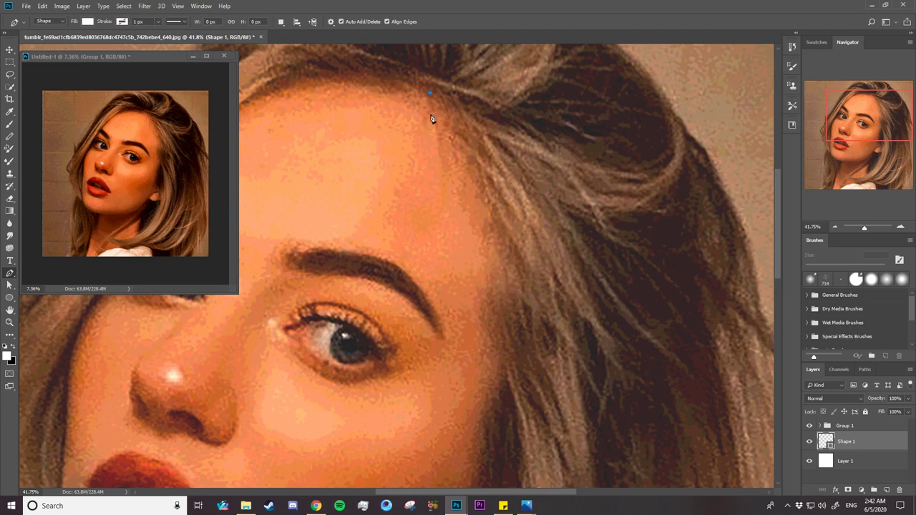
- Add anchor points leftward across the forehead hairline
click(421, 81)
click(410, 81)
click(398, 78)
drag(415, 92, 409, 93)
key(alt)
click(392, 84)
click(385, 91)
right_click(375, 84)
key(Escape)
click(374, 80)
click(365, 78)
click(354, 79)
click(344, 79)
click(335, 77)
- Continue the hairline anchors to the hairline's left end
click(317, 75)
key(Escape)
click(284, 76)
key(Escape)
click(293, 81)
click(274, 84)
click(266, 89)
click(249, 97)
click(242, 100)
drag(392, 493, 332, 494)
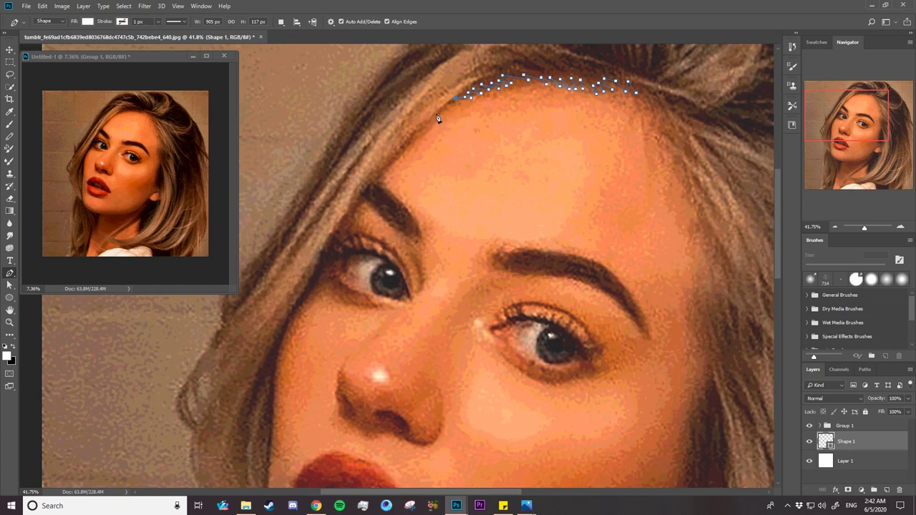
- Curve the outline from the hairline down past the temple to beside the eye
click(456, 101)
drag(378, 173, 346, 205)
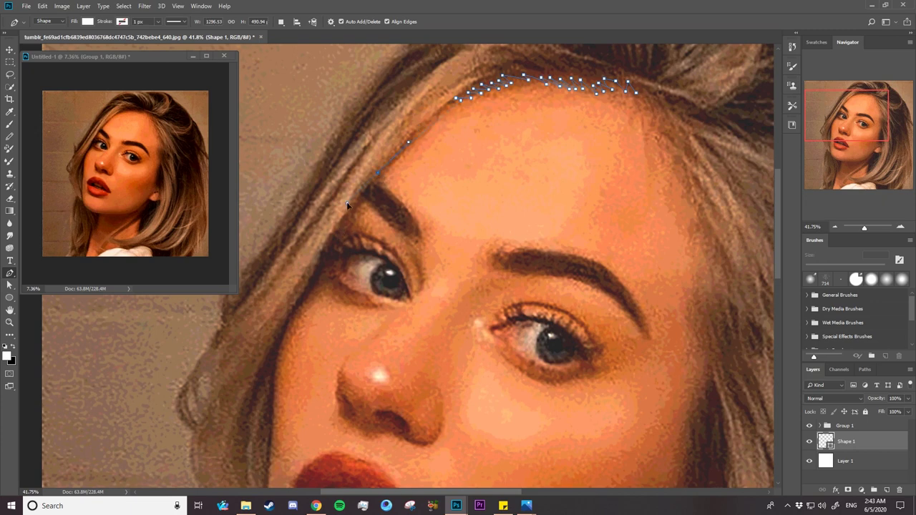
alt+click(379, 174)
drag(427, 128, 439, 117)
alt+click(427, 128)
click(360, 191)
drag(321, 265, 306, 293)
alt+click(320, 264)
- Extend the curved outline down the face edge along the cheek toward the lips
drag(286, 323, 267, 352)
mouse_move(286, 323)
mouse_down()
mouse_move(292, 309)
mouse_move(292, 319)
mouse_up()
drag(292, 319, 293, 311)
drag(275, 356, 267, 394)
alt+click(276, 355)
drag(777, 267, 768, 295)
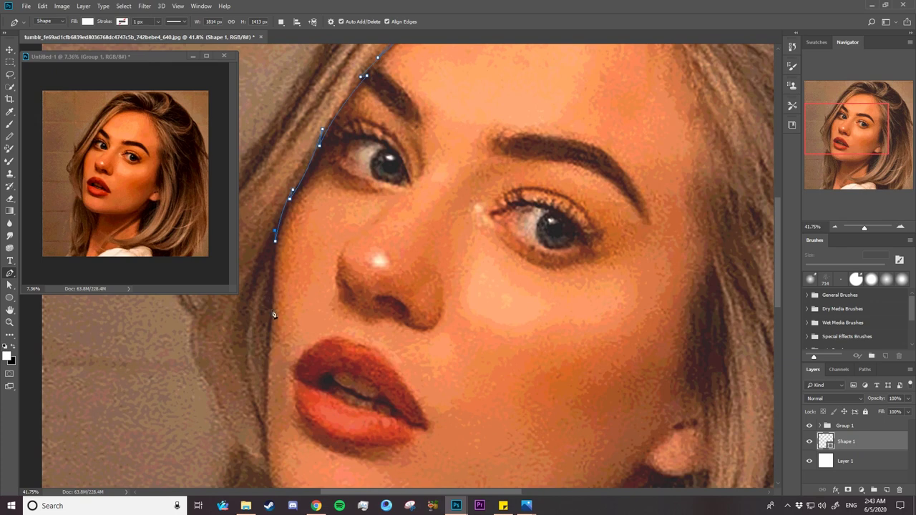
drag(271, 310, 272, 354)
alt+click(271, 307)
drag(266, 392, 268, 418)
alt+click(269, 385)
drag(280, 403, 271, 383)
- Pull the outline's lower anchor down and bend its curve handles to fit the cheek
scroll(777, 284, down, 5)
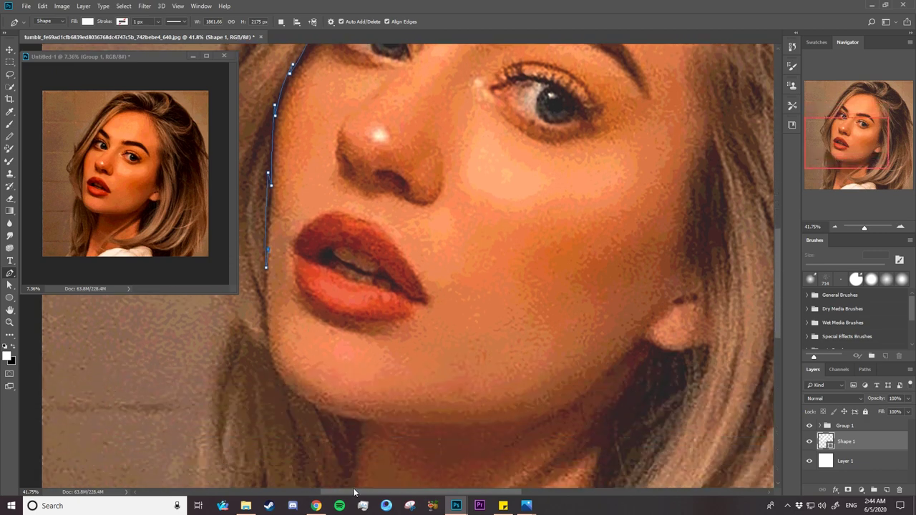
drag(353, 492, 321, 482)
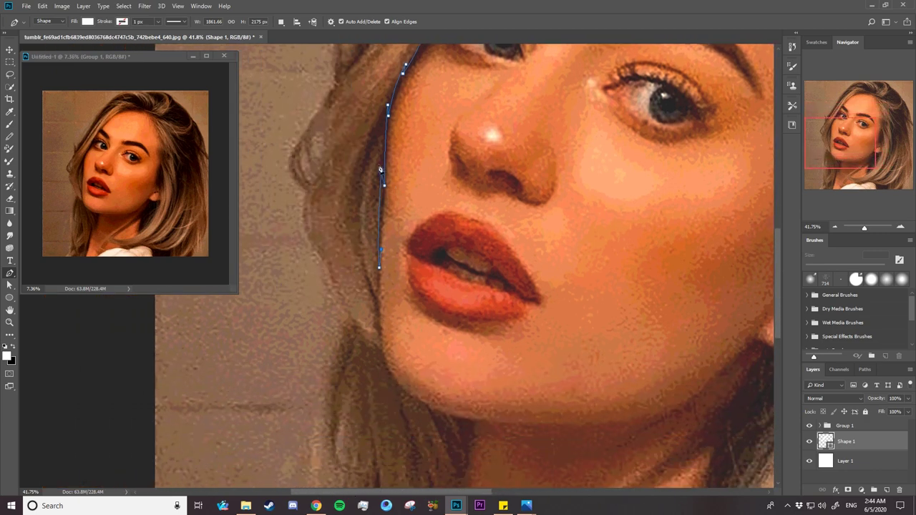
click(379, 175)
drag(381, 251, 379, 268)
key(alt)
drag(380, 160, 382, 166)
mouse_move(379, 268)
mouse_down()
mouse_move(381, 276)
mouse_move(365, 214)
mouse_up()
drag(370, 169, 374, 158)
mouse_move(375, 157)
mouse_down()
mouse_move(374, 127)
mouse_move(377, 159)
mouse_up()
- Add curved hair-strand anchors extending the outline down the cheek
mouse_move(379, 229)
mouse_down()
mouse_move(388, 248)
mouse_move(383, 209)
mouse_up()
alt+click(382, 208)
click(383, 228)
drag(382, 228, 377, 219)
drag(382, 142, 382, 138)
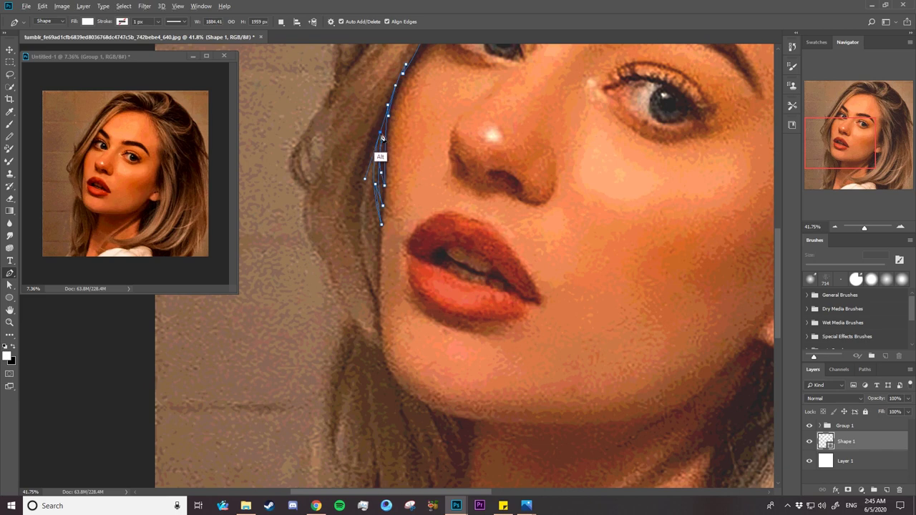
drag(380, 241, 397, 281)
alt+click(382, 238)
click(379, 240)
click(383, 261)
- Reshape the hair-strand curves beside the cheek by trimming and adjusting their handles
mouse_move(371, 152)
mouse_down()
mouse_move(391, 89)
mouse_move(366, 171)
mouse_up()
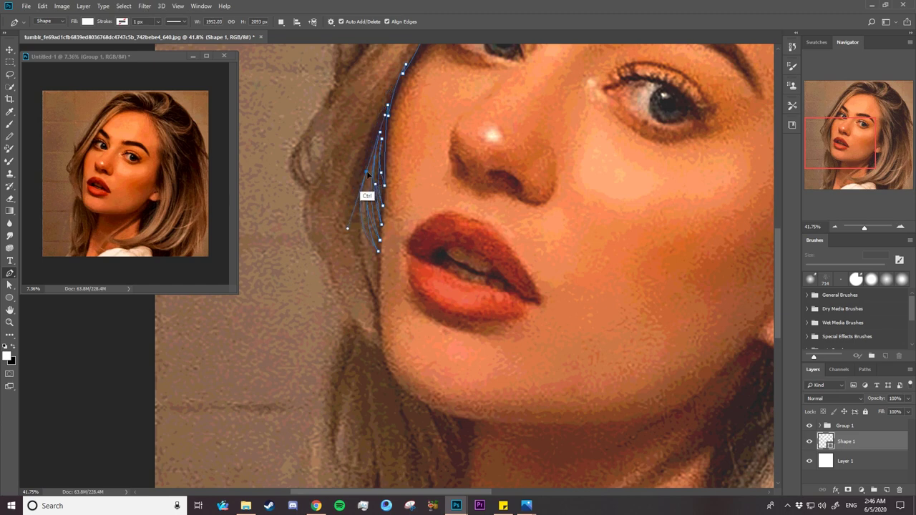
click(383, 288)
click(368, 167)
mouse_move(359, 169)
mouse_down()
mouse_move(356, 157)
mouse_move(348, 273)
mouse_up()
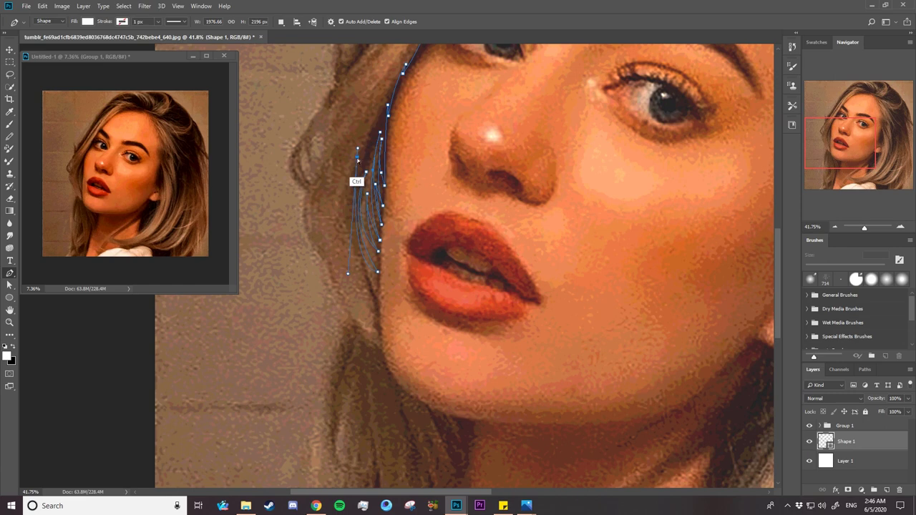
drag(357, 150, 377, 100)
mouse_move(356, 250)
mouse_down()
mouse_move(347, 216)
mouse_move(329, 222)
mouse_up()
drag(379, 101, 370, 140)
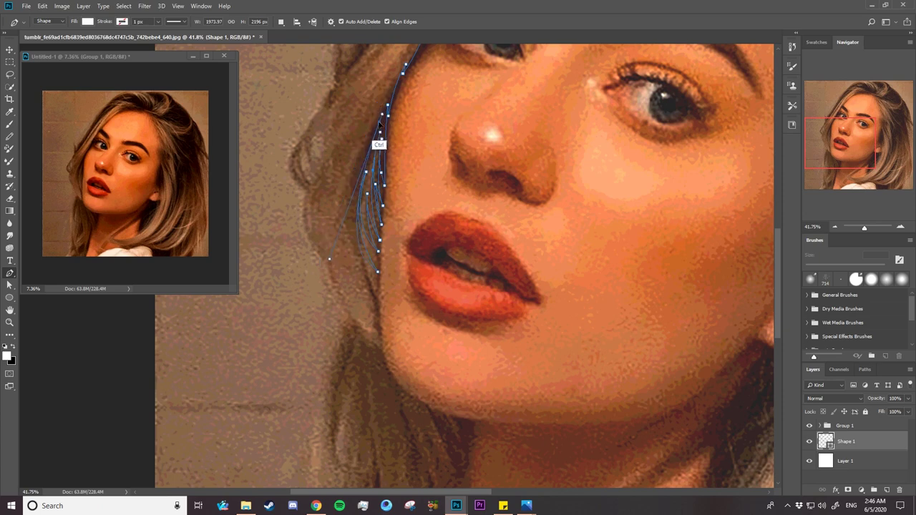
drag(319, 277, 331, 243)
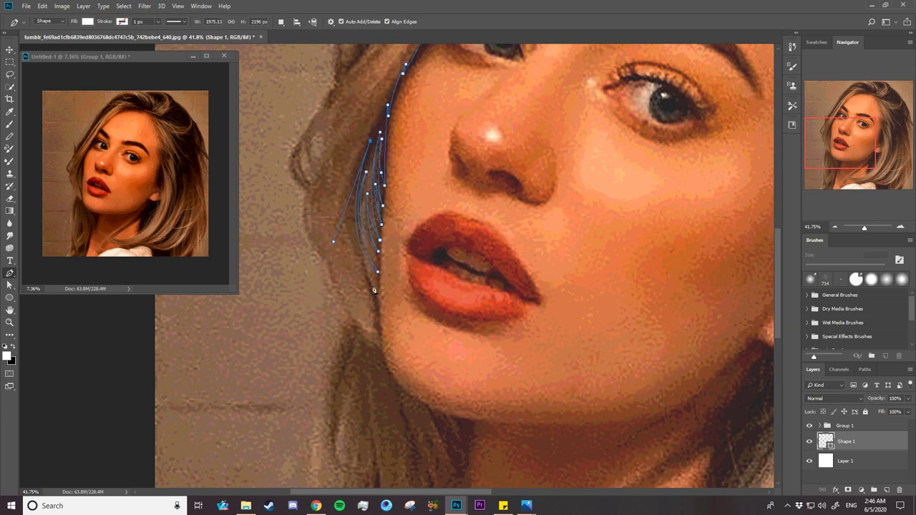
- Add a smooth strand anchor and continue the outline down toward the jaw
drag(379, 302, 427, 380)
alt+click(380, 303)
click(372, 334)
click(380, 355)
- Curve the outline to the chin and shape the curve beneath it
drag(457, 418, 520, 433)
alt+click(457, 417)
drag(778, 329, 780, 365)
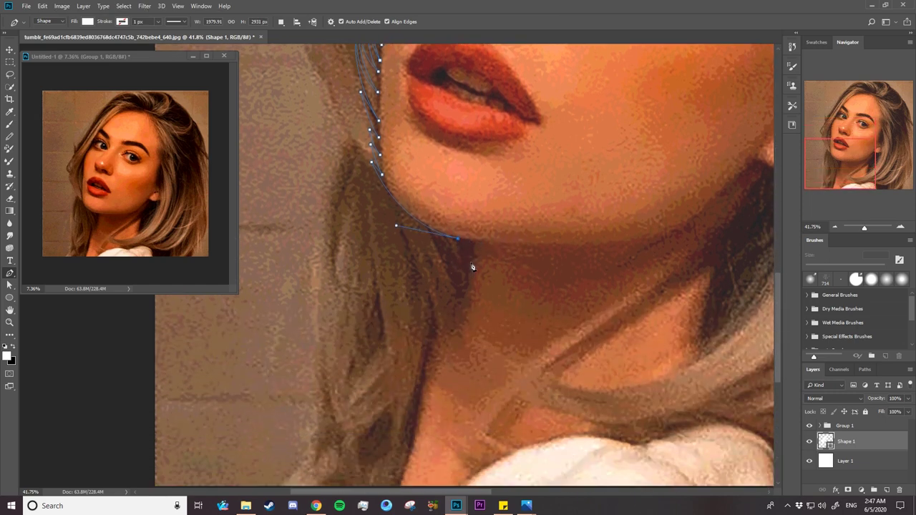
drag(466, 270, 468, 296)
mouse_move(467, 297)
mouse_down()
mouse_move(471, 244)
mouse_move(458, 336)
mouse_up()
mouse_move(459, 336)
mouse_down()
mouse_move(461, 309)
mouse_move(445, 358)
mouse_move(450, 345)
mouse_up()
- Run cornered curve anchors down the neck past the photo's bottom, then curve back up a hair strand
drag(426, 384, 408, 439)
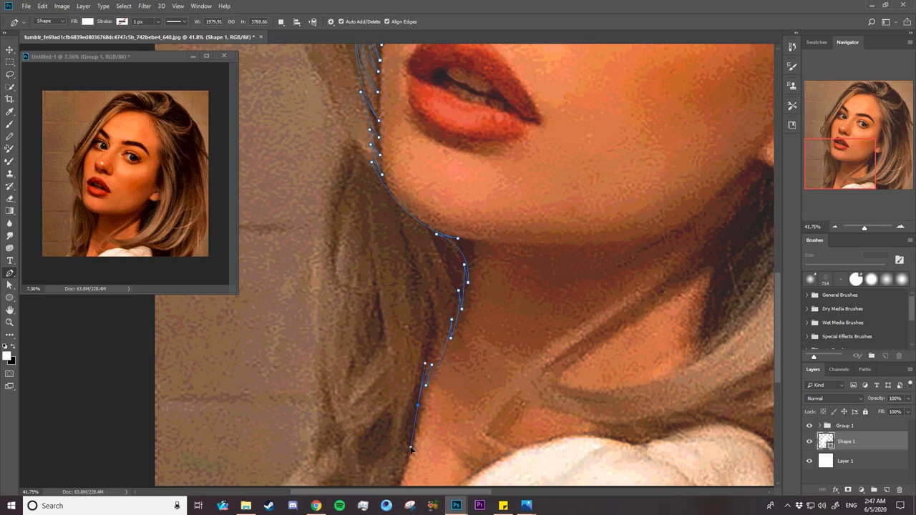
alt+click(419, 407)
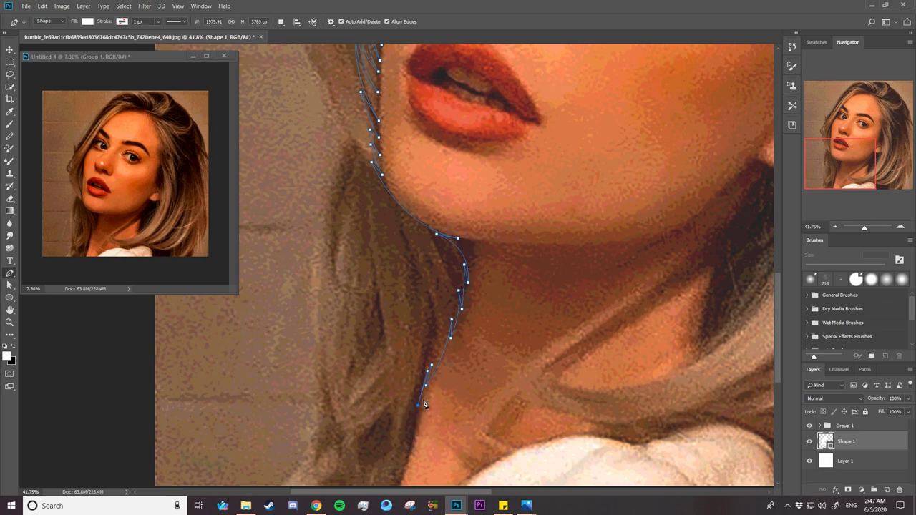
drag(409, 458, 396, 476)
alt+click(408, 458)
scroll(779, 294, down, 3)
scroll(779, 304, down, 1)
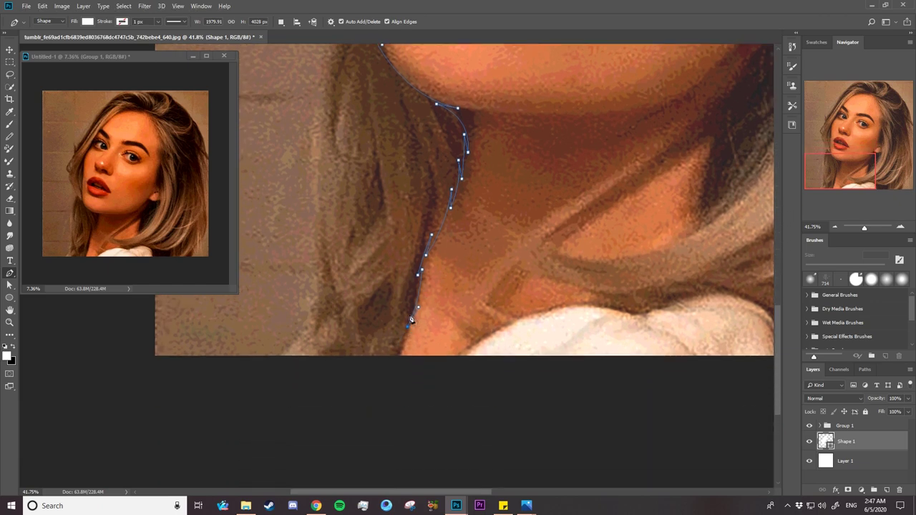
drag(393, 359, 385, 377)
alt+click(392, 359)
mouse_move(366, 368)
mouse_down()
mouse_move(396, 286)
mouse_move(393, 252)
mouse_up()
drag(356, 371, 392, 266)
- Reshape the lower inner curve of the hair-strand loop below the neck
key(ctrl+alt)
key(alt+z)
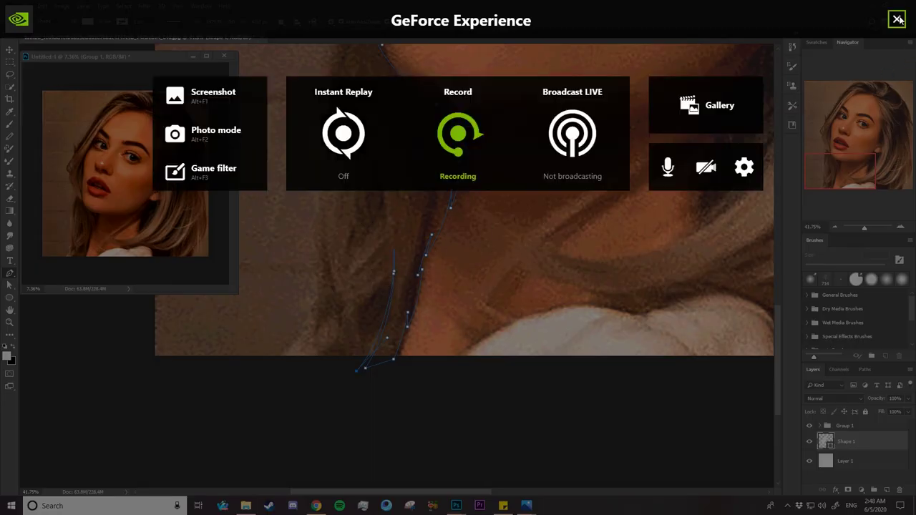
key(alt+z)
drag(392, 263, 384, 245)
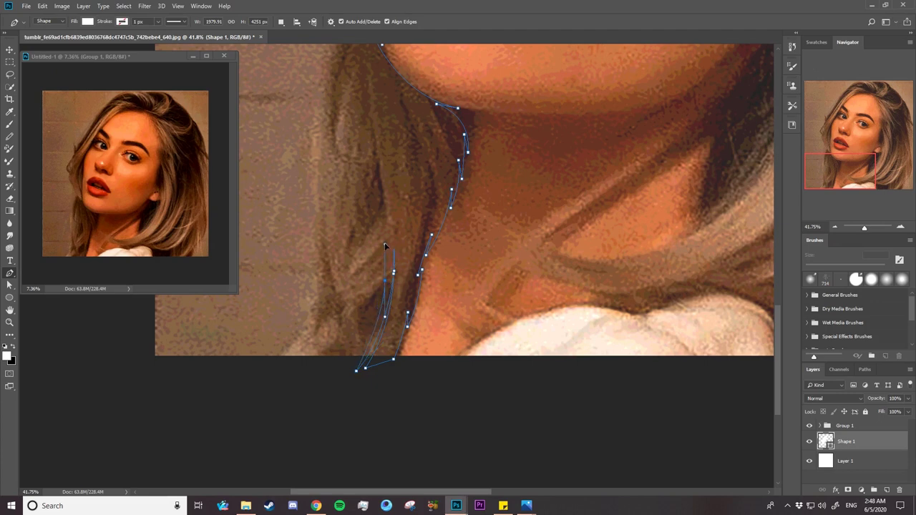
alt+click(386, 284)
right_click(387, 284)
- Add anchors for more hair-strand curves at the bottom of the photo
drag(318, 386, 350, 417)
mouse_move(335, 369)
ctrl+mouse_down()
mouse_move(355, 350)
mouse_move(355, 371)
ctrl+mouse_up()
mouse_move(366, 378)
mouse_down()
mouse_move(381, 398)
mouse_move(365, 379)
mouse_up()
drag(386, 270, 379, 316)
mouse_move(314, 368)
mouse_down()
mouse_move(322, 356)
mouse_move(290, 353)
mouse_move(268, 384)
mouse_up()
- Trace a tall strand up the hair left of the neck with corner anchors
alt+click(312, 247)
drag(319, 89, 311, 130)
alt+click(311, 130)
- Expand Group 1 and hide the posterized Layer 0 copy 2
scroll(778, 314, up, 3)
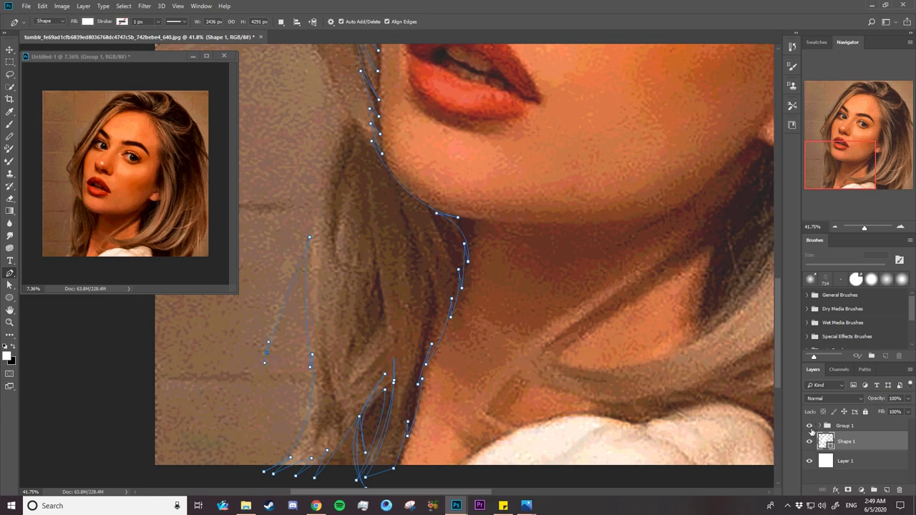
click(821, 425)
click(809, 443)
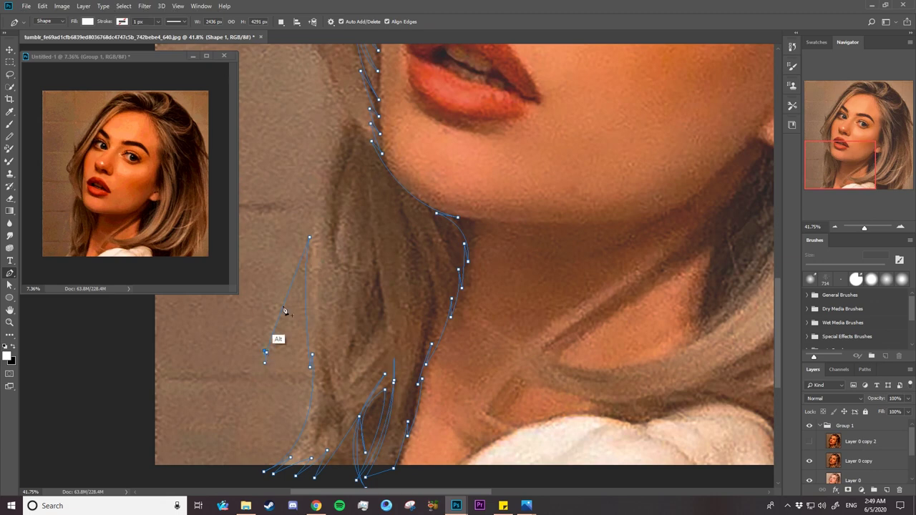
- Add corner anchors along the hair strand, reaching higher up the left hair
drag(278, 337, 278, 333)
click(313, 175)
drag(316, 171, 344, 141)
alt+click(315, 172)
alt+click(319, 176)
alt+click(272, 219)
alt+click(269, 243)
drag(329, 93, 323, 64)
- Resume from the path's end anchor and add anchors along the hair beside the cheek
drag(780, 306, 767, 244)
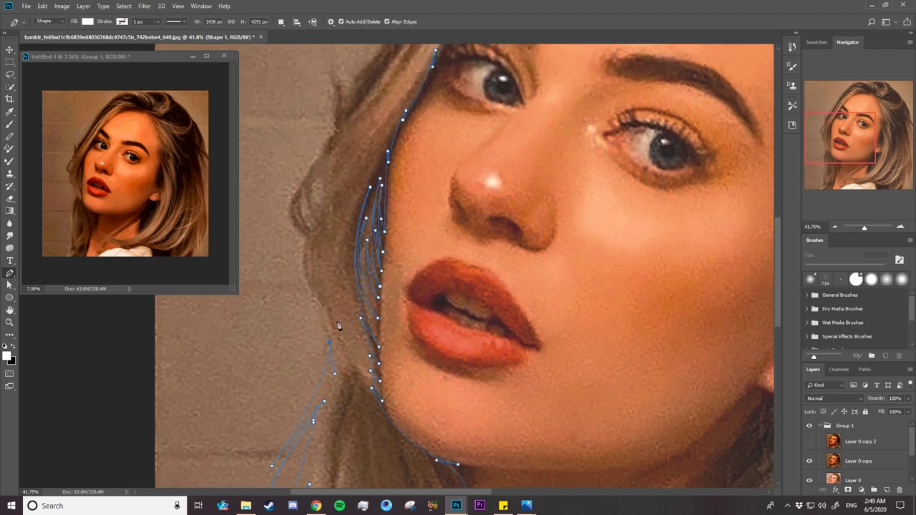
right_click(331, 345)
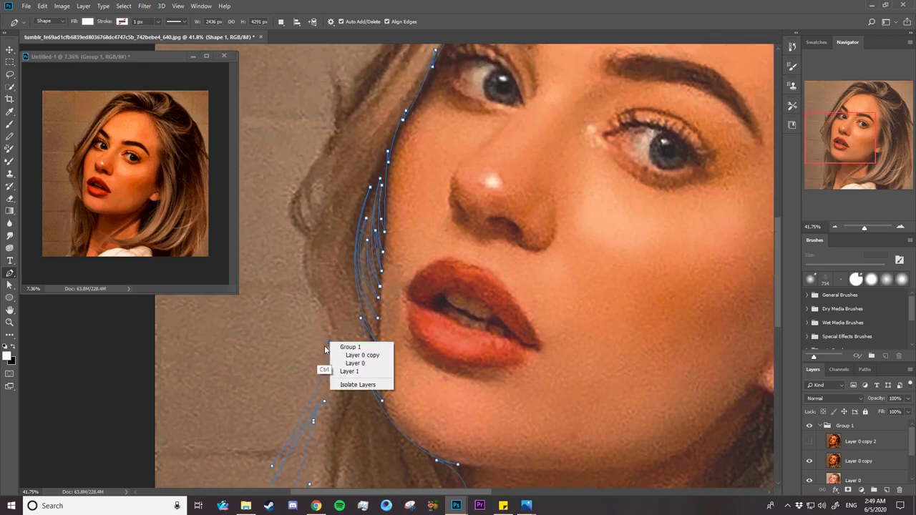
click(324, 369)
key(ctrl)
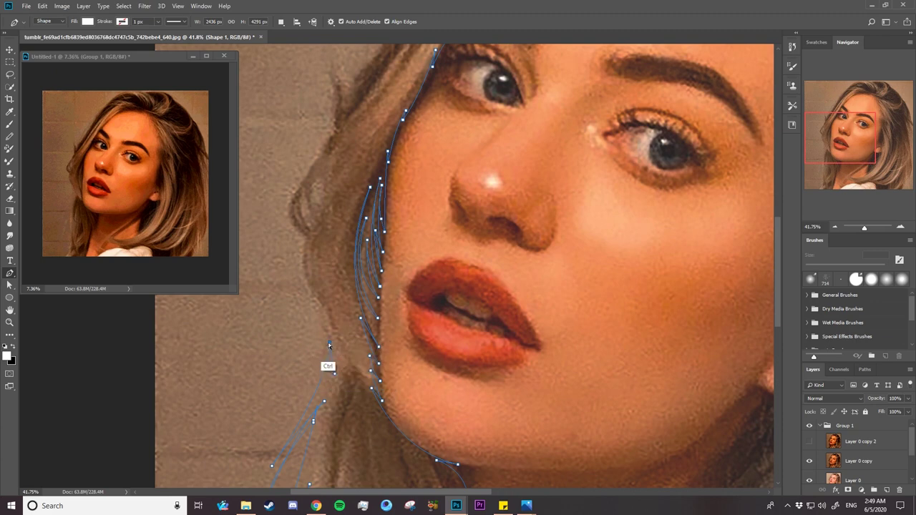
ctrl+click(330, 348)
click(319, 307)
key(alt+z)
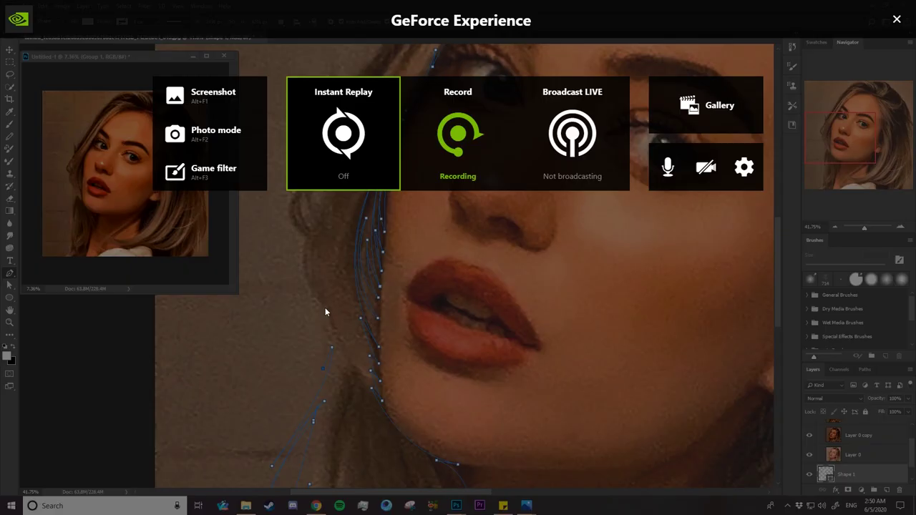
click(897, 19)
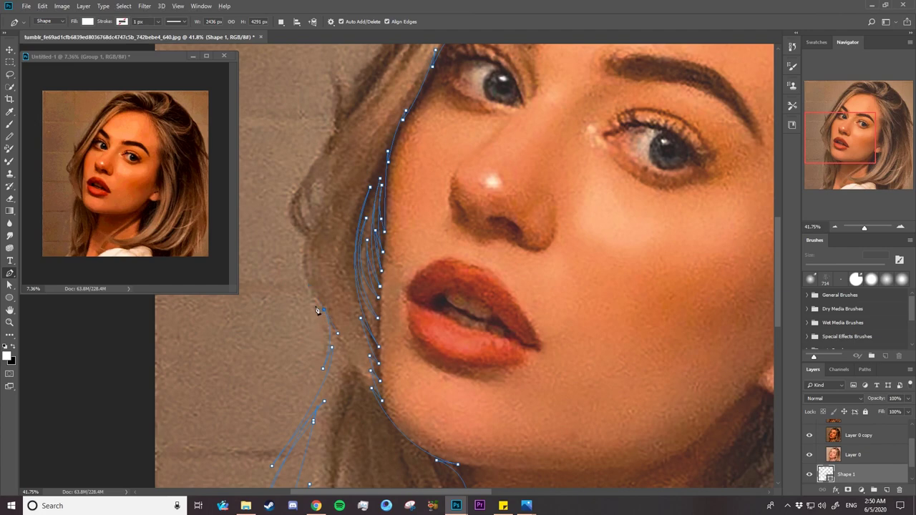
click(315, 305)
- Extend the outline with curved anchors up the outer left hair edge
scroll(778, 267, up, 3)
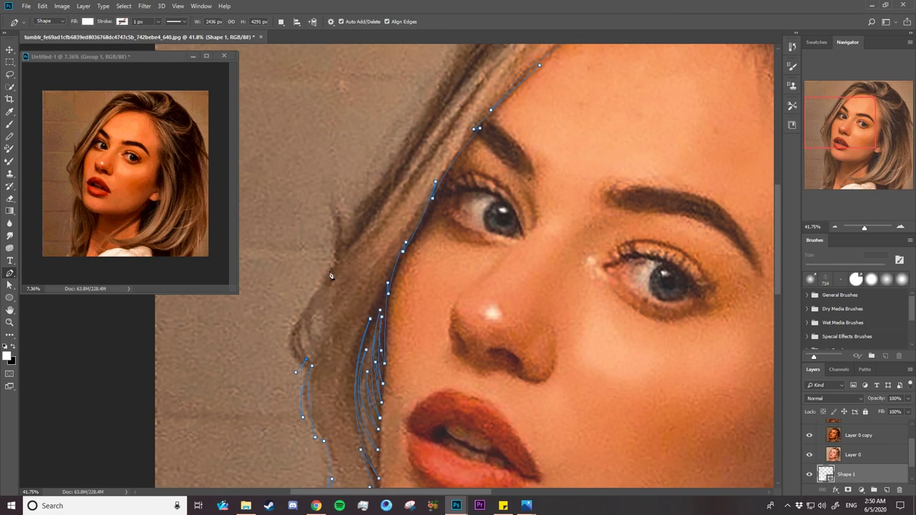
mouse_move(365, 234)
mouse_down()
mouse_move(331, 236)
mouse_move(330, 313)
mouse_up()
drag(335, 257, 362, 233)
alt+click(335, 258)
drag(383, 208, 410, 179)
drag(369, 238, 326, 260)
drag(403, 142, 442, 86)
alt+click(403, 142)
- Continue the outline along the top of the hair toward the crown
drag(781, 256, 780, 214)
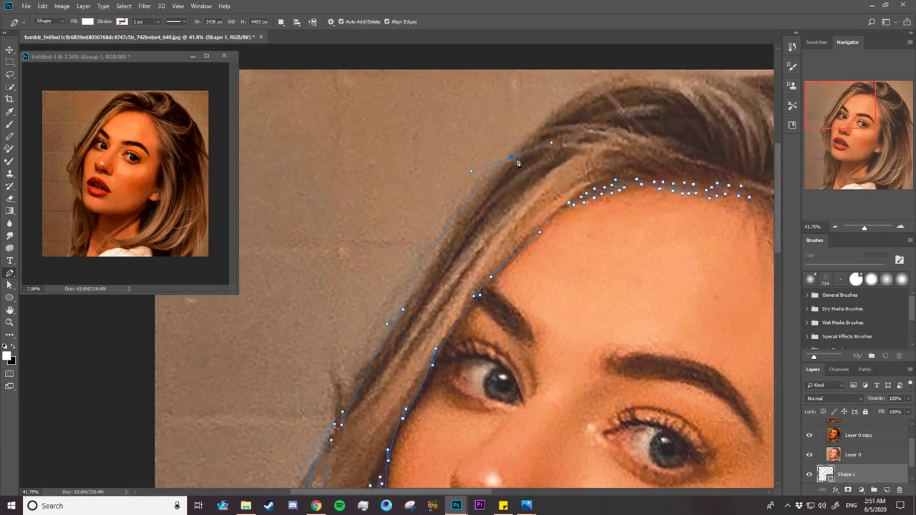
drag(475, 169, 470, 170)
ctrl+click(488, 189)
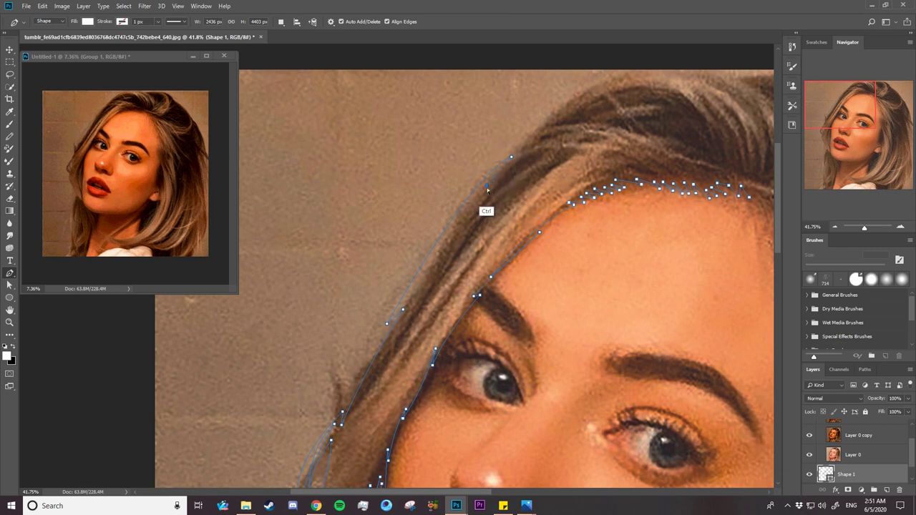
click(522, 148)
drag(553, 135, 535, 133)
scroll(660, 176, up, 3)
drag(658, 170, 715, 179)
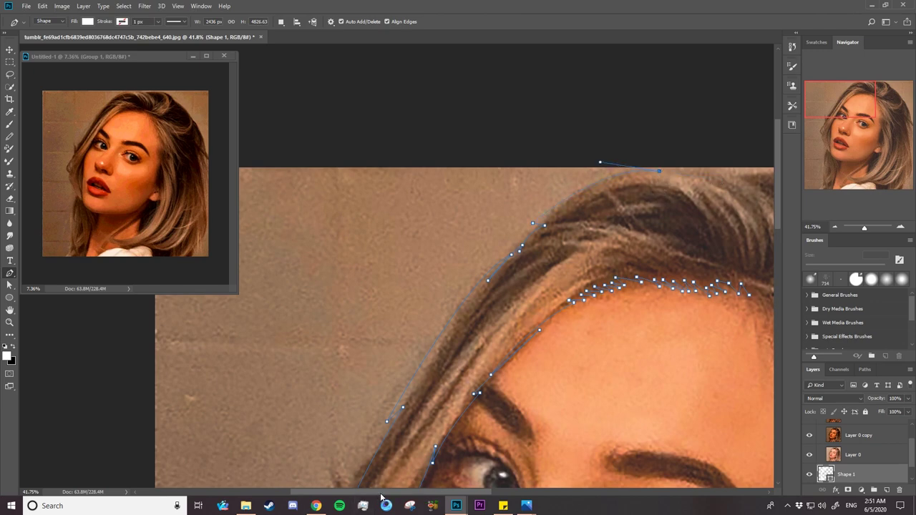
scroll(413, 188, right, 8)
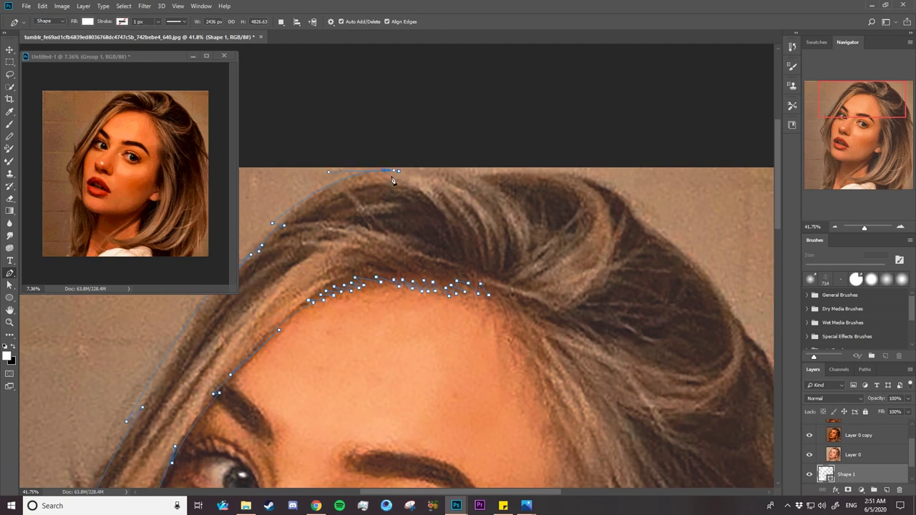
- Arc the outline over the crown and start down the hair's right edge
click(384, 173)
mouse_move(445, 173)
mouse_down()
mouse_move(433, 179)
mouse_move(491, 181)
mouse_up()
alt+click(470, 175)
drag(610, 188, 648, 214)
alt+click(610, 188)
alt+click(604, 188)
mouse_move(653, 229)
mouse_down()
mouse_move(658, 259)
mouse_move(658, 244)
mouse_up()
alt+click(657, 237)
drag(731, 312, 752, 357)
drag(775, 221, 779, 255)
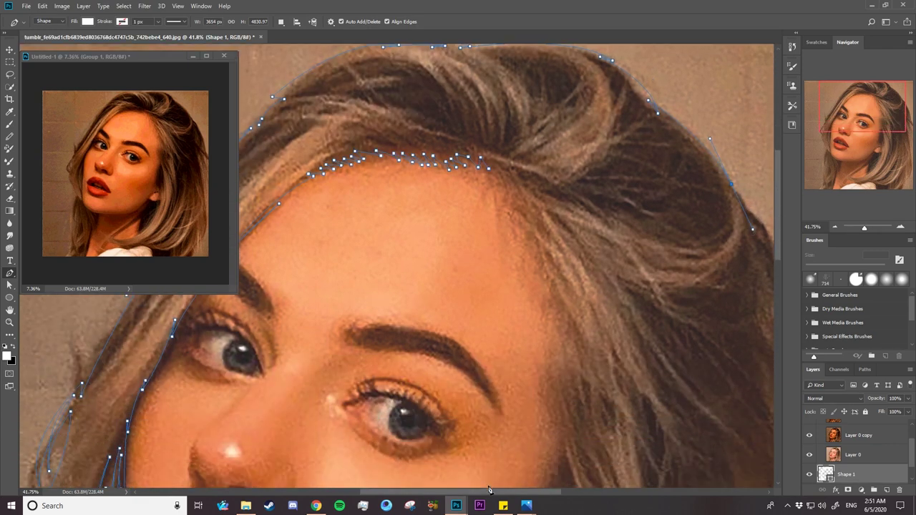
drag(501, 492, 561, 492)
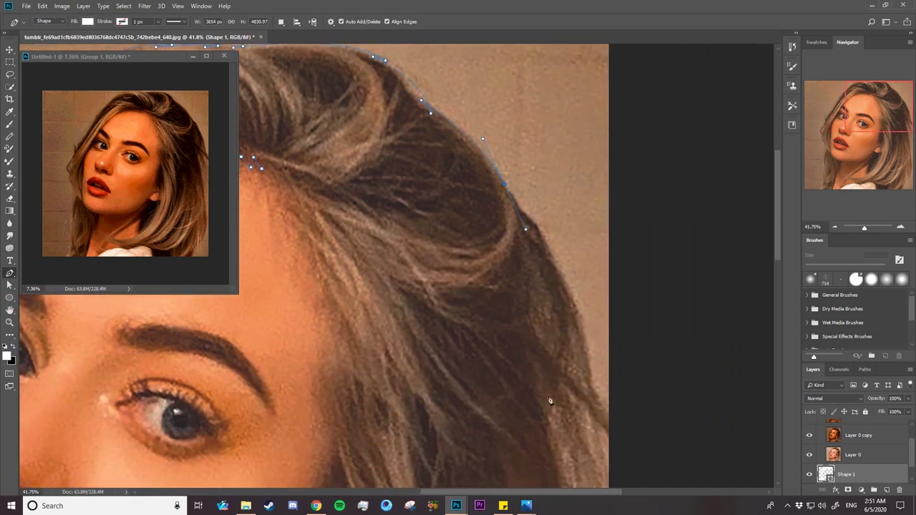
- Resume at the path end and add curved anchors down the right hair edge
click(502, 182)
drag(519, 209, 528, 222)
alt+click(515, 210)
mouse_move(552, 258)
mouse_down()
mouse_move(561, 283)
mouse_move(548, 264)
mouse_up()
scroll(777, 258, down, 2)
scroll(779, 263, down, 2)
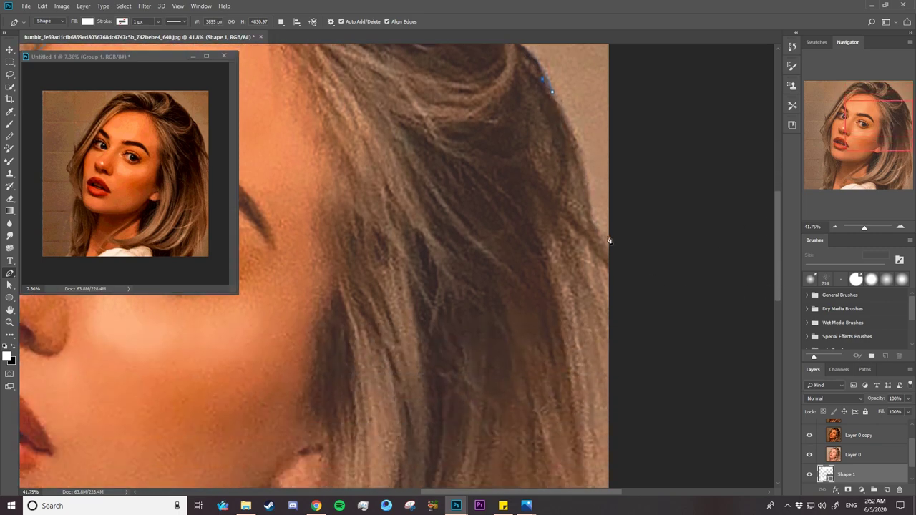
drag(599, 232, 604, 303)
alt+click(599, 231)
drag(611, 267, 593, 246)
- Add an anchor lower on the outer hair, undo one, and refine the handles
drag(609, 356, 632, 417)
drag(776, 275, 780, 316)
drag(594, 172, 595, 153)
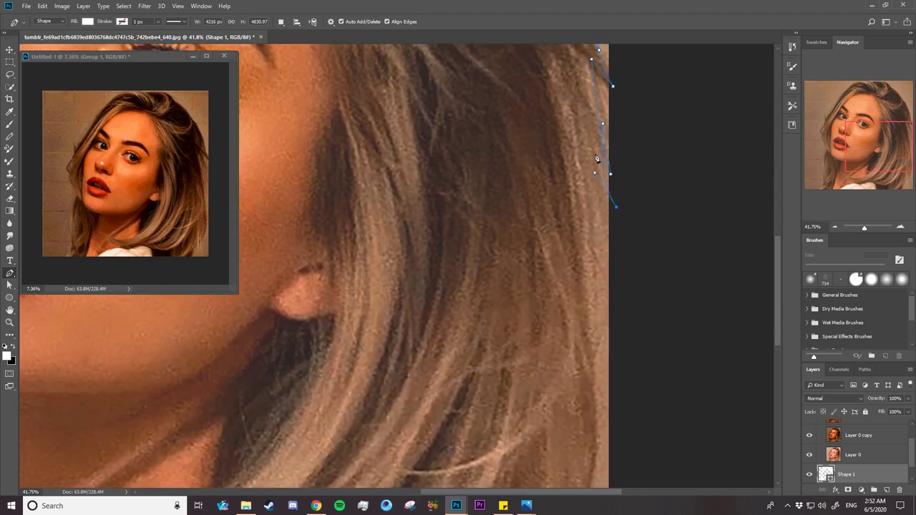
drag(600, 398, 584, 406)
drag(777, 295, 697, 355)
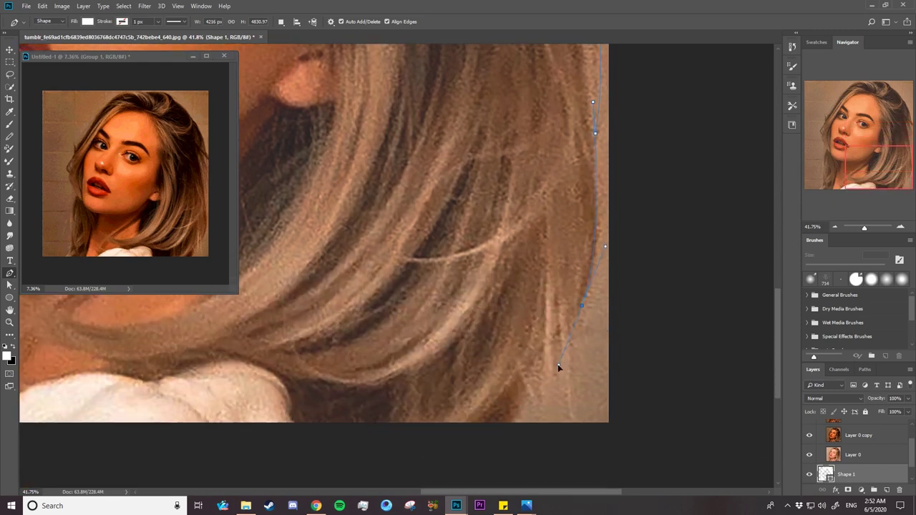
key(ctrl+z)
key(ctrl+z)
click(585, 159)
mouse_move(545, 300)
mouse_down()
mouse_move(552, 308)
mouse_move(618, 275)
mouse_up()
key(alt+z)
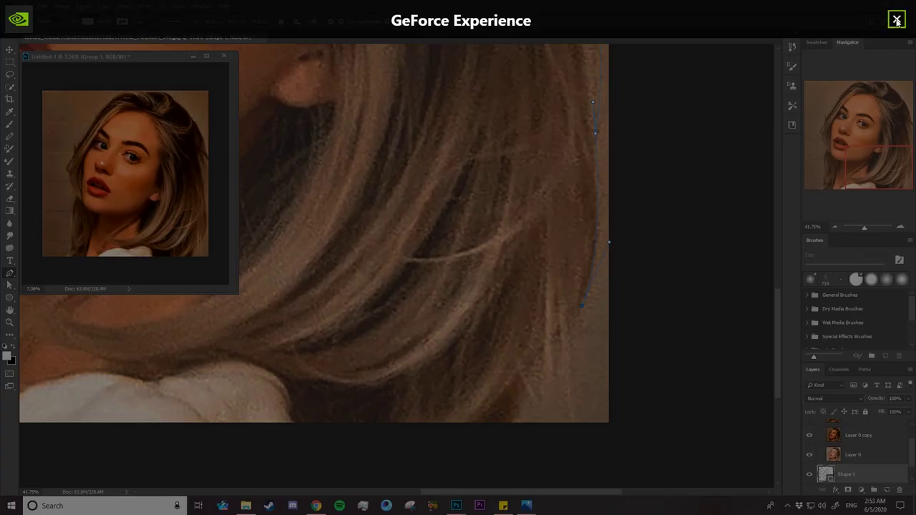
click(896, 20)
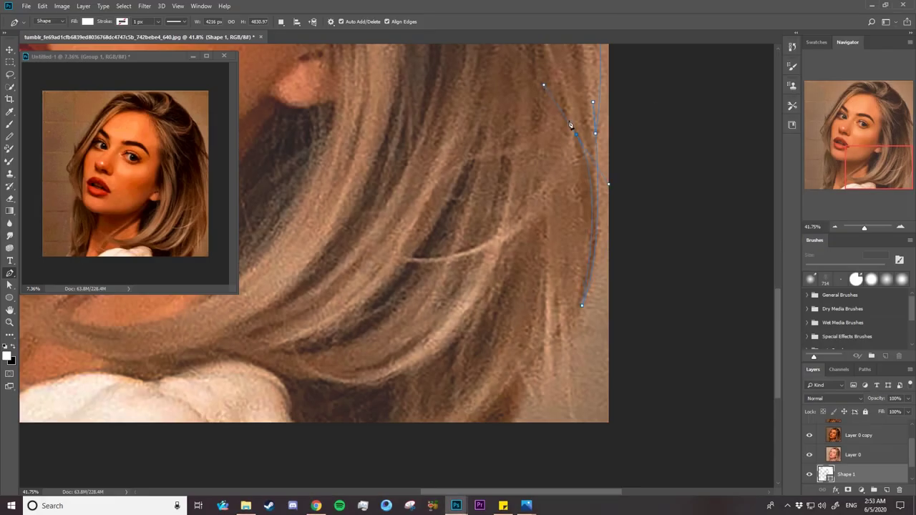
click(576, 133)
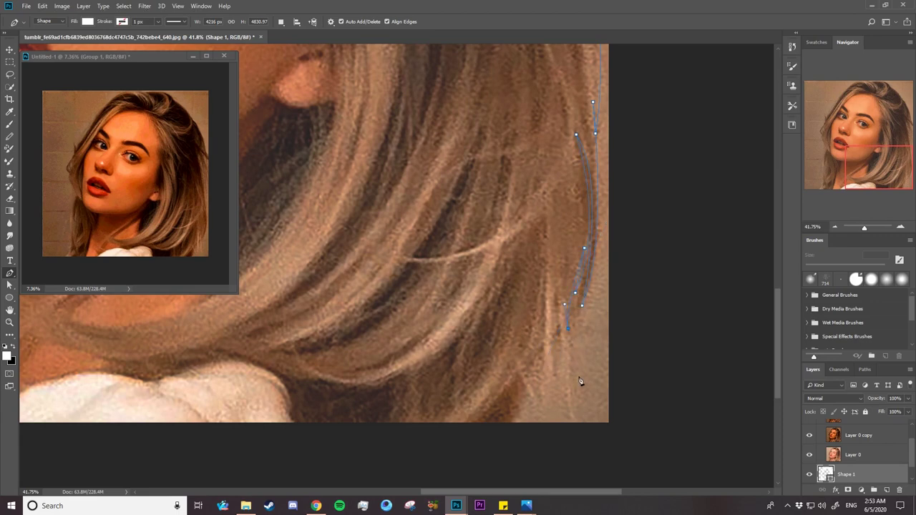
- Trace the first curved strand tips at the bottom right of the hair, sharpening the turns
drag(577, 418, 586, 431)
mouse_move(578, 421)
mouse_down()
mouse_move(559, 263)
mouse_move(555, 410)
mouse_up()
drag(543, 348, 534, 305)
drag(496, 428, 473, 443)
mouse_move(466, 437)
mouse_down()
mouse_move(452, 450)
mouse_move(495, 390)
mouse_up()
mouse_move(448, 438)
mouse_down()
mouse_move(465, 425)
mouse_move(483, 370)
mouse_up()
drag(445, 432, 416, 446)
alt+click(444, 431)
- Add the next strand tips up into the hair, with sharp corners at the tips
drag(482, 364, 496, 304)
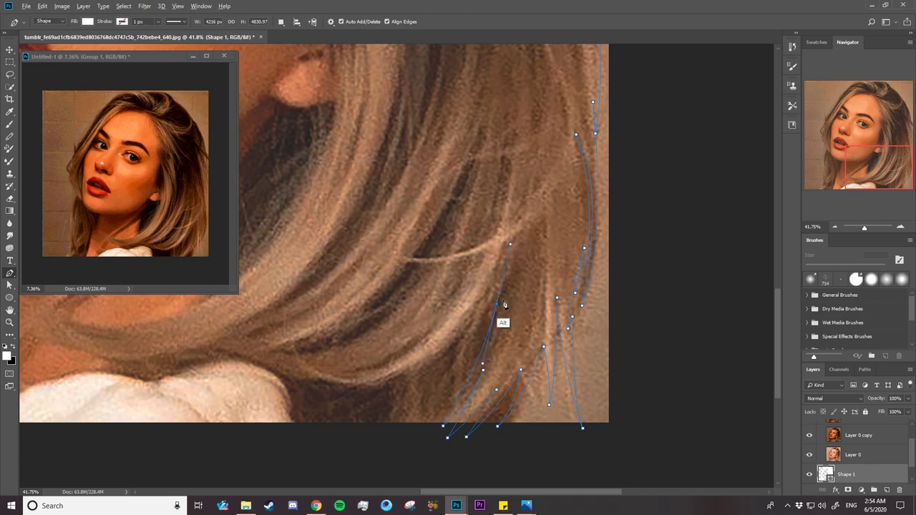
drag(432, 427, 409, 444)
alt+click(430, 424)
drag(495, 305, 499, 314)
key(alt+z)
drag(480, 349, 486, 311)
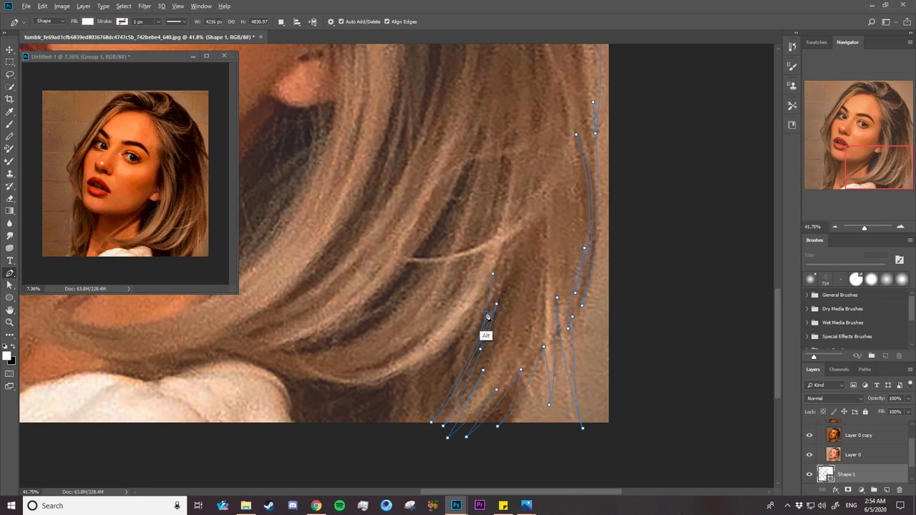
drag(419, 423, 421, 449)
- Continue the strand outline leftward along the hair's lower edge, then pan left
drag(456, 342, 471, 318)
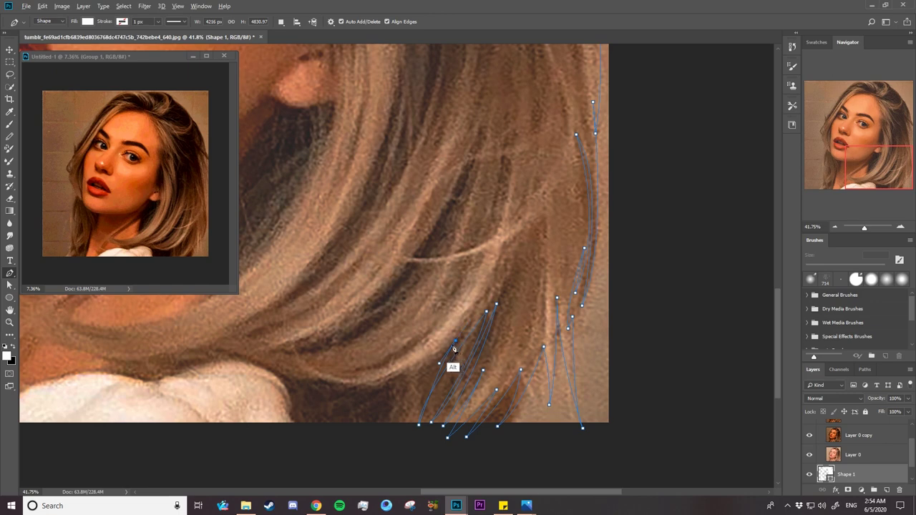
drag(388, 425, 389, 433)
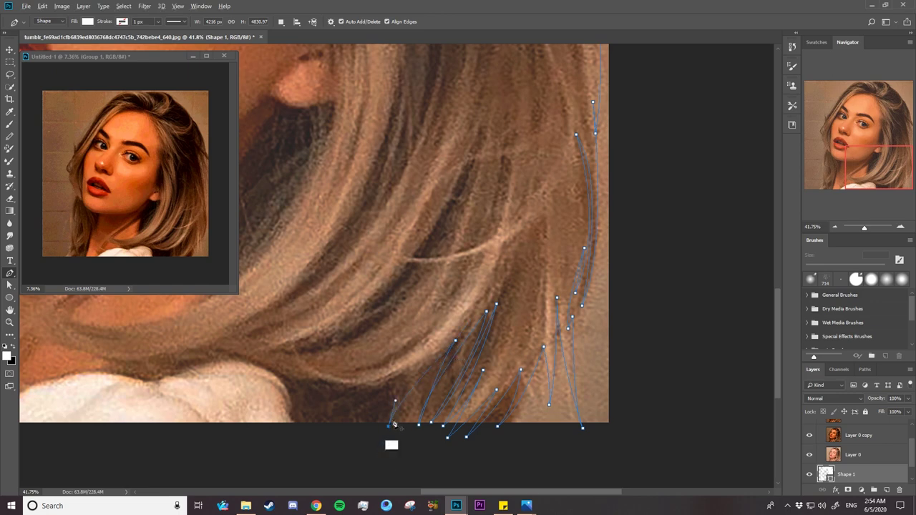
drag(415, 365, 432, 343)
alt+click(416, 366)
drag(350, 424, 317, 436)
mouse_move(297, 423)
mouse_down()
mouse_move(286, 427)
mouse_move(402, 354)
mouse_up()
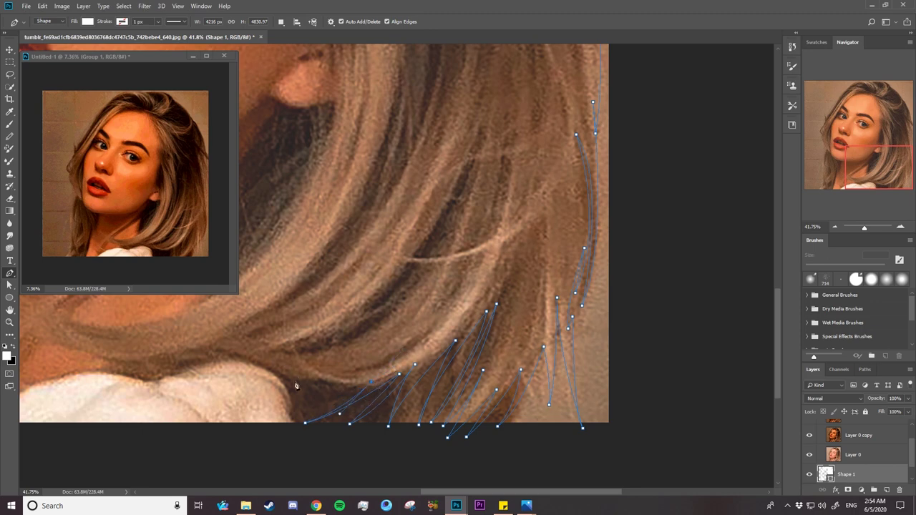
drag(293, 383, 452, 383)
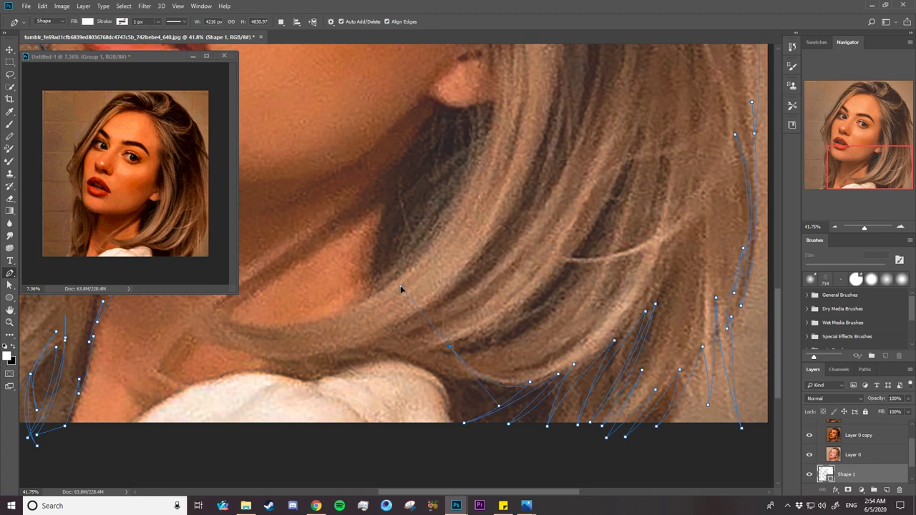
- Extend the outline left along the hair's lower edge toward the neck, with sharp corners
alt+click(449, 346)
drag(468, 381, 490, 386)
drag(399, 361, 365, 343)
alt+click(400, 361)
drag(341, 369, 313, 386)
alt+click(341, 369)
drag(312, 381, 321, 385)
mouse_move(263, 372)
mouse_down()
mouse_move(239, 374)
mouse_move(275, 377)
mouse_up()
drag(392, 497, 353, 497)
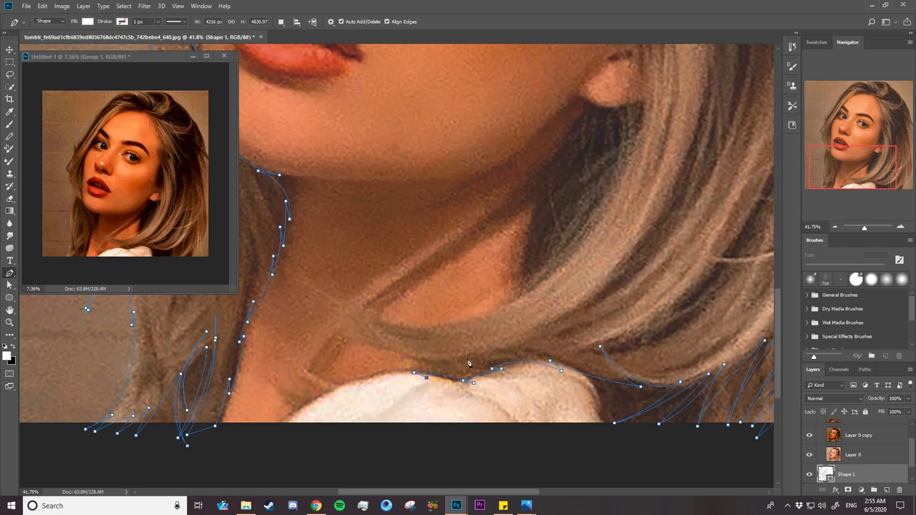
- Refine the neck curve by adjusting its anchors and handles
drag(508, 333, 501, 368)
alt+click(348, 335)
drag(390, 348, 365, 336)
drag(303, 288, 307, 285)
drag(403, 324, 407, 334)
drag(466, 332, 463, 342)
alt+click(408, 337)
- Soften the neck segment and cut the curve at the outline's end point
key(alt+z)
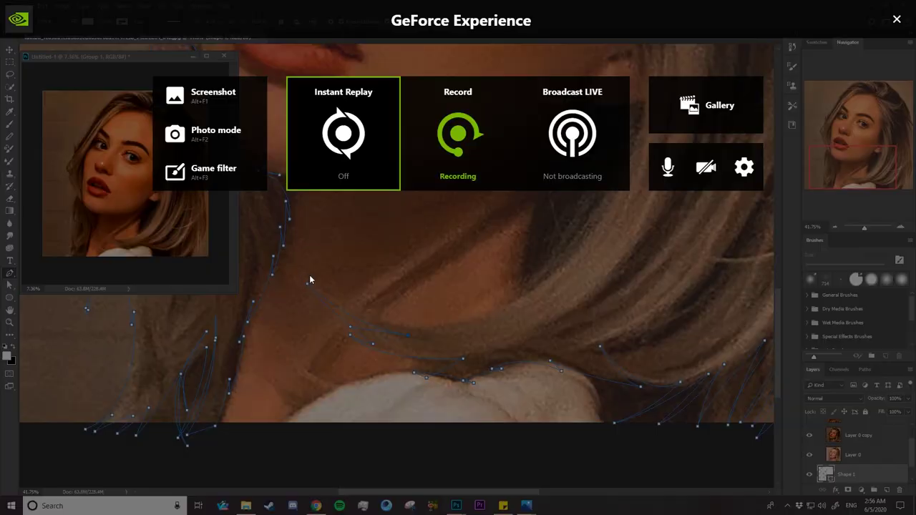
click(896, 19)
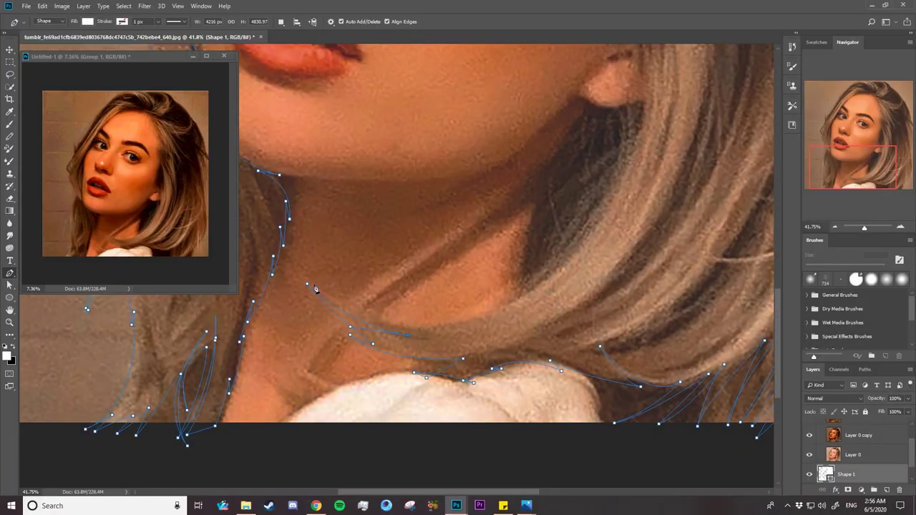
drag(340, 311, 343, 316)
drag(558, 287, 460, 333)
alt+click(523, 292)
- Undo the stray anchor and place points up along the cheek edge
scroll(658, 65, up, 5)
click(650, 119)
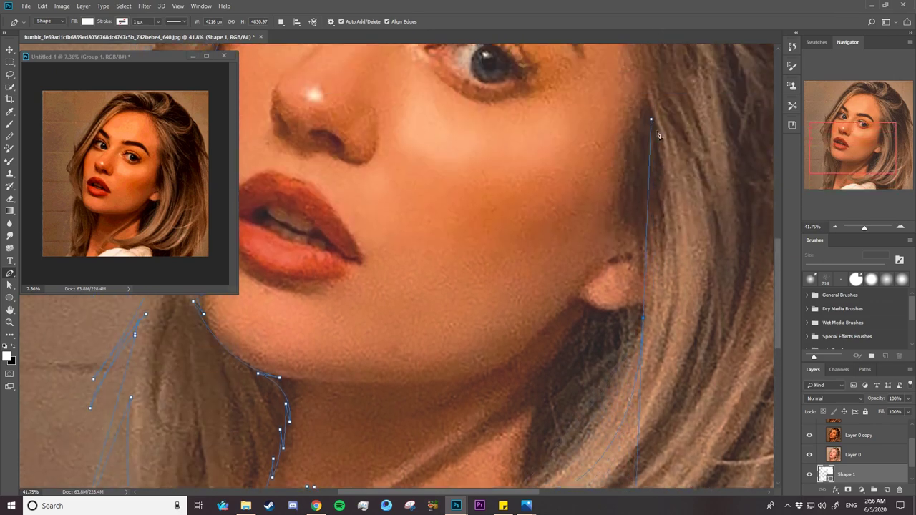
key(ctrl+z)
click(634, 339)
drag(619, 168, 598, 103)
drag(775, 270, 767, 239)
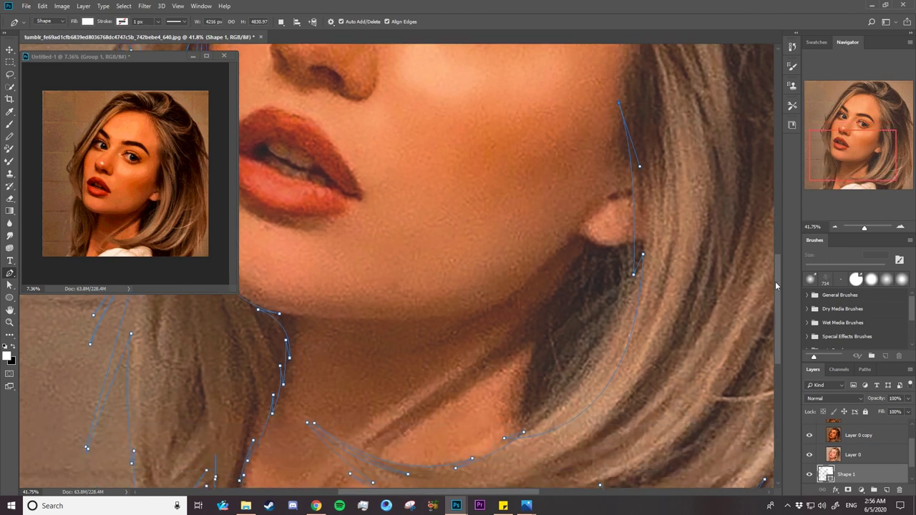
click(619, 279)
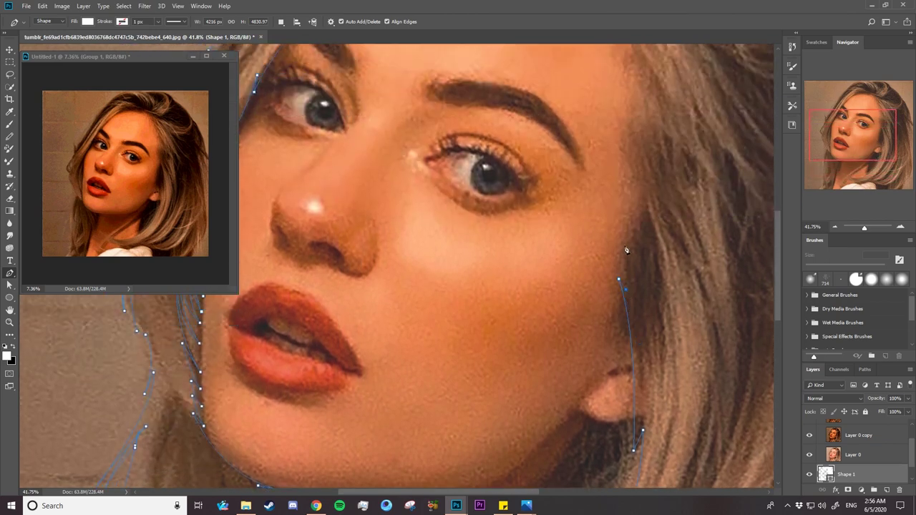
click(625, 243)
drag(624, 188, 614, 164)
alt+click(624, 190)
- Adjust a face-edge point and continue the outline up toward the temple
scroll(777, 249, up, 2)
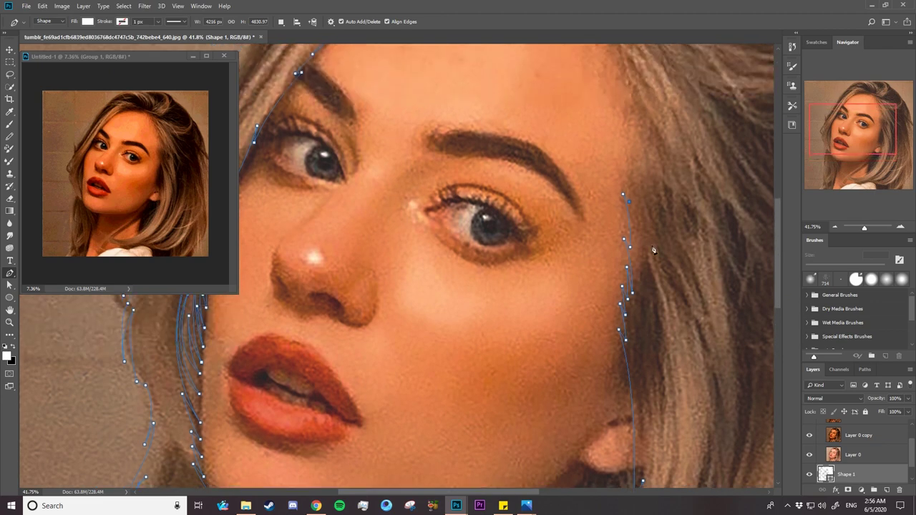
key(ctrl)
scroll(771, 220, up, 2)
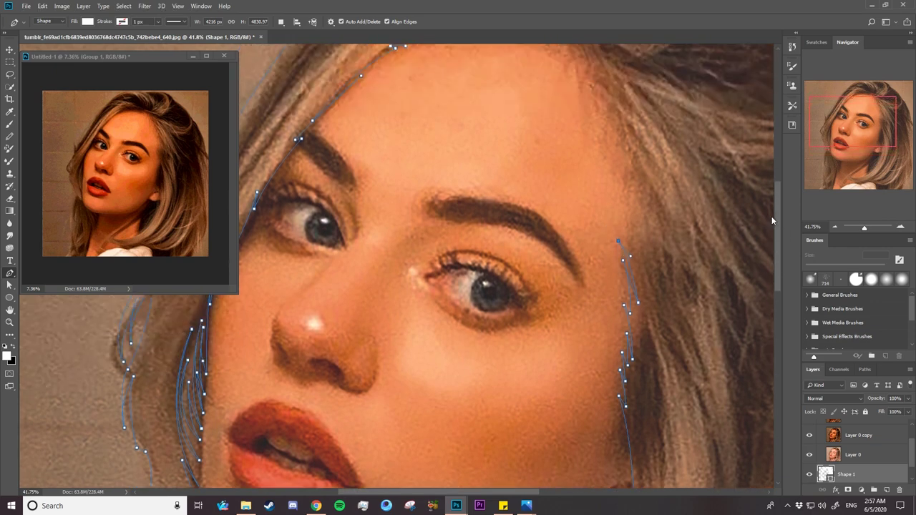
scroll(771, 220, up, 2)
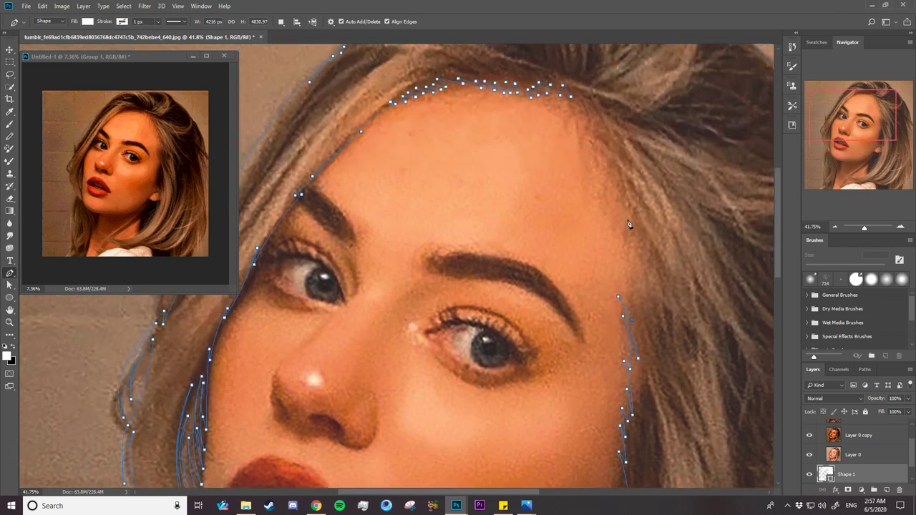
drag(628, 241, 629, 245)
drag(612, 169, 612, 157)
alt+click(611, 170)
- Carry the outline along the hairline to the forehead, and enlarge the Layers panel
click(609, 214)
drag(604, 161, 604, 144)
alt+click(604, 162)
drag(594, 147, 601, 194)
alt+click(595, 147)
drag(847, 361, 847, 237)
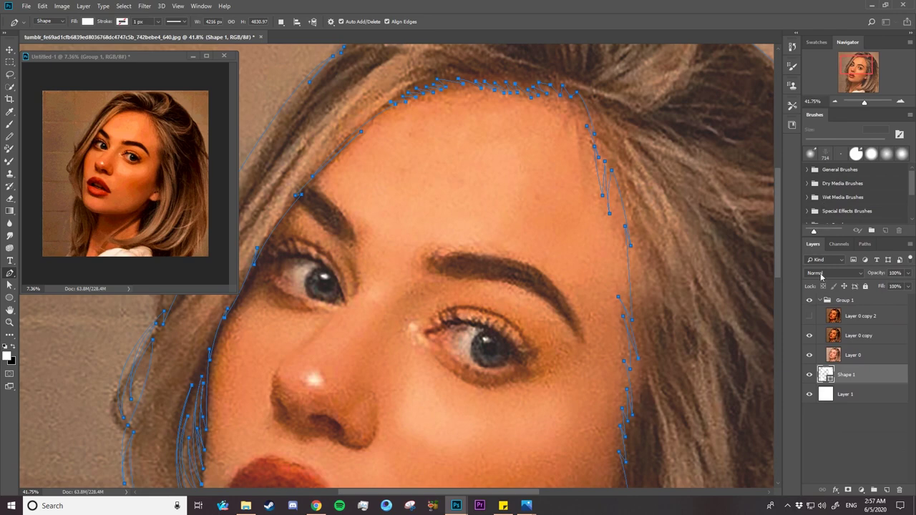
- Hide the Group 1 reference photo, select Shape 1, and zoom out to the whole outline
click(816, 301)
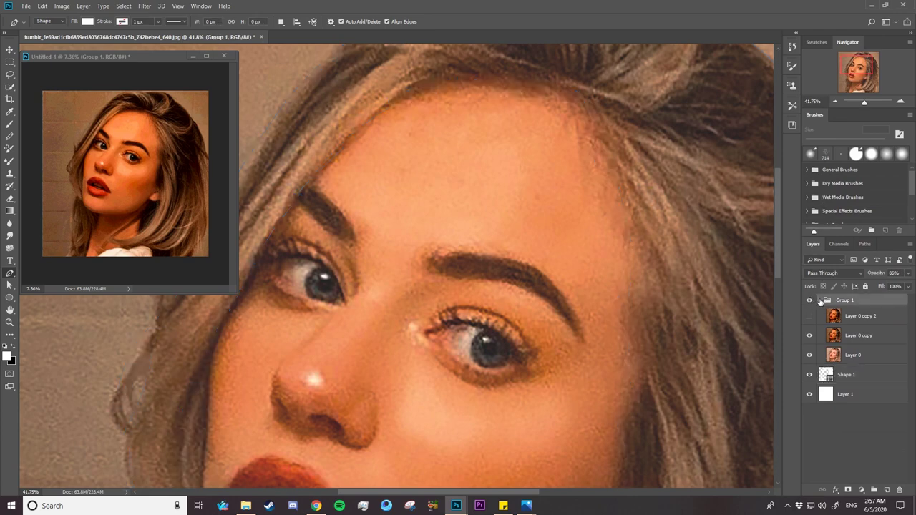
click(819, 300)
click(809, 300)
click(823, 316)
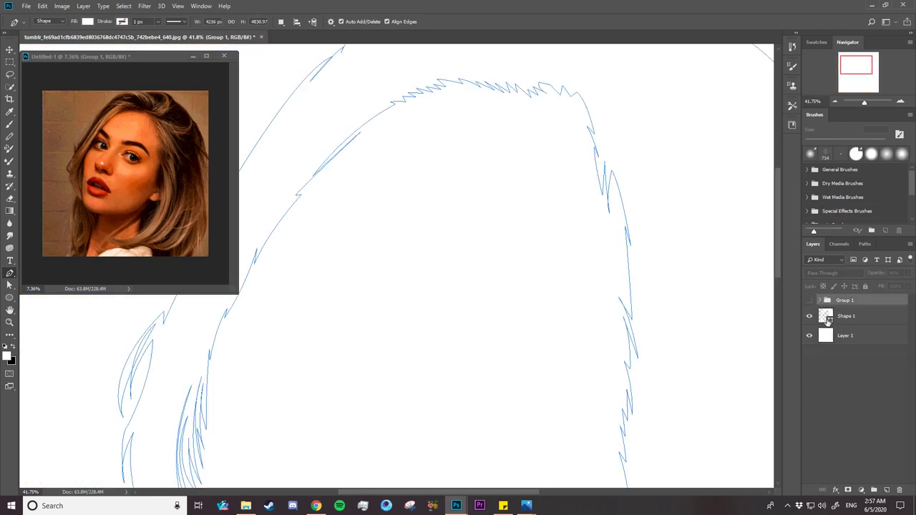
key(z)
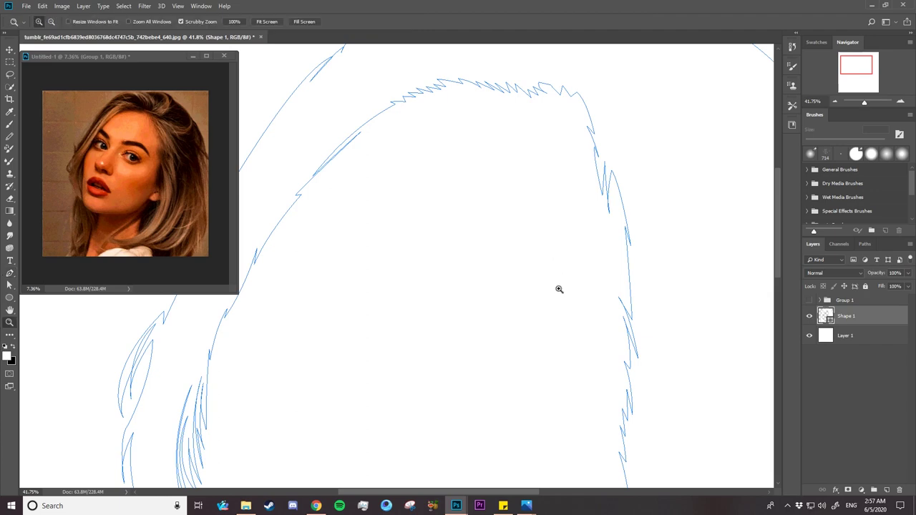
drag(558, 290, 494, 290)
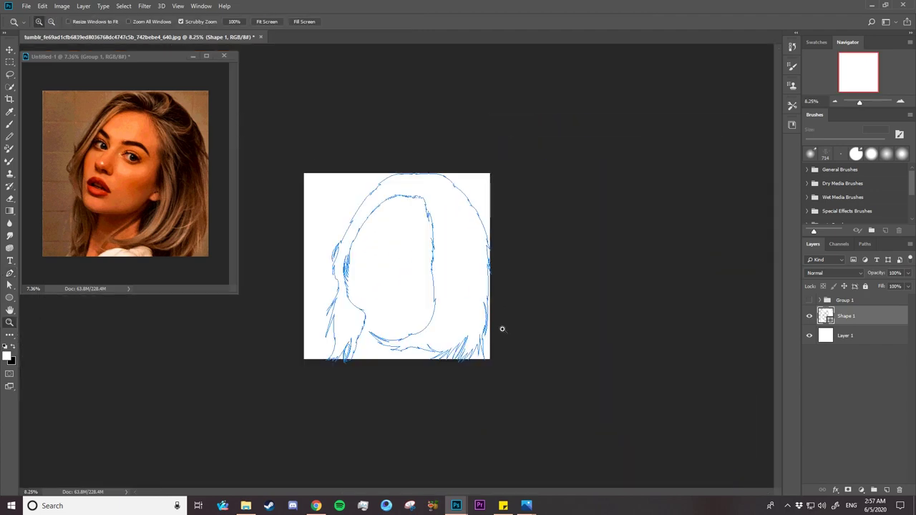
drag(357, 249, 396, 253)
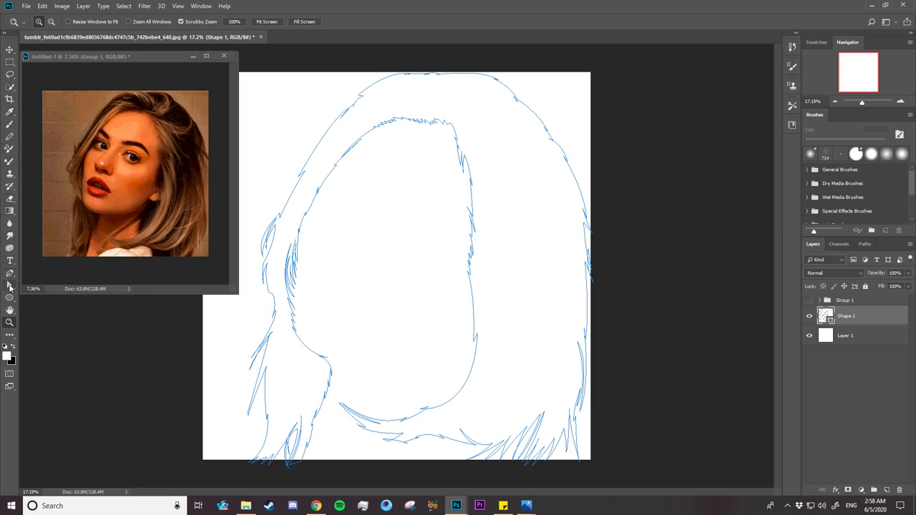
- Fill Shape 1 with a medium brown (#9c623a) sampled from the hair
click(9, 285)
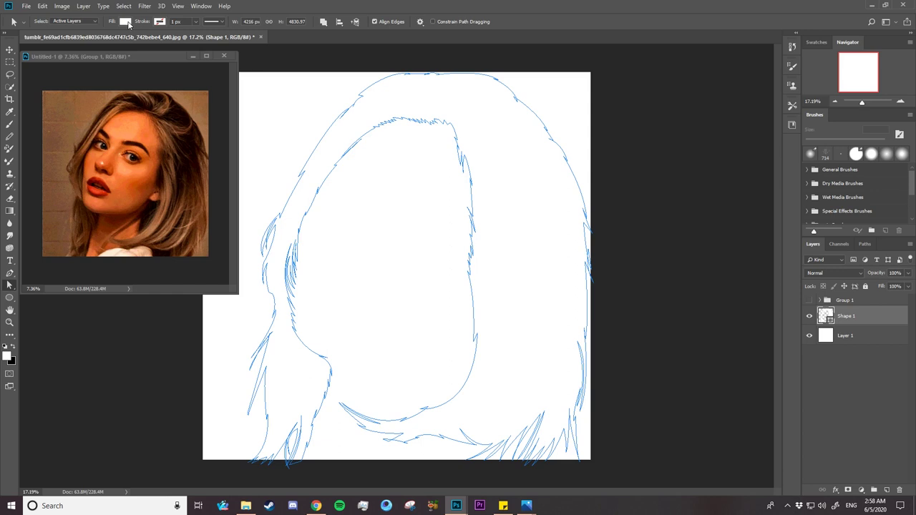
click(126, 21)
click(170, 40)
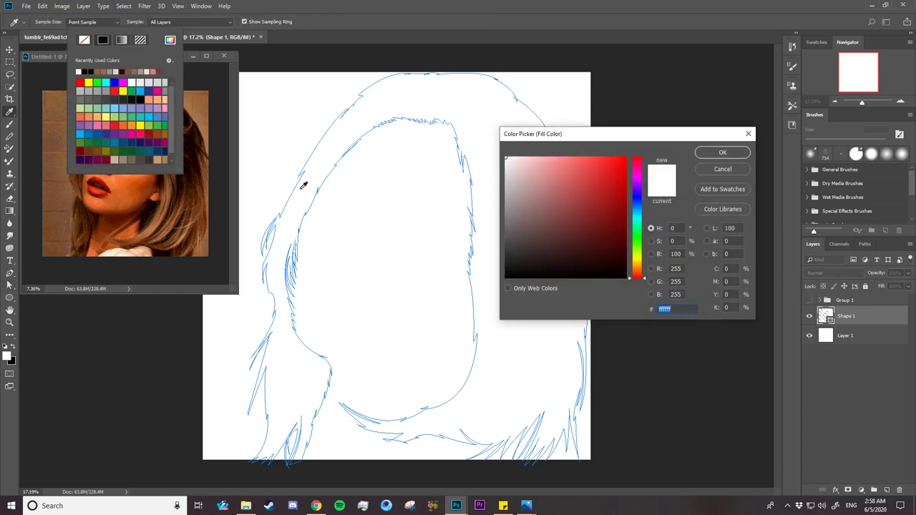
click(192, 212)
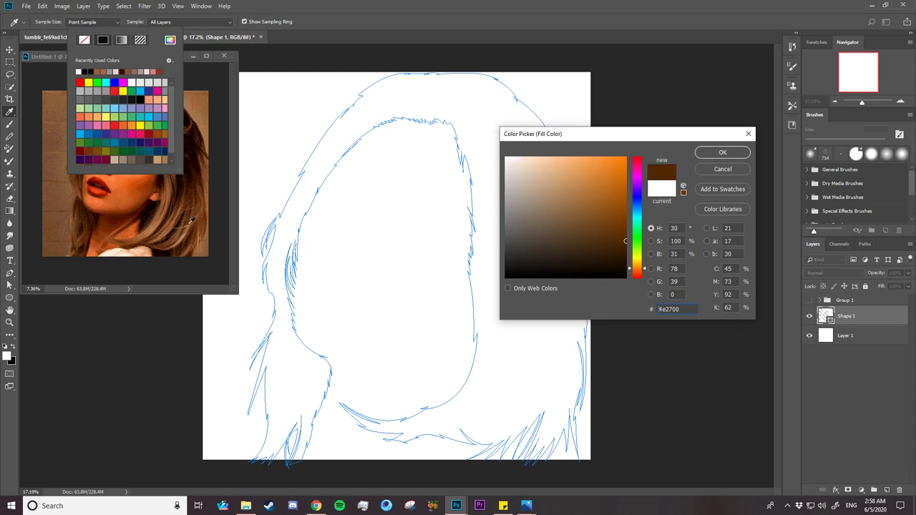
click(191, 223)
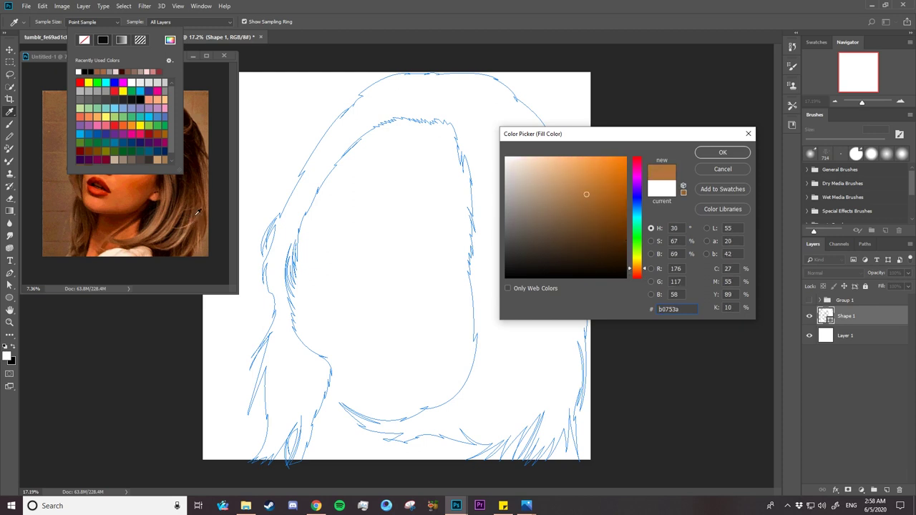
click(197, 213)
click(202, 218)
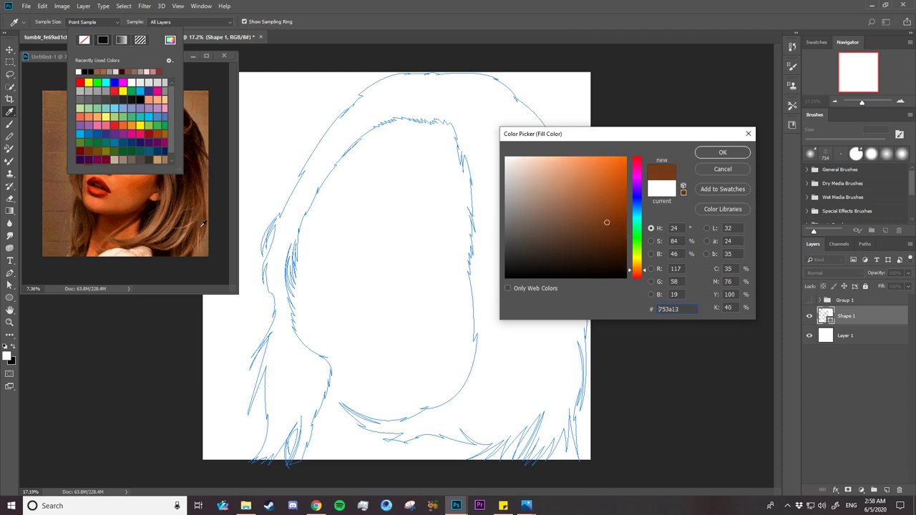
drag(202, 224, 177, 220)
click(163, 218)
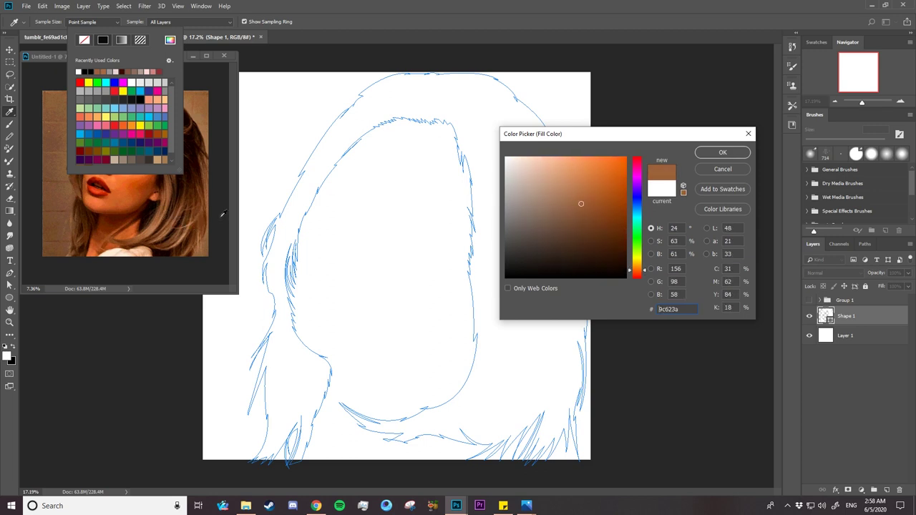
click(719, 153)
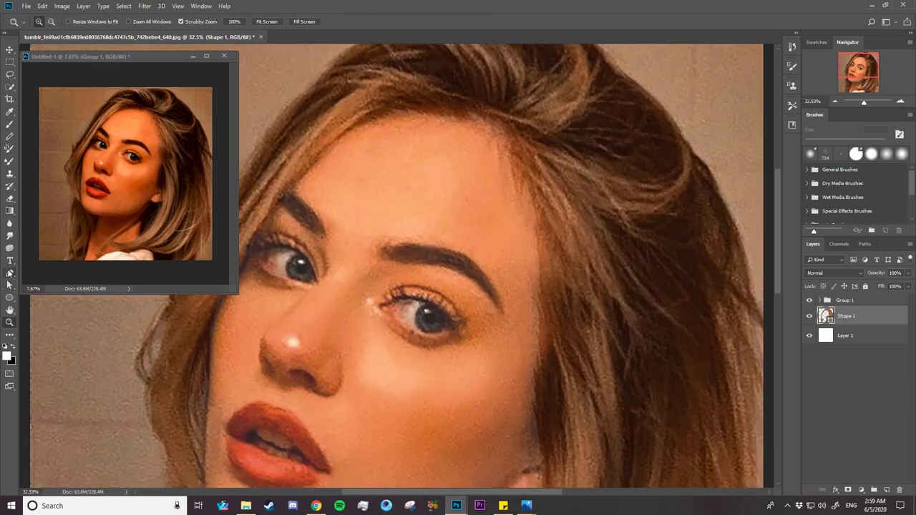
- Set the Pen tool to Shape mode and check its path-combination options
click(9, 272)
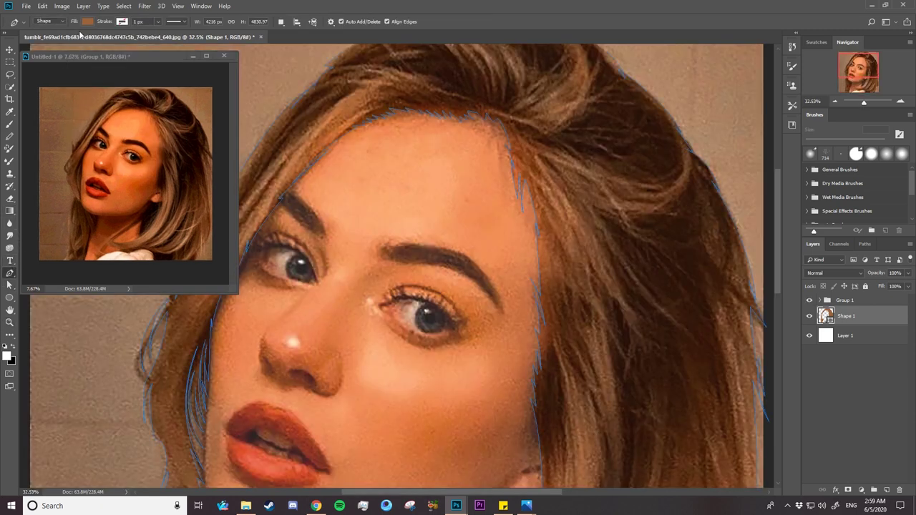
click(57, 24)
click(57, 28)
click(280, 22)
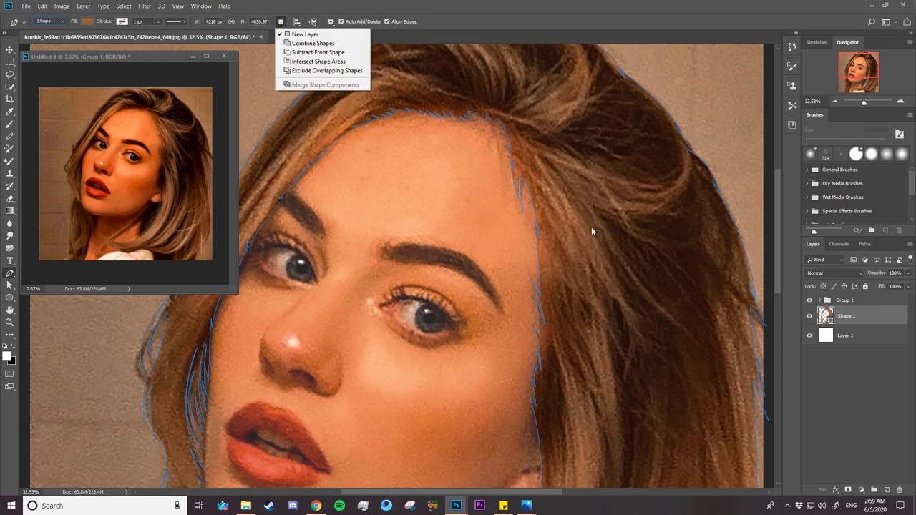
drag(777, 257, 775, 227)
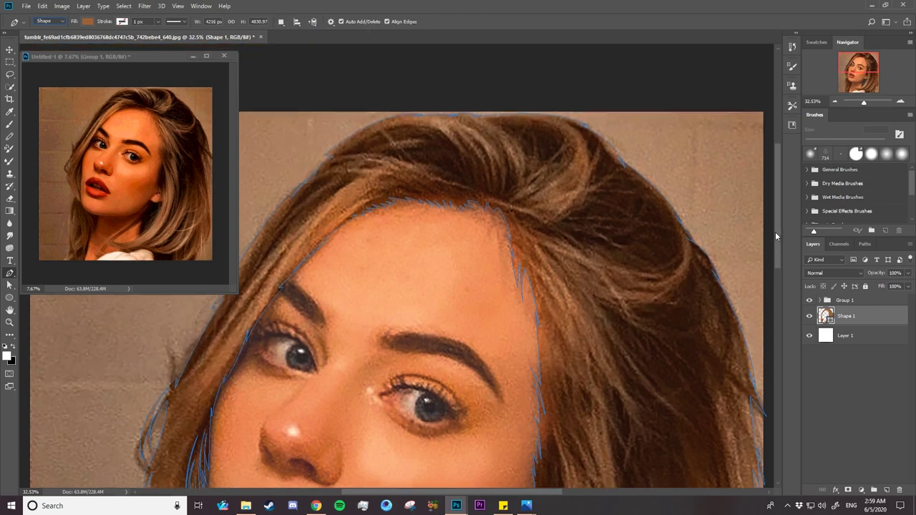
- Draw and reshape the first curved hair strand on a new Shape 2 layer at the crown
click(465, 135)
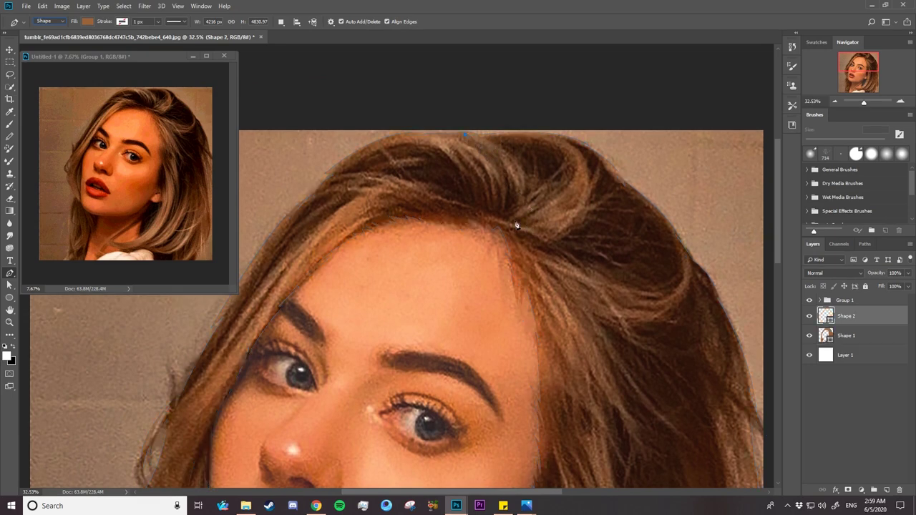
drag(508, 210, 484, 263)
drag(508, 210, 514, 211)
drag(537, 161, 523, 156)
drag(464, 135, 519, 167)
mouse_move(503, 172)
mouse_down()
mouse_move(494, 152)
mouse_move(507, 214)
mouse_up()
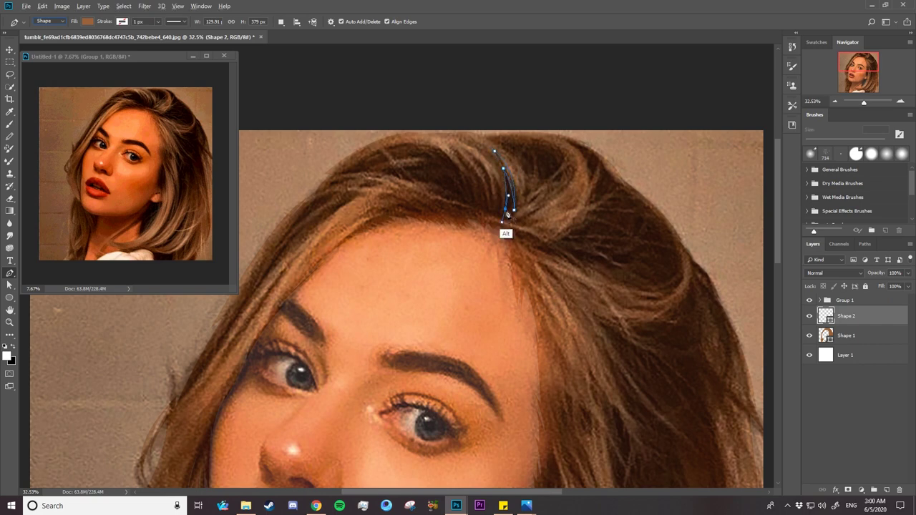
mouse_move(507, 214)
mouse_down()
mouse_move(498, 185)
mouse_move(485, 223)
mouse_up()
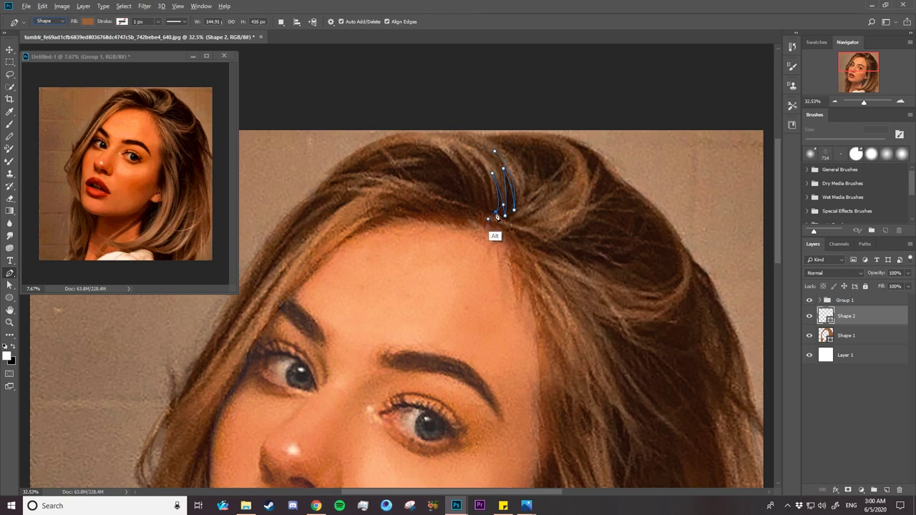
click(464, 149)
- Complete and close the second crown strand, with a sharp corner at its top
drag(491, 210, 491, 222)
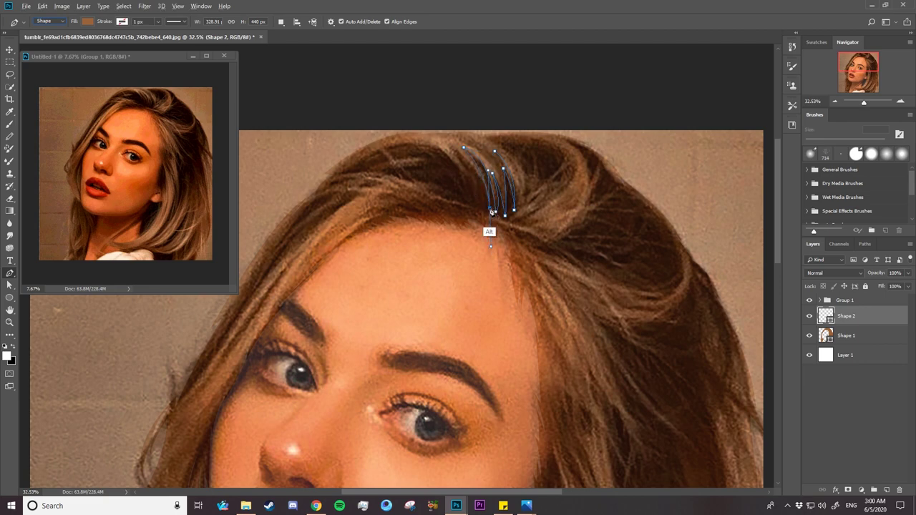
drag(452, 148, 426, 140)
alt+click(452, 148)
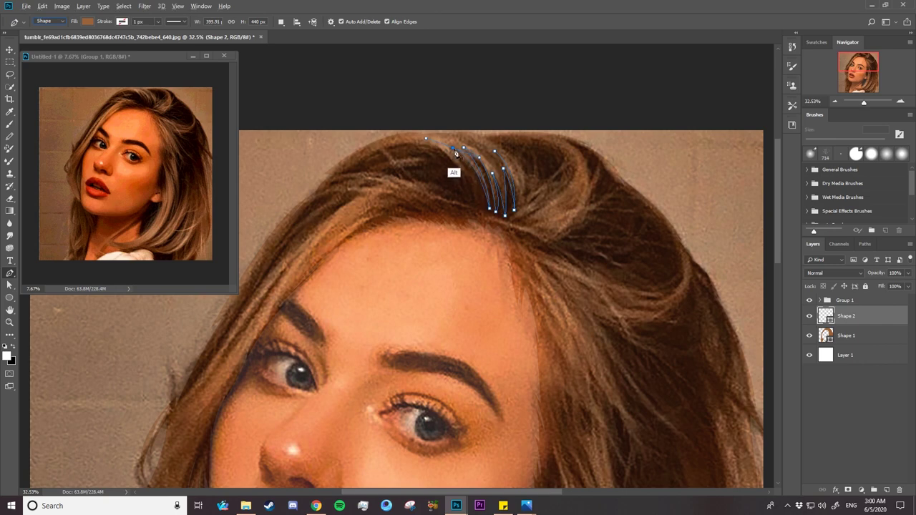
click(483, 209)
mouse_move(466, 179)
mouse_down()
mouse_move(453, 166)
mouse_move(473, 205)
mouse_up()
- Draw a long strand sweeping left across the crown and curving back to the parting
drag(349, 168, 241, 234)
drag(350, 169, 340, 166)
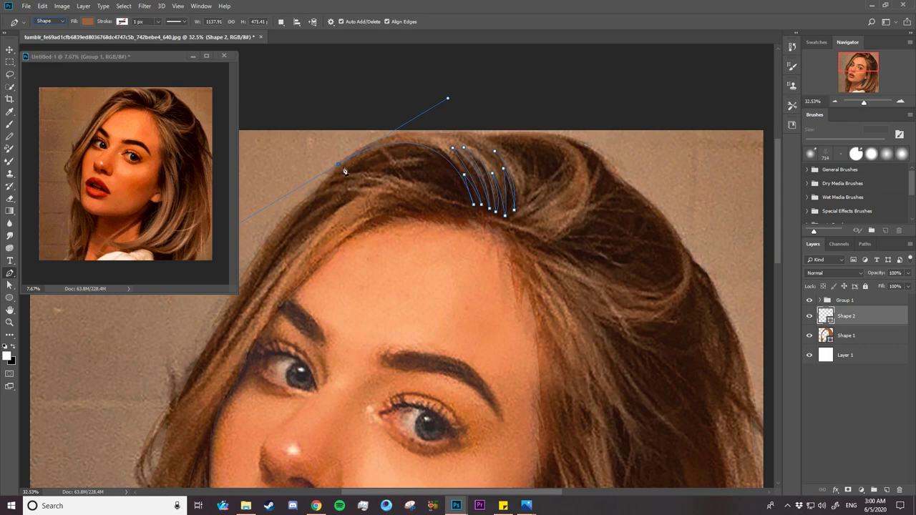
alt+click(339, 165)
drag(338, 163, 343, 168)
ctrl+right_click(381, 157)
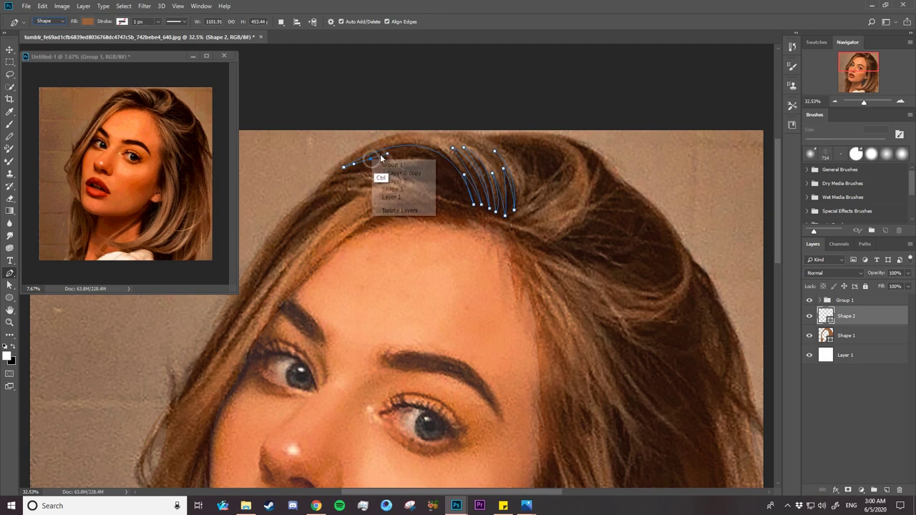
key(Escape)
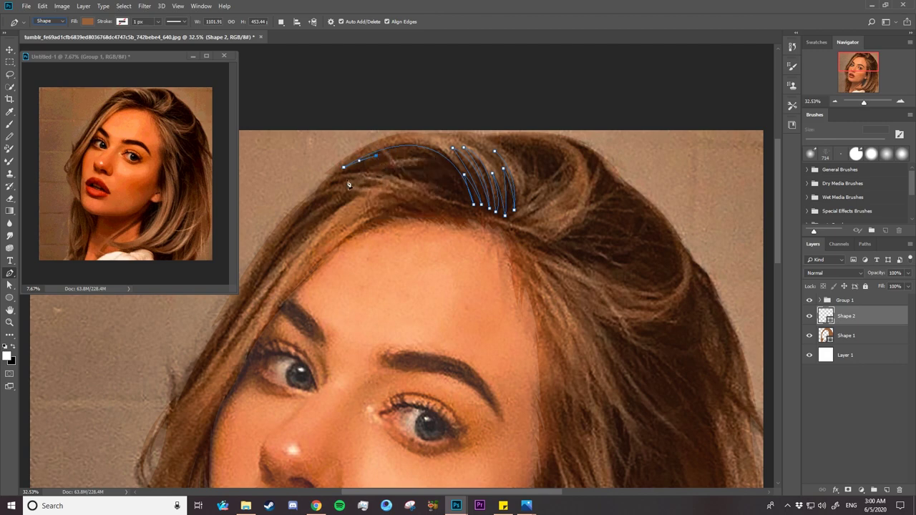
click(335, 176)
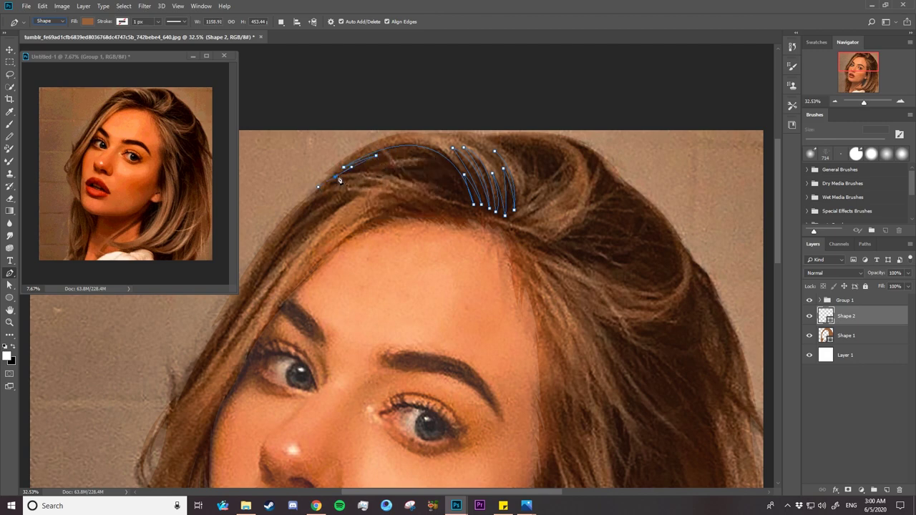
click(430, 159)
drag(359, 172, 358, 194)
mouse_move(442, 169)
mouse_down()
mouse_move(443, 193)
mouse_move(413, 195)
mouse_move(415, 180)
mouse_up()
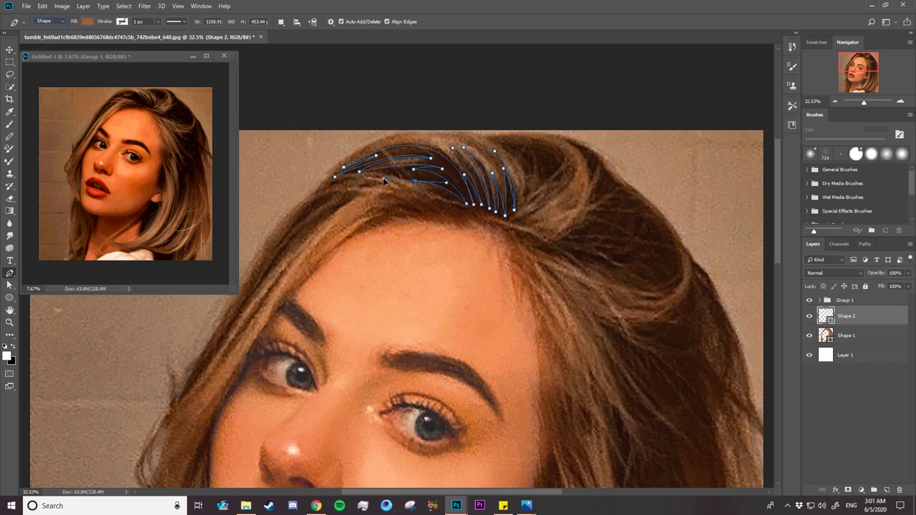
- Start a strand curving along the hairline toward the temple, with sharp corners
mouse_move(466, 217)
mouse_down()
mouse_move(484, 246)
mouse_move(453, 218)
mouse_move(441, 221)
mouse_up()
click(398, 206)
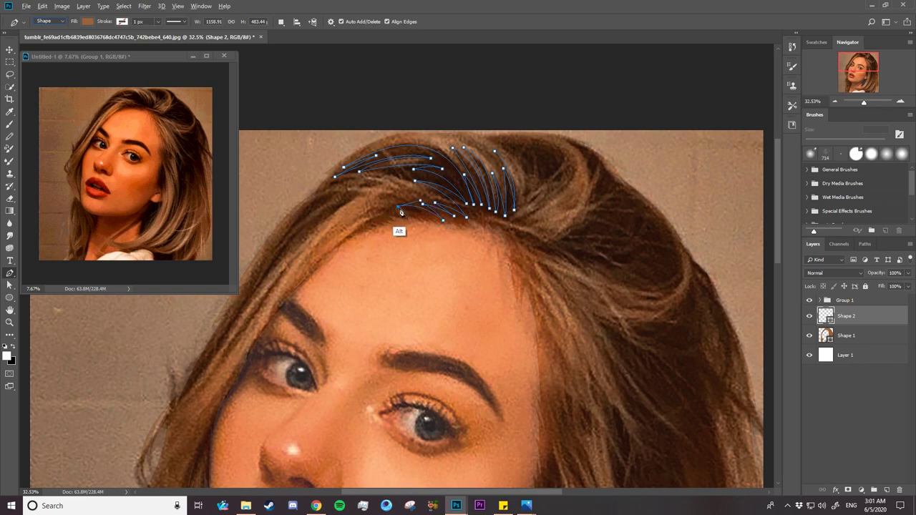
drag(377, 214, 363, 229)
alt+click(360, 226)
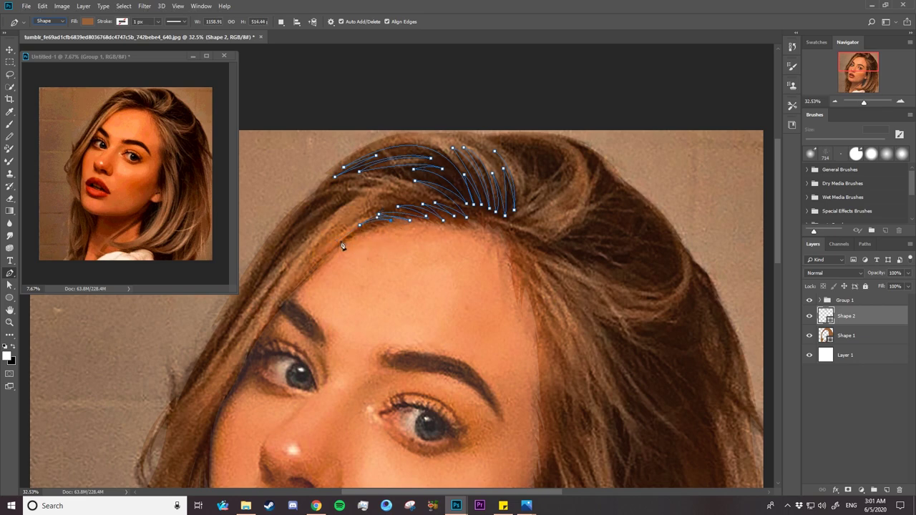
alt+click(350, 237)
drag(308, 271, 306, 275)
key(alt+z)
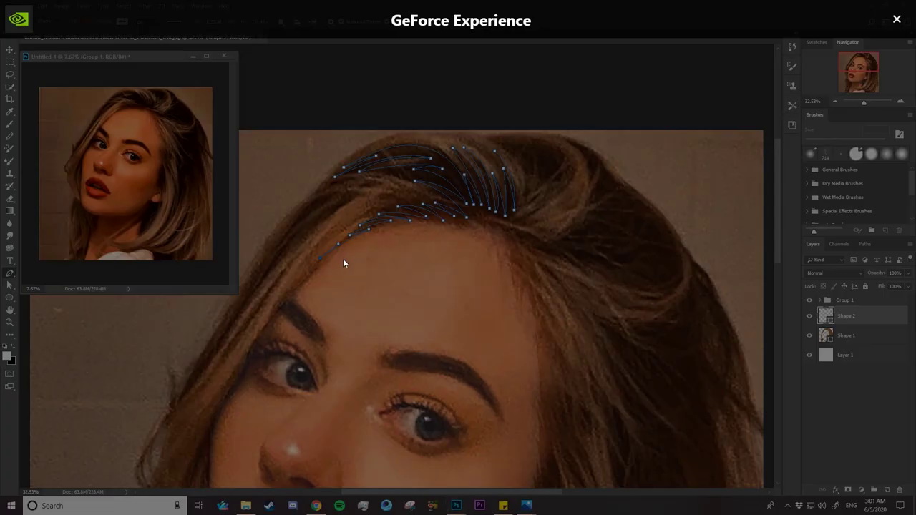
click(893, 25)
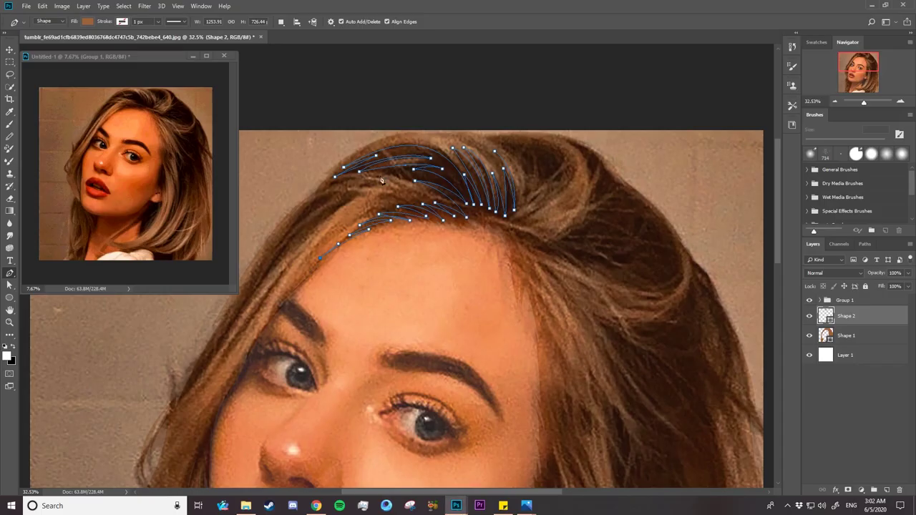
- Extend the hairline strand down the left side of the face past the eye
drag(280, 305, 279, 326)
alt+click(281, 305)
key(alt+z)
key(alt+z)
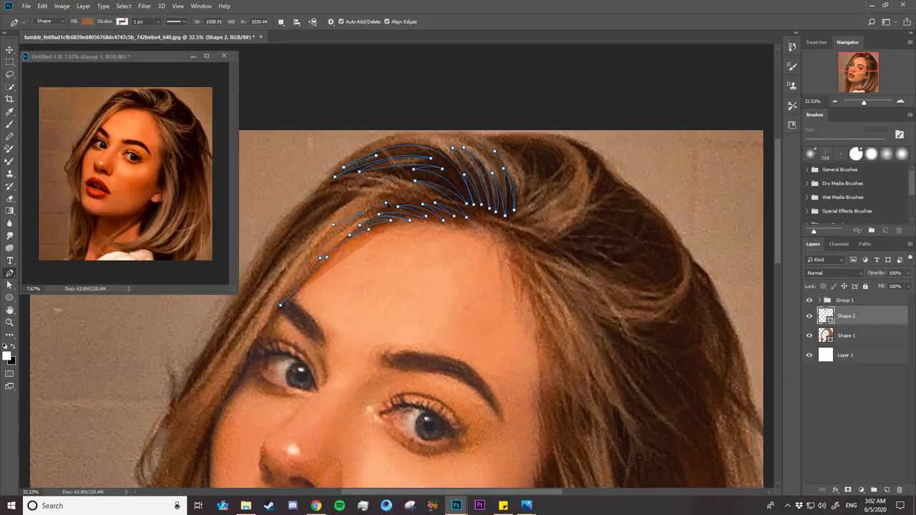
drag(386, 205, 343, 234)
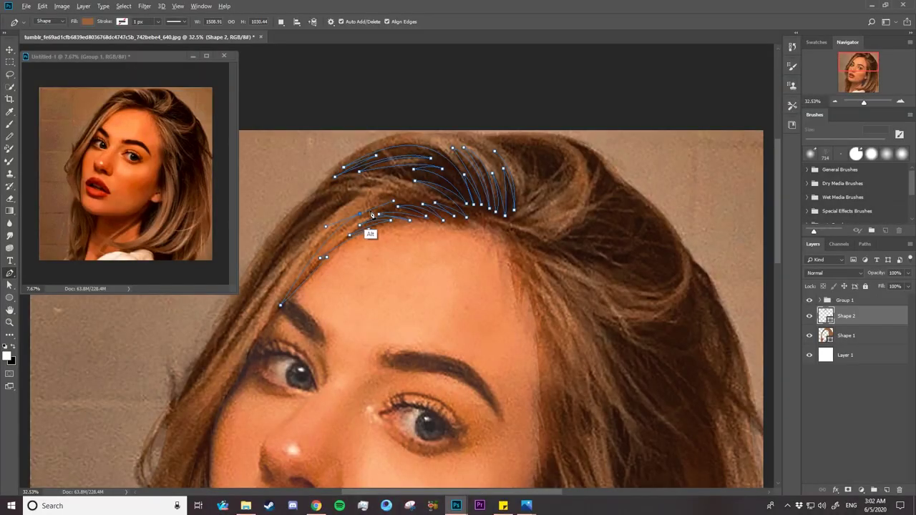
key(ctrl+z)
mouse_move(184, 405)
mouse_down()
mouse_move(149, 425)
mouse_move(184, 427)
mouse_up()
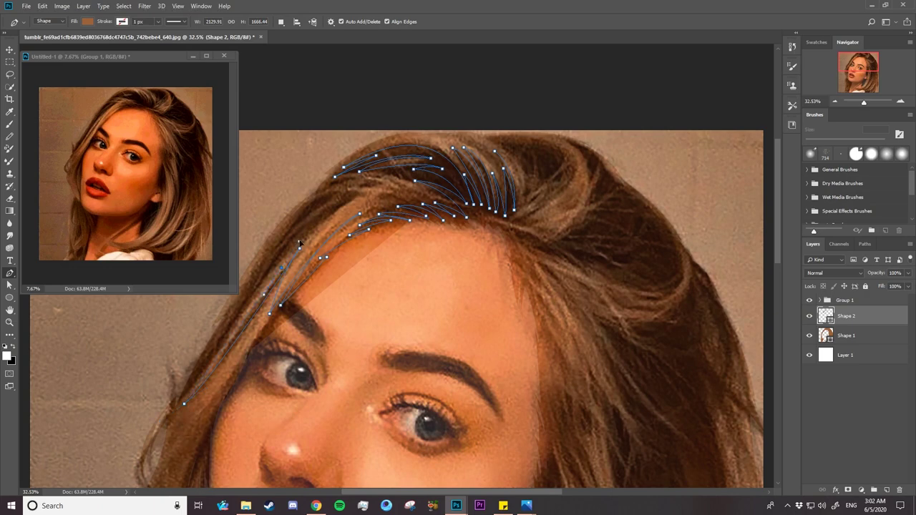
drag(299, 244, 273, 281)
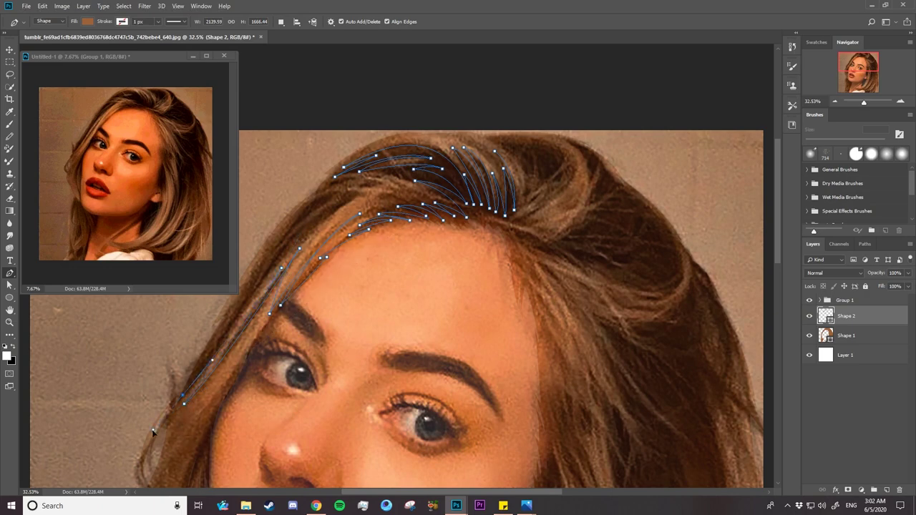
scroll(215, 343, down, 2)
drag(118, 459, 221, 324)
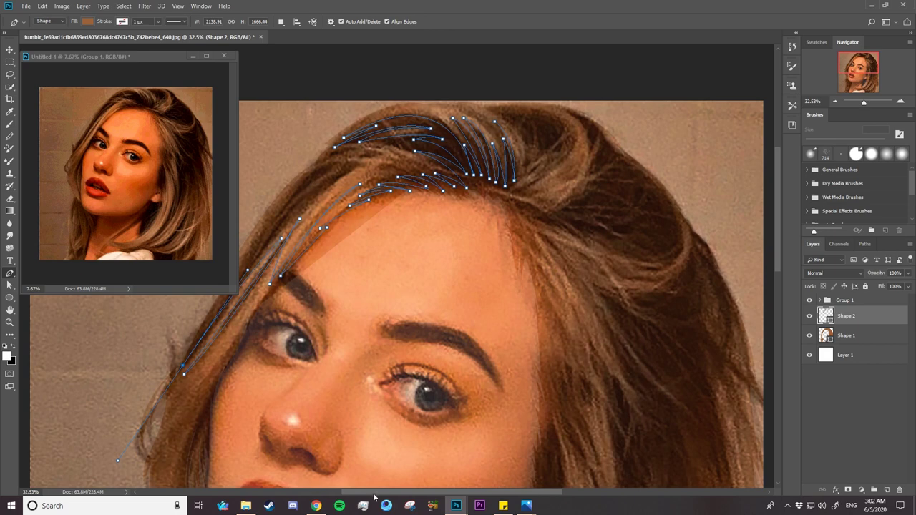
- Curve the long side strand back up to the parting and close its shape
drag(374, 493, 330, 494)
alt+click(292, 370)
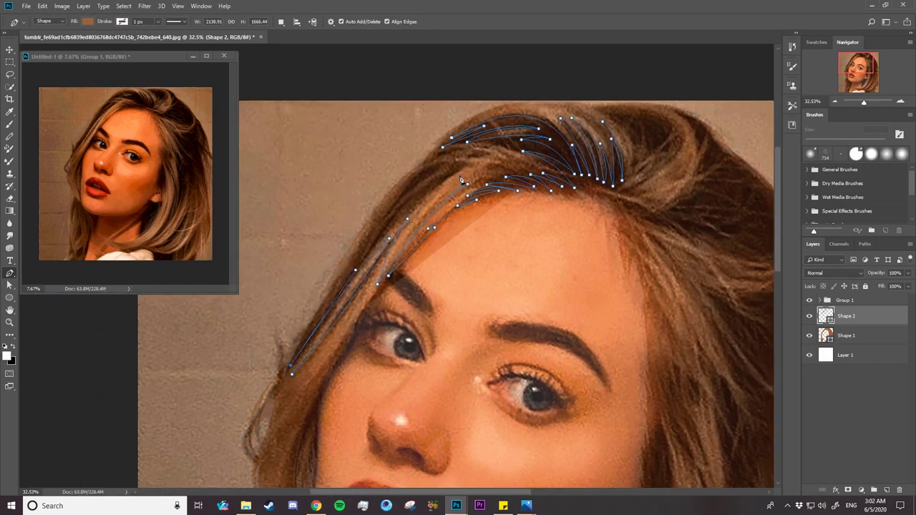
mouse_move(465, 166)
mouse_down()
mouse_move(526, 156)
mouse_move(516, 158)
mouse_up()
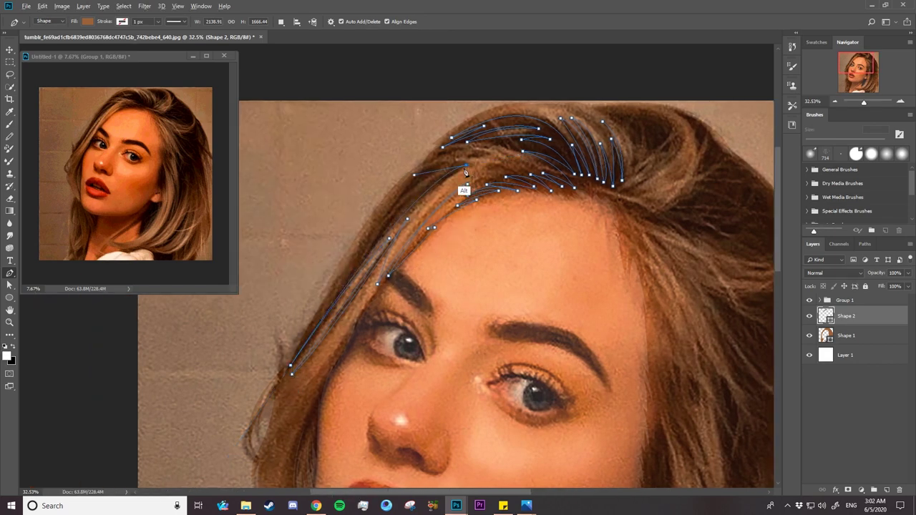
click(306, 338)
- Draw a new strand from the parting down the left side and up over the crown
click(469, 160)
drag(360, 257, 329, 313)
alt+click(360, 257)
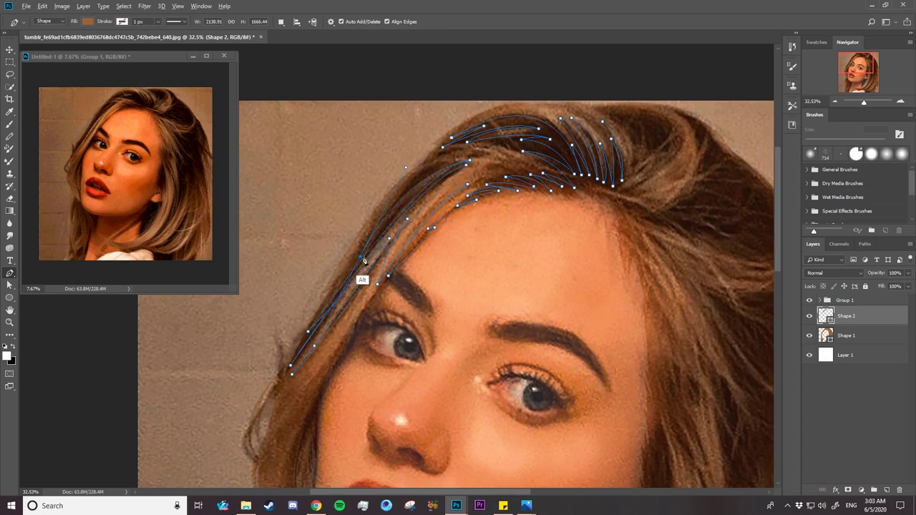
click(467, 162)
drag(468, 160, 394, 179)
click(384, 206)
drag(461, 149, 481, 154)
click(422, 177)
drag(507, 110, 519, 113)
key(alt)
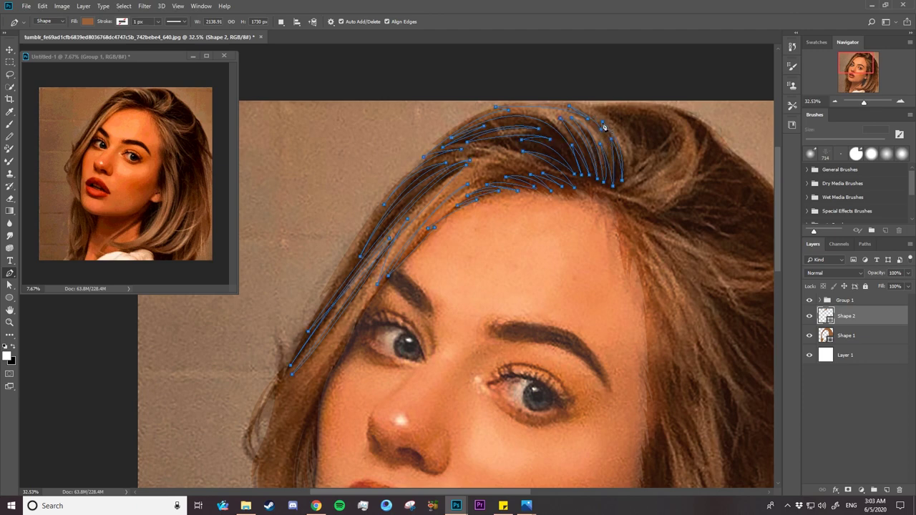
- Hide the reference photo and set the strand fill to near-black brown #130000
click(809, 300)
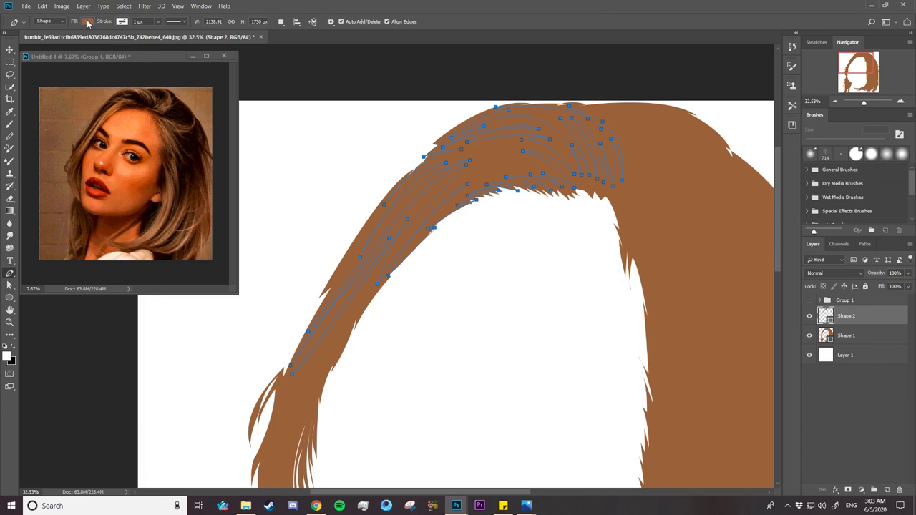
click(87, 21)
click(133, 40)
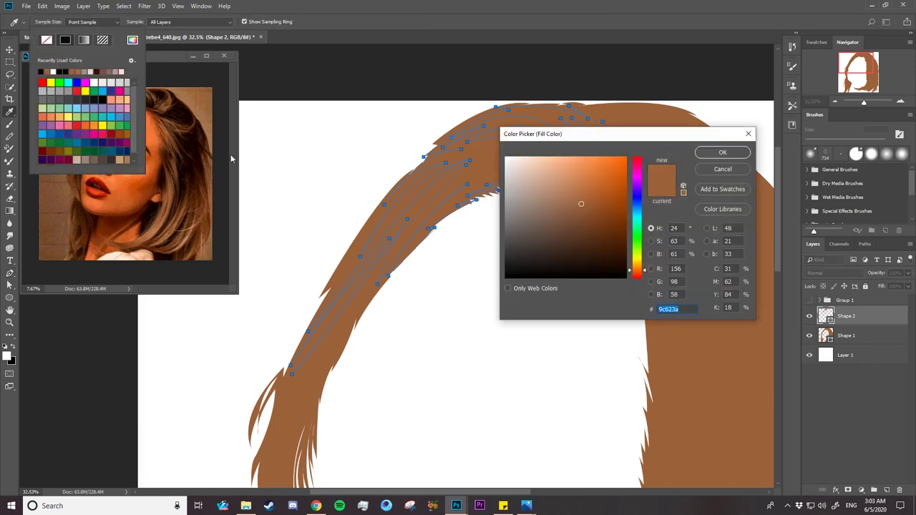
click(190, 116)
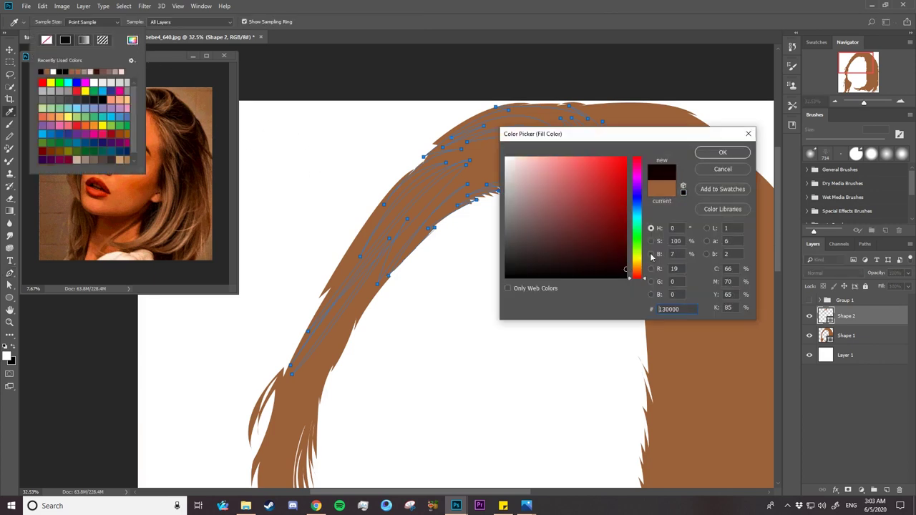
click(722, 152)
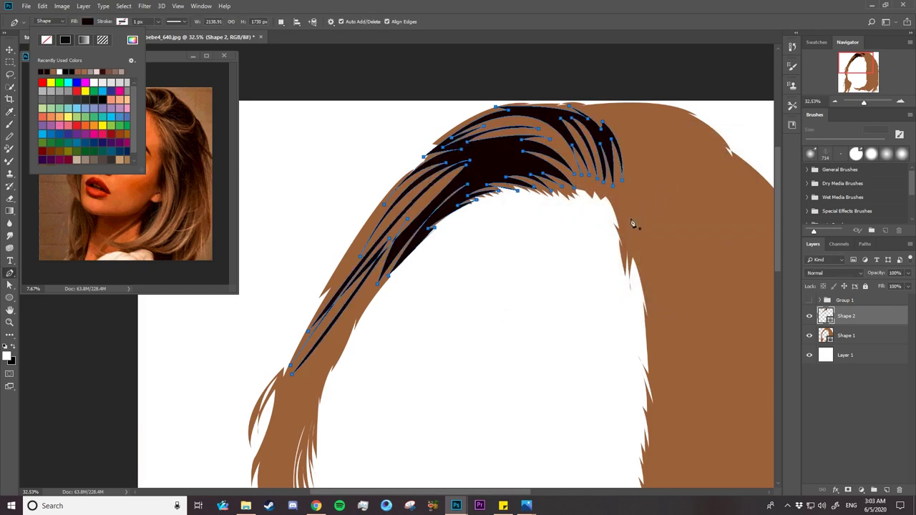
key(Escape)
- Zoom out to the whole hair, show the reference photo, and bring up the Pen's Path Operations
key(z)
mouse_move(493, 282)
mouse_down()
mouse_move(432, 142)
mouse_move(543, 198)
mouse_up()
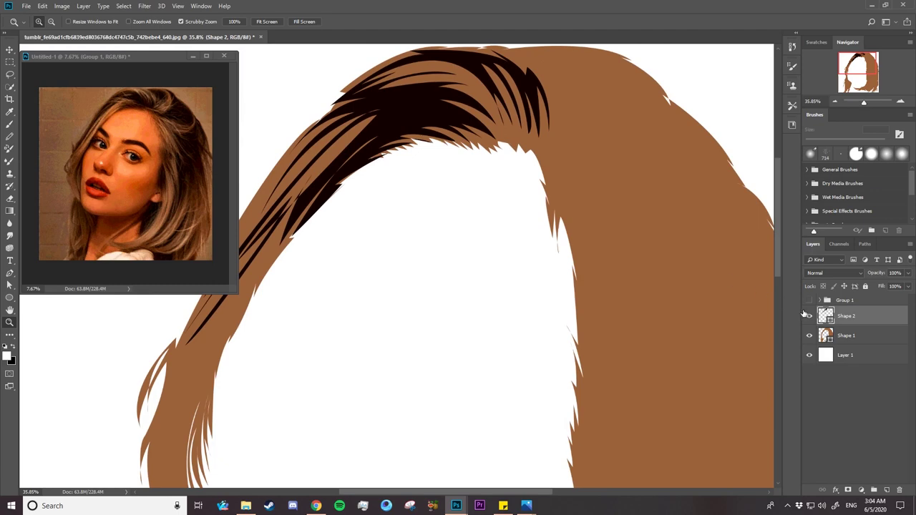
click(810, 300)
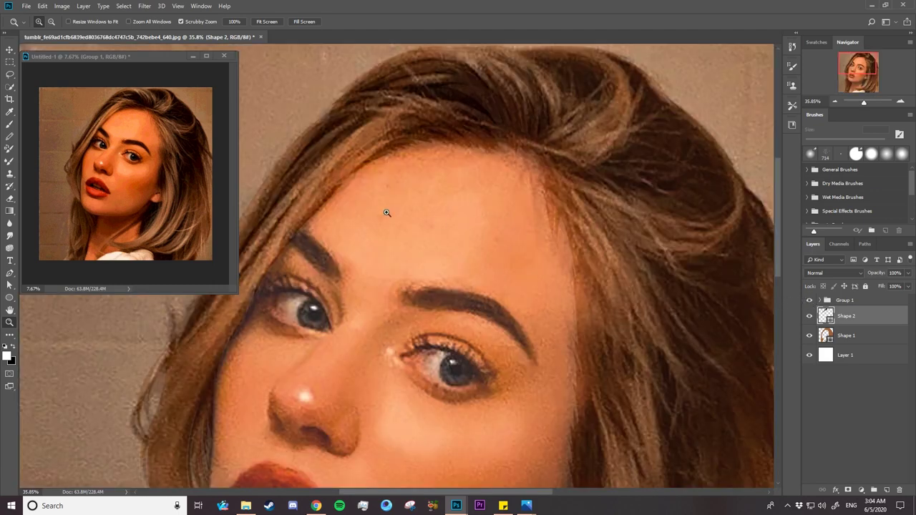
click(9, 273)
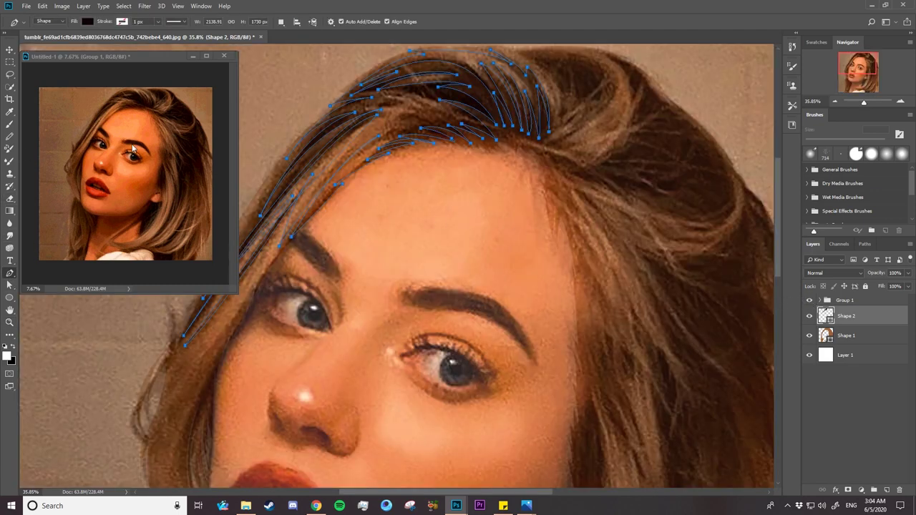
click(281, 21)
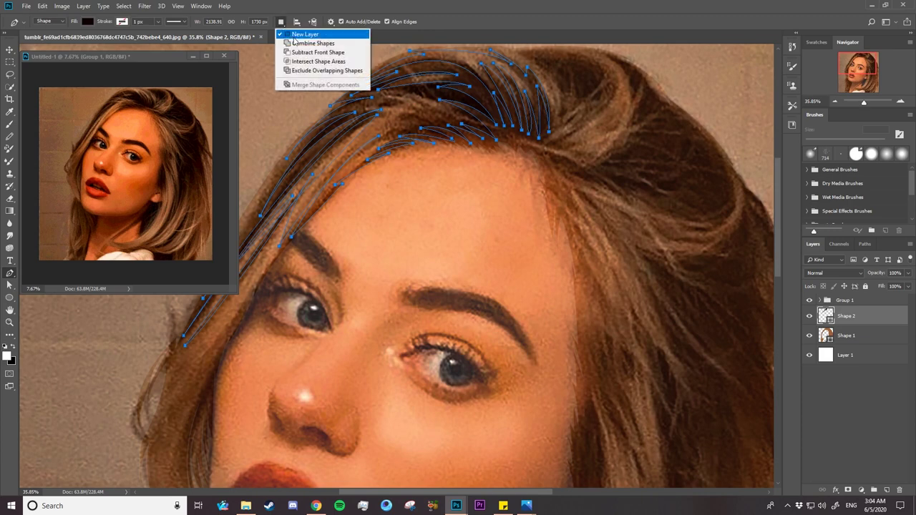
- Set Path Operations to Combine Shapes and draw a first closed strand at the crown
click(342, 43)
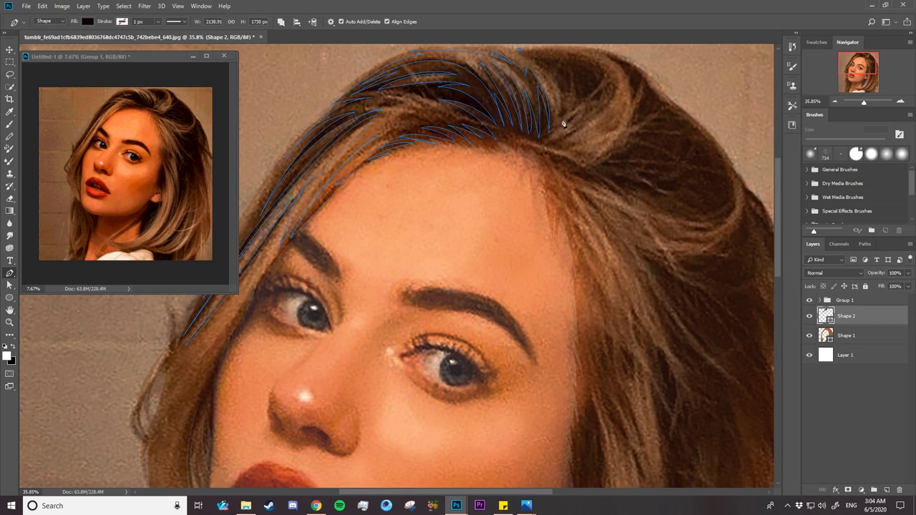
drag(561, 114, 567, 78)
mouse_move(560, 114)
mouse_down()
mouse_move(506, 129)
mouse_move(509, 153)
mouse_move(500, 155)
mouse_up()
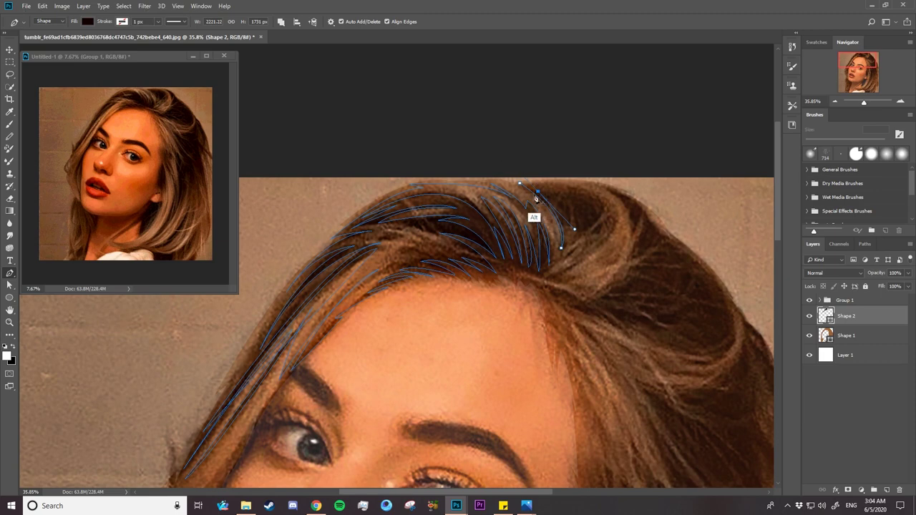
drag(568, 228, 569, 234)
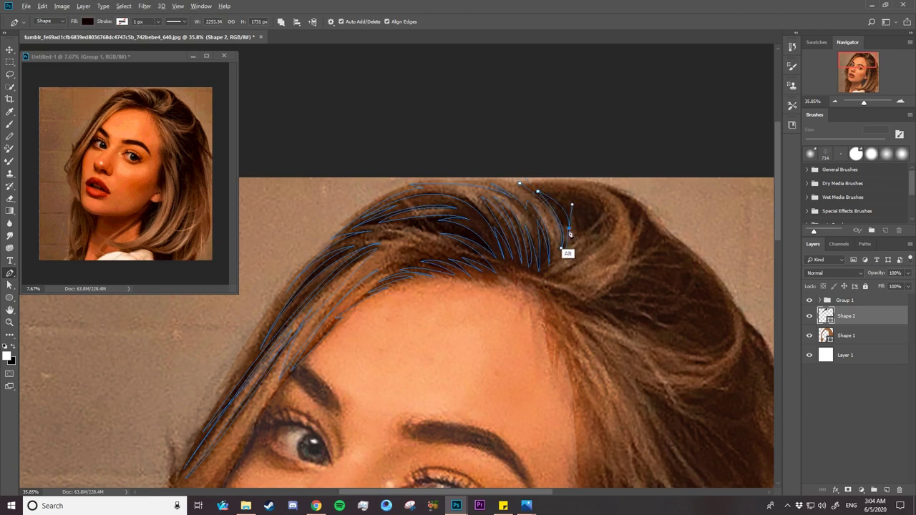
click(537, 191)
- Draw a second curved strand tracing down from the crown's right side, then close it
click(553, 191)
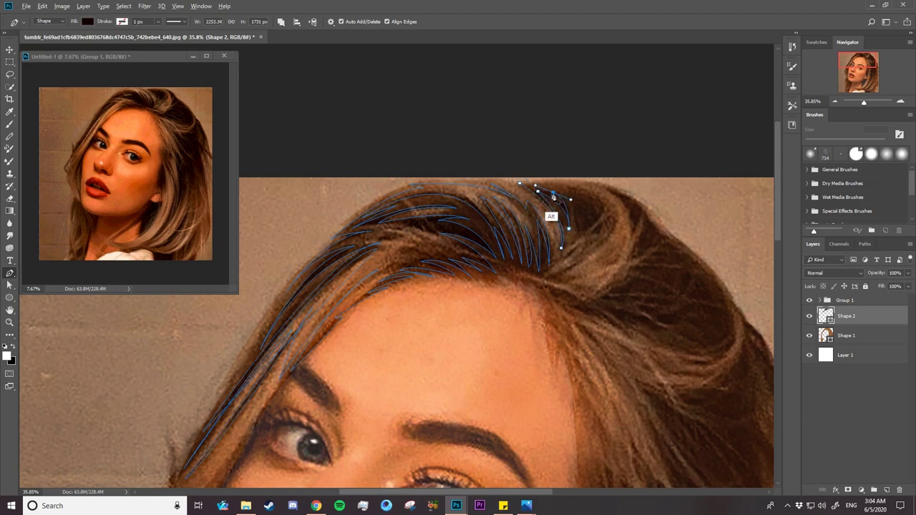
mouse_move(578, 231)
mouse_down()
mouse_move(567, 262)
mouse_move(577, 262)
mouse_move(580, 244)
mouse_up()
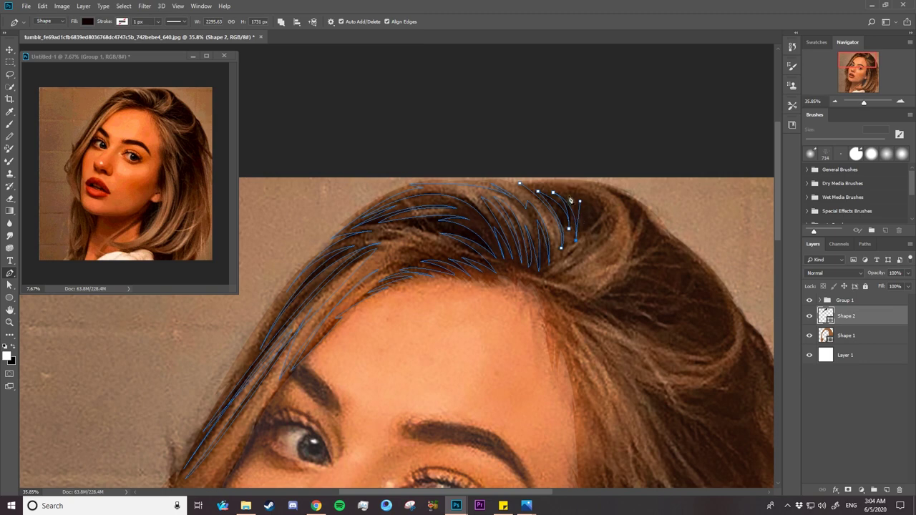
mouse_move(582, 230)
mouse_down()
mouse_move(585, 241)
mouse_move(573, 243)
mouse_up()
drag(588, 235, 599, 237)
drag(533, 183, 448, 186)
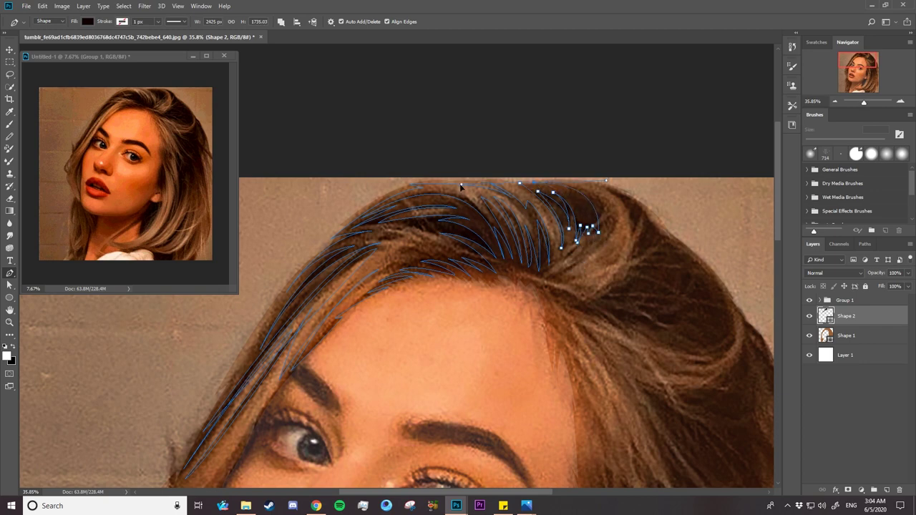
alt+click(533, 184)
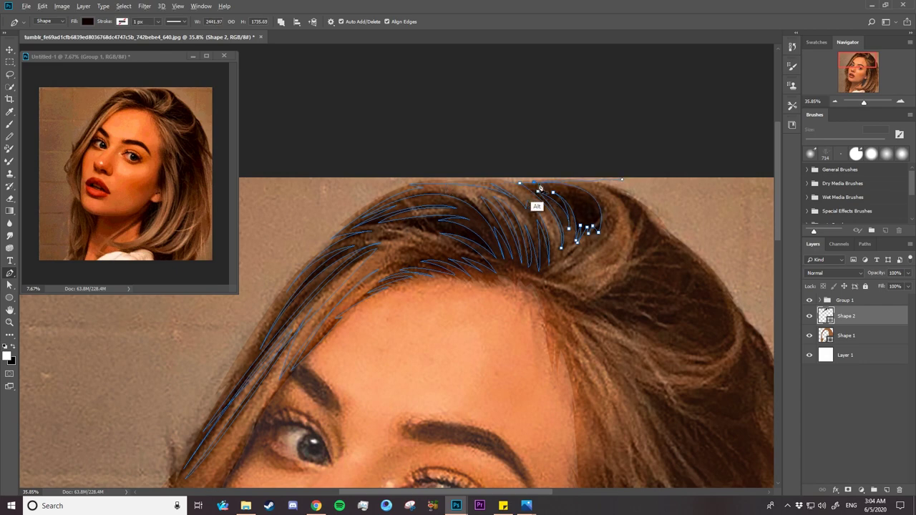
drag(607, 222, 616, 271)
alt+click(607, 242)
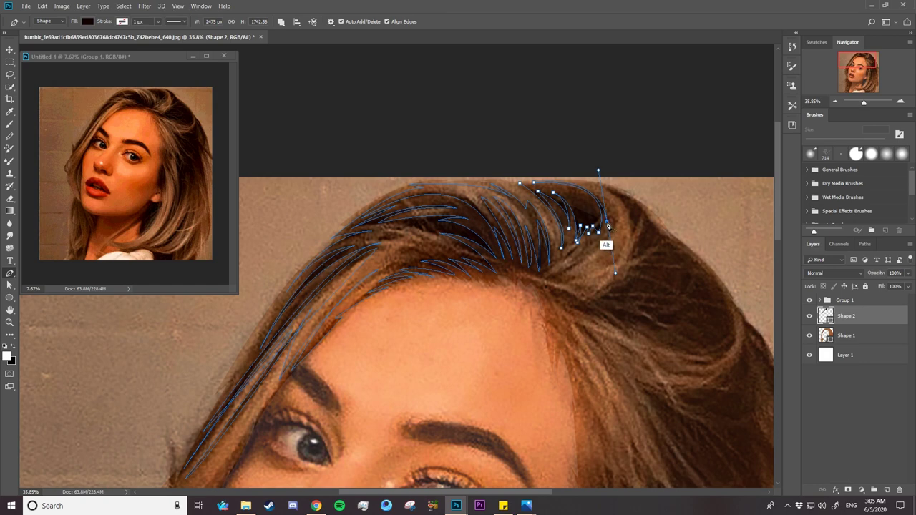
click(605, 209)
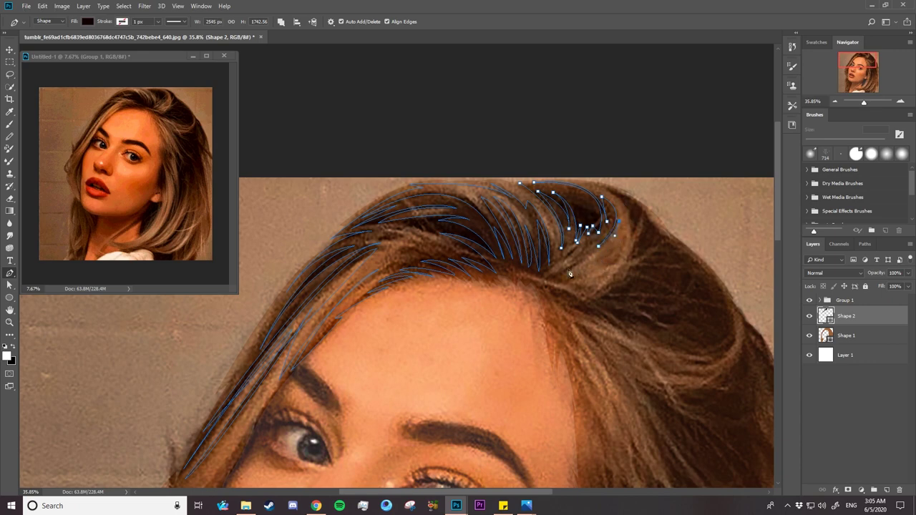
- Start a new strand lower on the hair and trace it along the right hair edge
drag(550, 276, 493, 298)
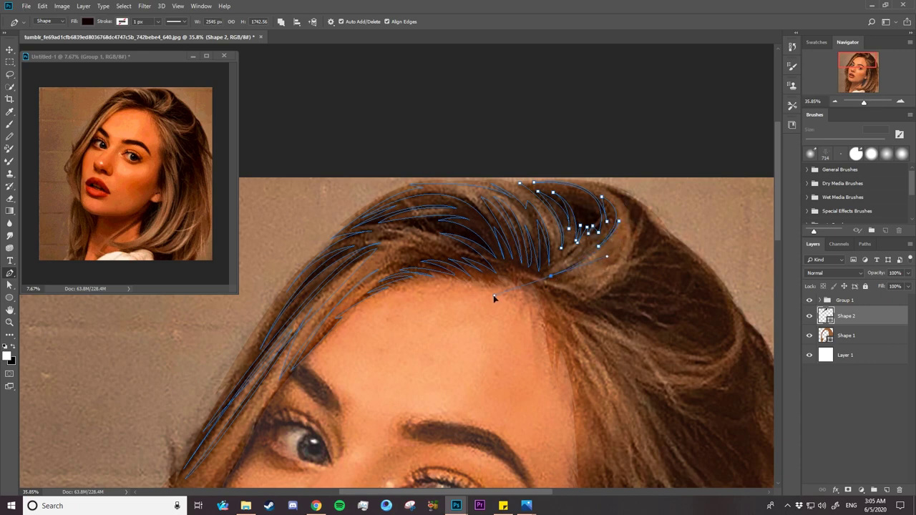
alt+click(551, 275)
click(558, 285)
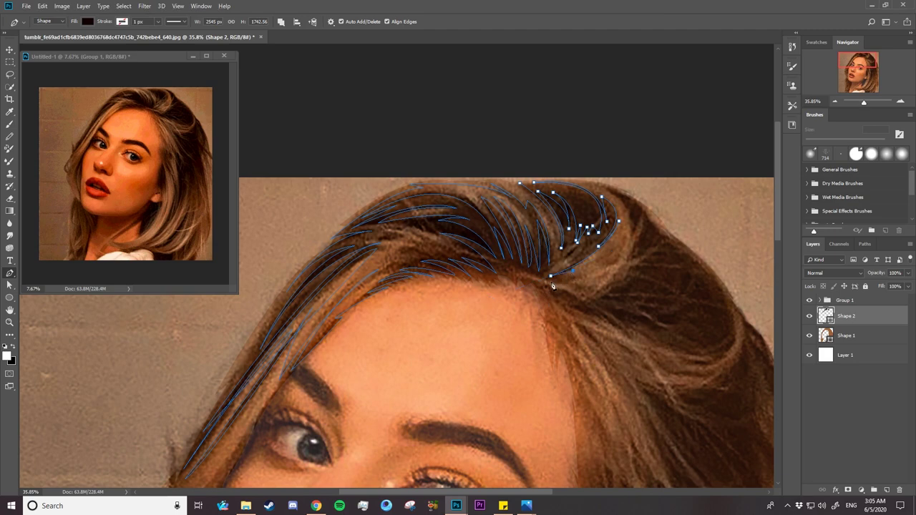
drag(585, 281, 564, 289)
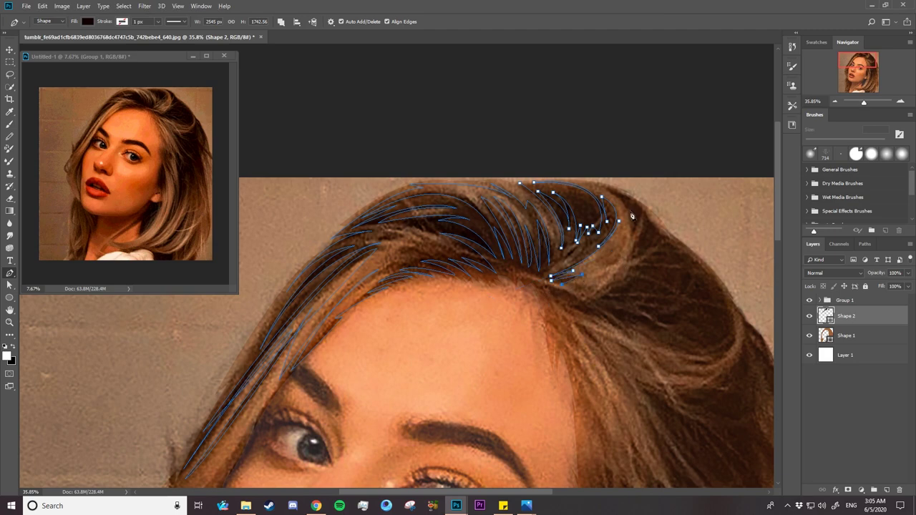
drag(610, 192, 549, 131)
alt+click(612, 193)
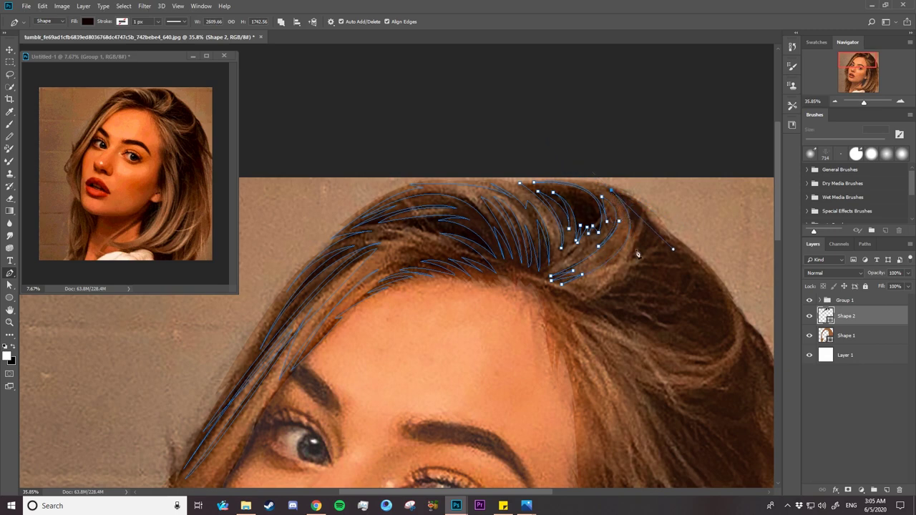
drag(635, 243, 611, 277)
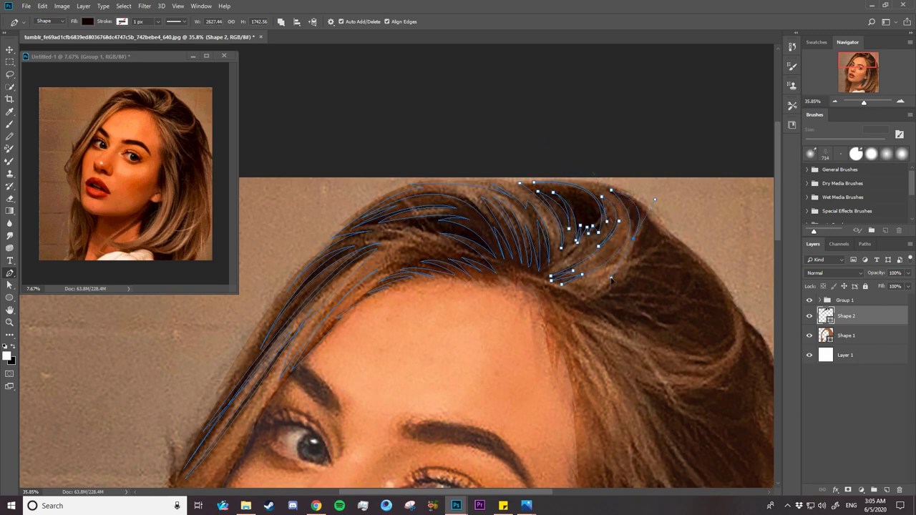
alt+click(635, 244)
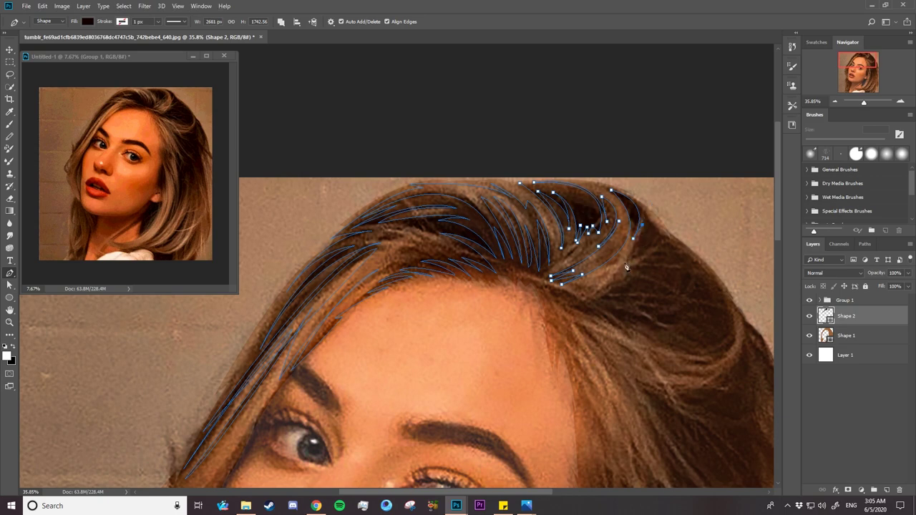
drag(627, 259, 645, 213)
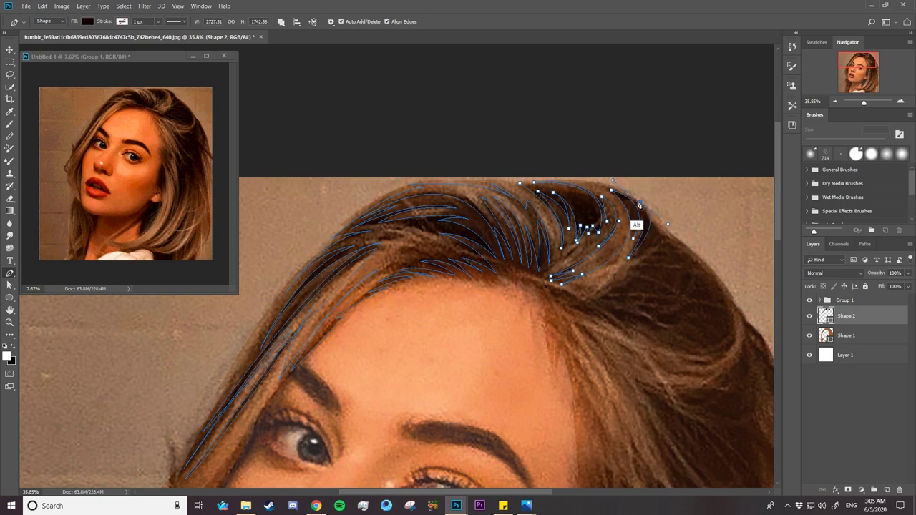
drag(636, 259, 591, 294)
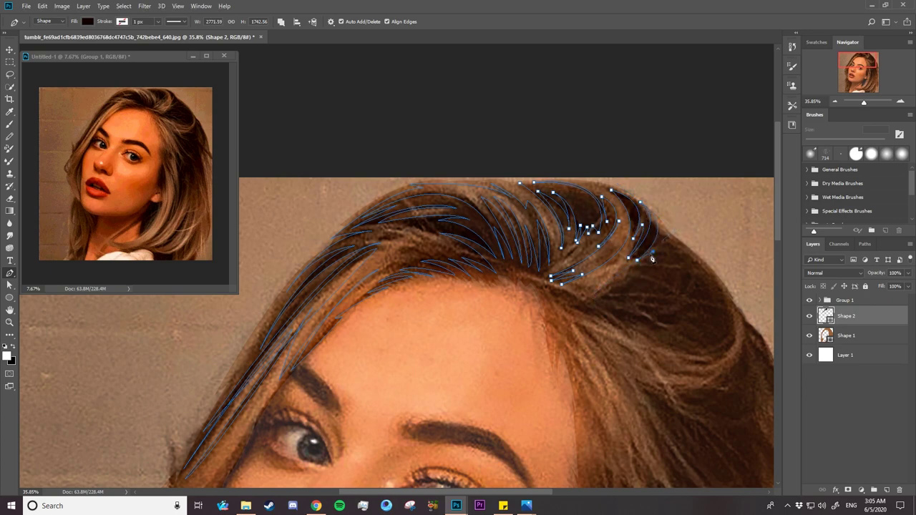
click(653, 251)
click(644, 270)
drag(600, 291, 619, 294)
- Extend the strand further down the right hair edge with corner points and close the large shape
click(569, 306)
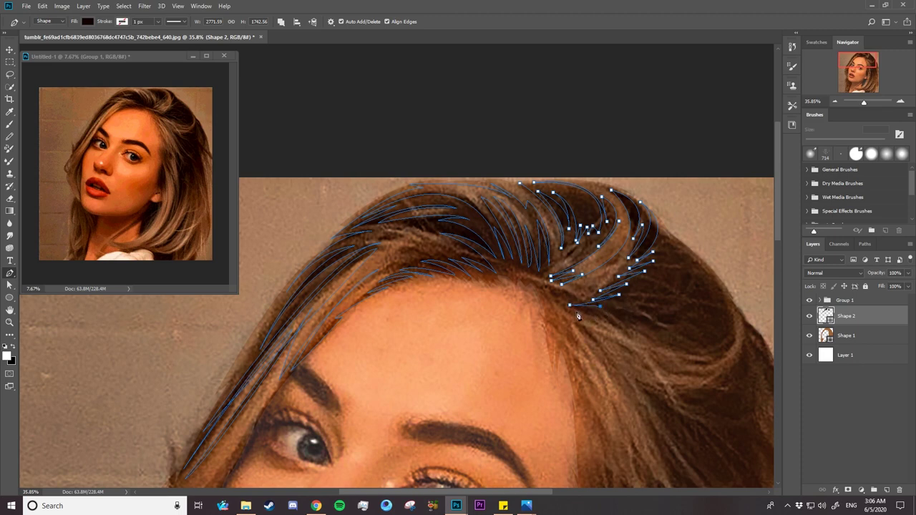
click(575, 310)
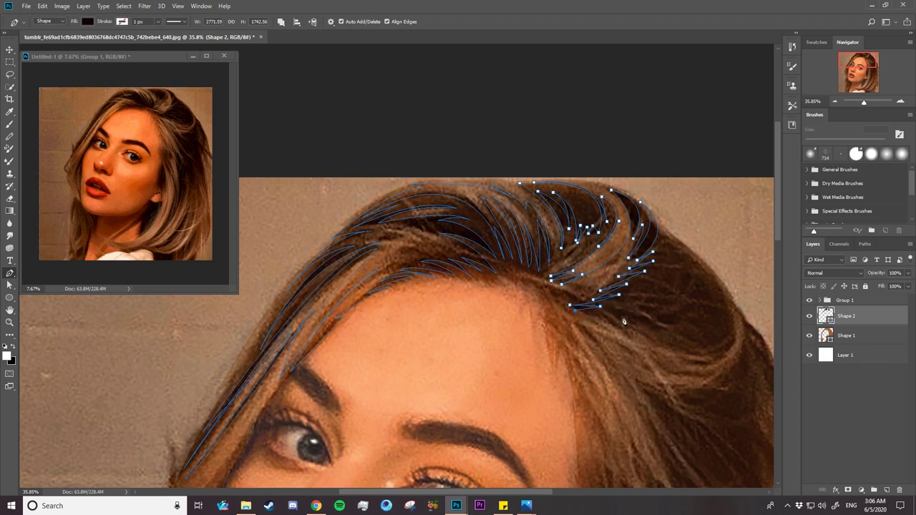
drag(670, 237, 619, 176)
alt+click(671, 238)
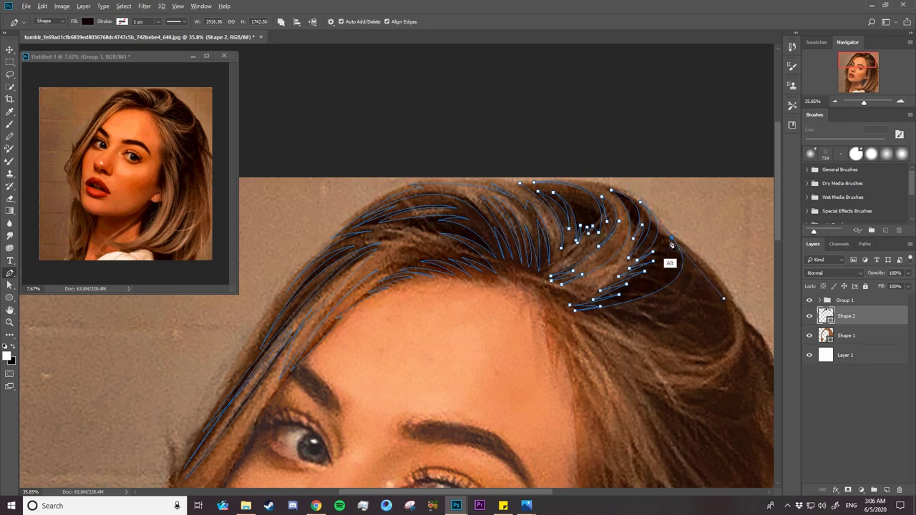
mouse_move(597, 316)
mouse_down()
mouse_move(524, 319)
mouse_move(461, 352)
mouse_up()
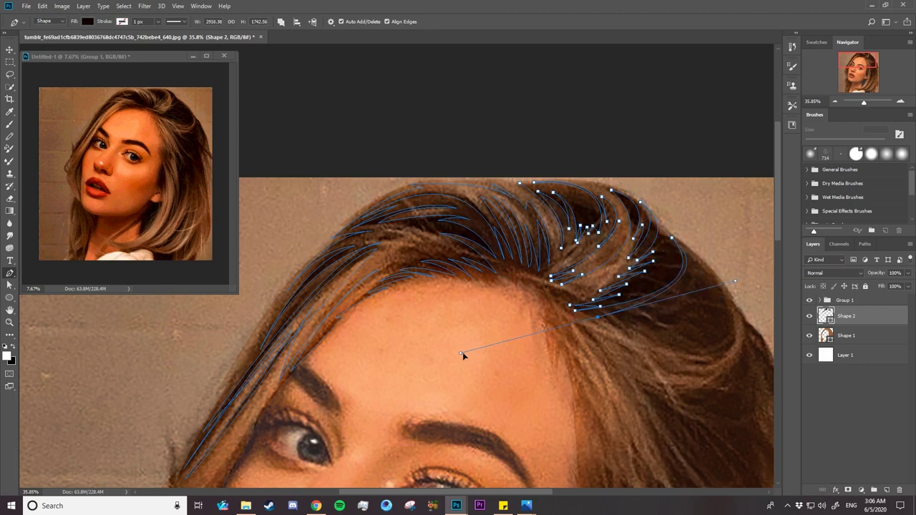
alt+click(598, 315)
click(603, 323)
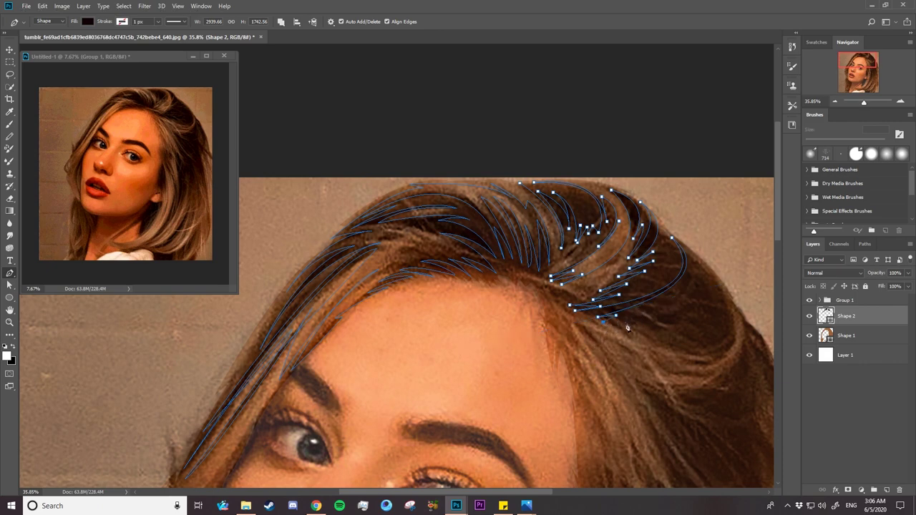
click(628, 317)
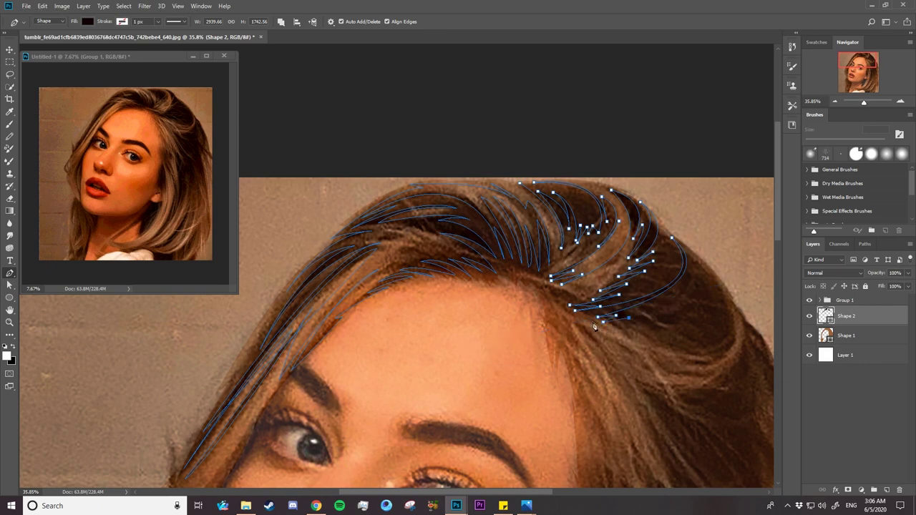
drag(594, 326, 599, 331)
drag(724, 296, 684, 198)
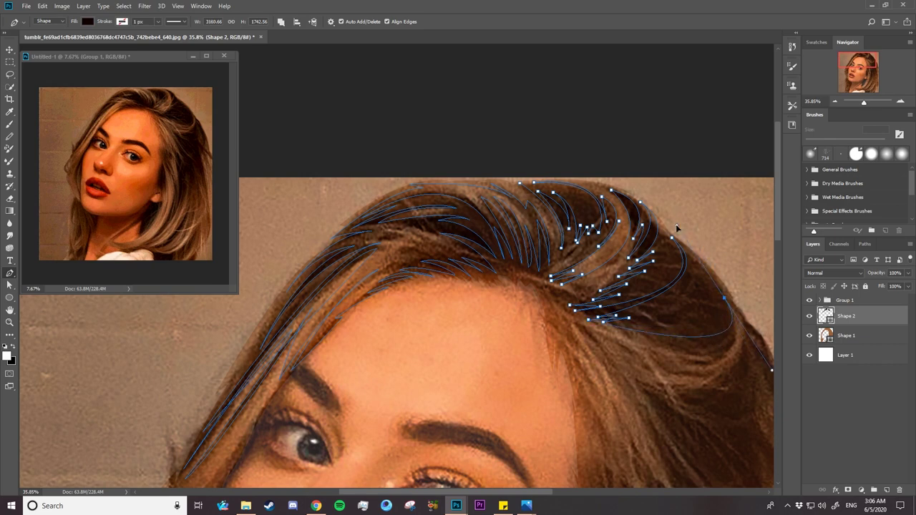
alt+click(724, 297)
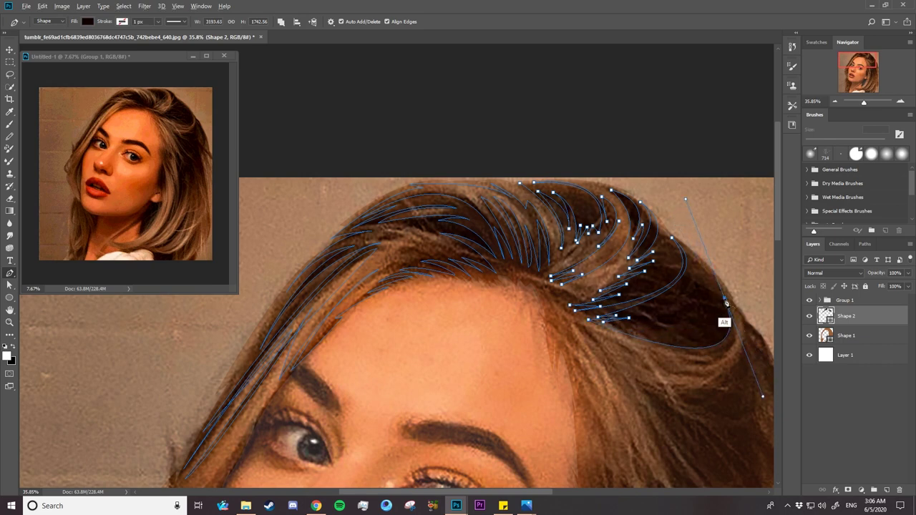
click(730, 348)
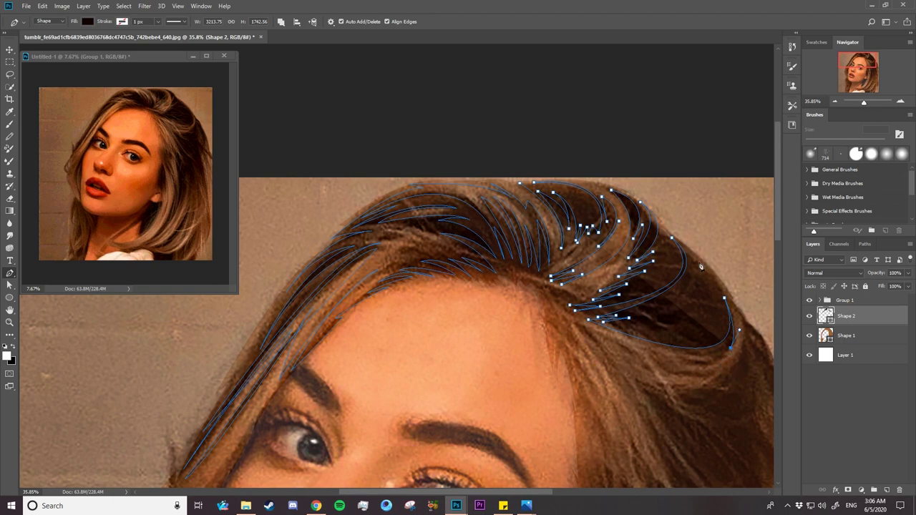
- Reshape the crown strand curves to follow the photo, deselect, and hide the reference photo
click(648, 207)
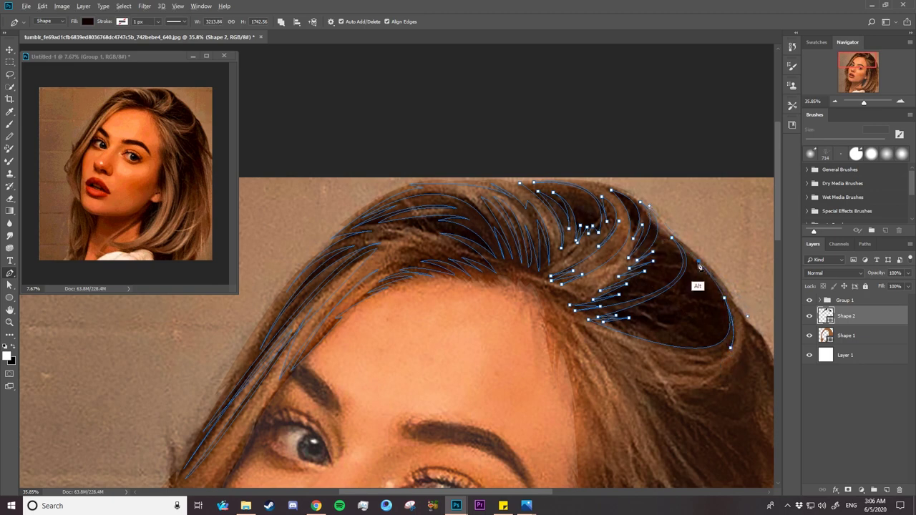
drag(699, 267, 676, 242)
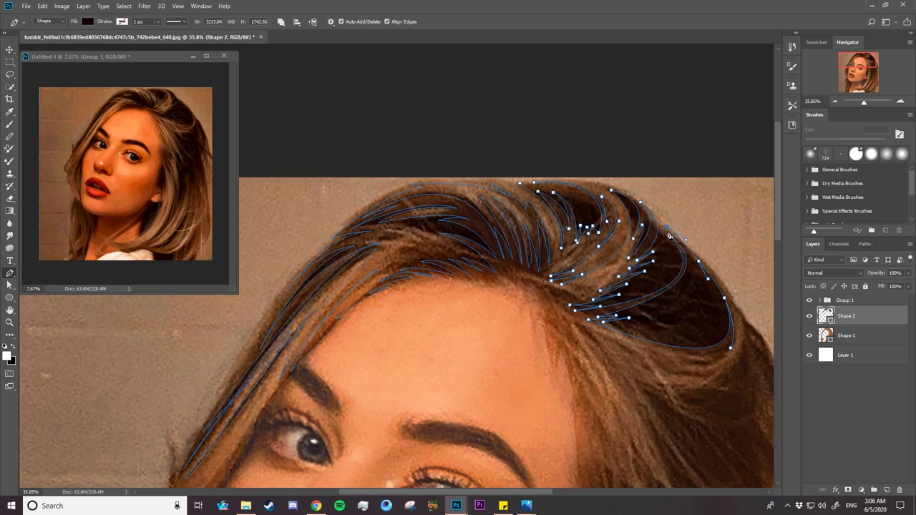
drag(668, 235, 661, 227)
mouse_move(554, 179)
mouse_down()
mouse_move(586, 211)
mouse_move(604, 195)
mouse_up()
click(543, 188)
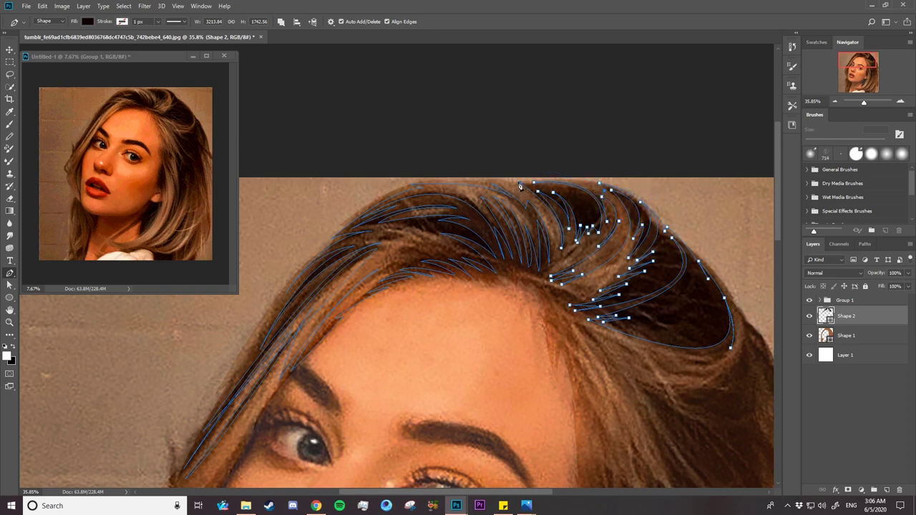
click(520, 186)
click(476, 199)
click(809, 301)
key(z)
drag(562, 236, 480, 259)
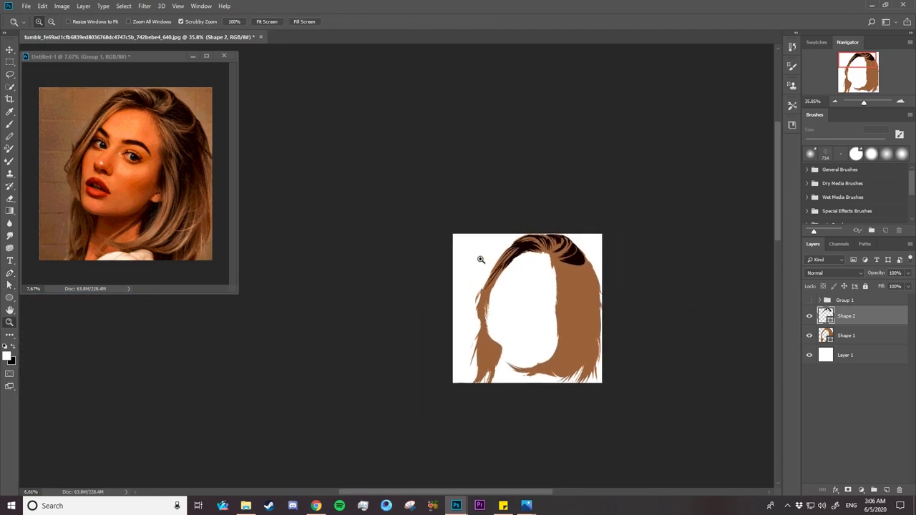
drag(402, 212, 465, 243)
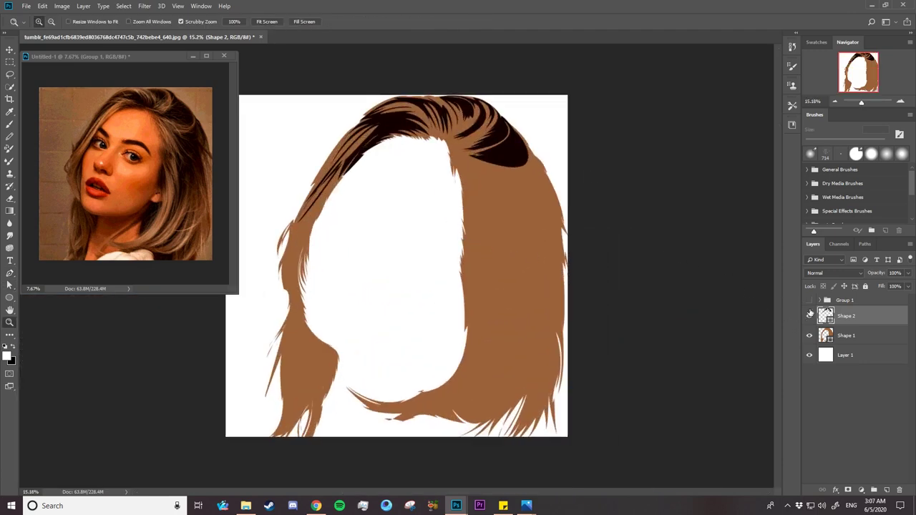
key(alt+bracketright)
click(809, 300)
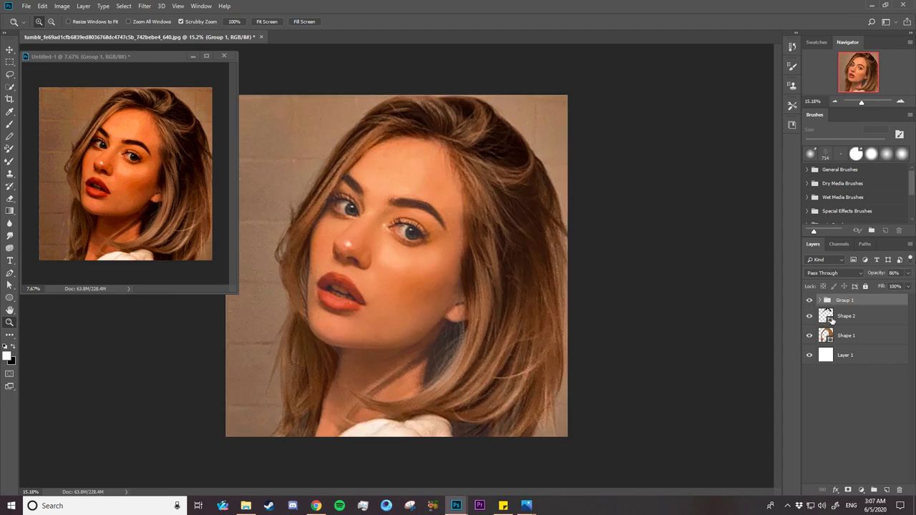
click(847, 315)
drag(484, 131, 497, 147)
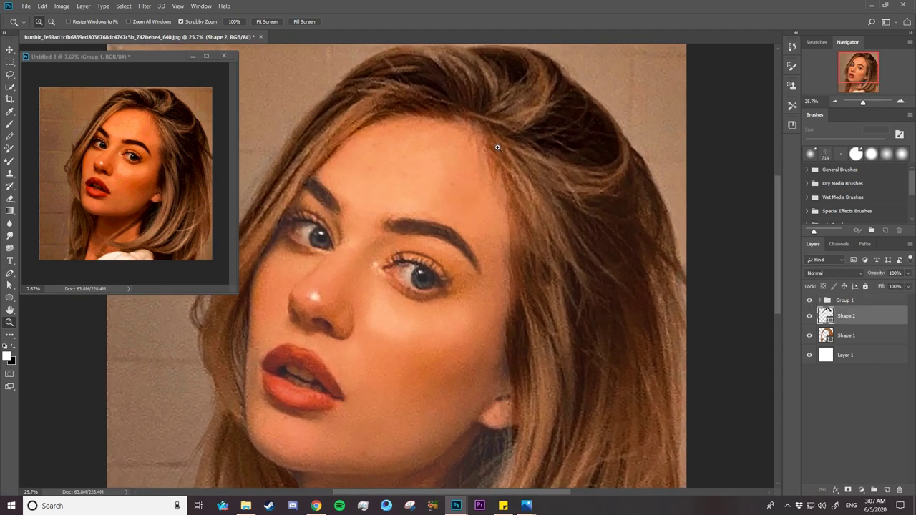
- Set the Pen to Combine Shapes and start a new strand at the upper-right hair edge
click(10, 273)
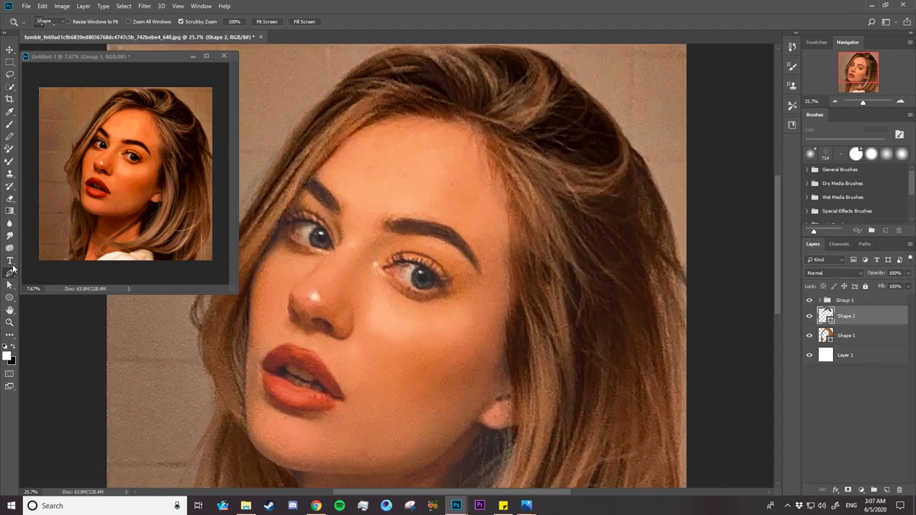
click(282, 22)
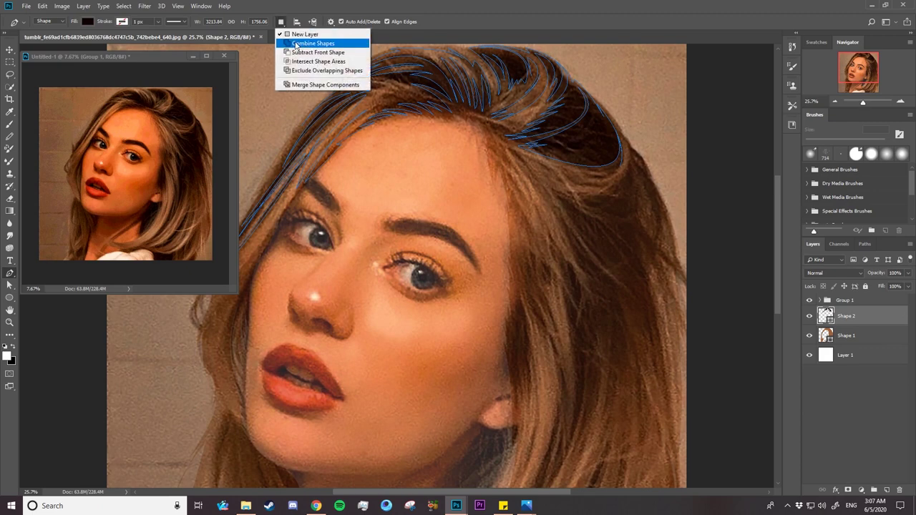
click(347, 44)
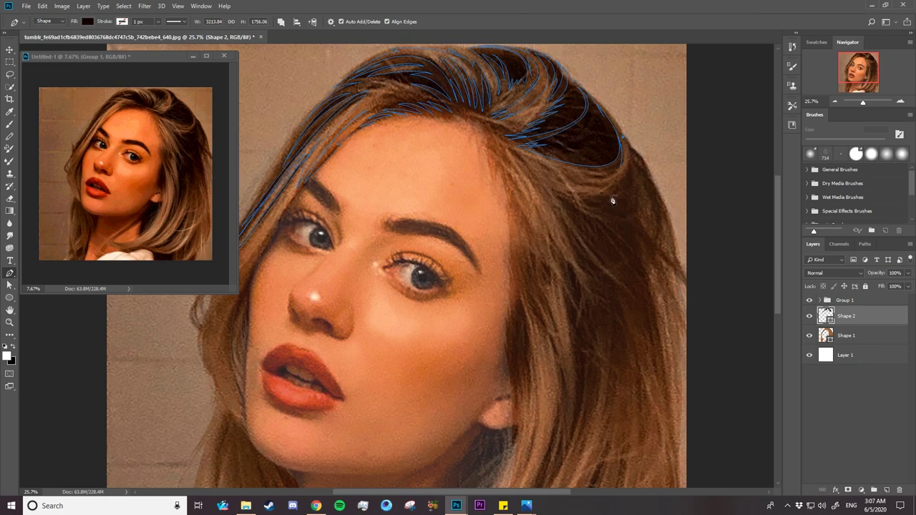
mouse_move(594, 175)
mouse_down()
mouse_move(541, 186)
mouse_move(539, 170)
mouse_up()
alt+click(594, 175)
drag(633, 151, 626, 113)
alt+click(633, 150)
click(656, 190)
- Extend the strand down the right hair edge with corner points, undoing one stray point
drag(678, 262, 683, 316)
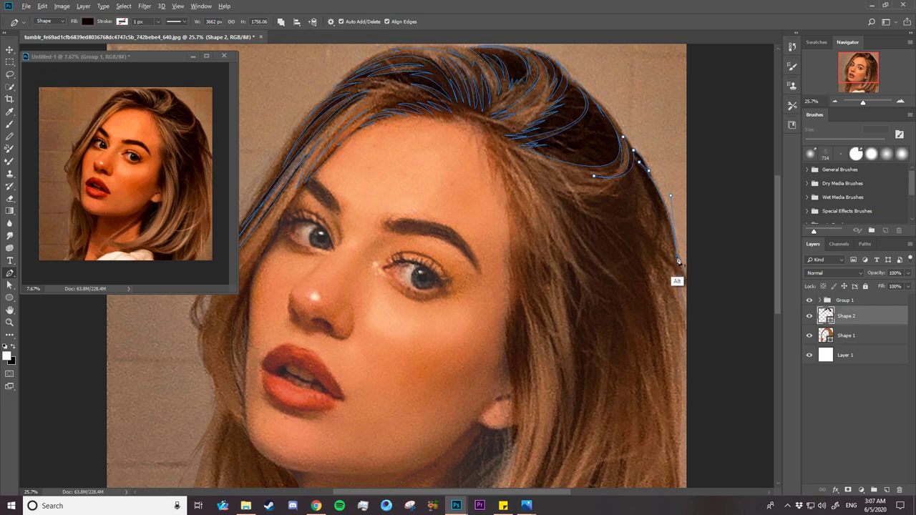
alt+click(677, 259)
key(ctrl)
ctrl+click(668, 233)
drag(654, 259, 644, 283)
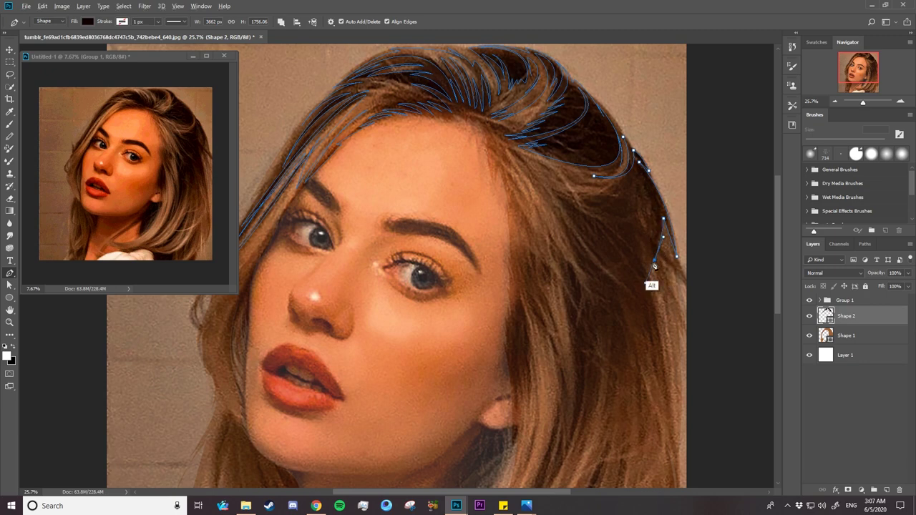
alt+click(654, 260)
mouse_move(684, 289)
mouse_down()
mouse_move(685, 309)
mouse_move(683, 292)
mouse_up()
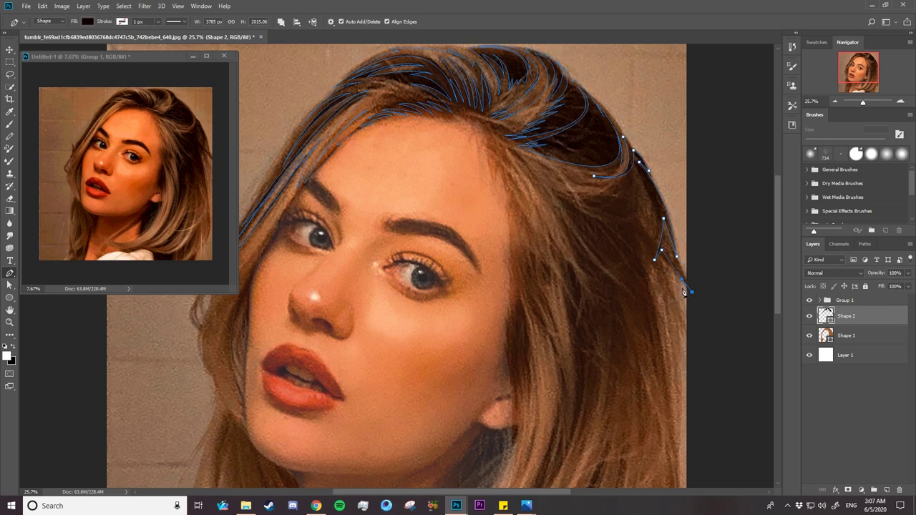
drag(655, 250, 670, 286)
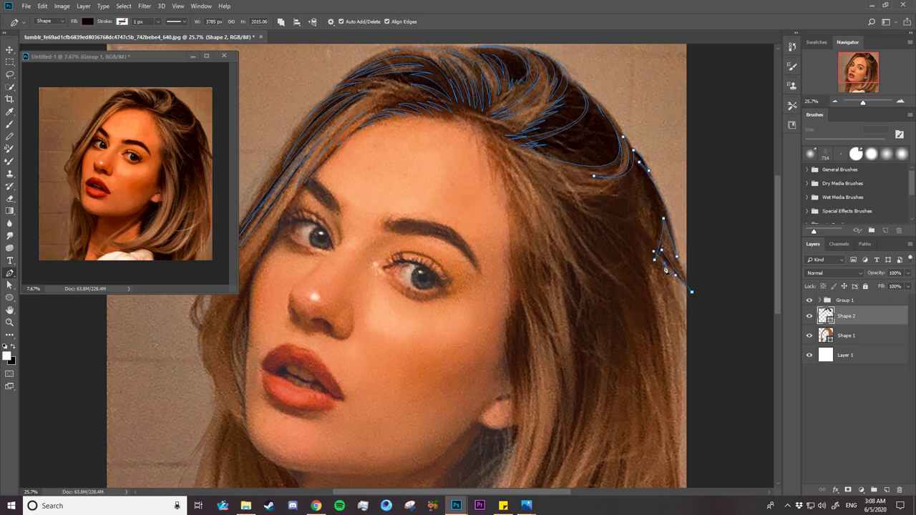
drag(684, 330, 687, 348)
key(ctrl+z)
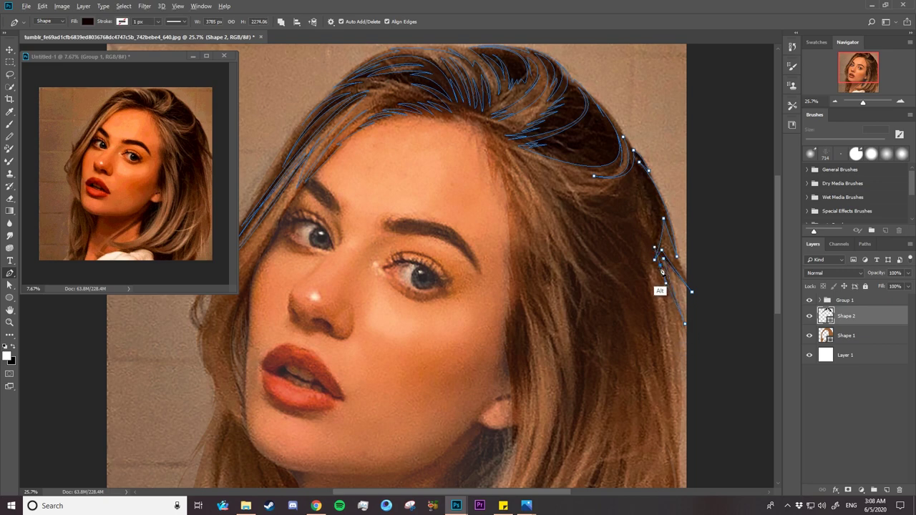
- Carry the strand down past the cheek and shape its bottom tip
drag(678, 405, 678, 420)
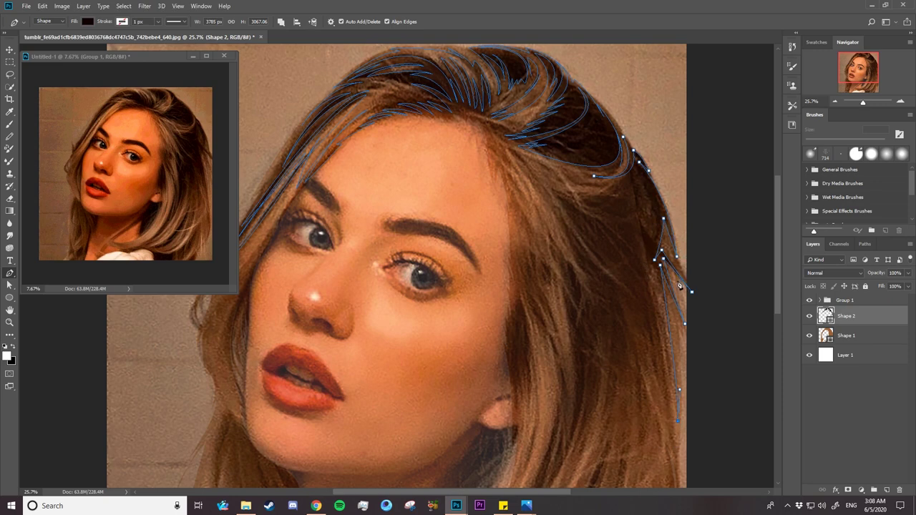
click(640, 235)
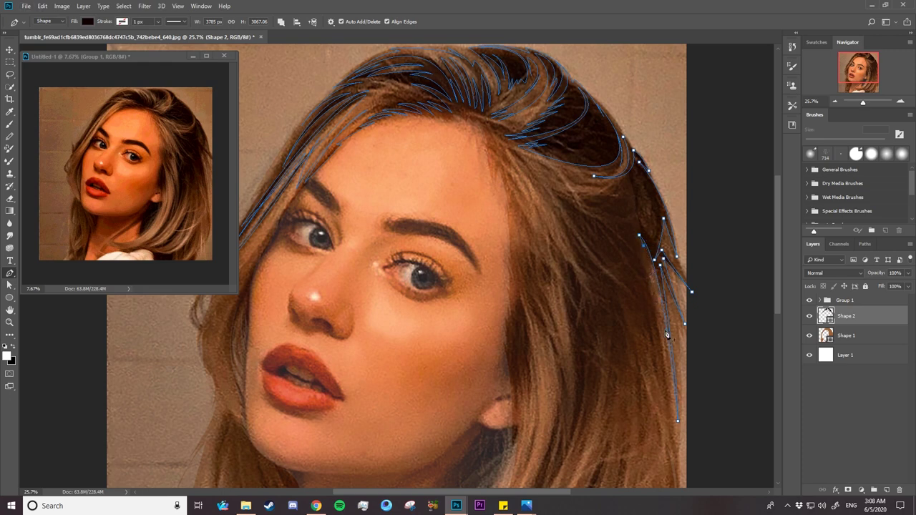
mouse_move(677, 422)
mouse_down()
mouse_move(691, 412)
mouse_move(682, 410)
mouse_up()
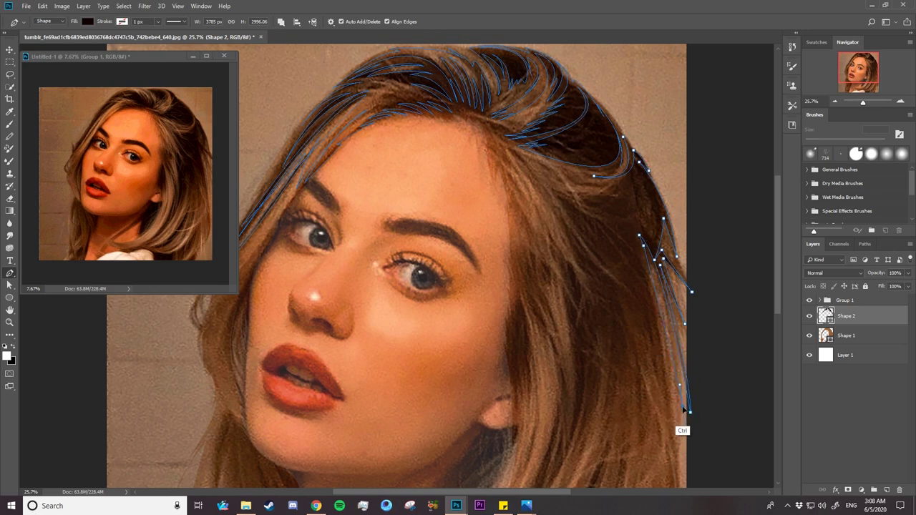
mouse_move(688, 412)
mouse_down()
mouse_move(686, 441)
mouse_move(682, 414)
mouse_up()
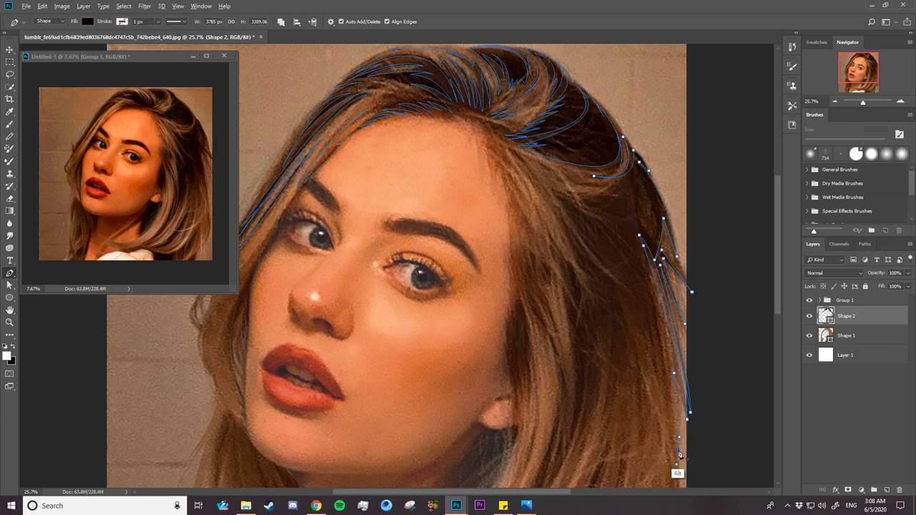
scroll(780, 303, down, 3)
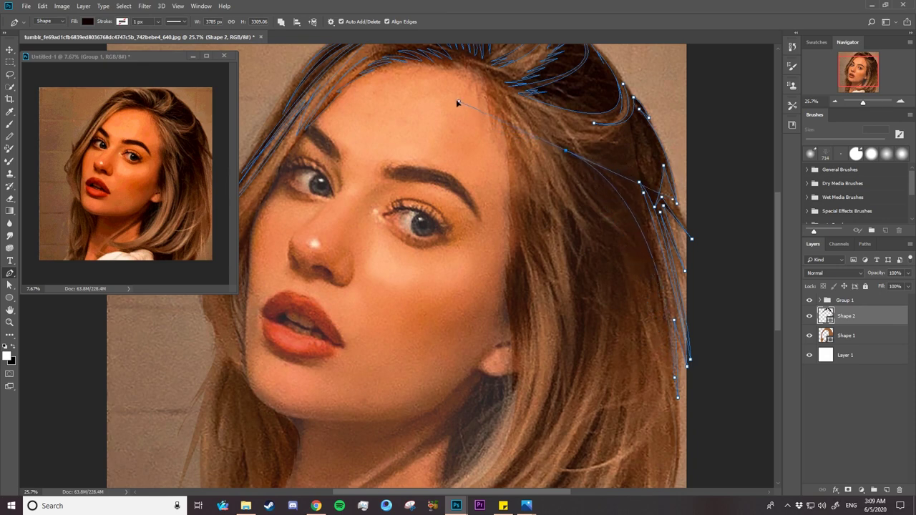
- Reshape the new strand's curves near the hairline and parting, undoing a stray point
drag(531, 140, 453, 92)
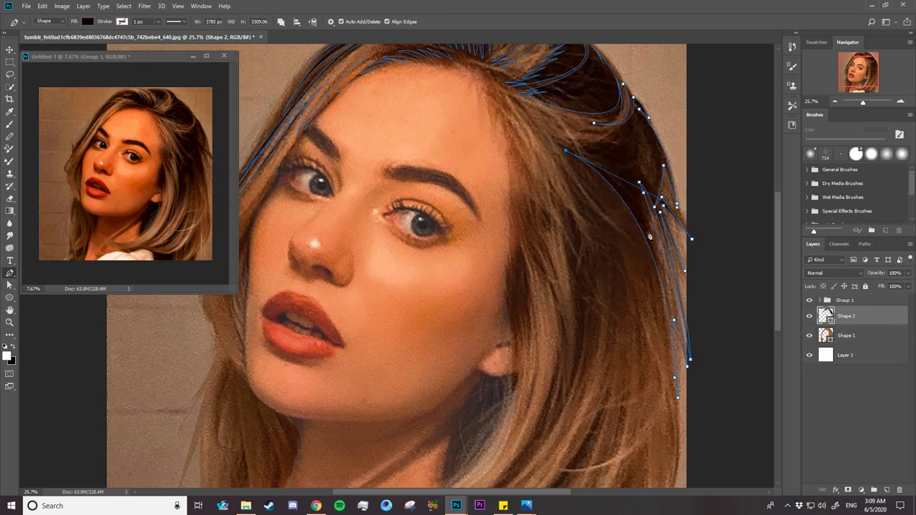
drag(648, 230, 667, 283)
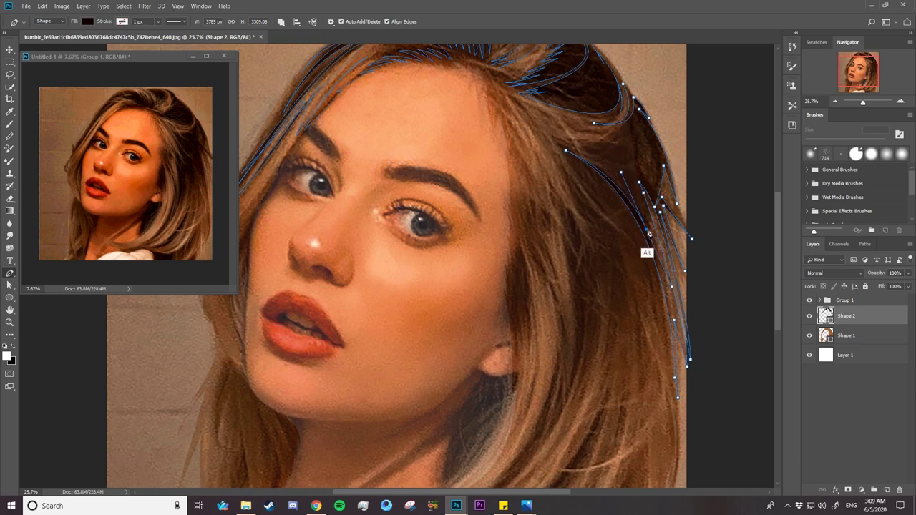
drag(561, 143, 526, 124)
mouse_move(585, 149)
mouse_down()
mouse_move(626, 167)
mouse_move(566, 139)
mouse_up()
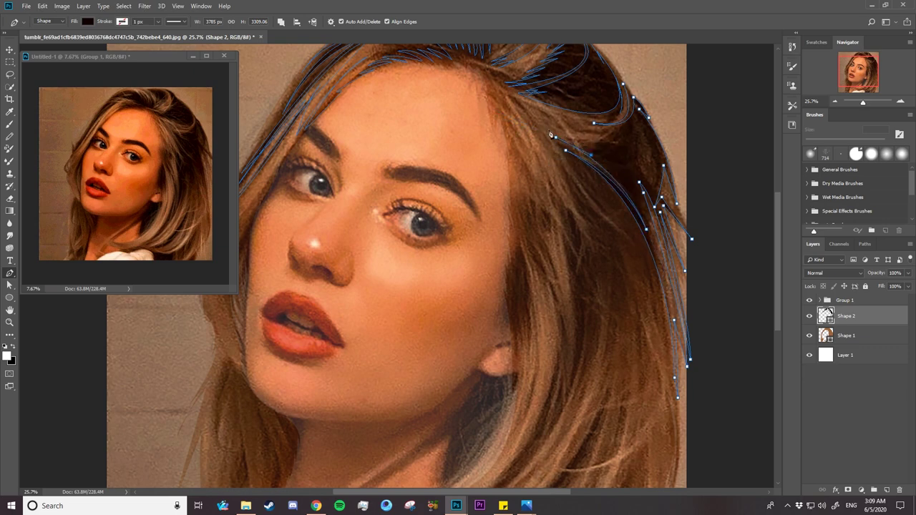
drag(520, 114, 548, 150)
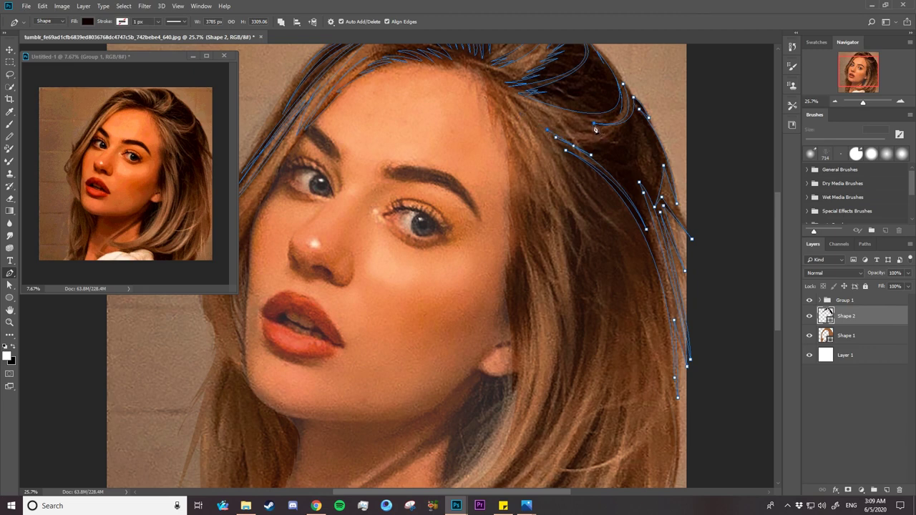
drag(641, 123, 613, 153)
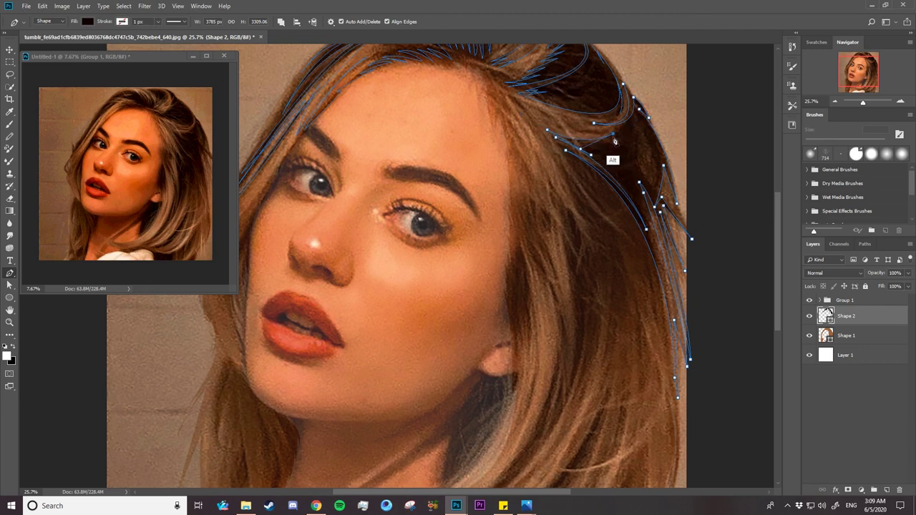
drag(558, 126, 579, 140)
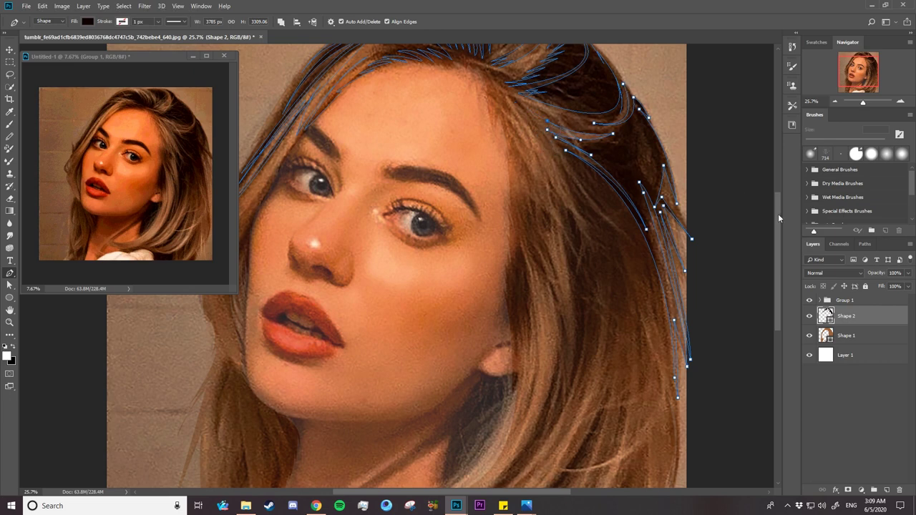
drag(778, 213, 741, 185)
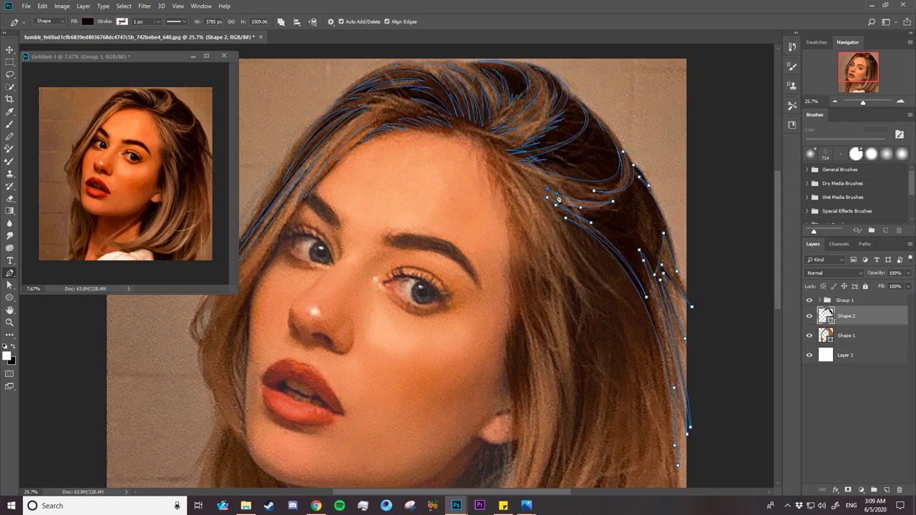
key(ctrl+z)
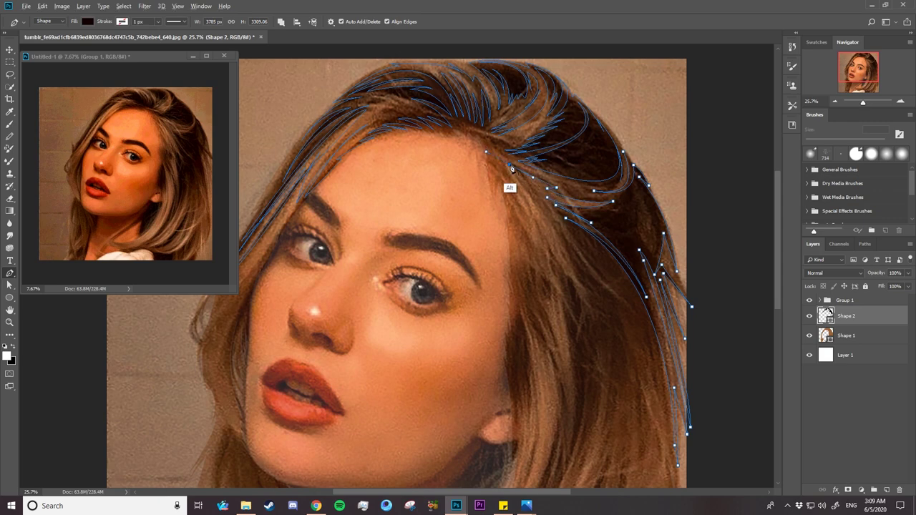
- Extend the strand down the hair's right side with curved points toward the lower hair
click(530, 177)
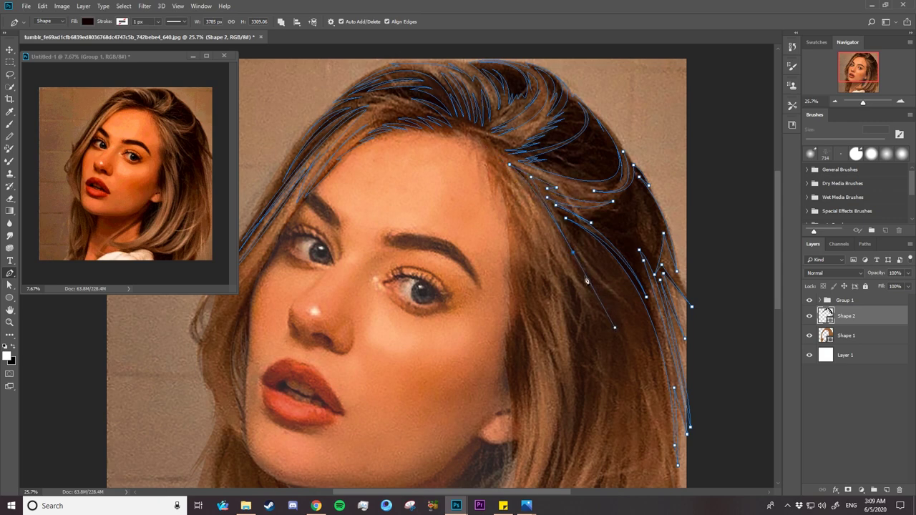
drag(629, 306, 612, 286)
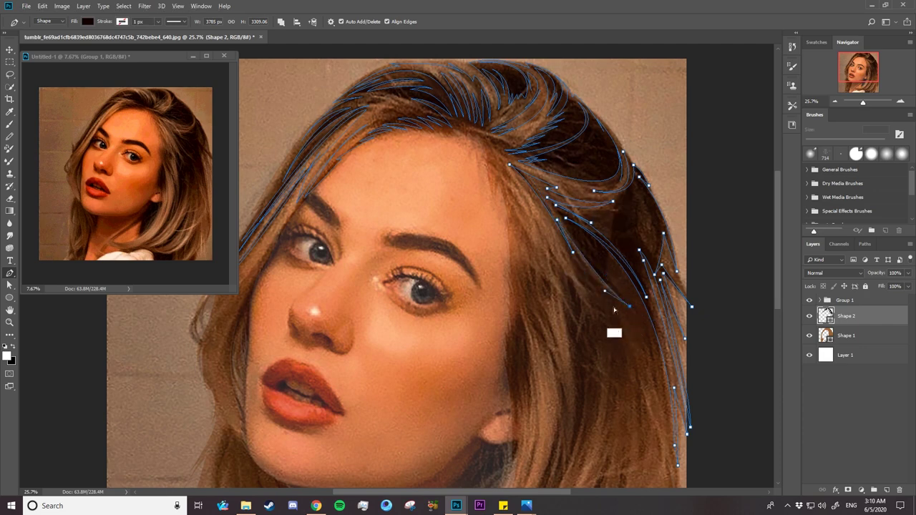
drag(613, 286, 593, 275)
click(653, 365)
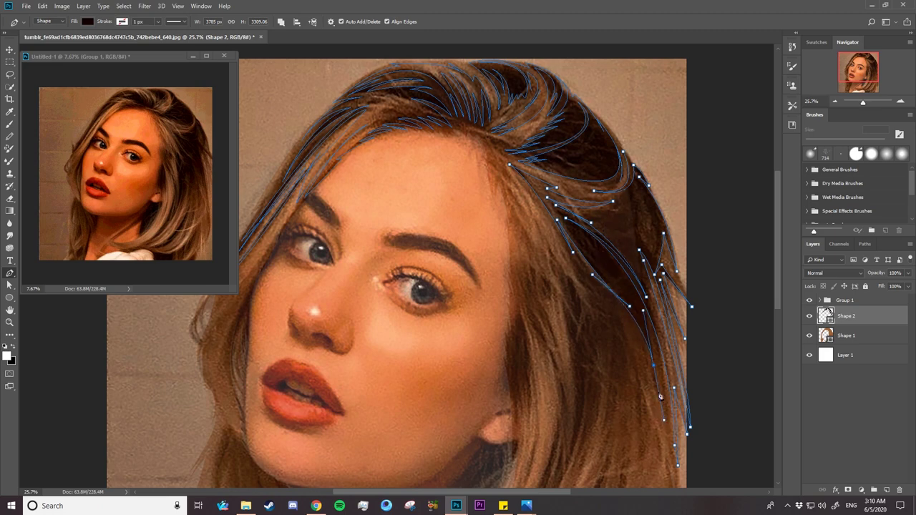
scroll(765, 277, down, 3)
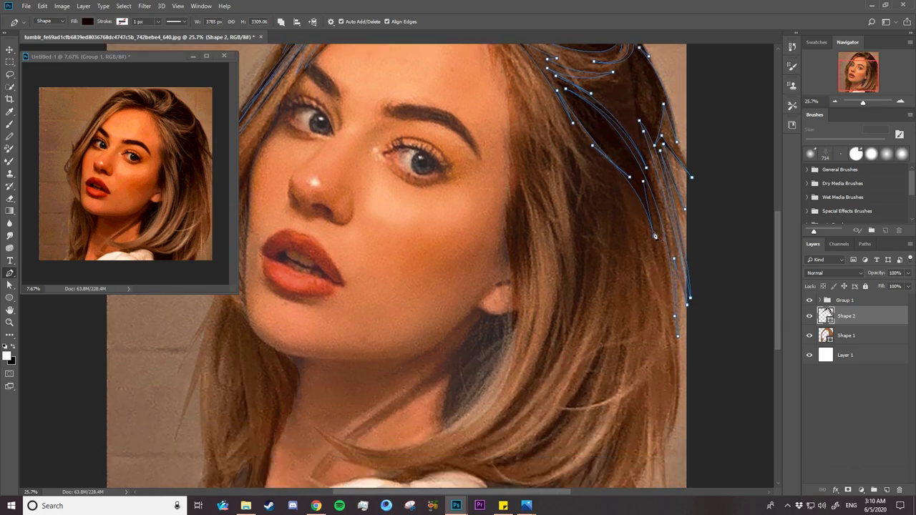
click(671, 385)
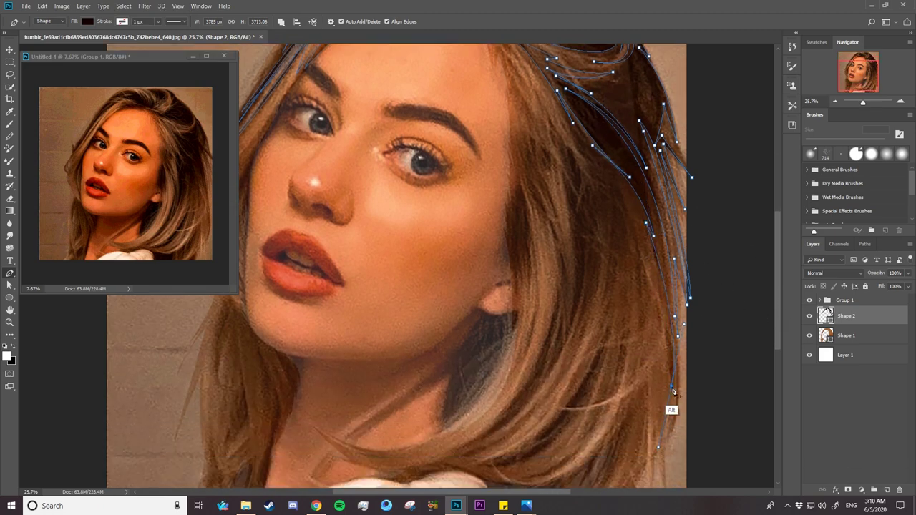
drag(664, 452, 661, 454)
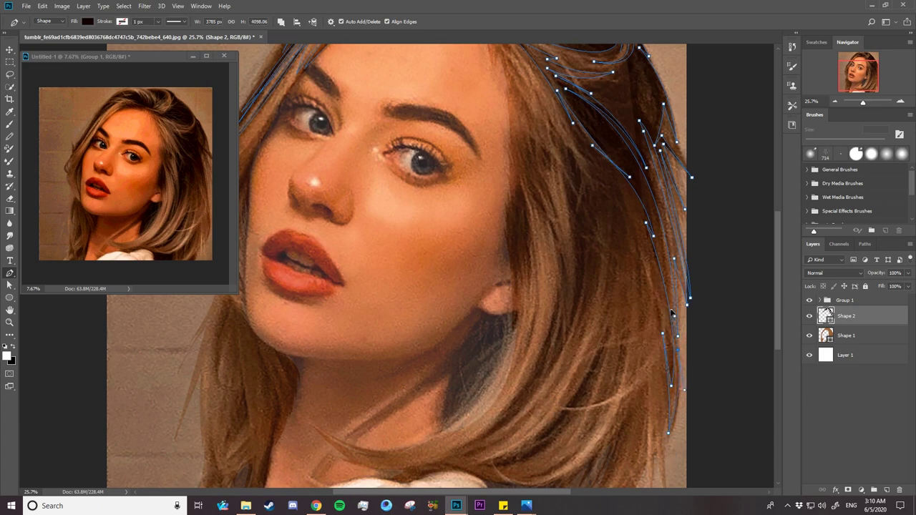
scroll(777, 329, down, 1)
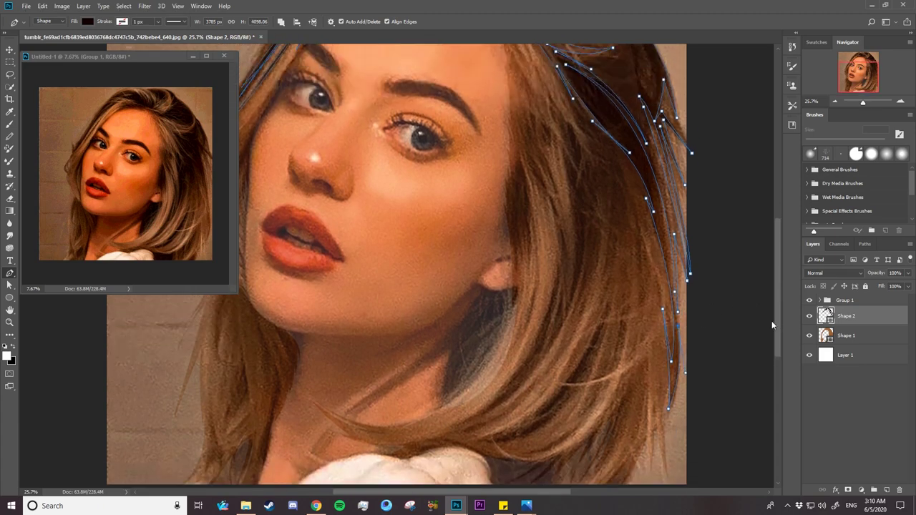
scroll(760, 288, up, 4)
scroll(760, 293, down, 3)
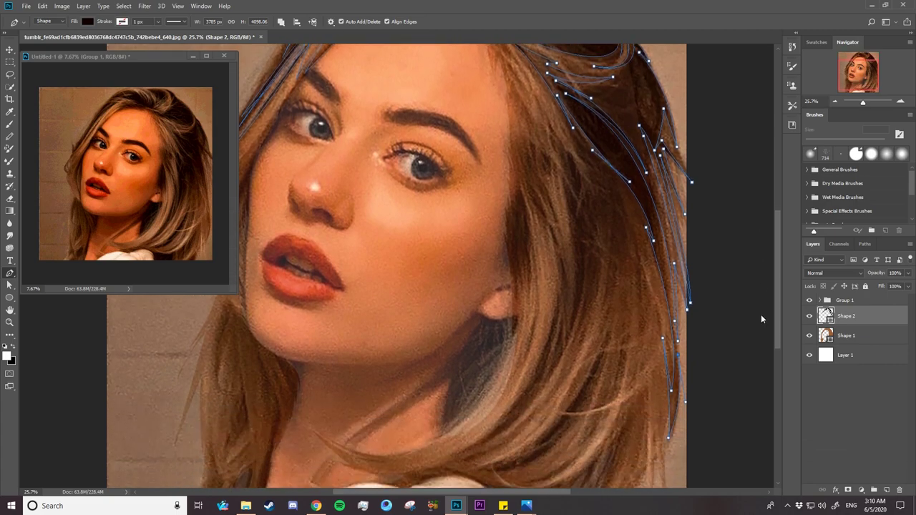
scroll(760, 319, down, 3)
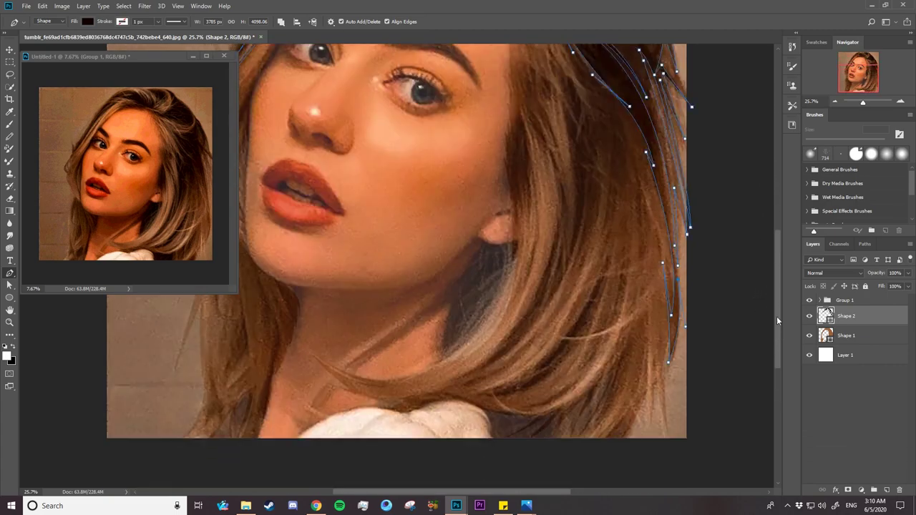
scroll(779, 286, up, 6)
scroll(779, 272, down, 3)
scroll(778, 288, up, 1)
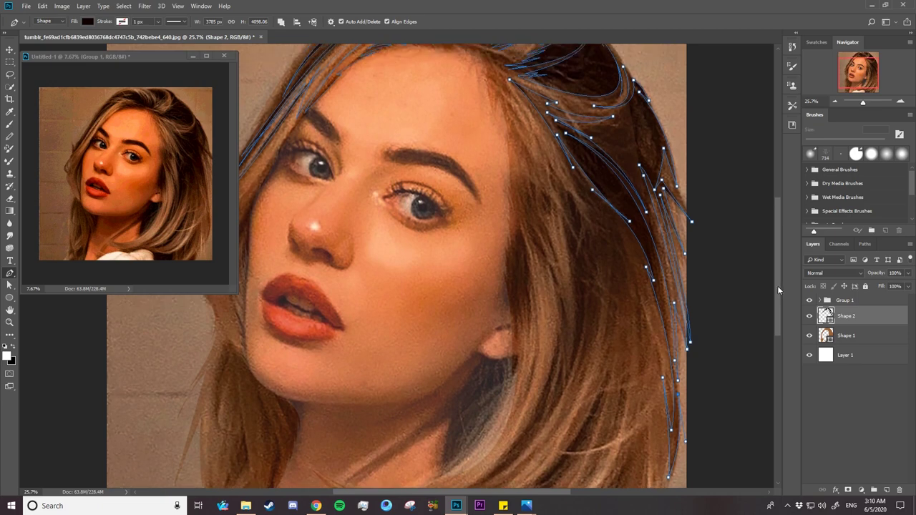
scroll(778, 290, up, 2)
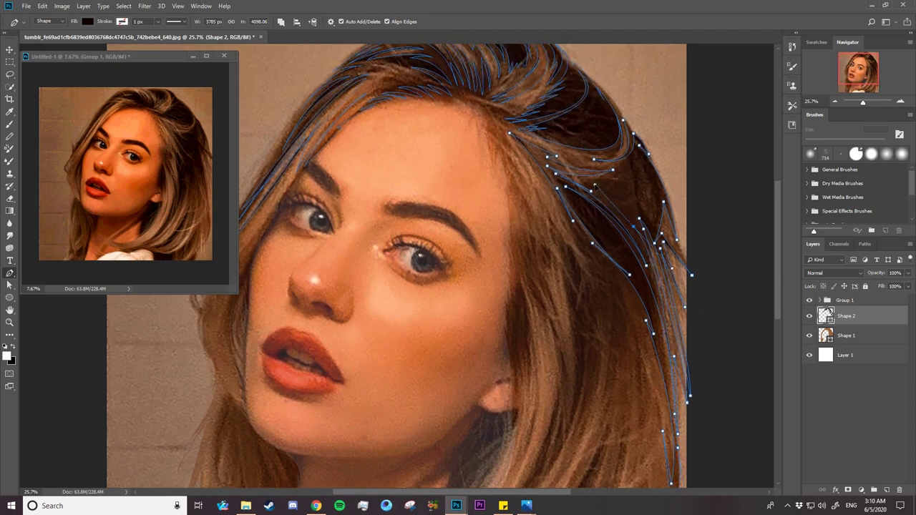
- Add further curved and corner points to the strand along the hair's upper right side
drag(633, 226, 630, 250)
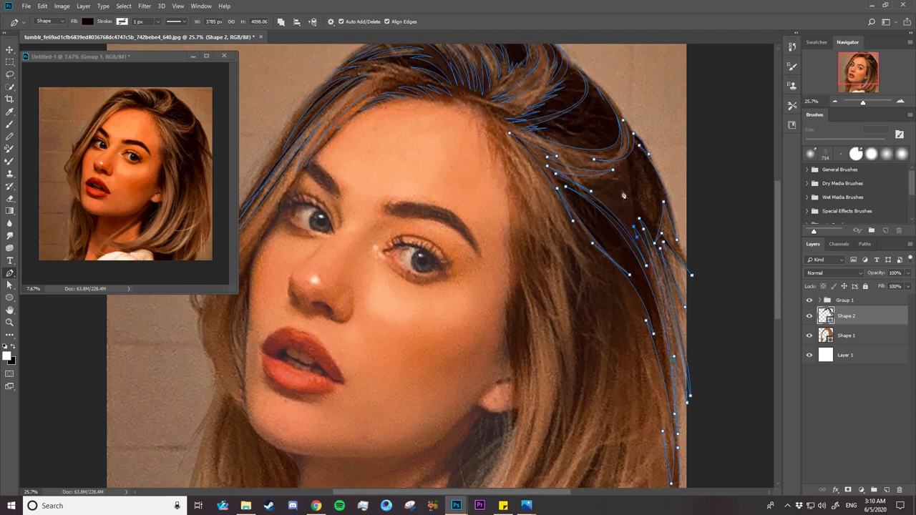
drag(605, 191, 619, 199)
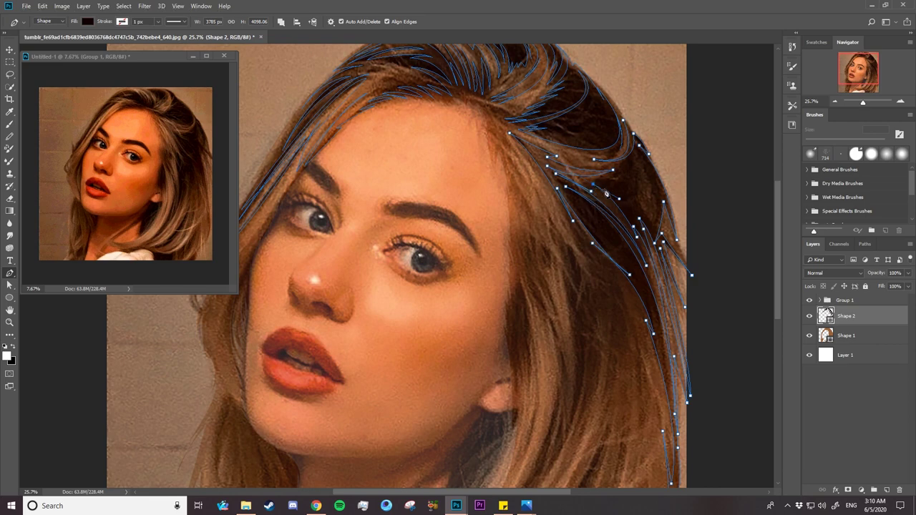
alt+click(606, 191)
key(alt+z)
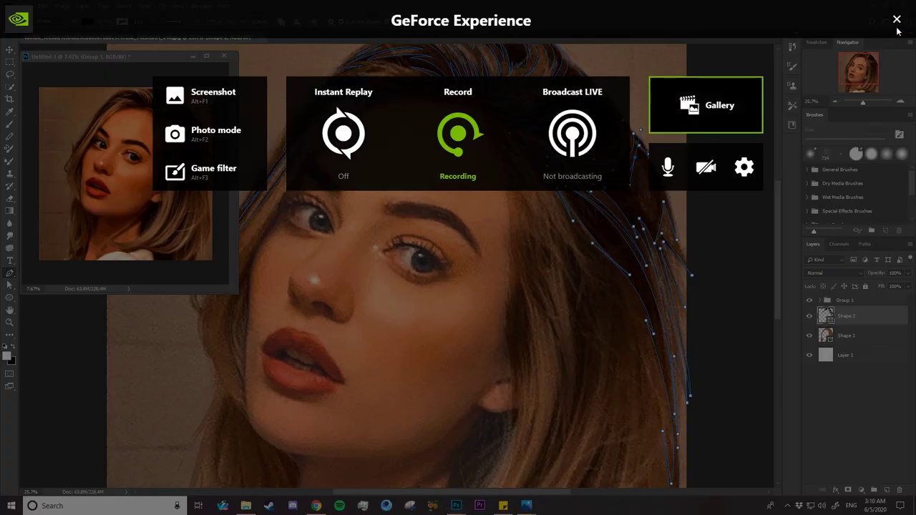
key(alt+z)
drag(655, 189, 658, 195)
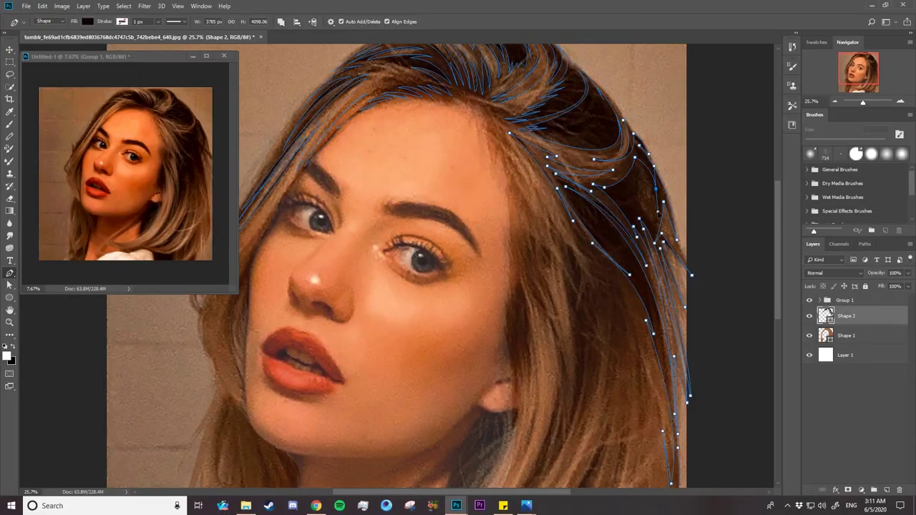
key(alt)
drag(655, 190, 638, 173)
- Zoom in on the hair and eye area and reshape an upper strand's curve handle
key(z)
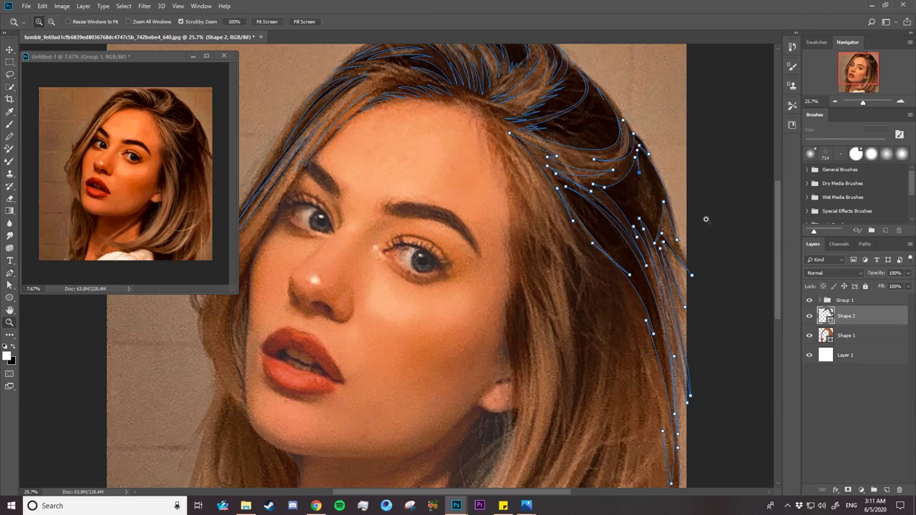
click(537, 191)
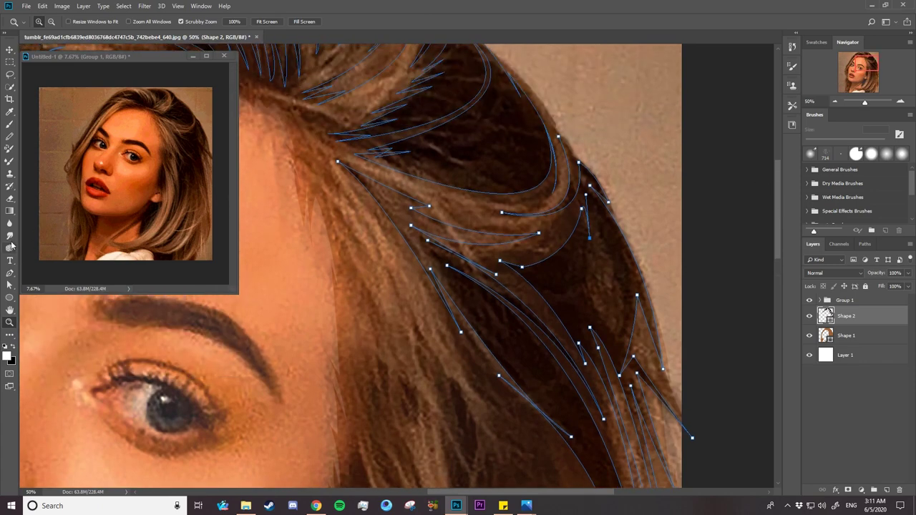
click(9, 273)
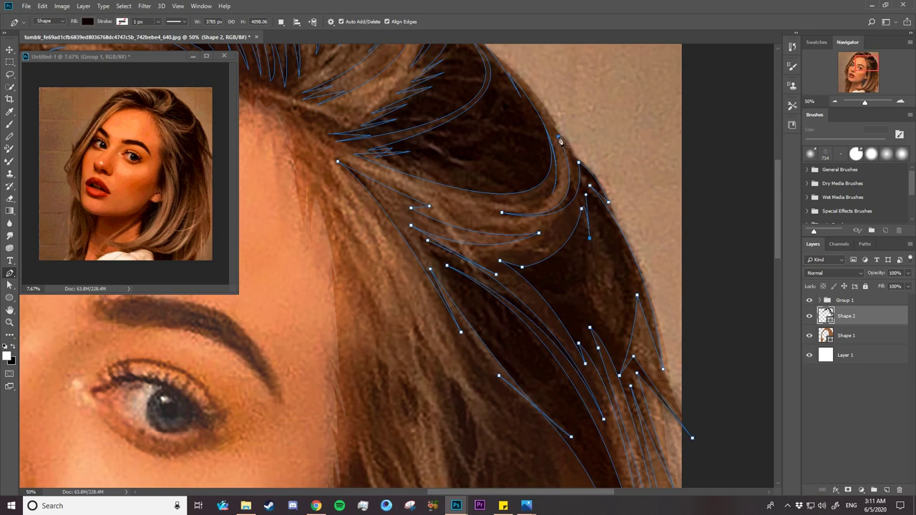
mouse_move(558, 137)
mouse_down()
mouse_move(530, 128)
mouse_move(554, 151)
mouse_up()
- Hide Group 1 to check the flat hair shapes, then show it again
click(809, 302)
key(z)
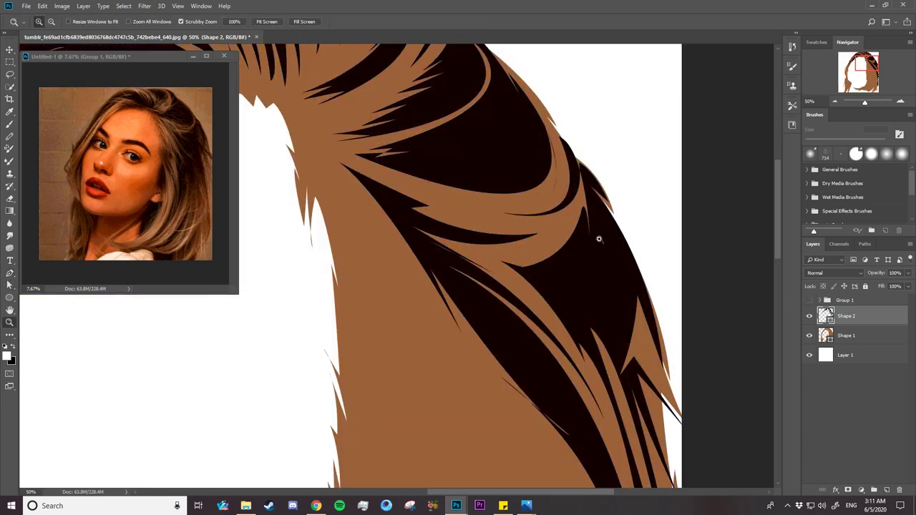
drag(599, 235, 556, 291)
drag(459, 247, 472, 247)
click(809, 300)
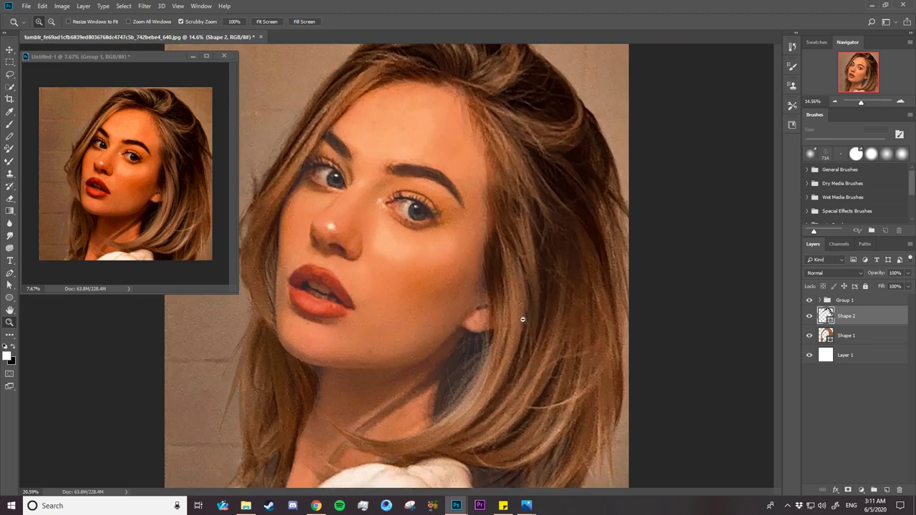
drag(399, 293, 475, 248)
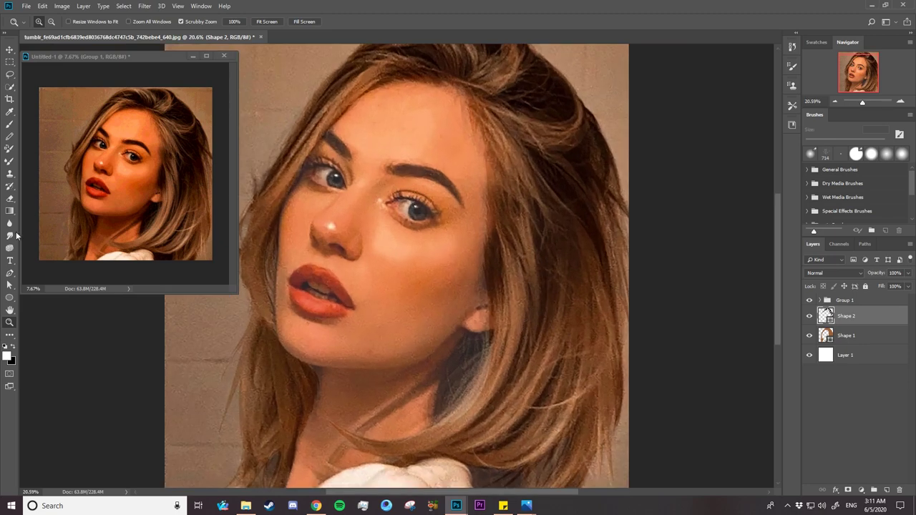
drag(587, 250, 571, 249)
- Set the Pen tool so the next path starts a new separate shape
click(9, 272)
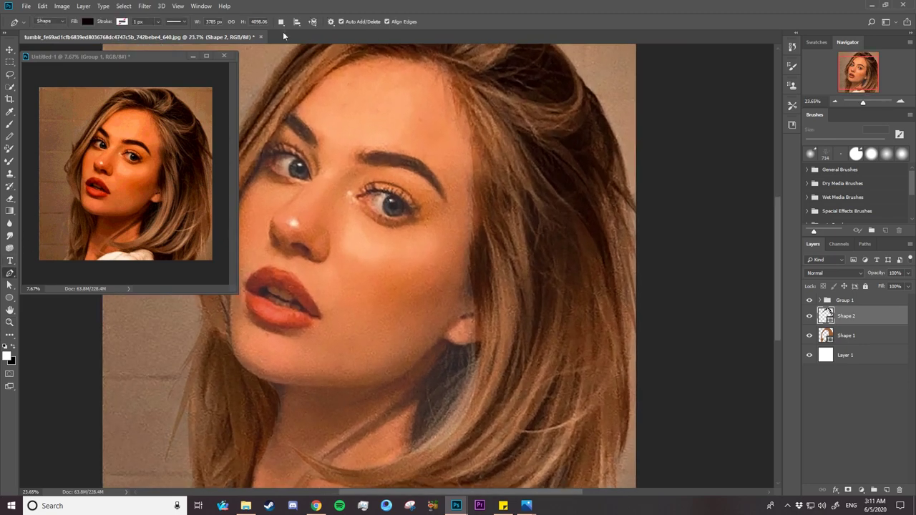
click(281, 21)
click(294, 32)
drag(777, 279, 775, 272)
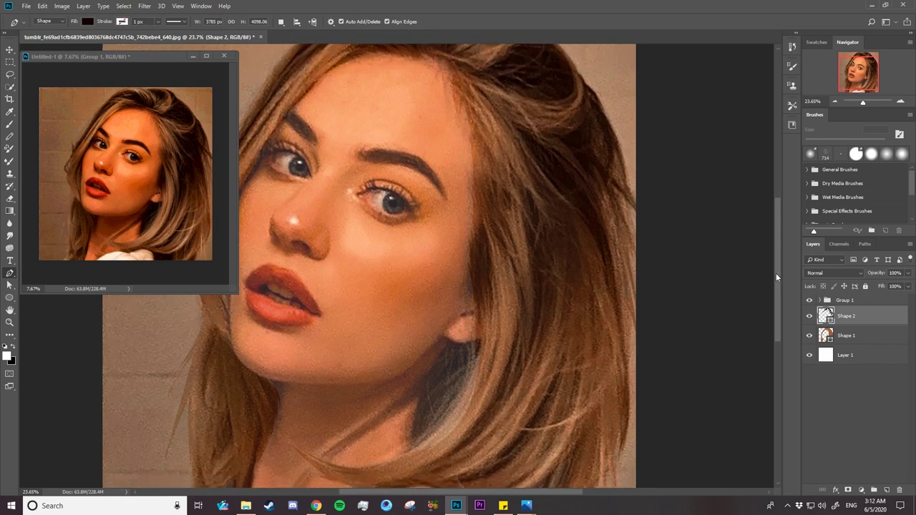
- Start a new strand shape near the crown with curved points running down the hair
click(462, 79)
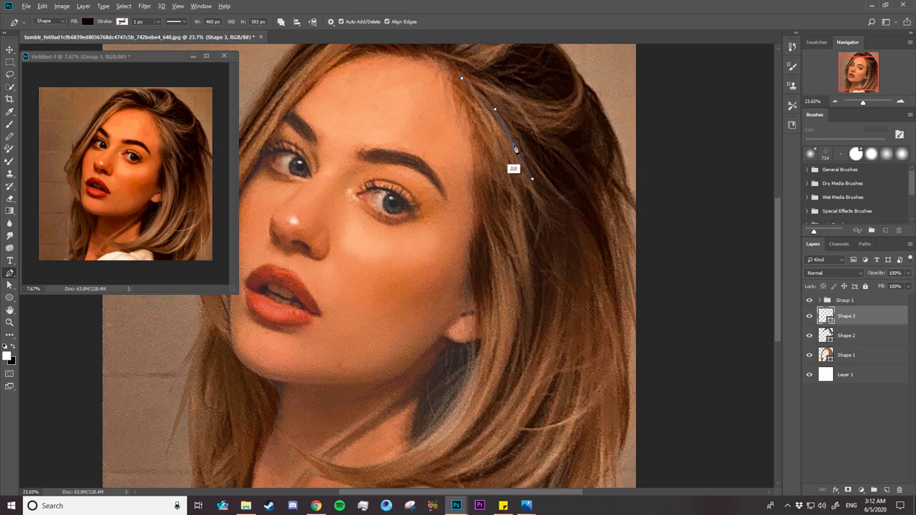
drag(559, 198, 586, 213)
drag(501, 133, 511, 130)
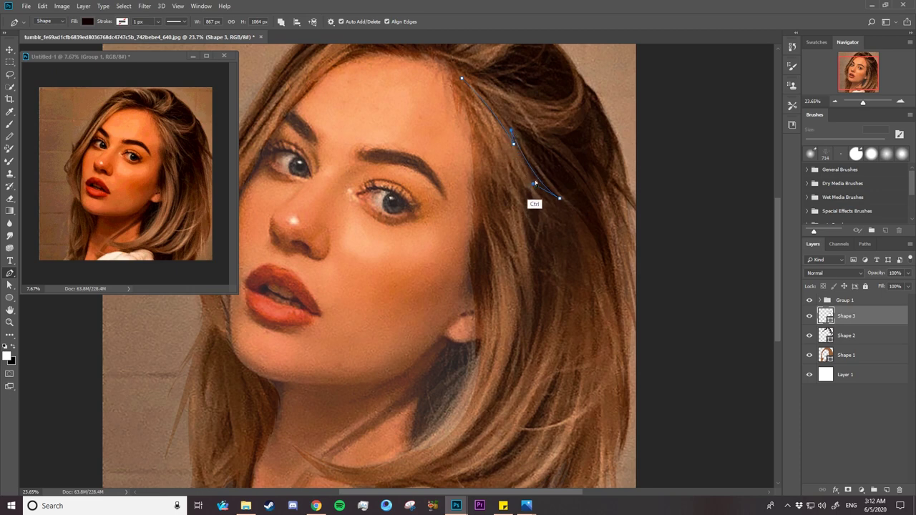
mouse_move(532, 184)
mouse_down()
mouse_move(536, 176)
mouse_move(545, 189)
mouse_up()
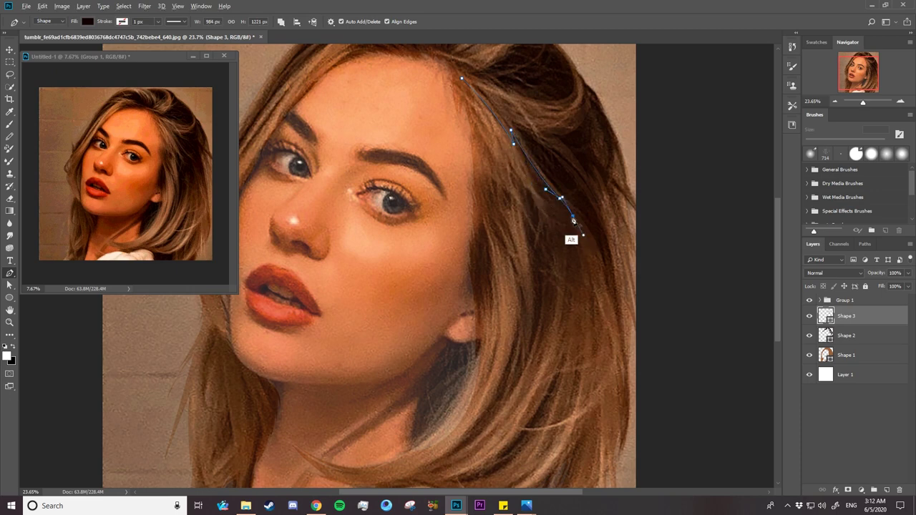
mouse_move(592, 279)
mouse_down()
mouse_move(595, 289)
mouse_move(589, 275)
mouse_up()
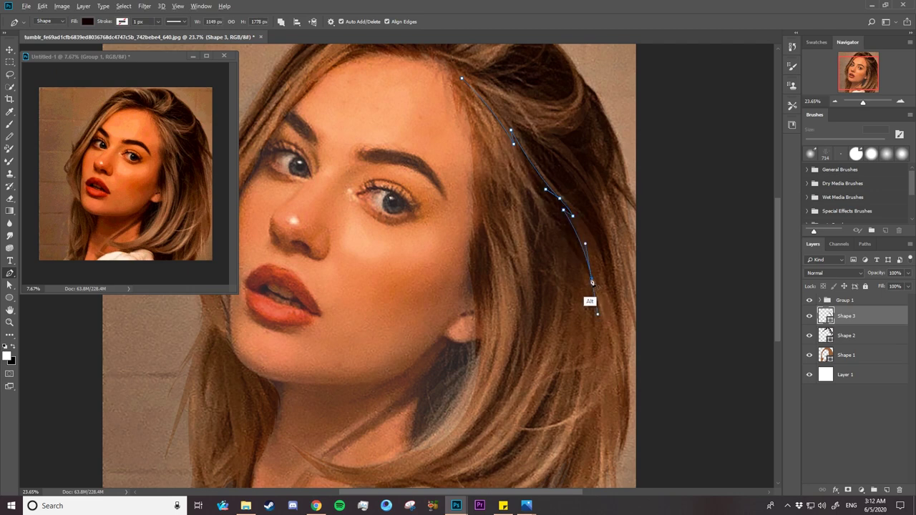
drag(611, 347, 614, 370)
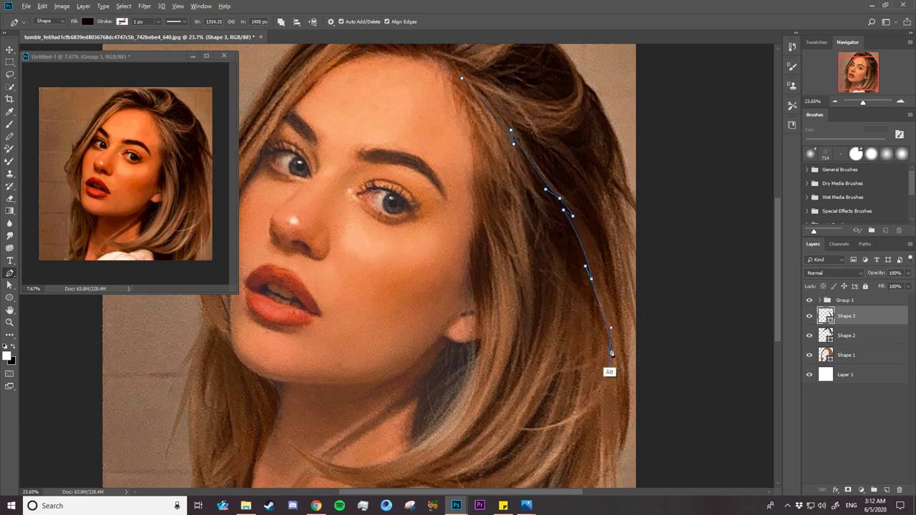
drag(773, 280, 769, 318)
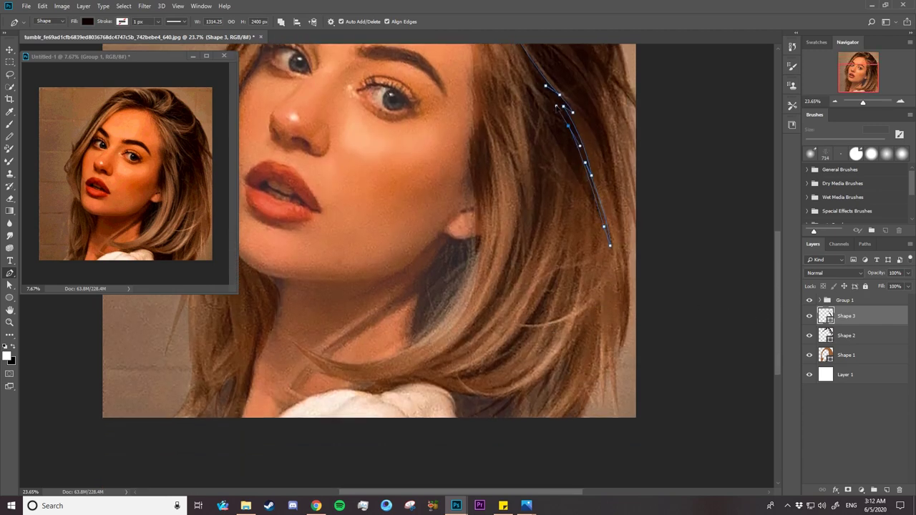
- Trace the strand's return edge with curved points and refine its lower section
drag(567, 126, 583, 150)
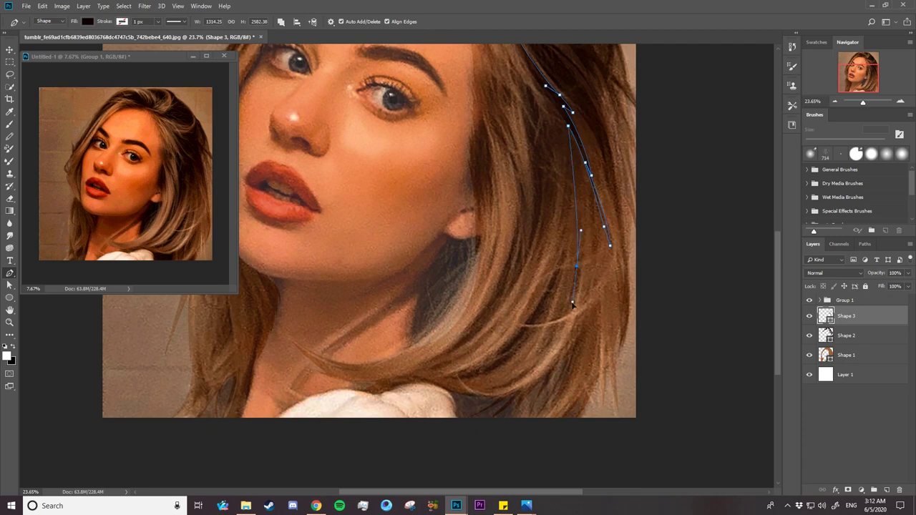
drag(577, 266, 563, 344)
drag(576, 268, 573, 307)
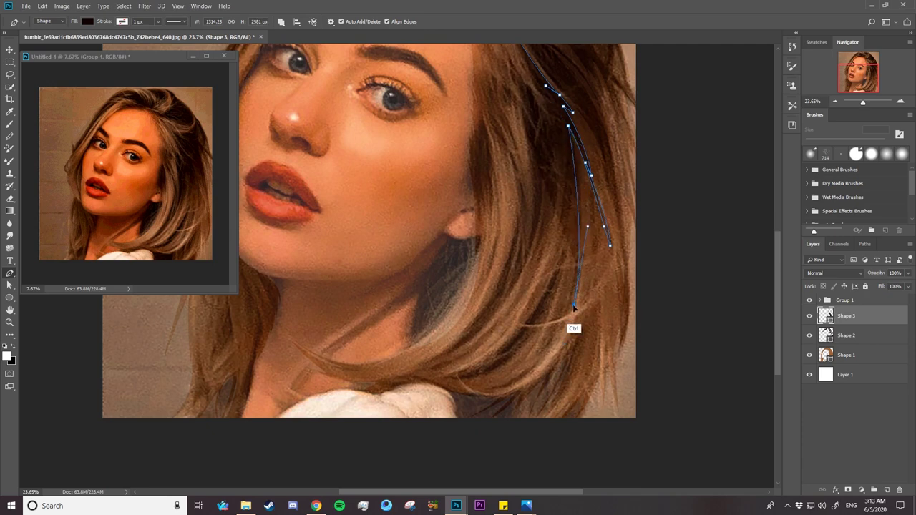
drag(586, 227, 593, 209)
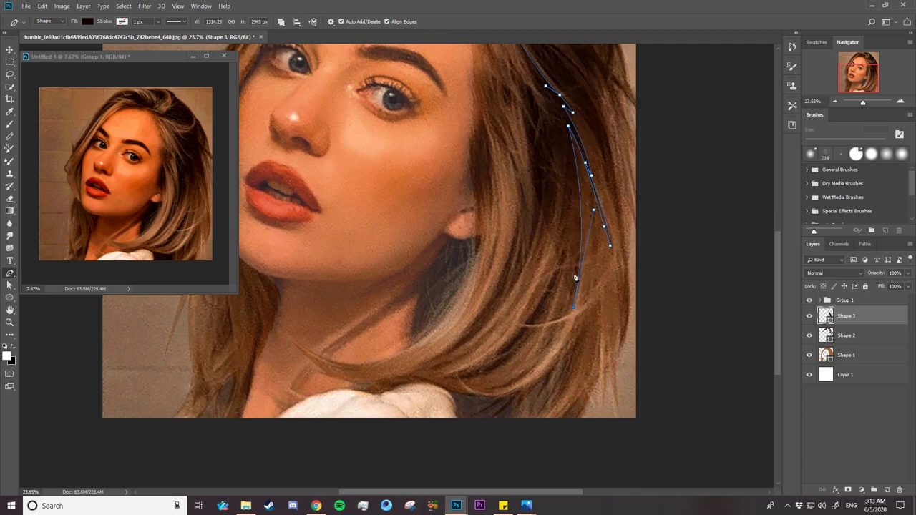
drag(578, 263, 577, 257)
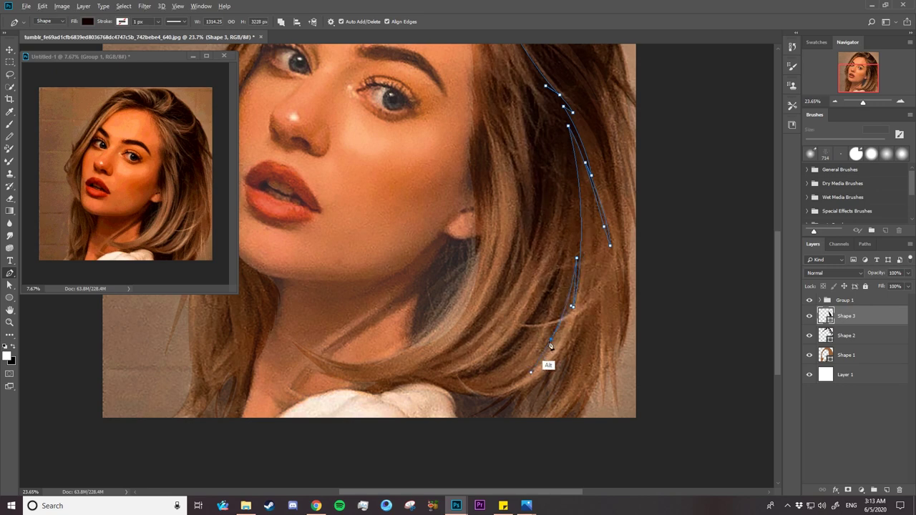
mouse_move(538, 366)
mouse_down()
mouse_move(534, 384)
mouse_move(510, 374)
mouse_up()
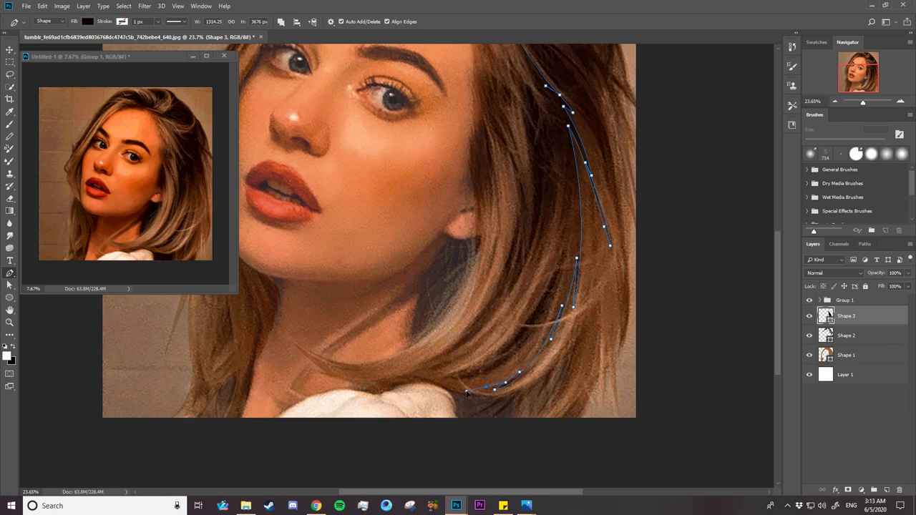
drag(570, 163, 540, 70)
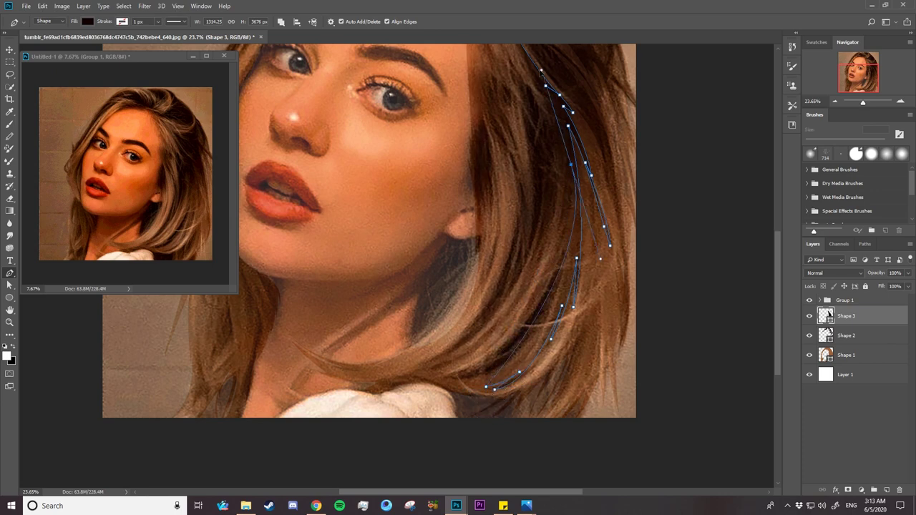
drag(570, 164, 564, 257)
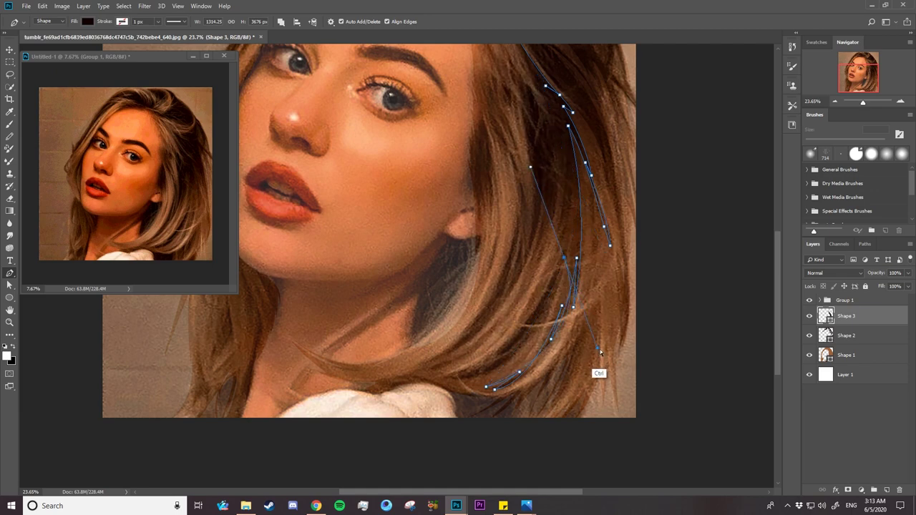
drag(600, 350, 564, 259)
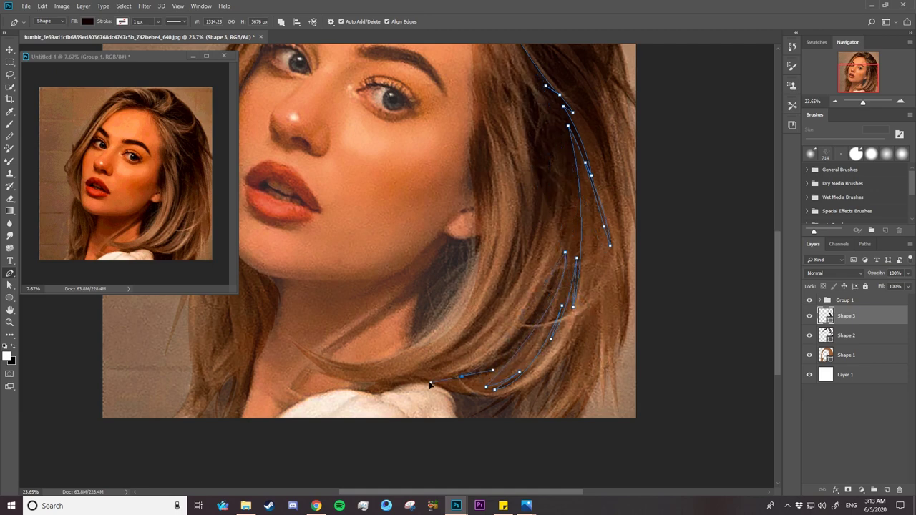
drag(429, 385, 384, 394)
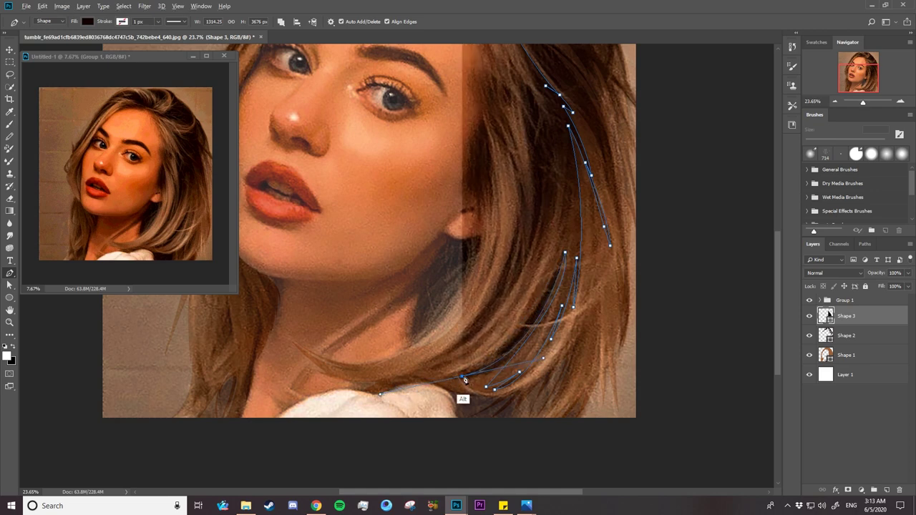
- Place the strand tip near the sweater and curve the outline back up, undoing a misplaced point
mouse_move(382, 395)
mouse_down()
mouse_move(512, 349)
mouse_move(467, 361)
mouse_up()
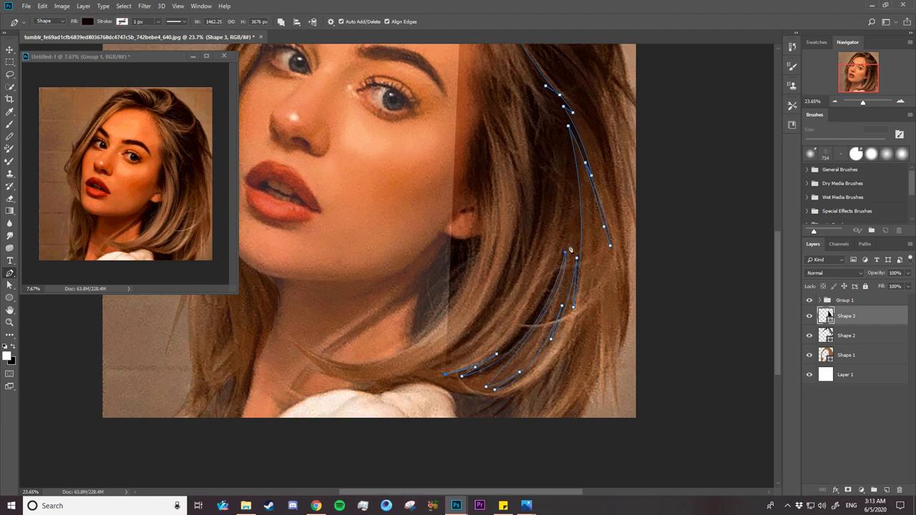
drag(569, 209, 573, 242)
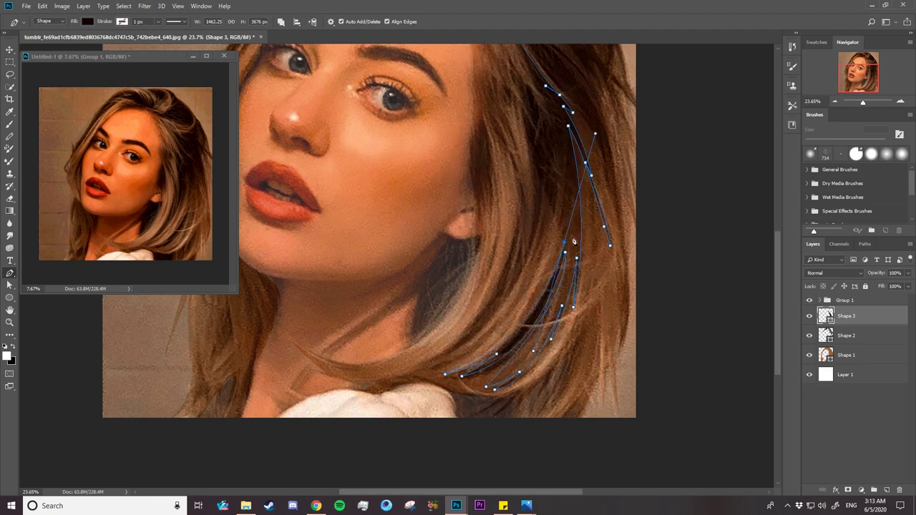
drag(571, 166, 575, 203)
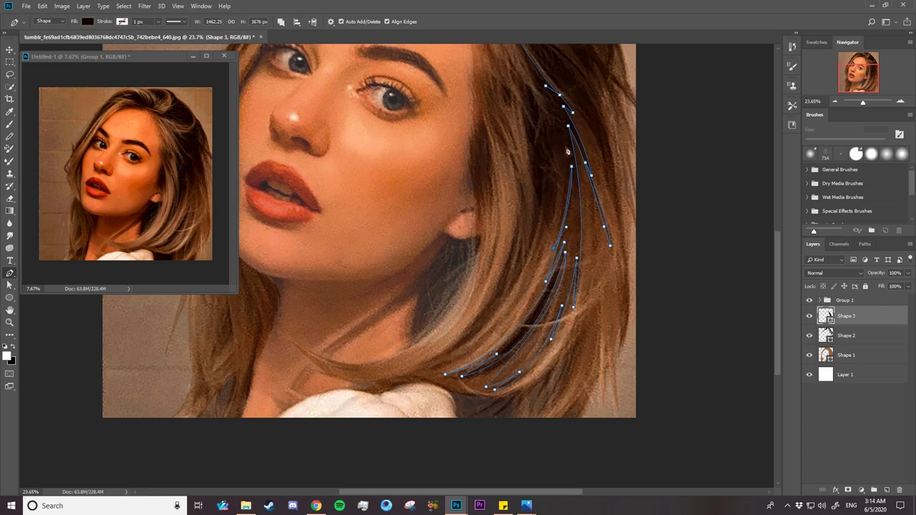
drag(570, 166, 564, 148)
drag(344, 377, 441, 371)
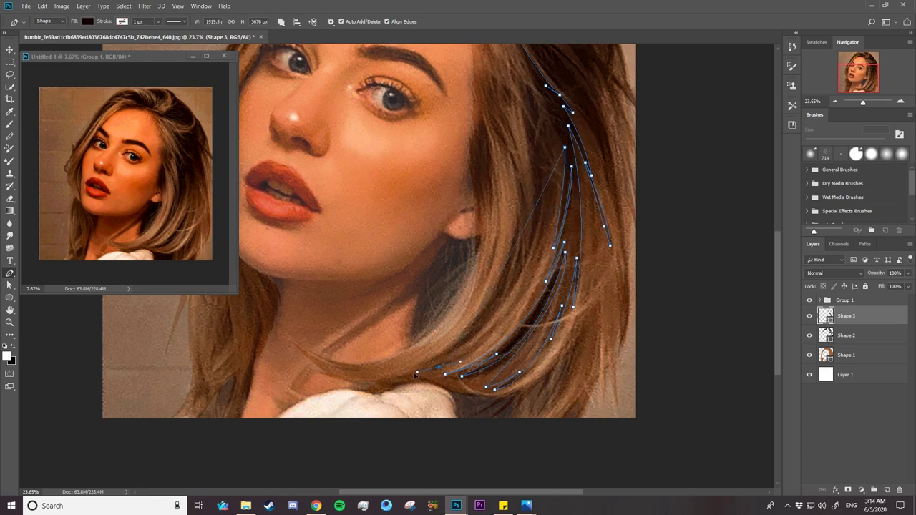
key(ctrl+z)
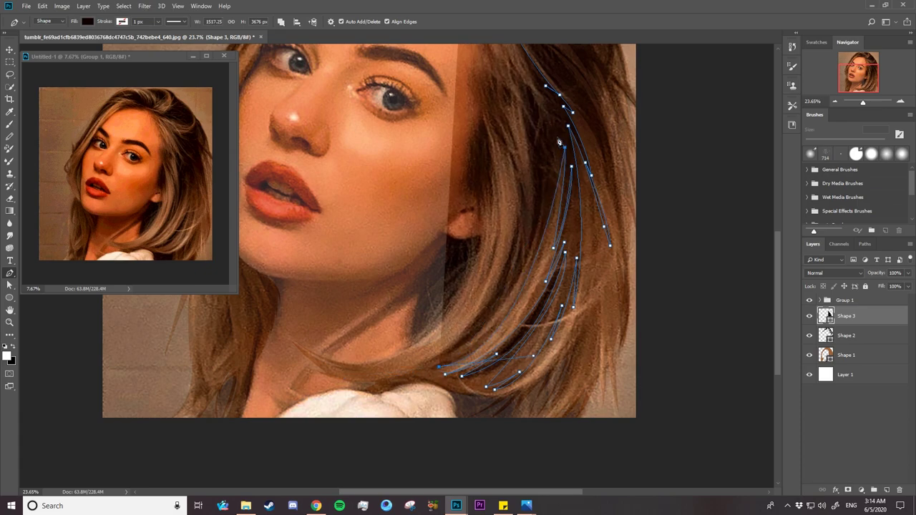
mouse_move(778, 327)
mouse_down()
mouse_move(779, 249)
mouse_move(778, 318)
mouse_up()
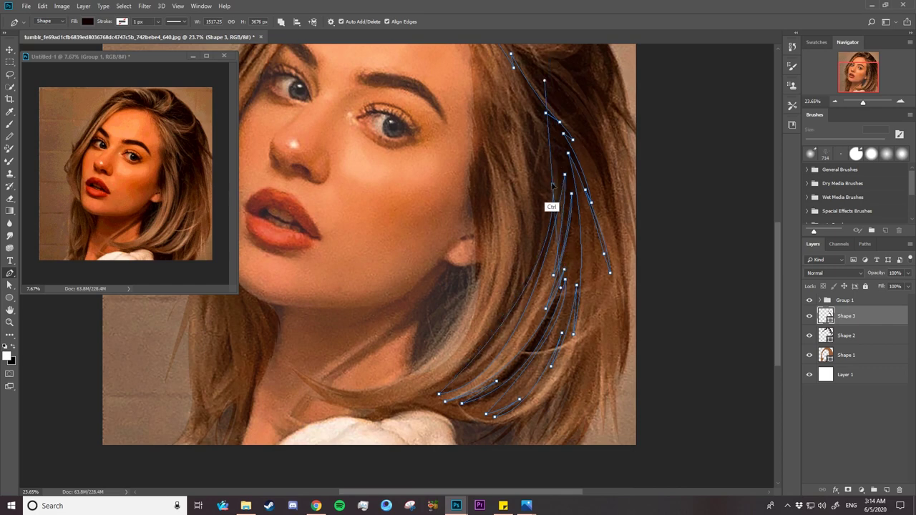
drag(556, 319, 538, 370)
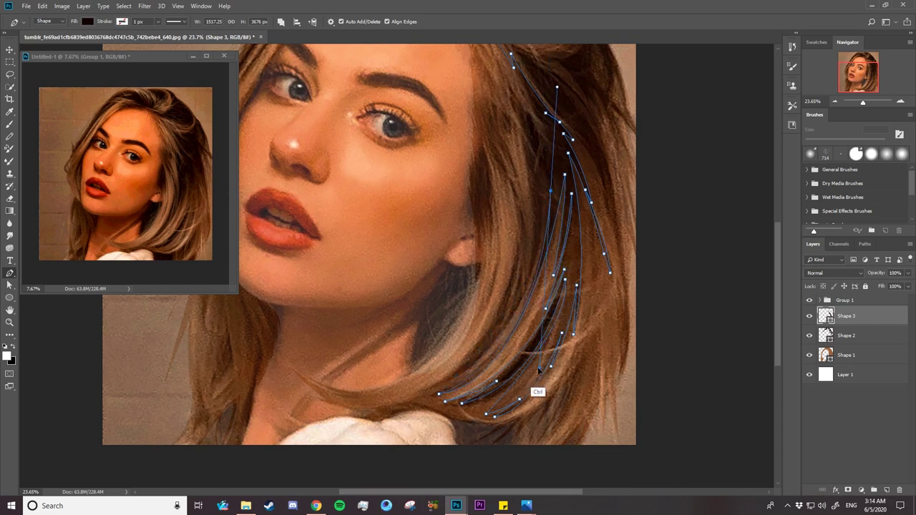
click(546, 211)
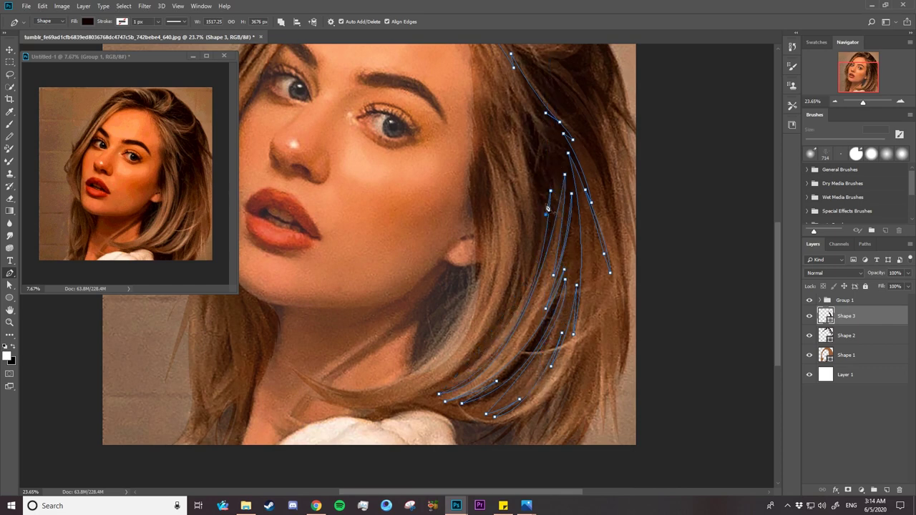
- Trace the next strand down from the hair top with sharp corner points
drag(531, 118, 551, 149)
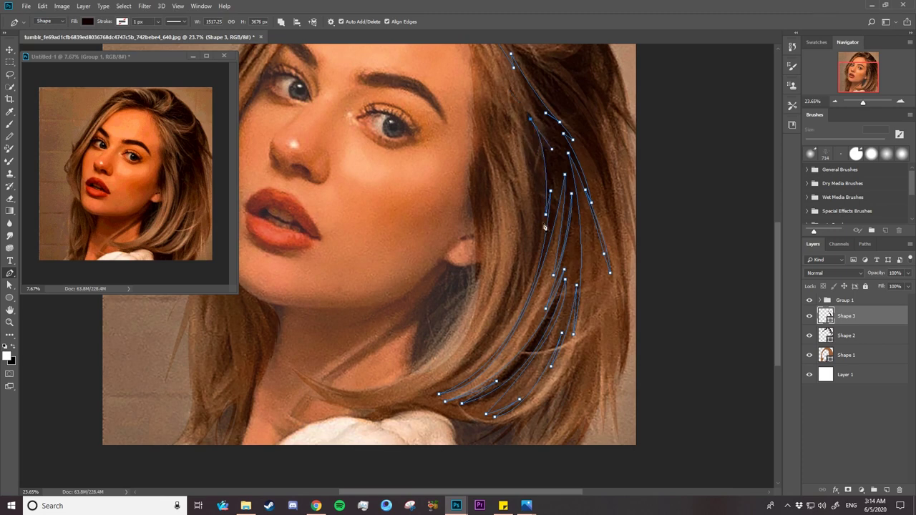
mouse_move(532, 278)
mouse_down()
mouse_move(500, 358)
mouse_move(525, 297)
mouse_up()
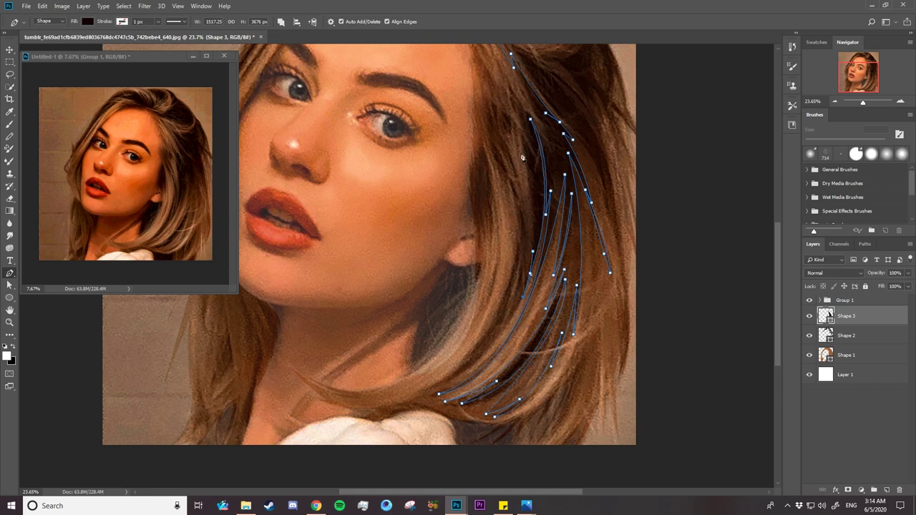
drag(519, 133, 494, 105)
alt+click(519, 133)
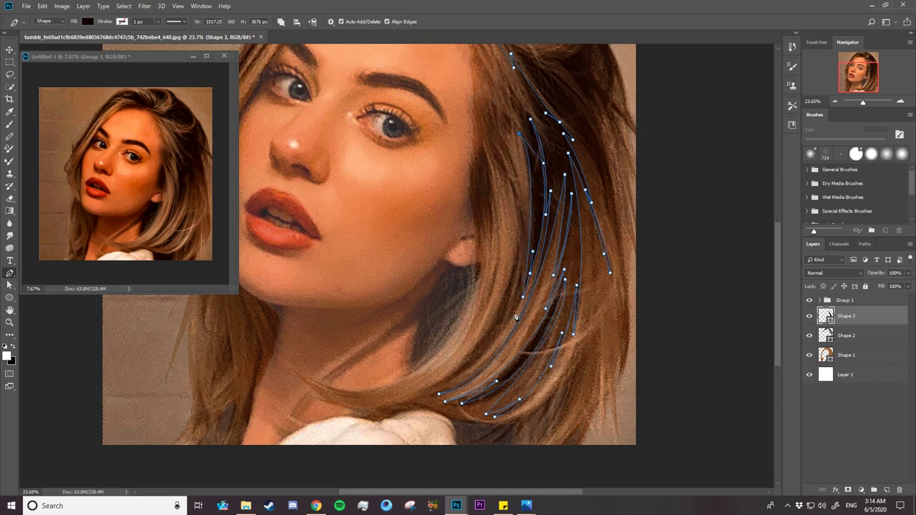
drag(519, 272, 525, 277)
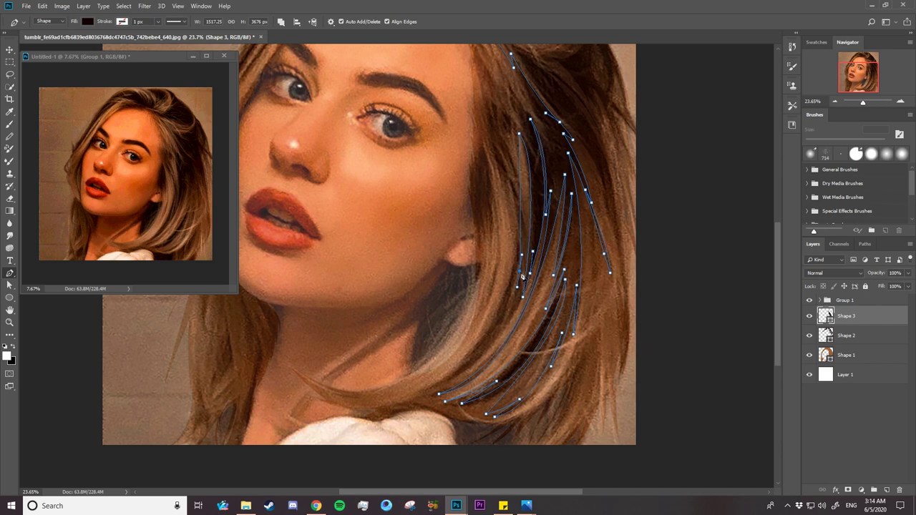
drag(510, 320, 517, 326)
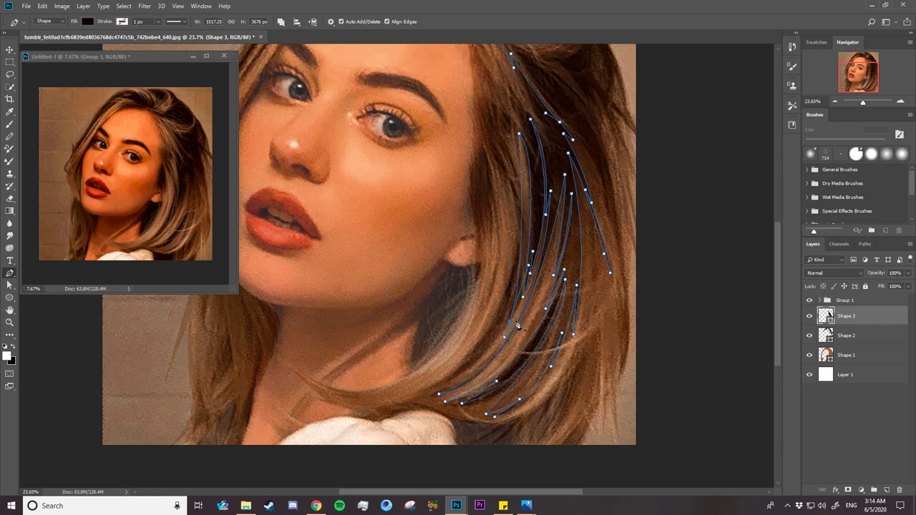
alt+click(509, 321)
drag(513, 224, 519, 250)
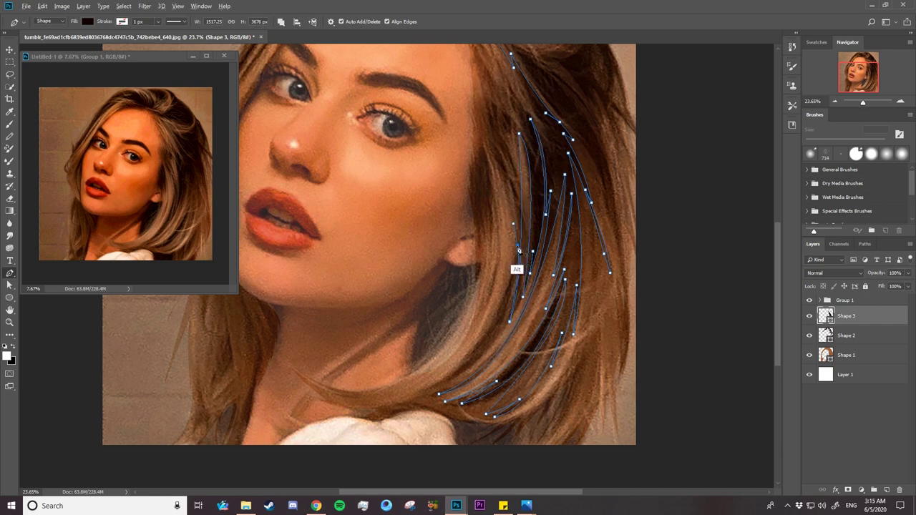
click(363, 432)
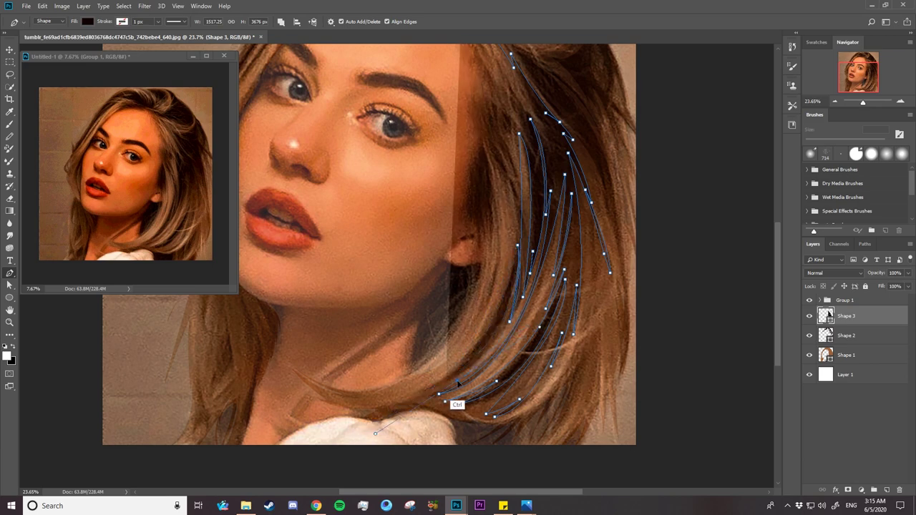
key(ctrl+z)
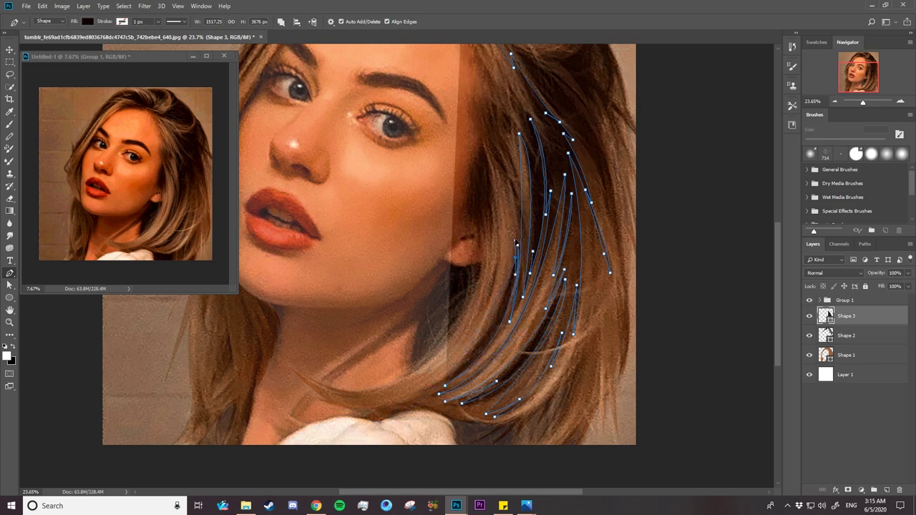
- Outline another strand along the hair, bending its curves and cornering its top end
click(486, 266)
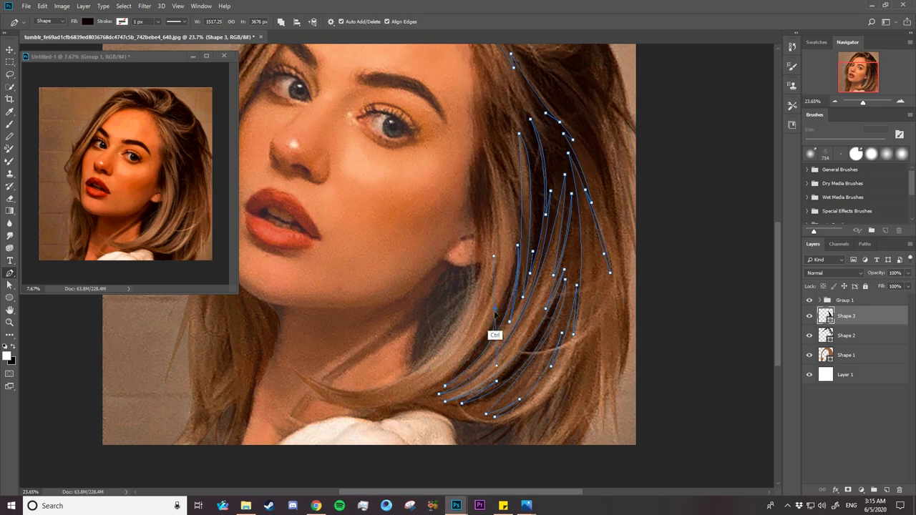
click(487, 318)
drag(489, 379, 480, 342)
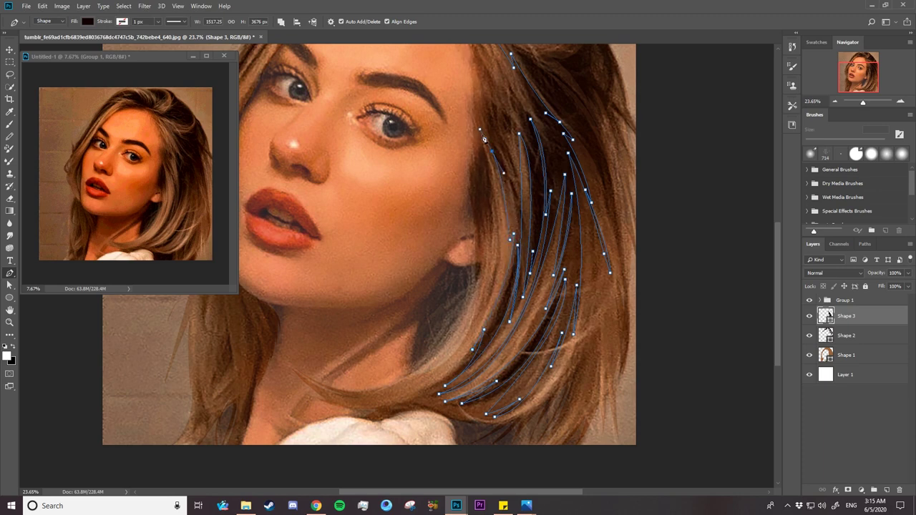
ctrl+click(480, 130)
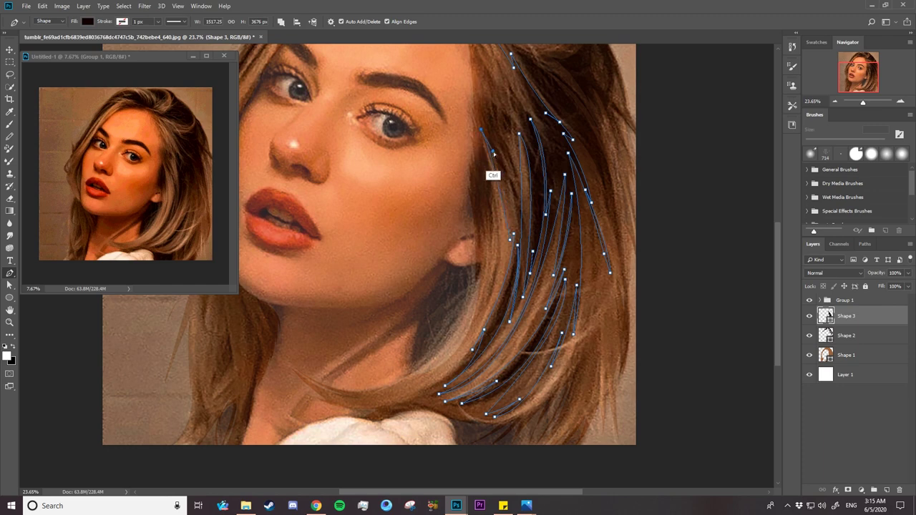
drag(493, 153, 498, 165)
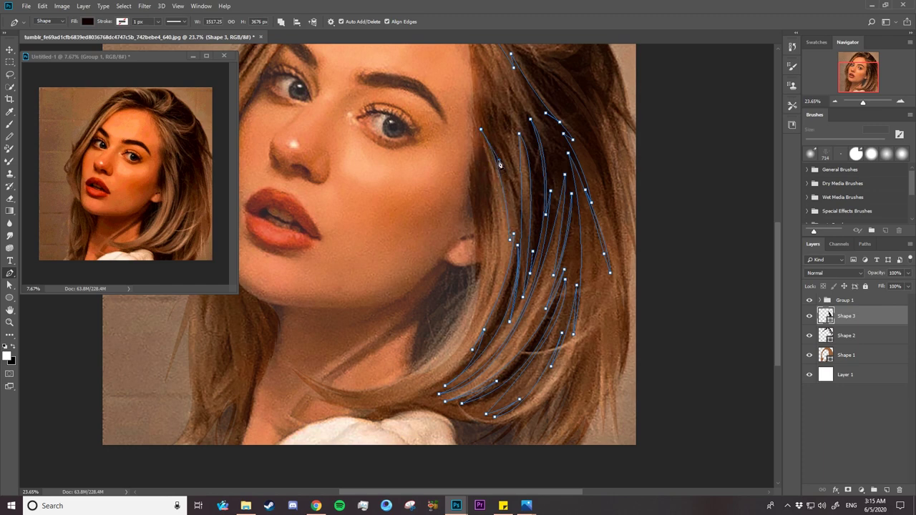
click(499, 163)
alt+click(478, 113)
mouse_move(479, 113)
mouse_down()
mouse_move(491, 125)
mouse_move(480, 121)
mouse_up()
scroll(766, 224, up, 3)
drag(475, 156, 485, 192)
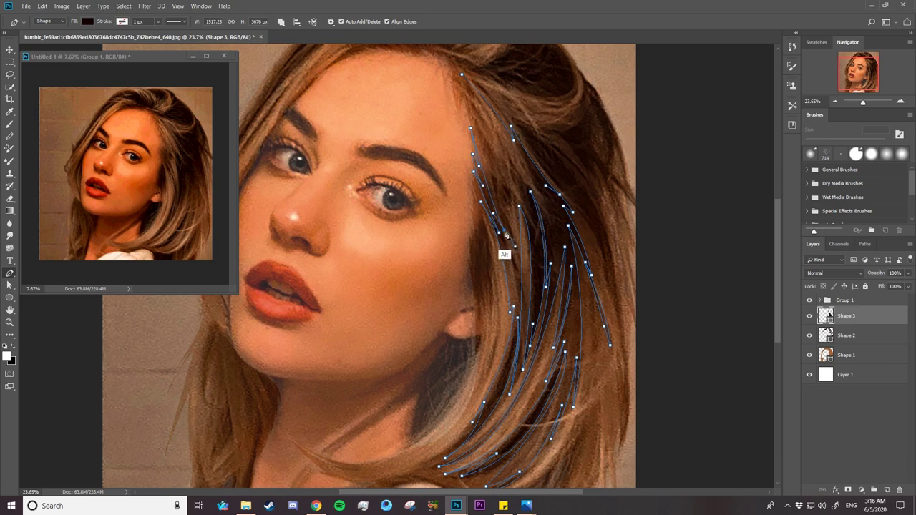
drag(517, 254, 520, 257)
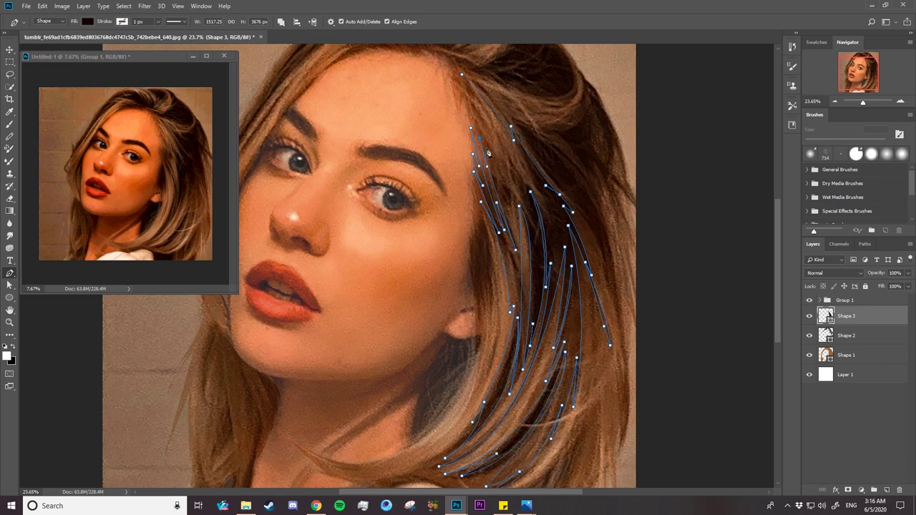
- Add curved anchors near the forehead up to the hairline, replacing two stray anchors
key(z)
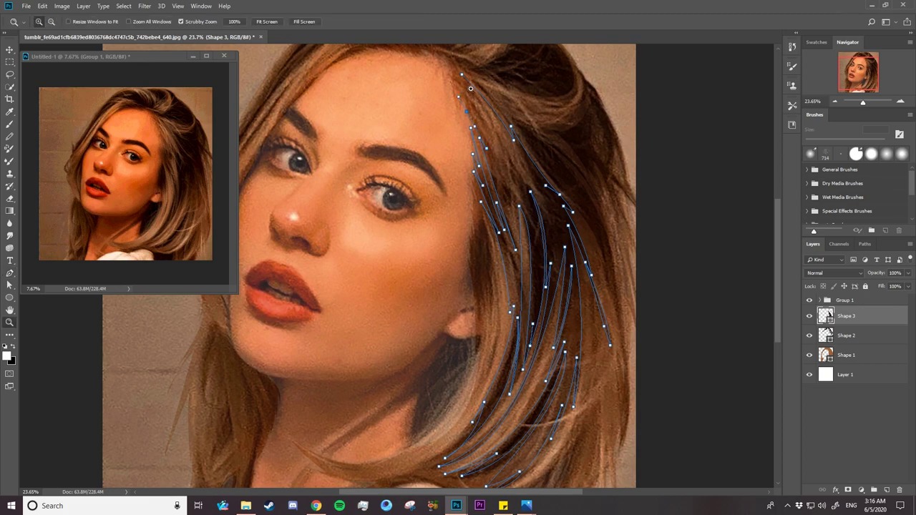
drag(459, 98, 515, 100)
click(9, 271)
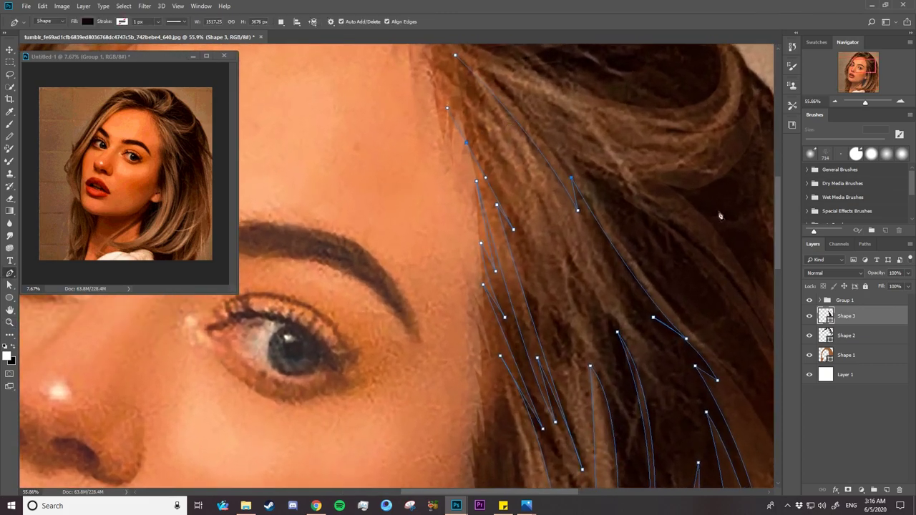
scroll(720, 216, up, 2)
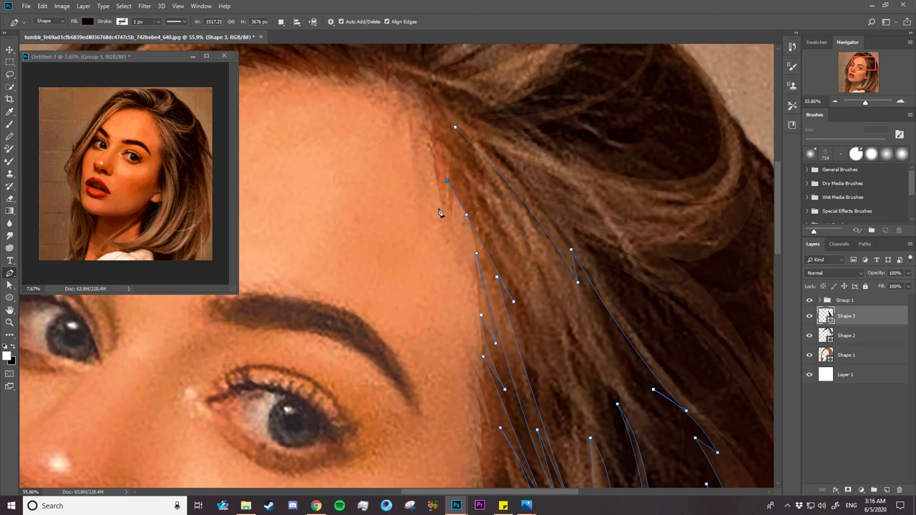
drag(466, 214, 470, 227)
key(ctrl+z)
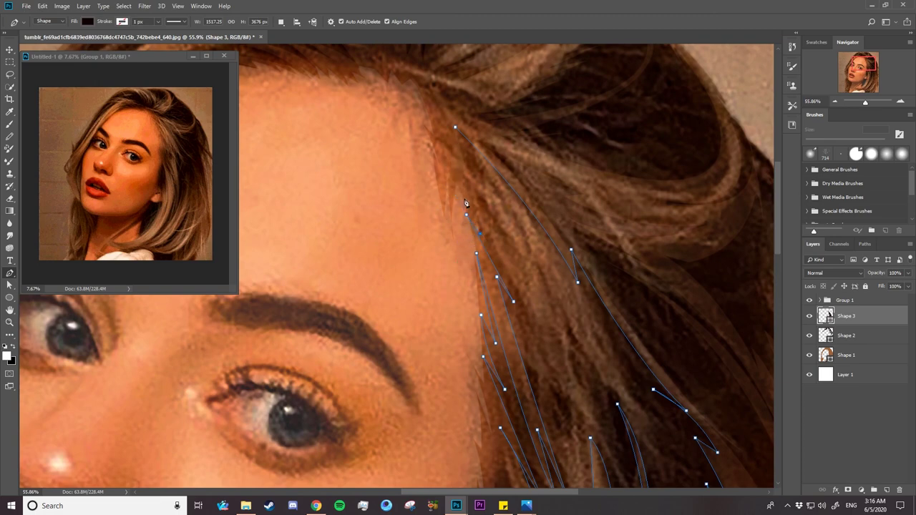
key(ctrl+z)
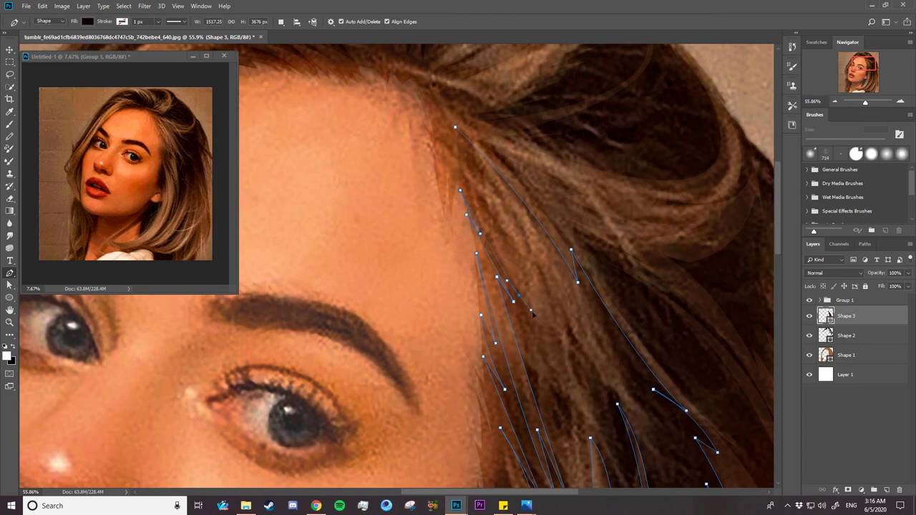
drag(531, 313, 523, 302)
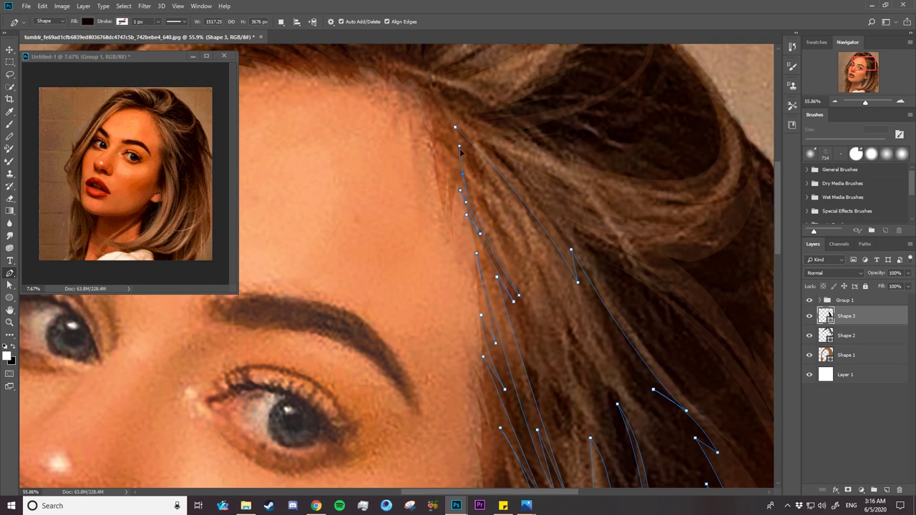
drag(460, 149, 464, 177)
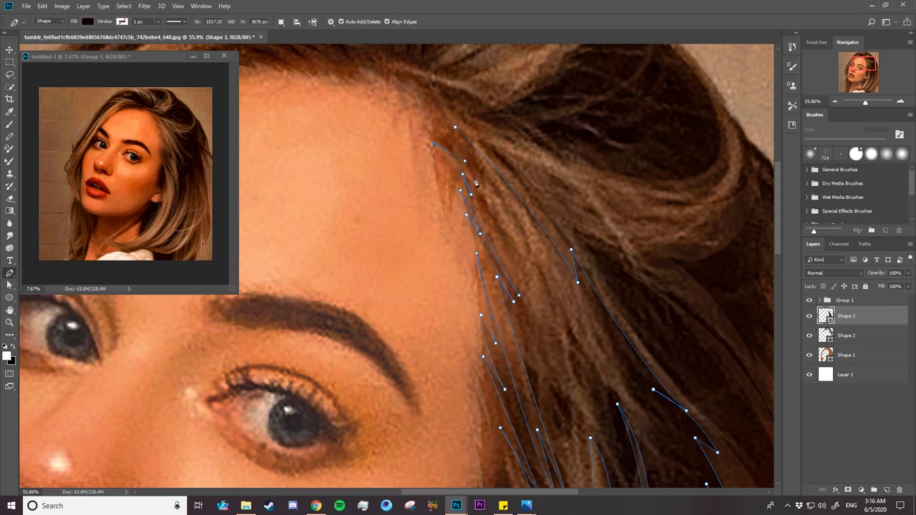
alt+click(465, 172)
drag(435, 139, 462, 156)
alt+drag(423, 112, 444, 138)
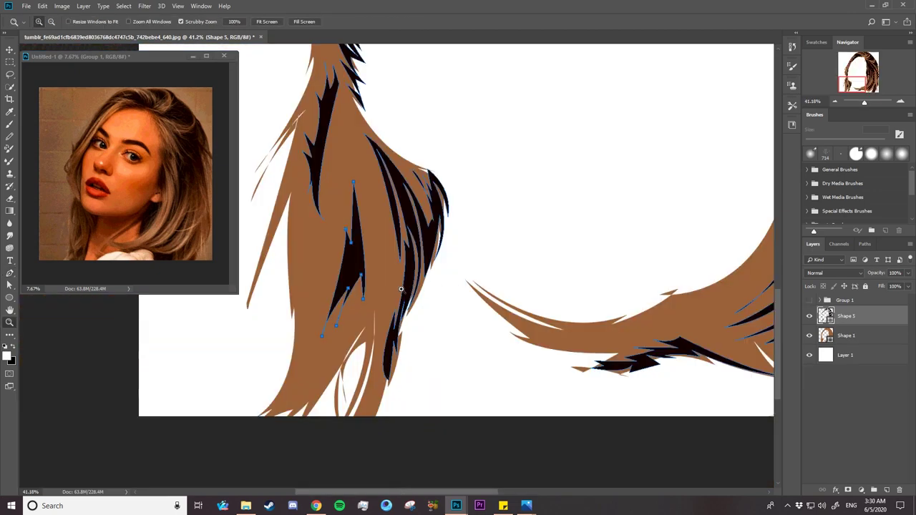
- Add a white layer mask to the Shape 5 hair layer
mouse_move(409, 317)
mouse_down()
mouse_move(348, 333)
mouse_move(354, 346)
mouse_up()
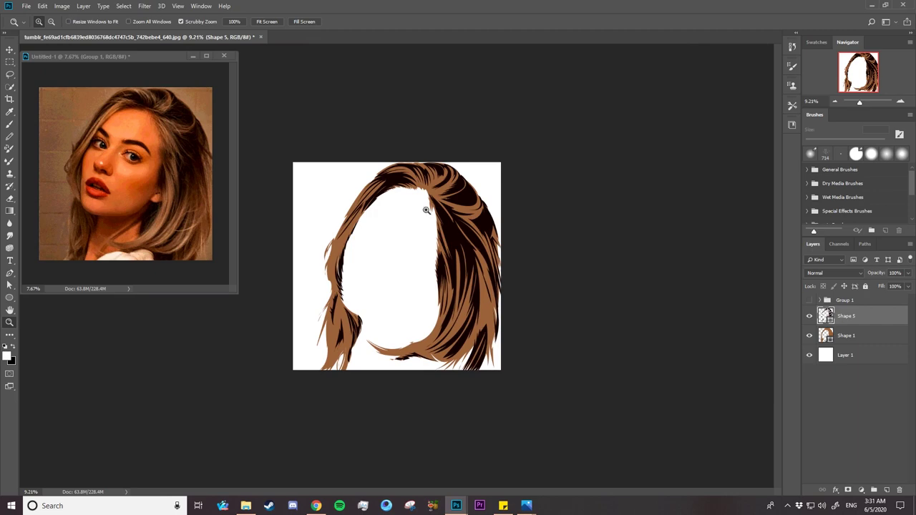
drag(447, 212, 470, 215)
drag(476, 153, 501, 166)
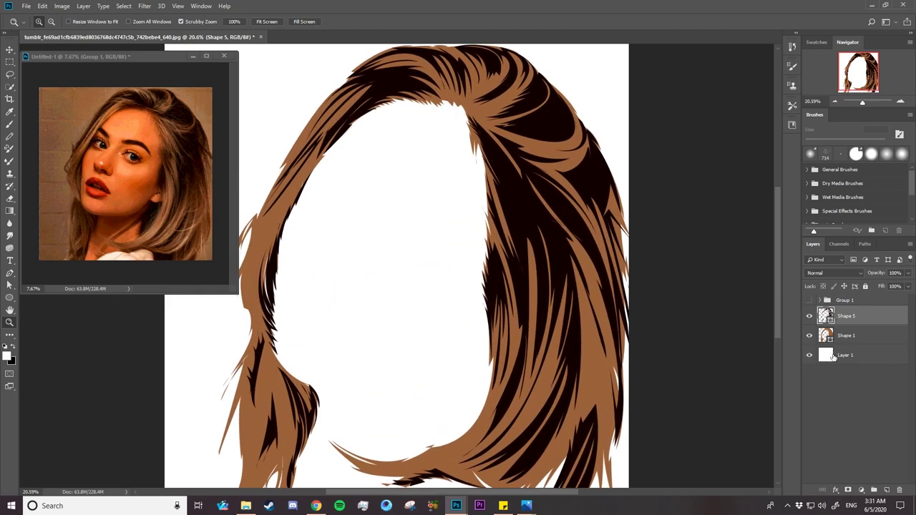
click(848, 490)
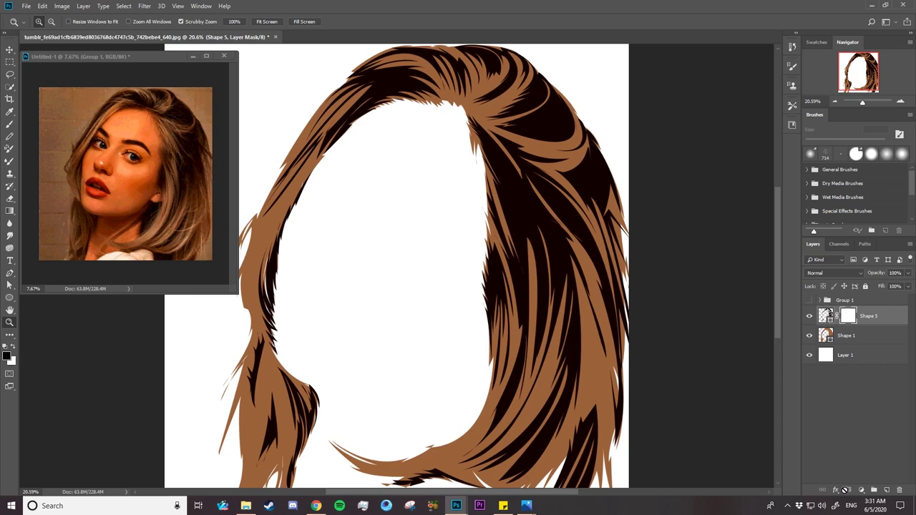
- Choose a soft round 714 px brush at 1% hardness and check its Transfer settings
click(11, 125)
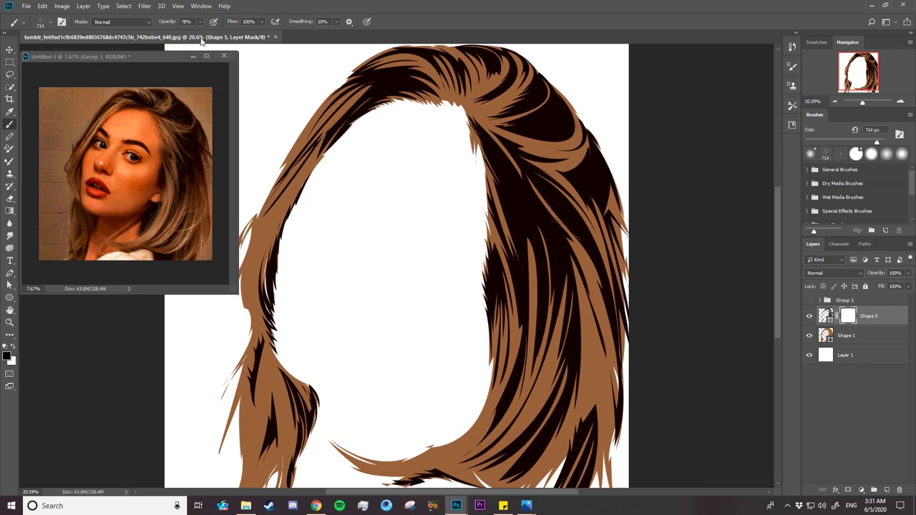
right_click(532, 156)
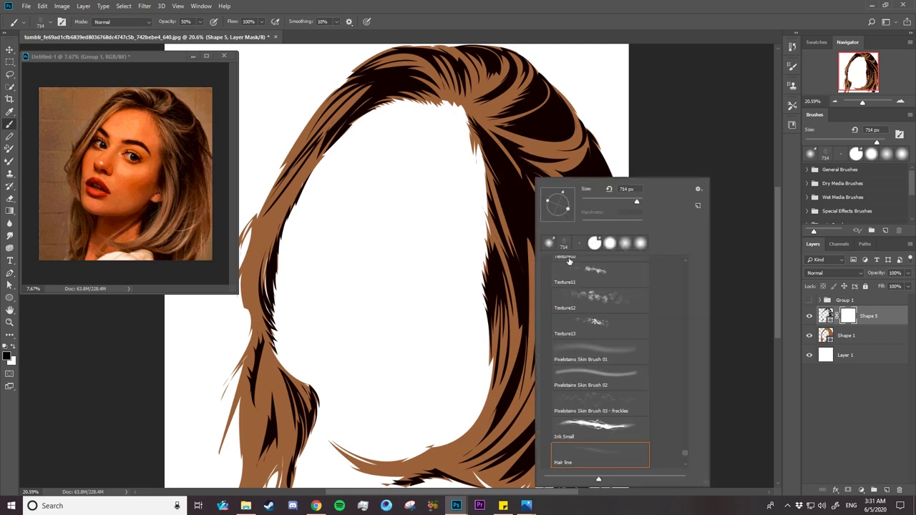
click(625, 243)
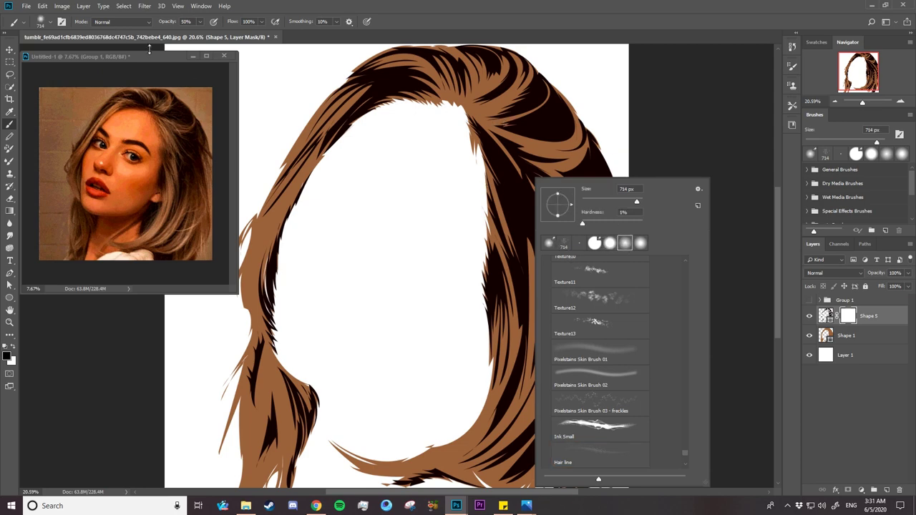
click(66, 26)
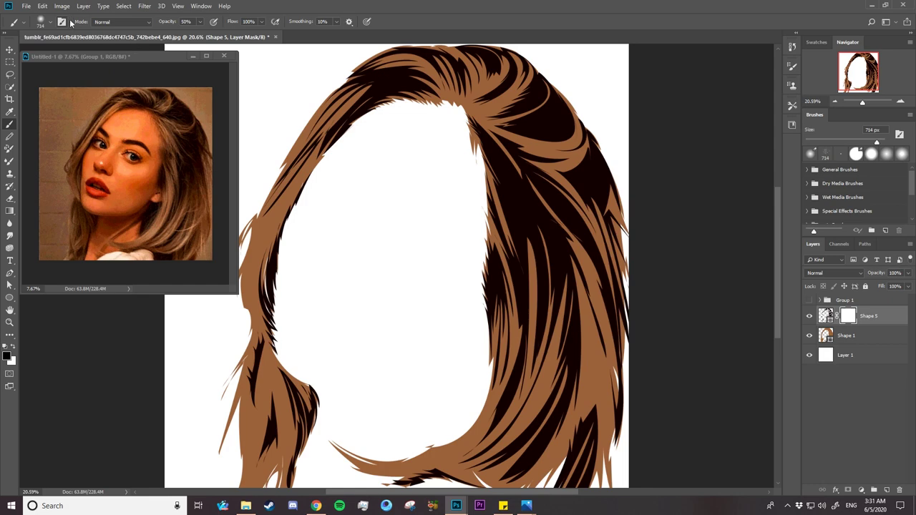
click(62, 22)
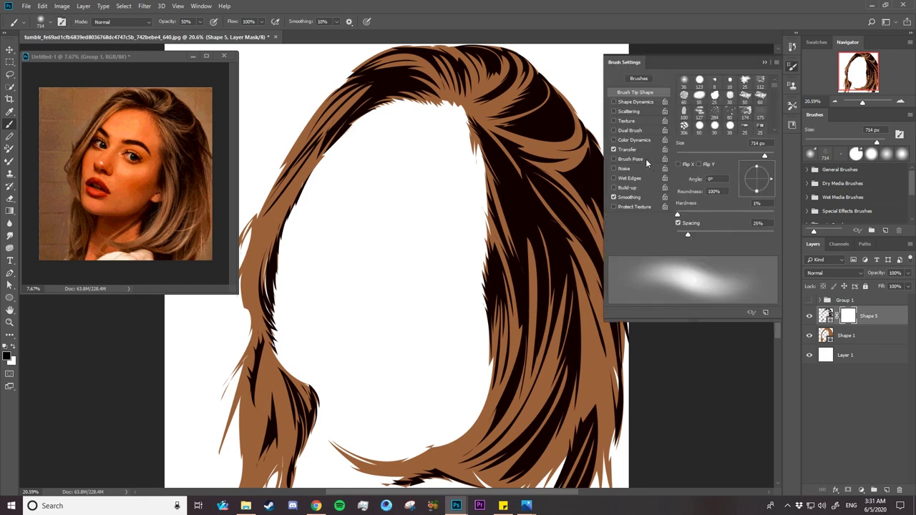
click(628, 150)
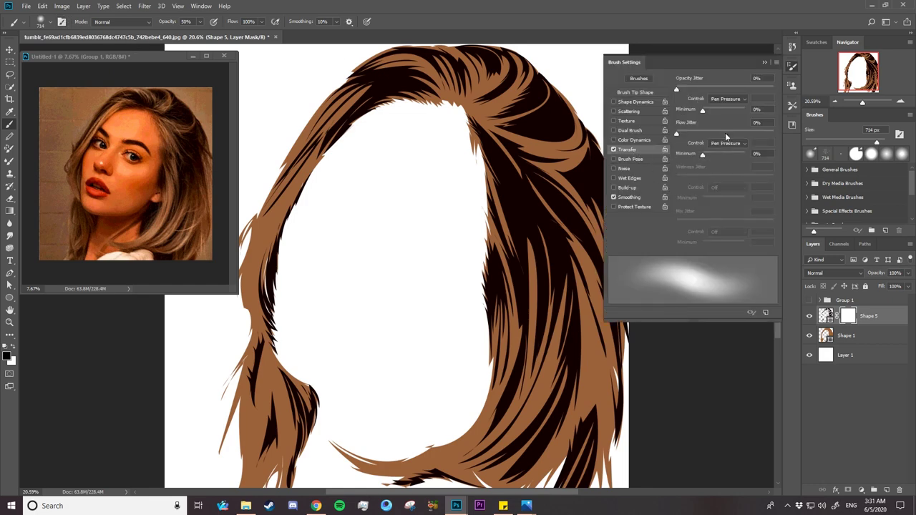
click(763, 60)
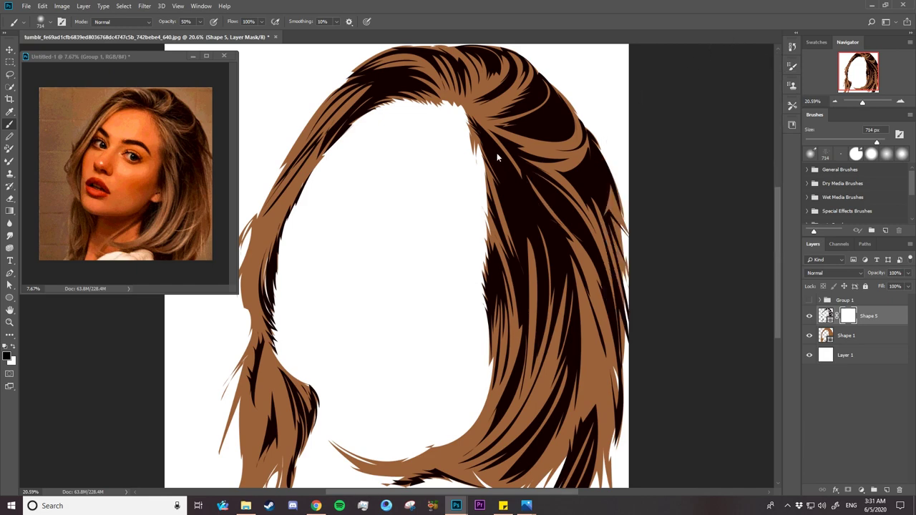
key(z)
drag(527, 168, 576, 174)
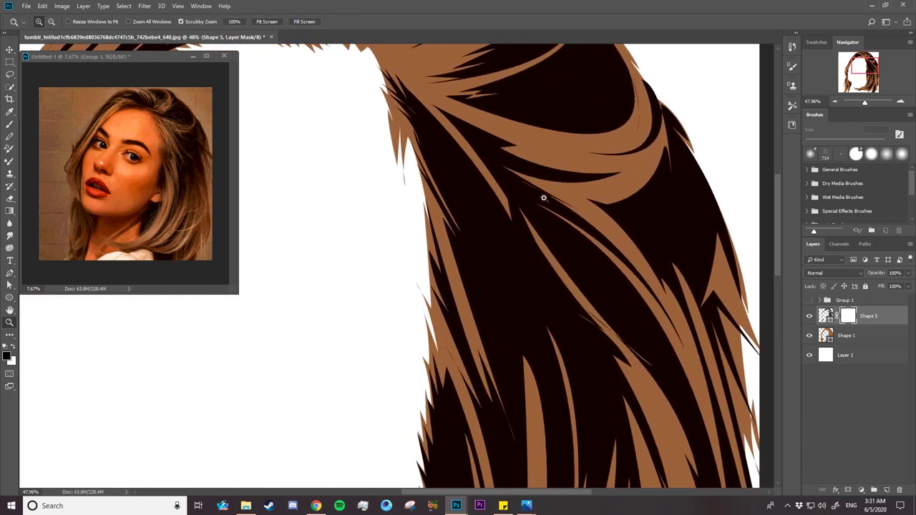
- Set the brush size to 152 px and undo the stray mask stroke
key(b)
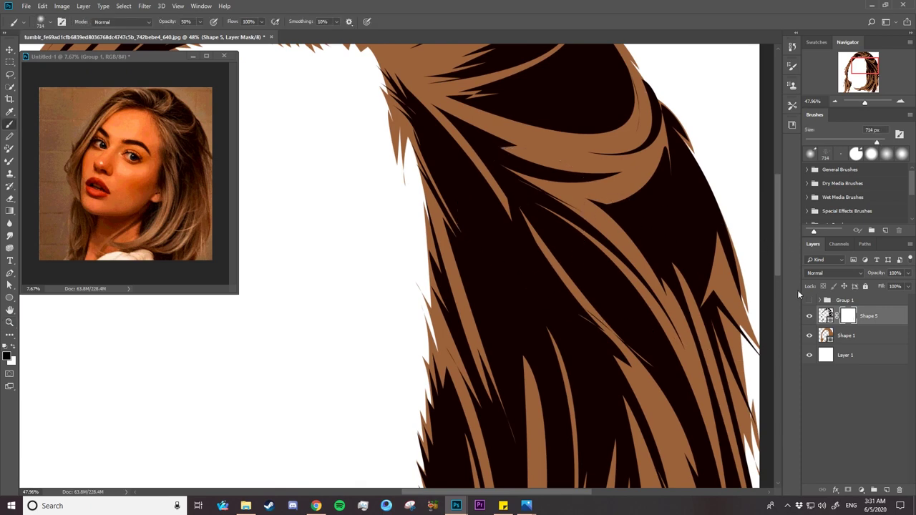
right_click(545, 175)
click(594, 189)
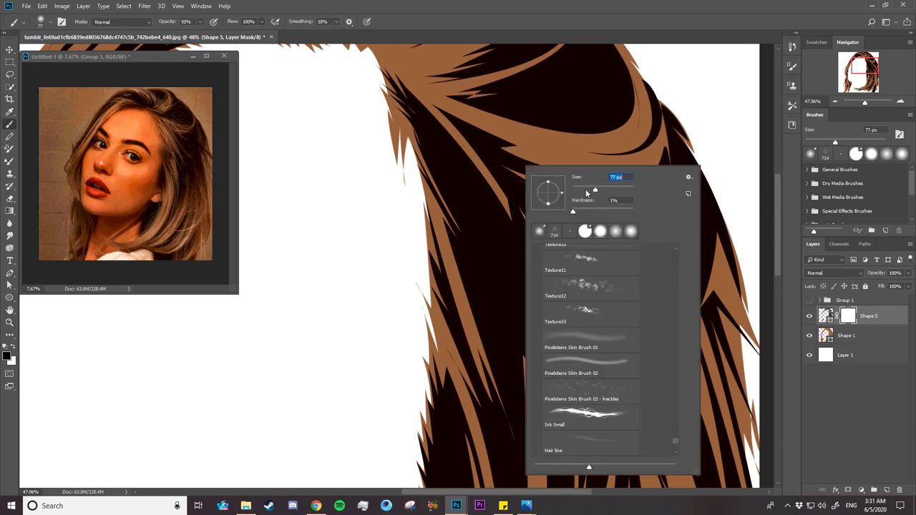
click(611, 190)
click(426, 94)
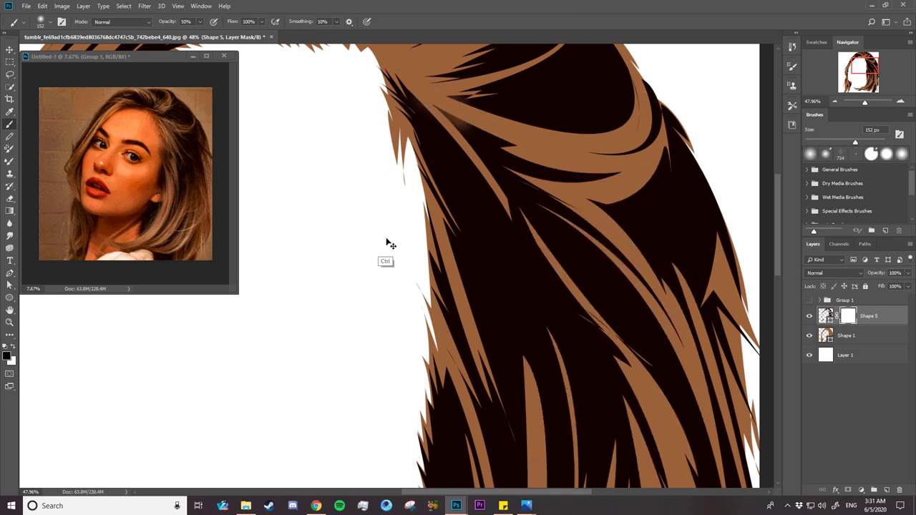
key(ctrl+z)
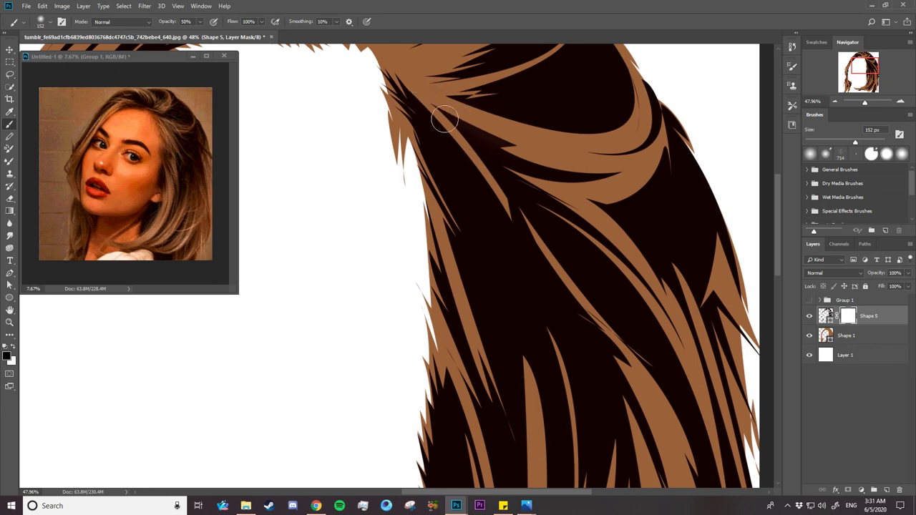
- Paint the mask along the crown and light strands so they fade into the dark brown
drag(414, 122, 366, 60)
drag(418, 137, 383, 57)
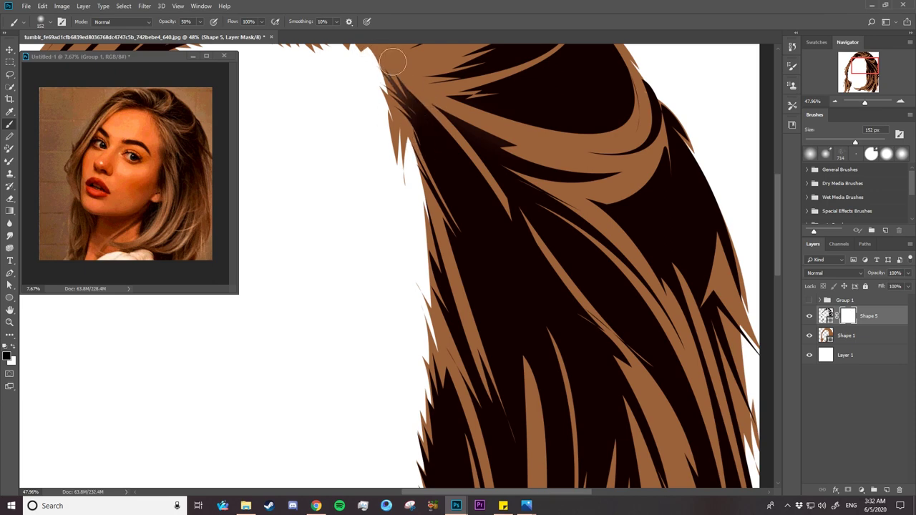
drag(376, 81, 372, 79)
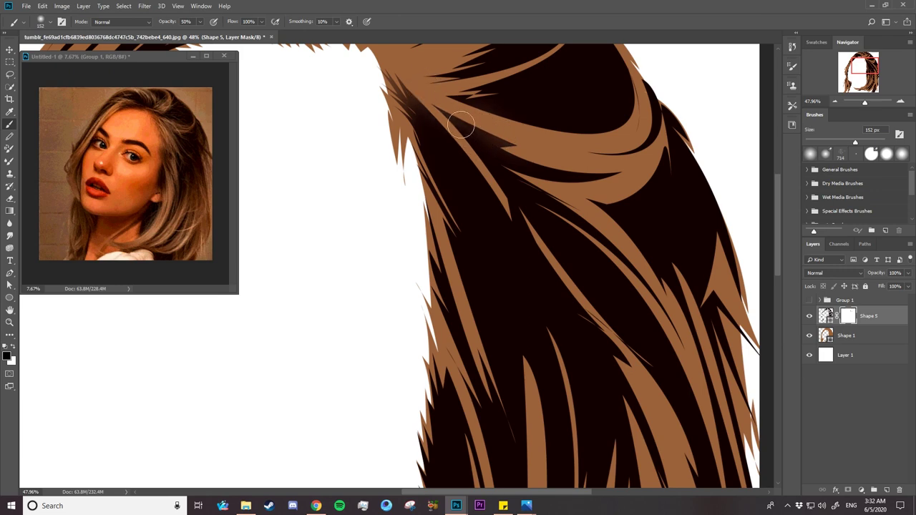
drag(462, 126, 468, 153)
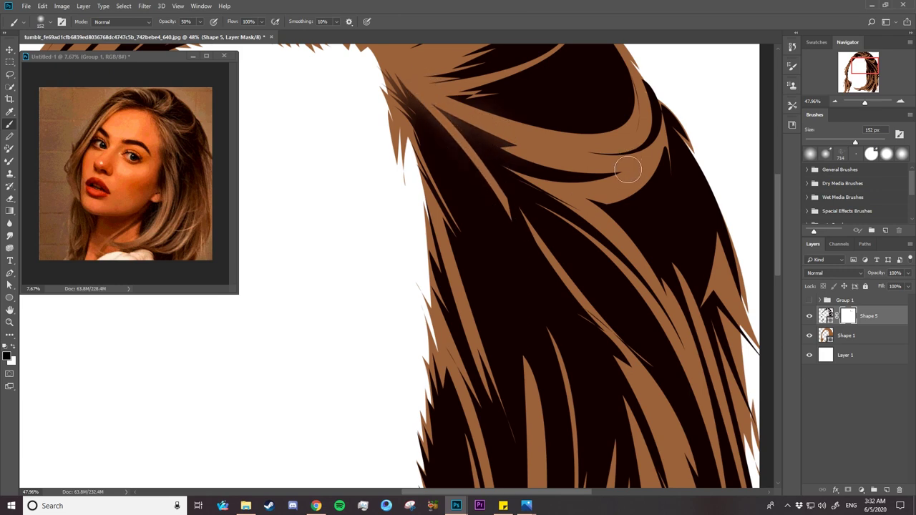
drag(630, 174, 637, 170)
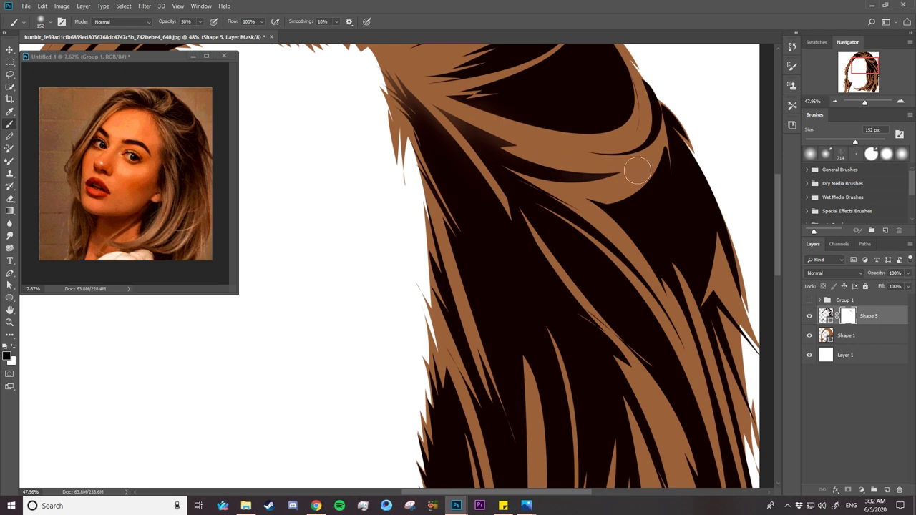
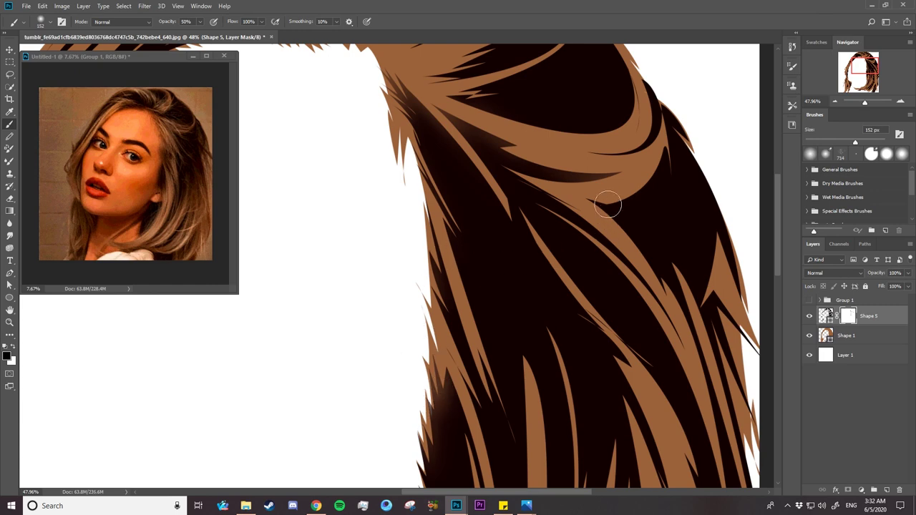
- Brush faint 50% soft shading on Shape 5's mask over the upper hair strands, then zoom out
mouse_move(603, 196)
mouse_down()
mouse_move(623, 225)
mouse_move(571, 190)
mouse_move(625, 206)
mouse_up()
mouse_move(654, 131)
mouse_down()
mouse_move(654, 188)
mouse_move(660, 115)
mouse_move(571, 148)
mouse_up()
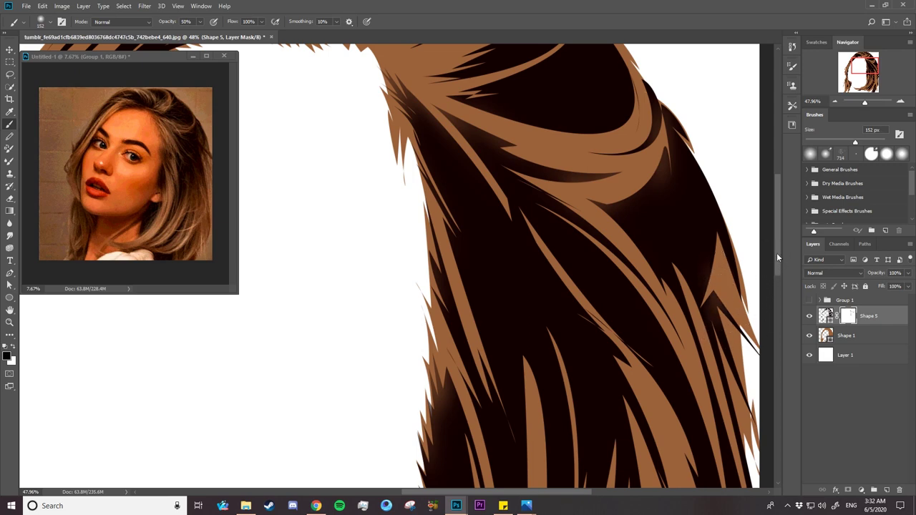
mouse_move(776, 254)
mouse_down()
mouse_move(775, 234)
mouse_move(712, 213)
mouse_up()
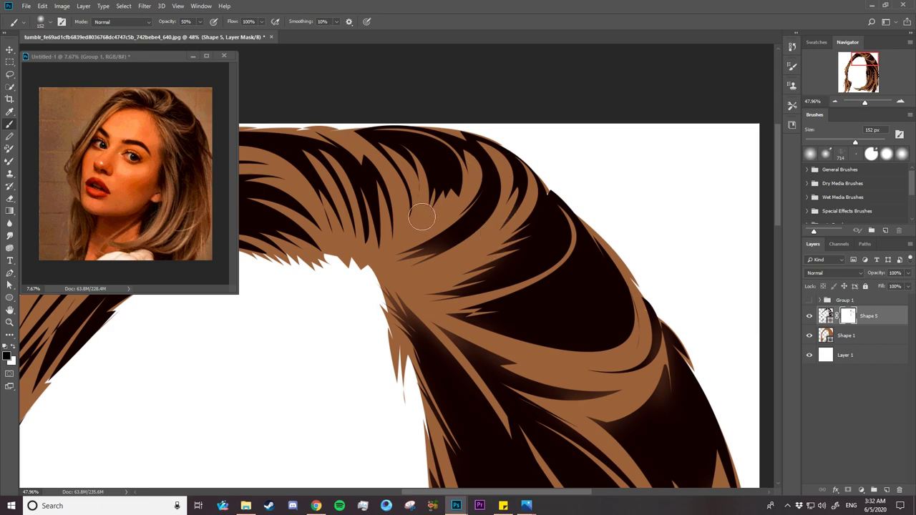
drag(450, 198, 453, 148)
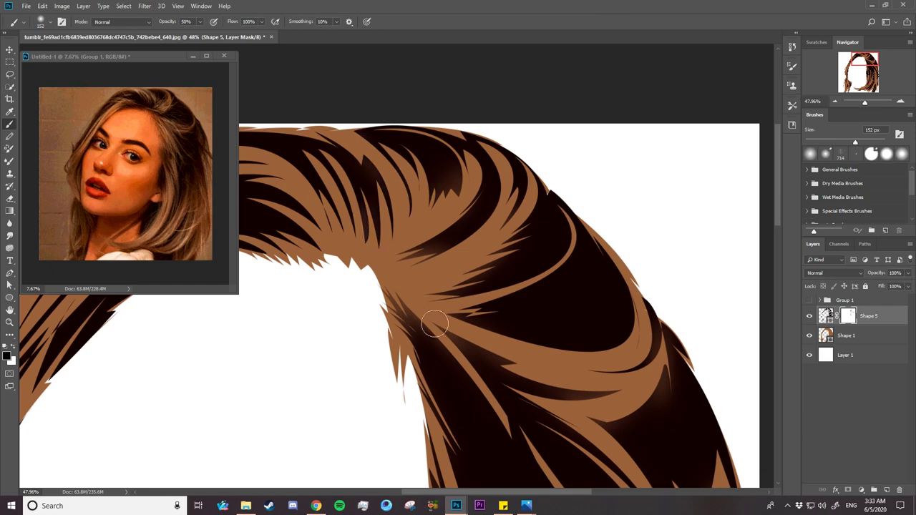
key(z)
drag(495, 302, 437, 300)
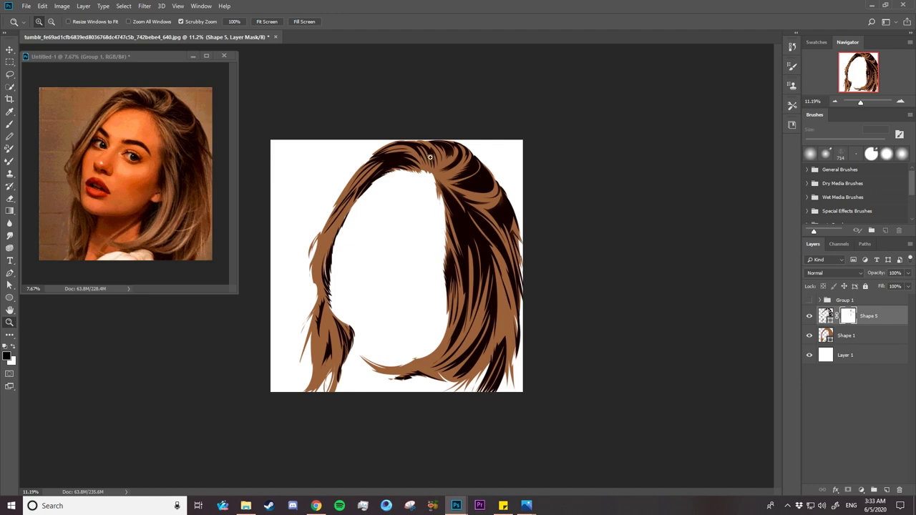
- Soften the crown and the left hair edge beside the face on Shape 5's mask
drag(430, 157, 460, 182)
drag(470, 128, 482, 141)
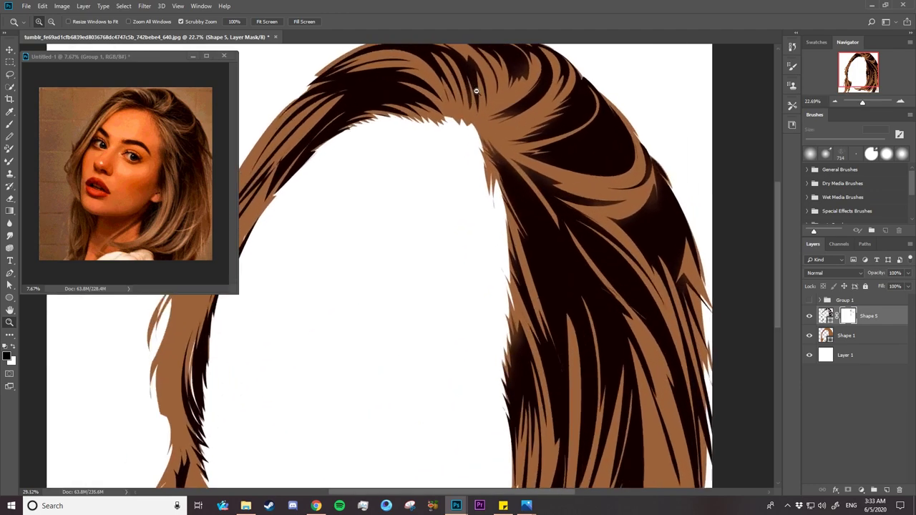
key(b)
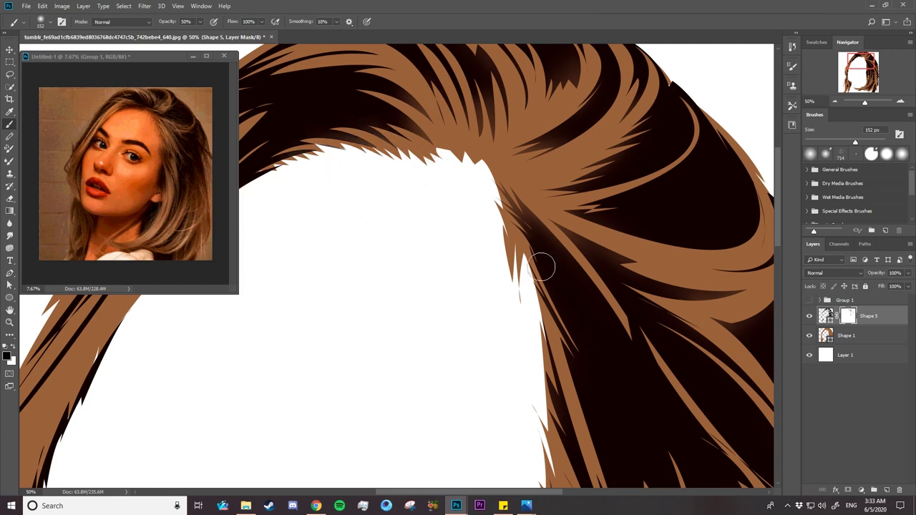
key(z)
drag(497, 239, 444, 248)
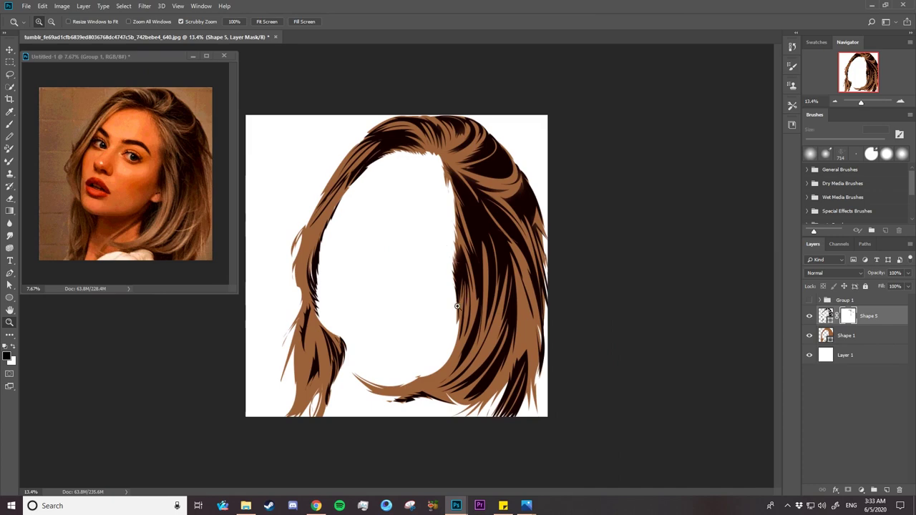
mouse_move(361, 349)
mouse_down()
mouse_move(321, 279)
mouse_move(354, 291)
mouse_up()
key(b)
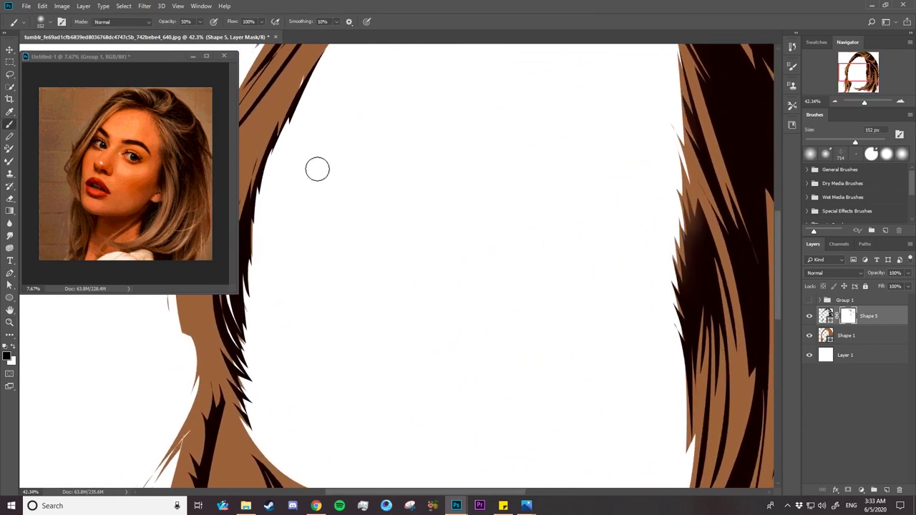
drag(283, 102, 255, 198)
key(z)
mouse_move(383, 350)
mouse_down()
mouse_move(357, 327)
mouse_move(337, 337)
mouse_up()
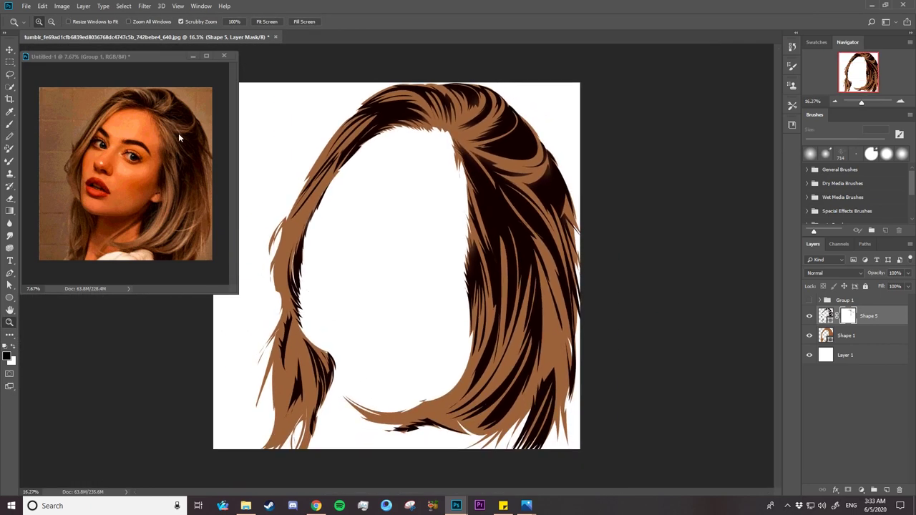
mouse_move(178, 133)
mouse_down()
mouse_move(229, 134)
mouse_move(157, 179)
mouse_up()
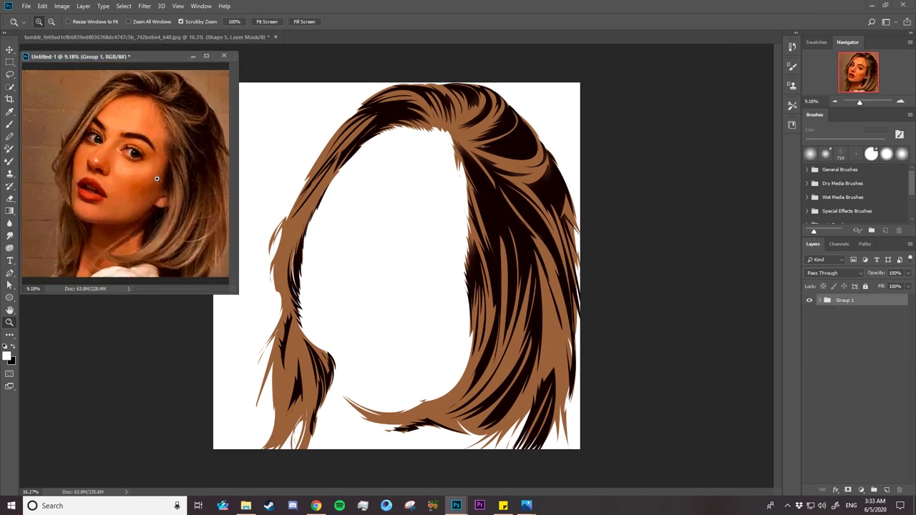
- Expand Group 1 and hide Layer 0 copy 2 and Layer 0 copy
click(820, 302)
click(809, 316)
click(809, 336)
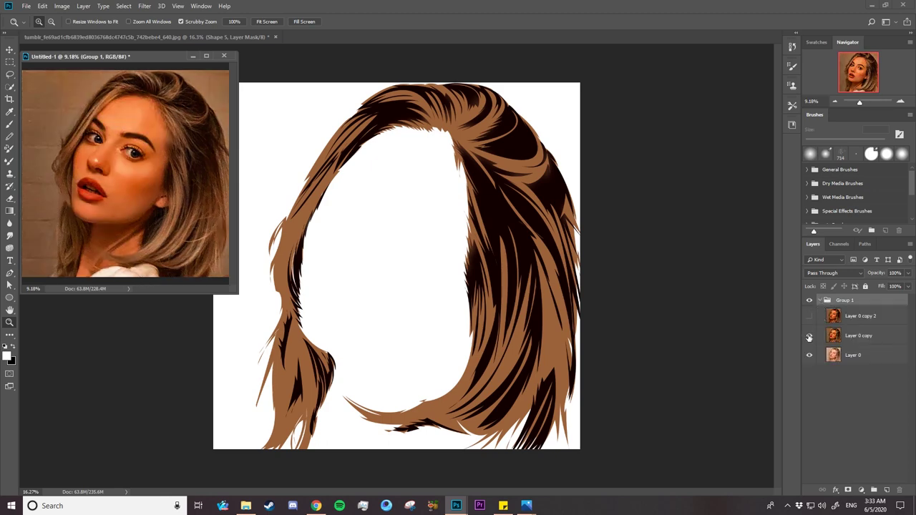
click(809, 336)
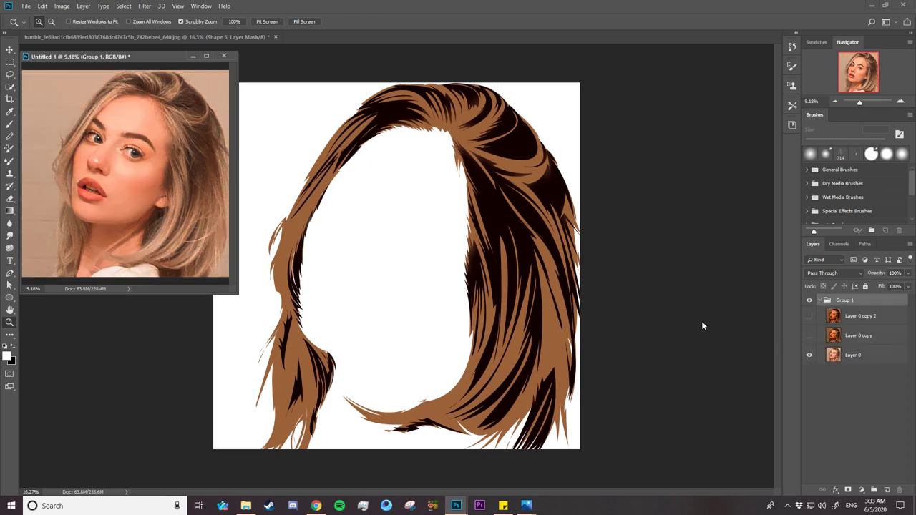
- Zoom around the reference head and ear, then onto the drawing's lower hair
drag(451, 189, 485, 193)
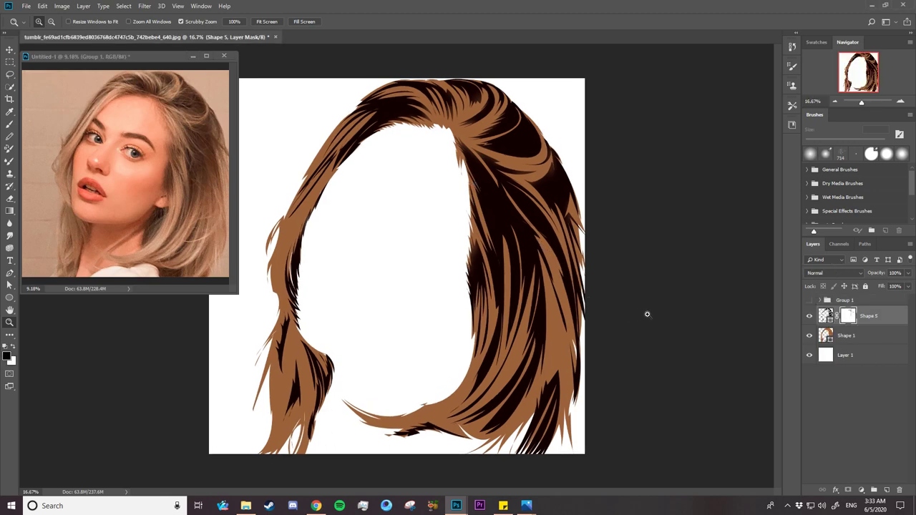
key(ctrl+plus)
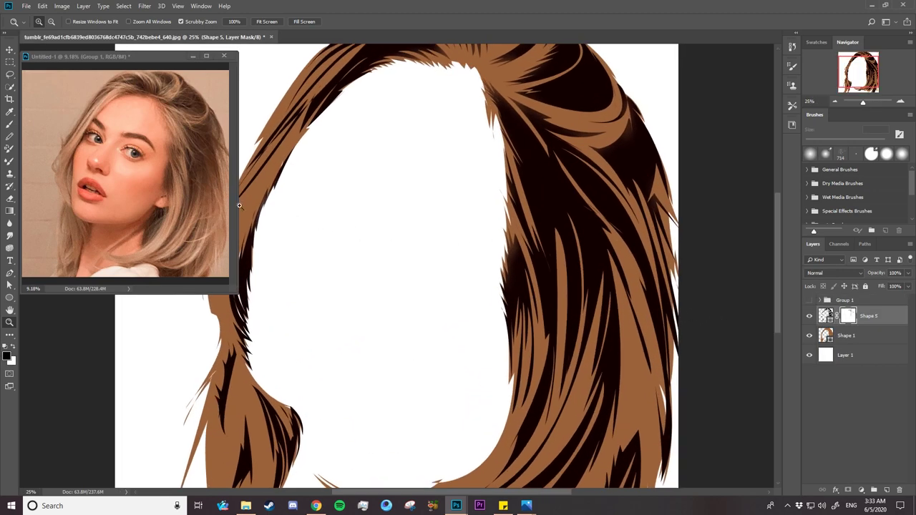
drag(176, 91, 175, 155)
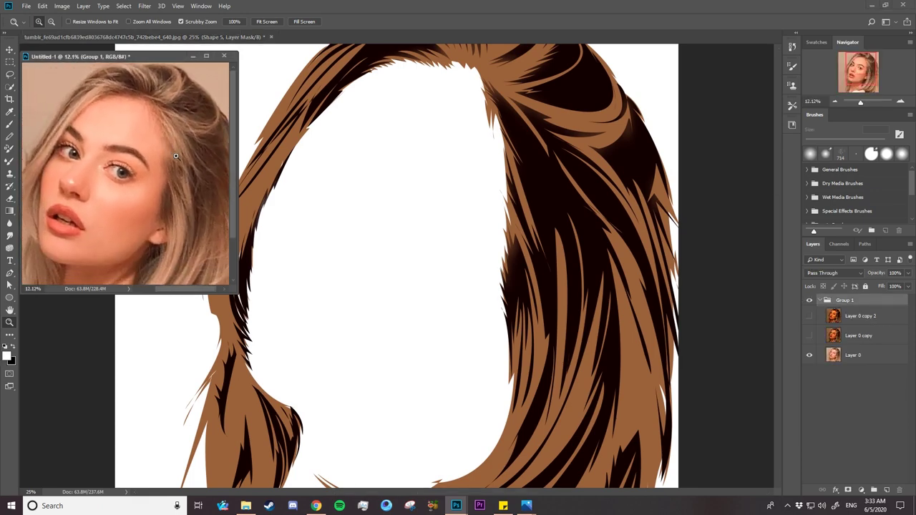
drag(191, 201, 166, 217)
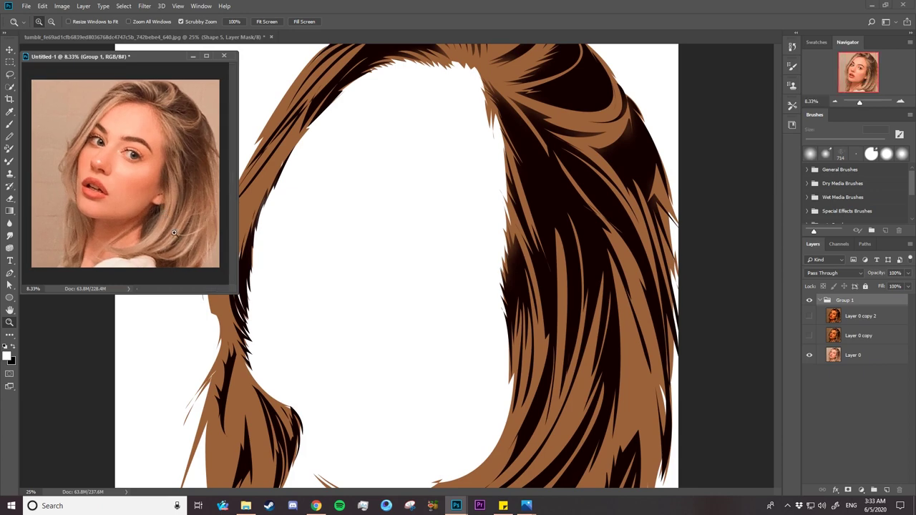
mouse_move(216, 256)
mouse_down()
mouse_move(214, 247)
mouse_move(164, 247)
mouse_up()
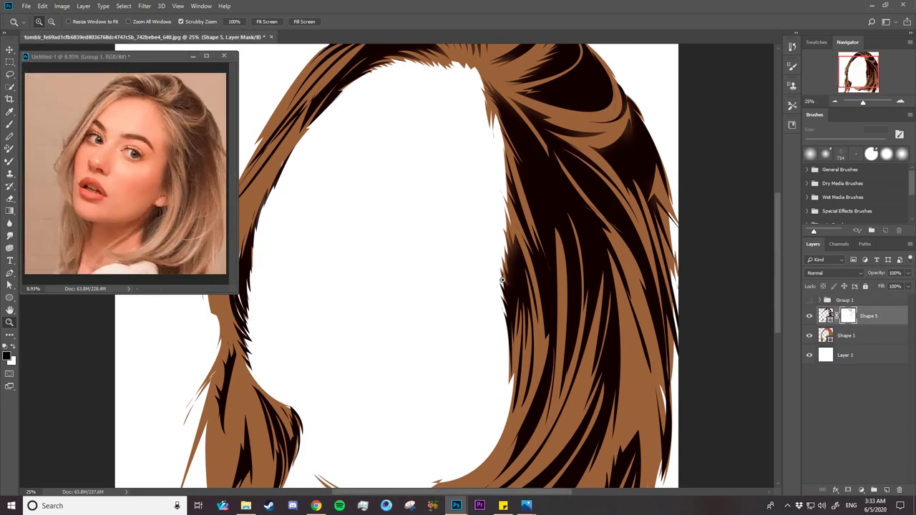
drag(521, 281, 491, 287)
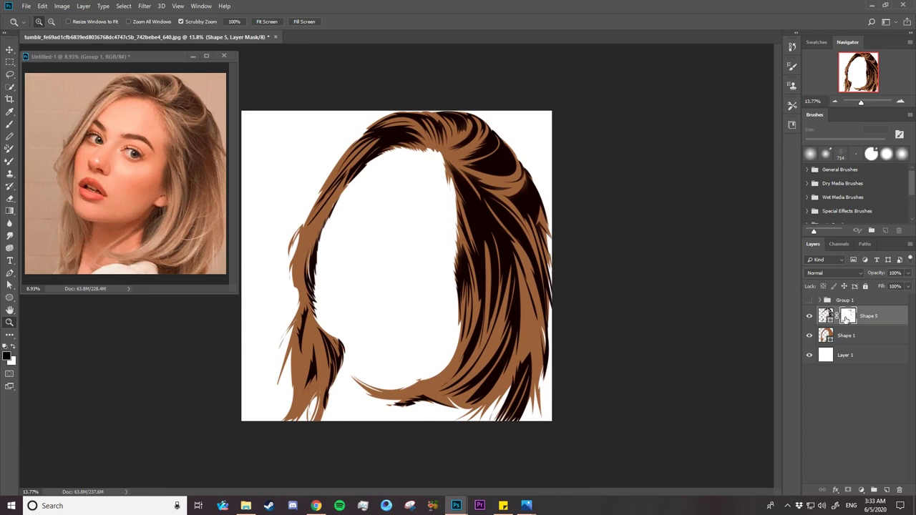
drag(386, 372, 436, 372)
- Softly shade the lower and right hair edges on Shape 5's mask, then zoom out
key(b)
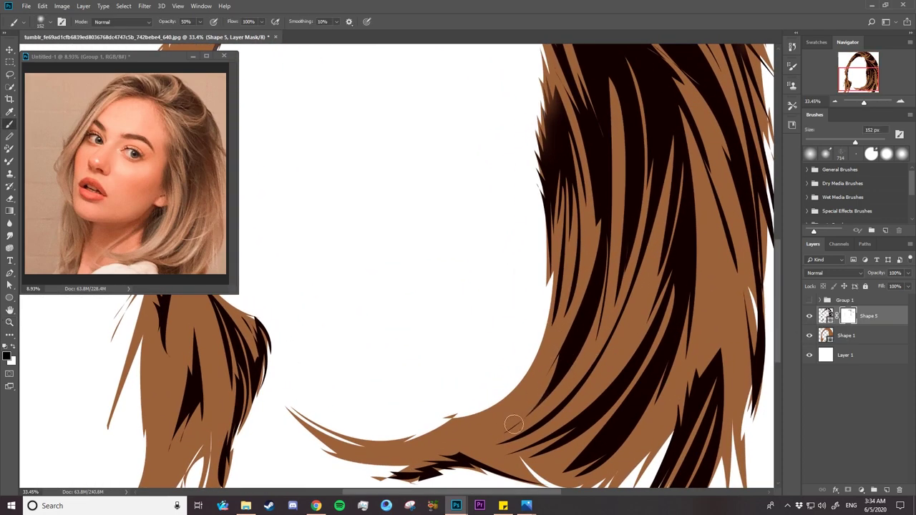
drag(514, 425, 527, 388)
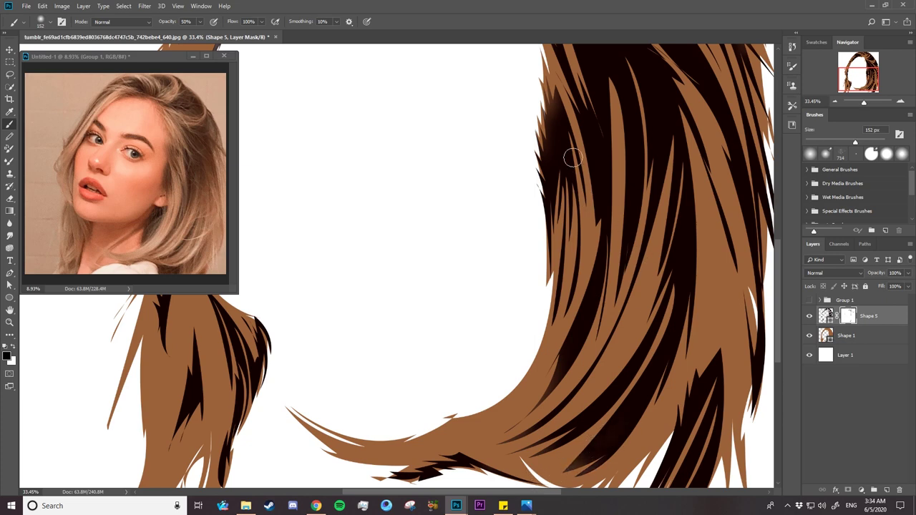
drag(583, 183, 562, 127)
key(z)
drag(576, 299, 531, 306)
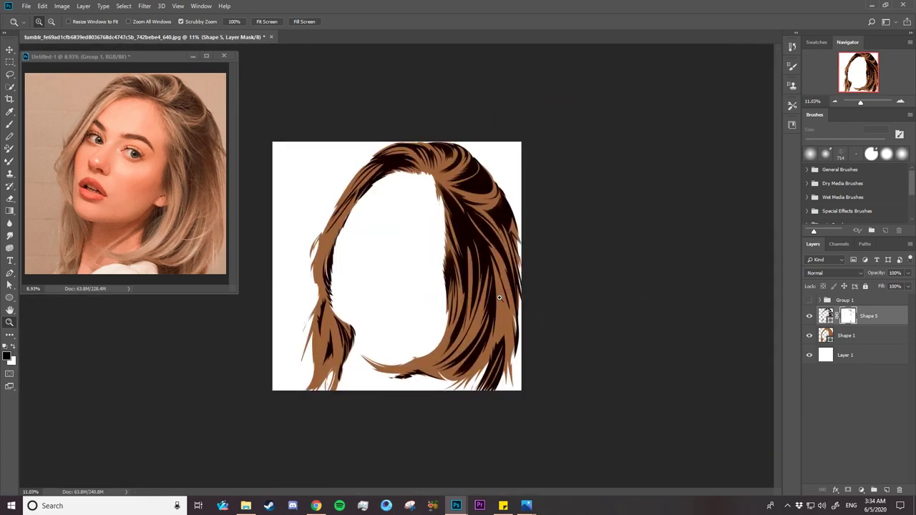
drag(458, 215, 771, 301)
- Show Group 1 with Layer 0's natural-toned photo turned on, then collapse the group
click(809, 302)
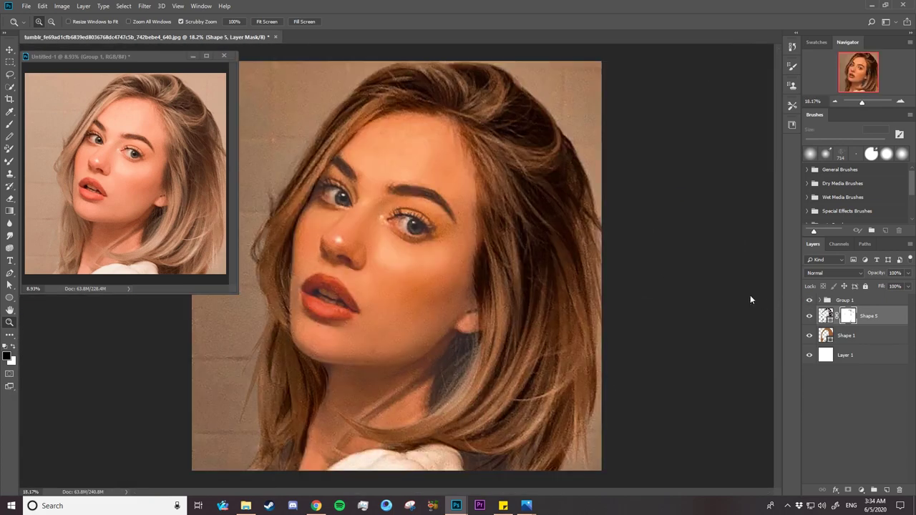
drag(462, 72, 539, 147)
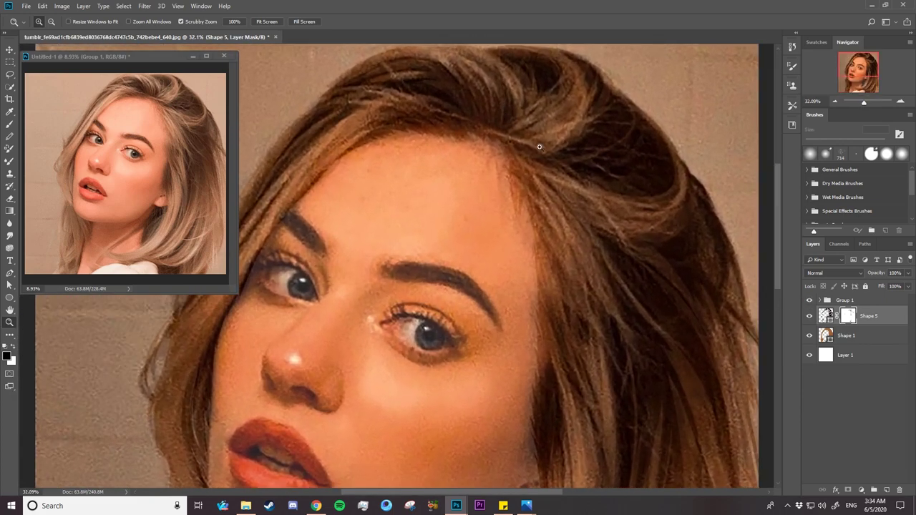
click(819, 300)
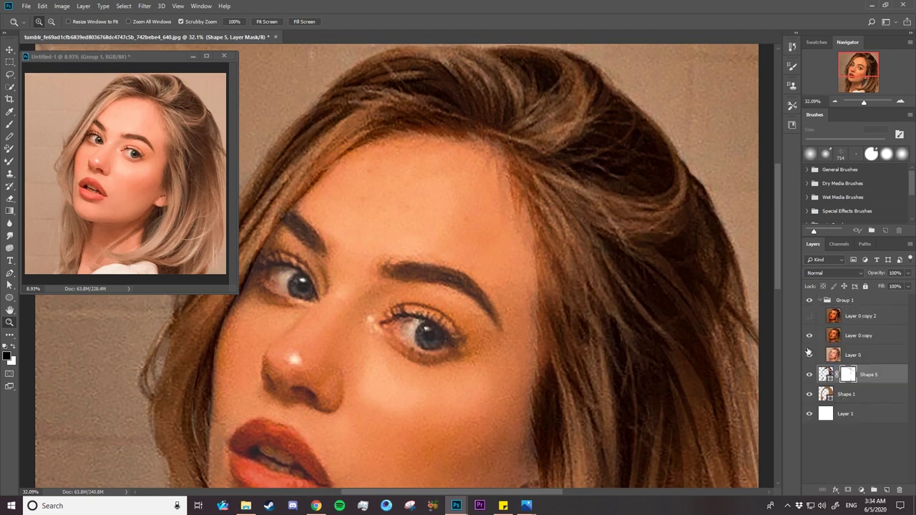
click(809, 346)
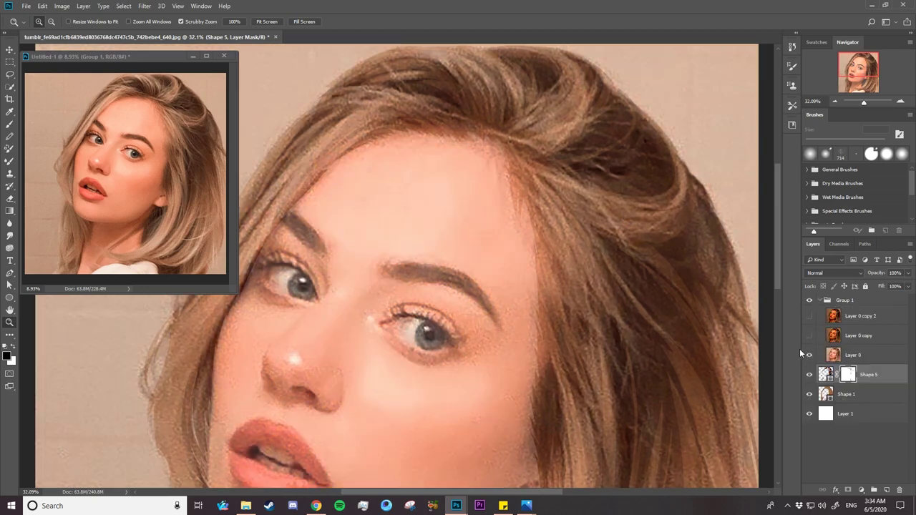
click(819, 300)
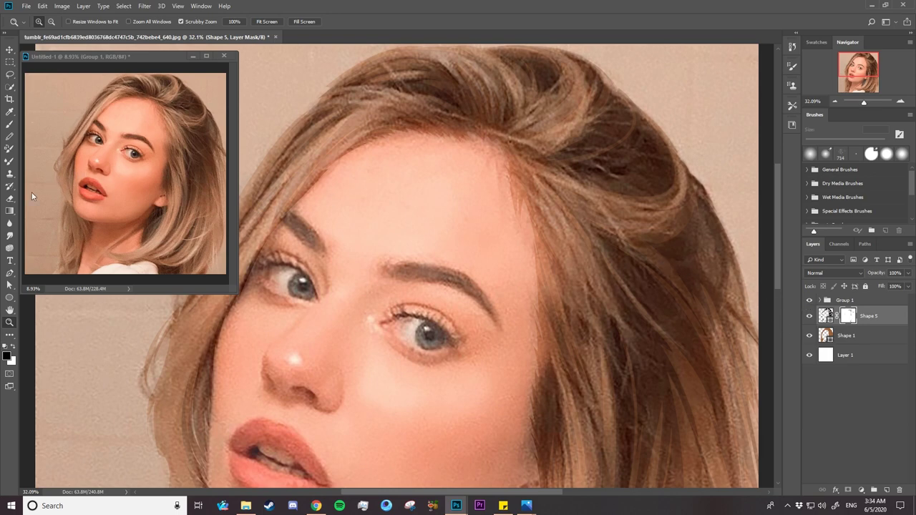
- Select the Pen tool, check Path Operations, and undo a stray anchor
click(10, 274)
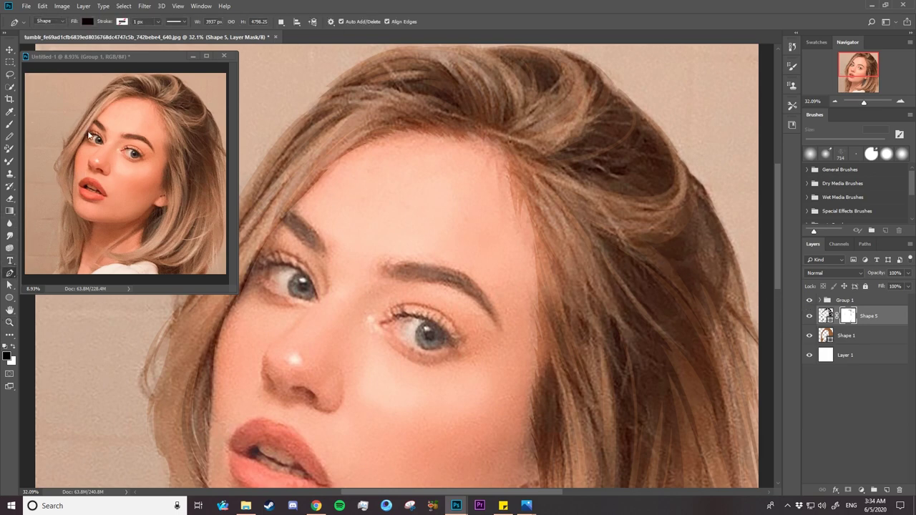
click(281, 22)
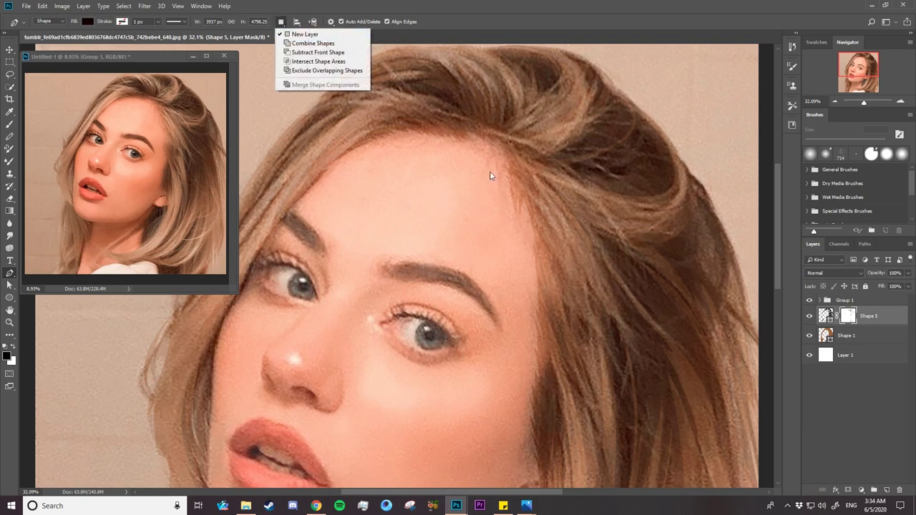
click(556, 147)
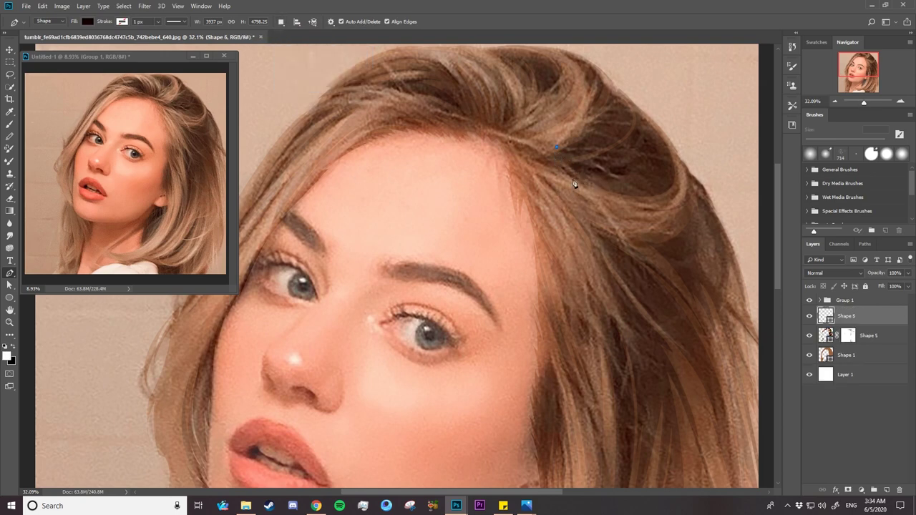
key(ctrl+z)
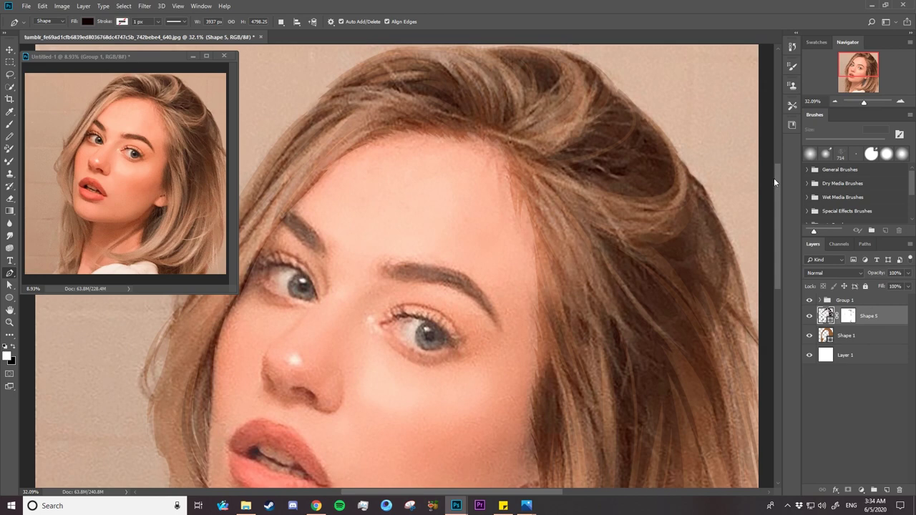
scroll(774, 179, up, 3)
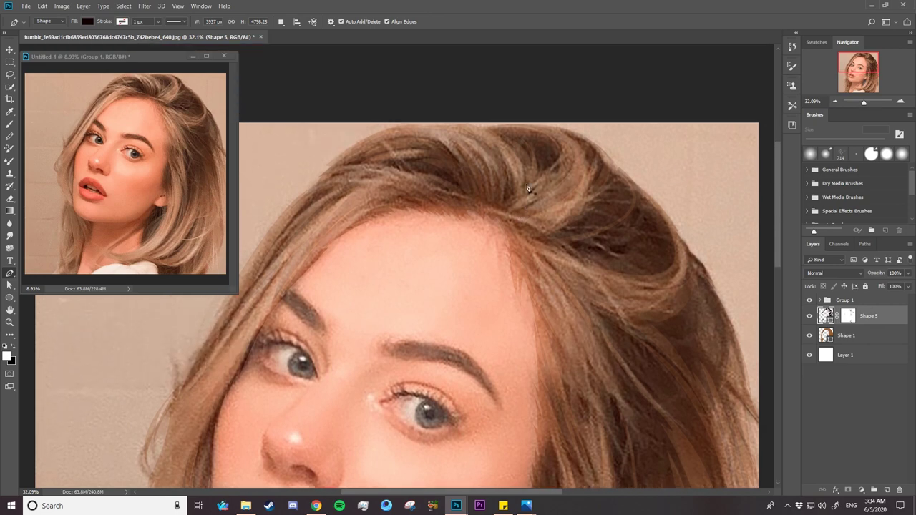
- Trace the first curled strand on Shape 6 at the right of the crown
click(532, 126)
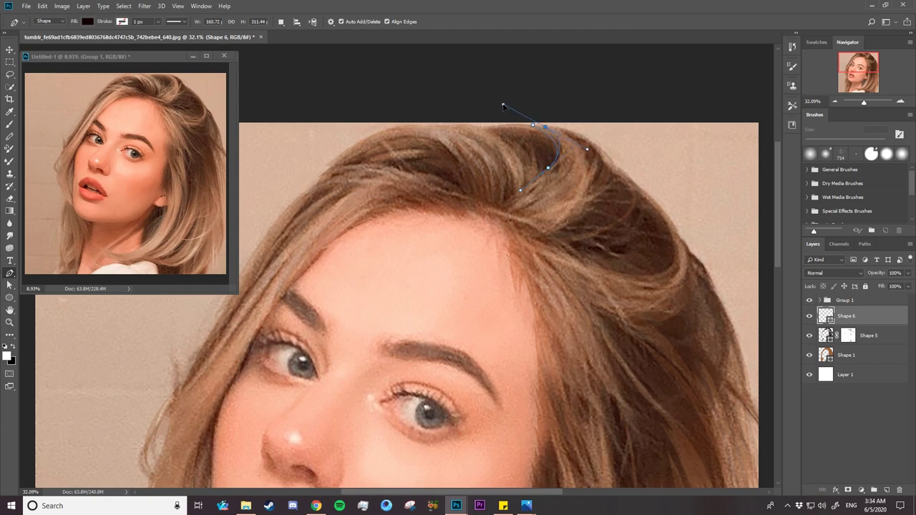
click(549, 166)
mouse_move(532, 126)
mouse_down()
mouse_move(541, 133)
mouse_move(491, 100)
mouse_up()
drag(520, 127, 535, 129)
alt+click(535, 129)
drag(591, 206, 587, 170)
drag(528, 114, 557, 127)
drag(582, 216, 595, 165)
key(ctrl+z)
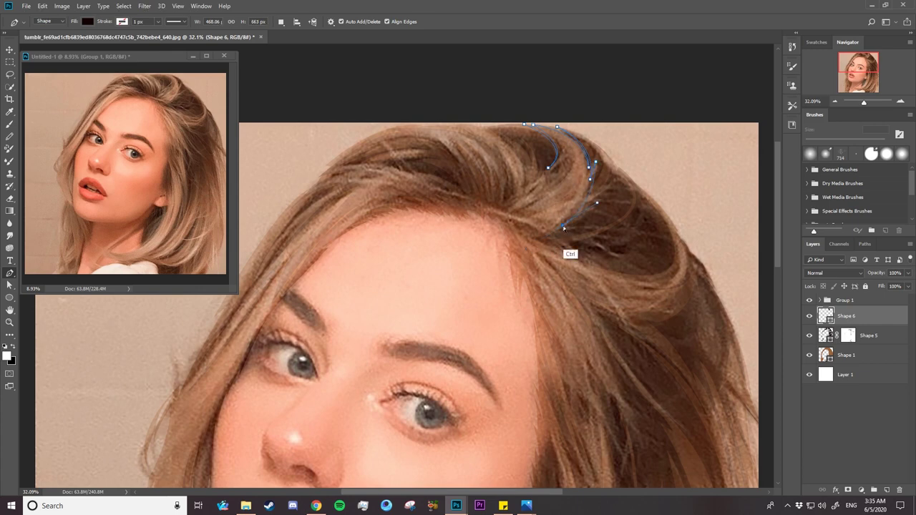
- Continue the strand paths along the hair curl toward the hairline
mouse_move(583, 196)
mouse_down()
mouse_move(621, 167)
mouse_move(599, 178)
mouse_up()
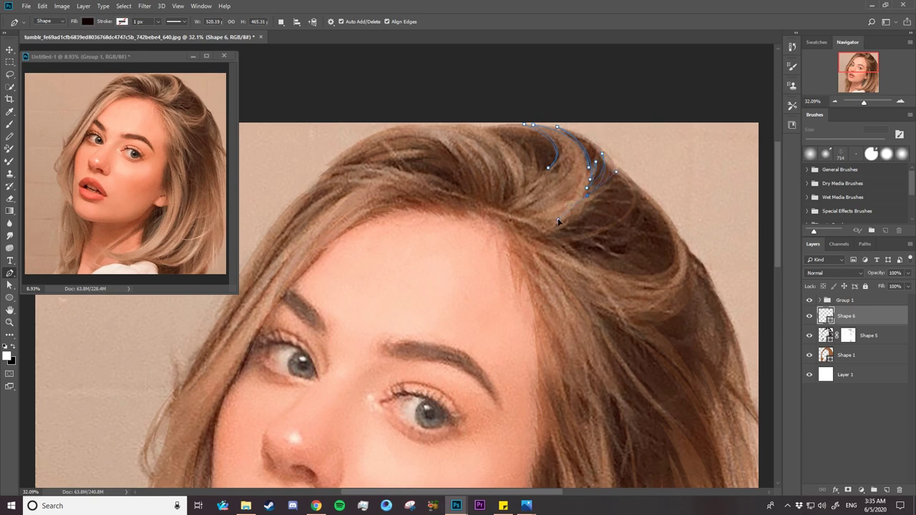
mouse_move(586, 194)
mouse_down()
mouse_move(611, 162)
mouse_move(602, 153)
mouse_up()
drag(479, 258, 436, 295)
alt+click(543, 244)
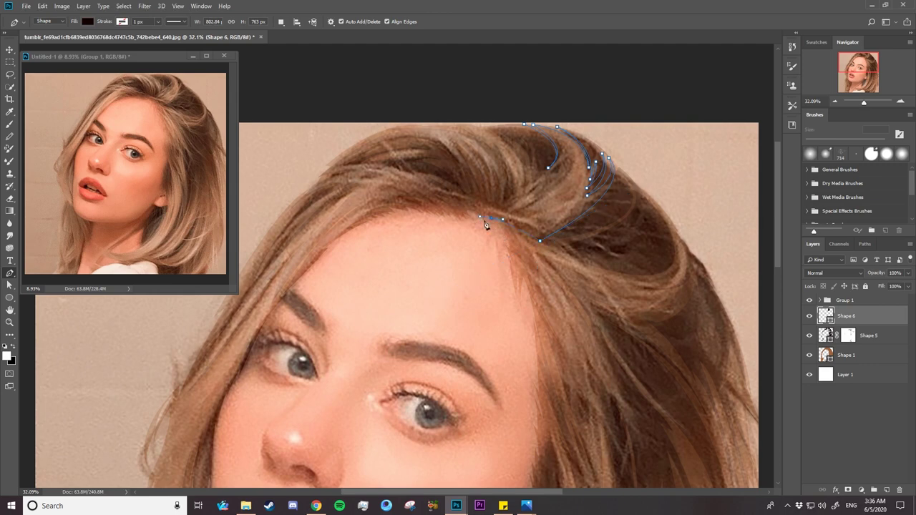
alt+click(552, 235)
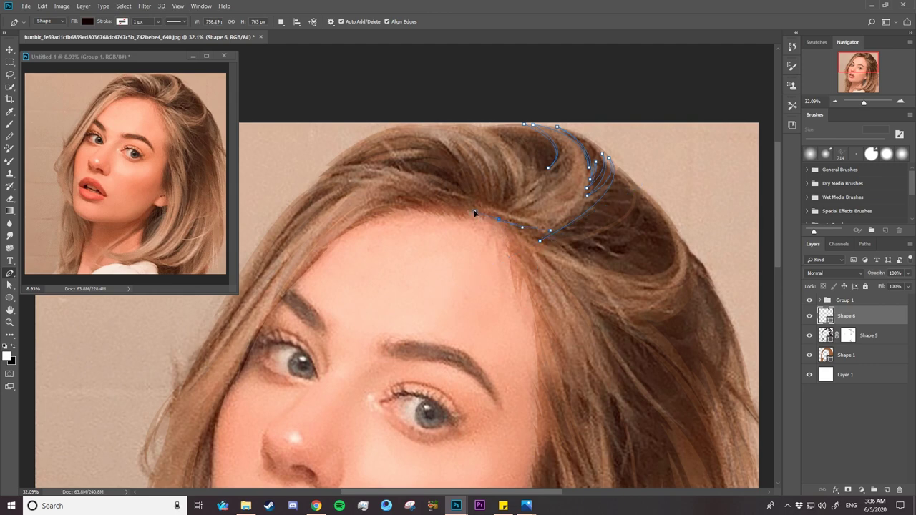
click(498, 219)
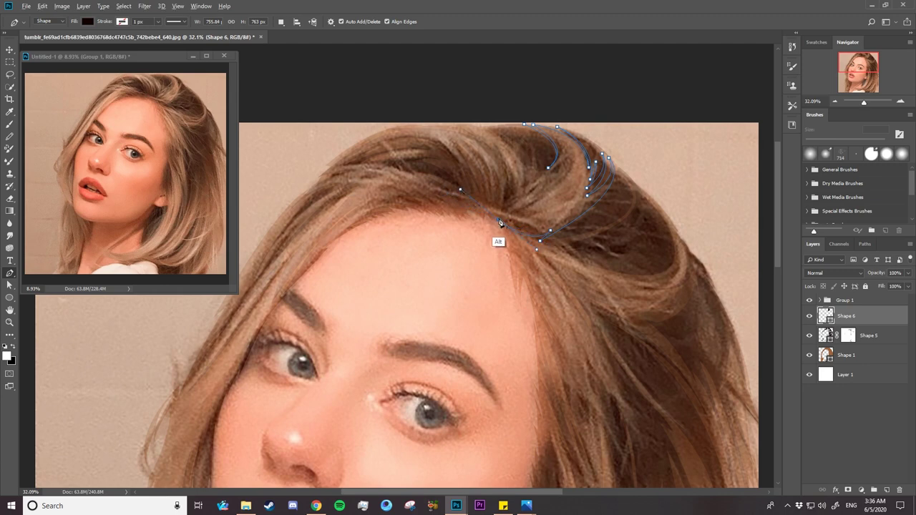
drag(510, 227, 485, 219)
right_click(556, 136)
click(521, 205)
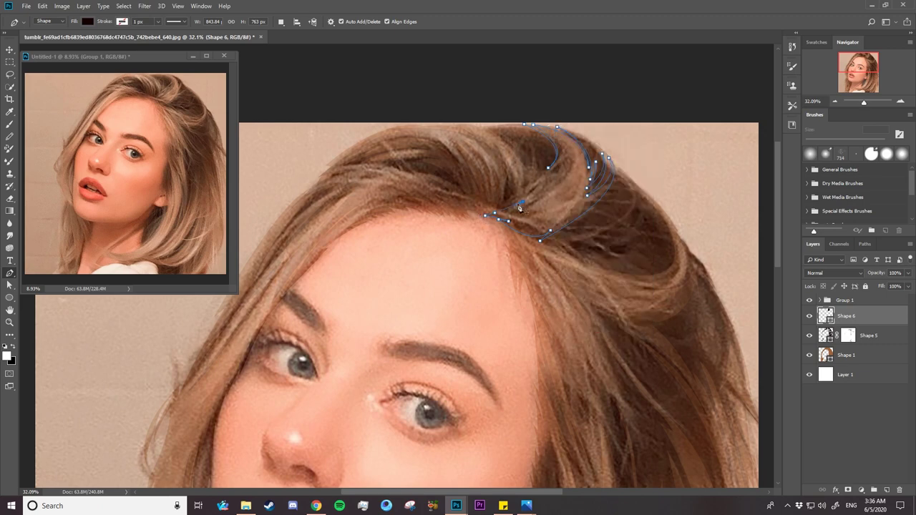
key(ctrl+z)
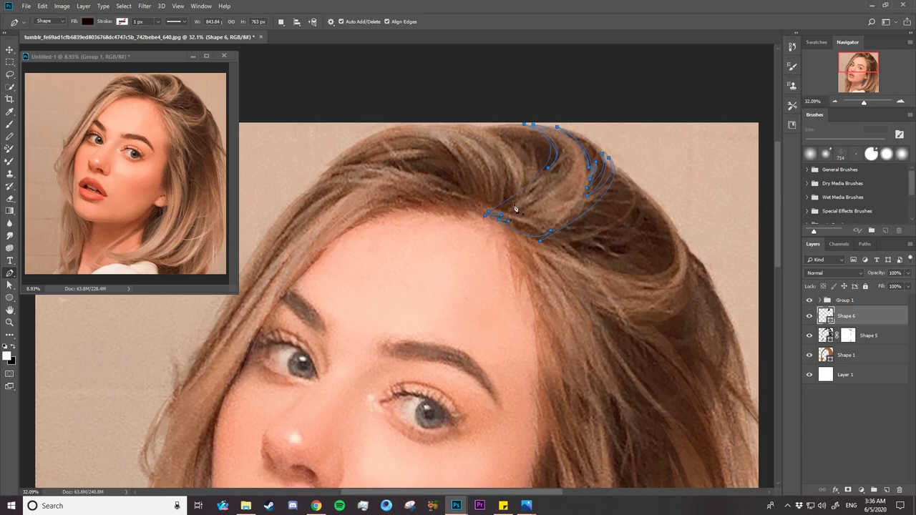
- Set the strand shape's fill to light tan #bd8d6b with the photo temporarily hidden
key(ctrl+comma)
click(87, 20)
click(228, 77)
click(544, 175)
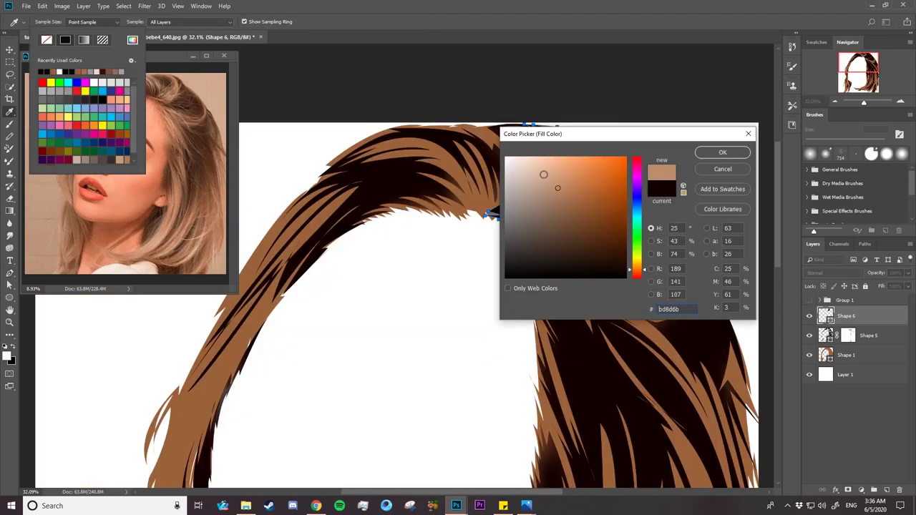
click(719, 151)
key(Return)
mouse_move(601, 258)
mouse_down()
mouse_move(560, 258)
mouse_move(594, 258)
mouse_up()
key(ctrl+comma)
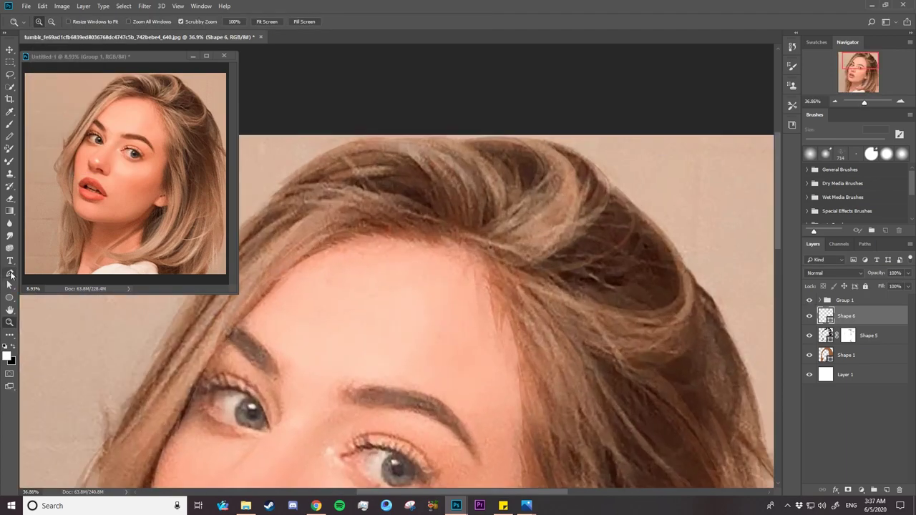
key(p)
click(280, 21)
- Draw a new light-tan Shape 7 fan of curved strands across the hair crown
click(314, 41)
click(502, 208)
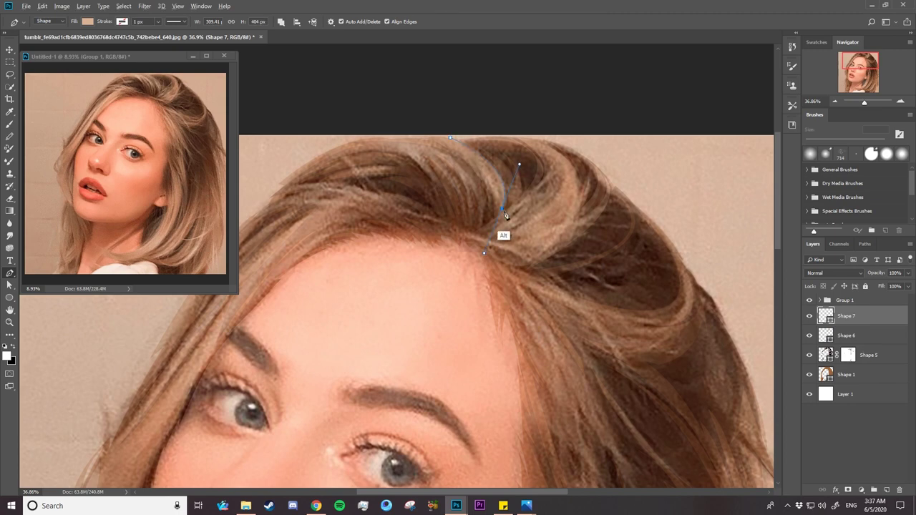
mouse_move(439, 136)
mouse_down()
mouse_move(371, 117)
mouse_move(419, 133)
mouse_up()
click(501, 209)
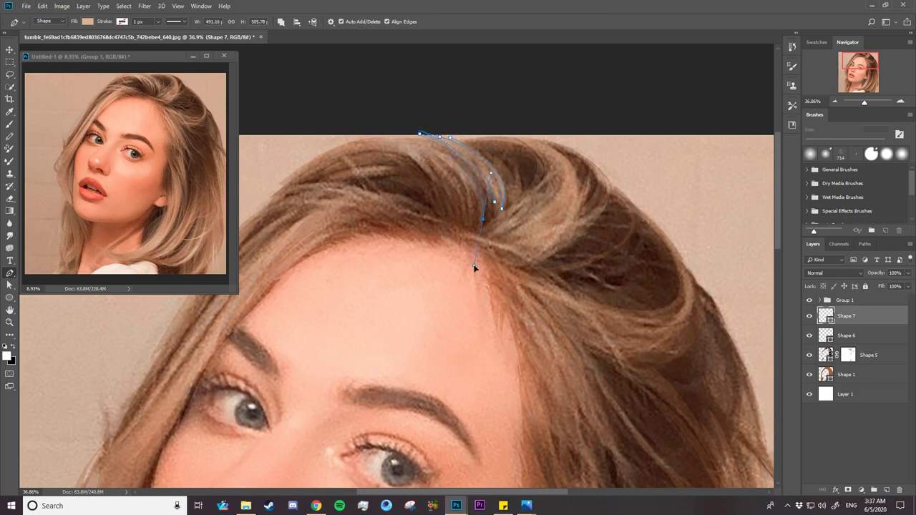
drag(473, 266, 474, 227)
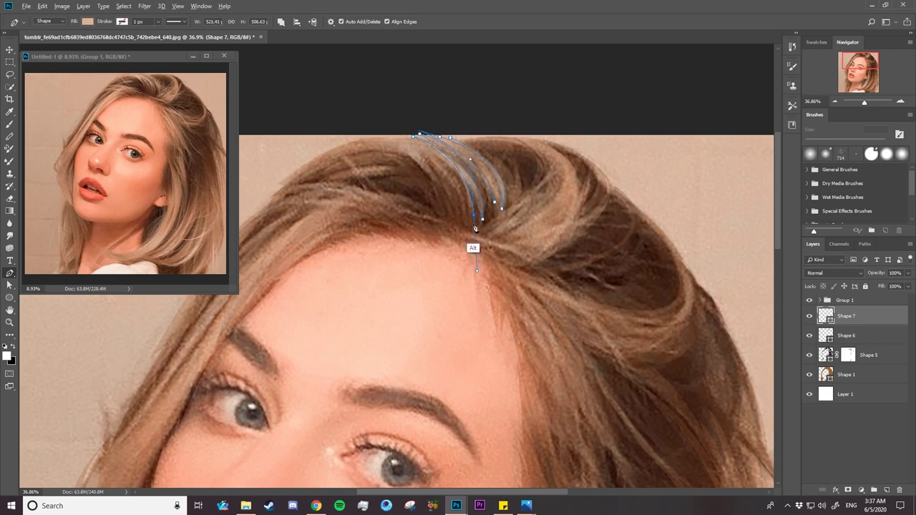
drag(419, 133, 390, 136)
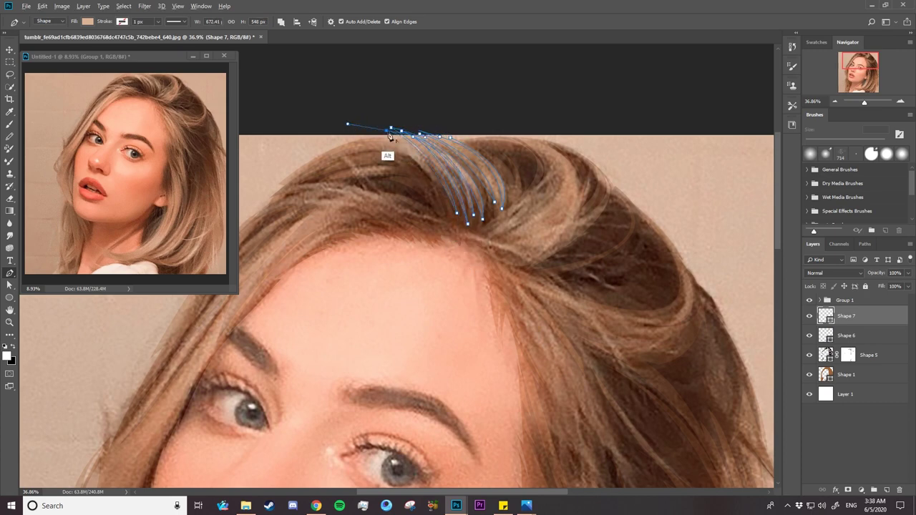
drag(374, 135, 441, 201)
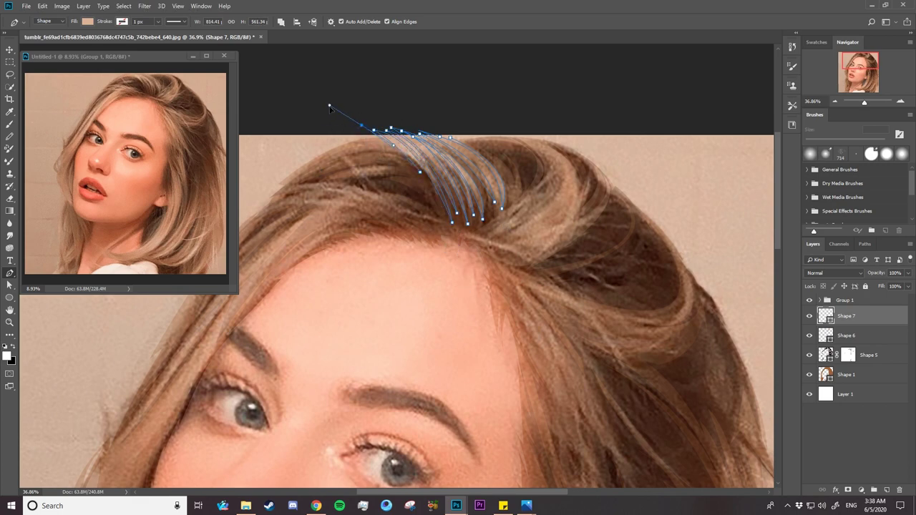
drag(361, 125, 450, 161)
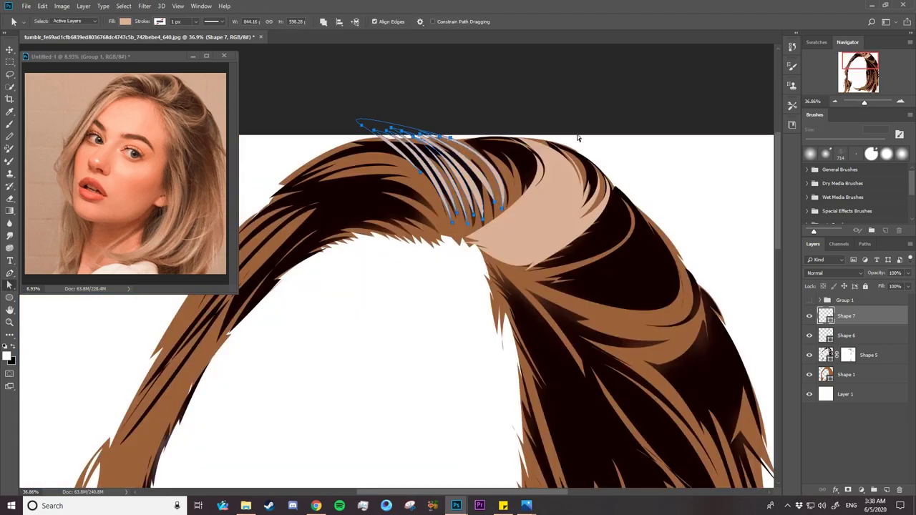
- Trace a looping strand shape across the left crown
key(p)
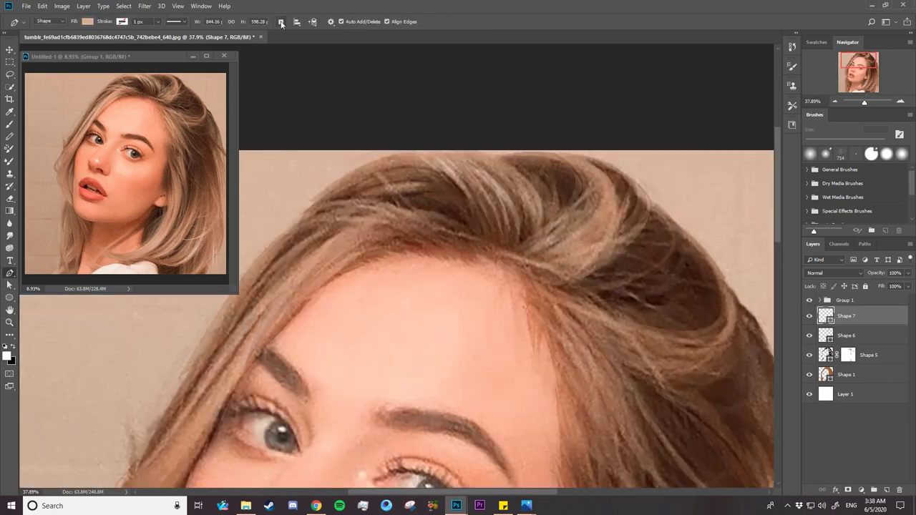
click(446, 193)
click(375, 196)
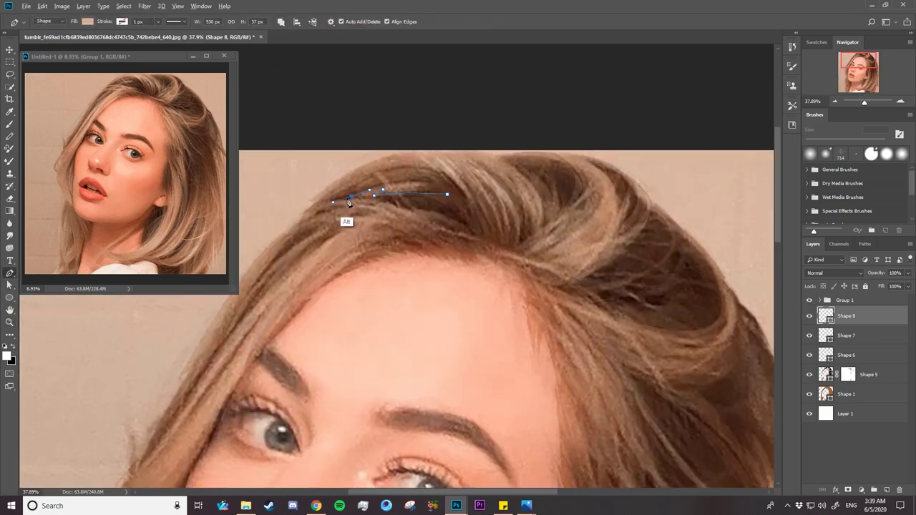
drag(347, 201, 338, 198)
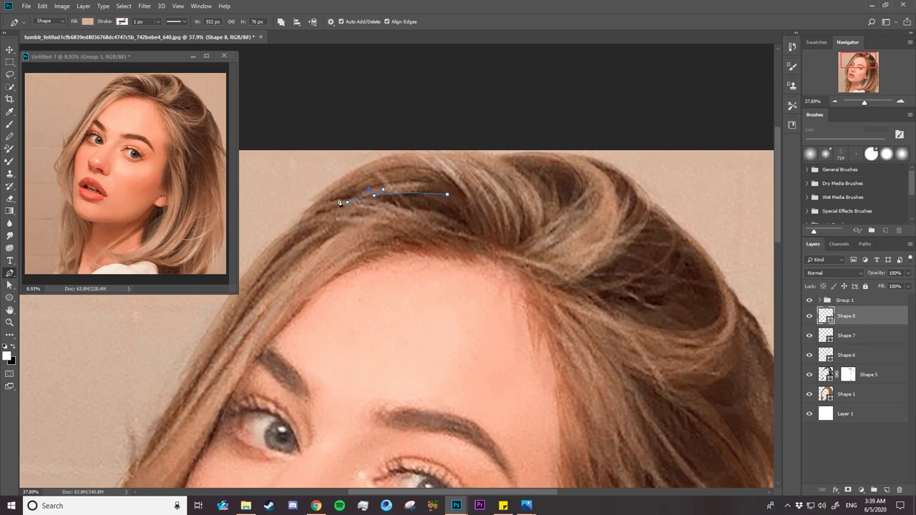
click(304, 213)
drag(407, 152, 471, 146)
alt+click(406, 152)
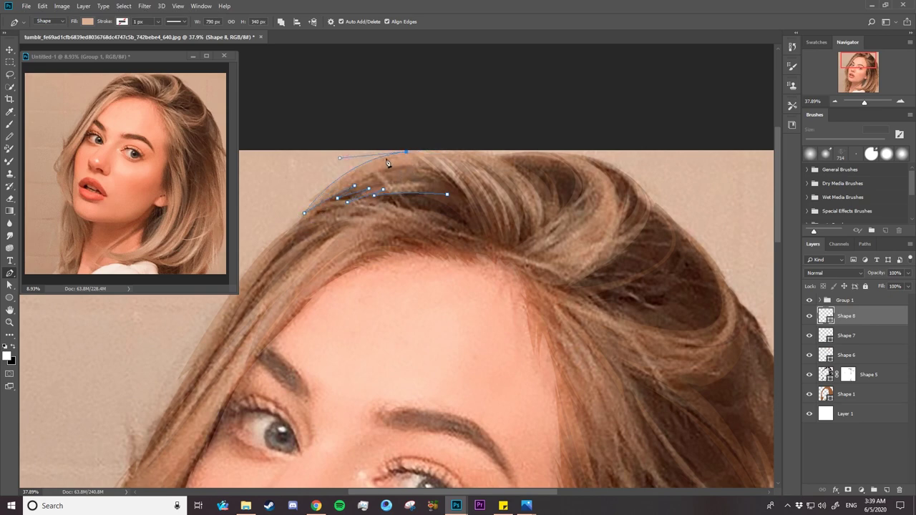
mouse_move(435, 169)
mouse_down()
mouse_move(358, 178)
mouse_move(430, 182)
mouse_up()
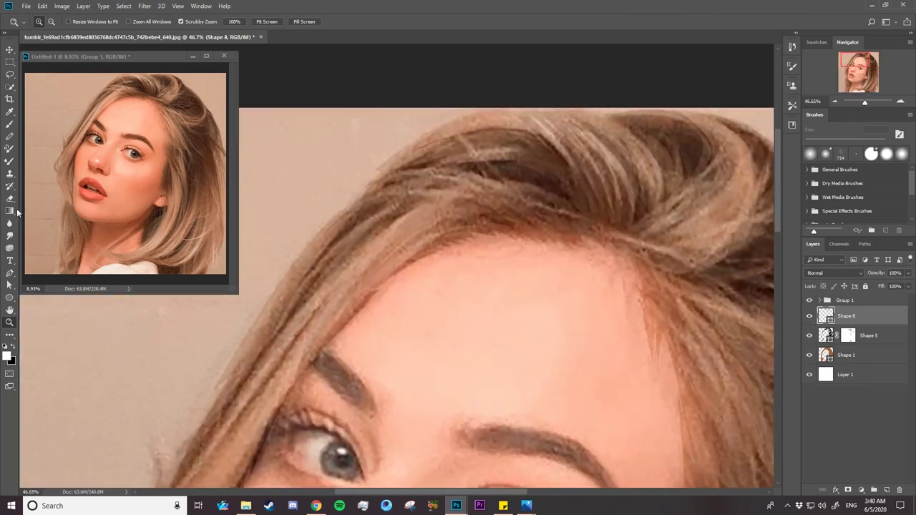
- Set the Pen to Combine Shapes and start a strand curving along the hairline
click(10, 273)
click(280, 21)
click(307, 41)
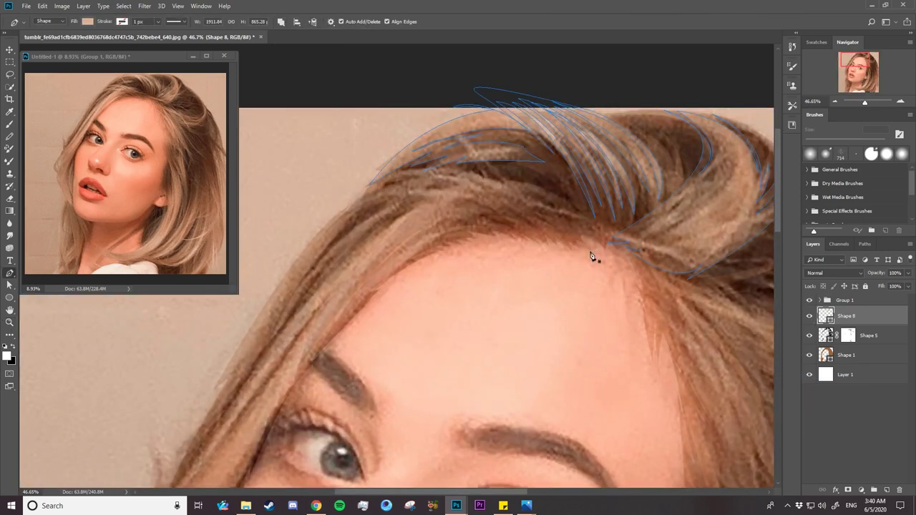
click(591, 218)
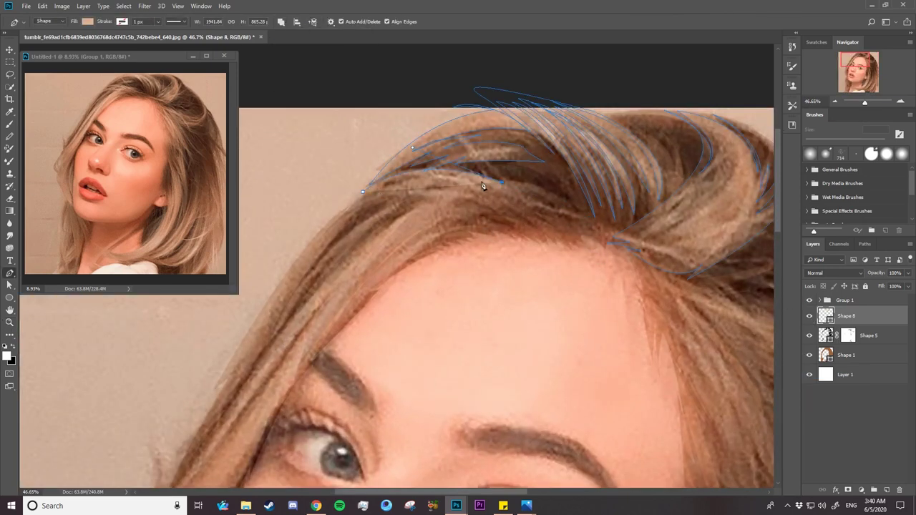
click(472, 181)
drag(576, 234, 611, 286)
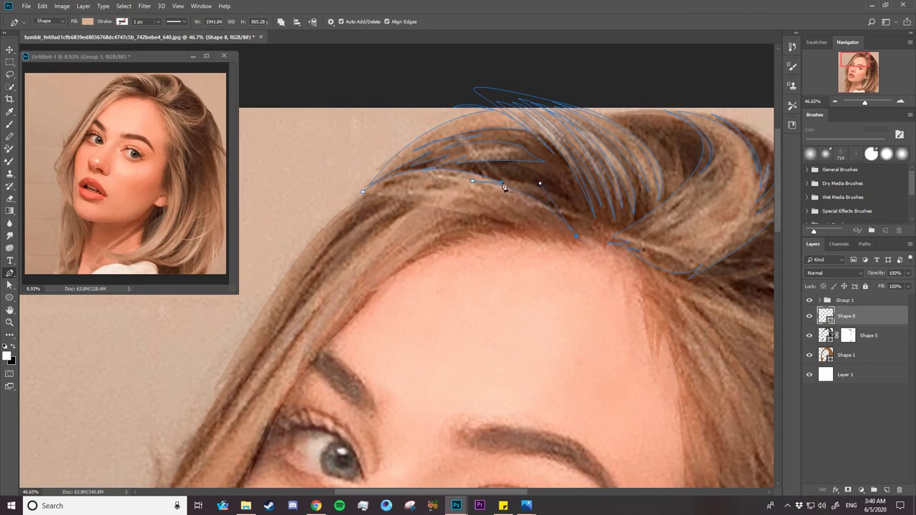
drag(576, 235, 499, 207)
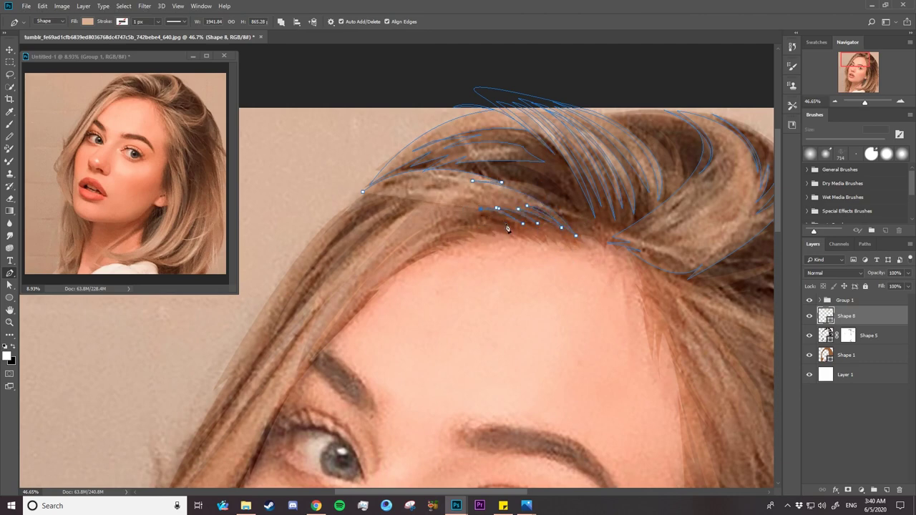
drag(430, 224, 458, 224)
- Extend the strand down the left hairline past the eye and close it
click(443, 233)
click(470, 233)
click(445, 246)
click(416, 253)
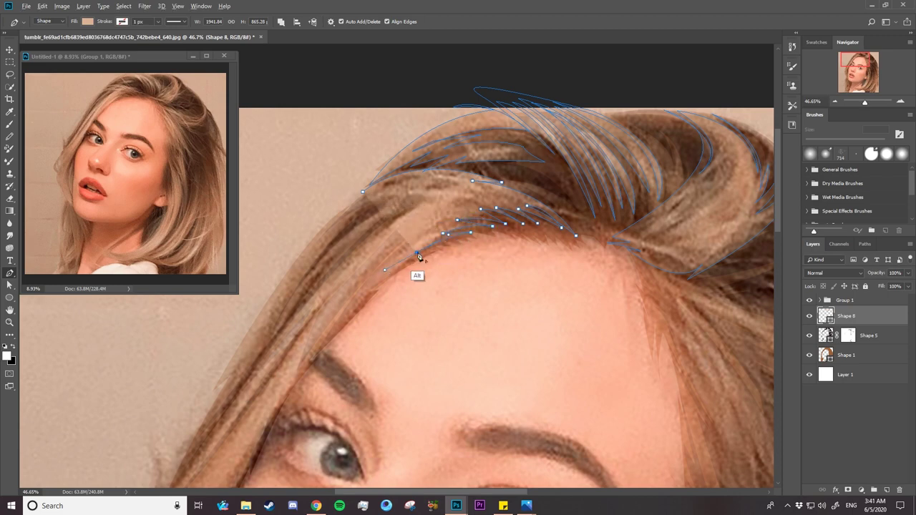
drag(390, 278, 366, 300)
click(344, 321)
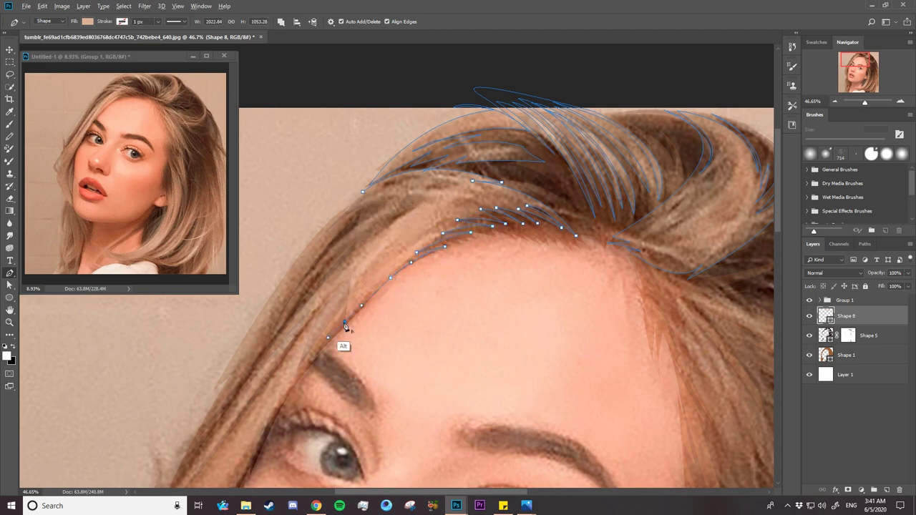
click(319, 352)
click(306, 362)
click(247, 455)
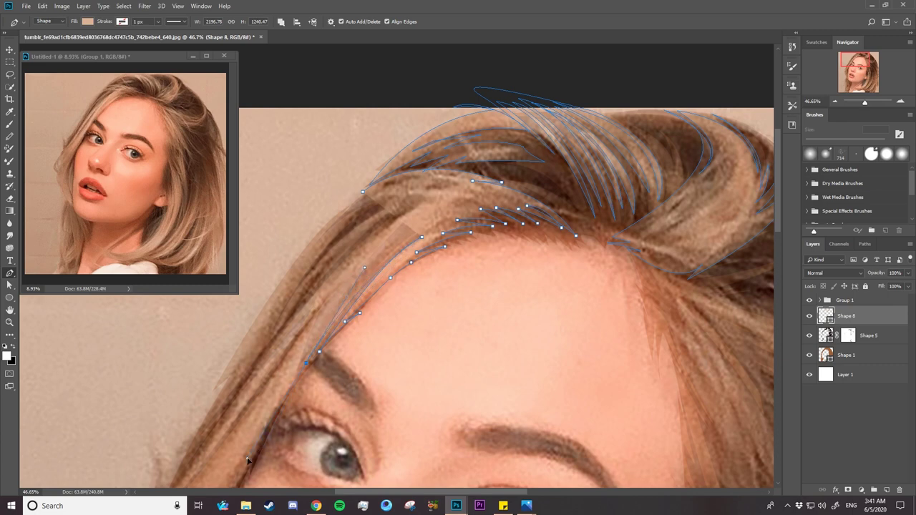
click(421, 236)
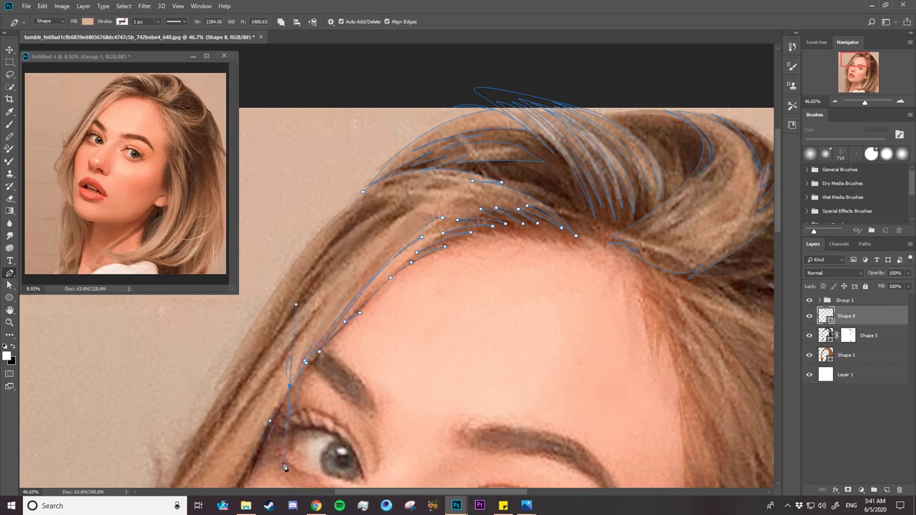
scroll(779, 243, down, 3)
- Trace another strand down the hair edge beside the face
click(289, 286)
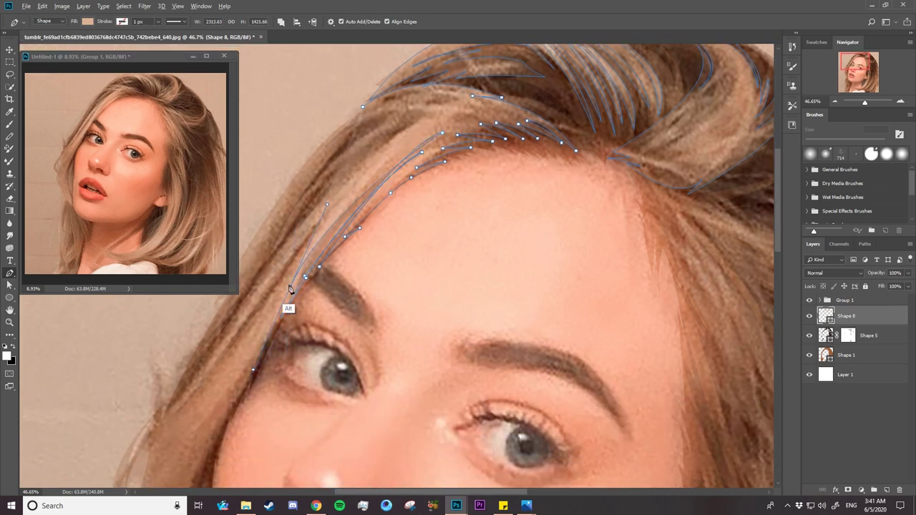
click(256, 361)
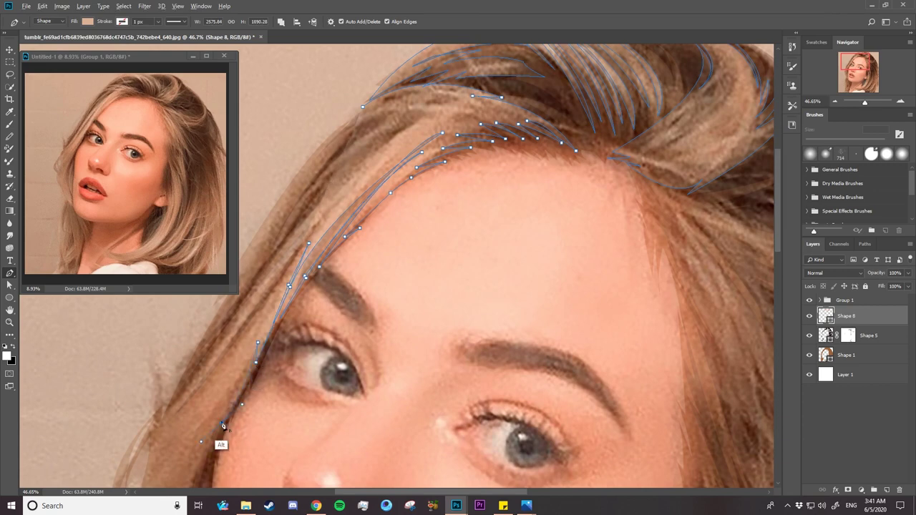
click(221, 422)
click(203, 453)
drag(207, 451, 398, 329)
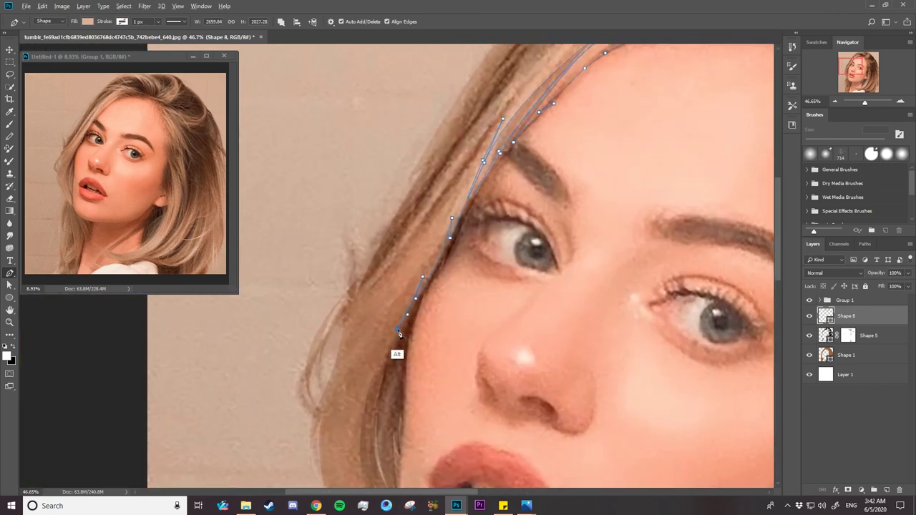
- Extend the strand path down the left hair edge and back up
click(372, 387)
click(366, 462)
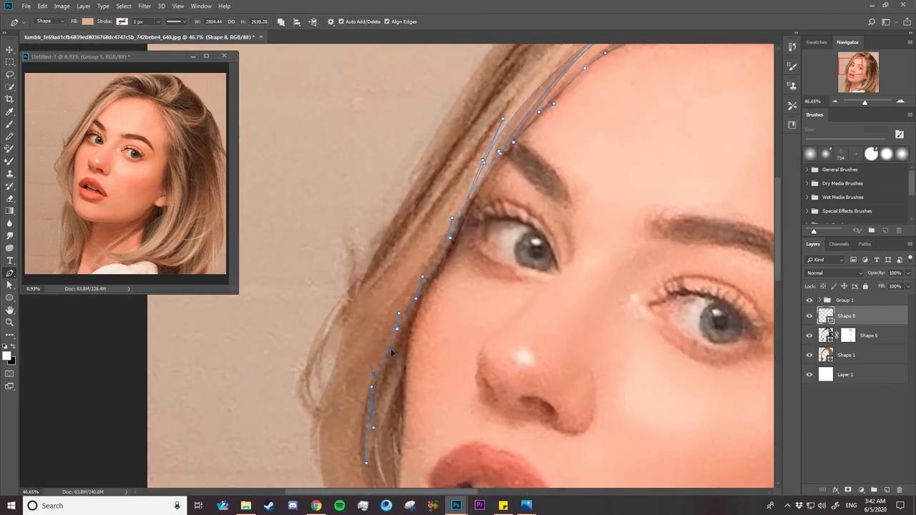
scroll(780, 285, down, 3)
scroll(779, 285, down, 4)
drag(410, 399, 393, 401)
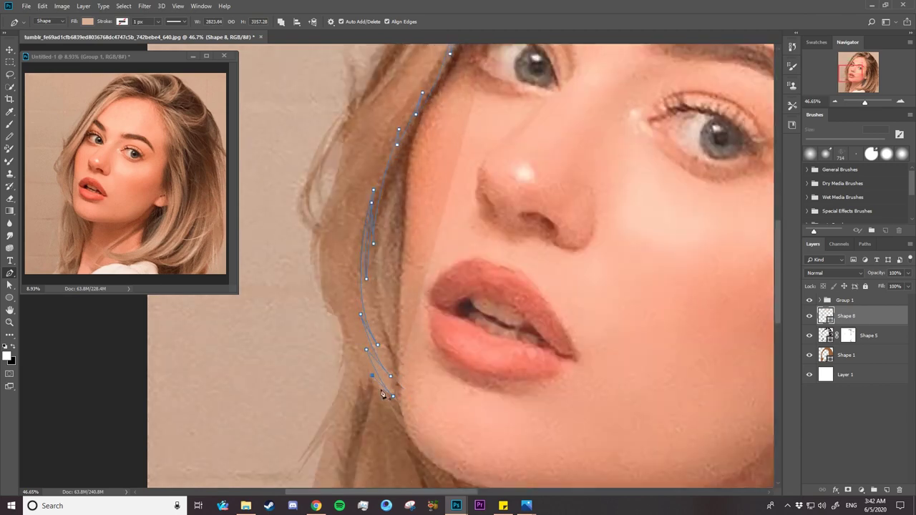
drag(338, 306, 353, 317)
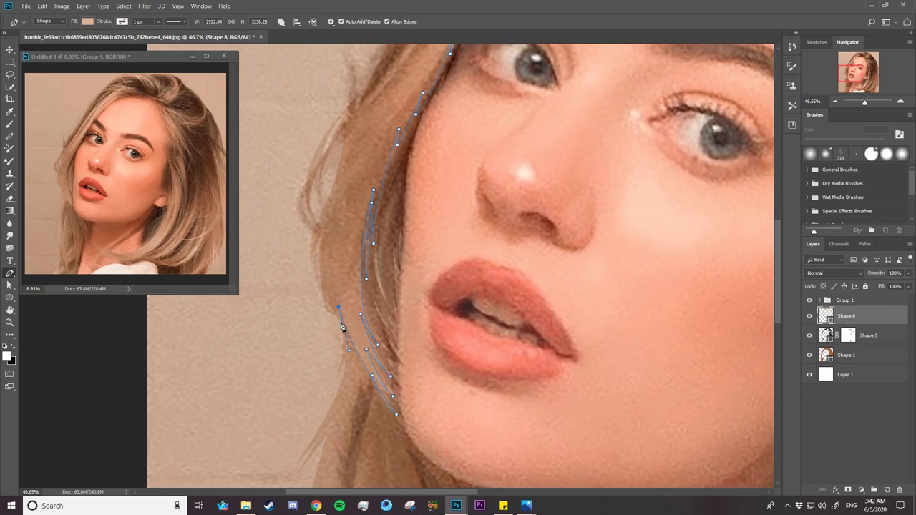
drag(320, 234, 327, 256)
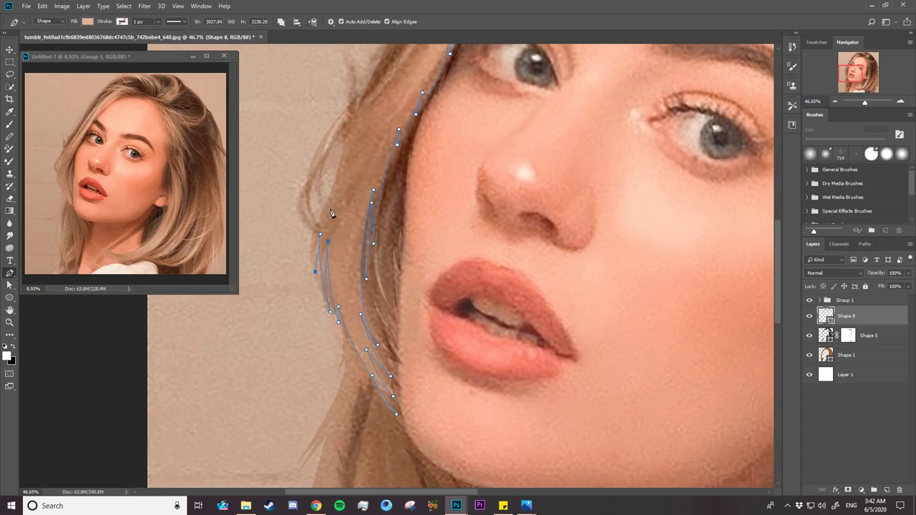
scroll(350, 286, up, 3)
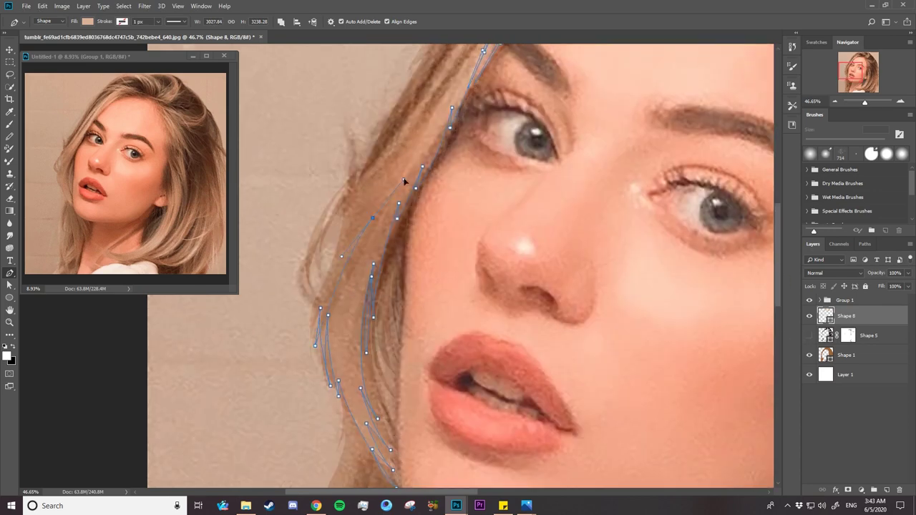
- Adjust the curve handle of the strand's lower anchor
key(ctrl)
ctrl+click(299, 315)
ctrl+click(322, 309)
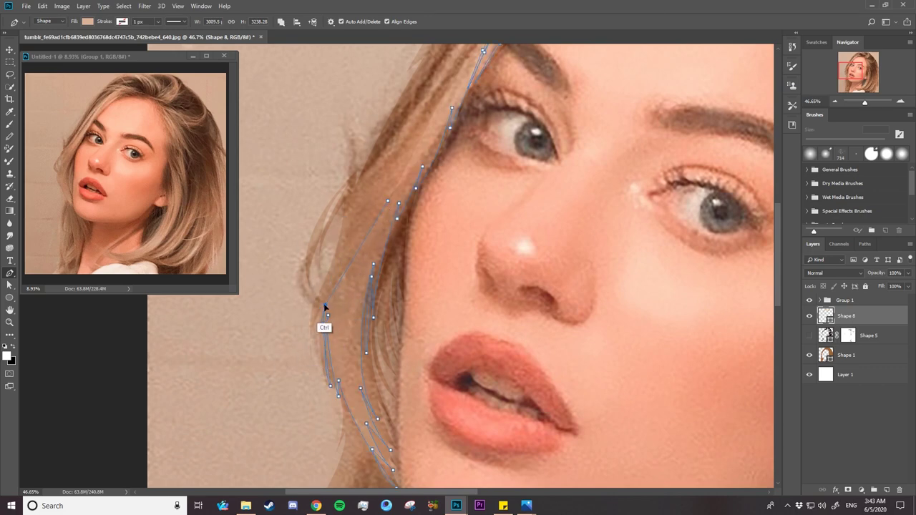
drag(305, 363, 306, 362)
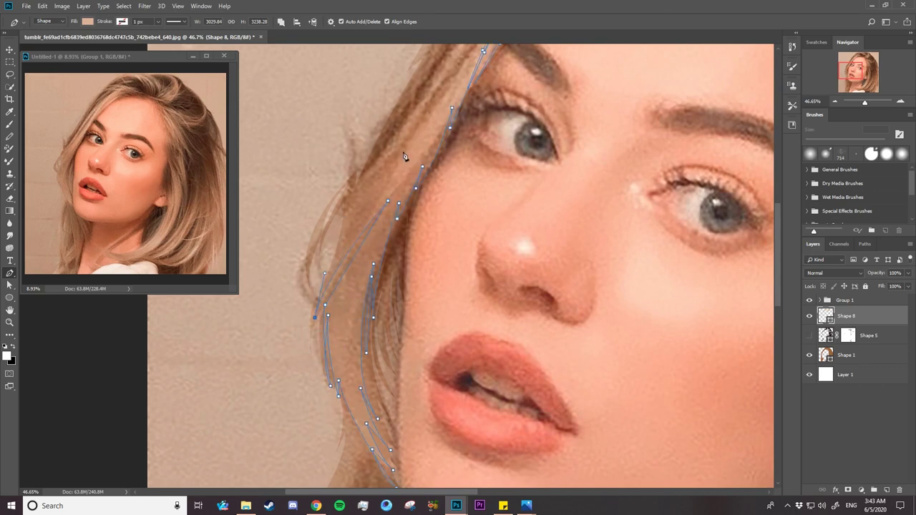
scroll(533, 203, up, 3)
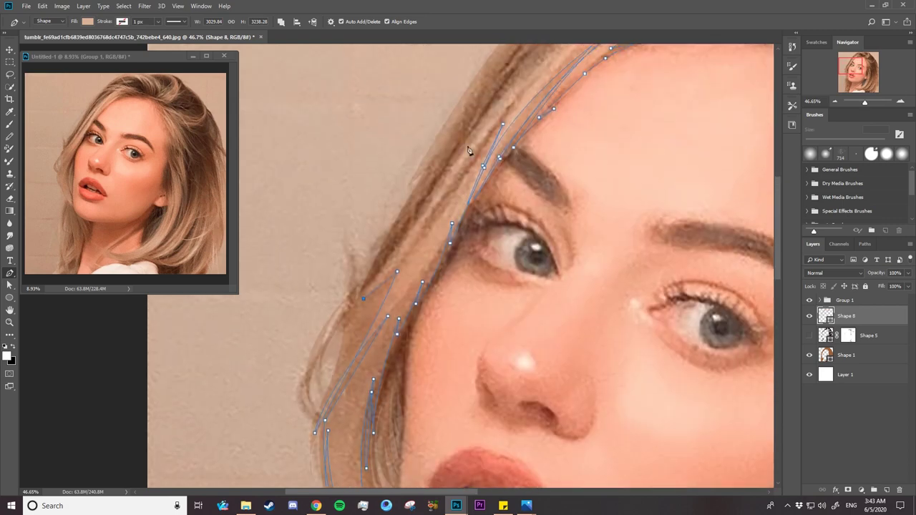
scroll(504, 136, up, 2)
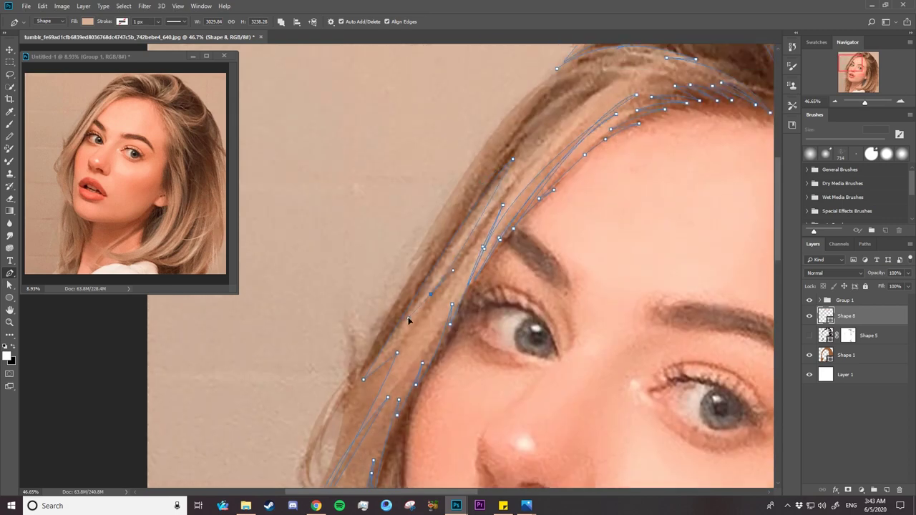
- Finish the strand upward, add a top-hair strand, then hide Group 1 to preview
drag(526, 151, 555, 120)
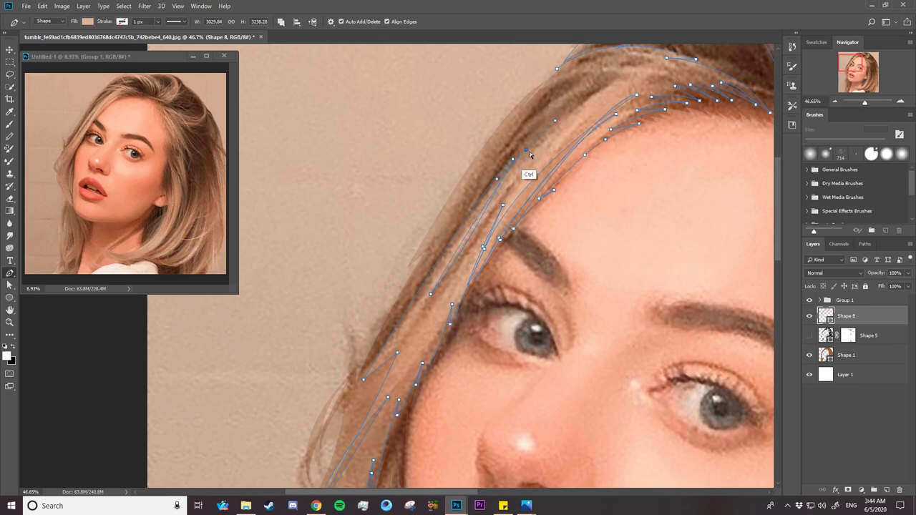
ctrl+click(530, 154)
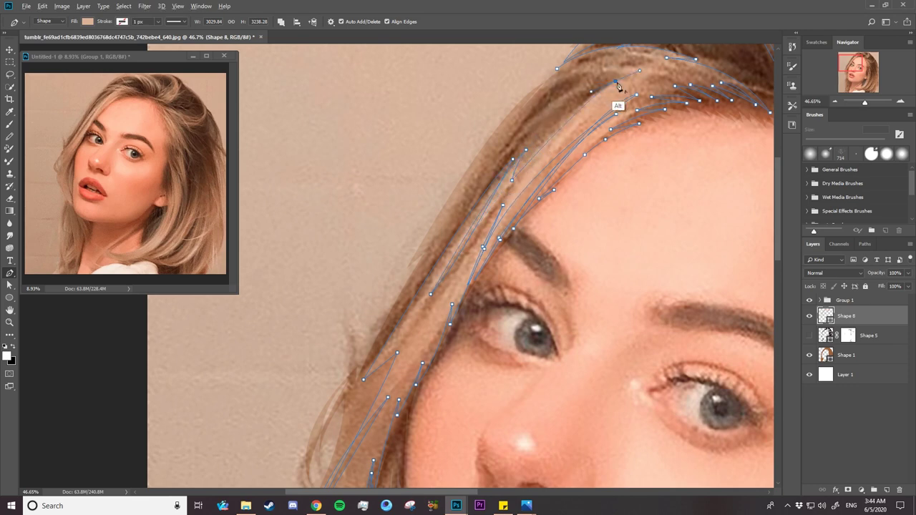
click(594, 98)
drag(603, 71, 616, 70)
scroll(595, 85, down, 2)
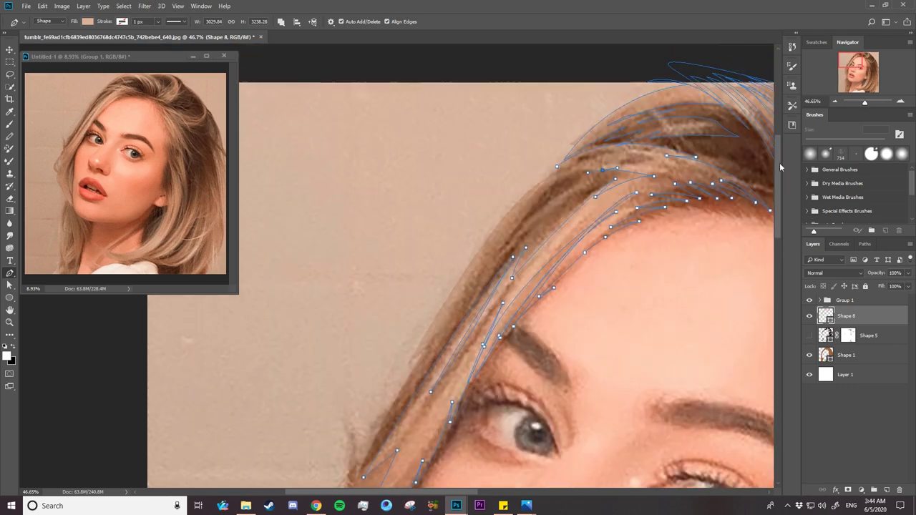
click(809, 300)
key(z)
scroll(400, 253, down, 3)
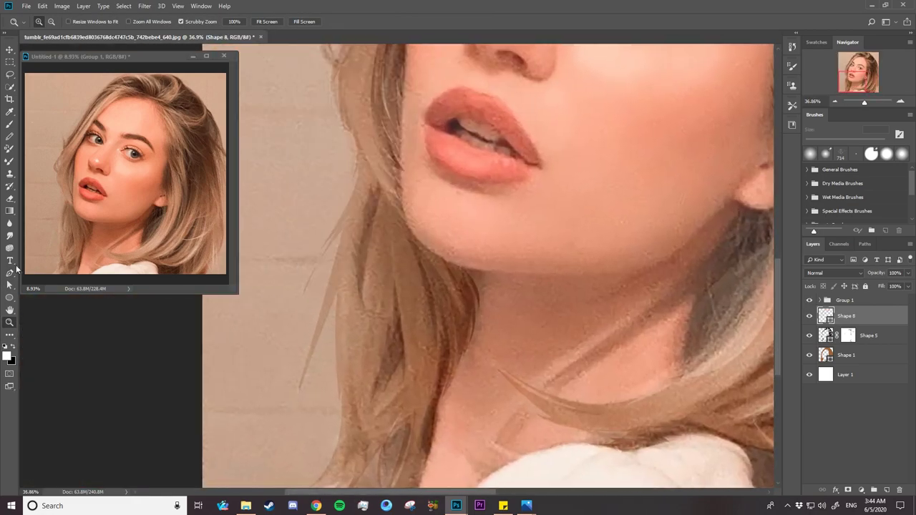
- Return to the Pen tool, hide the Shape 5 hair layer and show Shape 8's strands
click(9, 272)
click(280, 21)
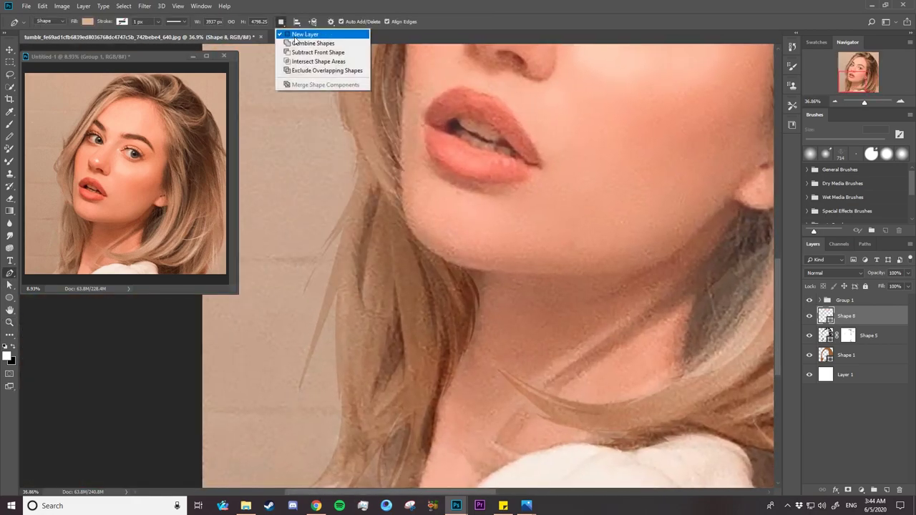
click(809, 335)
click(809, 316)
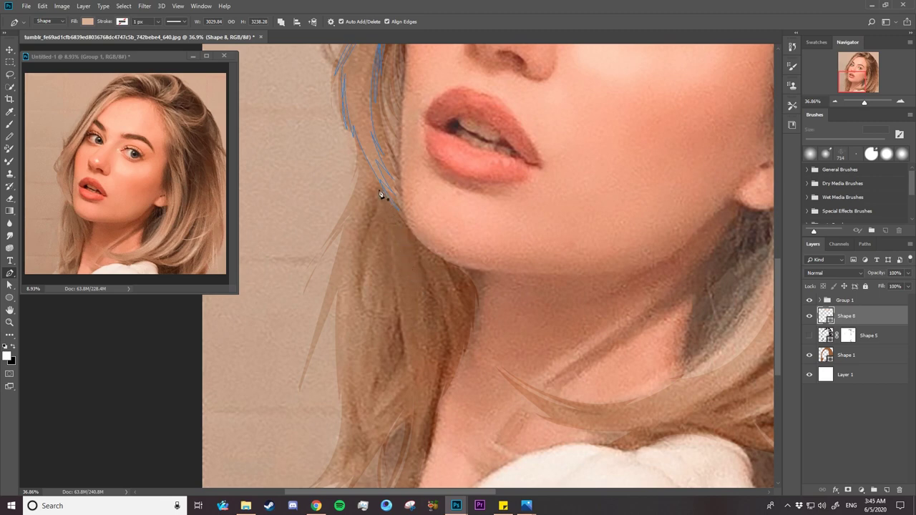
- Trace a curved strand down the hair beside the jaw toward the neck
drag(359, 294, 357, 310)
click(373, 319)
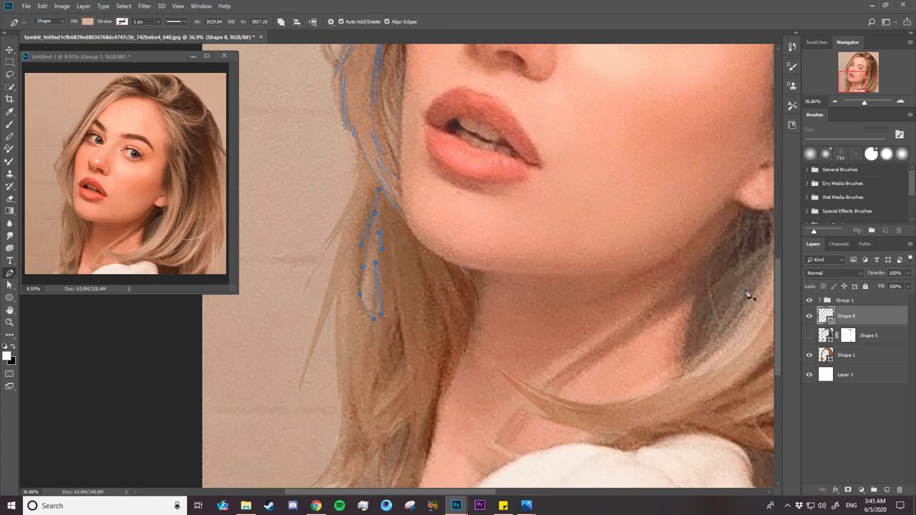
scroll(773, 330, down, 3)
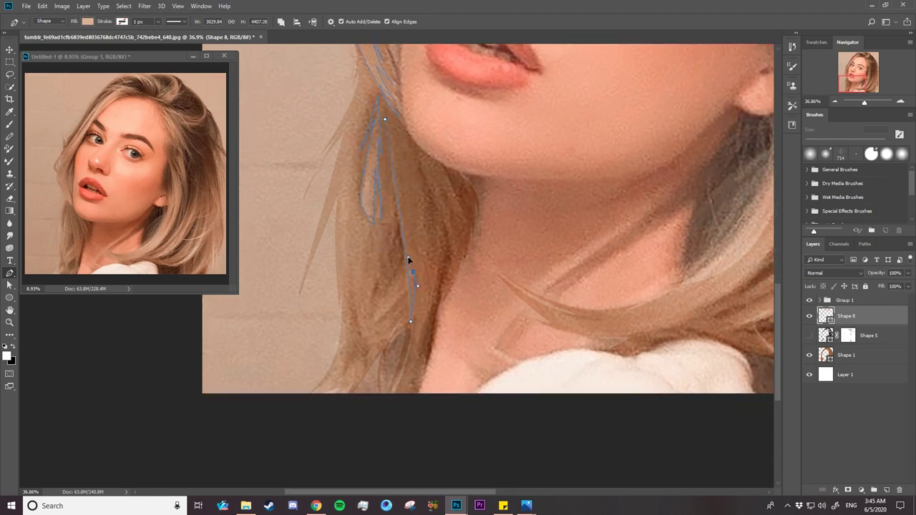
drag(388, 390, 391, 403)
- Draw a curved strand across the right-side hair, breaking the handle at its last anchor
scroll(546, 383, up, 5)
scroll(661, 380, up, 10)
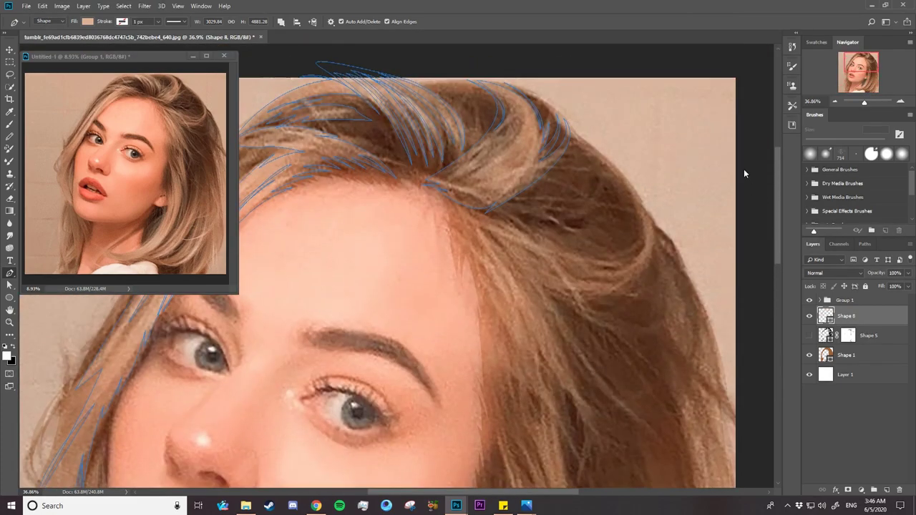
drag(628, 270, 598, 278)
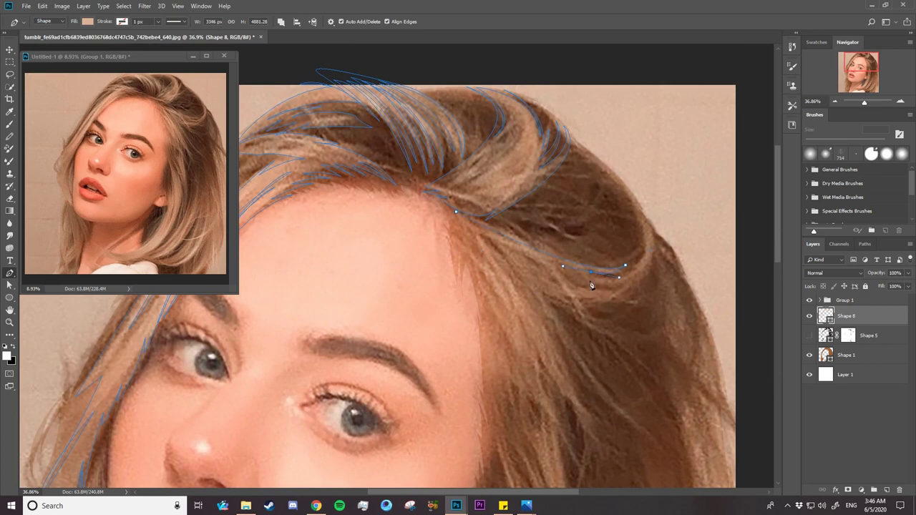
drag(636, 204, 608, 129)
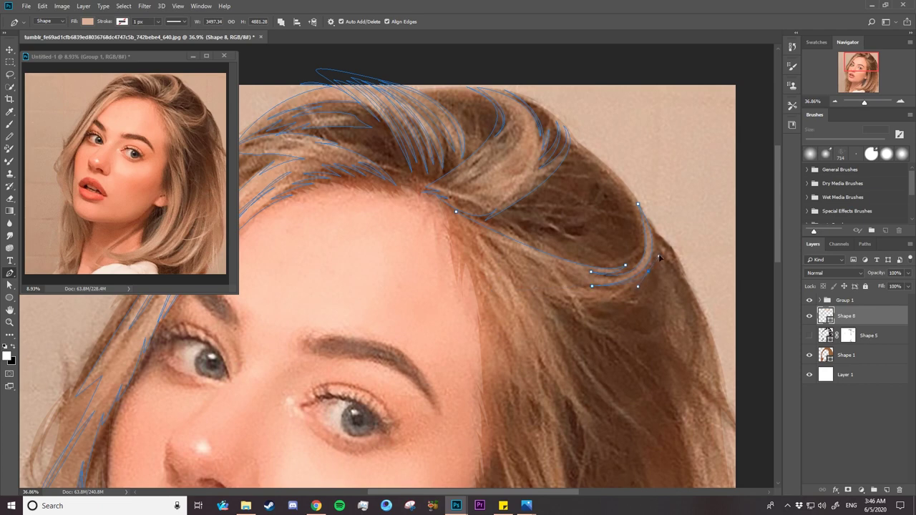
mouse_move(628, 296)
mouse_down()
mouse_move(568, 302)
mouse_move(616, 306)
mouse_up()
drag(637, 342, 671, 345)
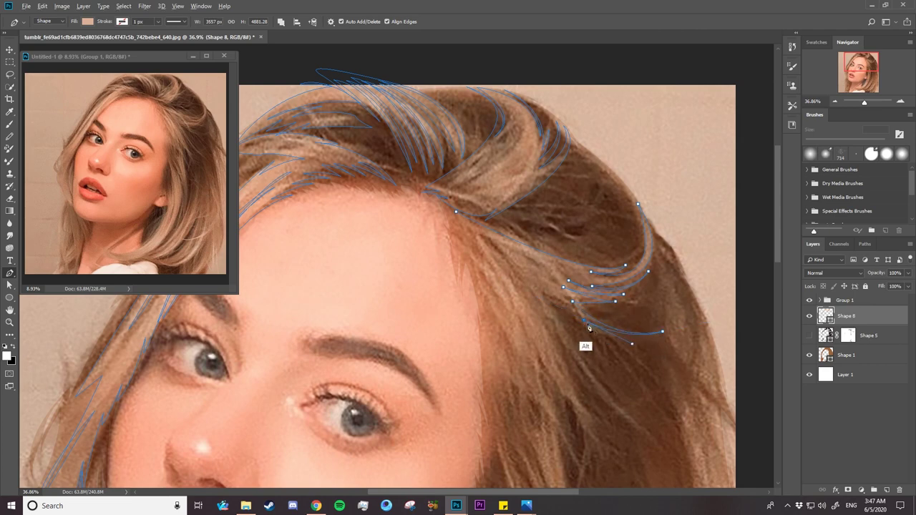
scroll(651, 401, down, 3)
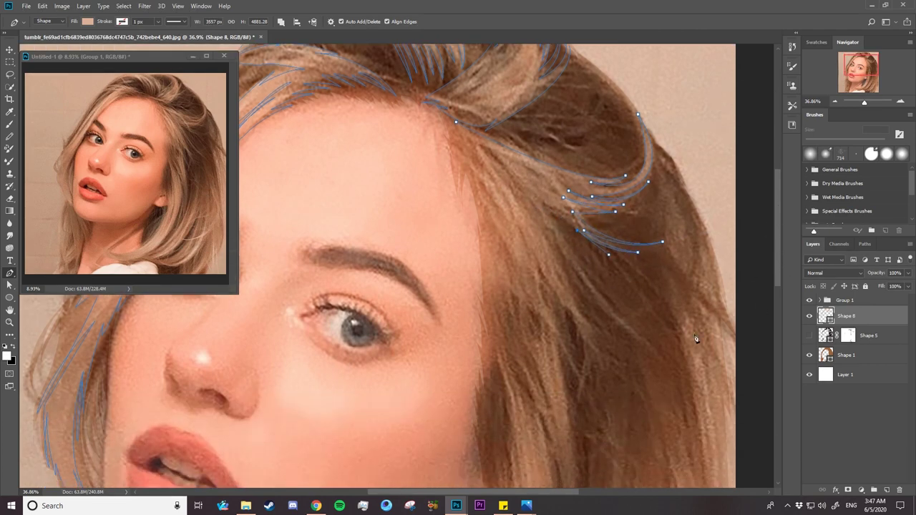
drag(684, 352, 691, 367)
alt+click(683, 352)
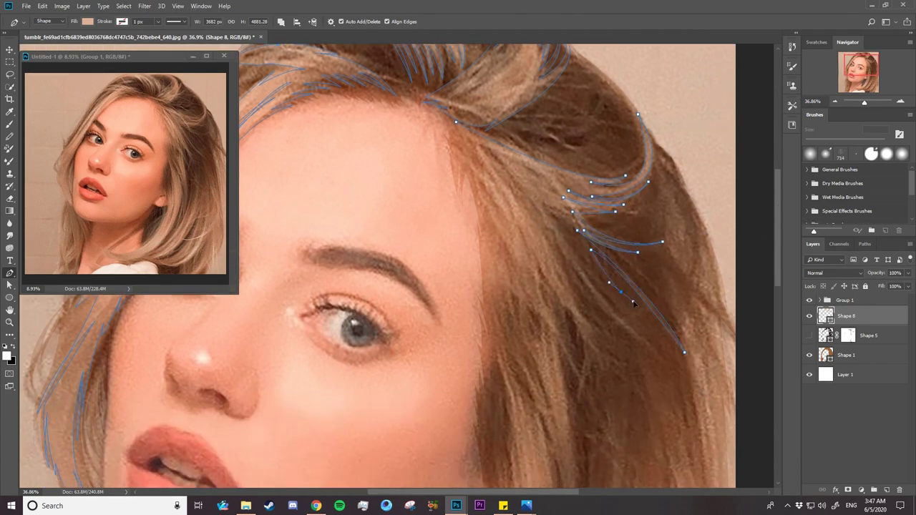
drag(633, 302, 643, 319)
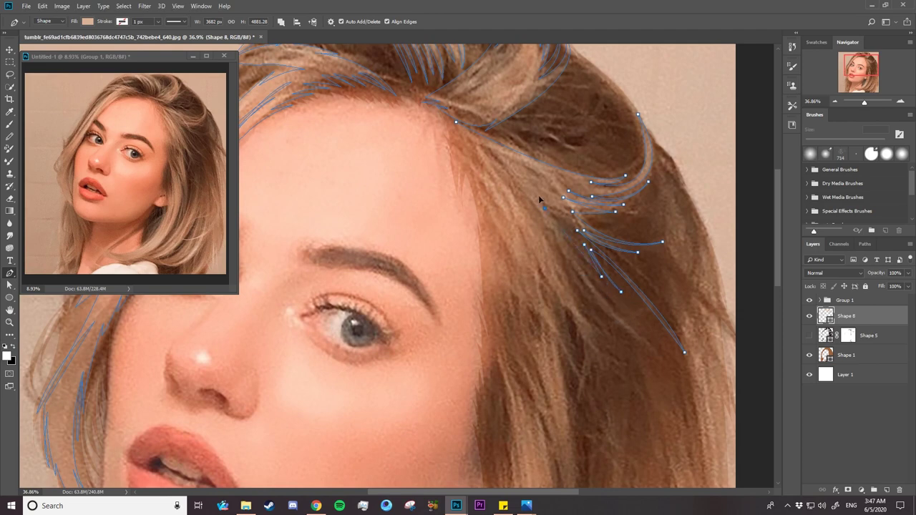
- Add more curving strands running down from near the parting over the right hair
drag(544, 207, 548, 229)
drag(661, 354, 645, 372)
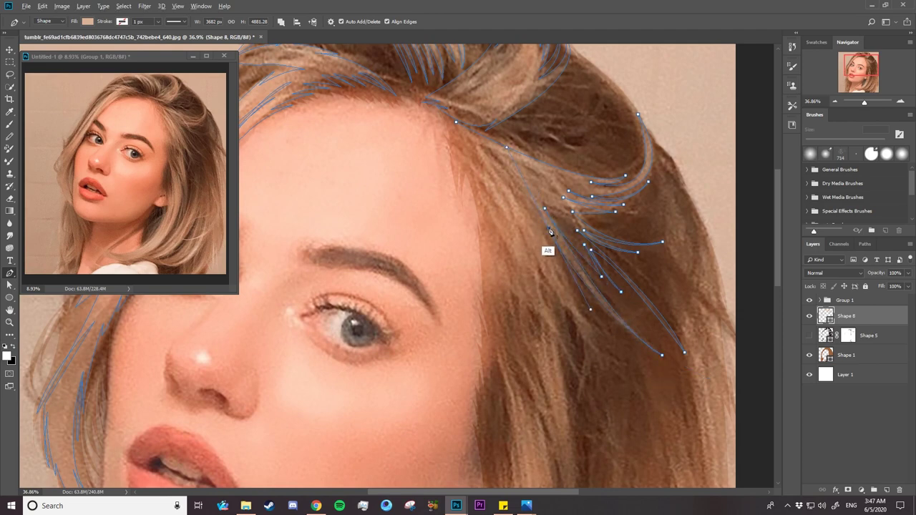
click(589, 309)
drag(609, 348, 565, 311)
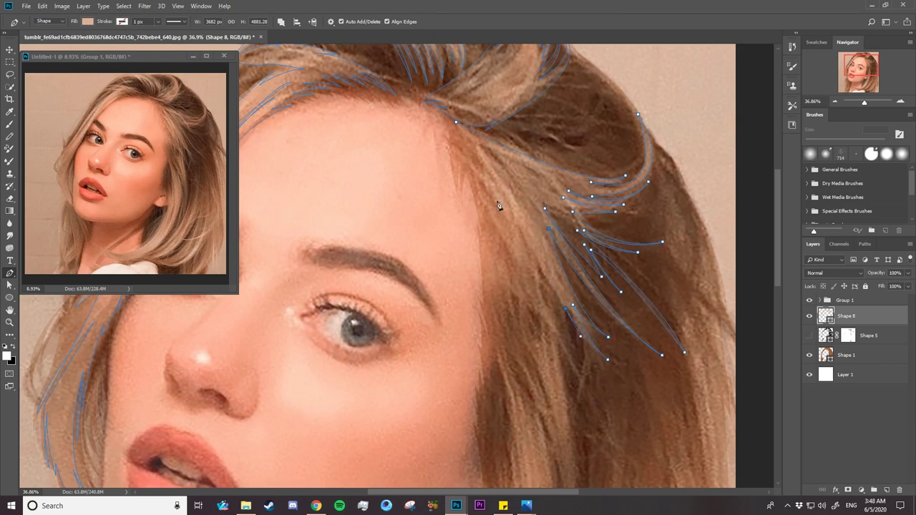
drag(521, 201, 528, 212)
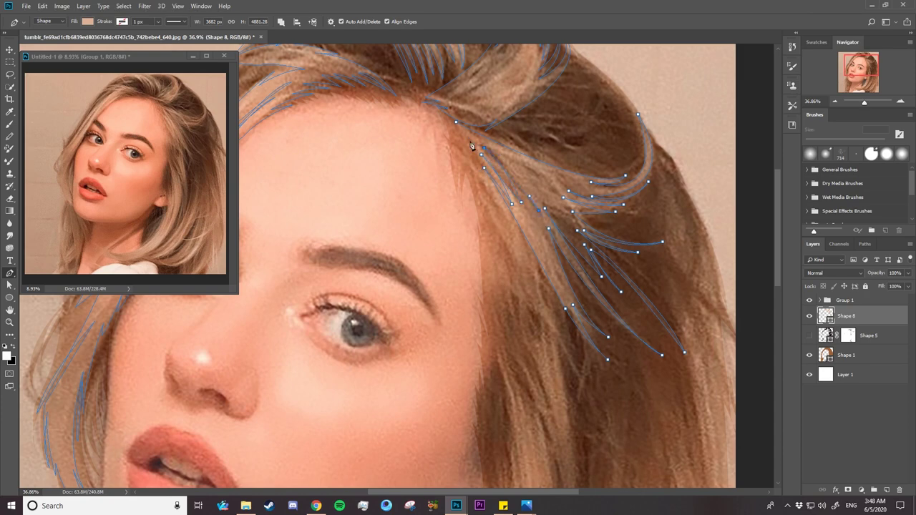
drag(553, 172, 596, 187)
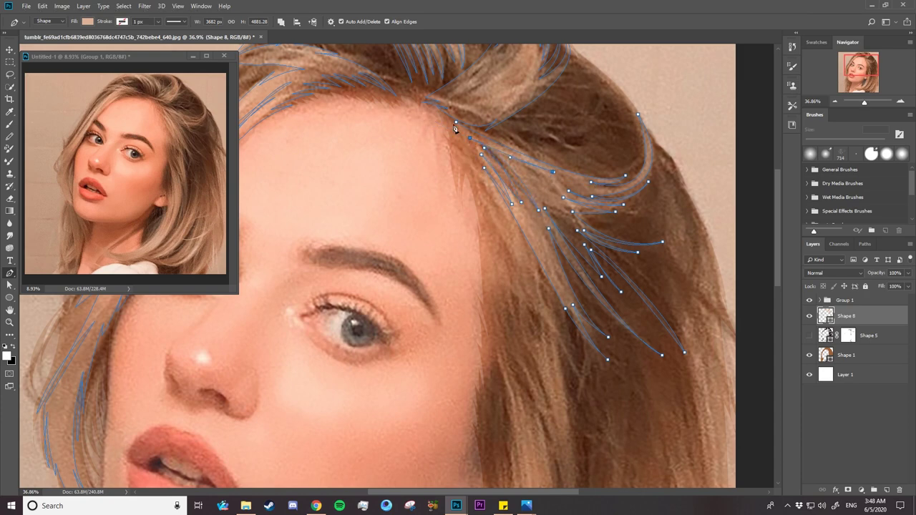
- Trace a strand running down the hair beside the cheek
scroll(673, 279, down, 2)
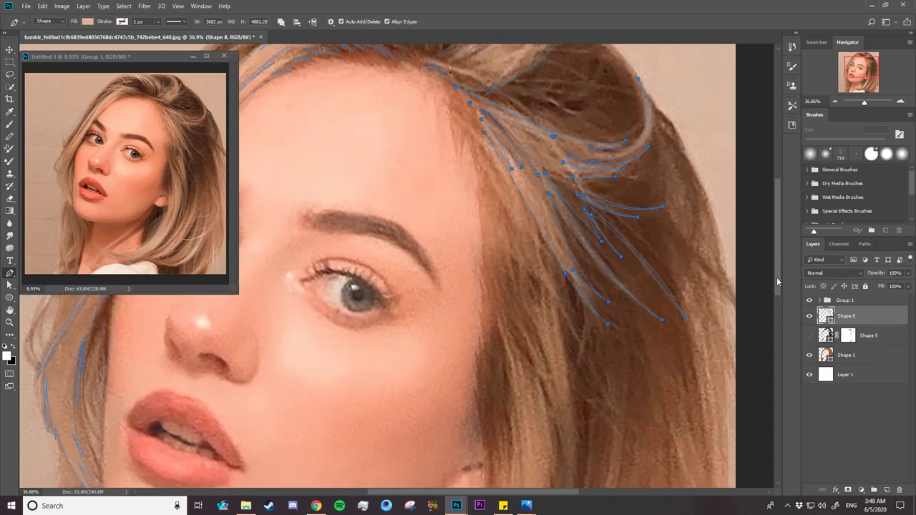
click(576, 339)
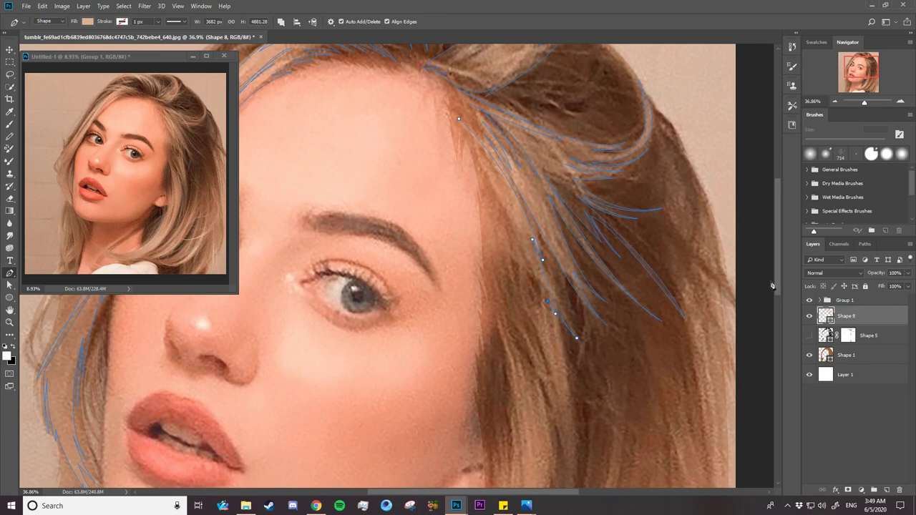
scroll(579, 329, down, 4)
click(577, 277)
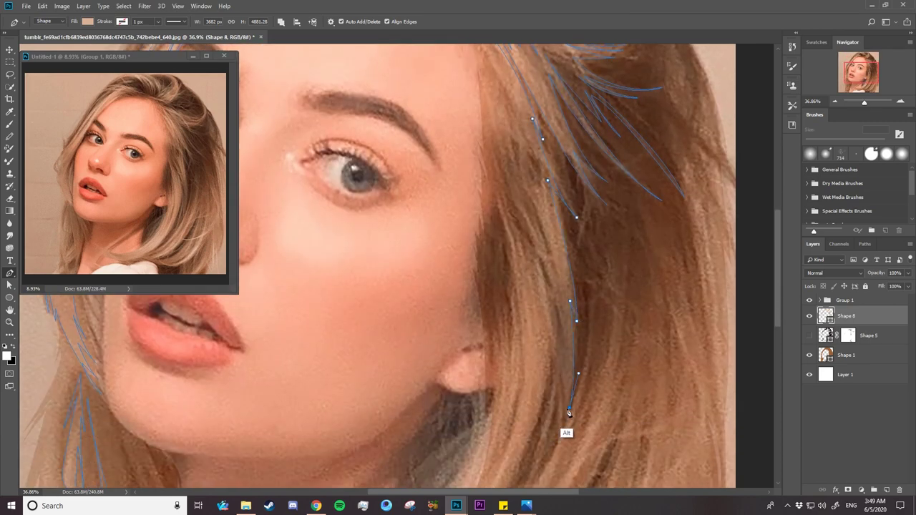
click(560, 430)
click(556, 307)
scroll(537, 474, down, 2)
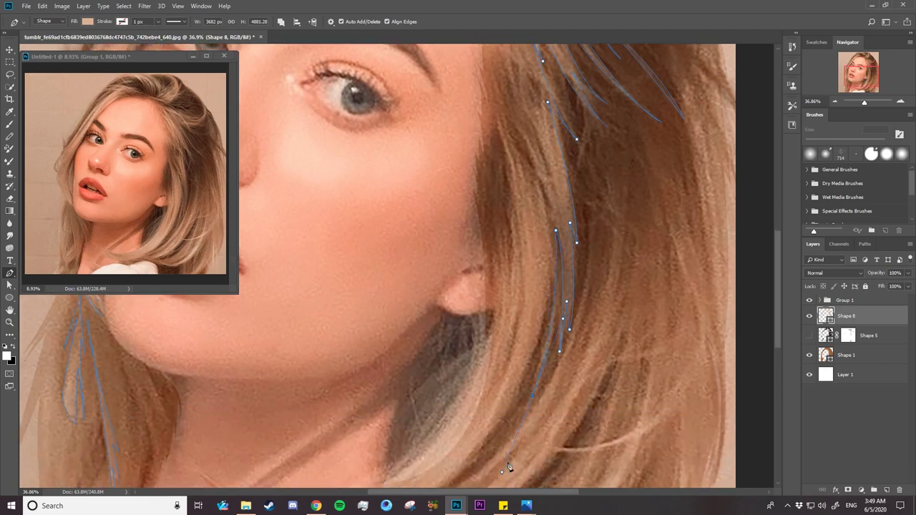
click(524, 420)
click(551, 286)
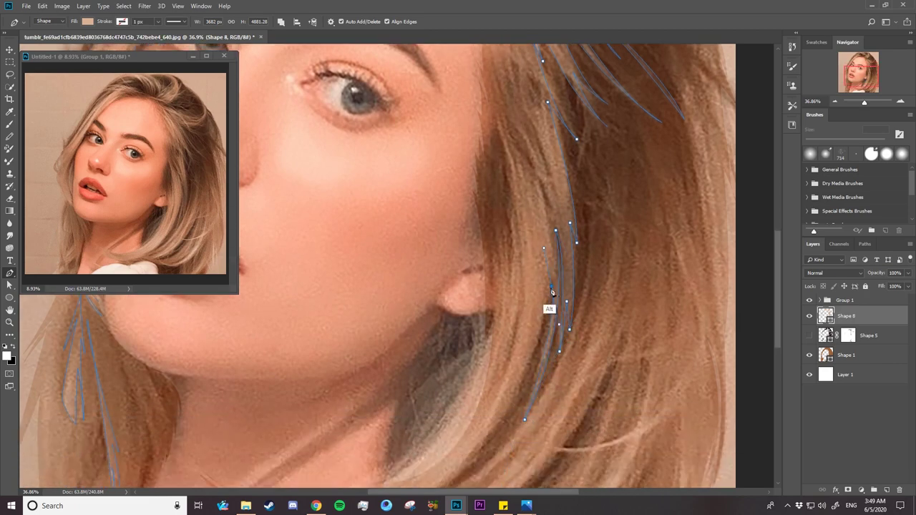
drag(501, 435, 473, 458)
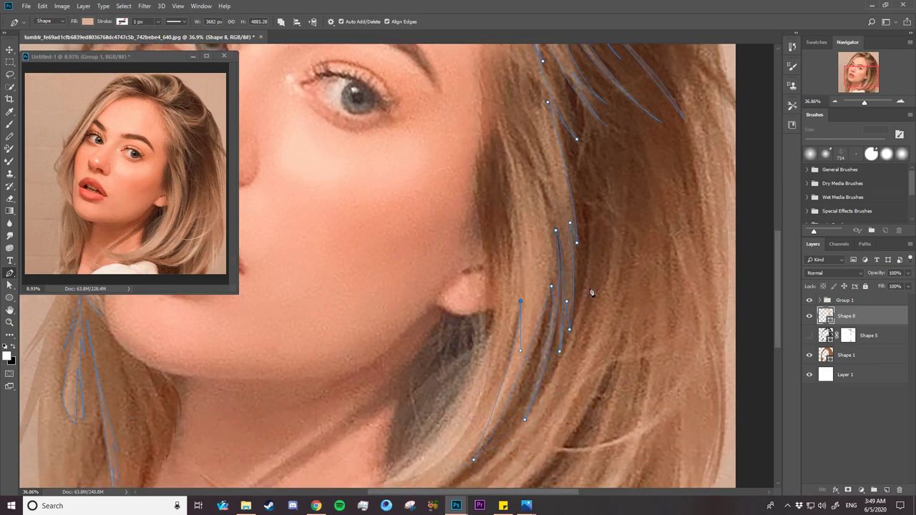
scroll(522, 305, down, 4)
- Trace a curved strand along the hair's lower edge by the jaw
drag(396, 360, 365, 373)
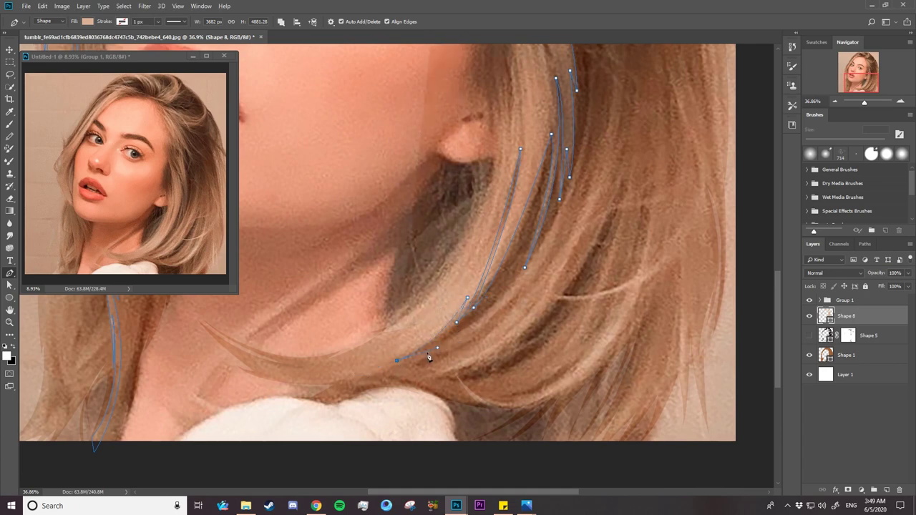
drag(227, 351, 354, 429)
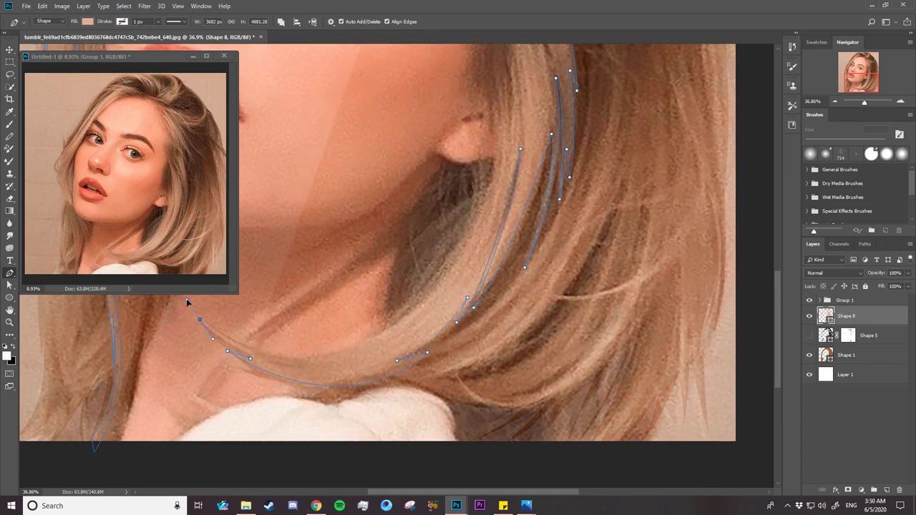
drag(205, 317, 194, 311)
drag(365, 350, 268, 358)
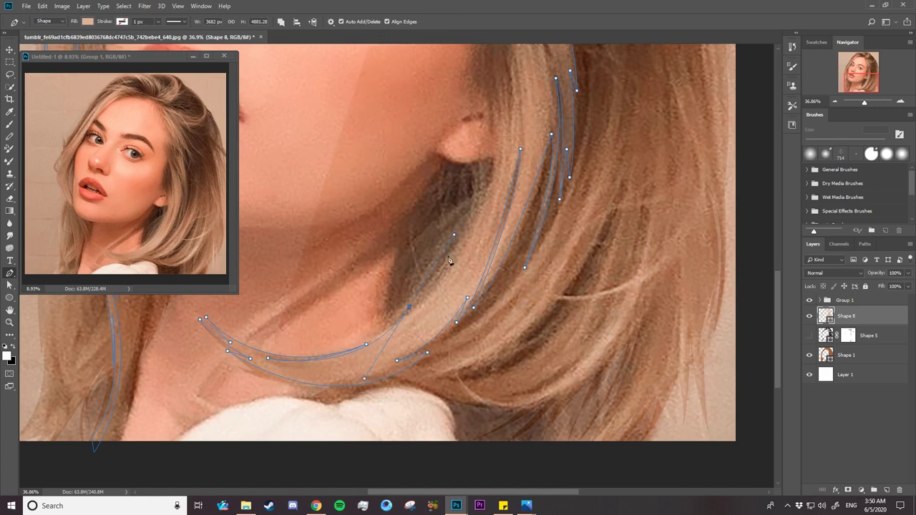
click(395, 314)
- Trace strands from beside the ear up to the hairline above the eye
scroll(479, 207, up, 4)
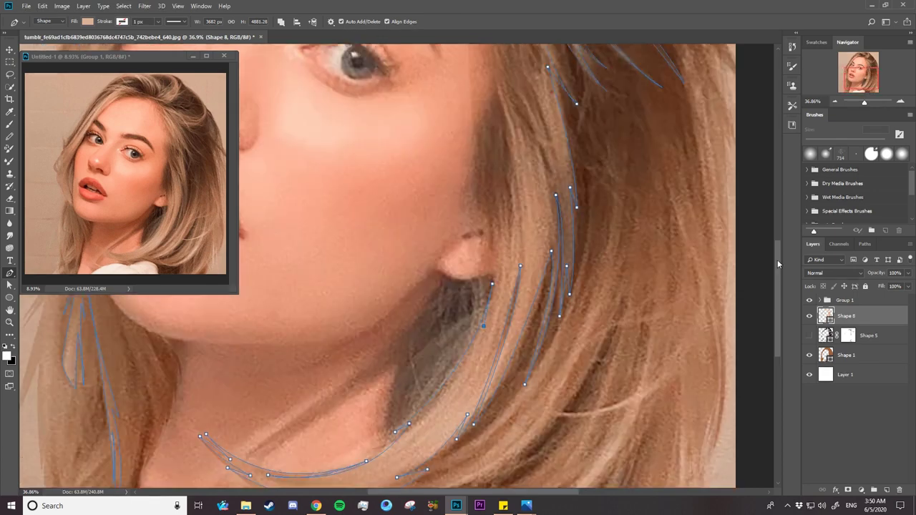
drag(485, 230, 461, 169)
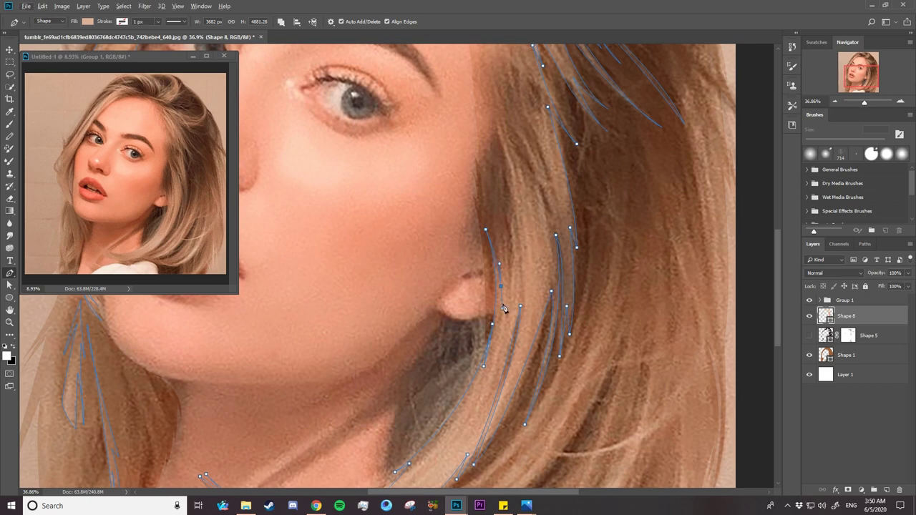
click(485, 109)
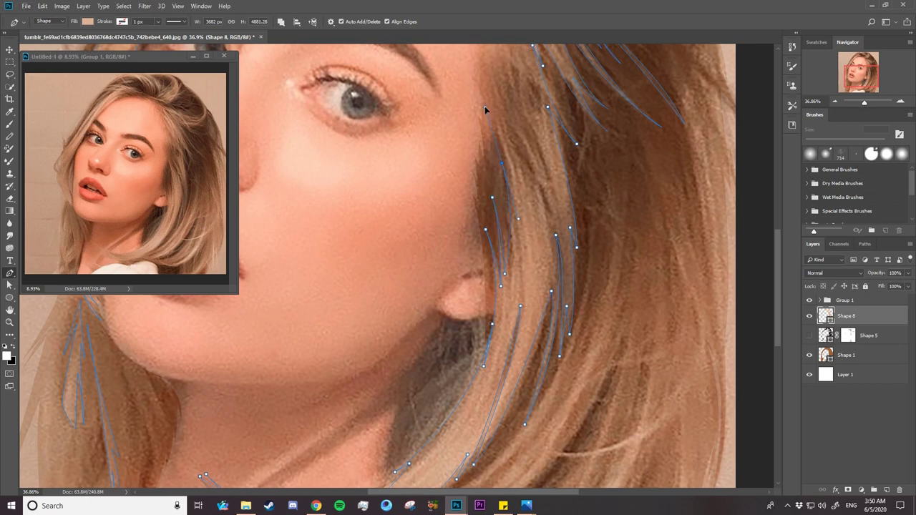
key(ctrl+z)
click(496, 126)
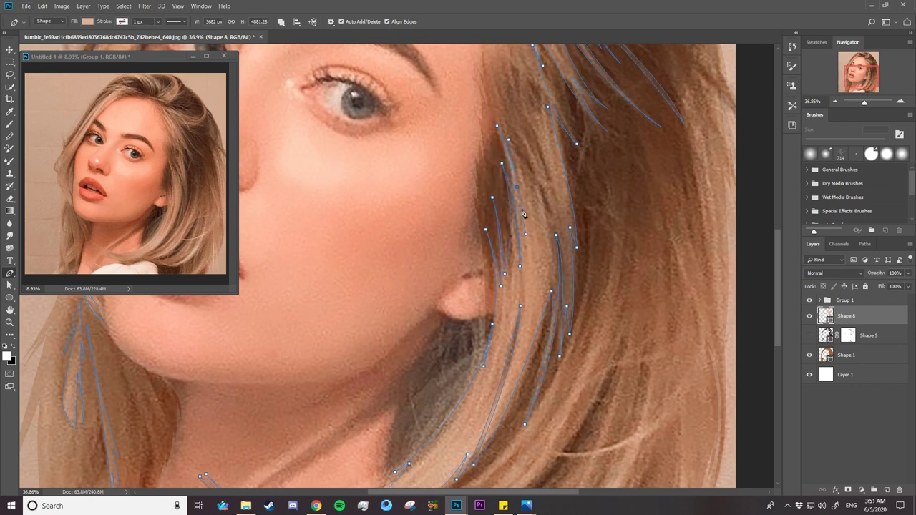
scroll(504, 308, up, 5)
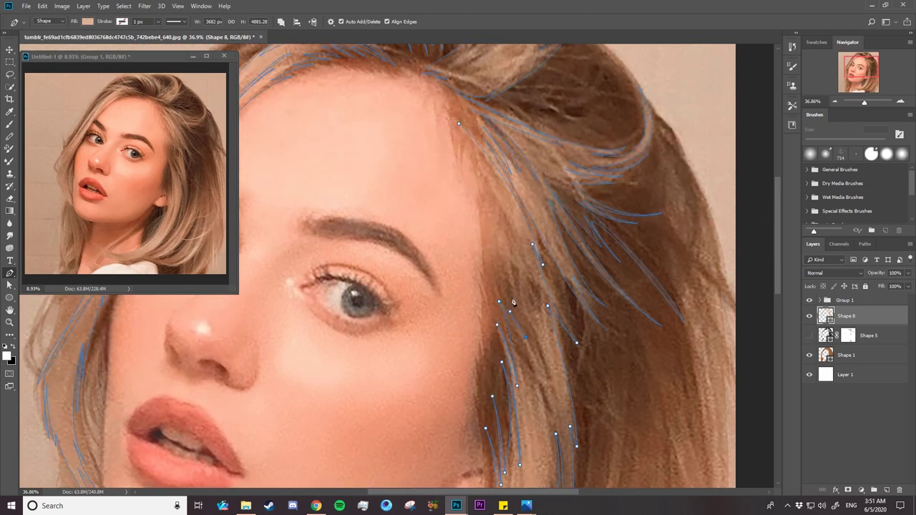
drag(503, 236, 522, 286)
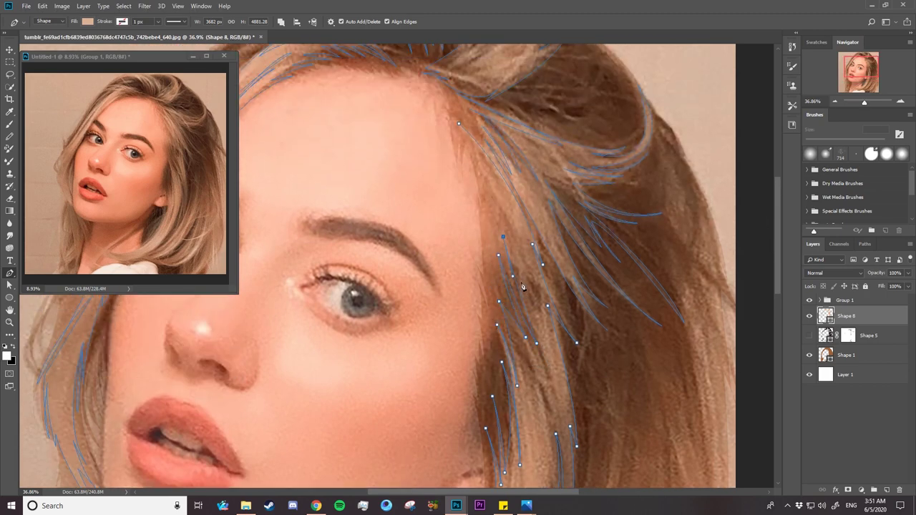
click(485, 179)
click(478, 168)
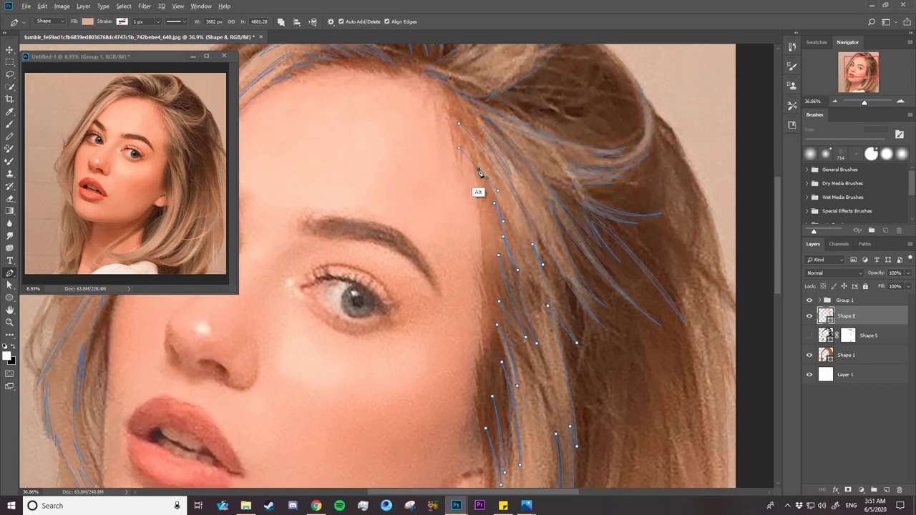
click(470, 150)
- Hide the photo layers, show the flat brown hair shapes, and zoom out to the whole hairstyle
click(809, 299)
click(809, 334)
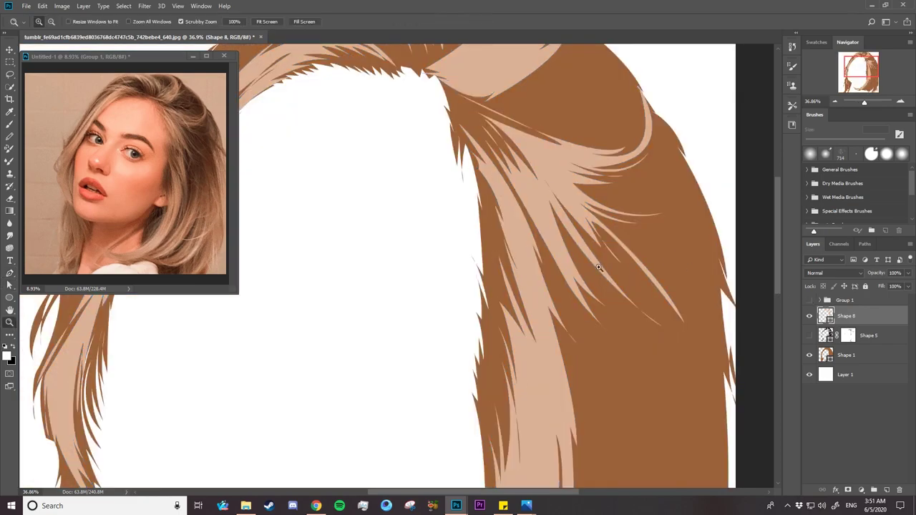
key(z)
drag(630, 338, 689, 328)
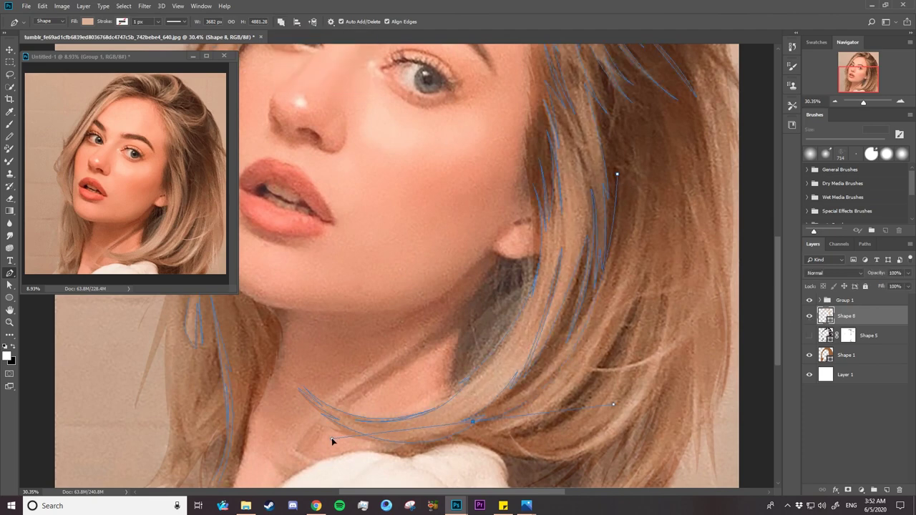
- Trace a curved strand from the hair bottom up toward the ear and back to the tip
drag(470, 424, 356, 452)
drag(476, 430, 382, 467)
mouse_move(477, 431)
mouse_down()
mouse_move(456, 433)
mouse_move(559, 399)
mouse_up()
drag(601, 336, 597, 355)
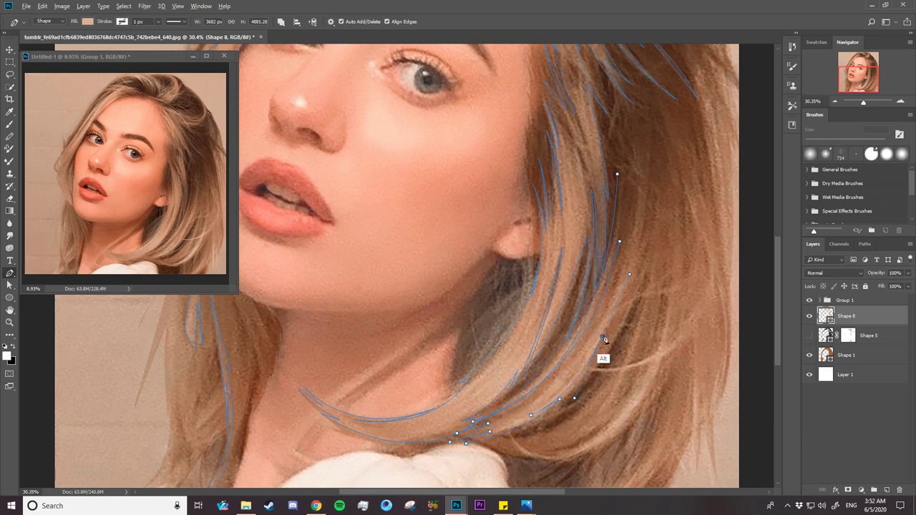
drag(652, 203, 641, 278)
scroll(651, 230, up, 3)
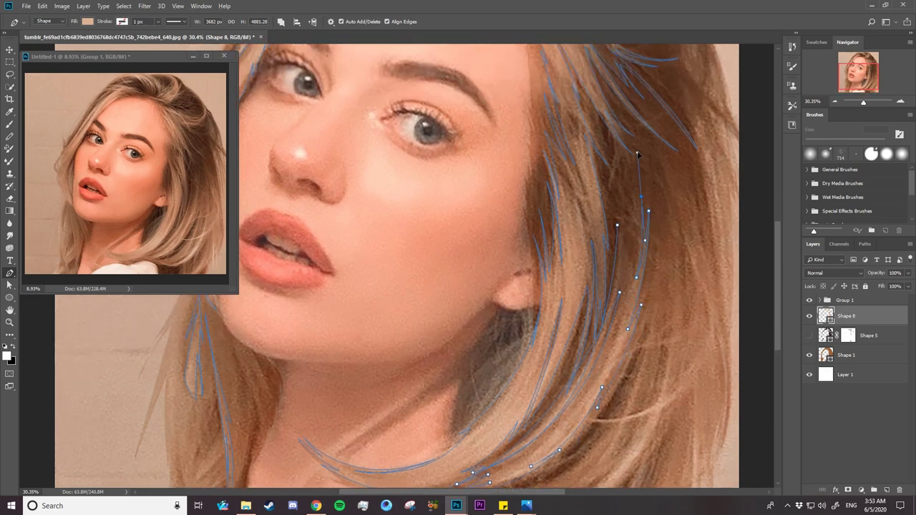
mouse_move(640, 196)
mouse_down()
mouse_move(633, 266)
mouse_move(621, 274)
mouse_up()
scroll(777, 285, down, 5)
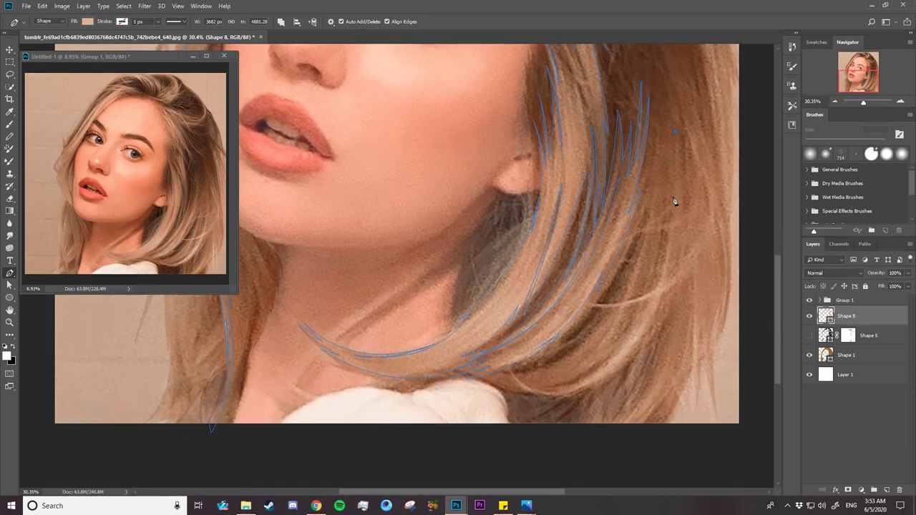
drag(511, 372, 323, 274)
- Trace a strand down the right hair ends, reshaping its curves with handles
click(648, 331)
click(642, 366)
click(657, 306)
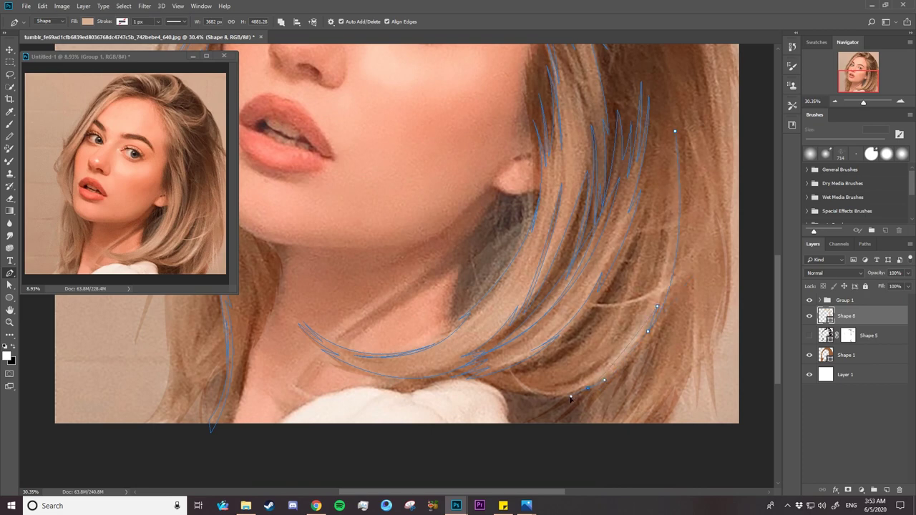
click(588, 392)
alt+click(588, 392)
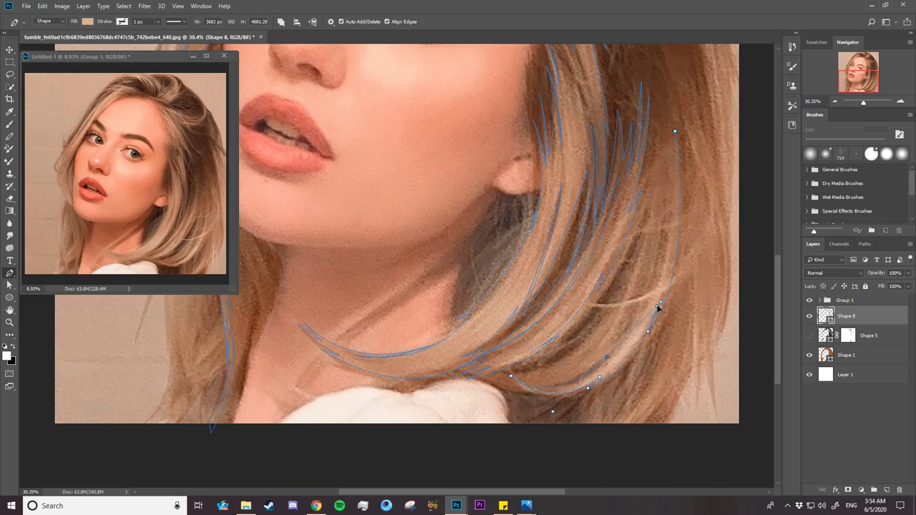
drag(606, 358, 583, 382)
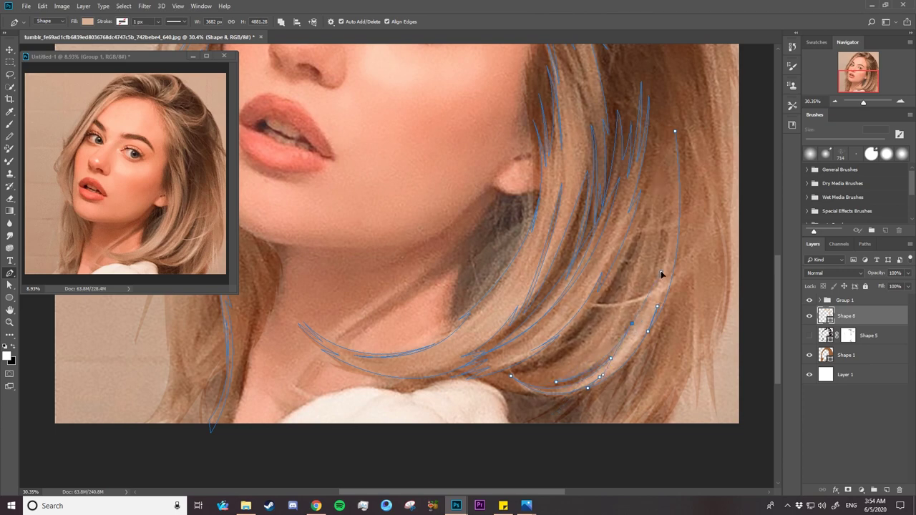
drag(631, 324, 648, 229)
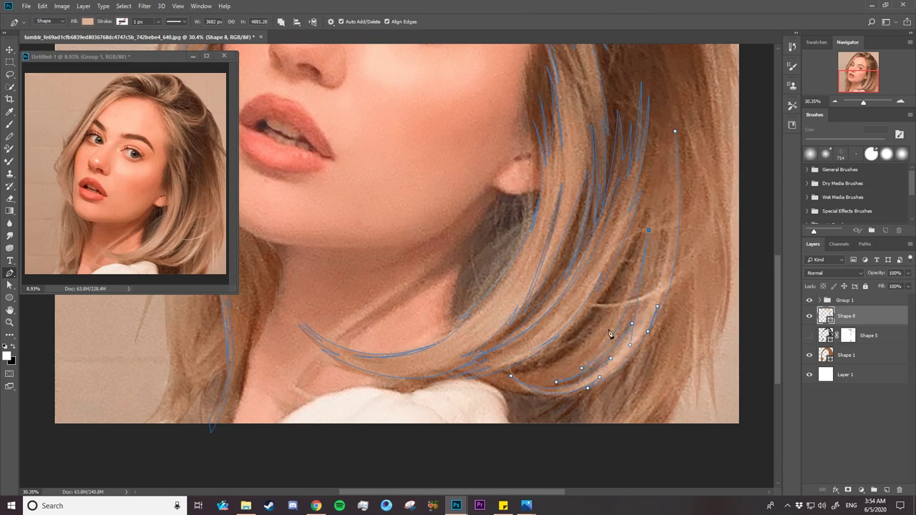
drag(644, 284, 647, 207)
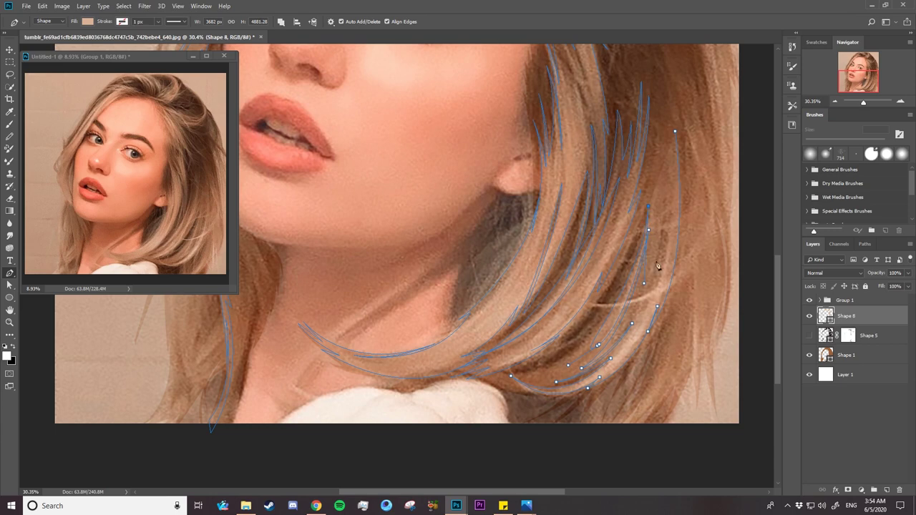
drag(652, 270, 654, 240)
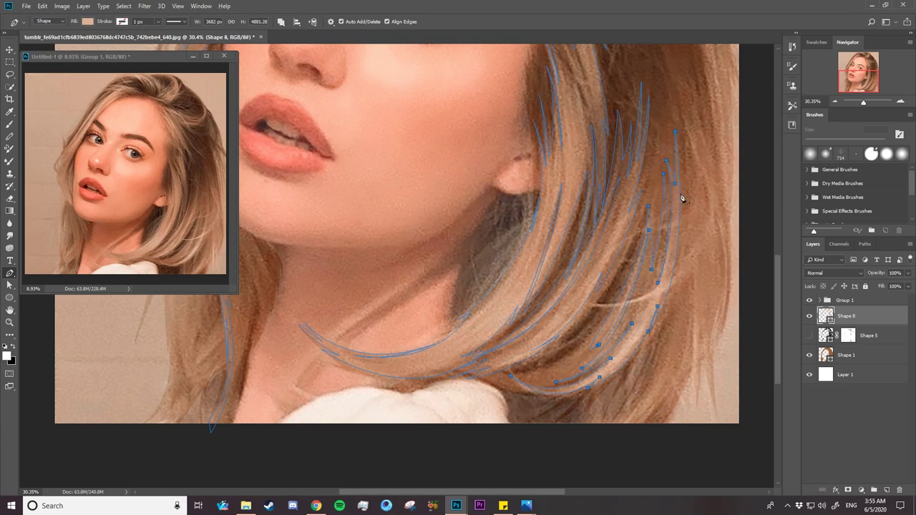
- Draw a strand from the hair's right edge down to the ends, adjusting its direction handle
click(682, 111)
drag(593, 303, 764, 293)
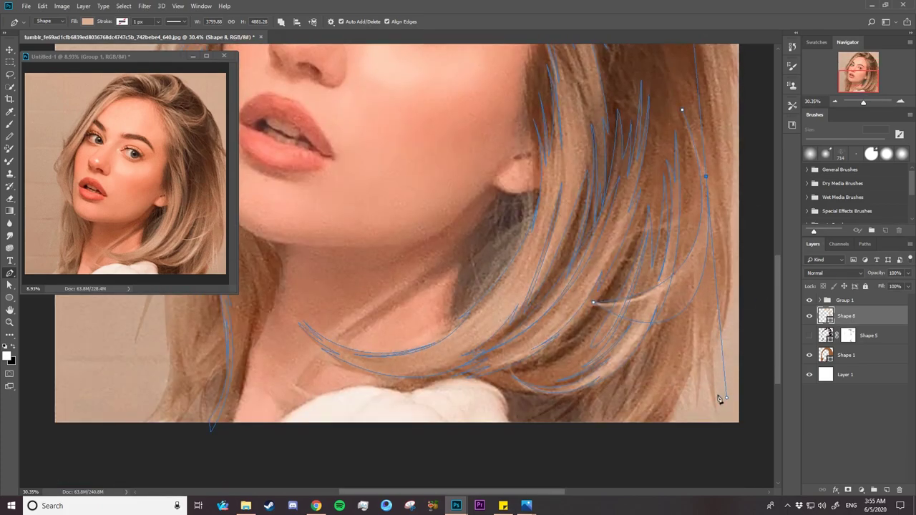
drag(736, 287, 705, 401)
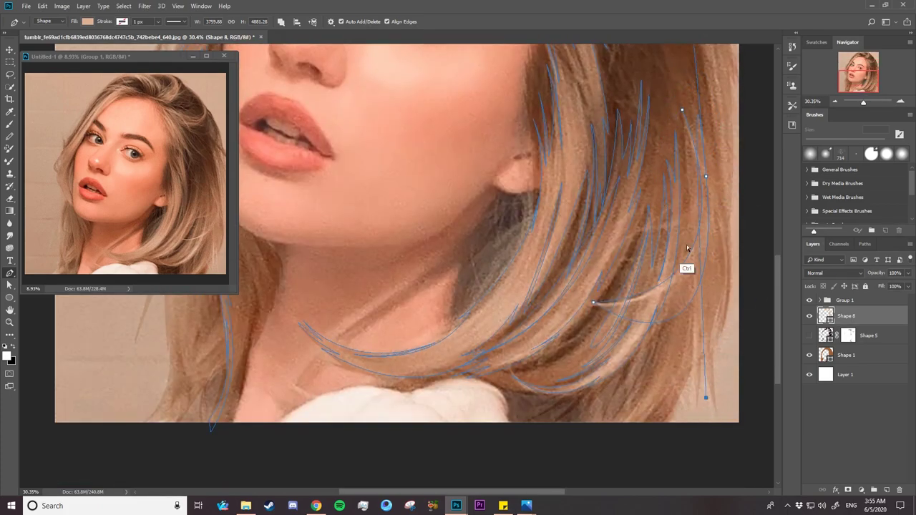
key(ctrl+z)
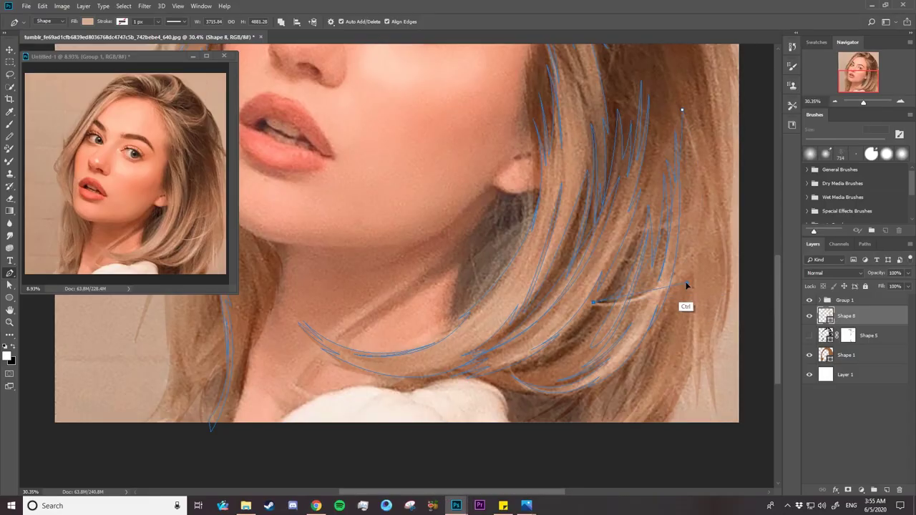
mouse_move(764, 294)
mouse_down()
mouse_move(683, 306)
mouse_move(649, 325)
mouse_move(704, 331)
mouse_up()
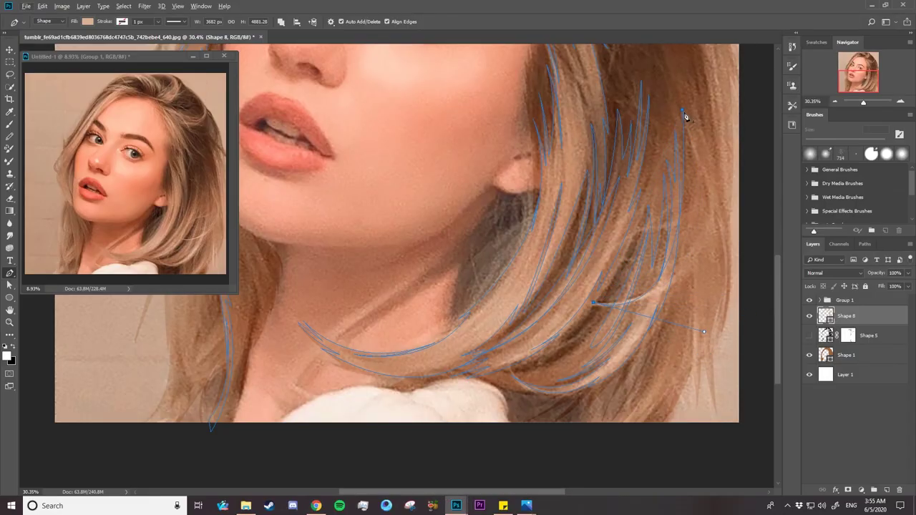
click(839, 302)
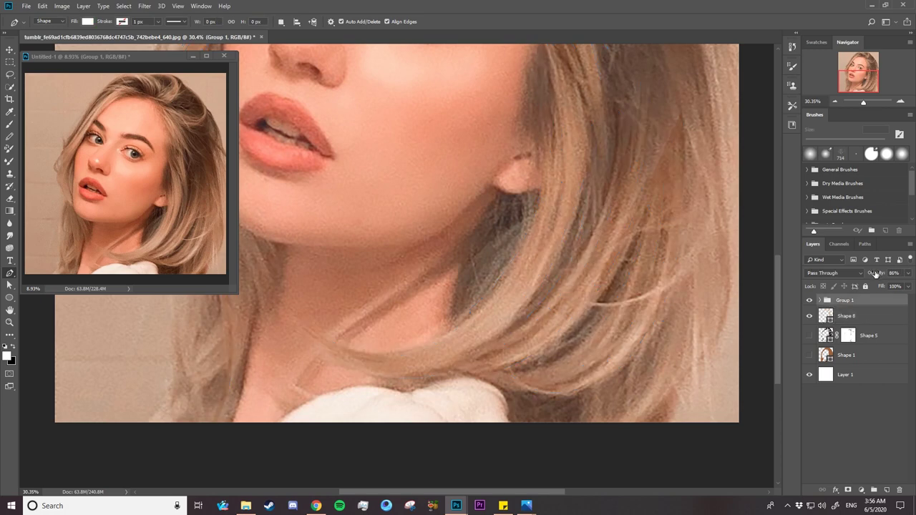
mouse_move(691, 327)
mouse_down()
mouse_move(771, 302)
mouse_move(688, 289)
mouse_up()
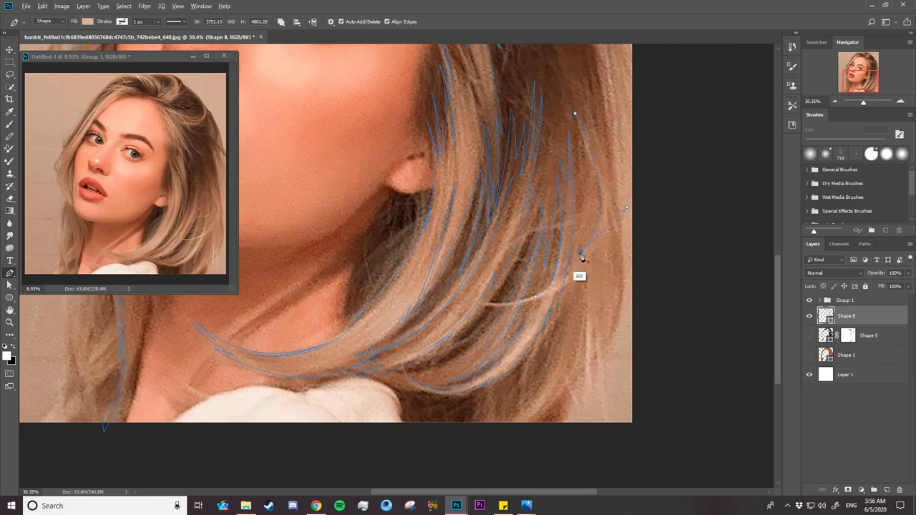
- Trace another strand over the right hair ends and close it on its start anchor
drag(581, 253, 605, 188)
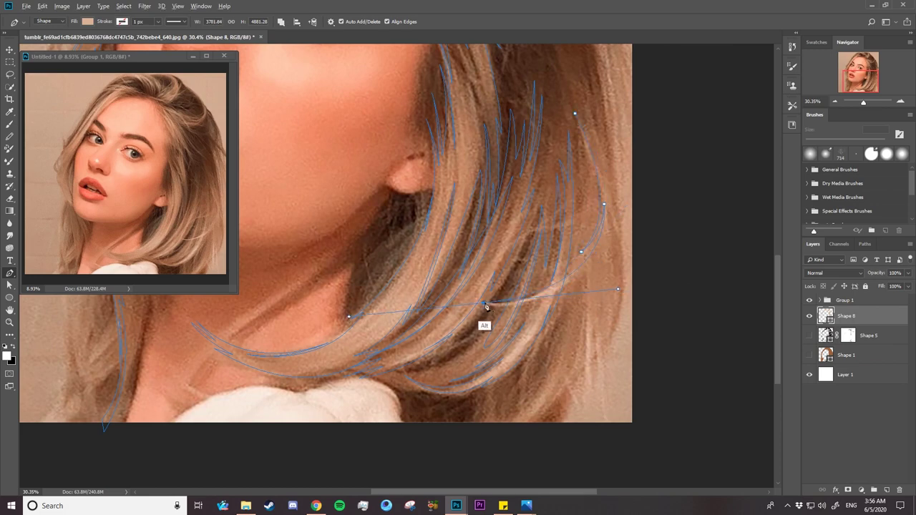
drag(585, 318, 608, 223)
drag(616, 325, 631, 281)
scroll(776, 248, up, 5)
scroll(769, 328, down, 5)
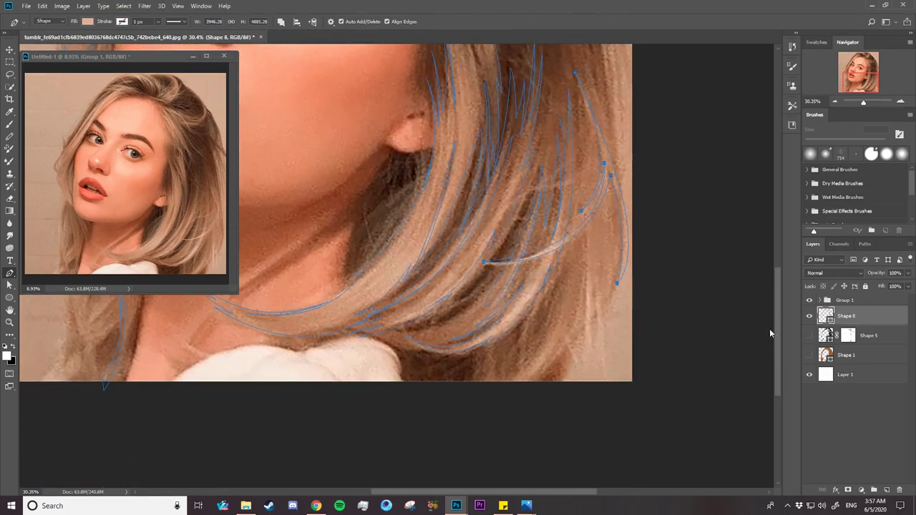
scroll(769, 329, down, 1)
drag(542, 370, 586, 348)
drag(585, 288, 586, 364)
click(603, 373)
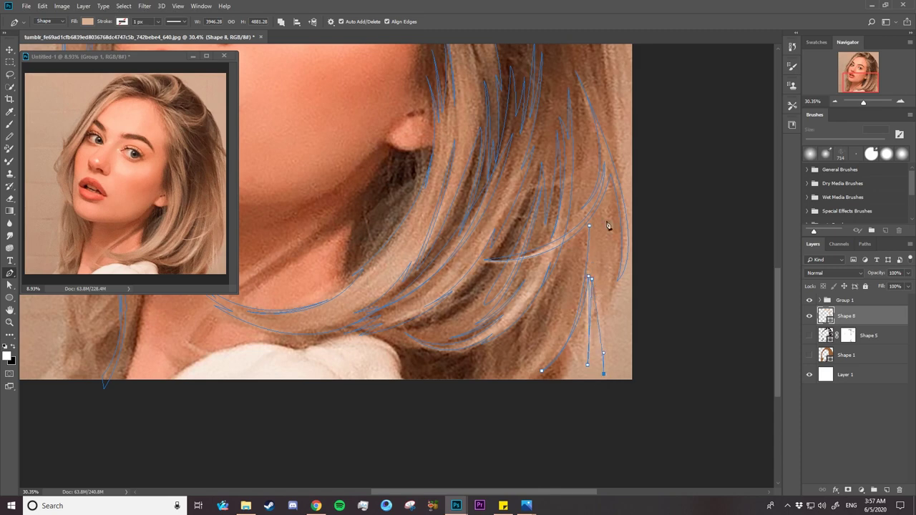
click(588, 226)
drag(523, 366, 490, 387)
- Deselect the strand path and add a white layer mask to the Shape 1 hair layer
key(ctrl+minus)
key(ctrl+minus)
key(ctrl+minus)
key(a)
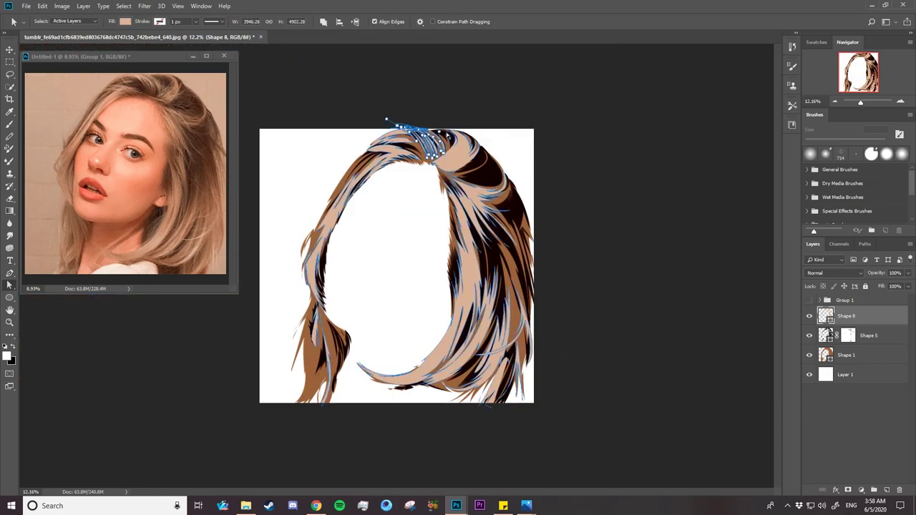
key(Return)
click(845, 356)
click(848, 490)
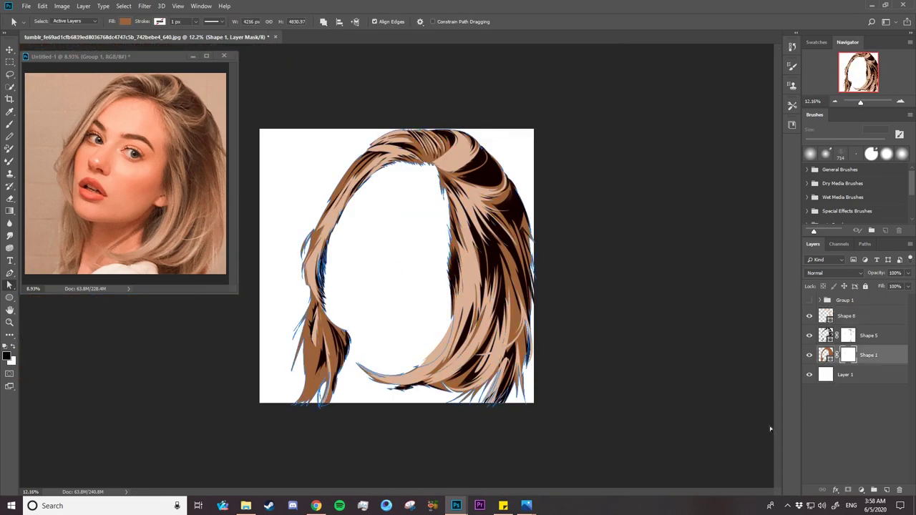
- Add a white layer mask to Shape 8 and zoom in on the top of the hair
key(z)
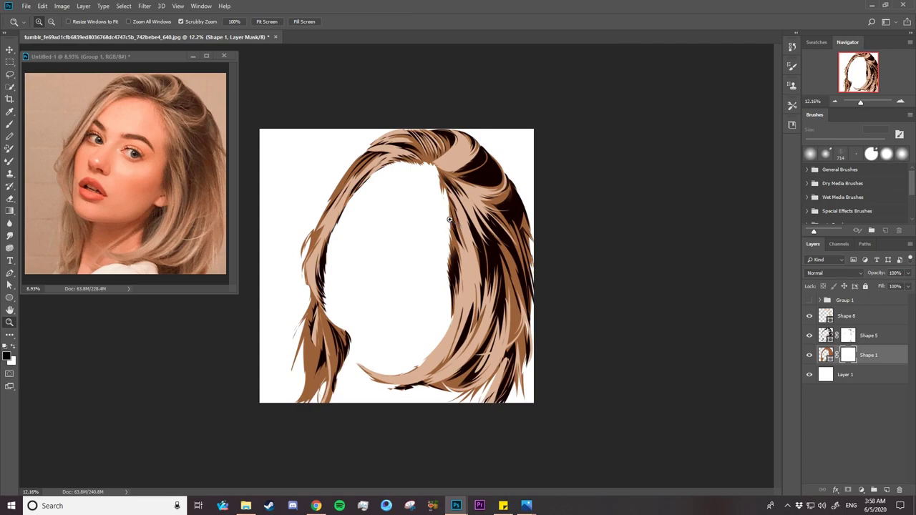
mouse_move(449, 219)
mouse_down()
mouse_move(497, 241)
mouse_move(501, 261)
mouse_up()
mouse_move(522, 302)
mouse_down()
mouse_move(489, 312)
mouse_move(566, 323)
mouse_up()
click(859, 324)
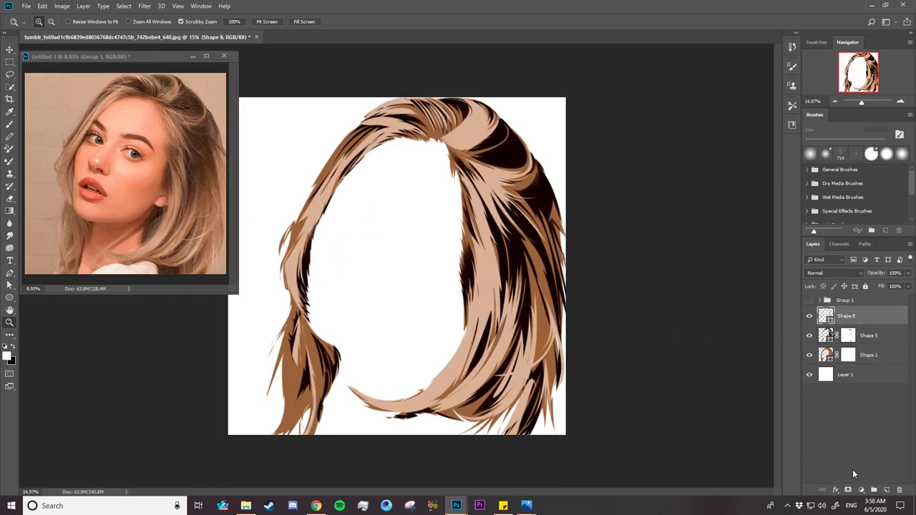
click(847, 490)
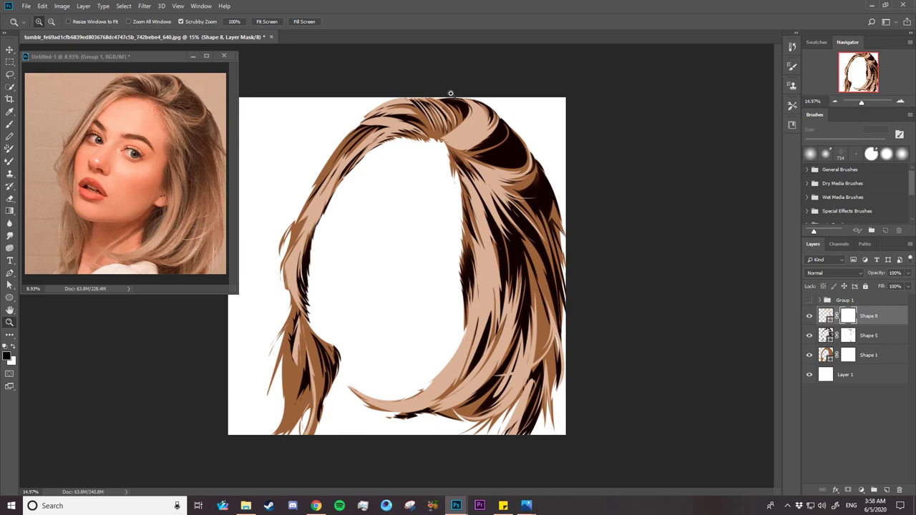
drag(450, 93, 470, 178)
key(b)
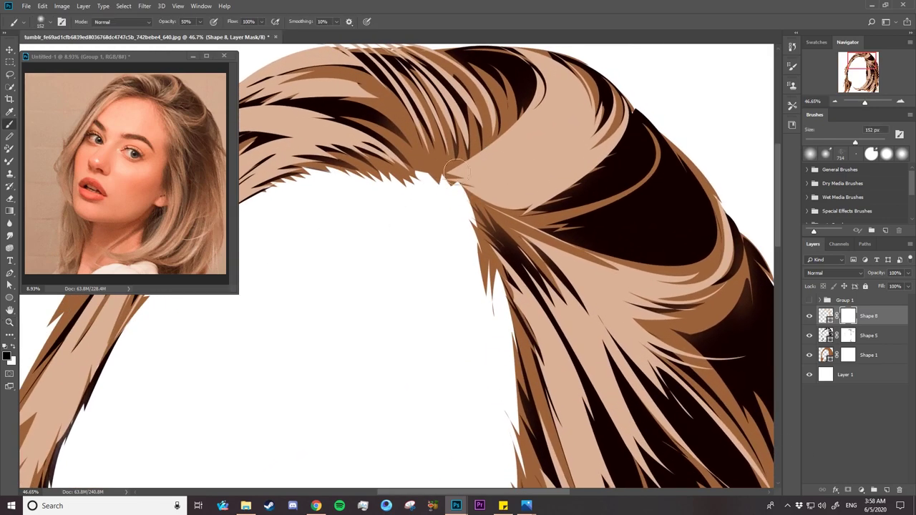
- Paint black at 50% opacity on Shape 8's mask to soften the crown and top-edge strands
right_click(499, 149)
key(Return)
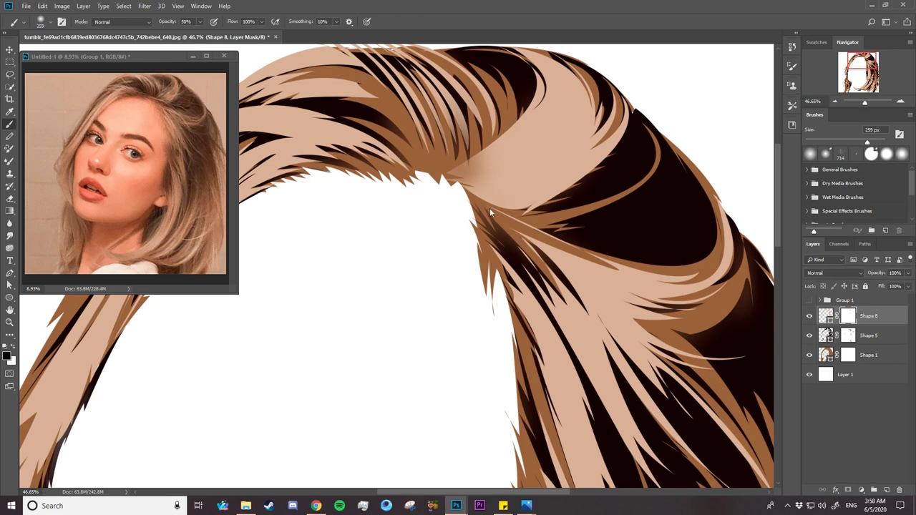
drag(490, 208, 515, 308)
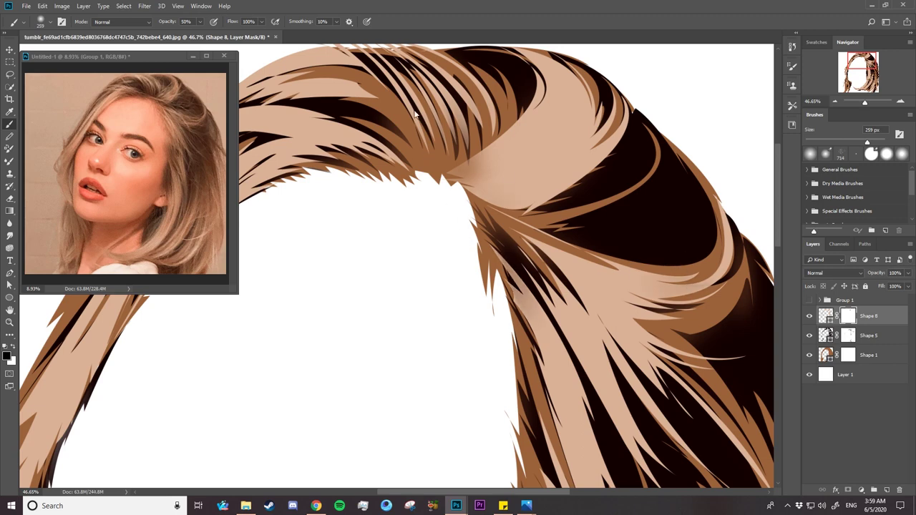
mouse_move(376, 87)
mouse_down()
mouse_move(340, 123)
mouse_move(372, 139)
mouse_up()
key(z)
drag(473, 228, 335, 292)
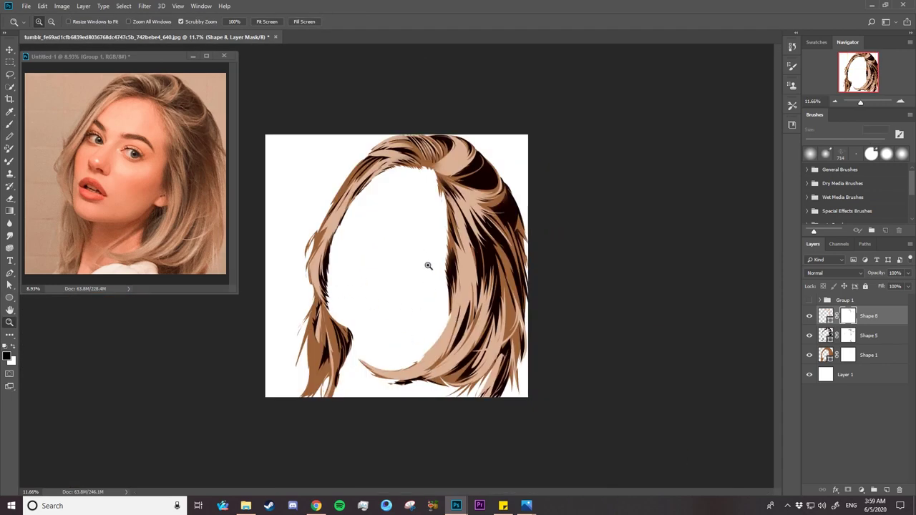
drag(475, 228, 501, 240)
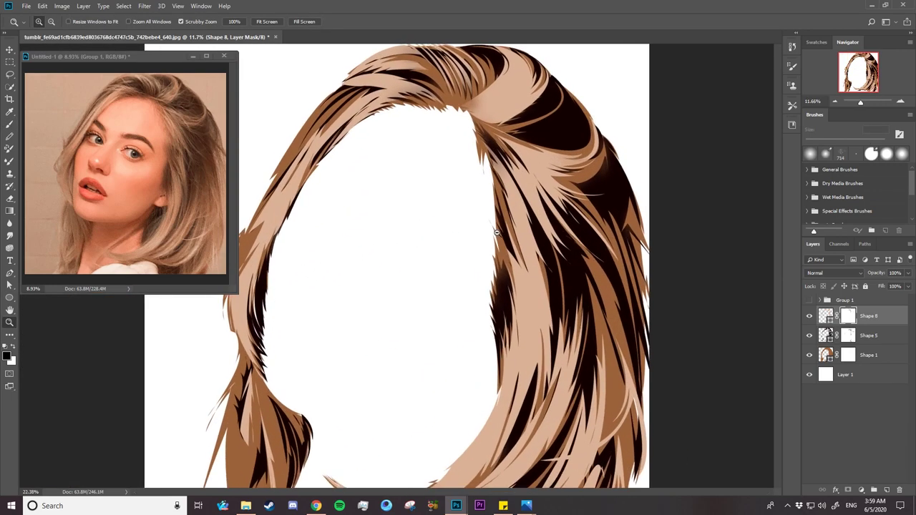
key(b)
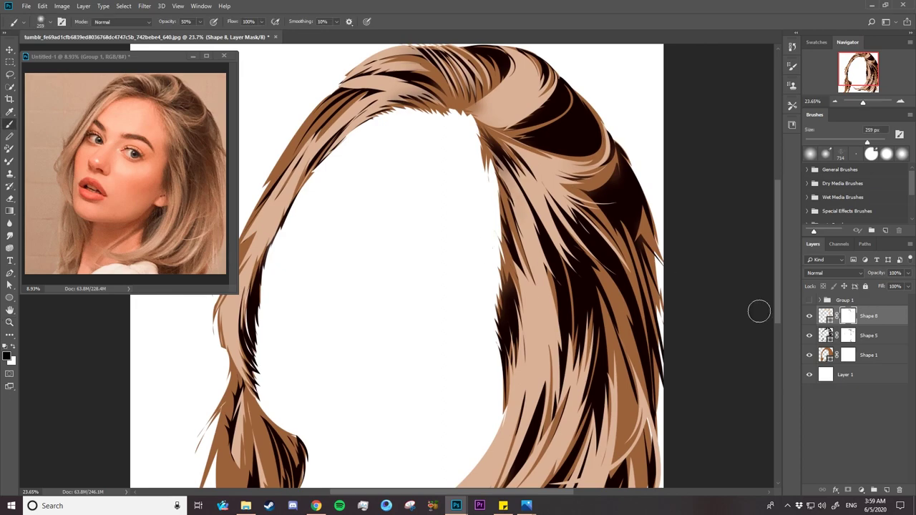
click(809, 300)
key(z)
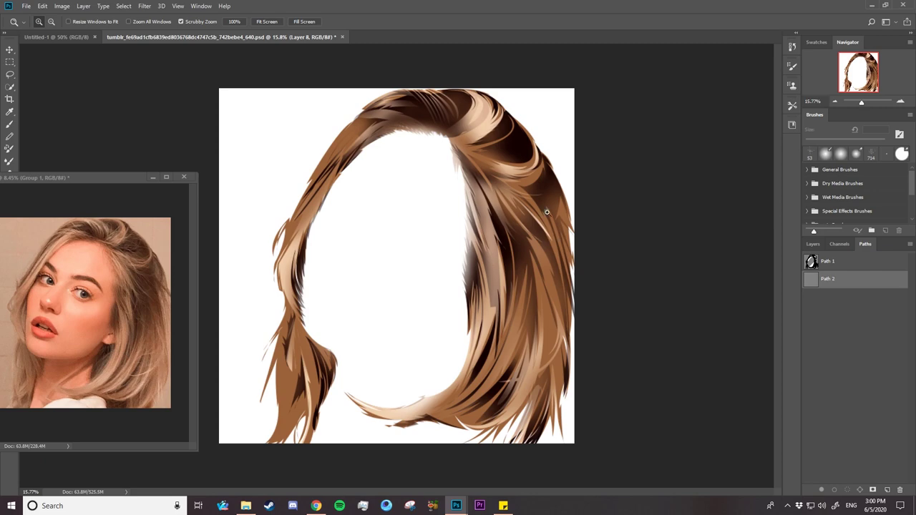
- Make the Group 1 photo visible again and zoom in on the crown
click(813, 244)
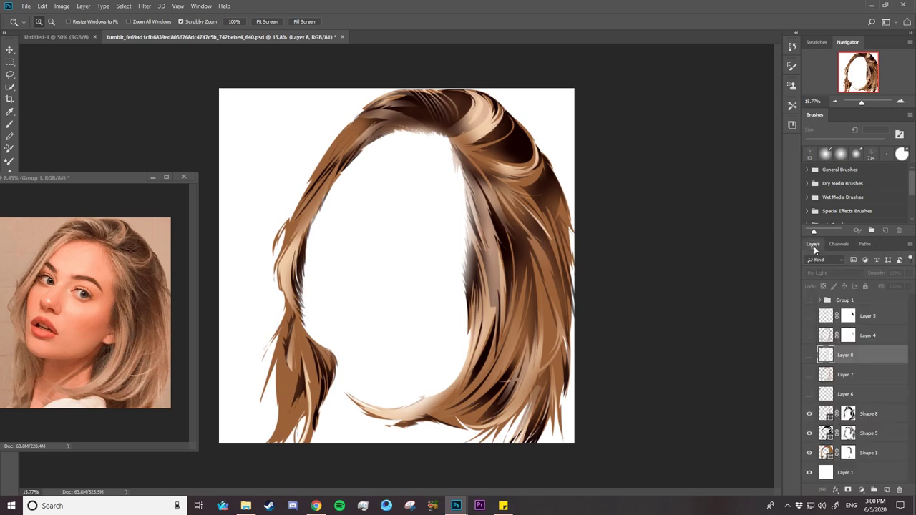
click(809, 301)
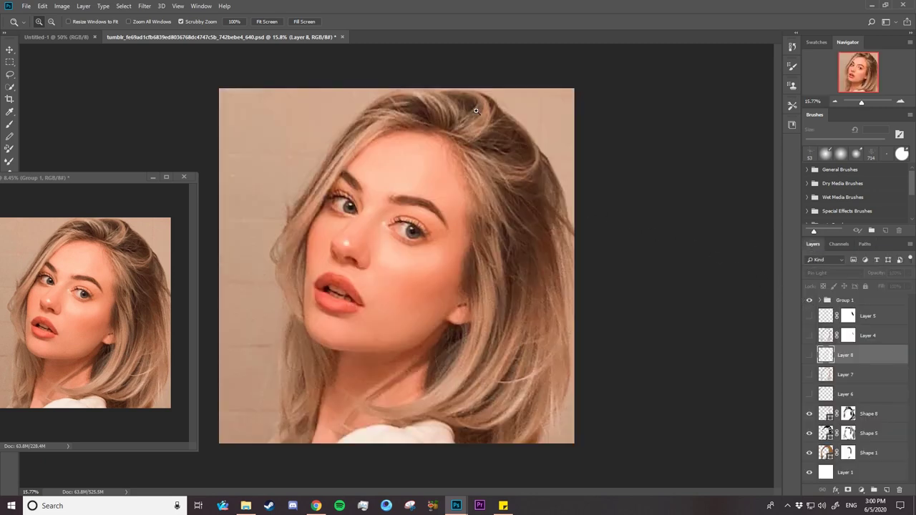
drag(464, 93, 508, 171)
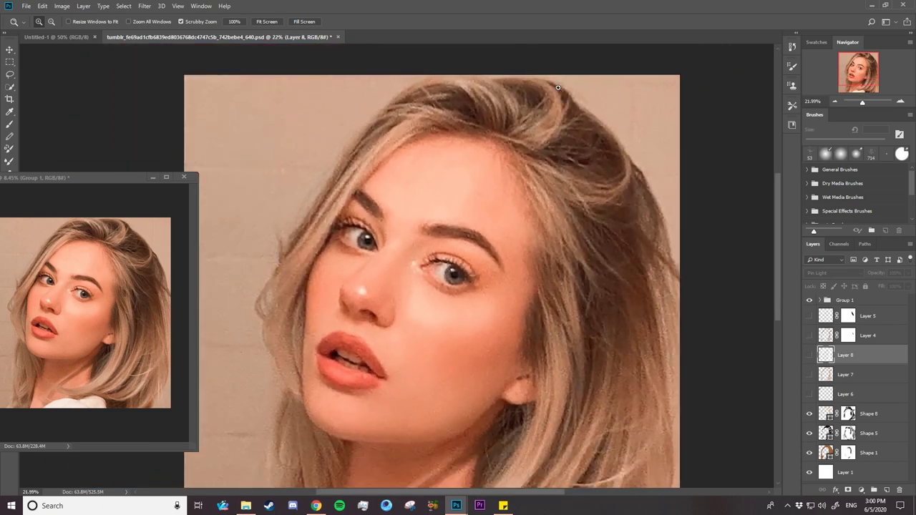
click(559, 88)
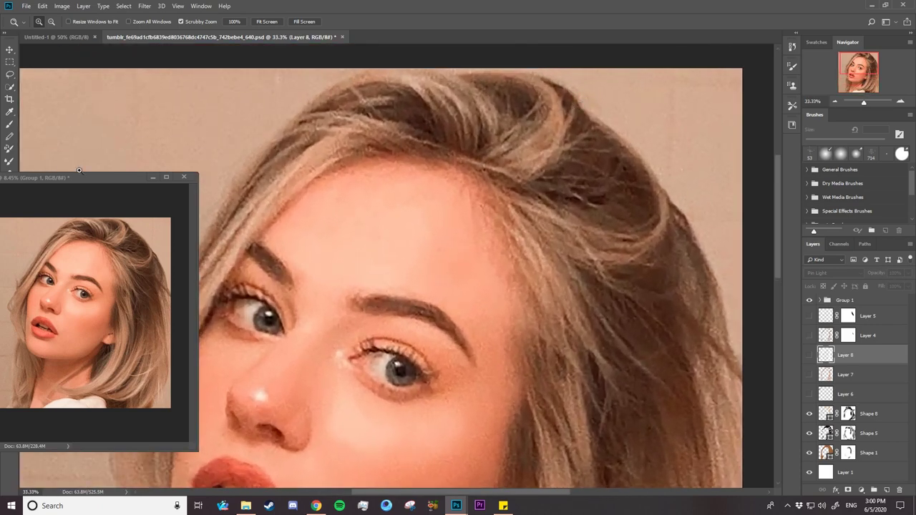
drag(40, 176, 120, 80)
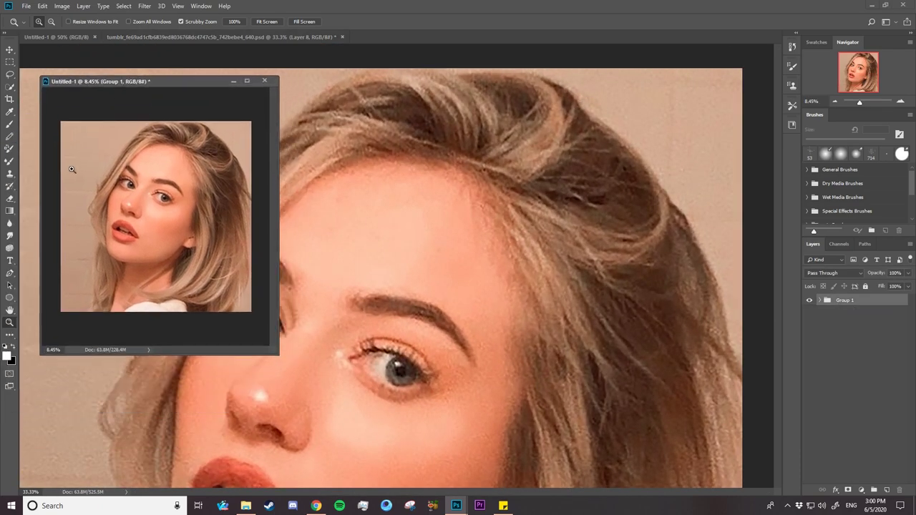
- Set the Pen tool to Path mode and place the first strand anchor at the hairline
click(9, 274)
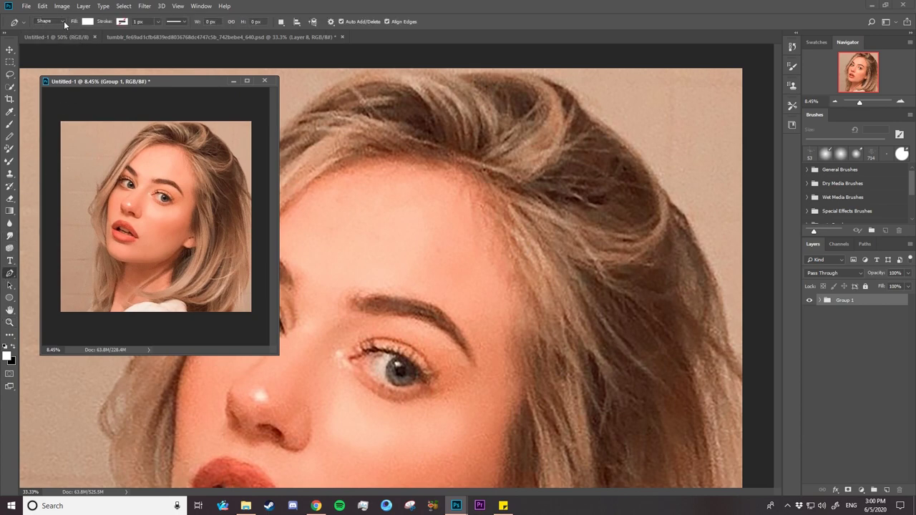
click(65, 24)
click(63, 37)
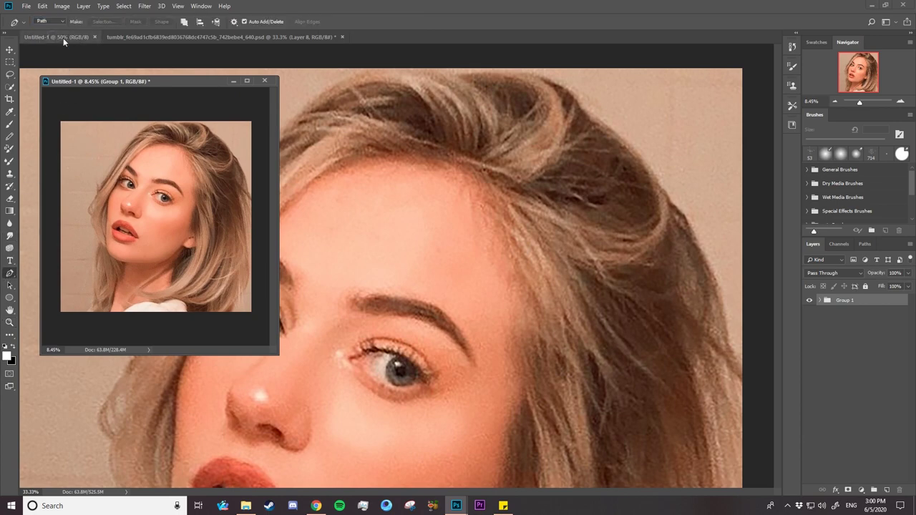
click(469, 163)
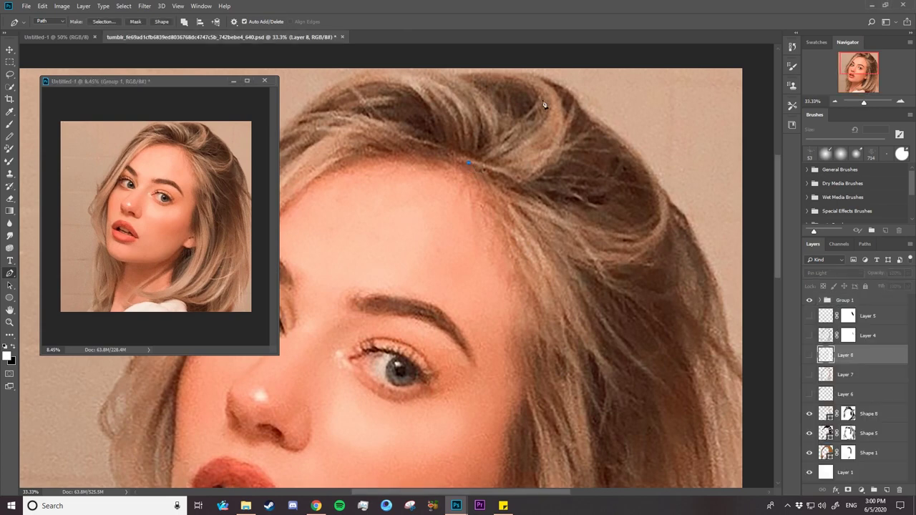
- Curve a strand up to the top of the head and reshape its upper curve
drag(515, 73, 444, 59)
key(ctrl)
ctrl+click(481, 169)
drag(519, 80, 424, 58)
ctrl+click(486, 134)
- Reshape another strand's upper curve, then trace a new strand from hairline through the hair to the crown
drag(560, 71, 566, 70)
drag(501, 73, 491, 75)
ctrl+click(486, 128)
click(489, 176)
drag(551, 126, 557, 104)
drag(496, 73, 477, 73)
key(Escape)
- Trace two more strands curving from the hairline up over the crown
click(482, 172)
drag(552, 111, 553, 98)
drag(494, 72, 471, 74)
key(Escape)
click(487, 180)
drag(553, 152, 556, 130)
click(557, 101)
drag(494, 72, 458, 73)
ctrl+click(480, 126)
- Add a strand sweeping from the hairline up and over to the left
mouse_move(471, 70)
mouse_down()
mouse_move(315, 82)
mouse_move(284, 60)
mouse_up()
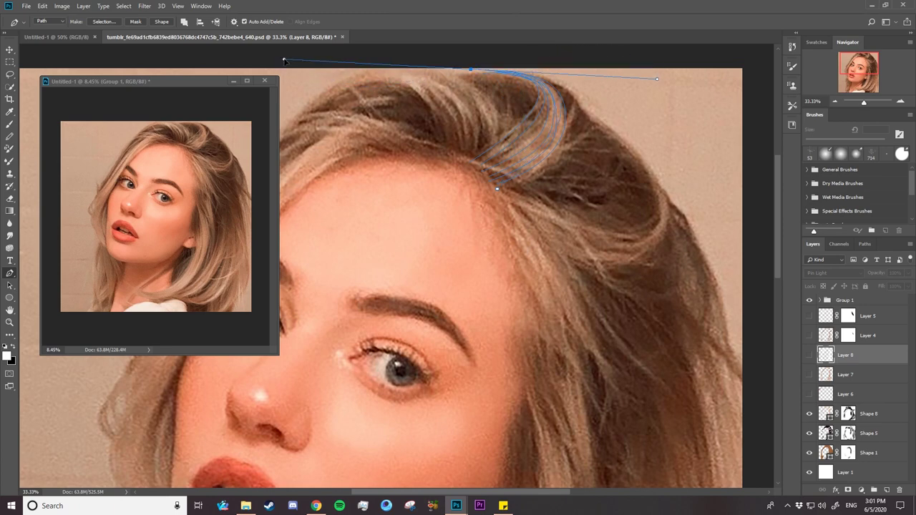
ctrl+click(462, 153)
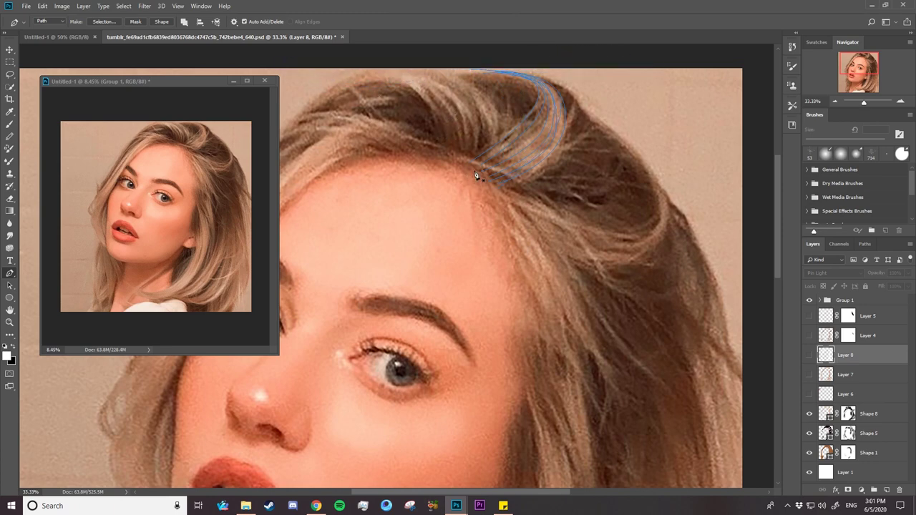
click(472, 167)
drag(443, 77, 346, 55)
ctrl+click(395, 131)
- Trace further strands from the hairline curving along the top of the head
click(444, 157)
drag(379, 79, 316, 108)
drag(370, 79, 293, 100)
click(468, 163)
drag(418, 74, 324, 70)
key(Escape)
mouse_move(412, 70)
mouse_down()
mouse_move(372, 71)
mouse_move(273, 105)
mouse_up()
click(465, 165)
mouse_move(377, 80)
mouse_down()
mouse_move(247, 104)
mouse_move(340, 111)
mouse_up()
- Trace a strand arcing over the top and down the right side of the head
ctrl+click(395, 157)
key(alt+z)
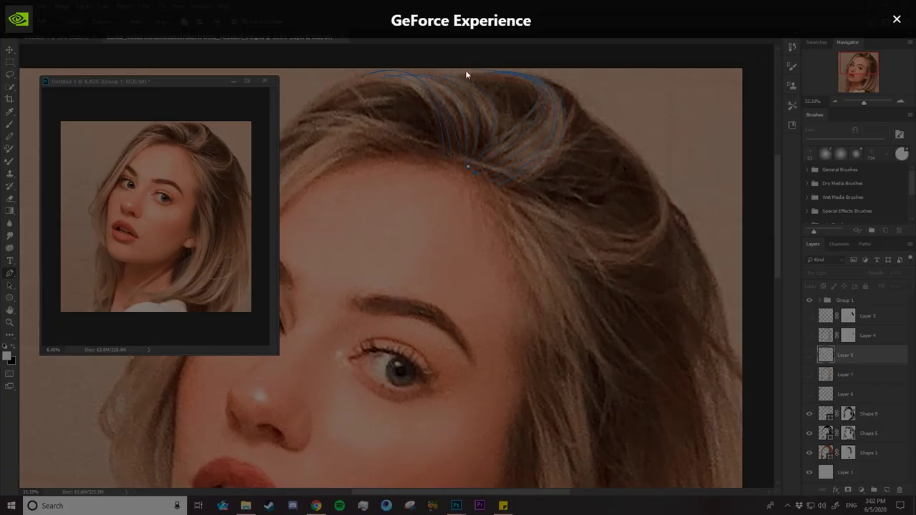
click(896, 19)
drag(347, 80, 547, 52)
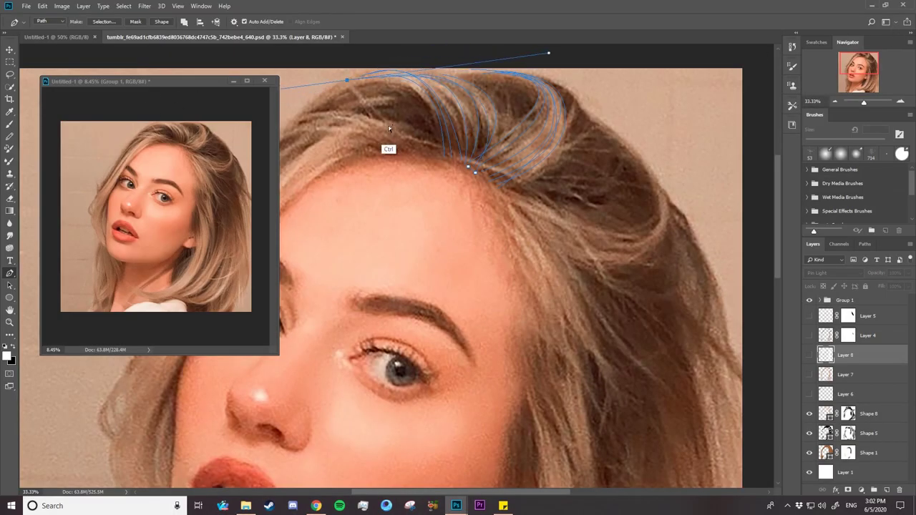
click(487, 188)
drag(651, 160, 621, 140)
drag(635, 265, 665, 241)
click(482, 184)
- Draw strands from the hairline curving down the right side of the hair
ctrl+click(590, 123)
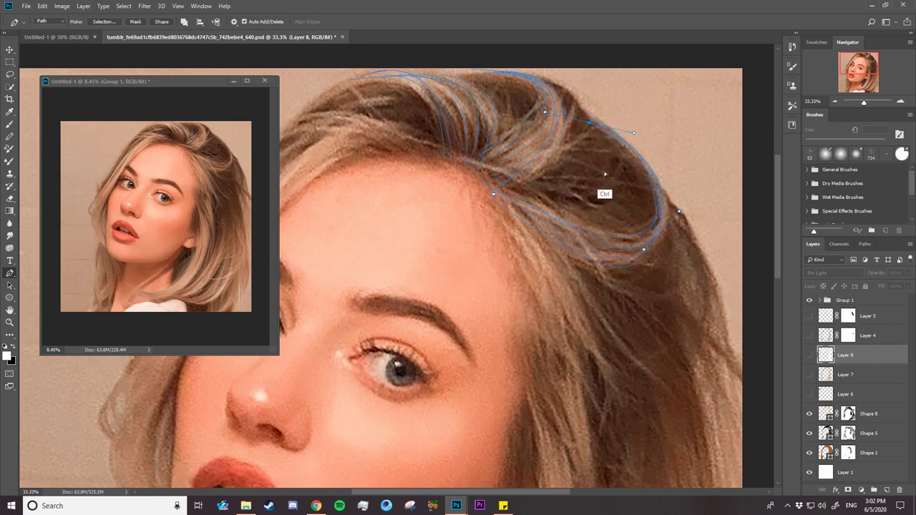
click(507, 188)
drag(579, 302, 622, 339)
click(670, 394)
click(483, 190)
click(478, 203)
drag(619, 392, 651, 406)
- Add more strands from the hairline running down beside the face
click(482, 198)
drag(569, 309, 591, 329)
drag(637, 387, 670, 384)
ctrl+click(538, 265)
click(491, 192)
click(474, 189)
click(473, 179)
drag(609, 434, 640, 452)
- Place starting points for new strands at the top of the hair
drag(778, 207, 779, 255)
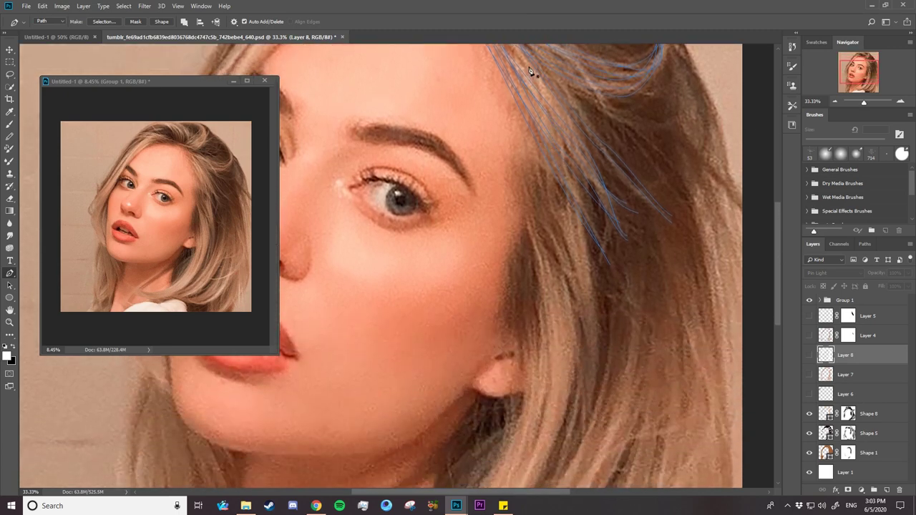
click(527, 66)
click(536, 78)
click(542, 87)
click(523, 62)
ctrl+click(577, 344)
- Trace a strand from the top of the hair down beside the face and check the strands
click(526, 113)
drag(545, 232, 554, 249)
ctrl+click(579, 444)
ctrl+click(610, 445)
ctrl+click(584, 251)
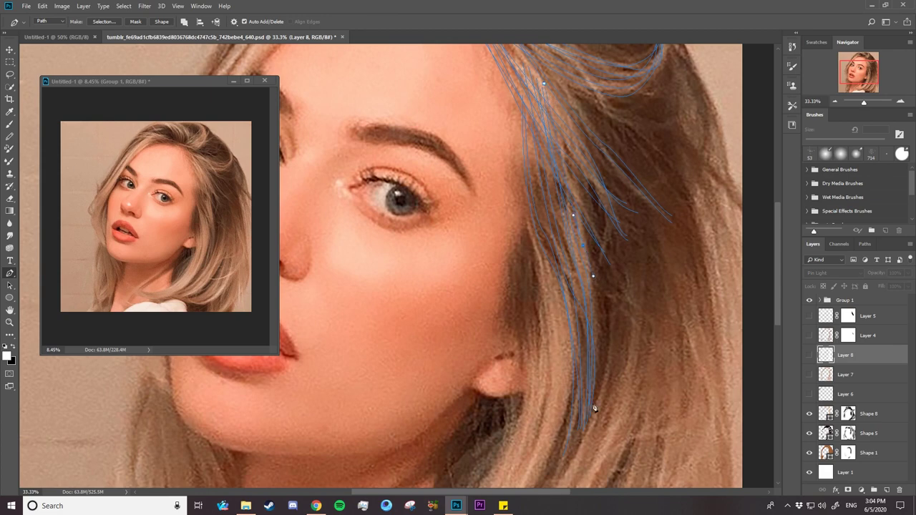
ctrl+click(623, 435)
- Trace a long strand along the lower hair down to the hair ends
scroll(776, 300, down, 3)
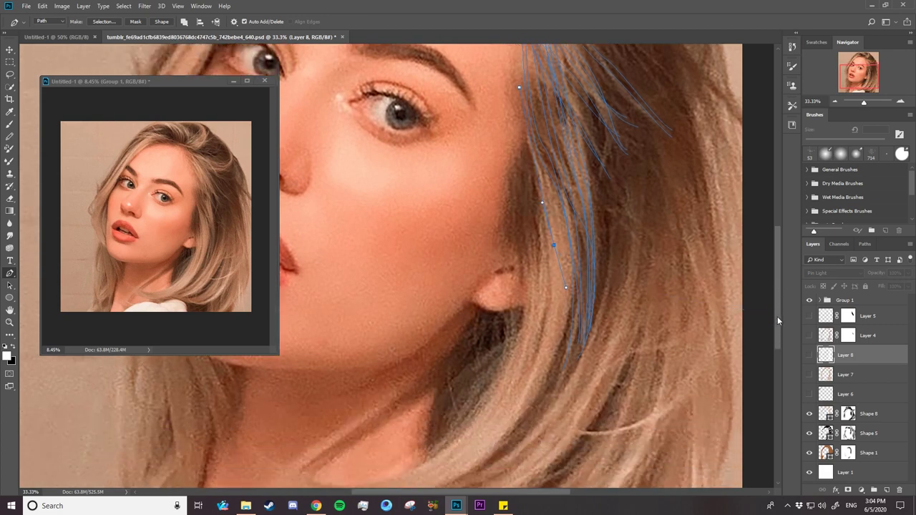
scroll(777, 316, down, 2)
drag(316, 439, 184, 414)
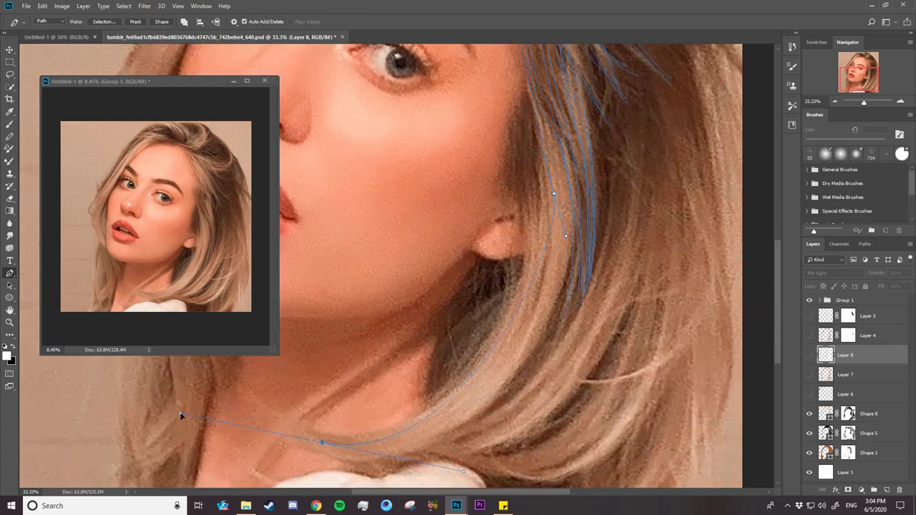
drag(520, 367, 488, 408)
drag(291, 427, 251, 404)
key(Escape)
- Reshape the long strand's bottom curve and bend its end toward the left
click(557, 280)
drag(309, 433, 183, 378)
ctrl+click(538, 256)
drag(358, 442, 168, 377)
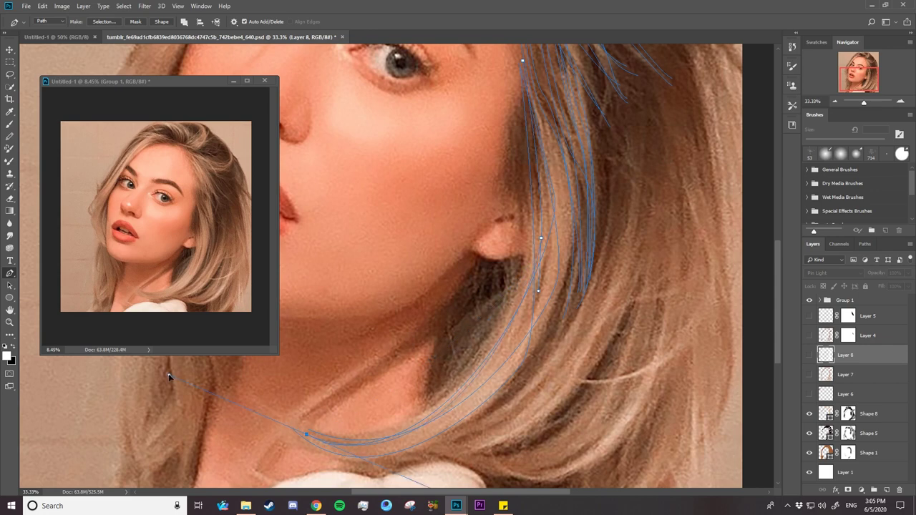
ctrl+click(374, 374)
drag(306, 438, 140, 370)
drag(304, 432, 294, 438)
ctrl+click(419, 329)
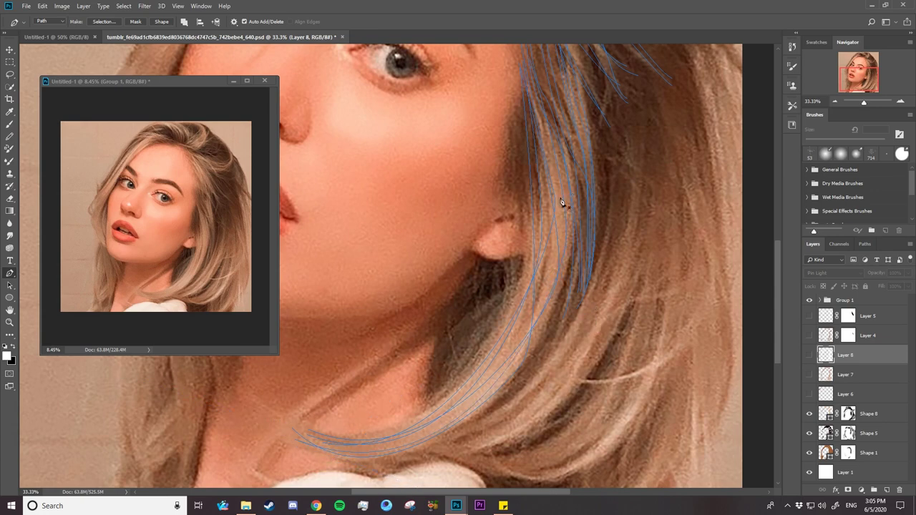
- Adjust the lower strand's curve and review the other strand paths
ctrl+click(507, 368)
drag(286, 430, 207, 397)
ctrl+click(453, 265)
ctrl+click(505, 147)
ctrl+click(546, 337)
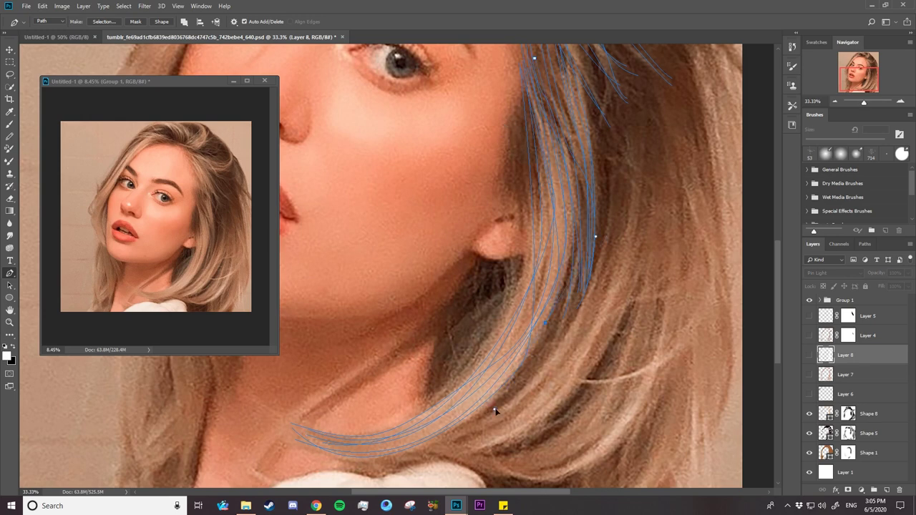
ctrl+click(182, 387)
ctrl+click(525, 81)
- Trace a strand from the top of the hair curling toward the shoulder, plus another curved strand
click(611, 111)
drag(432, 446, 258, 438)
drag(425, 451, 209, 483)
mouse_move(427, 452)
mouse_down()
mouse_move(197, 469)
mouse_move(249, 449)
mouse_move(225, 442)
mouse_up()
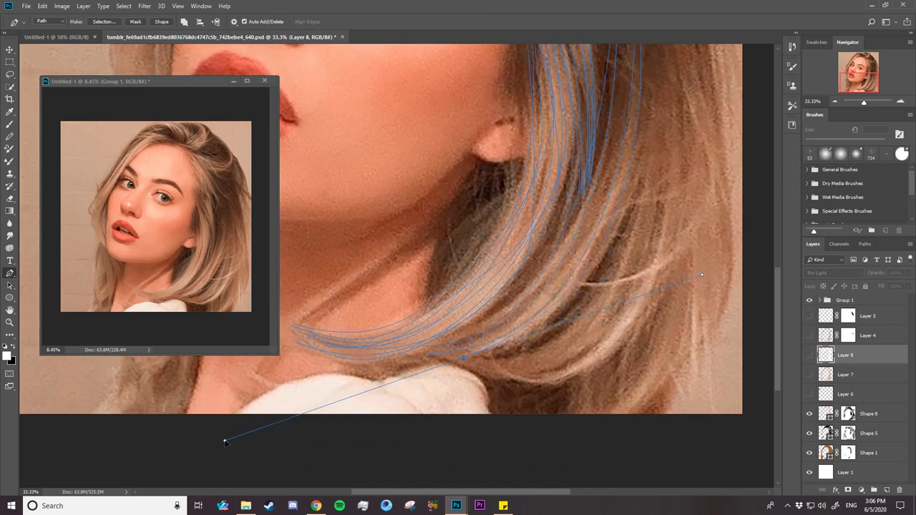
ctrl+click(655, 186)
drag(431, 356, 241, 351)
ctrl+click(465, 294)
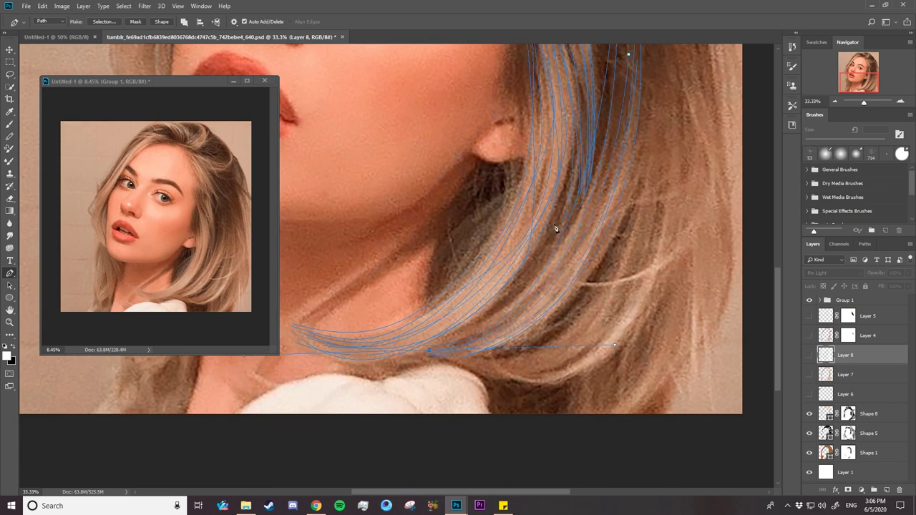
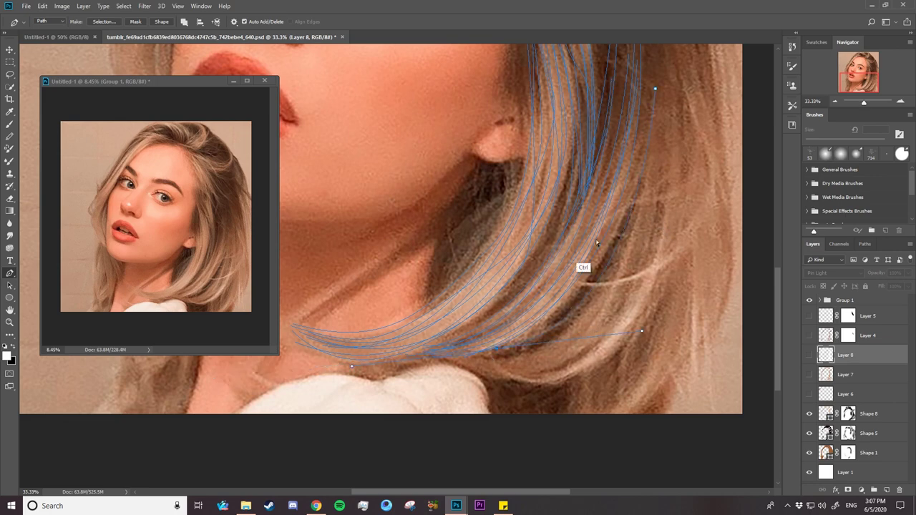
- Draw curved strand paths along the lower hair ends toward the shoulder
drag(462, 334, 684, 108)
mouse_move(493, 365)
mouse_down()
mouse_move(333, 262)
mouse_move(294, 266)
mouse_up()
ctrl+click(698, 208)
mouse_move(489, 349)
mouse_down()
mouse_move(321, 239)
mouse_move(319, 219)
mouse_up()
ctrl+click(711, 237)
drag(486, 358, 304, 213)
ctrl+click(688, 215)
- Add further strand curves from the hair top down to the ends
drag(493, 366, 323, 304)
ctrl+click(684, 281)
drag(620, 333, 569, 370)
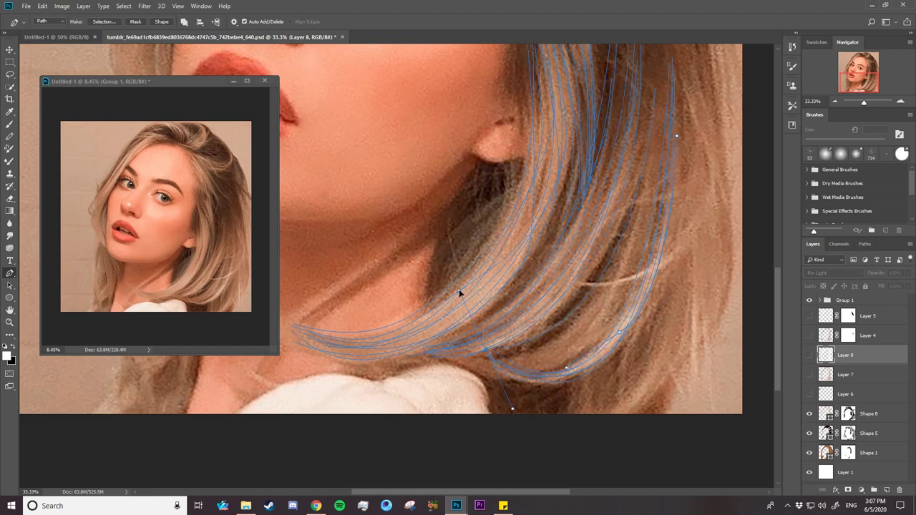
ctrl+click(714, 247)
click(678, 71)
ctrl+click(731, 336)
- Trace and reshape another strand curve on the hair's right edge
drag(582, 284, 408, 298)
ctrl+click(390, 302)
drag(583, 285, 370, 298)
ctrl+click(722, 261)
drag(776, 283, 739, 181)
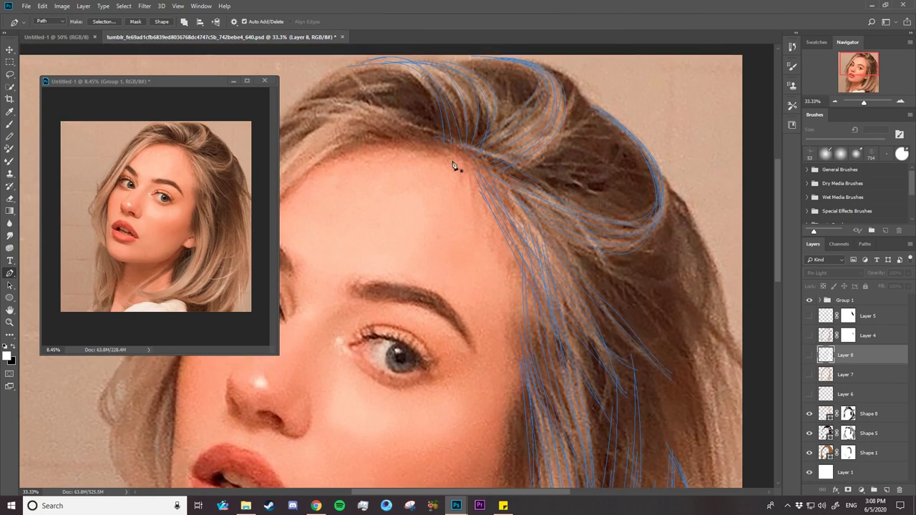
- Draw and reshape two curved strand paths running down through the hair
key(Escape)
drag(684, 290, 715, 218)
drag(687, 271, 698, 294)
click(505, 179)
drag(633, 367, 667, 375)
drag(656, 321, 693, 368)
scroll(501, 415, left, 2)
scroll(465, 430, left, 3)
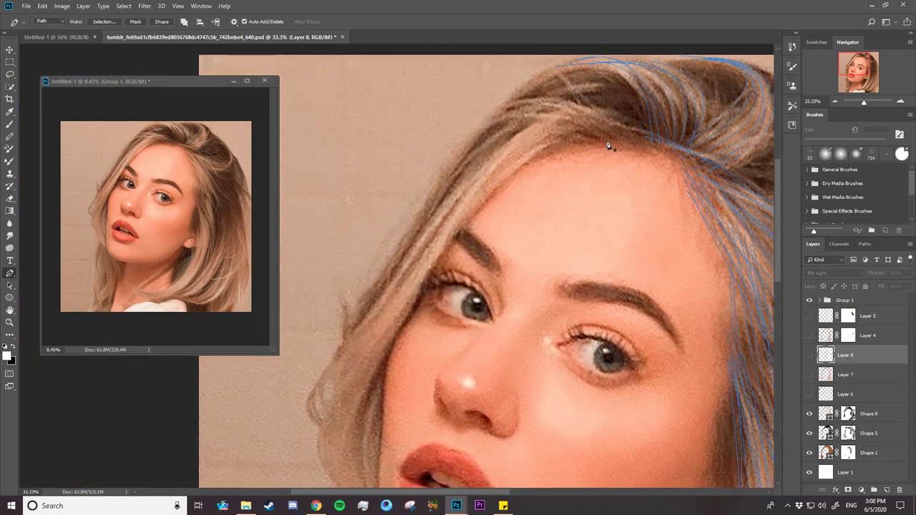
- Trace curved strand paths along the top hairline
drag(486, 134, 431, 157)
drag(478, 131, 424, 179)
drag(483, 124, 418, 173)
ctrl+click(426, 133)
drag(492, 118, 419, 153)
click(646, 140)
ctrl+click(443, 115)
- Add strands near the hair parting, curving down toward the face
drag(502, 112, 447, 141)
ctrl+click(449, 113)
ctrl+click(425, 146)
drag(508, 95, 379, 190)
ctrl+click(442, 107)
drag(483, 107, 380, 191)
ctrl+click(436, 142)
- Draw a long strand down the left side hair, adjusting its anchors and handles
drag(417, 221, 329, 381)
click(312, 418)
drag(428, 226, 318, 391)
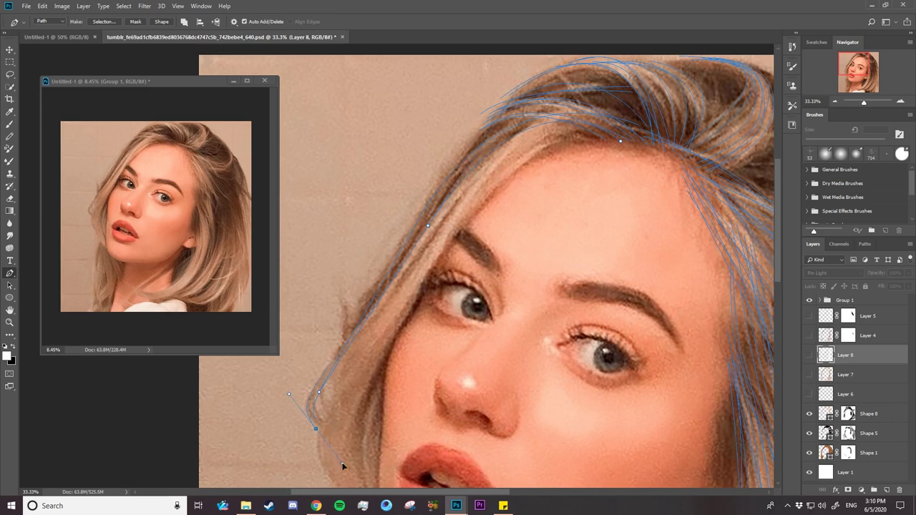
mouse_move(446, 209)
mouse_down()
mouse_move(360, 286)
mouse_move(356, 346)
mouse_up()
drag(320, 421, 330, 443)
drag(616, 146, 622, 148)
drag(415, 232, 412, 236)
key(Escape)
- Reselect the side strand path and pick an anchor to edit
click(438, 196)
click(367, 320)
key(Escape)
click(433, 258)
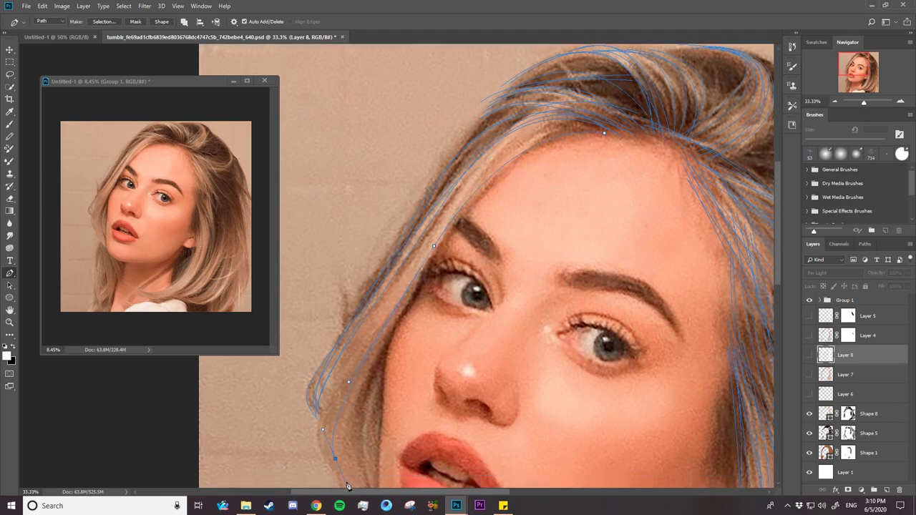
- Edit the side strand's anchors, adding a point and reshaping its lower part
scroll(338, 474, down, 1)
click(613, 135)
click(432, 234)
scroll(338, 475, down, 2)
scroll(304, 432, down, 1)
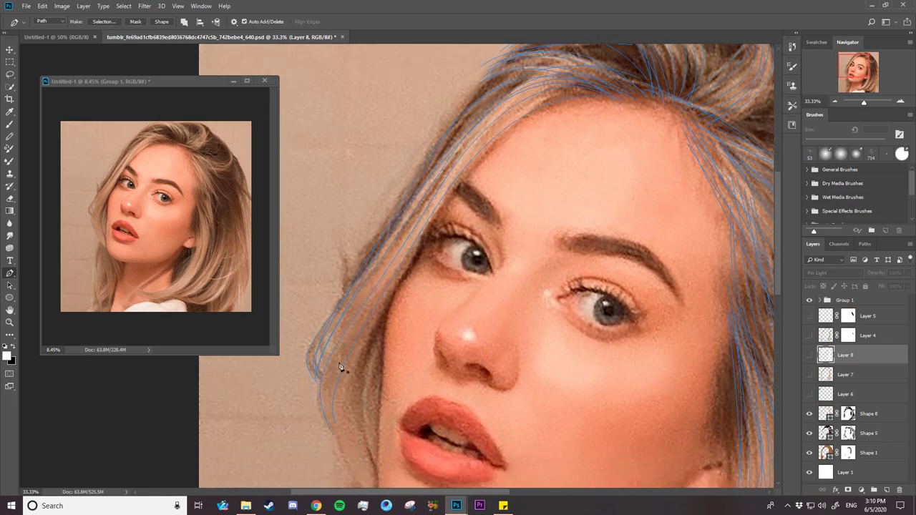
click(466, 162)
click(632, 98)
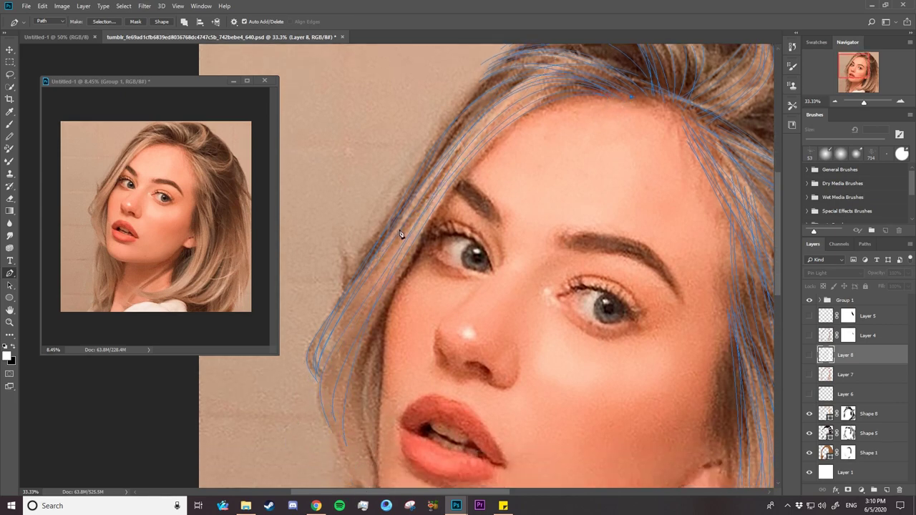
click(401, 233)
mouse_move(306, 388)
mouse_down()
mouse_move(360, 488)
mouse_move(362, 478)
mouse_up()
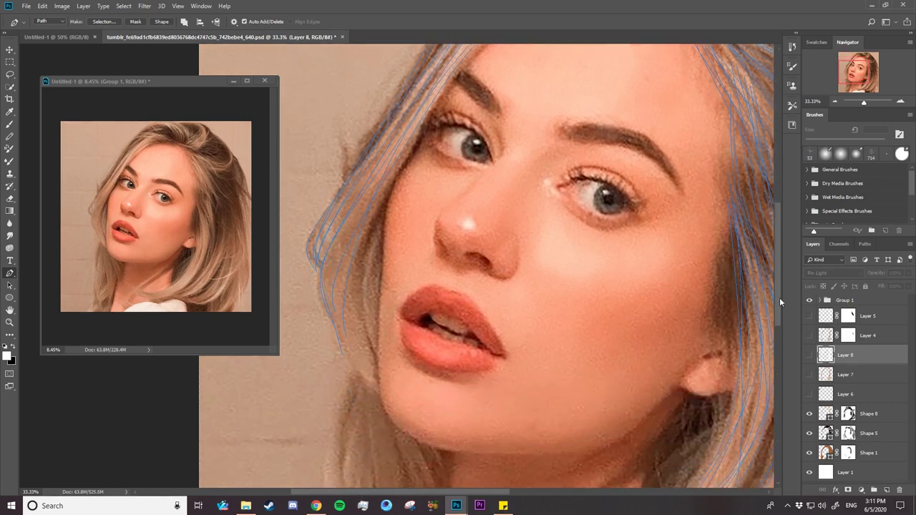
scroll(777, 296, up, 5)
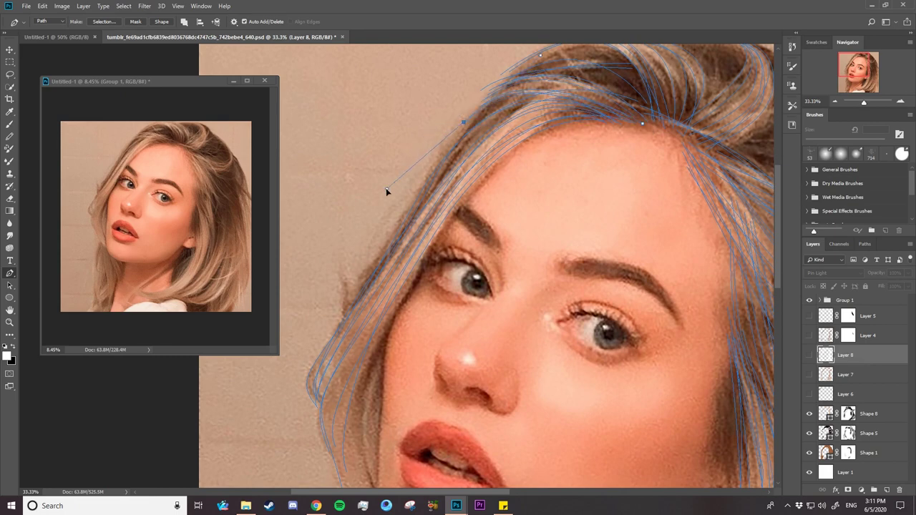
key(Escape)
- Draw a new strand from the hair top down the left edge
click(435, 156)
drag(320, 439, 316, 446)
drag(780, 203, 779, 245)
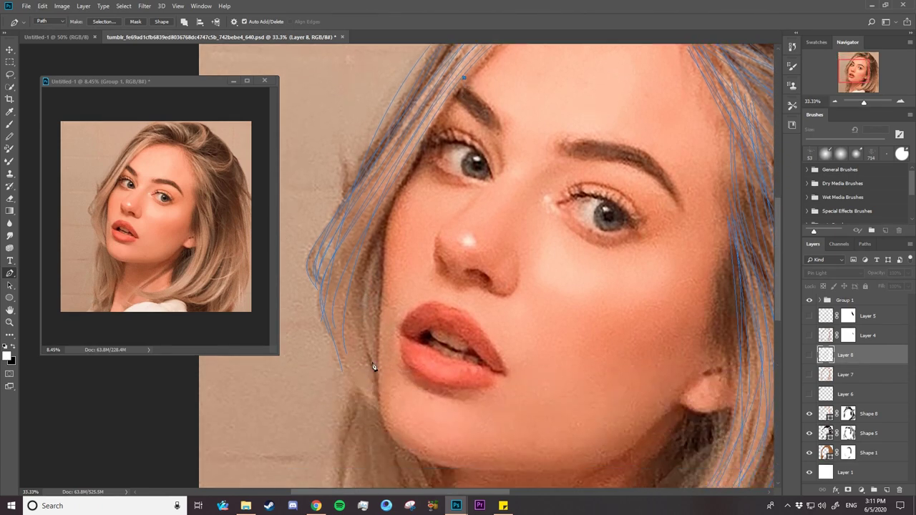
ctrl+click(377, 241)
ctrl+click(469, 75)
drag(369, 399, 390, 426)
- Add another strand curving from the crown down the side hair
click(479, 54)
drag(336, 263, 317, 304)
drag(374, 404, 386, 426)
click(480, 55)
scroll(779, 272, up, 2)
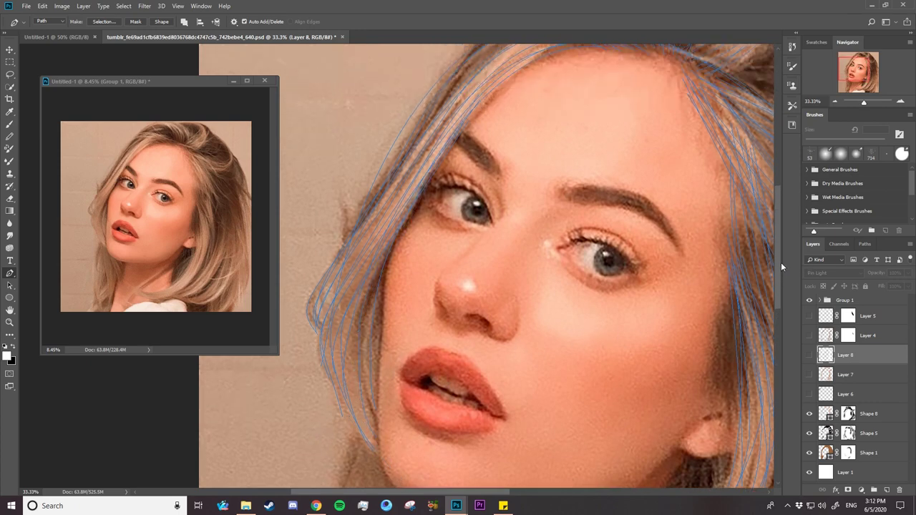
- Draw one more strand down the side hair, ending near the chin
drag(440, 145, 423, 179)
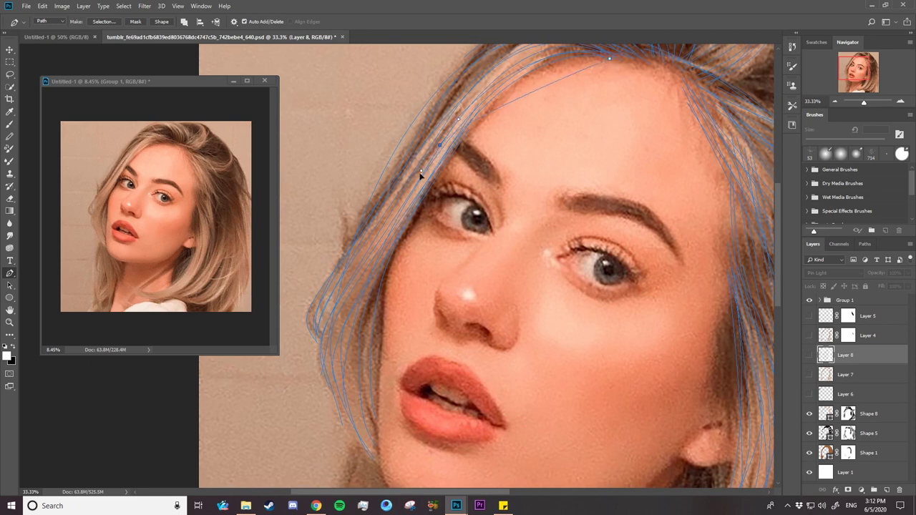
drag(328, 286, 336, 332)
drag(372, 449, 397, 483)
click(386, 284)
click(392, 461)
key(Escape)
- Draw strand paths down the lower hair edge beside the chin
drag(776, 264, 772, 349)
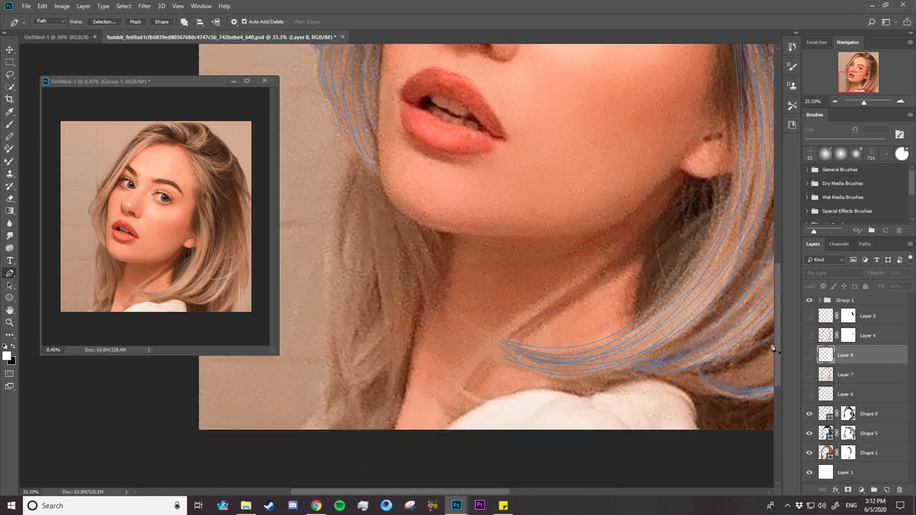
click(378, 174)
drag(392, 423, 344, 393)
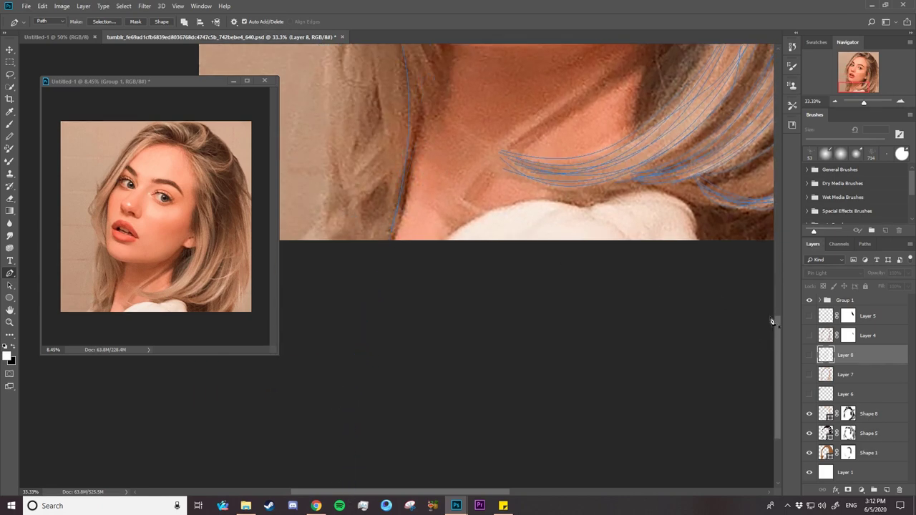
drag(776, 319, 776, 279)
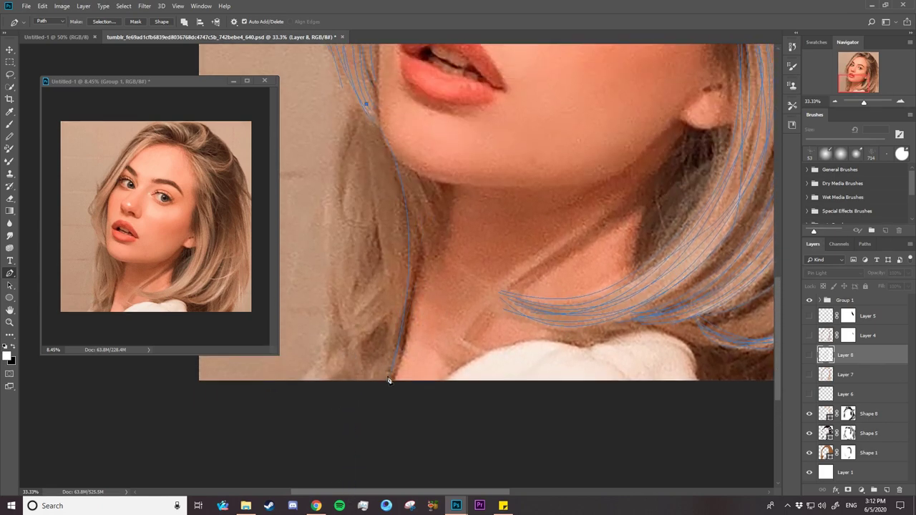
click(385, 158)
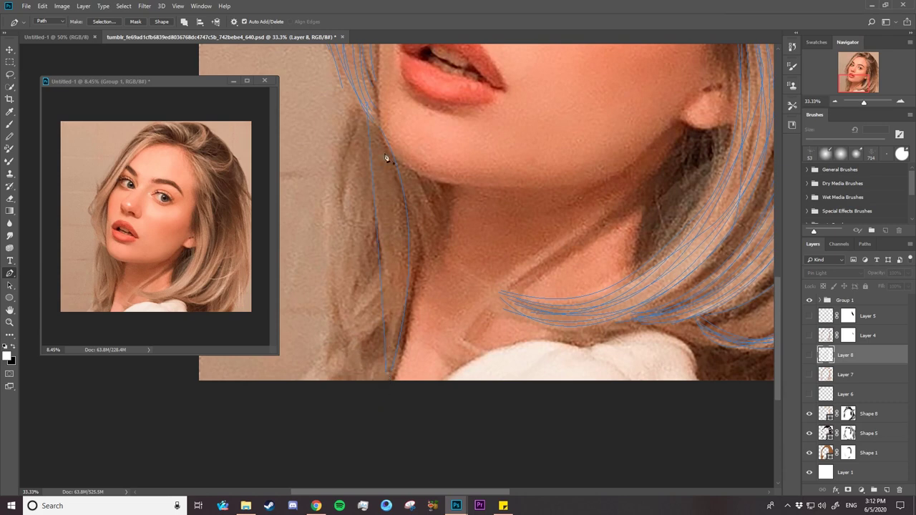
click(373, 108)
drag(385, 375, 327, 437)
key(Escape)
- Add strands beside the chin and reposition their anchors
click(398, 158)
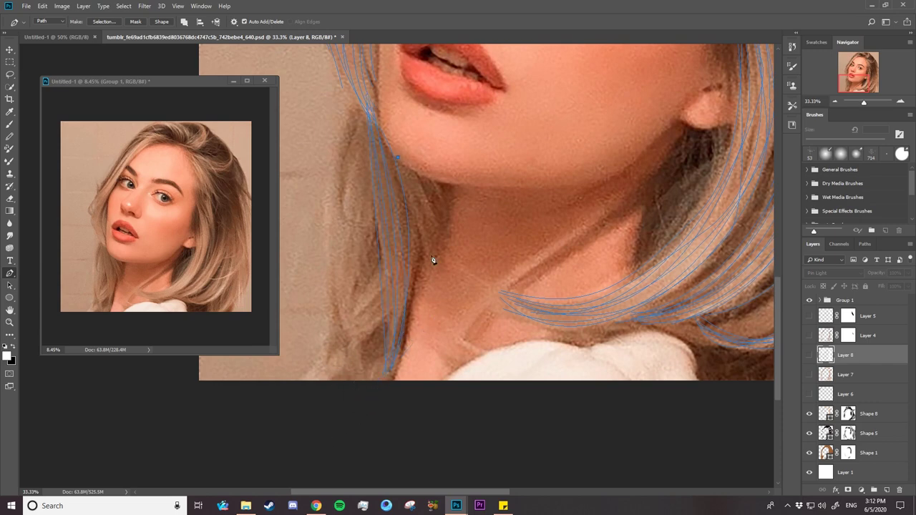
drag(442, 243, 432, 267)
click(405, 167)
ctrl+click(369, 296)
click(356, 110)
drag(358, 354, 359, 357)
drag(356, 110, 348, 97)
drag(347, 311, 341, 323)
- Lengthen the leftmost strand and adjust a strand's bend from the hair top
ctrl+click(308, 310)
click(366, 115)
ctrl+click(339, 313)
click(366, 114)
drag(329, 294, 323, 306)
ctrl+click(335, 327)
click(356, 100)
mouse_move(348, 350)
mouse_down()
mouse_move(352, 367)
mouse_move(368, 373)
mouse_up()
- Draw a curved strand down from below the ear, then zoom out to the portrait
click(721, 125)
drag(596, 297, 537, 319)
key(Escape)
drag(622, 293, 535, 330)
key(z)
mouse_move(488, 340)
mouse_down()
mouse_move(433, 358)
mouse_move(484, 304)
mouse_up()
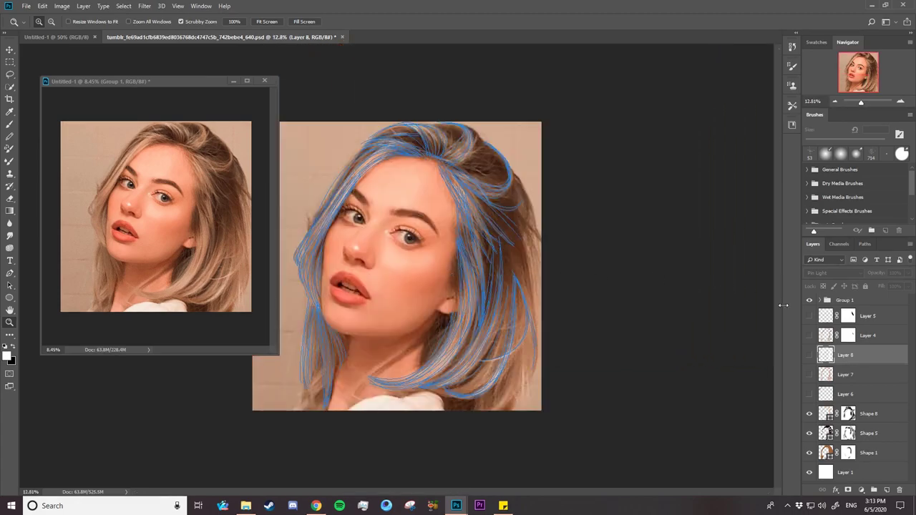
- Choose the 'hair brush 1 (by Aomori)' tip at 73 px
drag(320, 194, 340, 194)
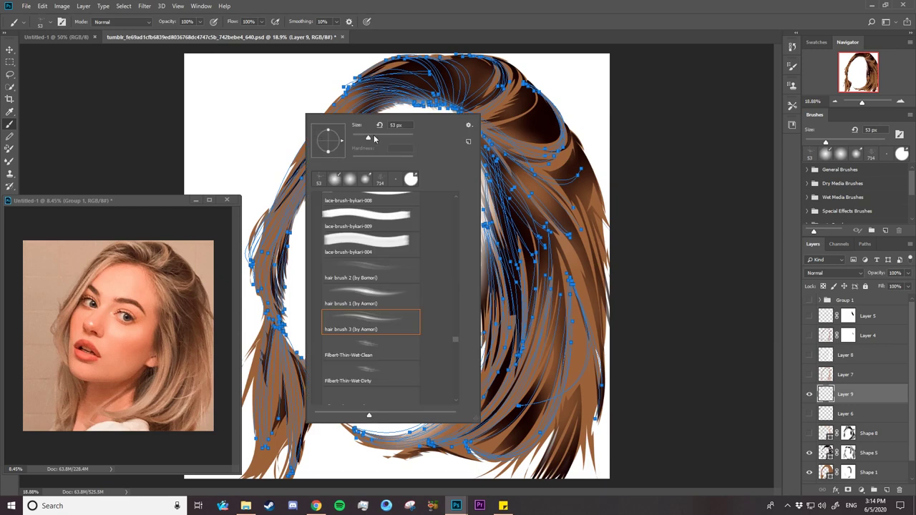
drag(375, 138, 373, 140)
click(374, 295)
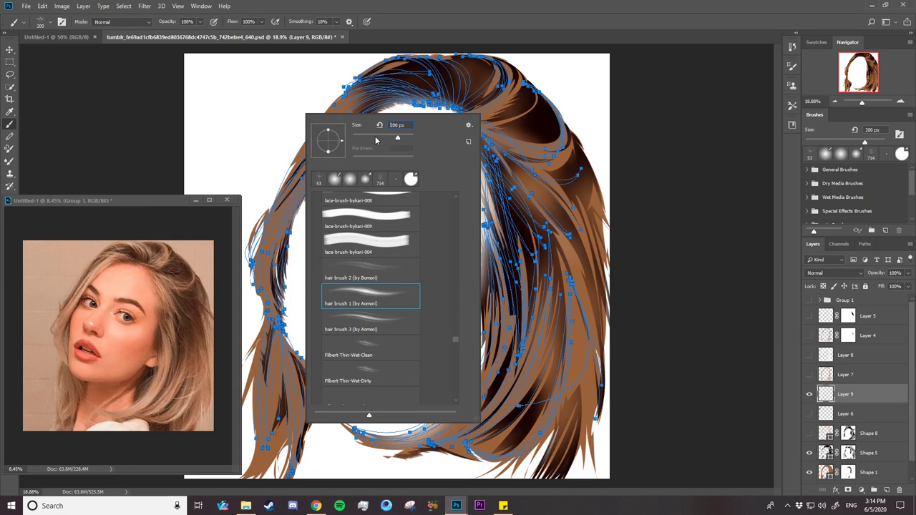
click(375, 138)
right_click(399, 89)
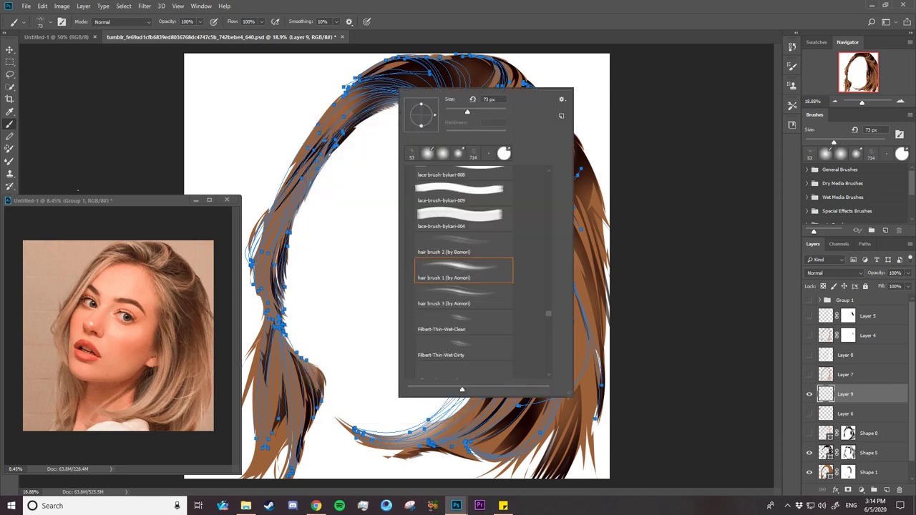
- Move the reference window aside and switch to the Path Selection tool
drag(86, 202, 126, 239)
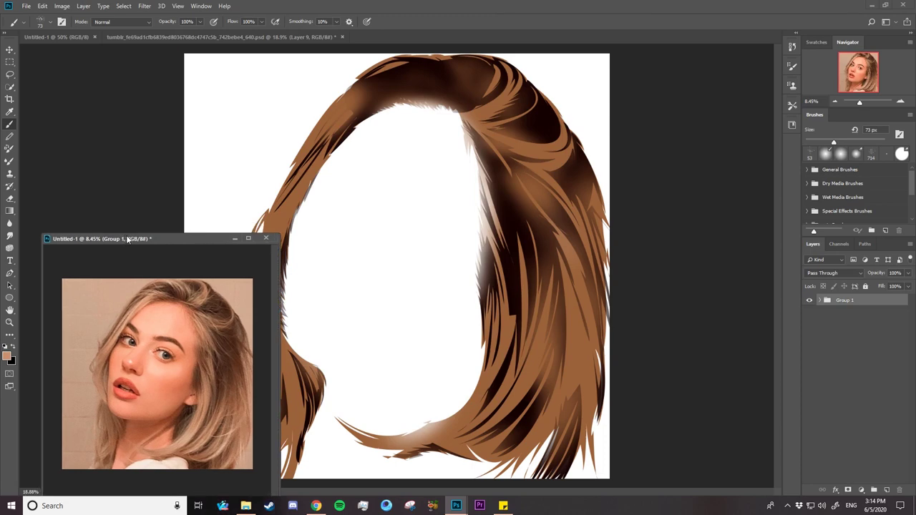
click(9, 286)
click(325, 106)
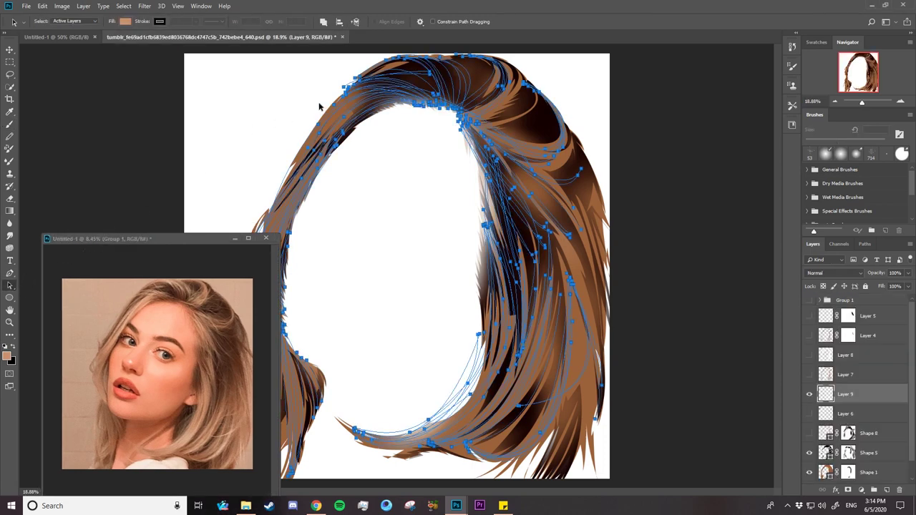
- Stroke the strand paths with the hair brush onto Layer 9
right_click(379, 96)
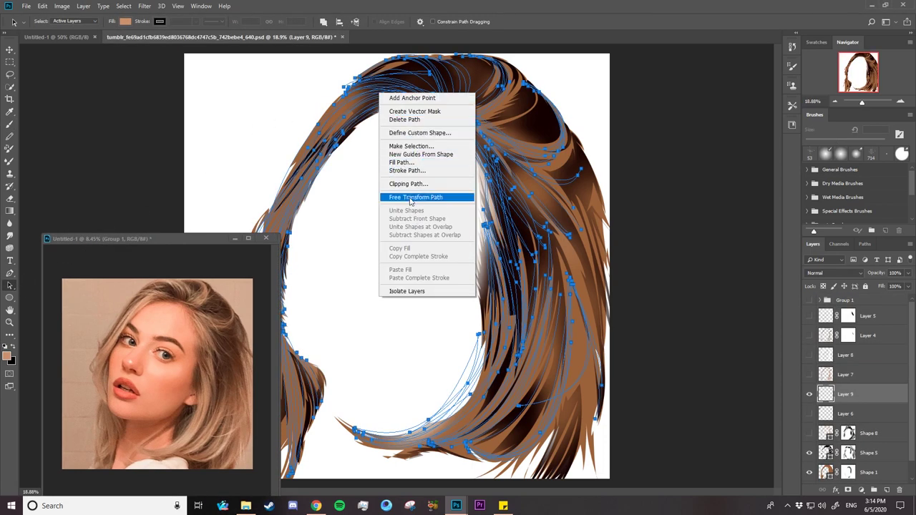
click(407, 171)
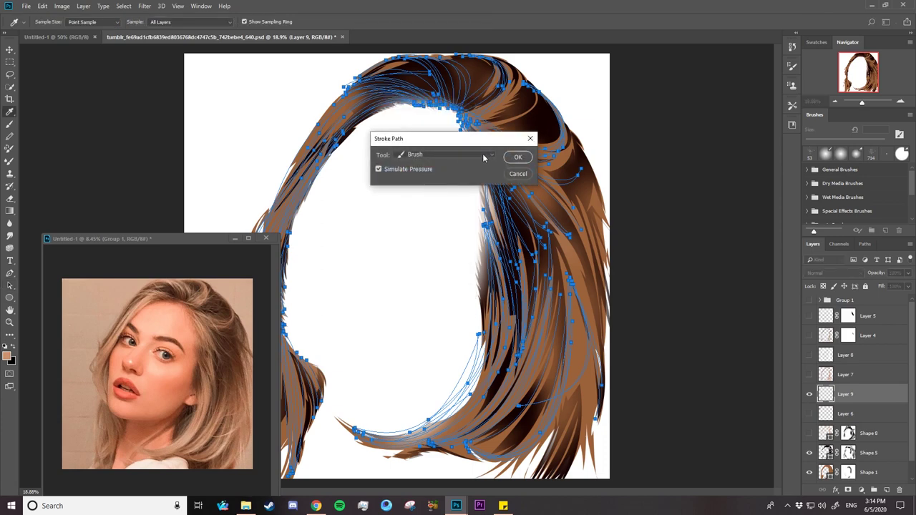
click(516, 157)
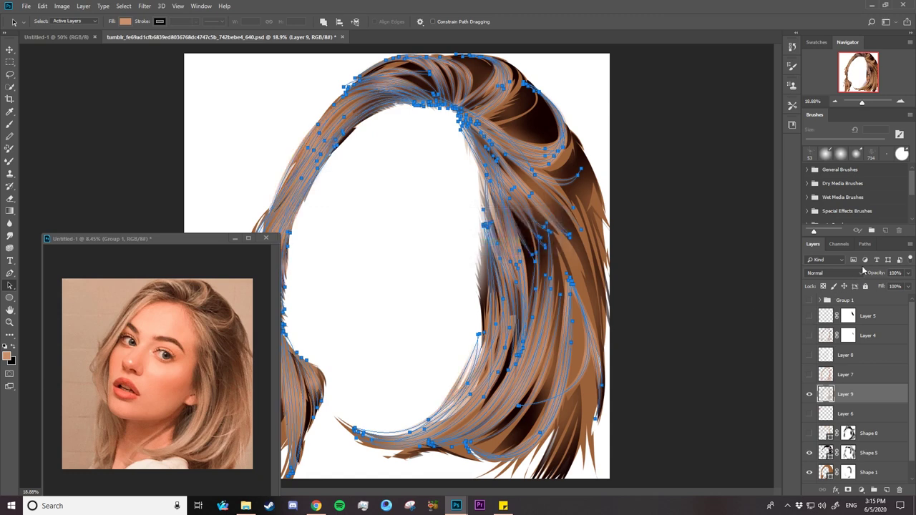
- Save the strand paths as Path 3 and return to the Layers list
click(864, 244)
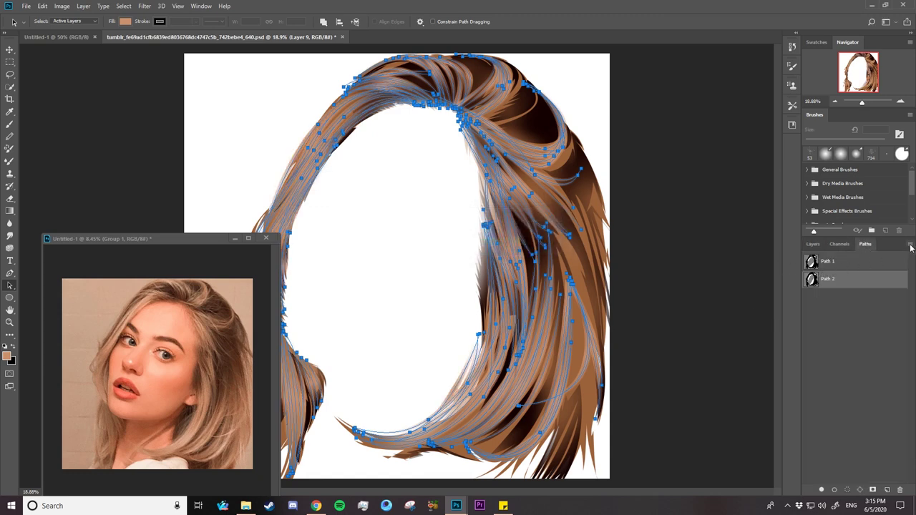
click(910, 246)
click(884, 250)
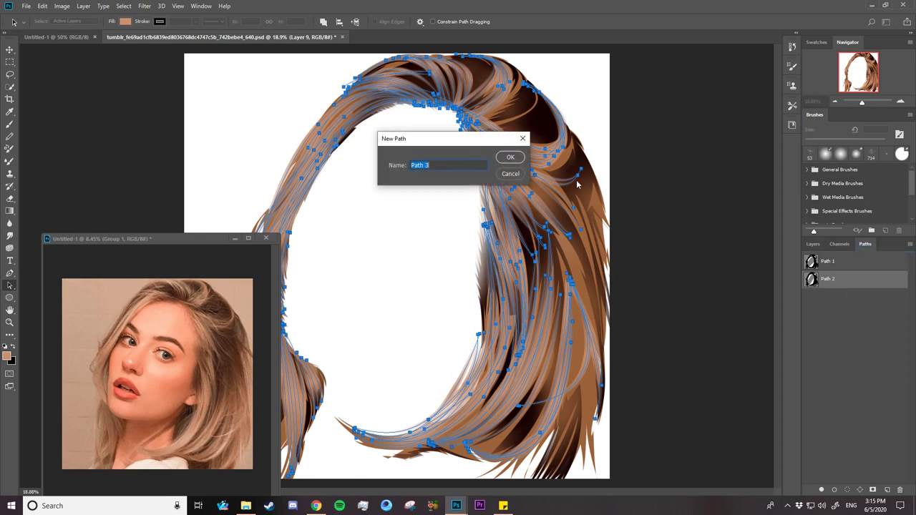
click(510, 157)
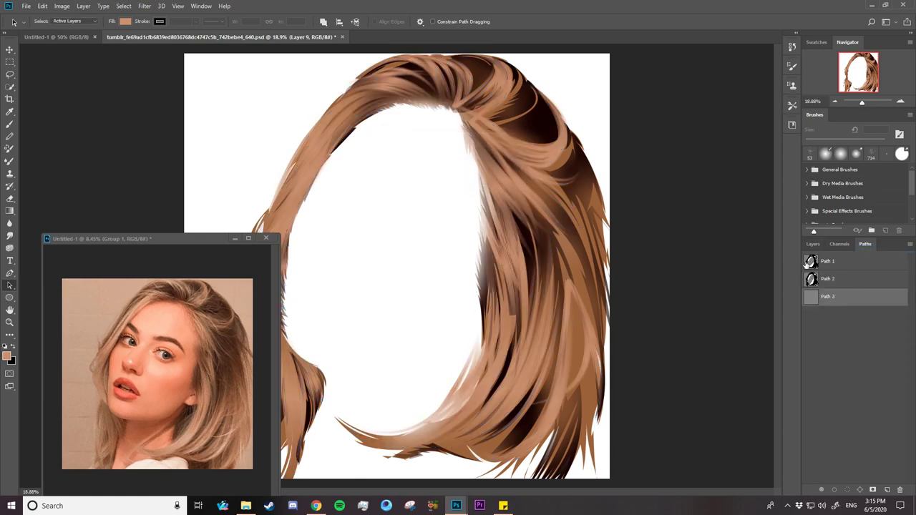
click(812, 245)
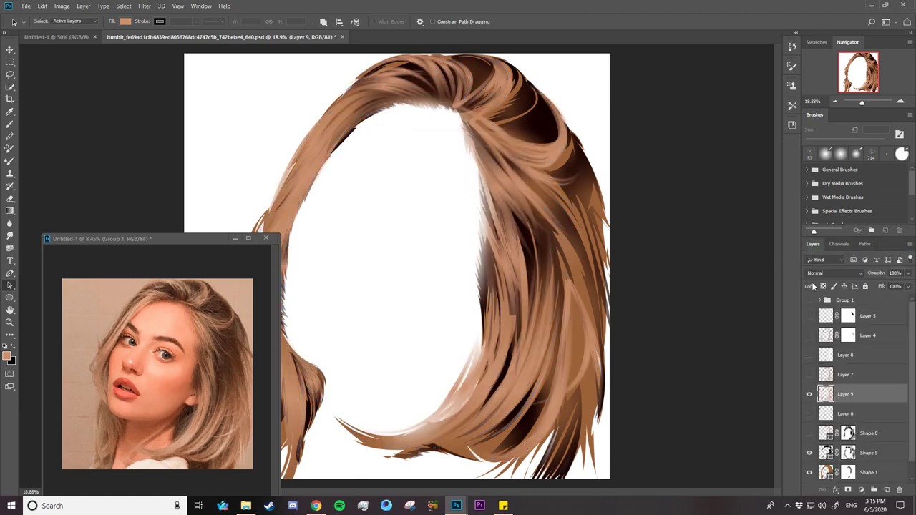
- Make Layer 9 visible and set the foreground colour to a lighter peach
click(810, 394)
click(809, 394)
click(7, 355)
click(537, 166)
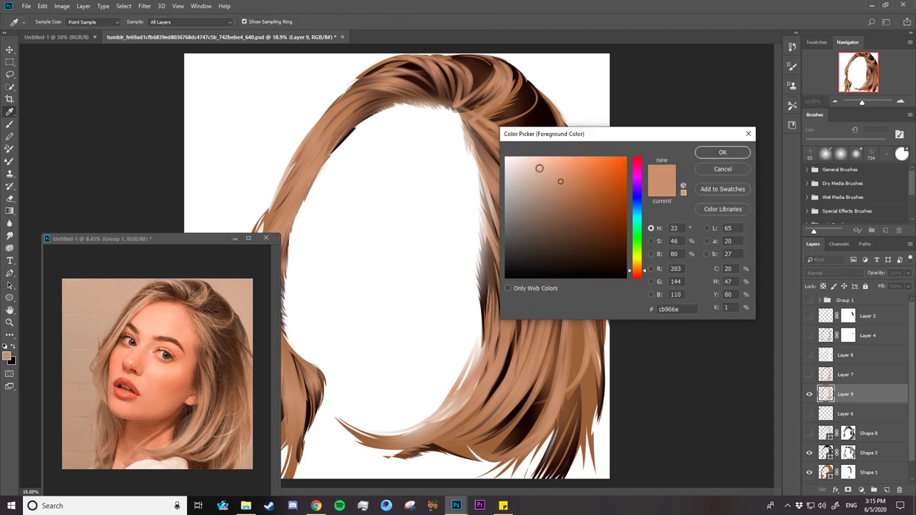
click(721, 153)
- Show Path 2 and select all of its anchor points with Path Selection
key(a)
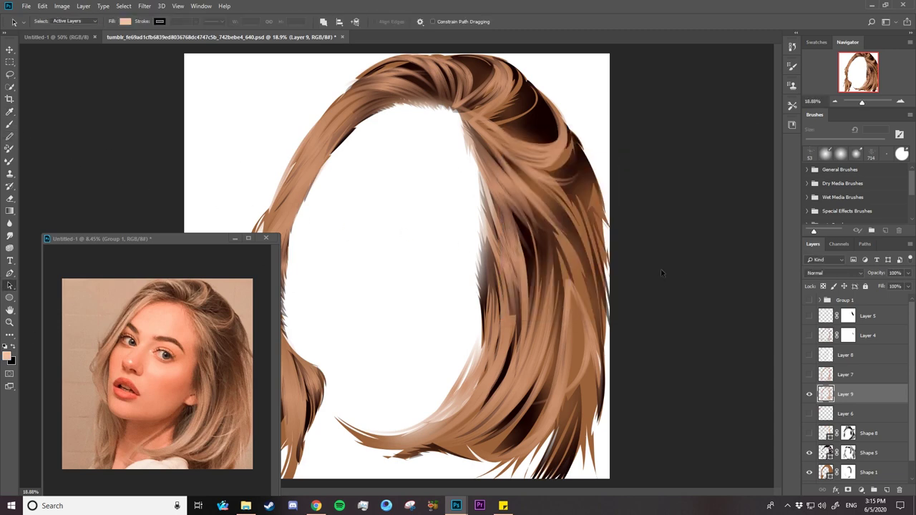
click(863, 245)
click(813, 279)
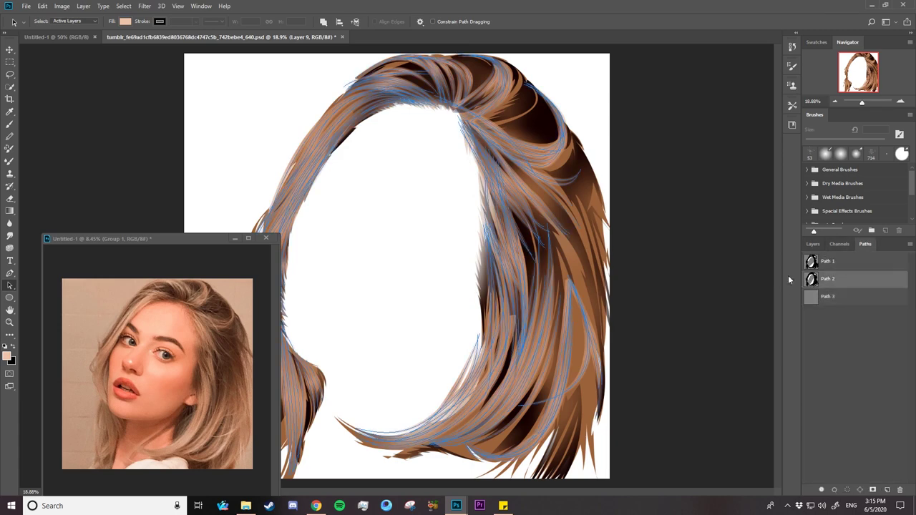
drag(240, 69, 618, 432)
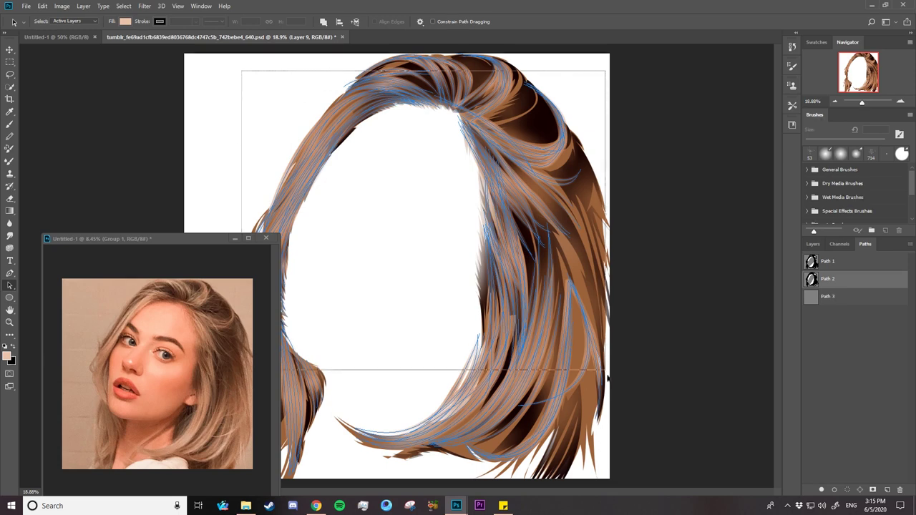
- Choose hair brush 1 at 45 px and bring the layer list back
click(10, 124)
right_click(362, 125)
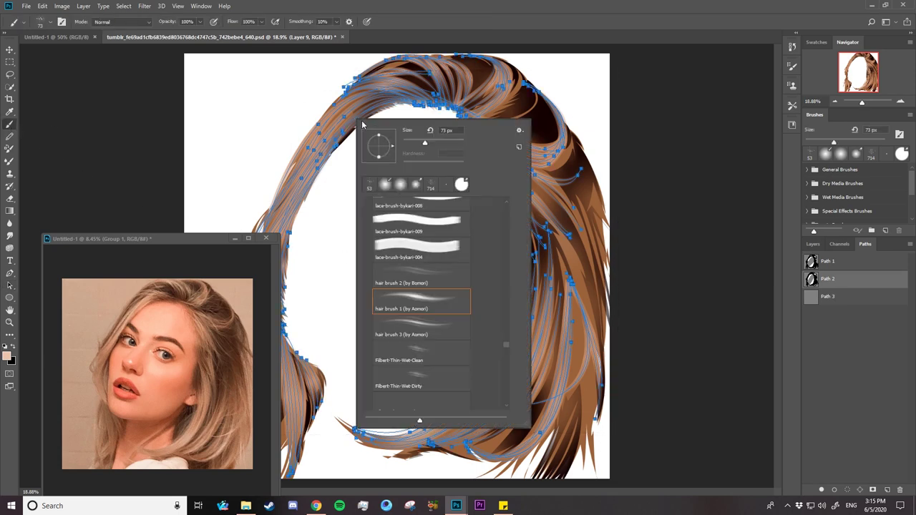
click(416, 141)
key(Return)
click(10, 285)
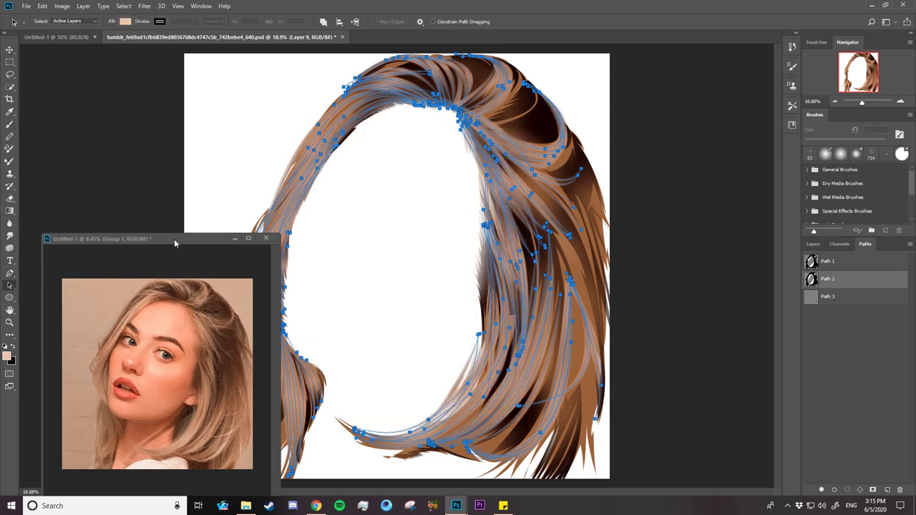
click(814, 244)
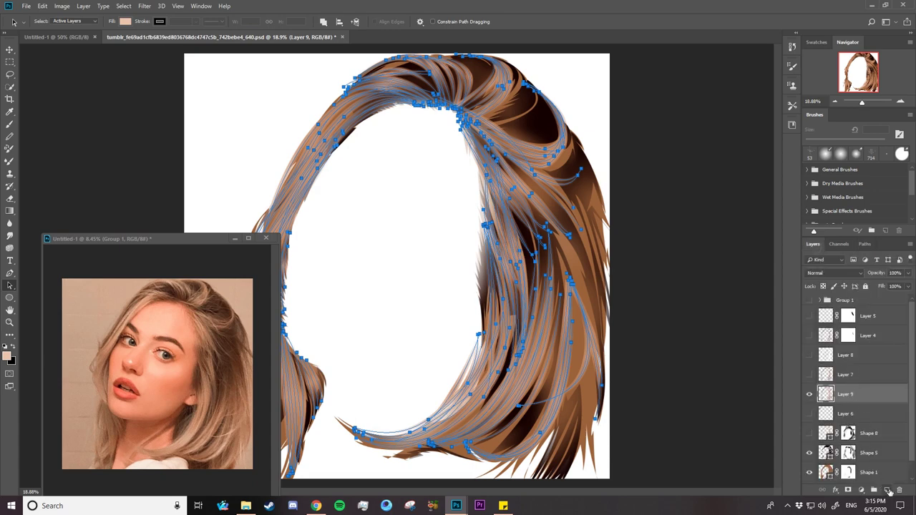
- Stroke Path 2 with the hair brush on a new Layer 10 and review the strands
click(885, 489)
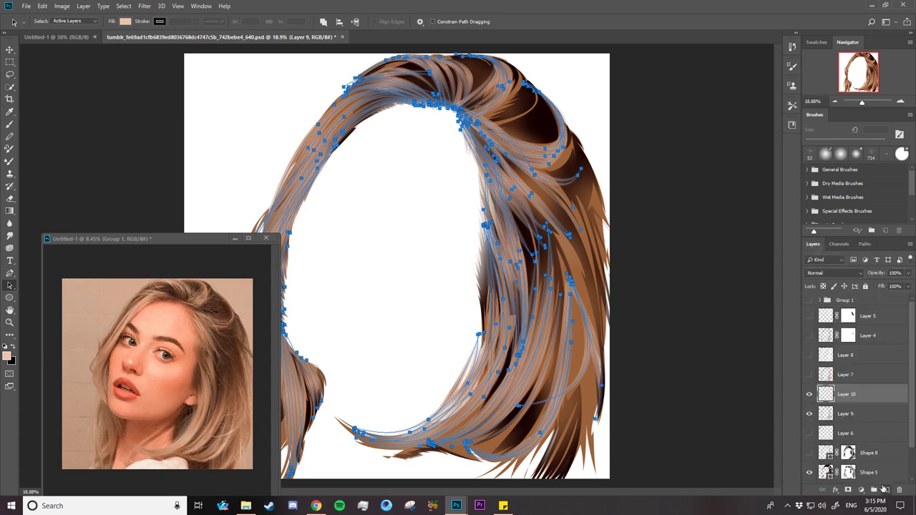
right_click(468, 122)
click(498, 199)
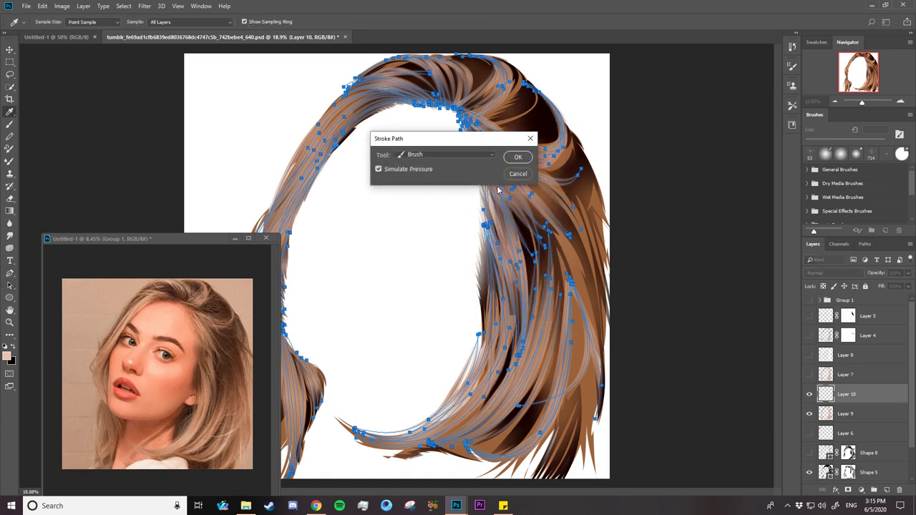
click(518, 159)
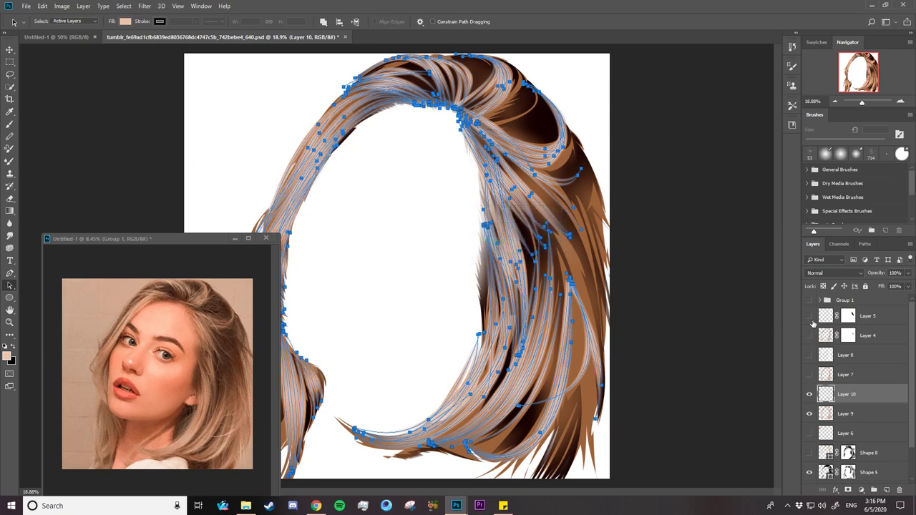
click(864, 244)
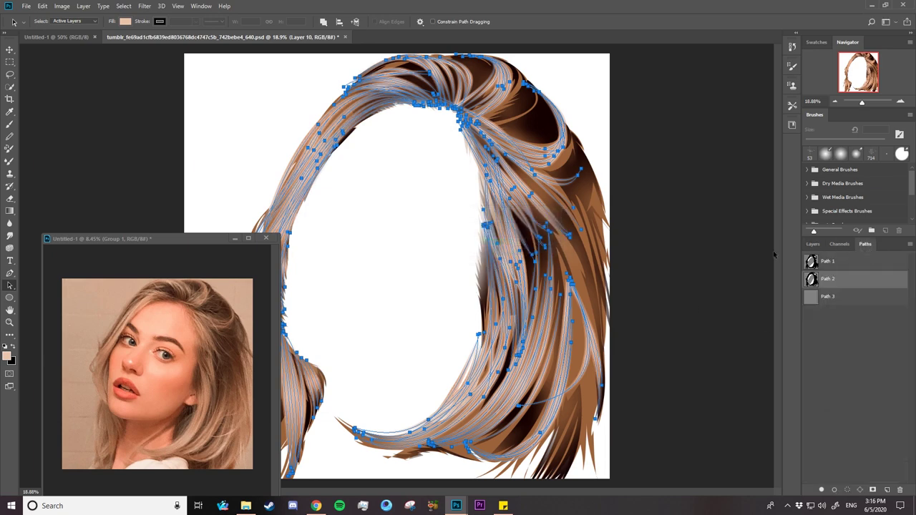
click(816, 298)
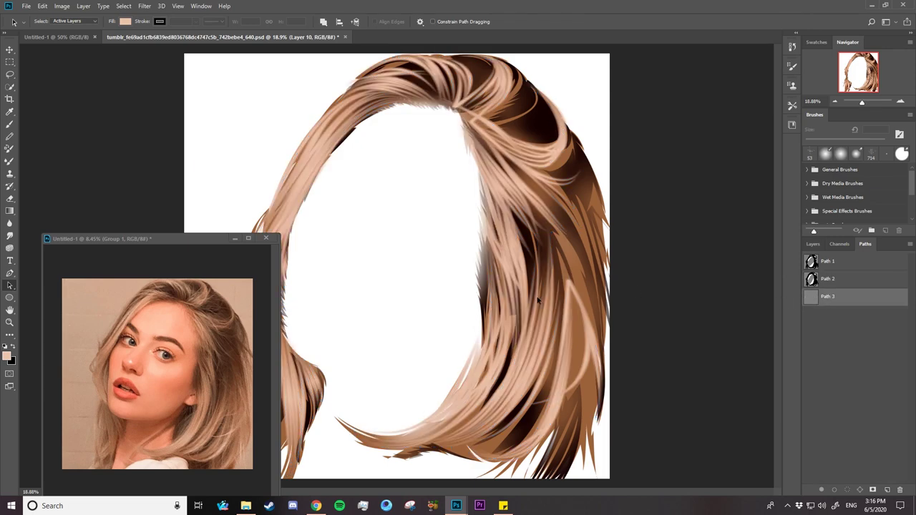
key(z)
mouse_move(528, 300)
mouse_down()
mouse_move(504, 303)
mouse_move(536, 294)
mouse_up()
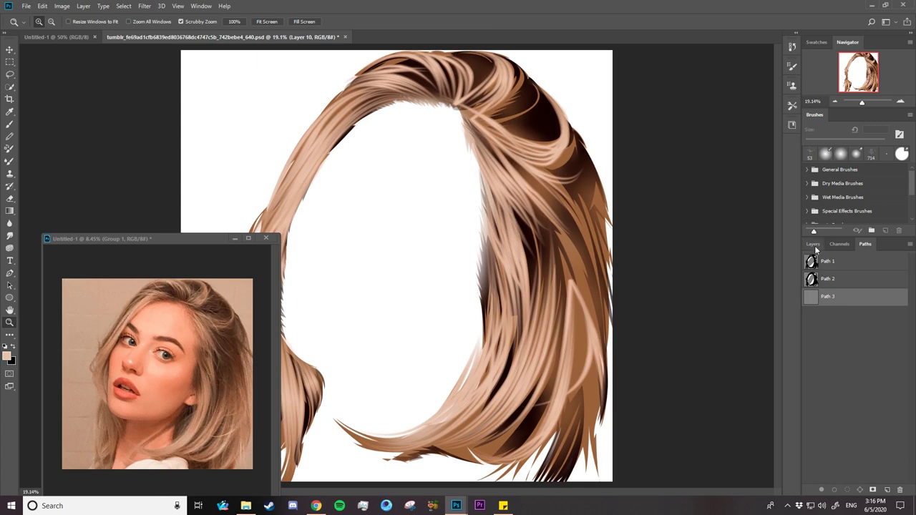
click(814, 279)
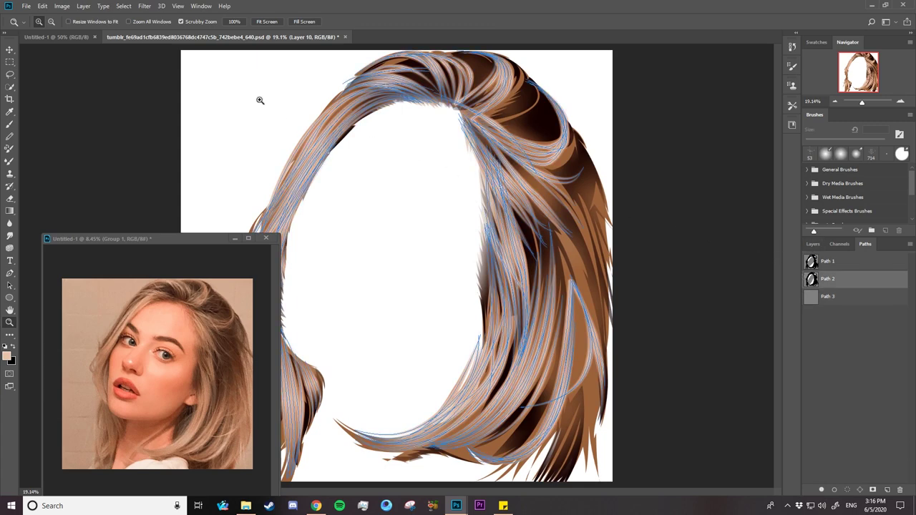
- Reselect all of Path 2 and choose hair brush 3 at 51 px
key(a)
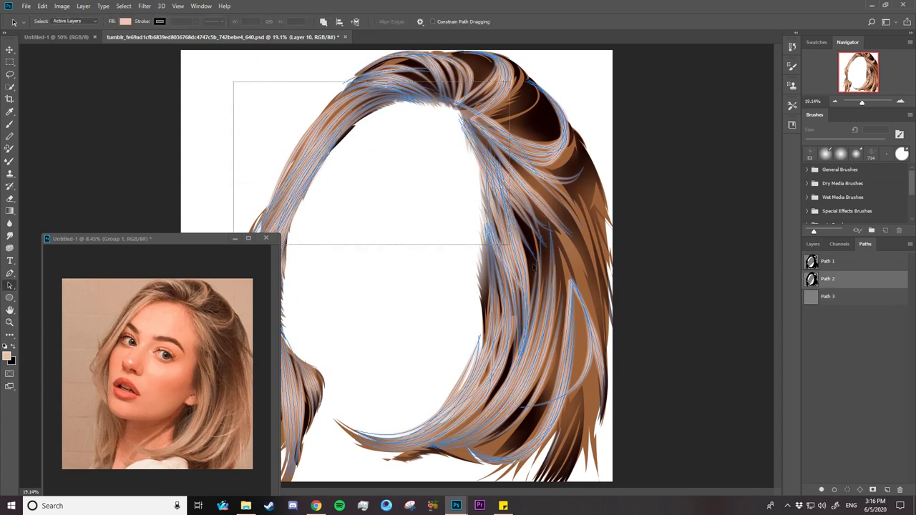
drag(236, 84, 605, 410)
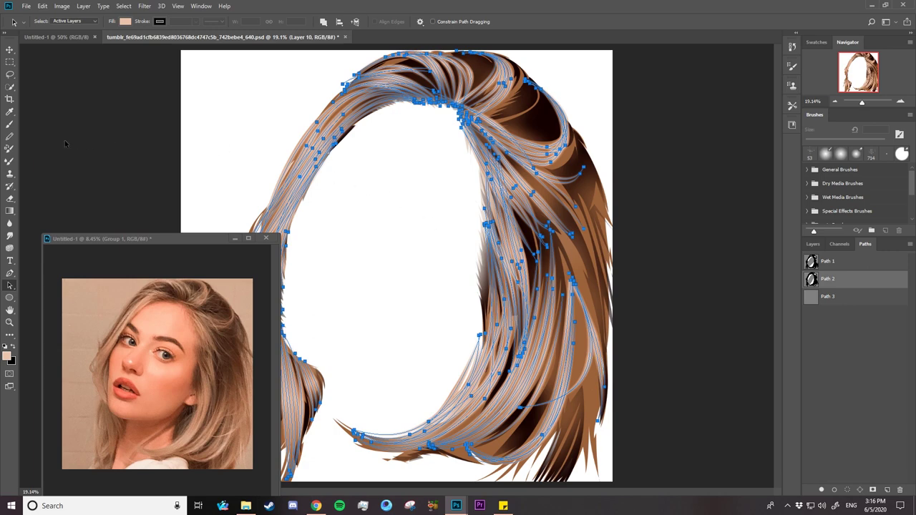
click(10, 124)
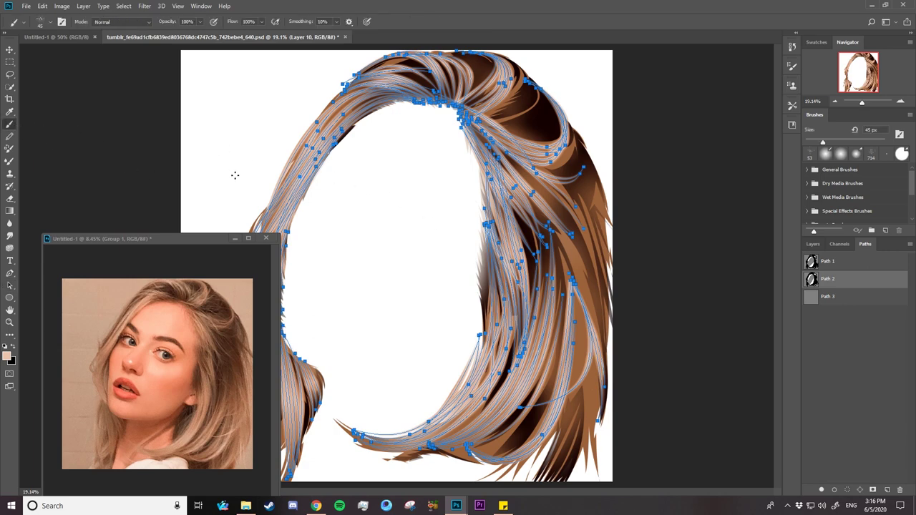
right_click(250, 159)
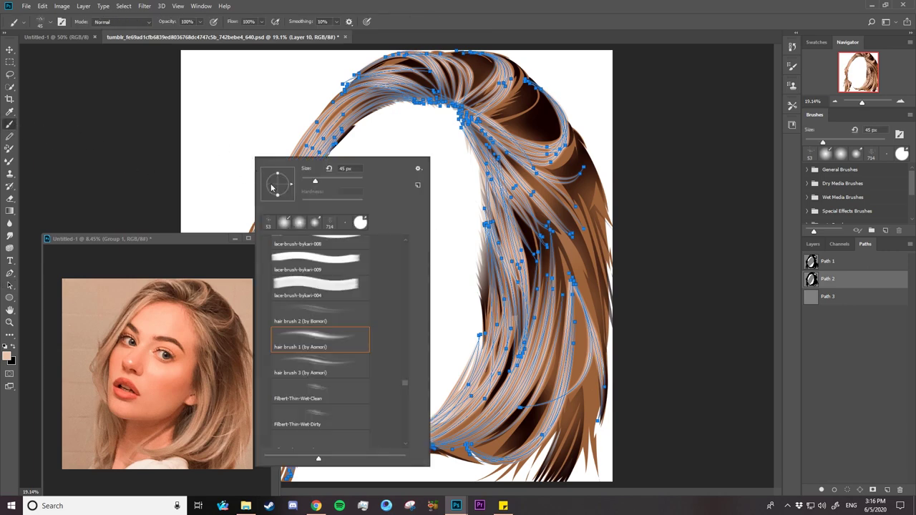
click(322, 364)
- Shrink hair brush 3, set an even paler peach foreground, and compare Layer 10
drag(314, 185, 317, 183)
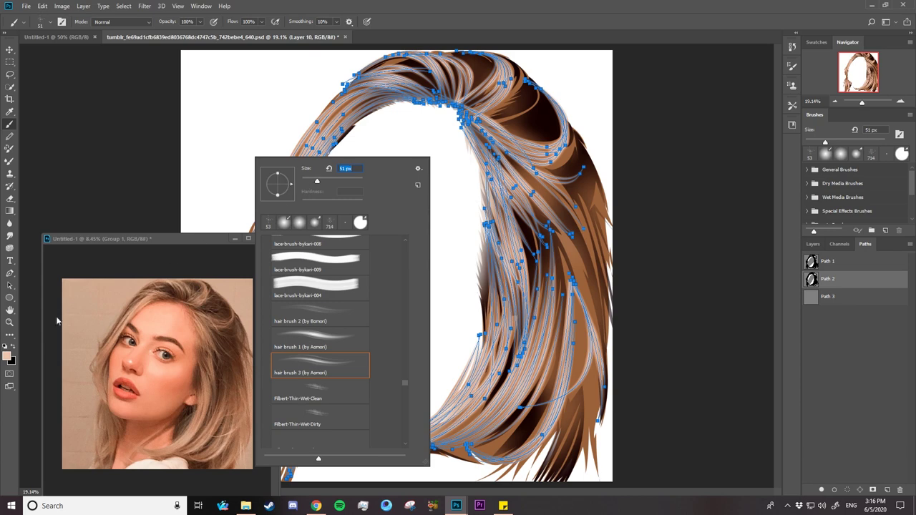
click(9, 357)
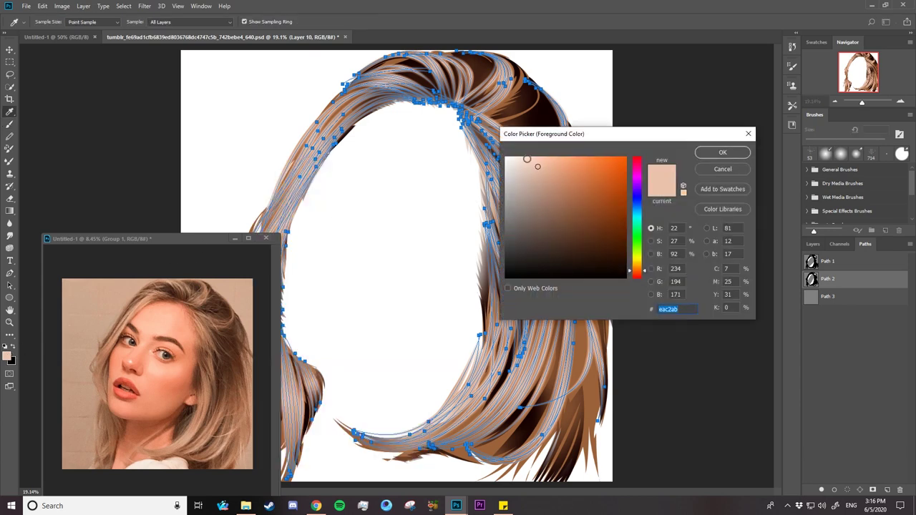
click(521, 157)
click(721, 153)
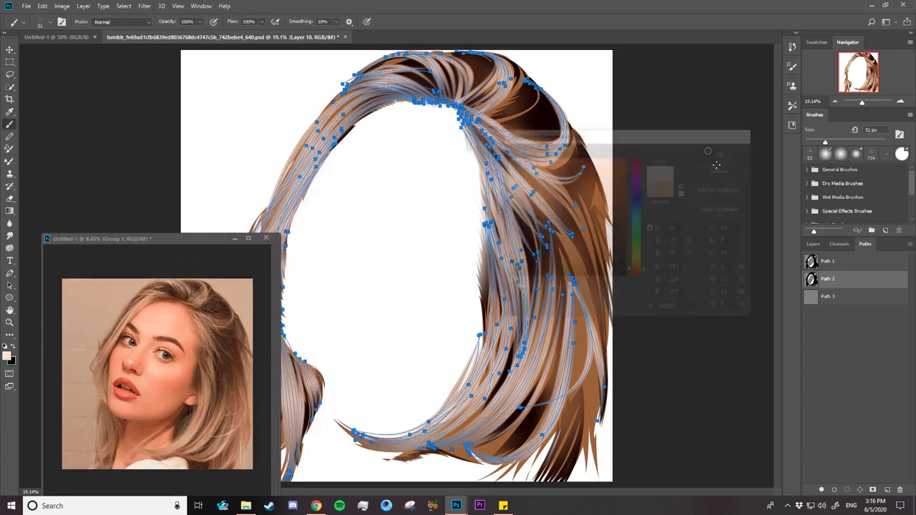
click(816, 244)
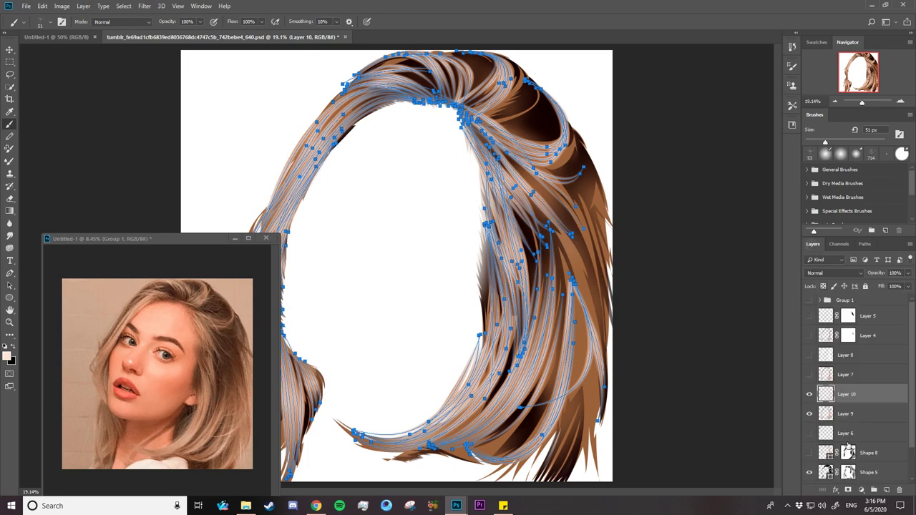
click(809, 395)
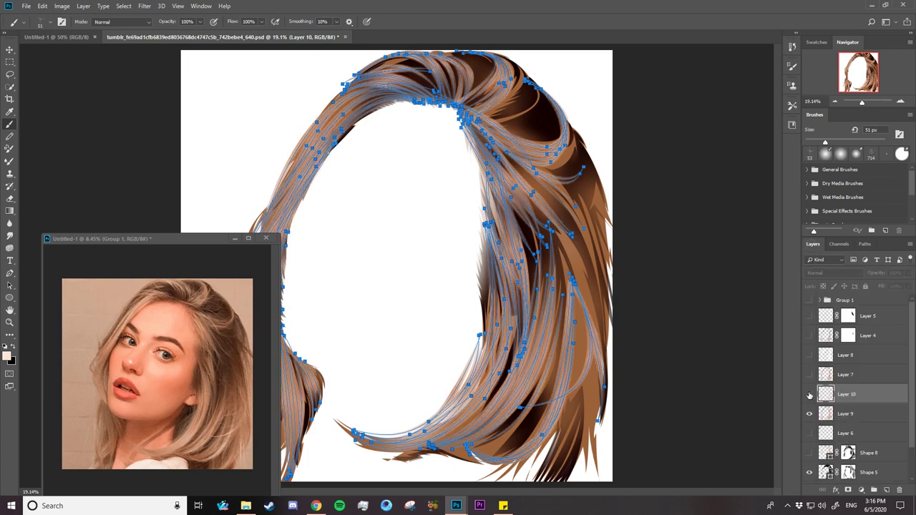
click(810, 396)
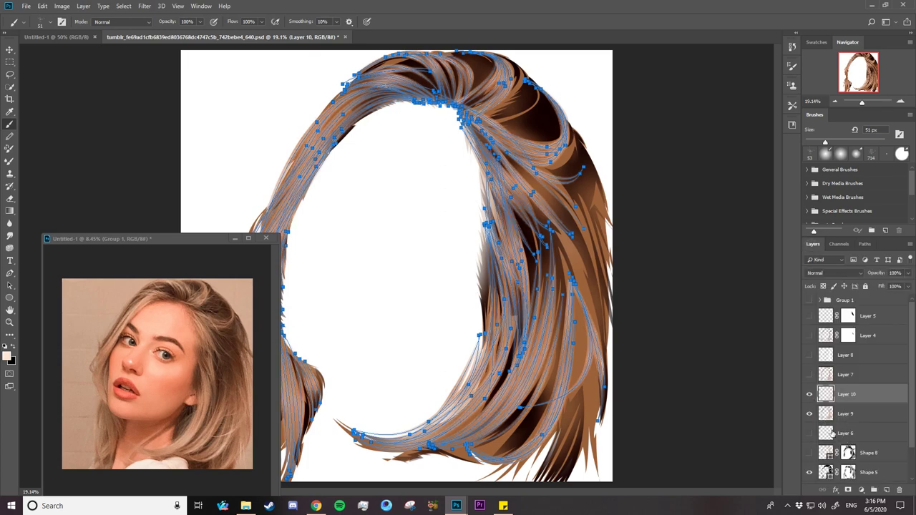
- Stroke Path 2's subpaths with hair brush 3 onto a new Layer 11
click(887, 490)
key(a)
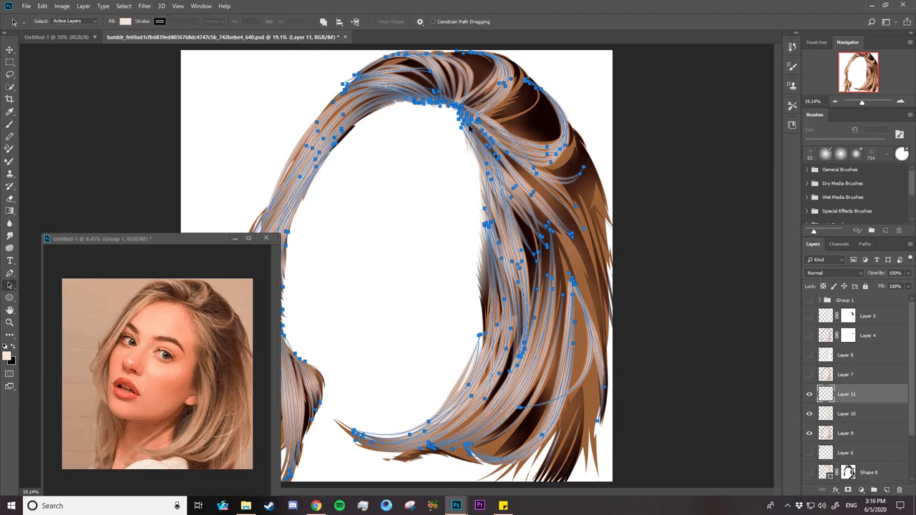
right_click(467, 126)
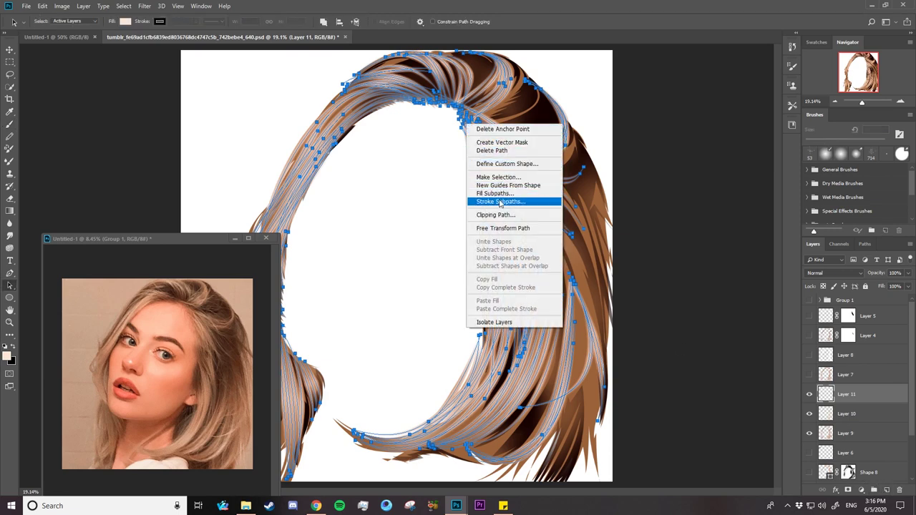
click(497, 202)
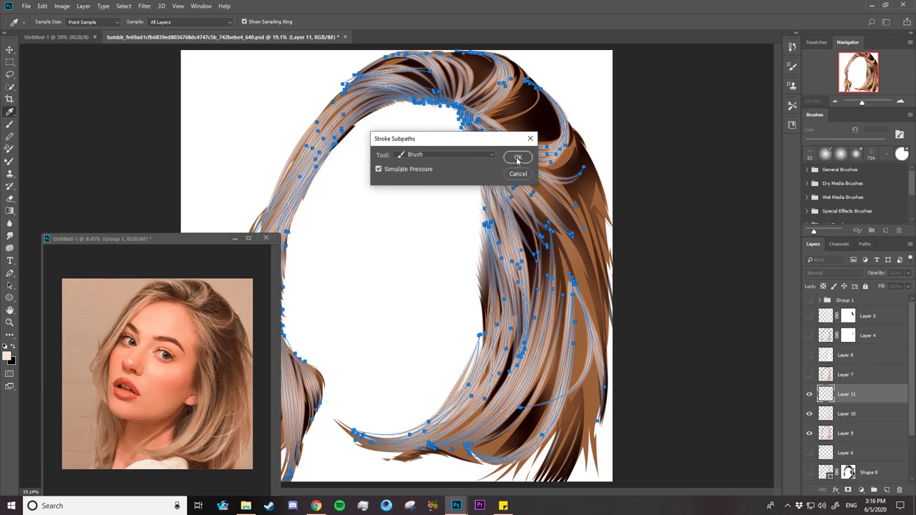
click(517, 158)
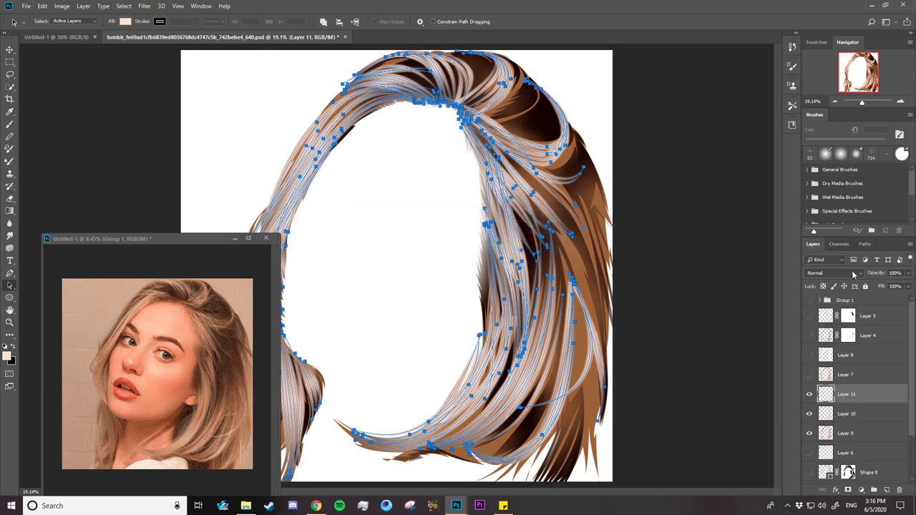
- Clear Path 2's outline by selecting Path 3 in the Paths panel
click(864, 244)
click(803, 299)
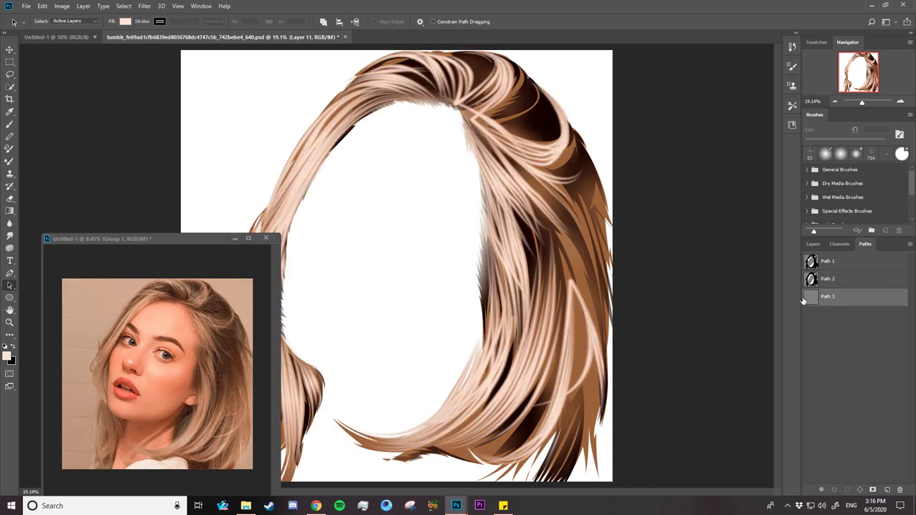
key(z)
mouse_move(565, 289)
mouse_down()
mouse_move(642, 299)
mouse_move(592, 296)
mouse_up()
- Toggle Layers 11, 10 and 9 off and on, then zoom around the hair to about 19%
click(812, 244)
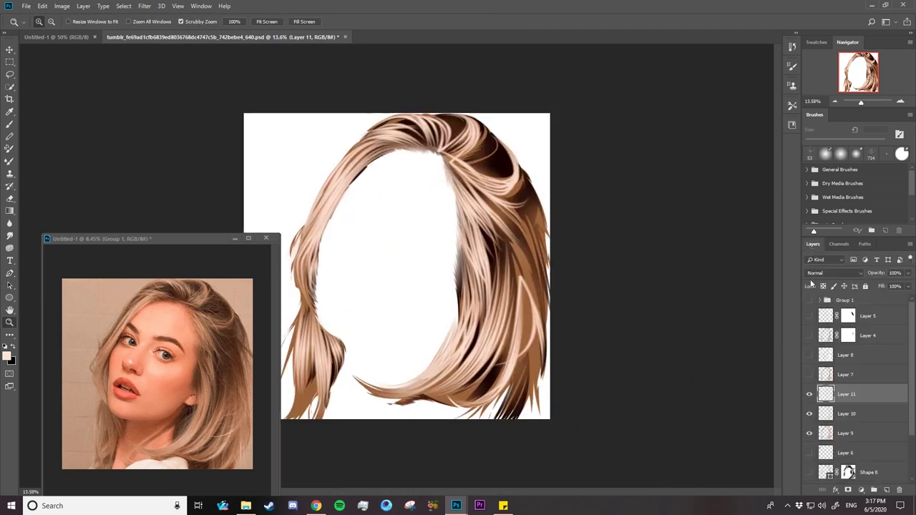
click(810, 394)
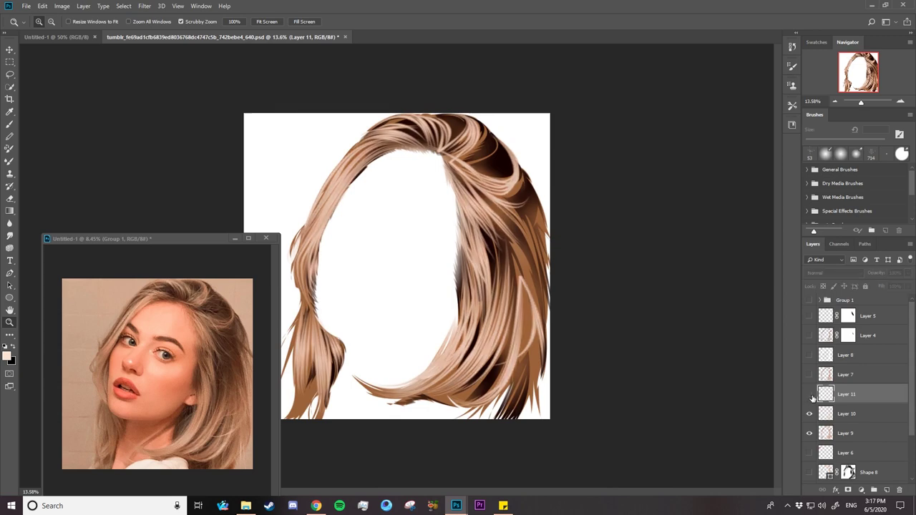
click(810, 394)
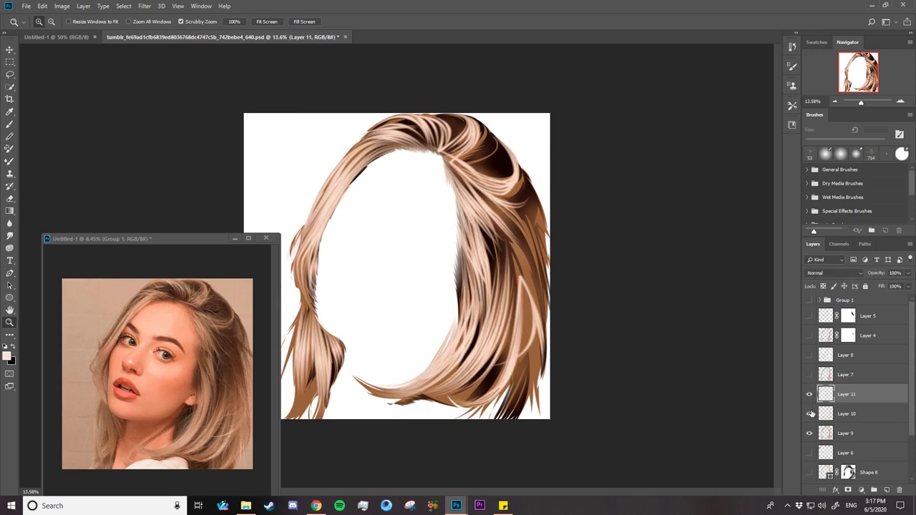
click(810, 415)
click(810, 415)
click(810, 437)
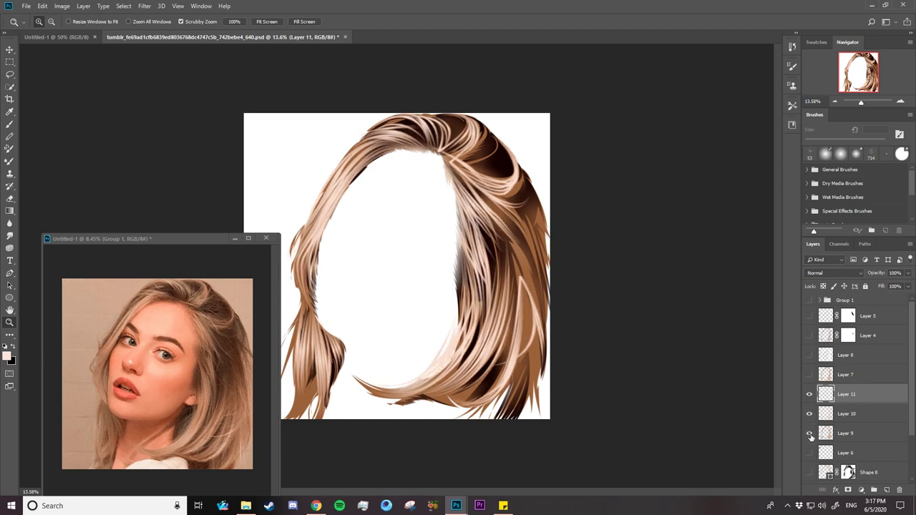
click(809, 434)
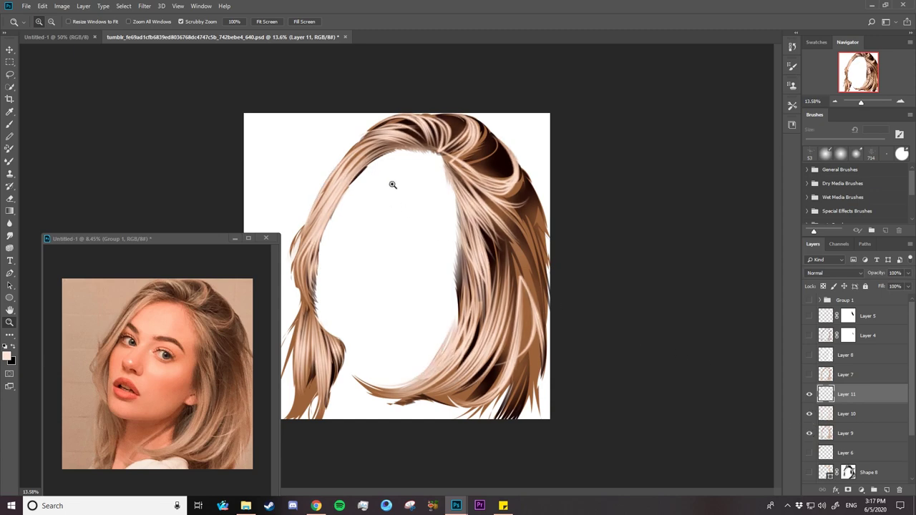
drag(377, 178, 401, 174)
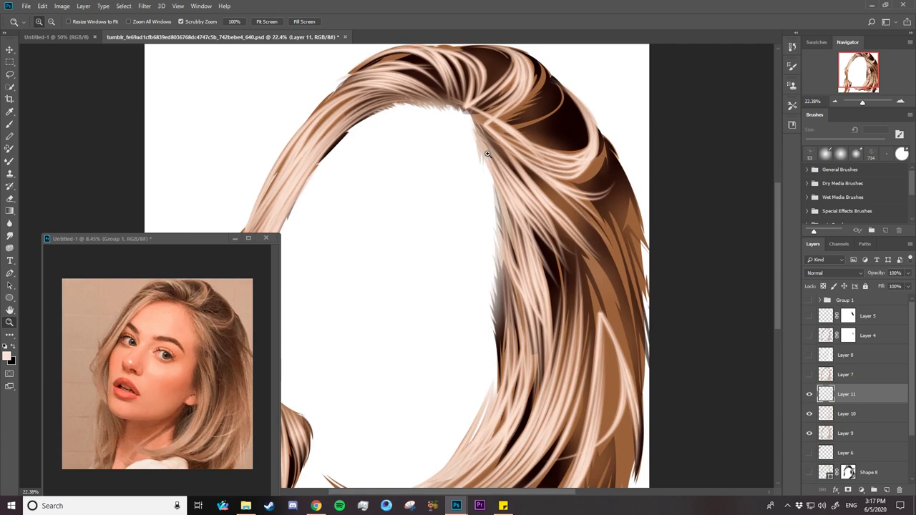
drag(488, 155, 458, 158)
drag(472, 223, 498, 233)
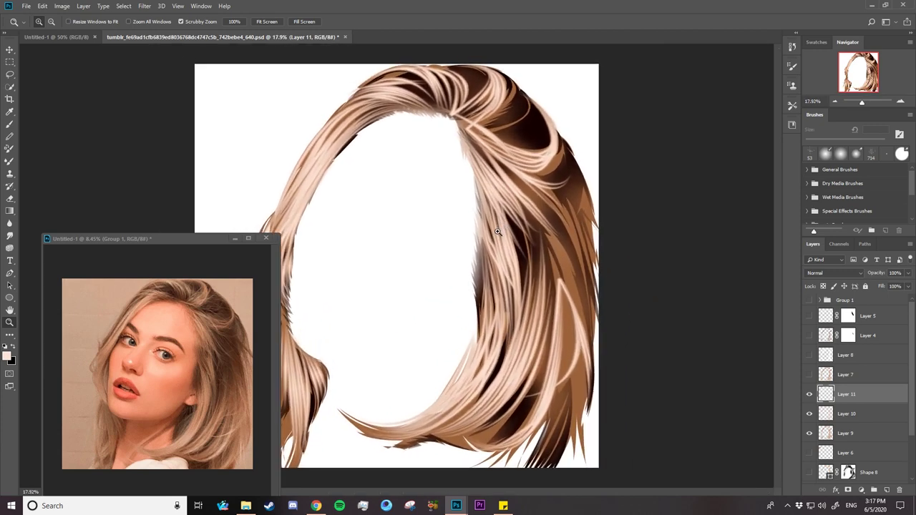
drag(506, 309, 488, 314)
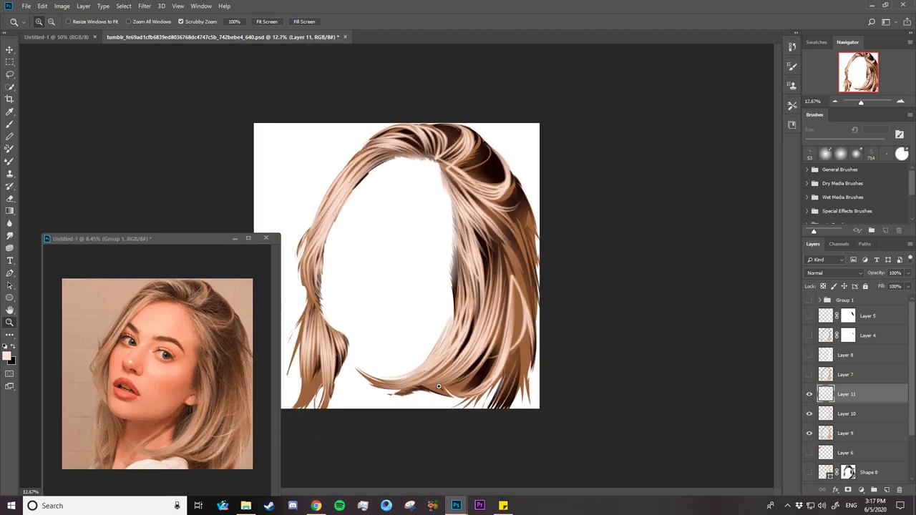
drag(439, 388, 470, 370)
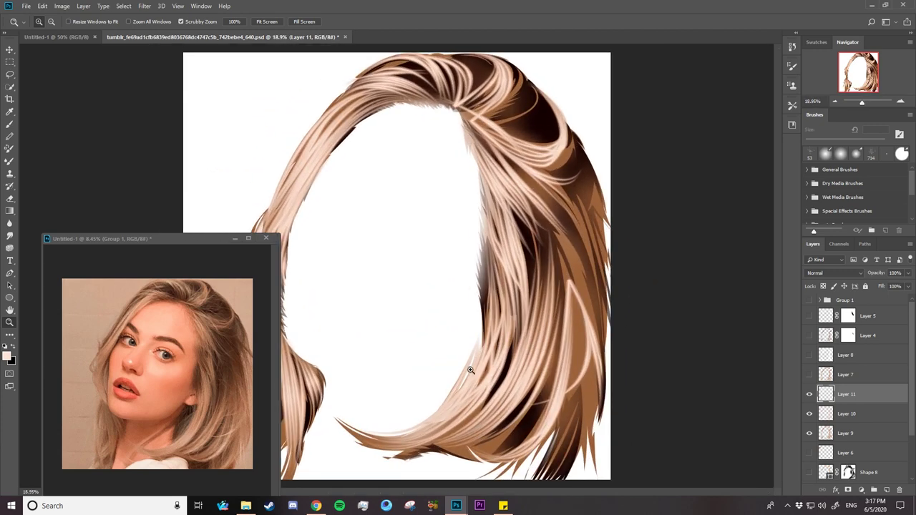
- Add white masks to Layers 9, 10 and 11, hide Layers 10 and 11, and target Layer 9's mask
click(861, 434)
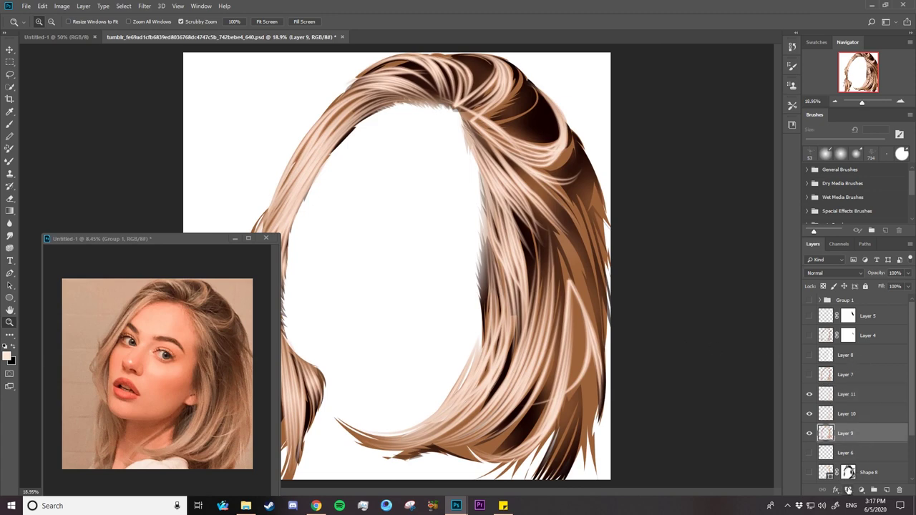
click(849, 489)
click(858, 415)
click(846, 490)
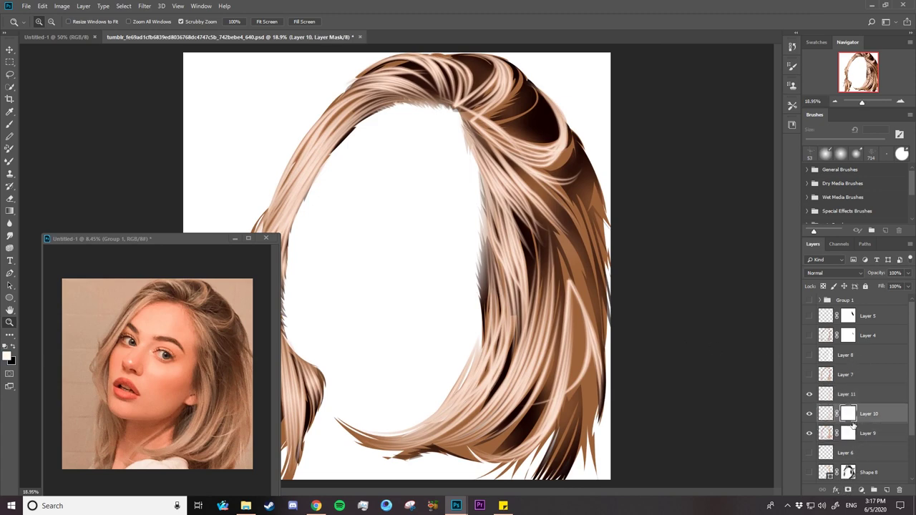
click(860, 397)
click(848, 490)
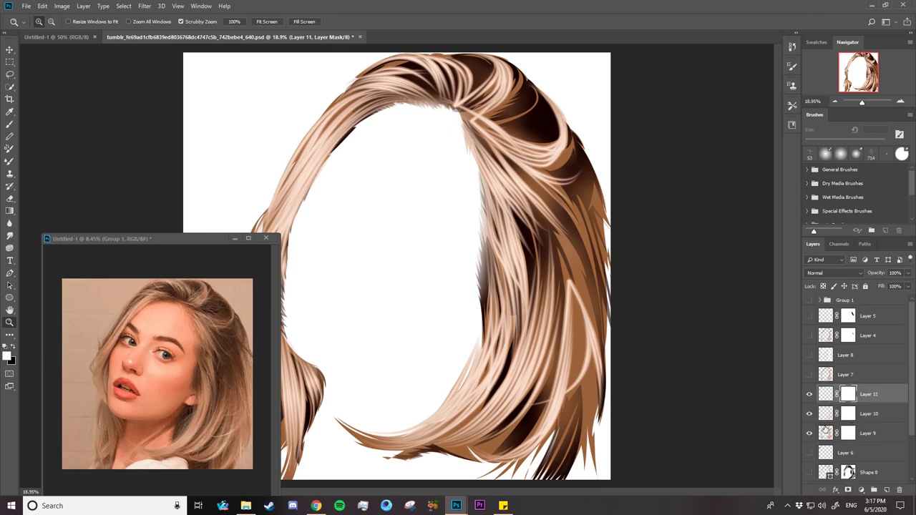
click(809, 414)
click(809, 394)
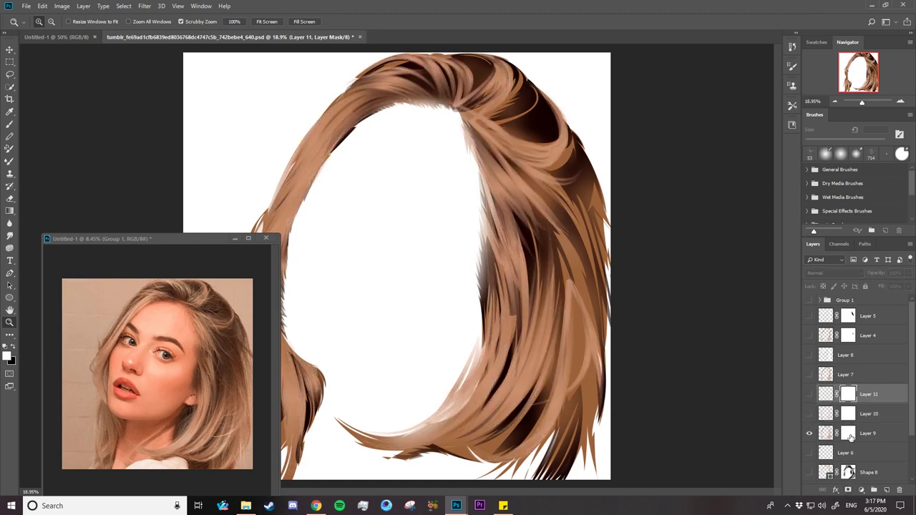
click(849, 434)
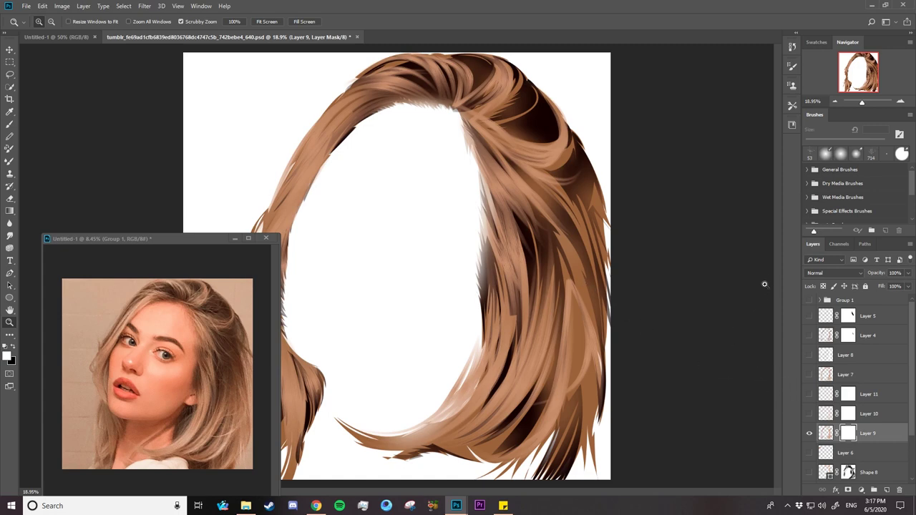
- Paint with a black 243 px soft round brush on Layer 9's mask, then show Layer 10 and target its mask
key(b)
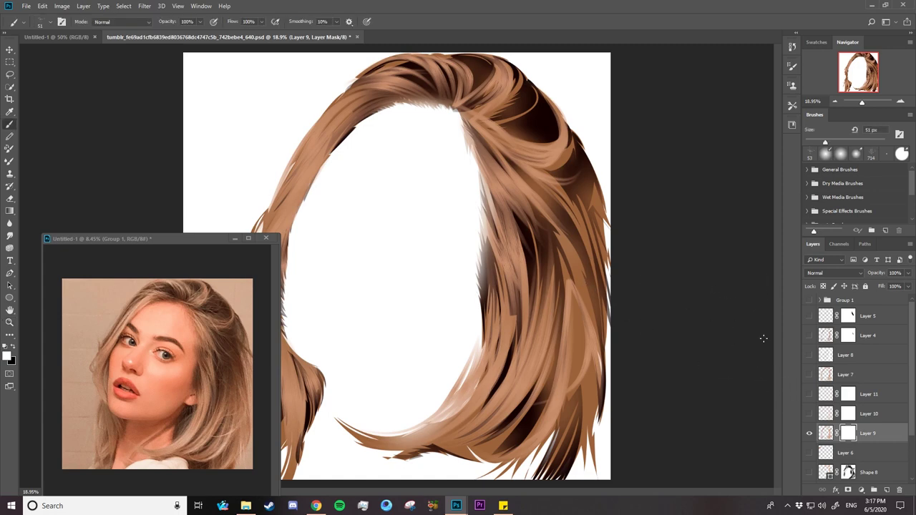
click(14, 347)
right_click(558, 162)
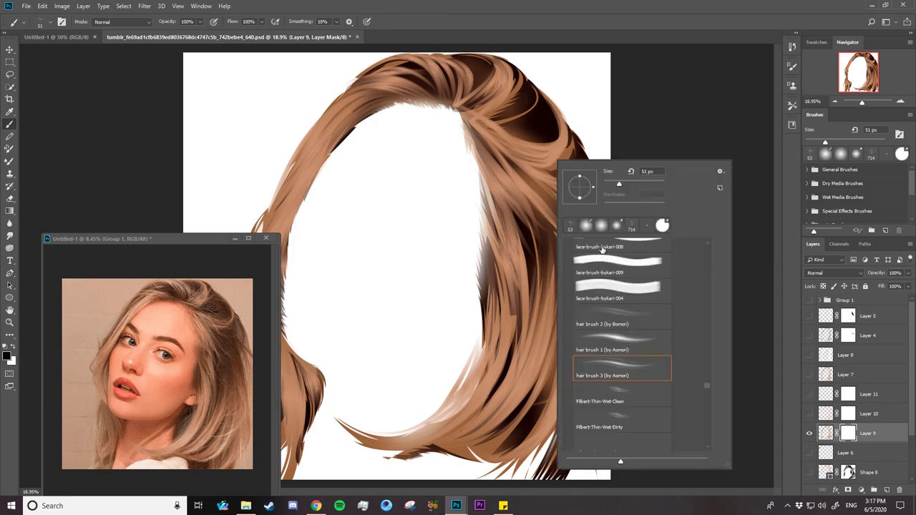
click(600, 227)
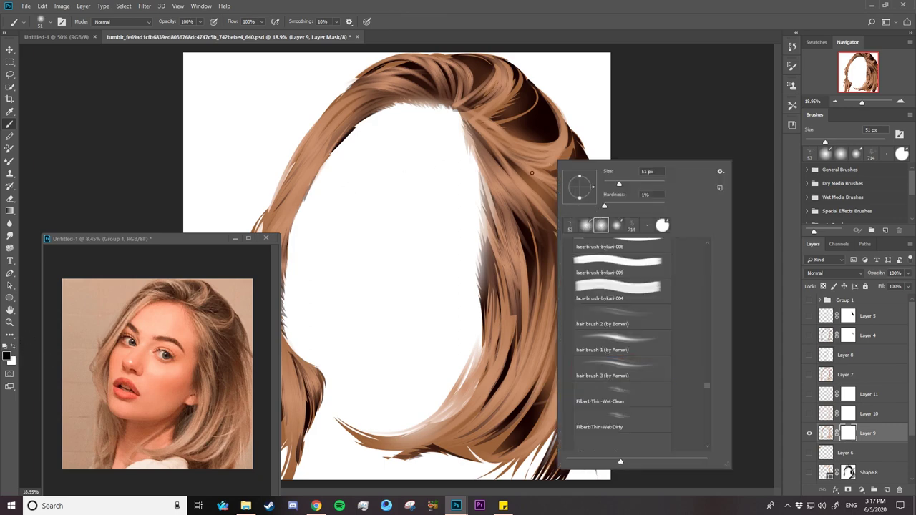
drag(650, 186, 650, 184)
key(Return)
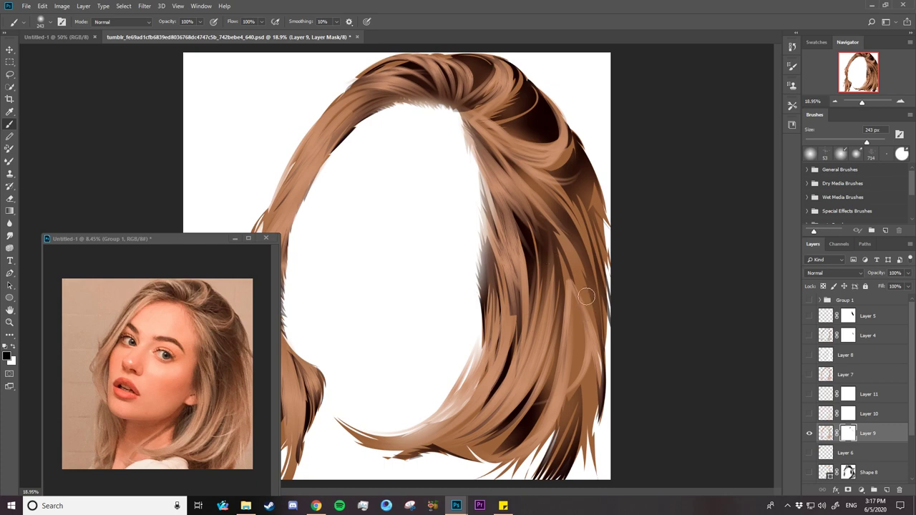
click(809, 414)
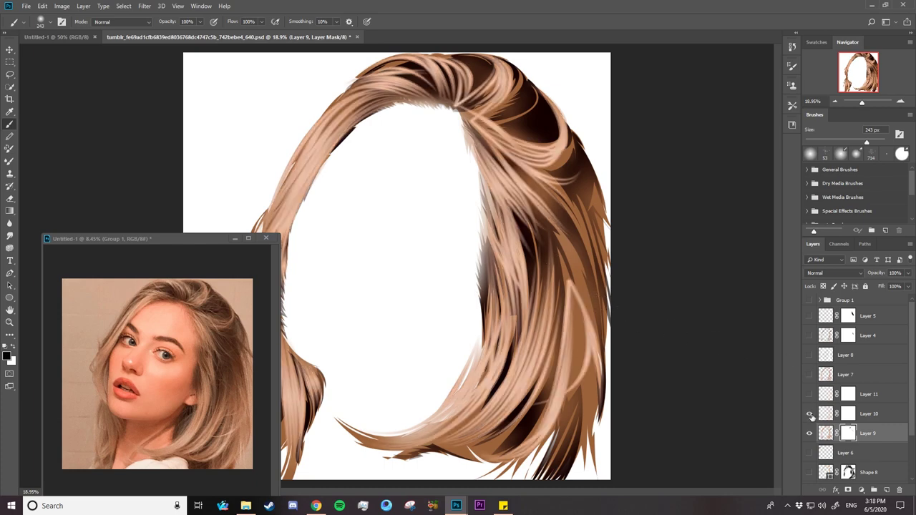
click(847, 415)
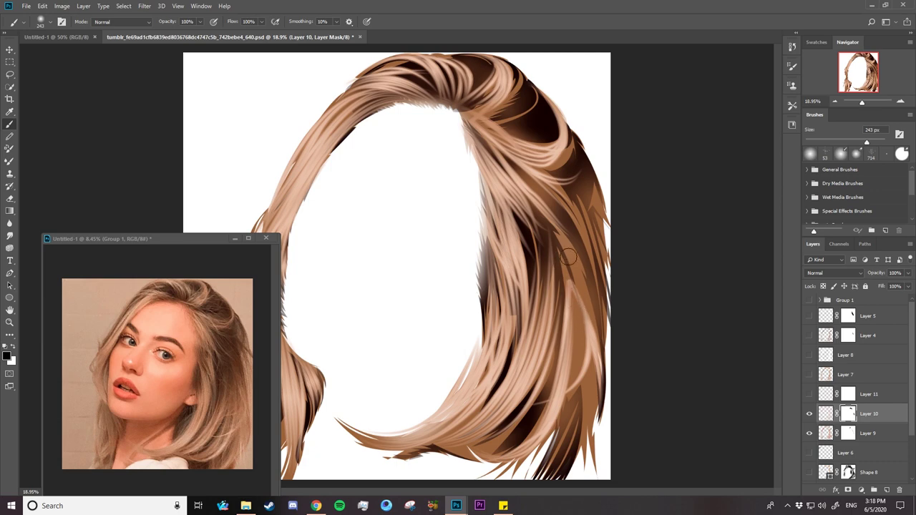
- Enlarge the brush to 417 px, show Layer 11, and fade strands on its mask
right_click(601, 246)
drag(684, 213, 685, 212)
key(Return)
click(810, 394)
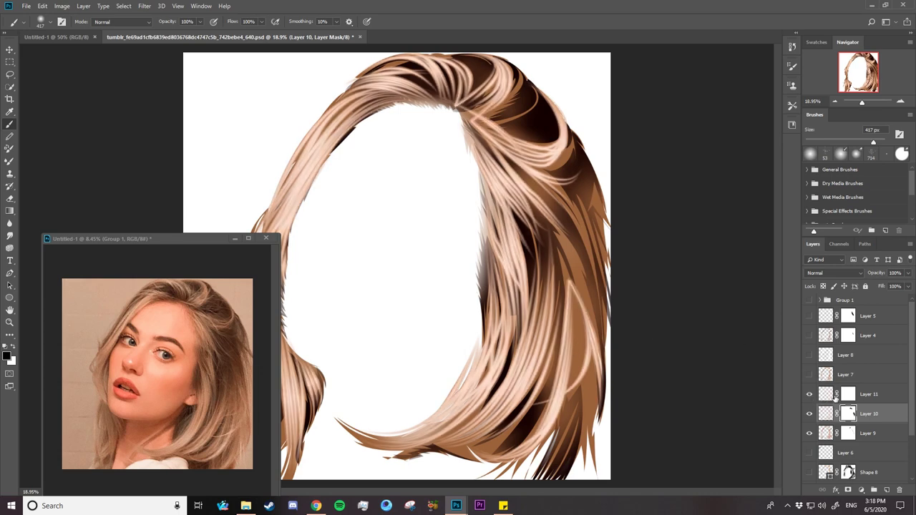
click(852, 394)
drag(581, 288, 577, 334)
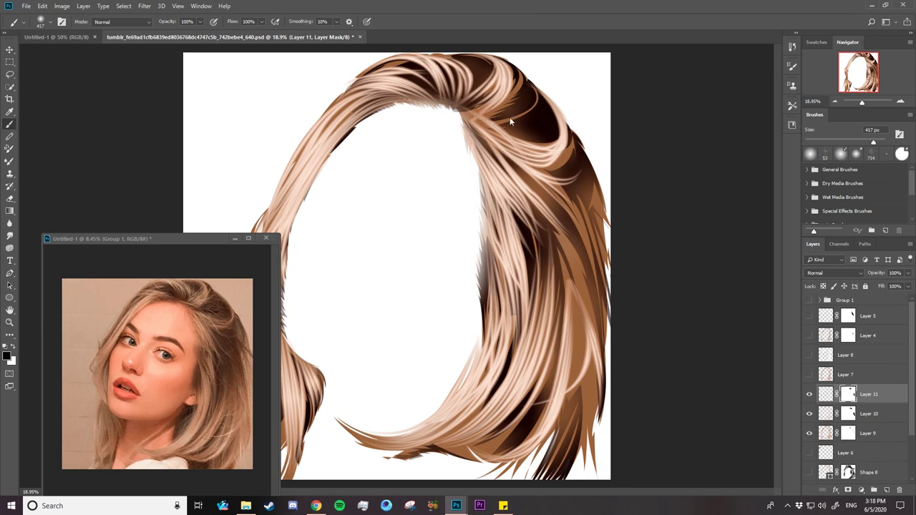
- Fade more strands on the masks of Layers 9, 11 and 10, then re-zoom the hair
click(836, 433)
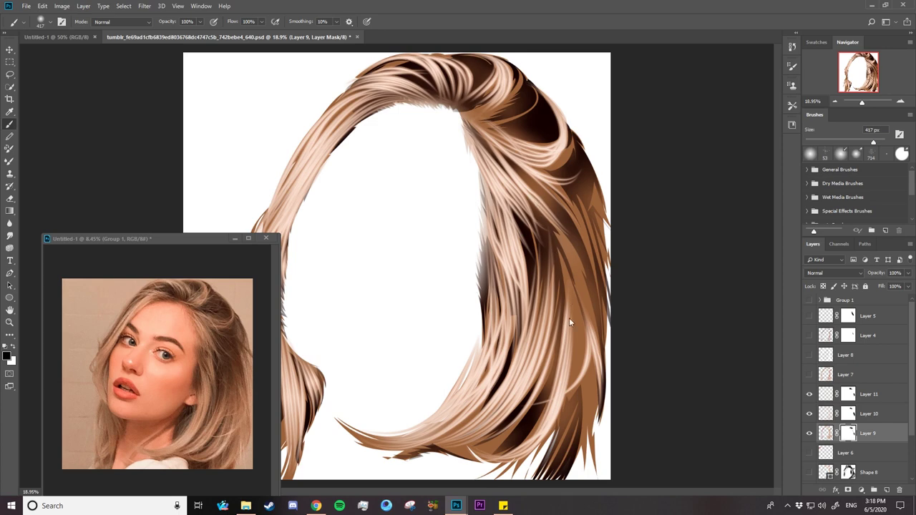
click(848, 394)
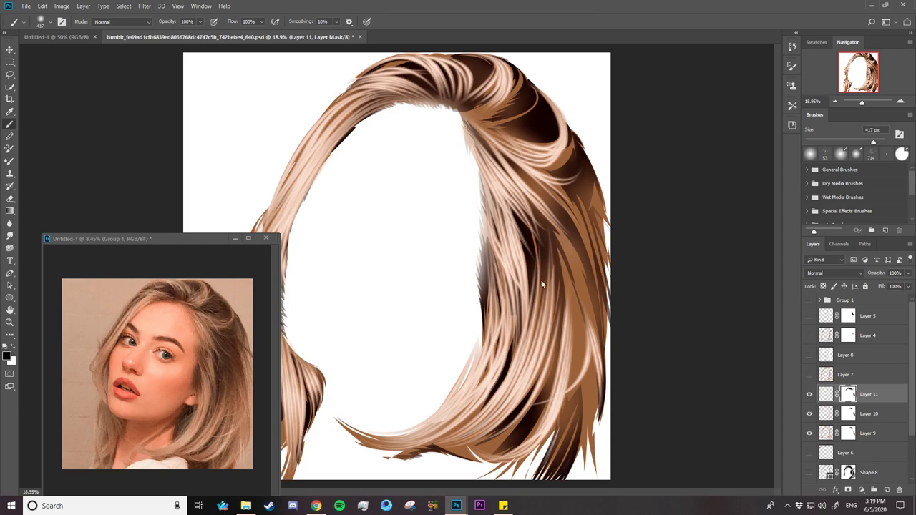
click(849, 416)
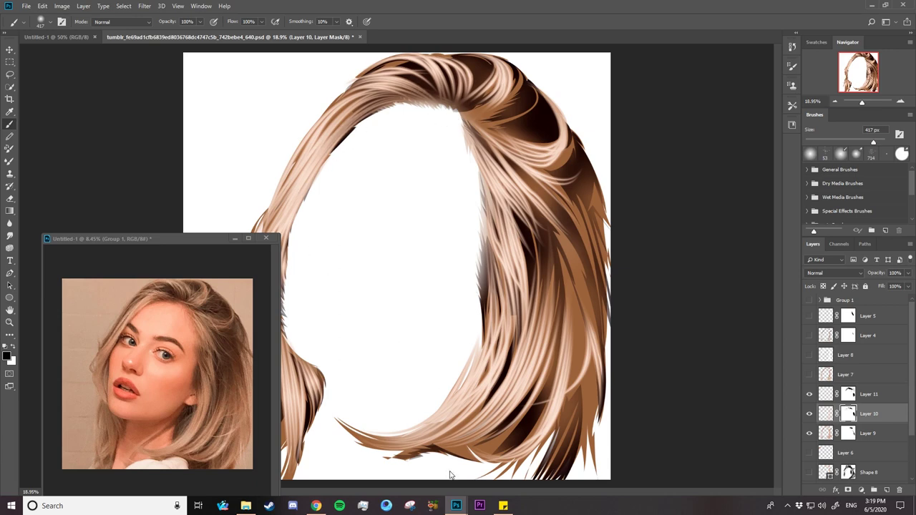
key(z)
drag(449, 472, 439, 441)
mouse_move(334, 283)
mouse_down()
mouse_move(355, 282)
mouse_move(461, 330)
mouse_up()
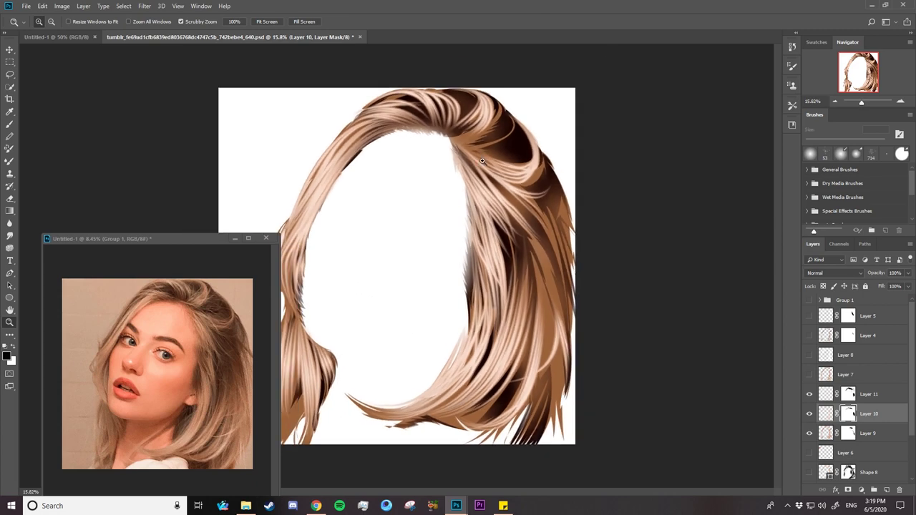
- Zoom in on the top of the hair, then out to view the whole hair
drag(482, 161, 526, 182)
key(b)
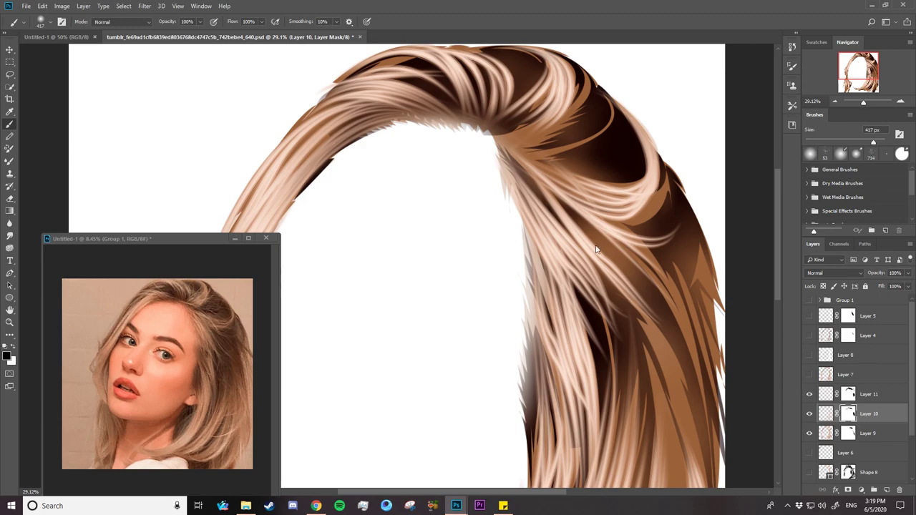
key(z)
drag(552, 222, 510, 240)
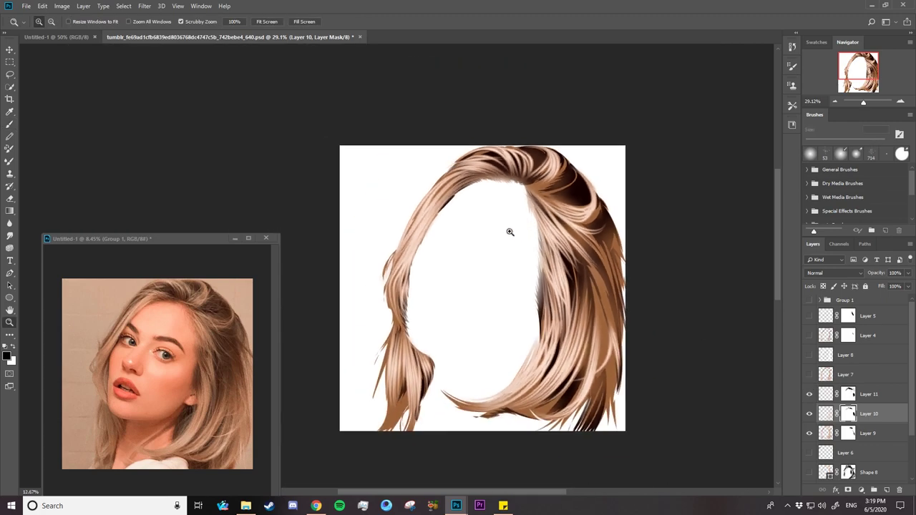
drag(489, 372, 620, 359)
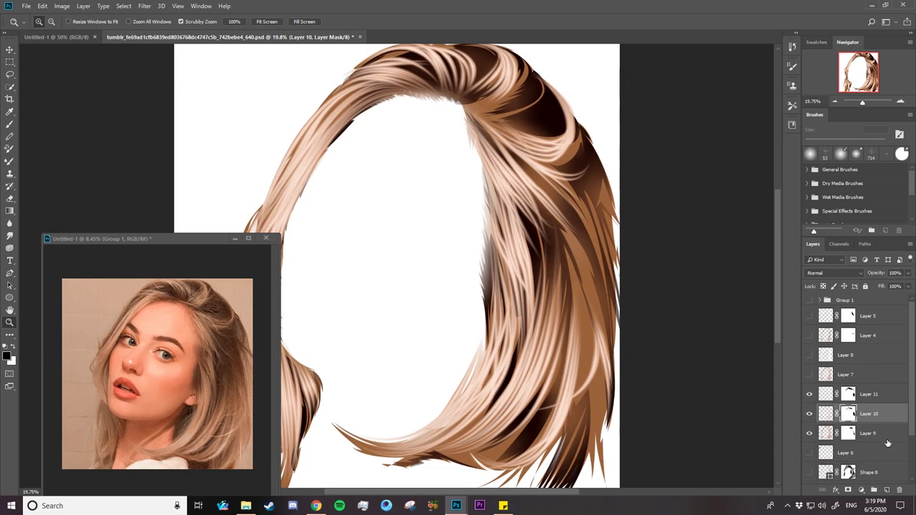
scroll(835, 459, down, 2)
- Toggle Shape 8 on and off to compare, leaving it visible and selected
click(809, 437)
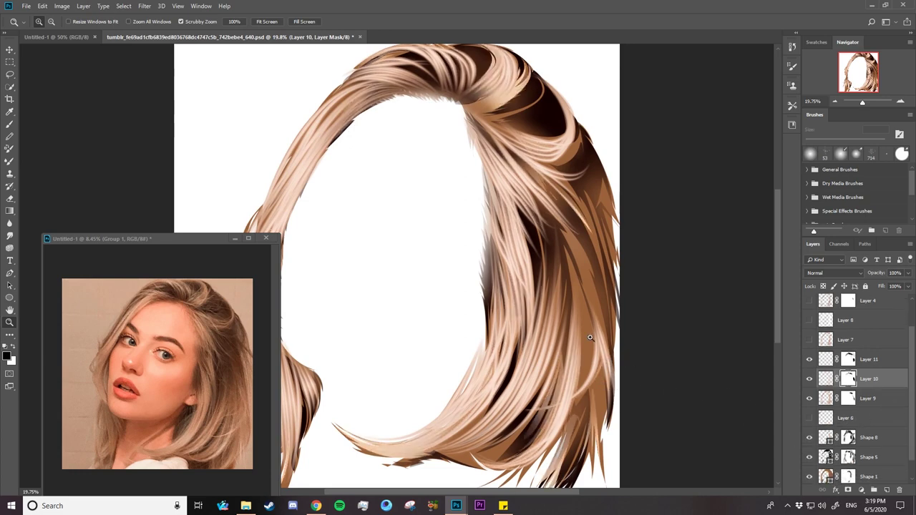
drag(590, 337, 570, 336)
click(809, 437)
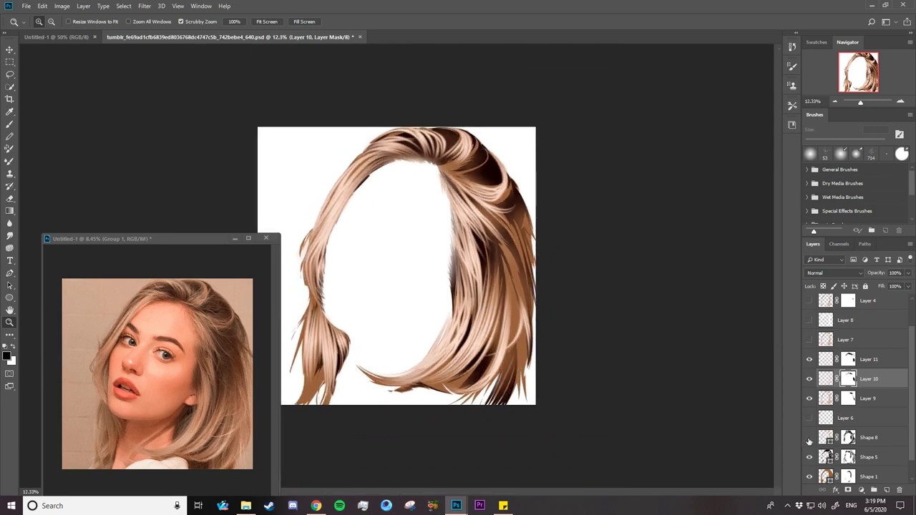
click(809, 438)
click(808, 438)
click(808, 438)
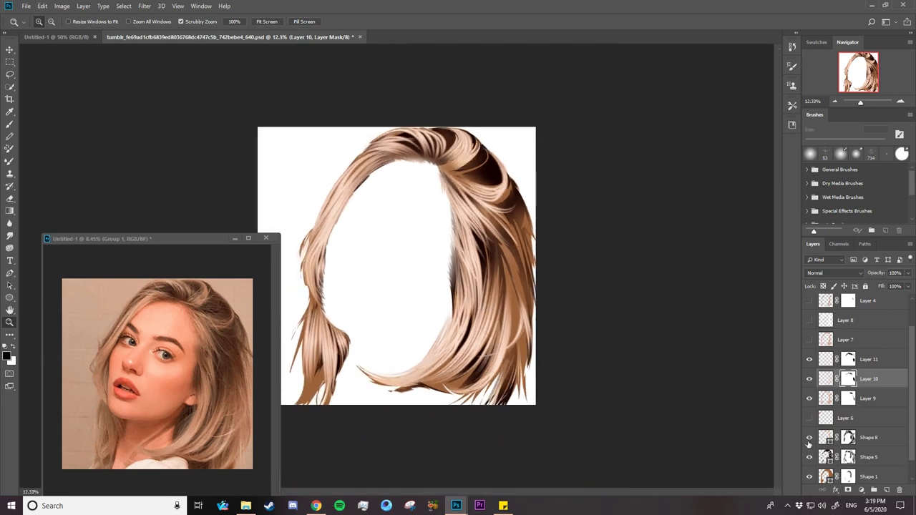
click(827, 442)
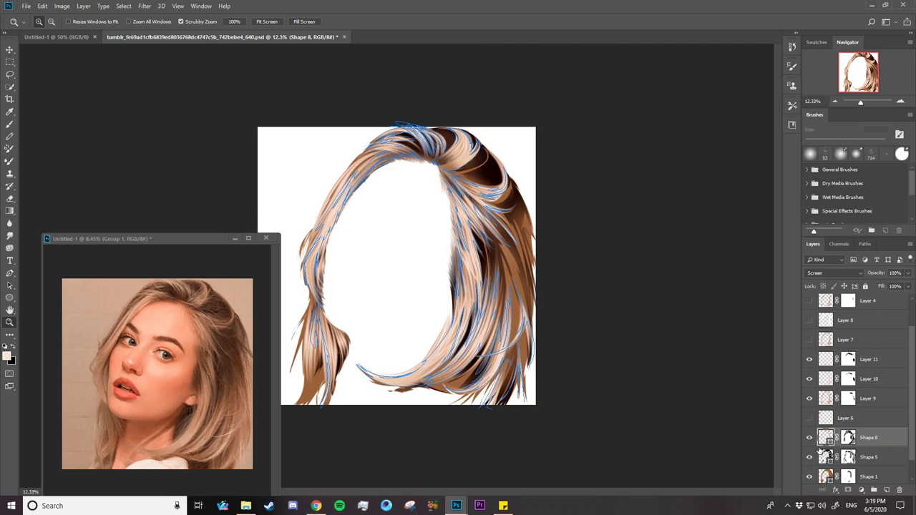
- Change Shape 8's fill colour to a darker brown
double_click(828, 442)
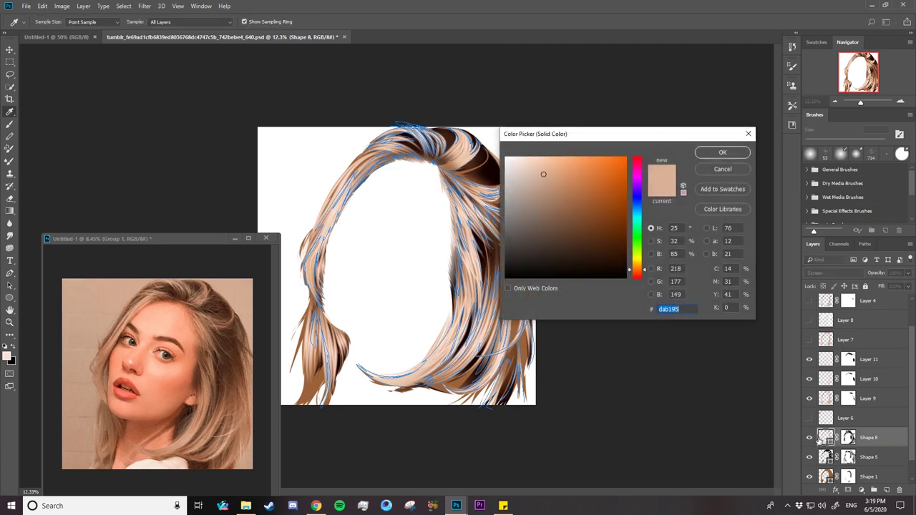
click(550, 189)
drag(565, 197, 570, 206)
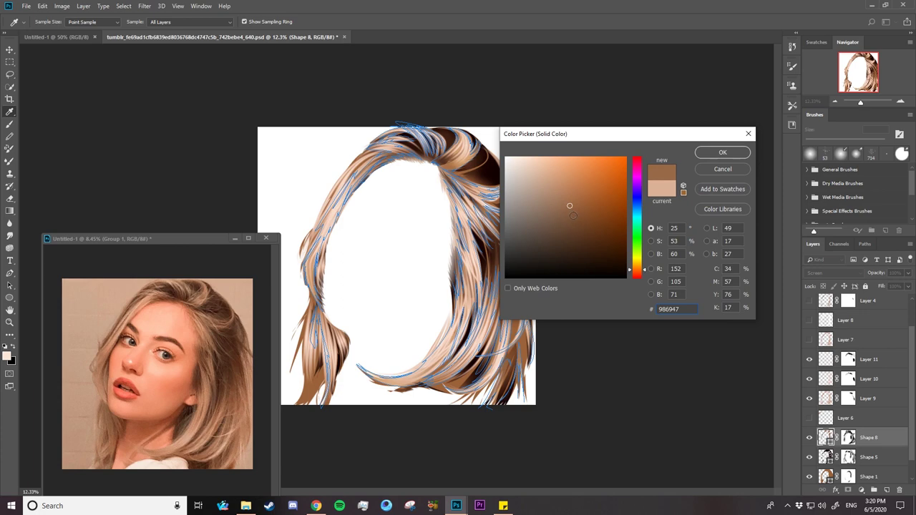
click(573, 215)
click(721, 153)
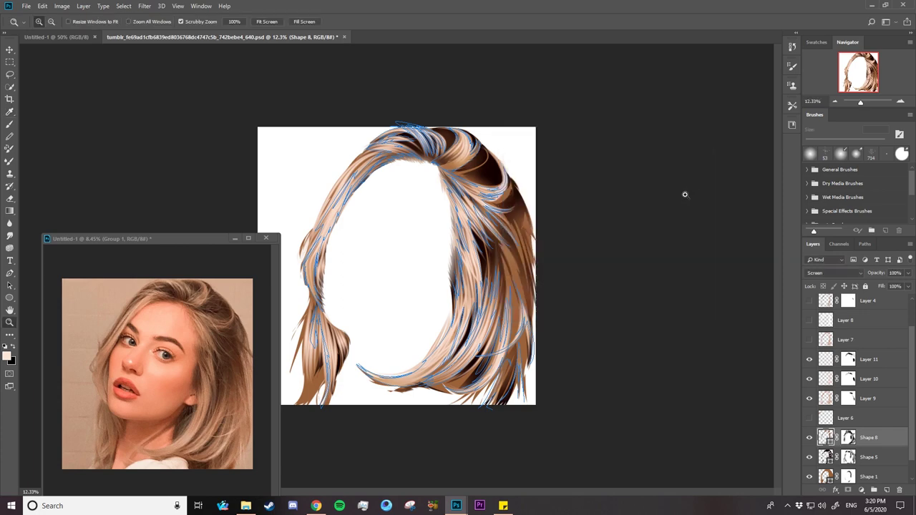
- Delete Layer 6 and select Layer 9
click(841, 418)
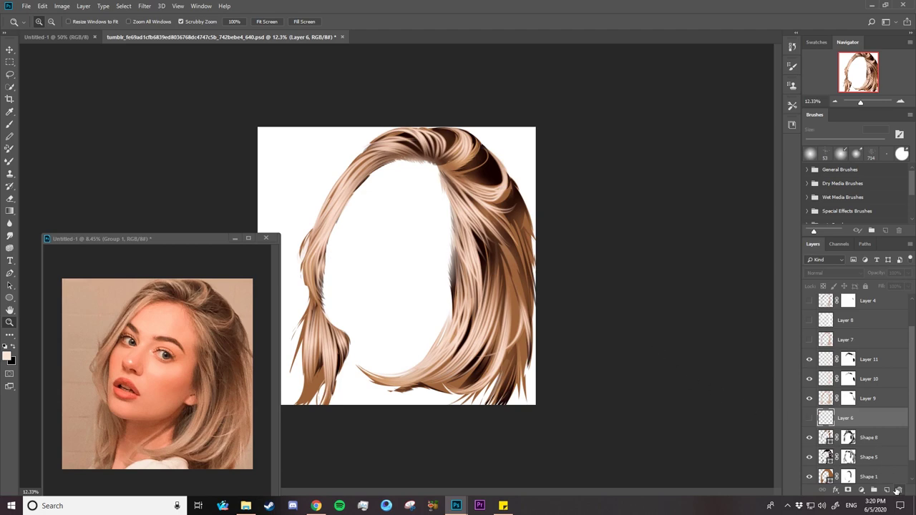
click(897, 490)
click(430, 193)
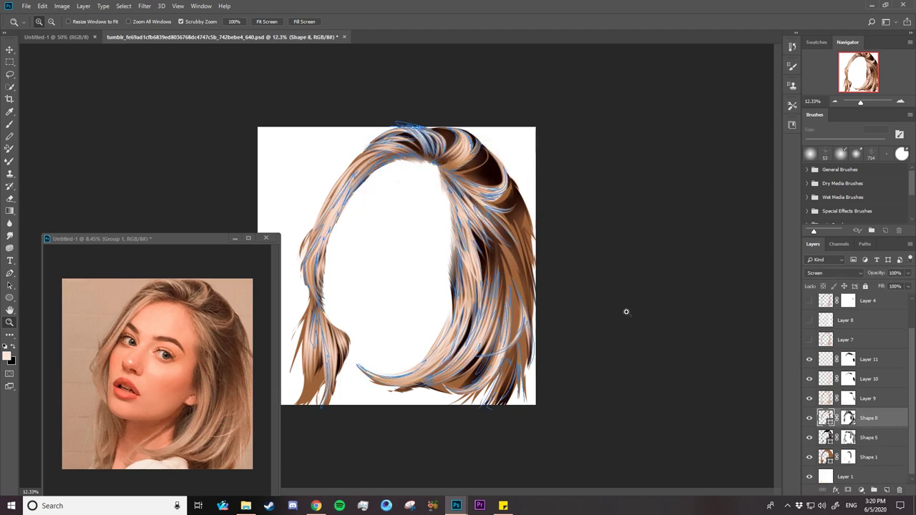
click(824, 405)
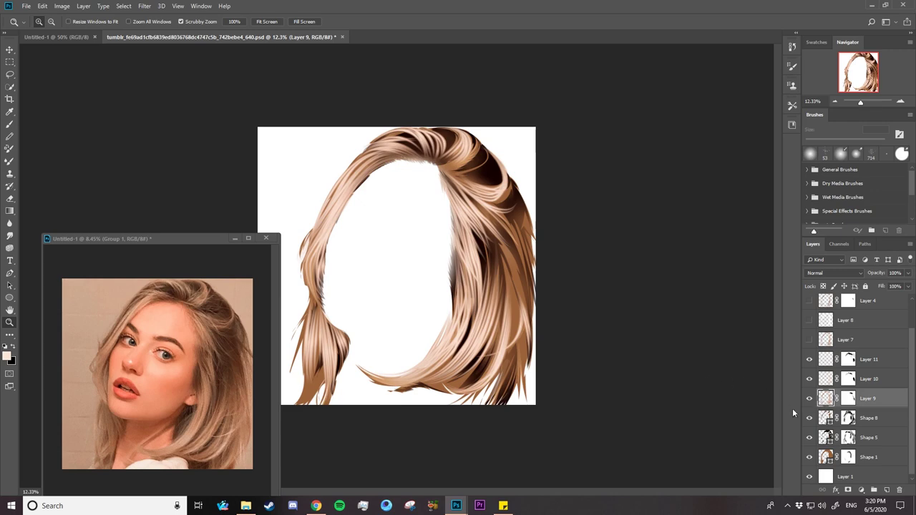
- Compare Shape 8 on and off, then darken its fill further to deep brown 573b27
click(809, 418)
click(809, 418)
click(827, 419)
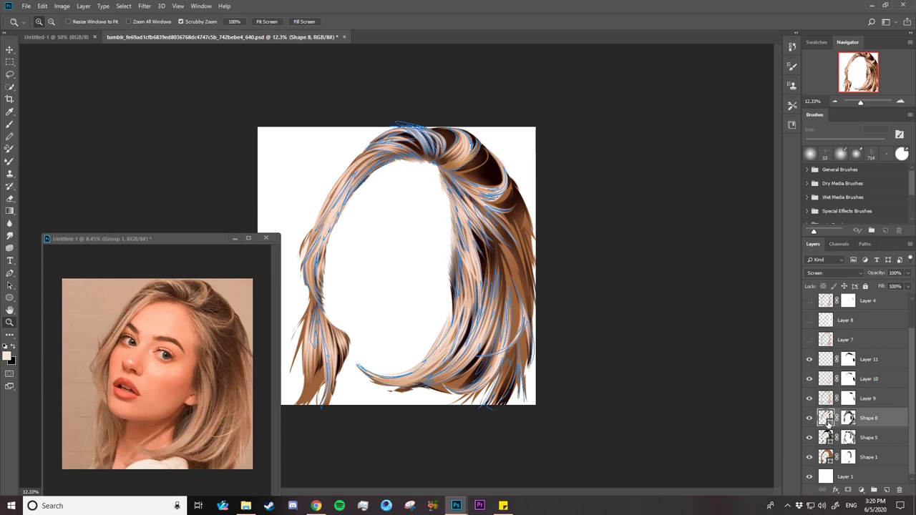
double_click(827, 419)
drag(573, 215, 572, 236)
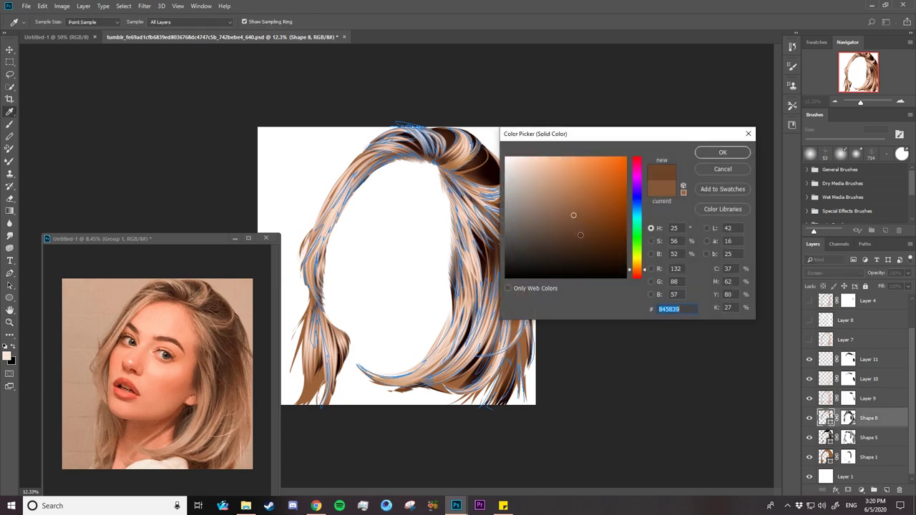
click(720, 153)
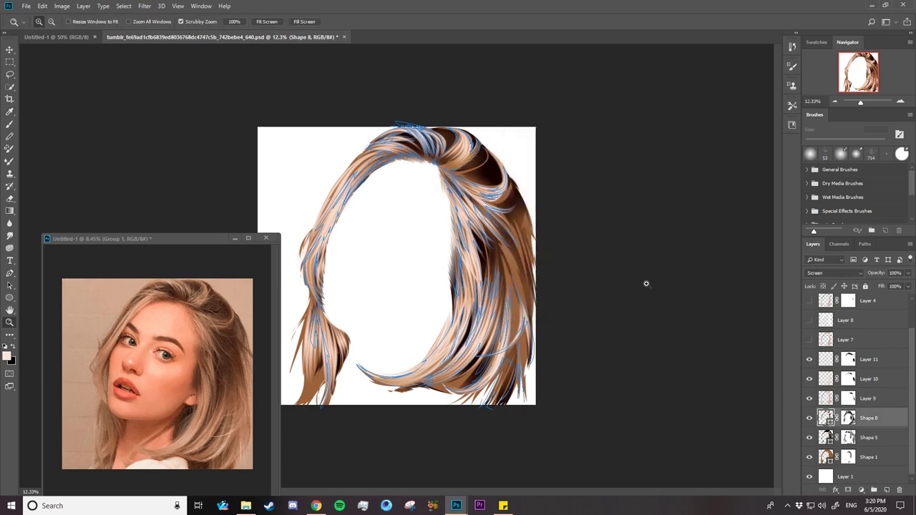
- Select Layer 9, enlarge the face in the reference window, and zoom out to the whole hair
click(816, 401)
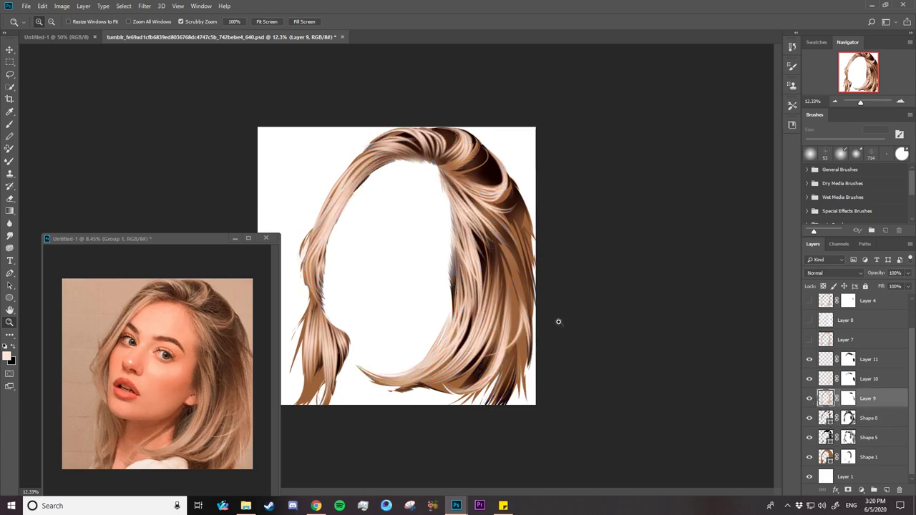
mouse_move(364, 163)
mouse_down()
mouse_move(421, 192)
mouse_move(389, 209)
mouse_up()
drag(457, 161, 484, 165)
drag(224, 333, 261, 335)
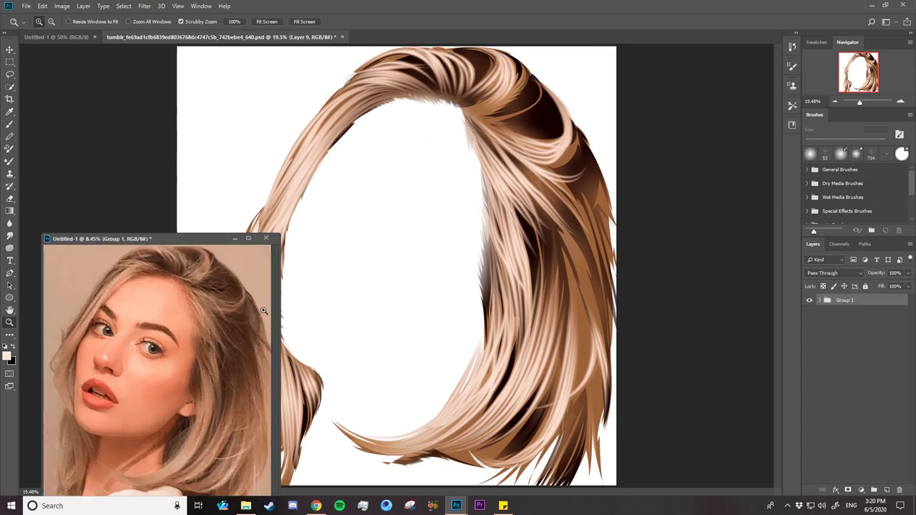
drag(504, 244, 475, 246)
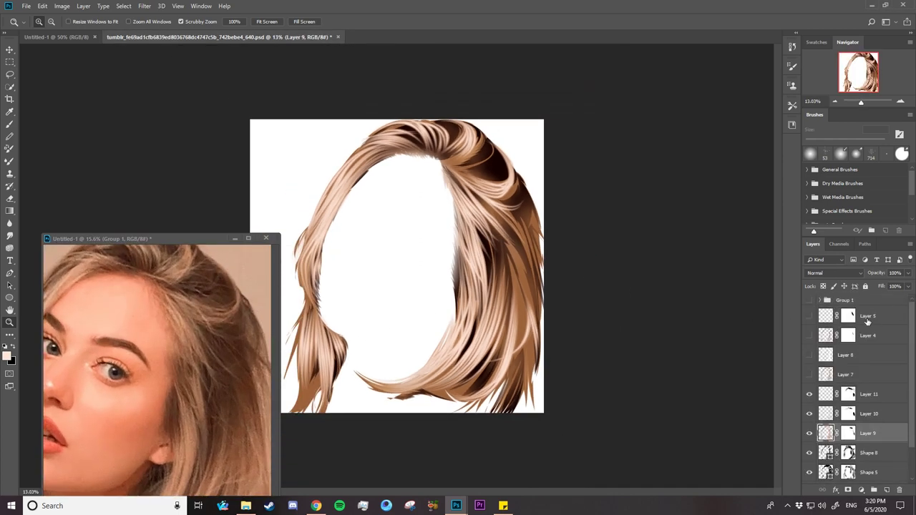
- Show the Group 1 face photo, zoom into the forehead, and set the Pen to Path mode
click(808, 300)
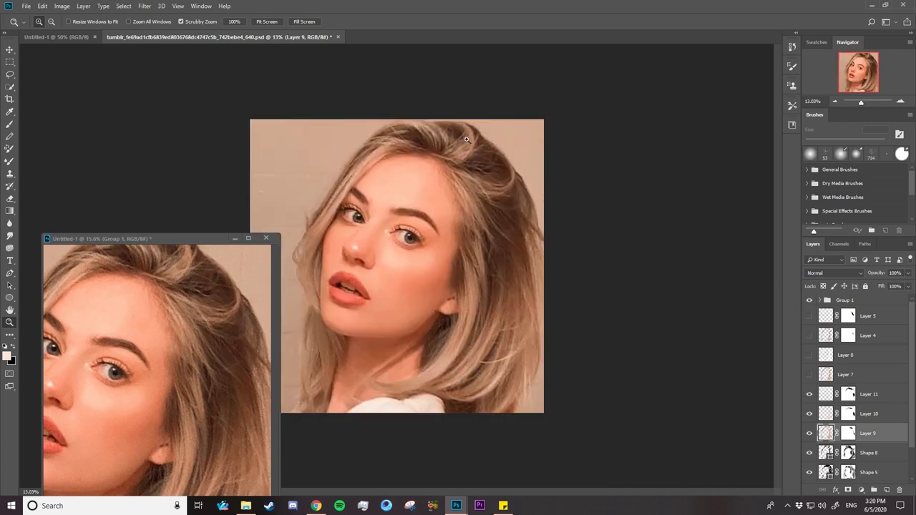
drag(466, 139, 518, 162)
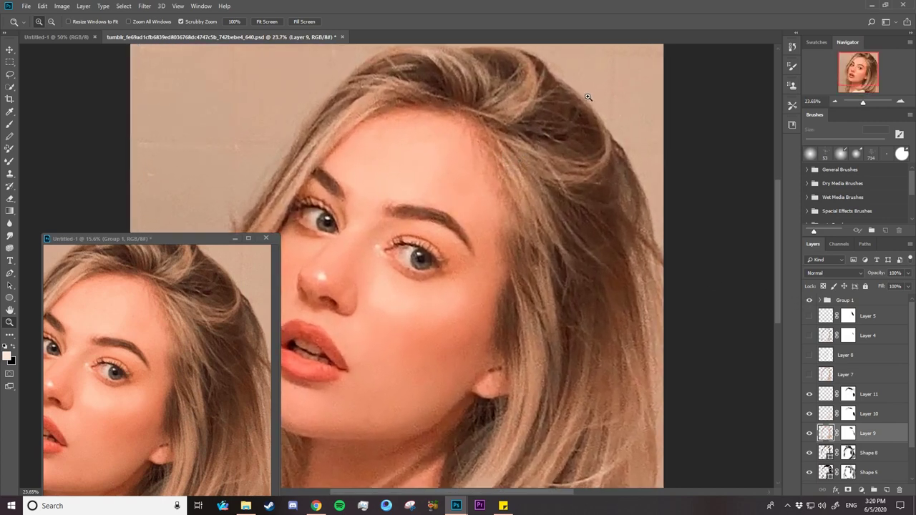
mouse_move(587, 96)
mouse_down()
mouse_move(617, 113)
mouse_move(607, 126)
mouse_up()
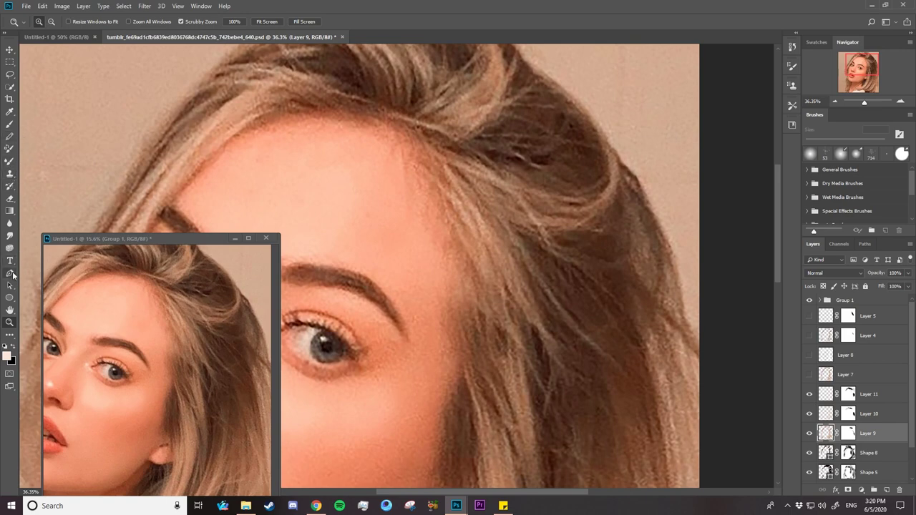
click(10, 273)
click(54, 23)
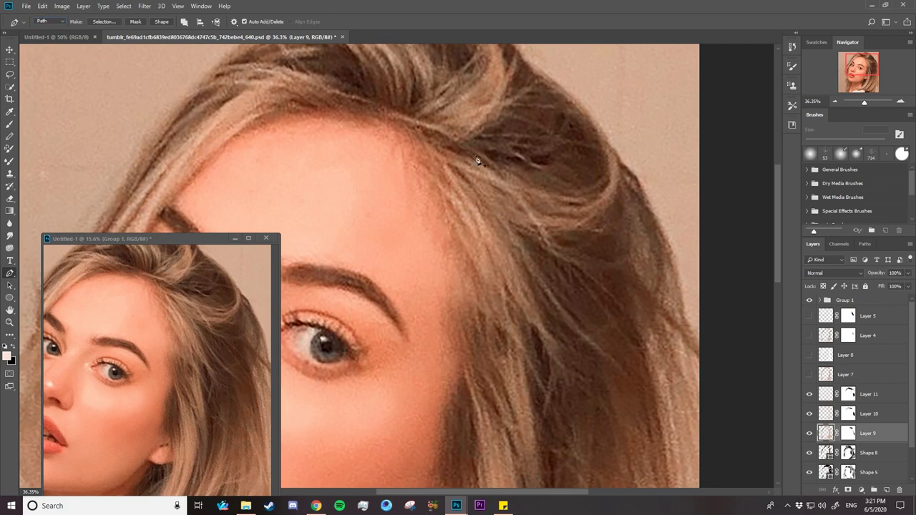
- Draw curved strand paths above the forehead, sweeping to the right
click(459, 145)
drag(612, 173, 642, 125)
ctrl+click(622, 124)
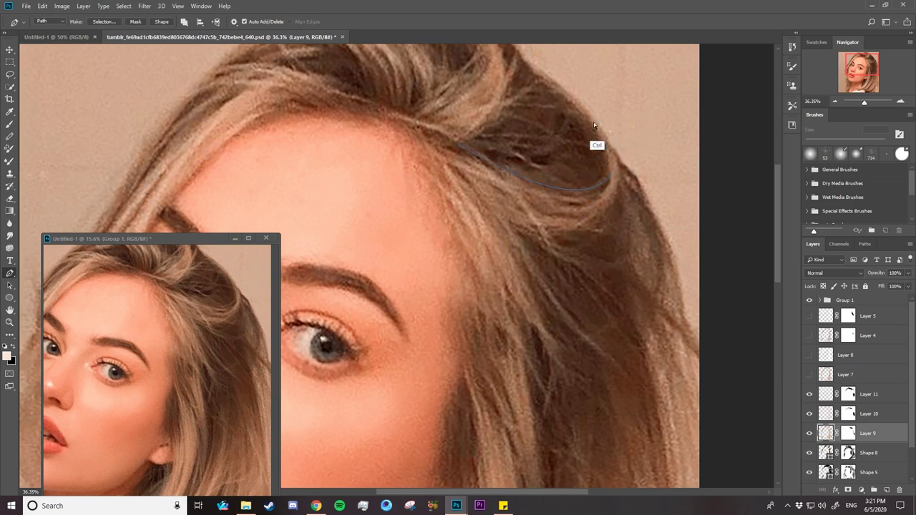
click(461, 143)
drag(527, 162, 555, 181)
click(613, 188)
ctrl+click(634, 176)
- Check the strand path's end point and bring its anchor points back into view
key(alt+z)
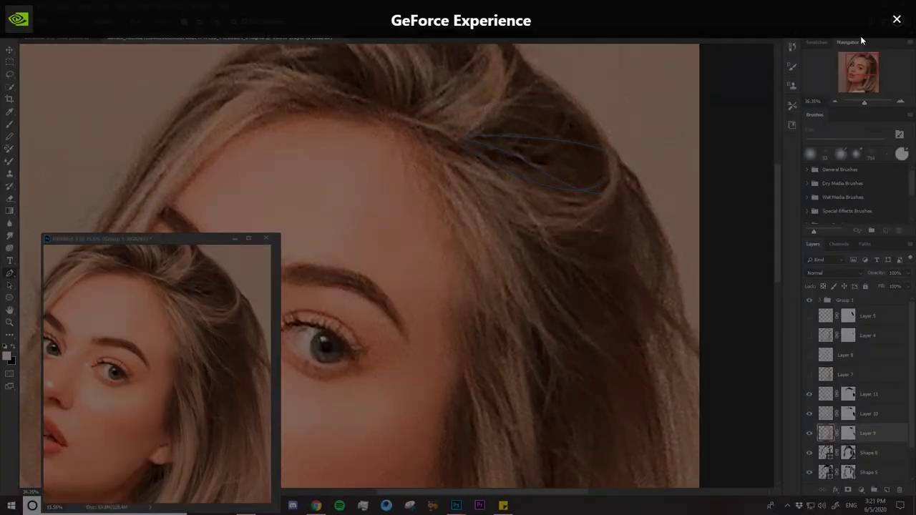
click(891, 24)
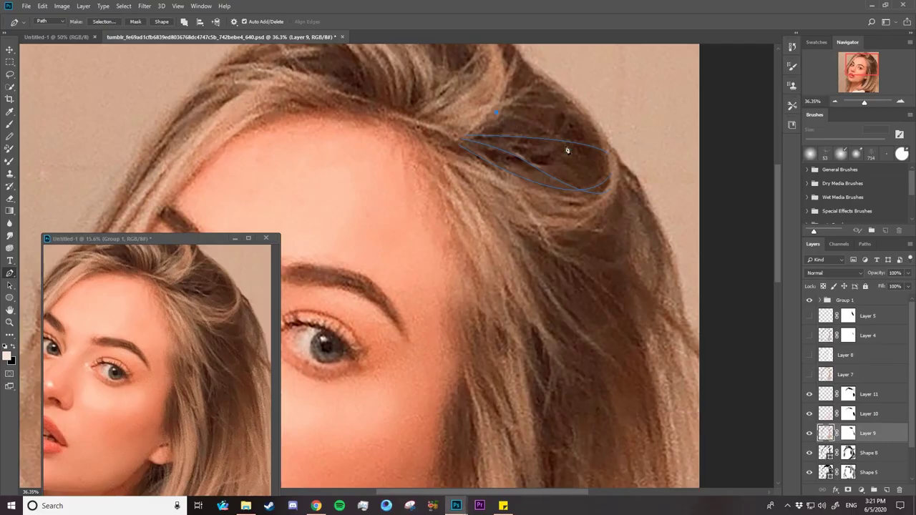
ctrl+click(605, 186)
ctrl+click(606, 201)
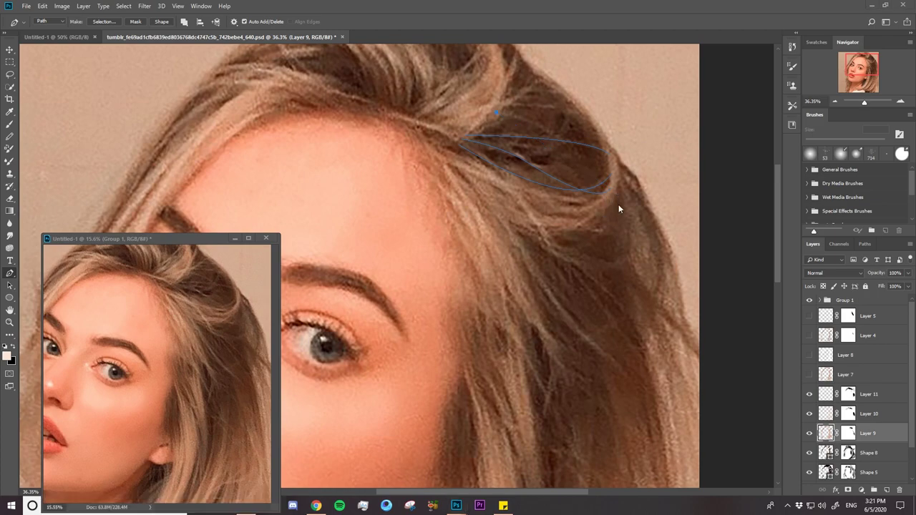
key(alt+z)
click(896, 20)
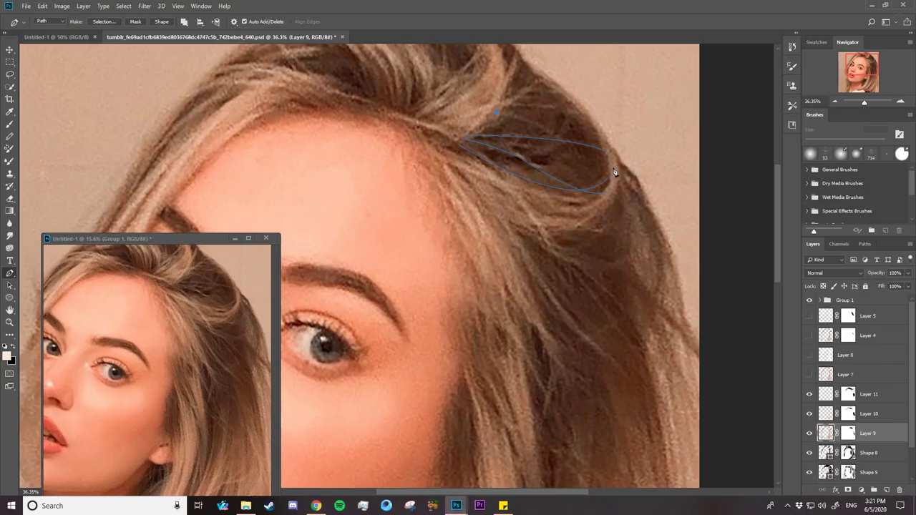
- Add a curved upper strand segment over the crown, redrawing the curve once
click(496, 112)
drag(595, 125, 600, 132)
key(ctrl+z)
drag(597, 126, 609, 146)
mouse_move(588, 114)
mouse_down()
mouse_move(613, 149)
mouse_move(652, 144)
mouse_up()
- Reshape the strand anchors so the top strand curves downward and the right ends fit
ctrl+click(626, 163)
ctrl+click(449, 148)
drag(514, 77, 558, 84)
drag(573, 104, 579, 82)
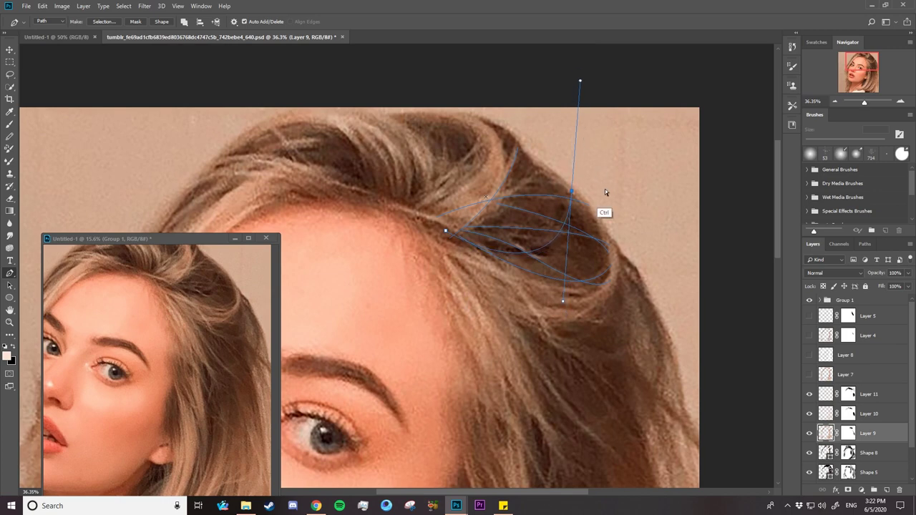
ctrl+click(604, 192)
drag(604, 284, 638, 322)
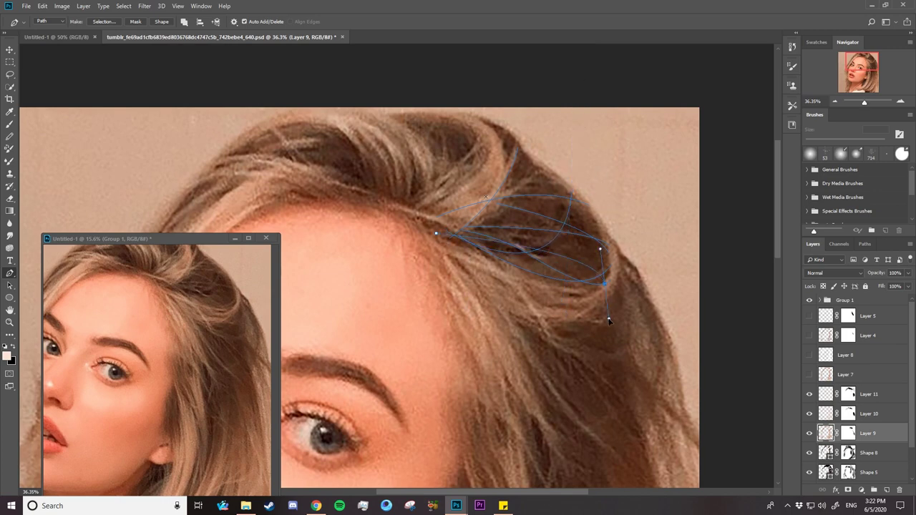
click(433, 230)
ctrl+click(617, 269)
- Set up the Brush with a light tan colour at 10 px size
click(10, 124)
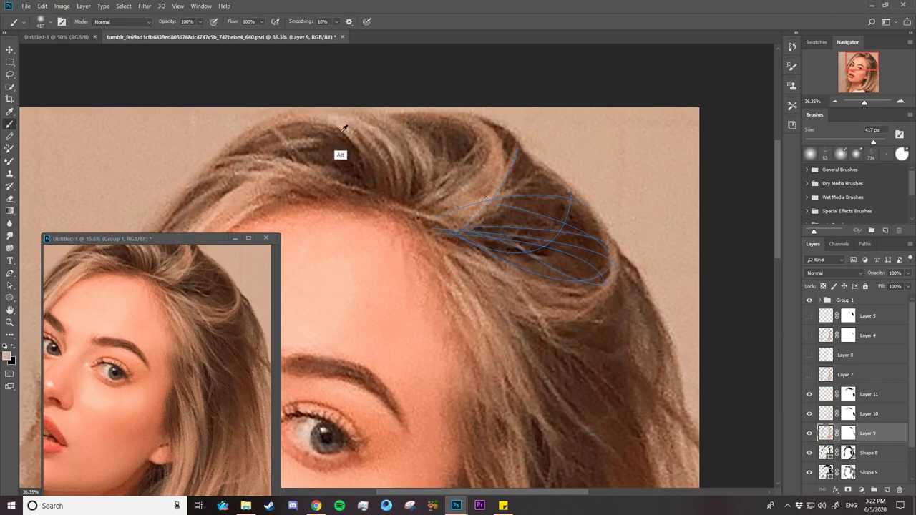
click(9, 357)
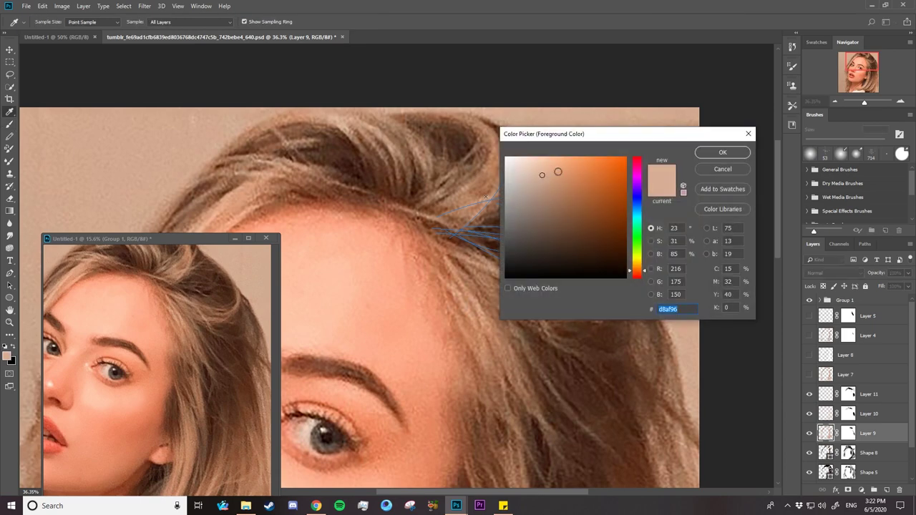
click(517, 157)
click(706, 153)
right_click(499, 198)
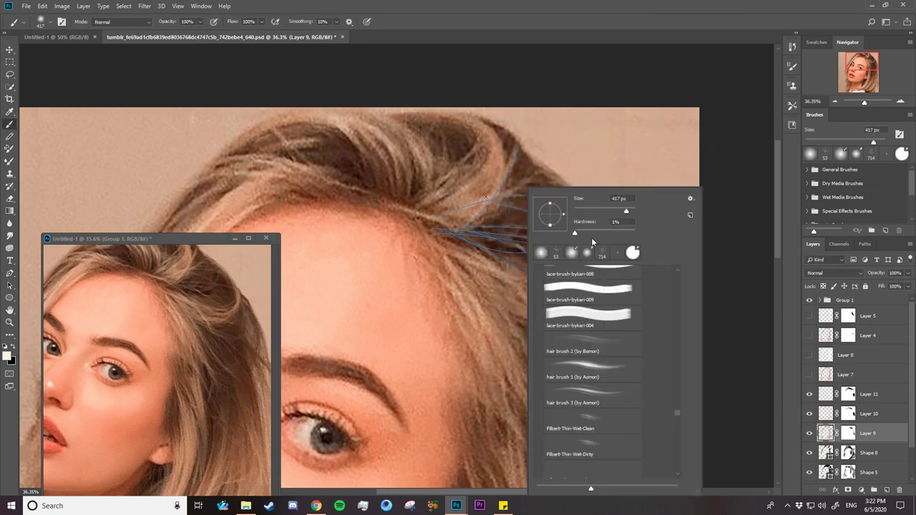
click(578, 213)
key(Return)
- Select all the strand paths, hide Group 1, and add new Layer 12
key(a)
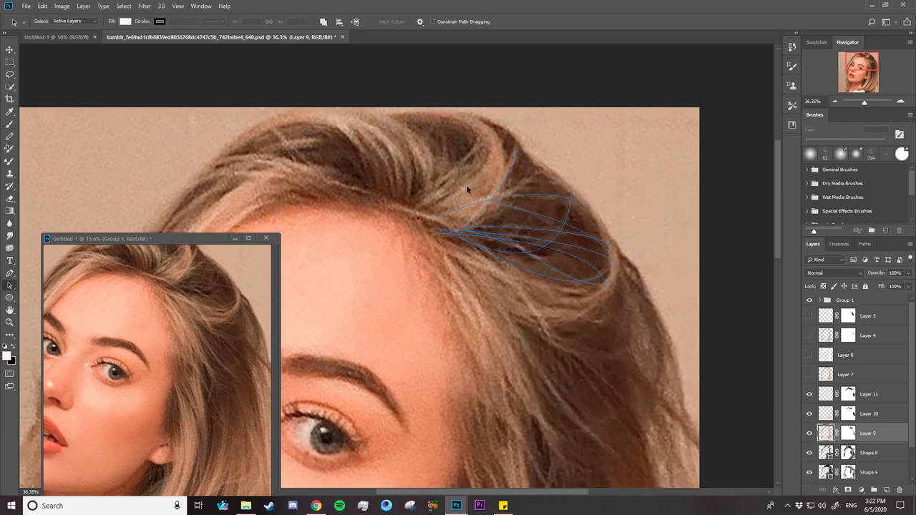
drag(452, 156, 600, 288)
click(809, 300)
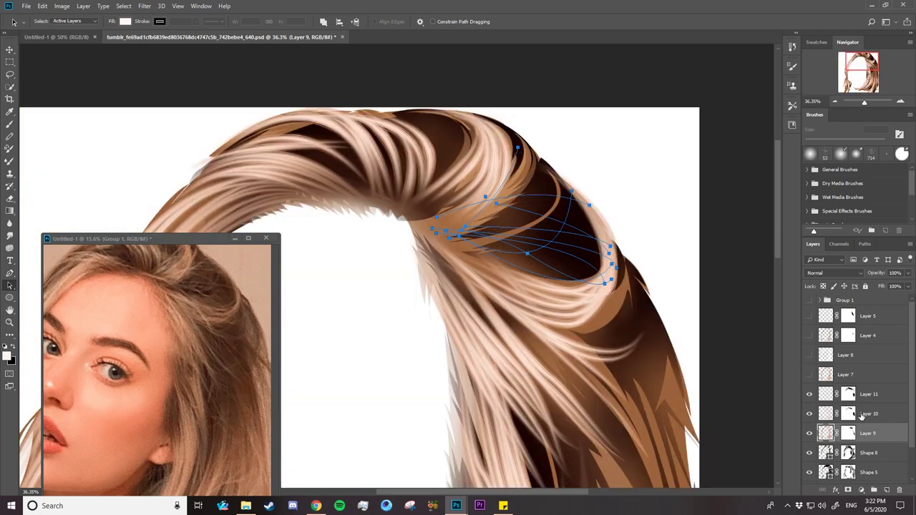
click(871, 395)
click(873, 489)
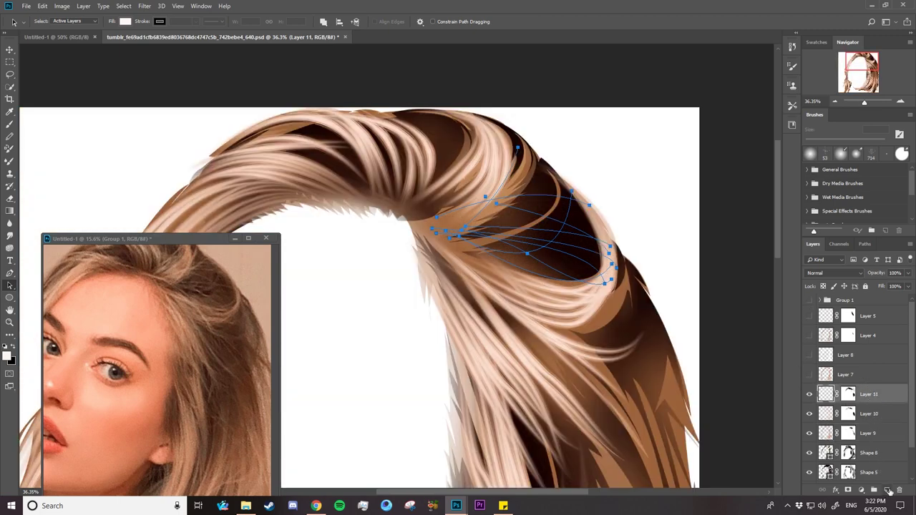
- Stroke the selected strand paths with the Brush on Layer 12
right_click(527, 214)
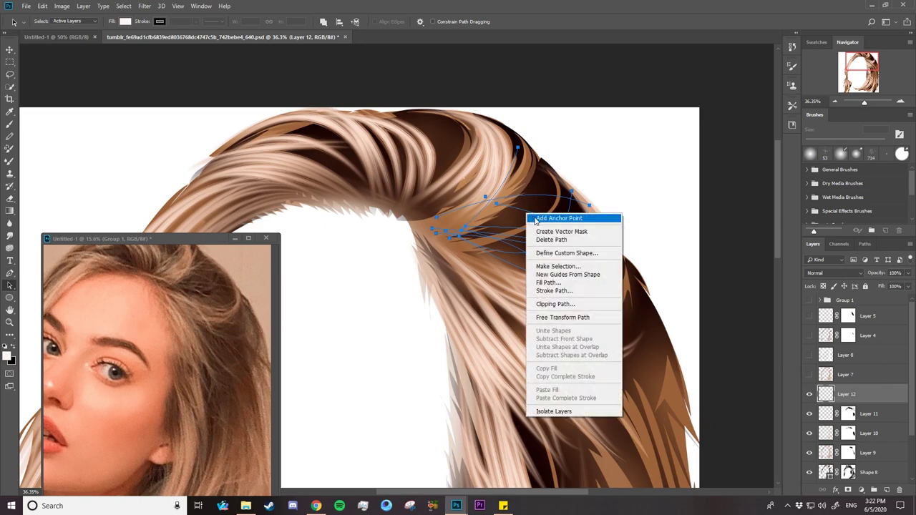
click(552, 291)
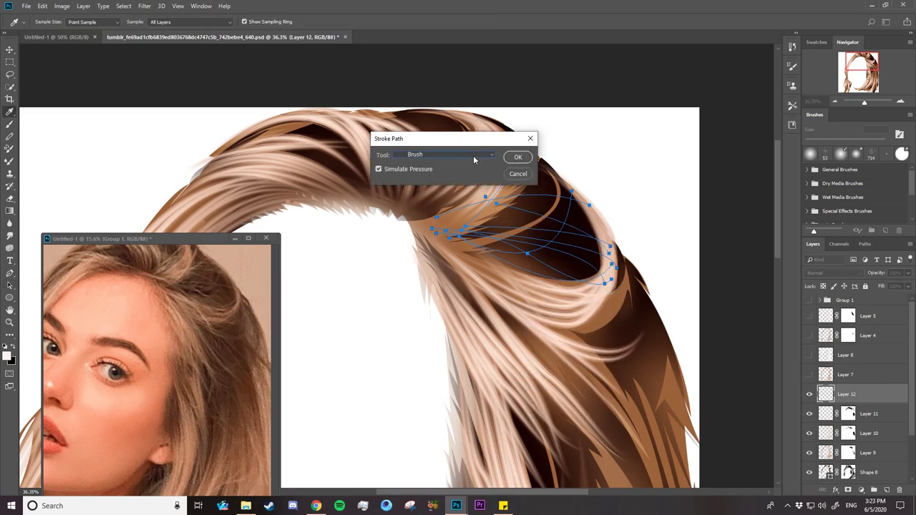
click(472, 155)
click(466, 160)
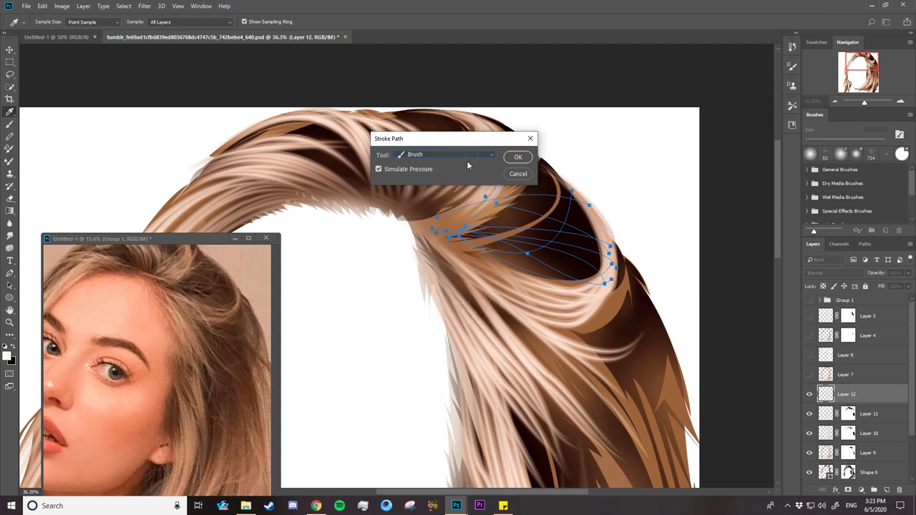
click(514, 159)
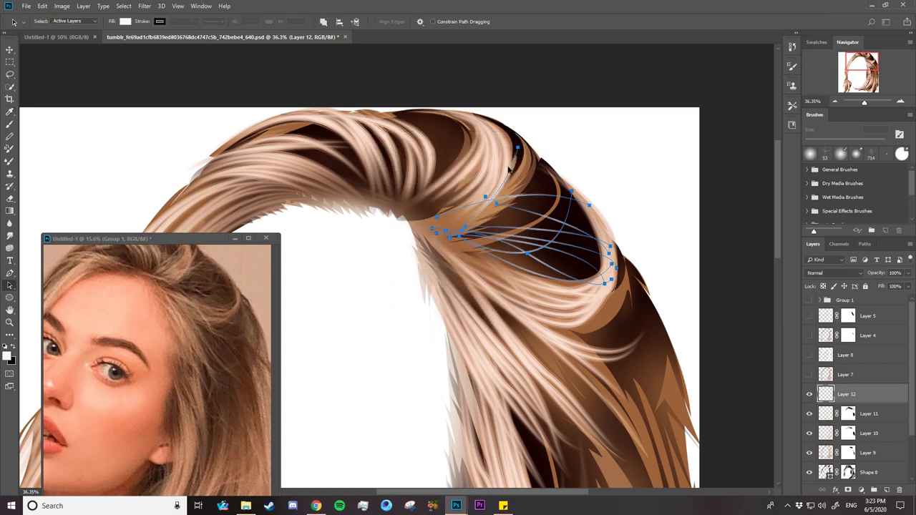
- Deselect the strands and create a new empty path named Path 4
key(z)
key(a)
click(629, 226)
click(865, 245)
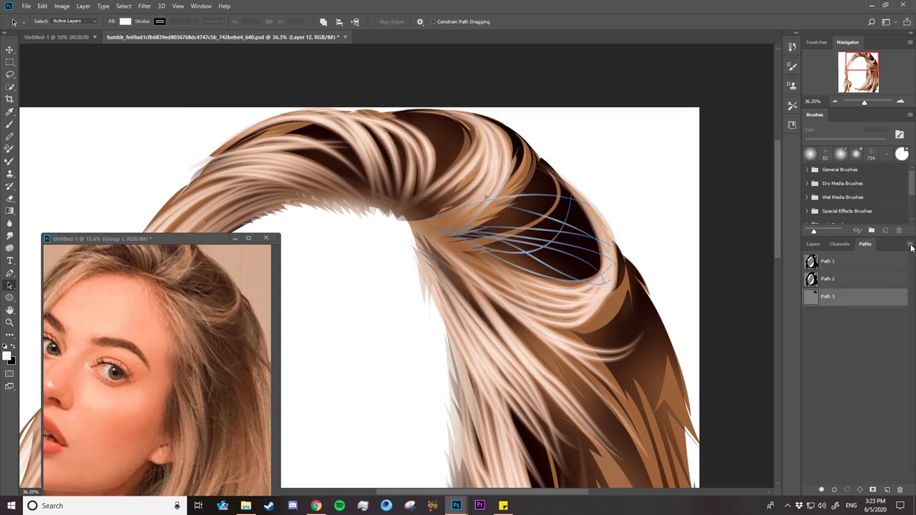
click(910, 245)
click(875, 251)
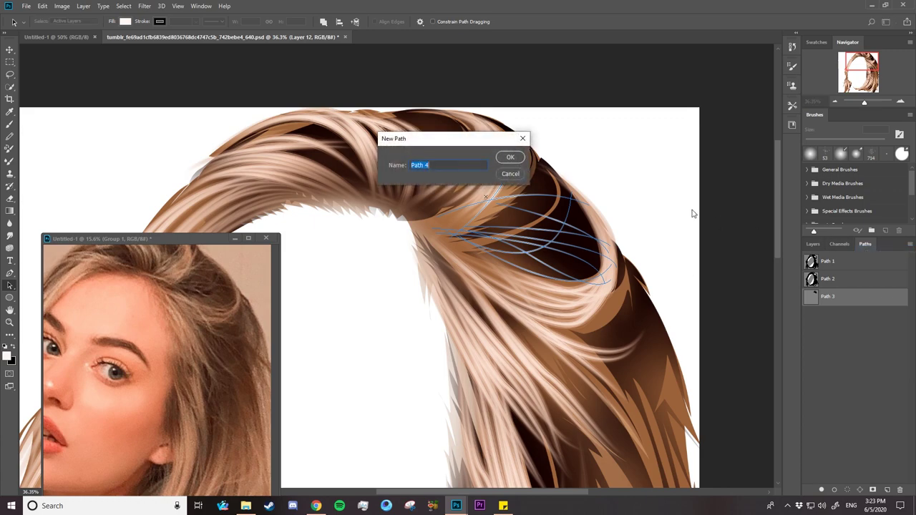
click(518, 158)
- Zoom out to view the whole painted hair and return to the layer list
key(z)
mouse_move(627, 235)
mouse_down()
mouse_move(601, 239)
mouse_move(558, 188)
mouse_up()
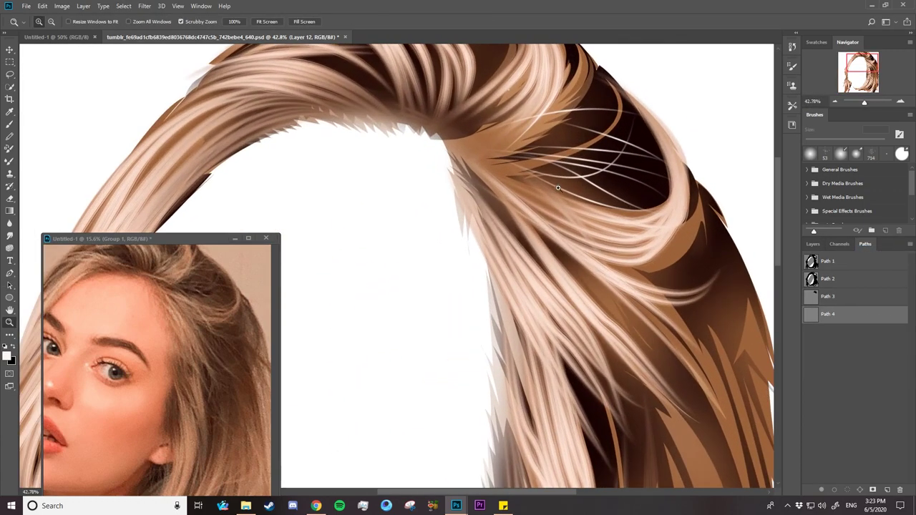
drag(618, 235, 591, 248)
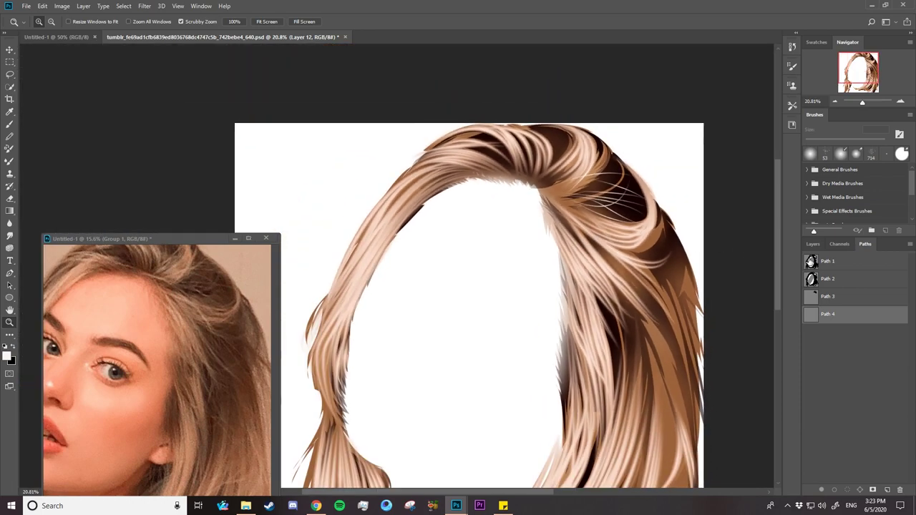
click(813, 244)
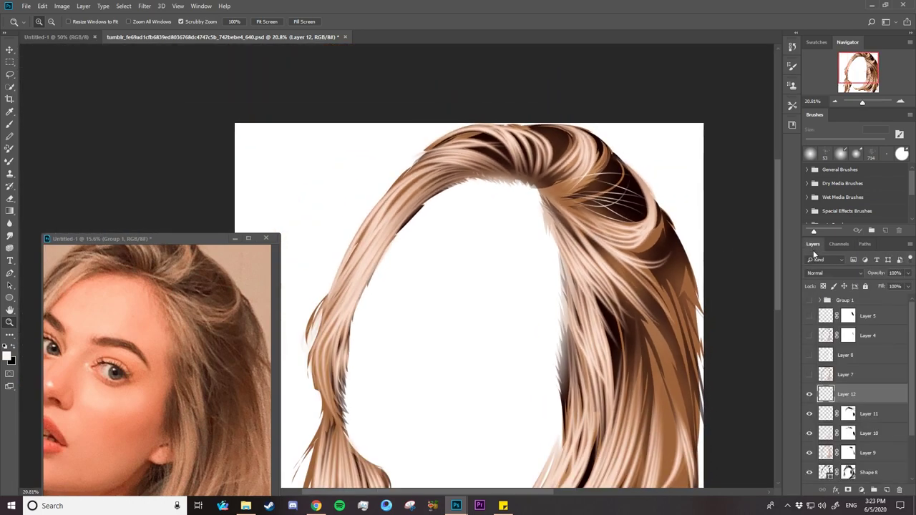
- Show the reference photo again and draw an arched strand over the hair crest
click(809, 300)
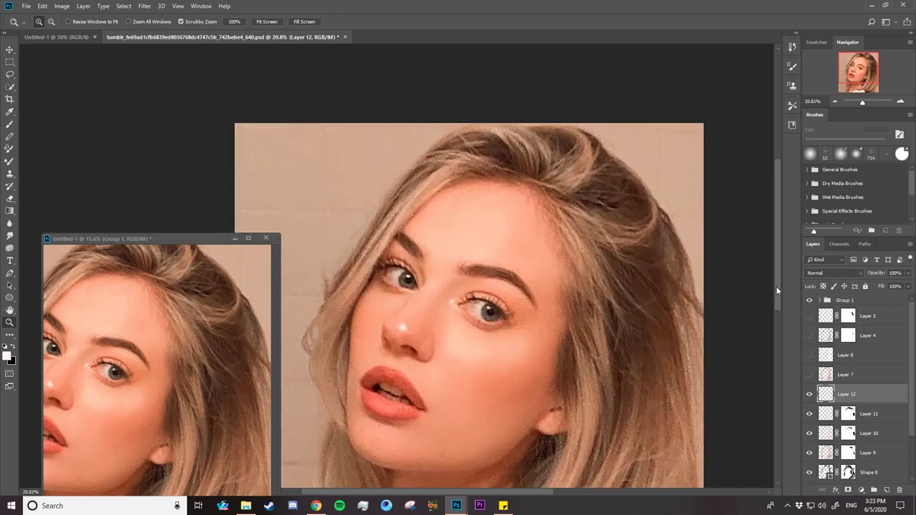
drag(635, 194, 659, 211)
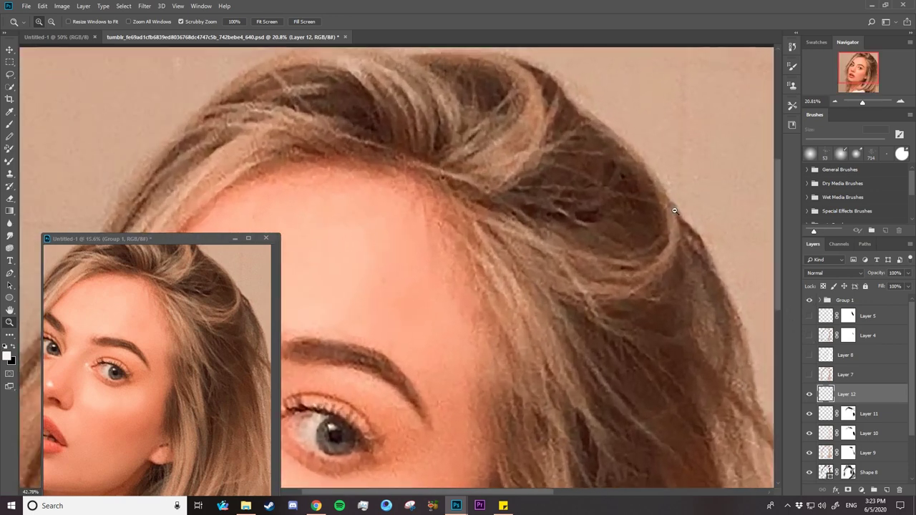
click(10, 273)
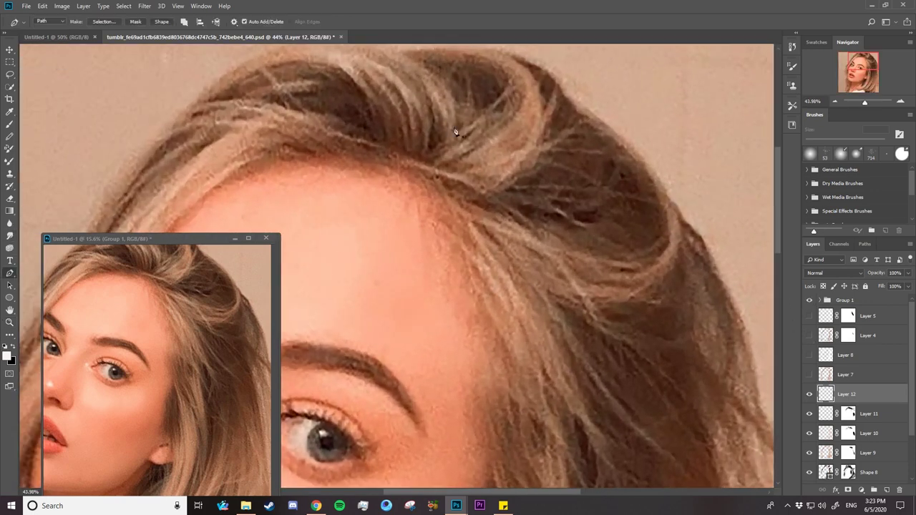
click(430, 164)
drag(422, 55, 312, 166)
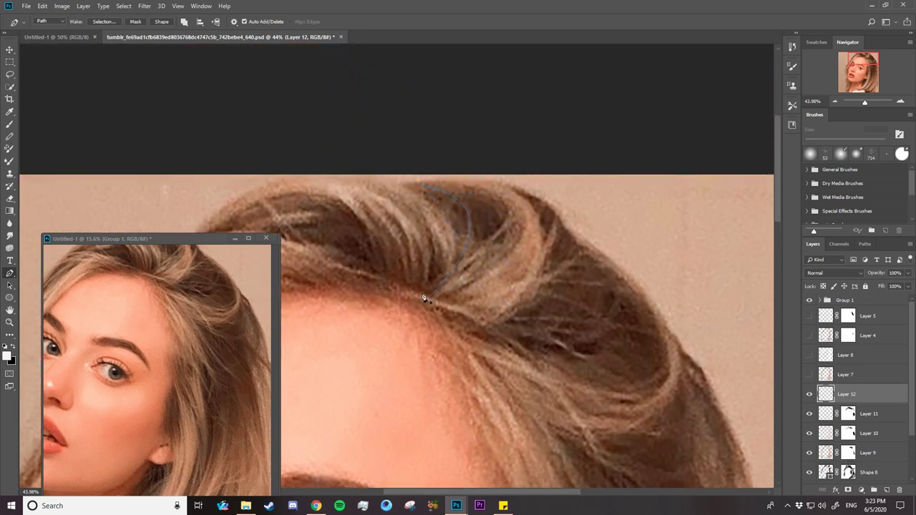
drag(430, 295, 420, 292)
drag(420, 186, 409, 186)
mouse_move(312, 166)
mouse_down()
mouse_move(330, 195)
mouse_move(262, 165)
mouse_up()
drag(424, 186, 308, 179)
drag(401, 184, 281, 160)
drag(425, 185, 327, 205)
- Extend the fan with more curved strands from the hairline up to the crest
scroll(532, 311, left, 3)
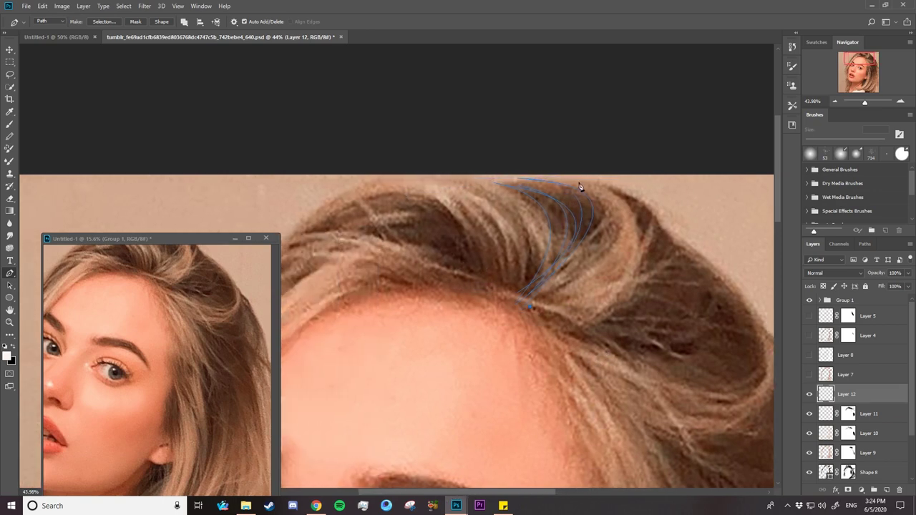
drag(579, 187, 454, 135)
drag(567, 181, 393, 107)
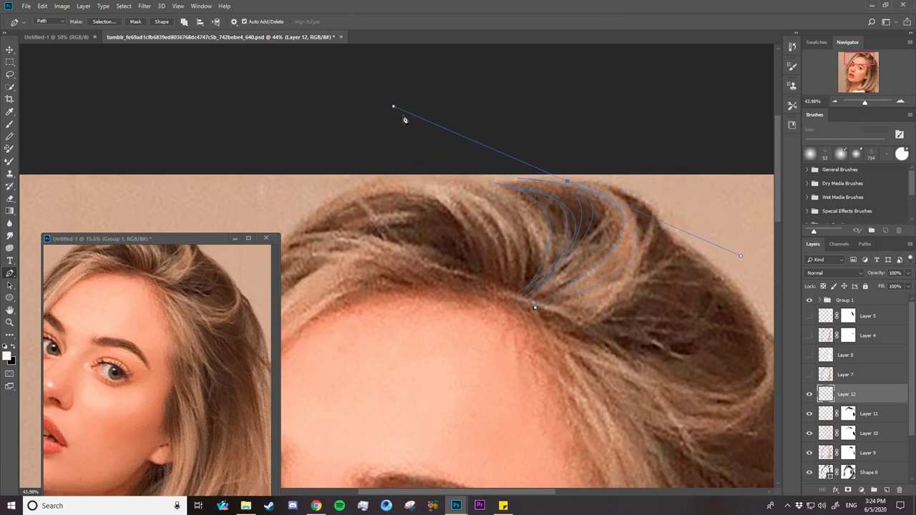
ctrl+click(470, 198)
click(508, 300)
drag(405, 184, 346, 185)
ctrl+click(478, 261)
mouse_move(398, 180)
mouse_down()
mouse_move(340, 195)
mouse_move(331, 179)
mouse_up()
ctrl+click(392, 237)
- Draw a strand bent at its left point and reshape the top-left and left strands
ctrl+click(408, 272)
click(329, 195)
click(456, 220)
click(331, 231)
click(458, 229)
mouse_move(329, 230)
mouse_down()
mouse_move(317, 260)
mouse_move(286, 275)
mouse_up()
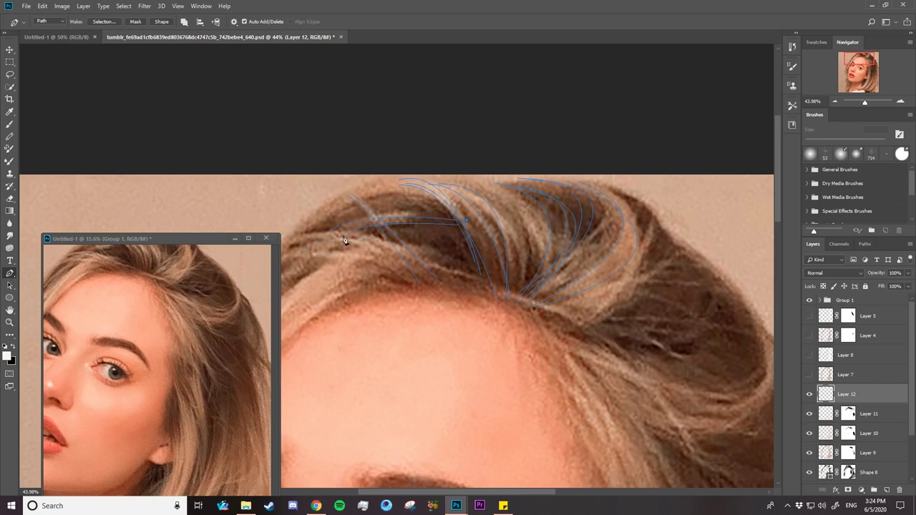
ctrl+click(300, 247)
drag(374, 194, 411, 117)
drag(451, 493, 411, 493)
ctrl+click(372, 282)
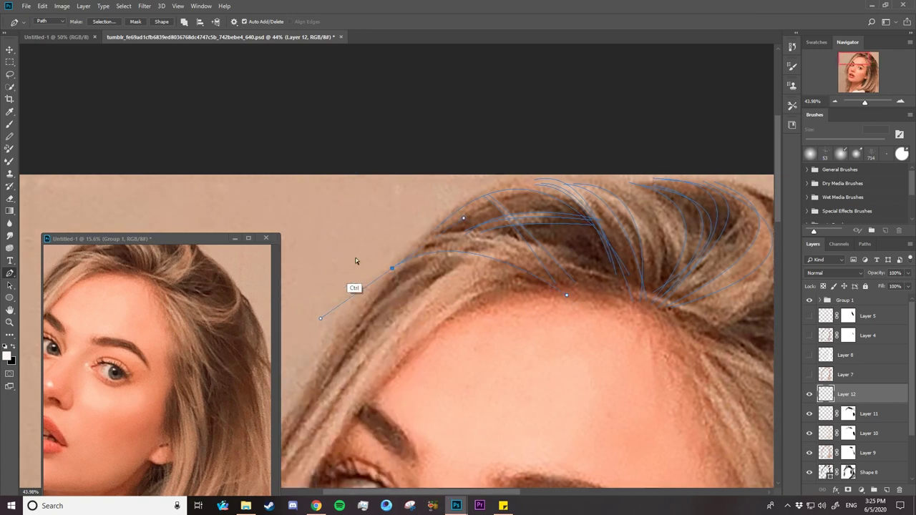
drag(374, 268, 336, 292)
ctrl+click(592, 302)
- Add more strands from the crest to the hairline, one reaching the top of the hair
click(403, 249)
ctrl+click(364, 251)
drag(397, 265, 342, 296)
click(611, 292)
ctrl+click(376, 266)
click(618, 294)
drag(432, 492, 497, 467)
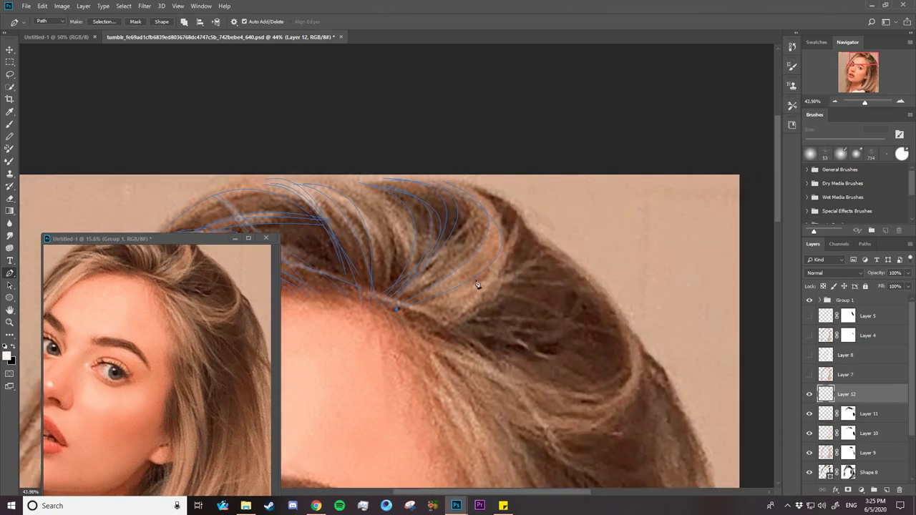
drag(503, 246, 505, 198)
drag(427, 175, 458, 164)
key(Escape)
- Draw a strand from the parting that loops down and up the right side
scroll(777, 219, down, 4)
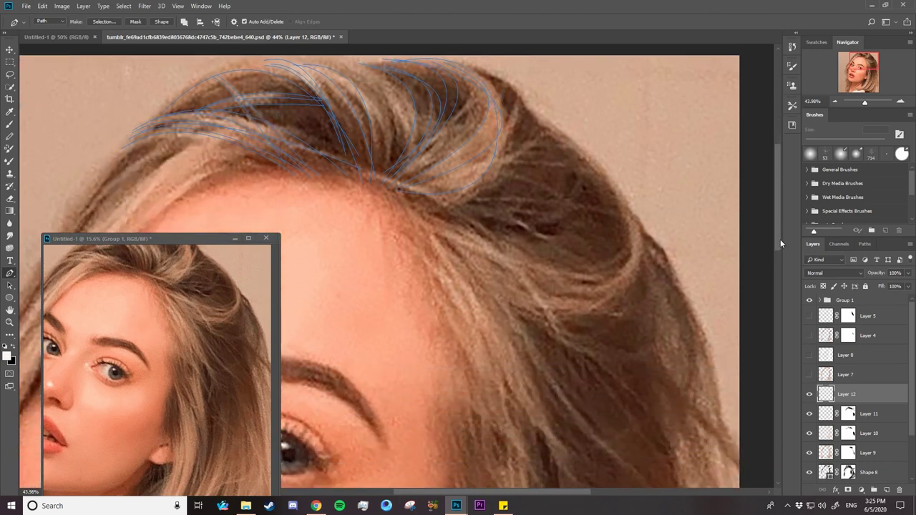
click(365, 133)
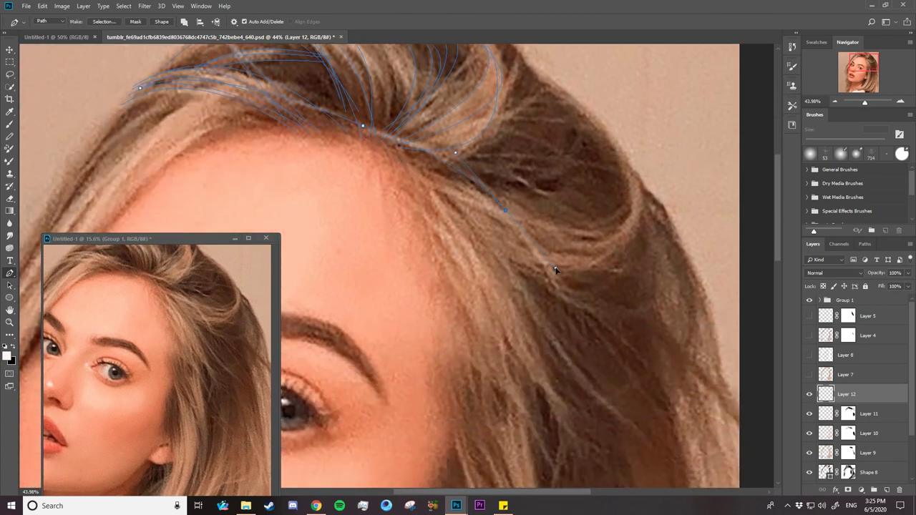
key(Escape)
click(560, 294)
drag(403, 163, 411, 169)
drag(608, 136, 640, 136)
key(Escape)
click(611, 247)
key(Escape)
drag(653, 203, 655, 193)
- Add several strands from the top of the hair curving down the right-side hair
click(427, 191)
click(412, 180)
ctrl+click(416, 191)
drag(617, 309, 653, 305)
drag(778, 206, 779, 246)
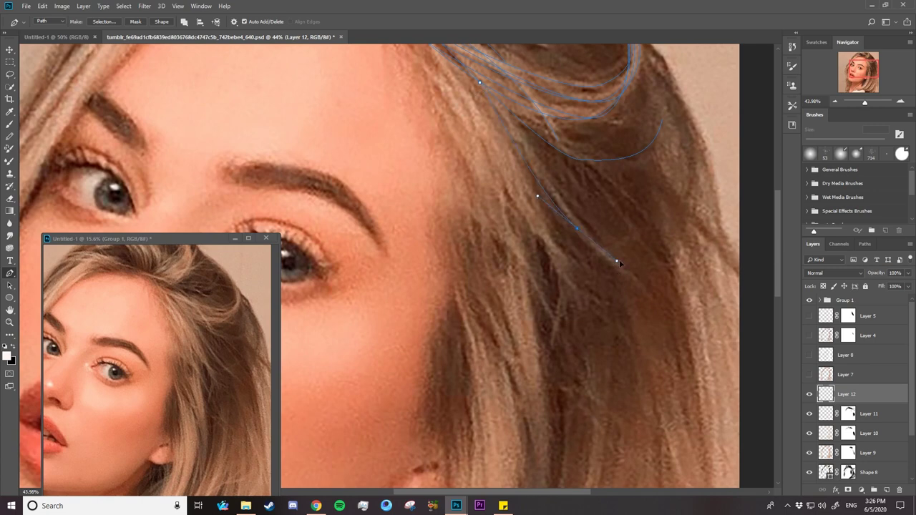
drag(647, 291, 704, 284)
click(447, 66)
drag(567, 283, 609, 305)
key(Escape)
click(418, 62)
drag(562, 259, 608, 284)
key(Escape)
key(Escape)
- Zoom out and draw a long strand from the crown down the left of the face
key(z)
drag(622, 293, 581, 332)
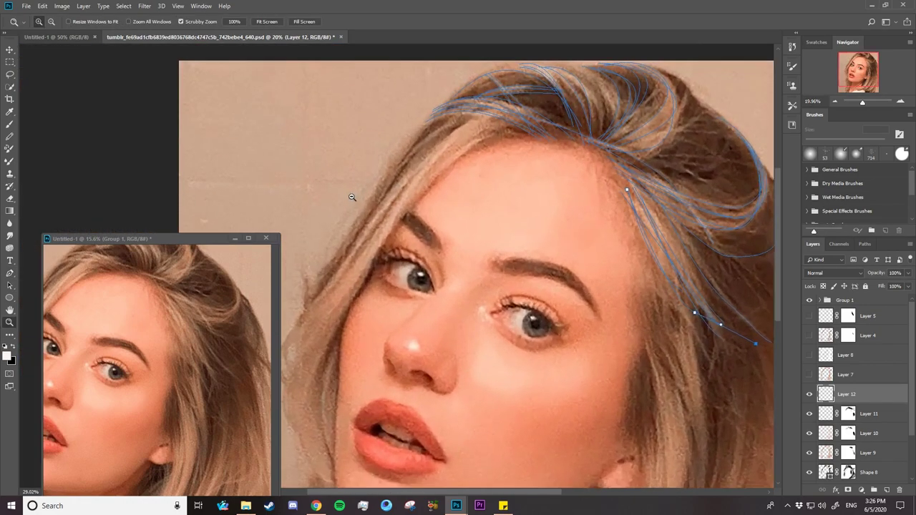
drag(326, 199, 350, 222)
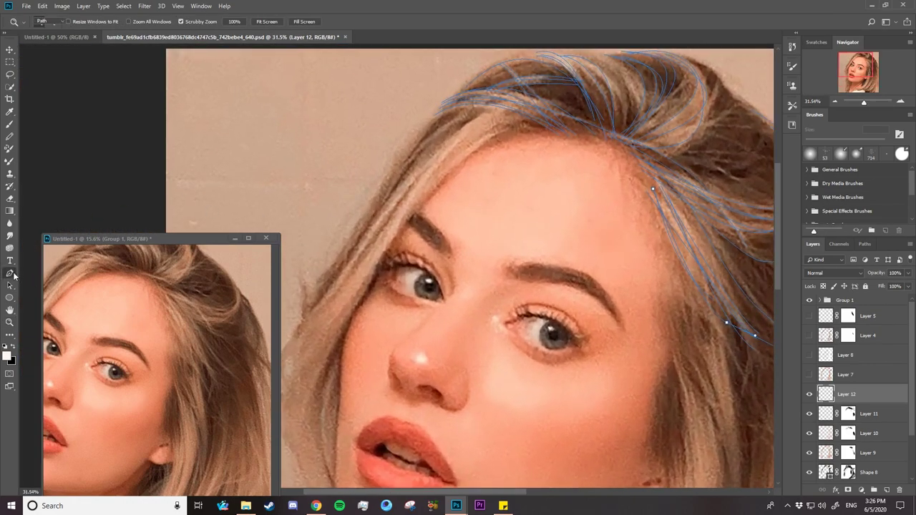
key(p)
drag(541, 133, 525, 140)
drag(368, 264, 252, 431)
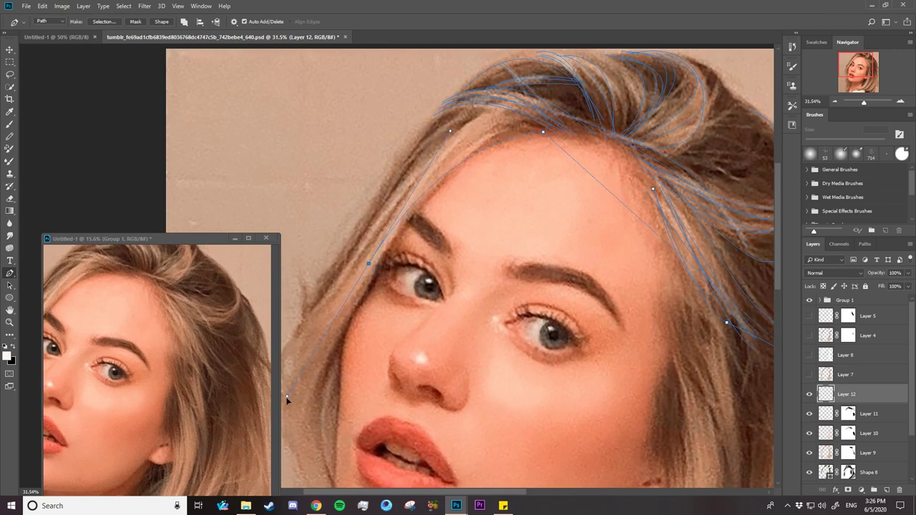
click(368, 264)
drag(541, 133, 563, 136)
drag(416, 191, 323, 290)
click(295, 437)
ctrl+click(304, 463)
- Reshape that strand's end and middle points through the lower-left hair
ctrl+click(396, 198)
drag(143, 239, 18, 256)
ctrl+click(280, 422)
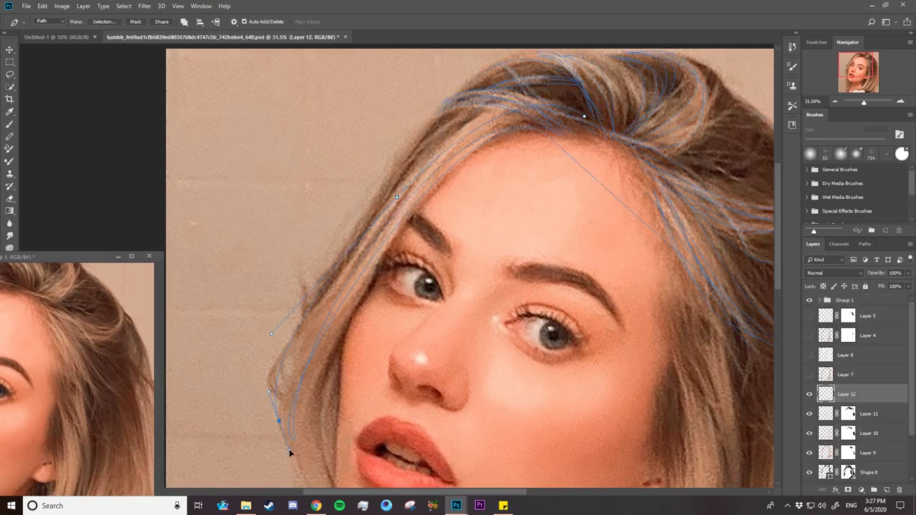
ctrl+click(397, 198)
mouse_move(388, 219)
mouse_down()
mouse_move(306, 321)
mouse_move(296, 409)
mouse_up()
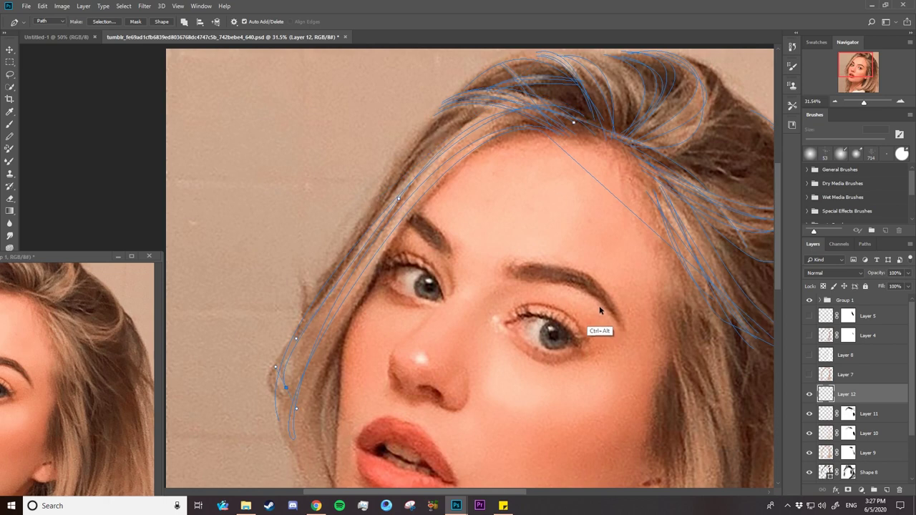
- Reshape the existing left hair-strand path's curve and top anchor near the brow
key(ctrl+alt)
drag(504, 492, 530, 492)
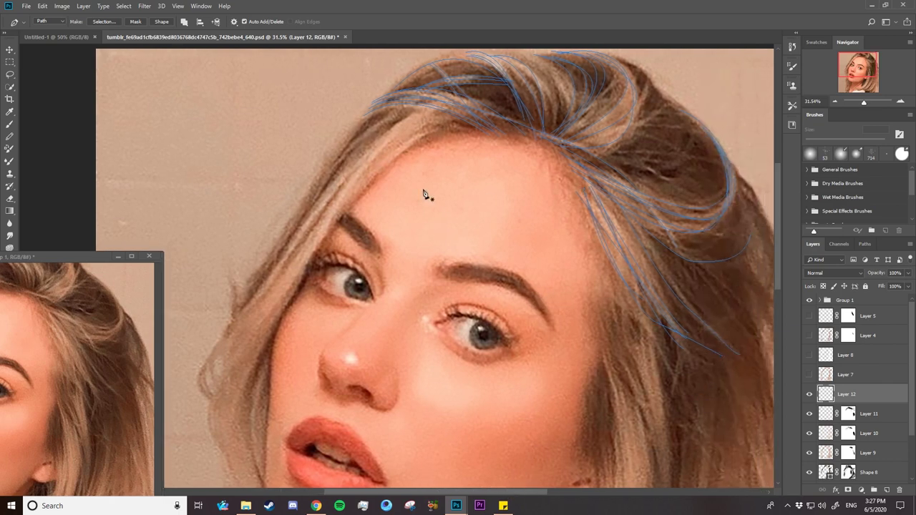
ctrl+click(470, 133)
drag(469, 133, 476, 133)
drag(332, 217, 241, 353)
key(alt+z)
click(897, 20)
drag(476, 133, 468, 136)
click(342, 206)
click(306, 278)
- Draw new curved strand paths down the left hair and reshape one existing left strand
click(312, 249)
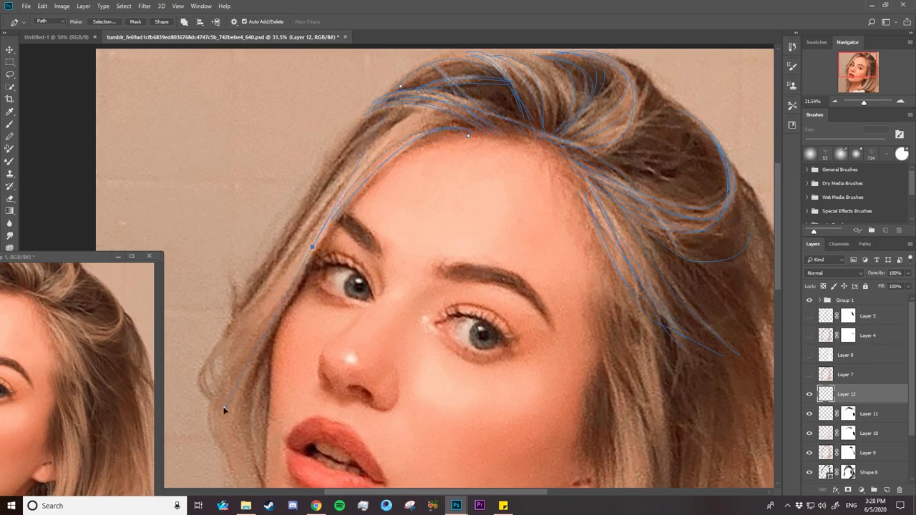
ctrl+click(415, 217)
click(327, 212)
drag(241, 435, 251, 463)
ctrl+click(312, 370)
click(232, 314)
click(375, 156)
drag(291, 292, 246, 367)
ctrl+click(254, 470)
- Trace strands down the right-side hair and curve one to the lower ends
scroll(277, 489, down, 4)
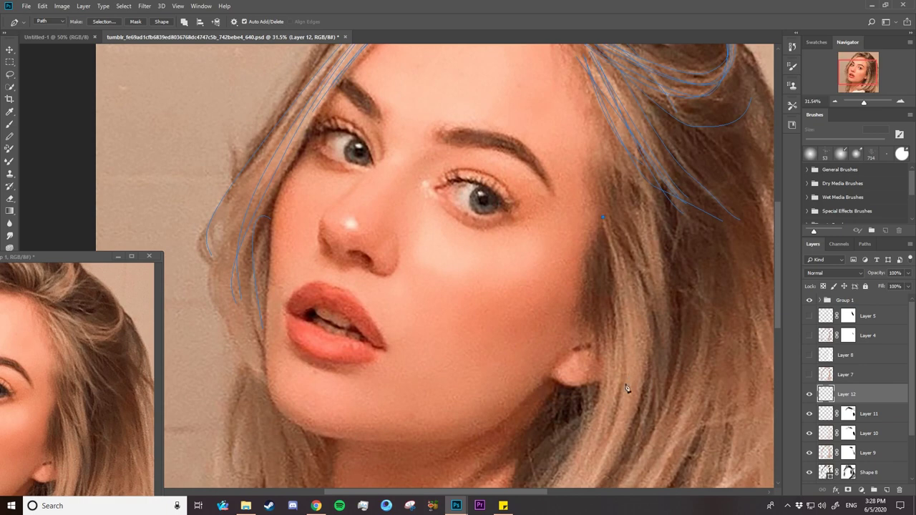
drag(626, 394, 614, 442)
scroll(658, 339, down, 5)
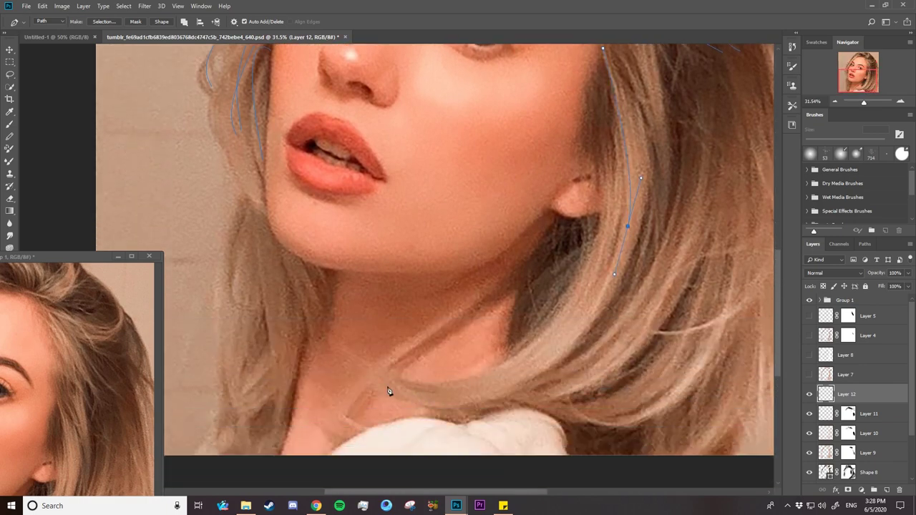
drag(387, 385, 212, 354)
key(Escape)
drag(386, 375, 242, 329)
key(Escape)
- Draw curved strands from the lower-right hair and right crown down to the ends
click(558, 332)
drag(358, 365, 331, 329)
key(Escape)
drag(502, 398, 323, 408)
key(Escape)
click(716, 104)
drag(522, 401, 303, 389)
key(Escape)
- Add two more right-side strand paths sweeping down to the hair ends
click(733, 274)
drag(573, 409, 615, 422)
key(Escape)
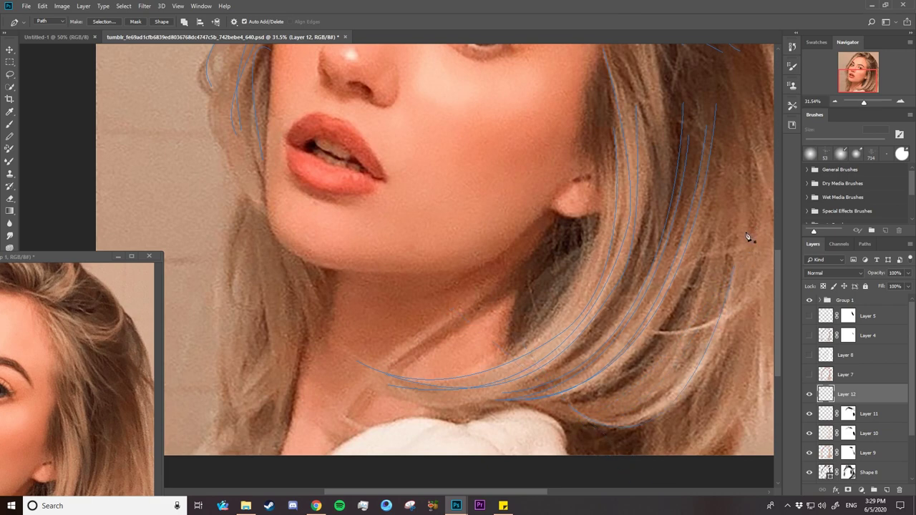
click(739, 229)
drag(562, 392, 417, 263)
key(Escape)
- Add curving anchors to a strand on the right hair, then zoom out to the whole image
drag(500, 494, 541, 493)
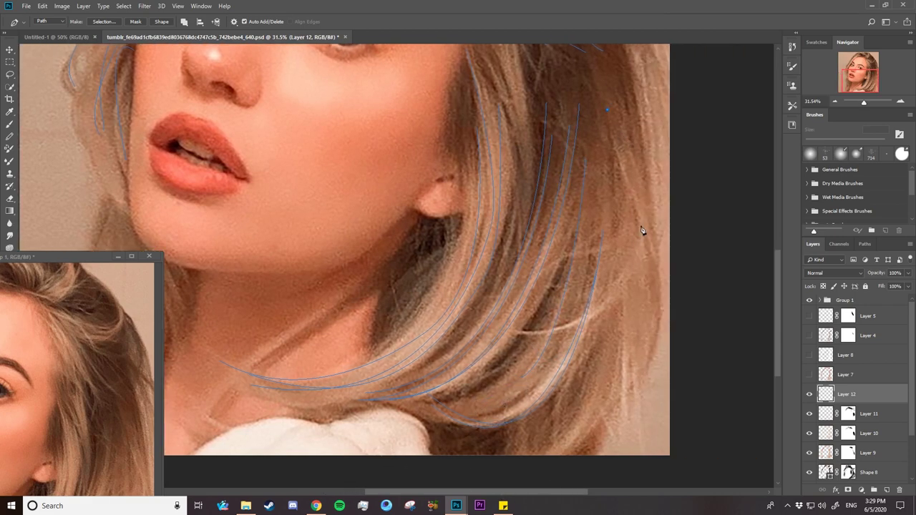
drag(639, 208, 643, 244)
drag(527, 335, 491, 336)
drag(596, 316, 519, 342)
drag(777, 272, 760, 184)
key(z)
drag(599, 259, 19, 189)
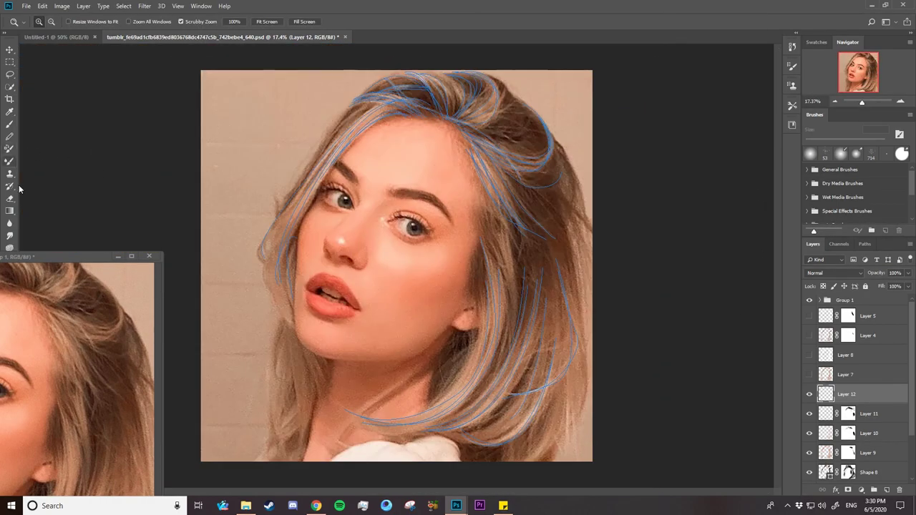
- Select all strand paths, hide Group 1, and stroke the paths with the Brush
drag(57, 256, 100, 366)
click(9, 284)
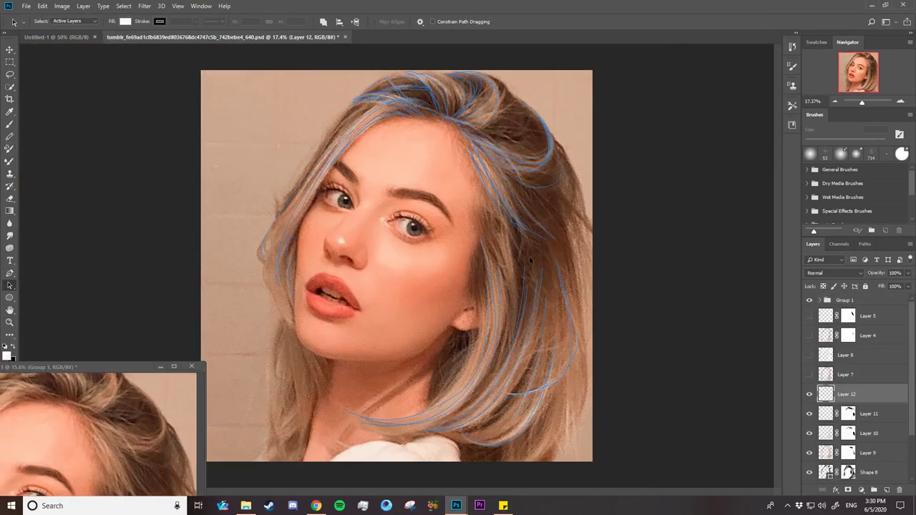
drag(300, 80, 569, 266)
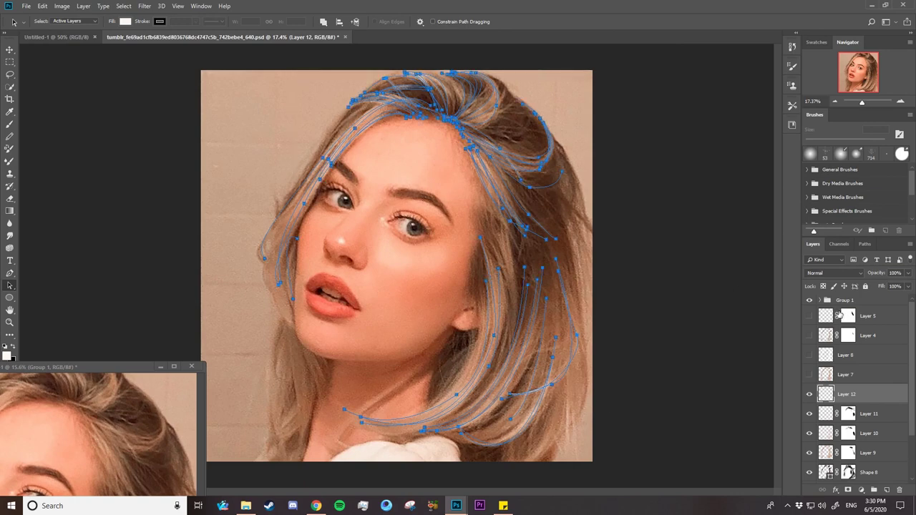
click(809, 300)
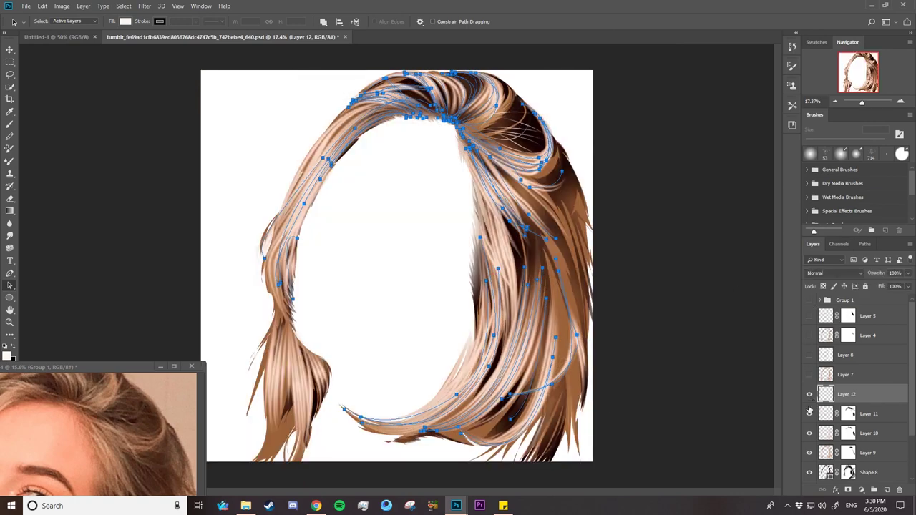
right_click(454, 121)
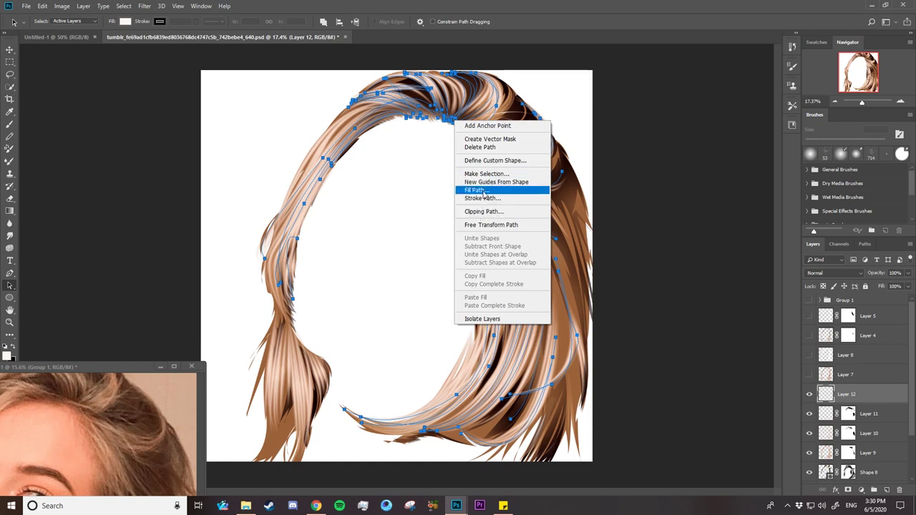
click(491, 192)
click(517, 156)
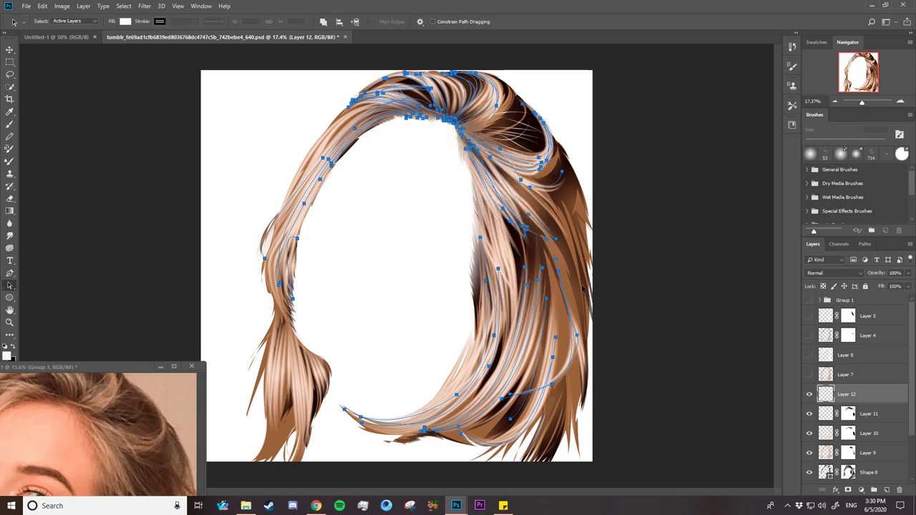
- Save the work path in the Paths panel as Path 5
click(864, 244)
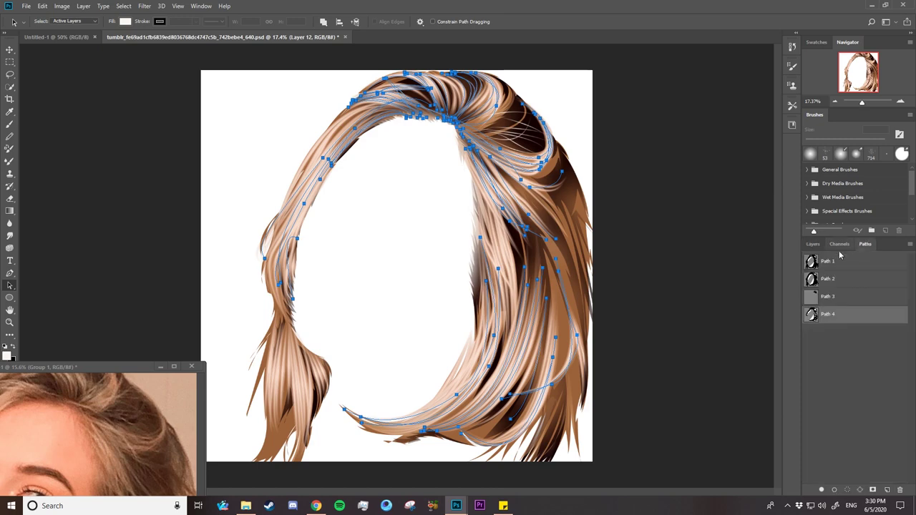
click(909, 244)
click(875, 251)
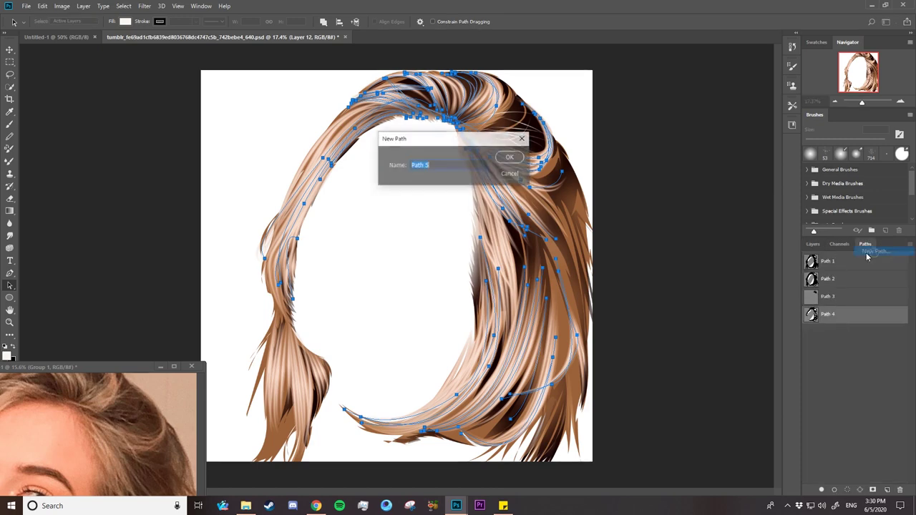
click(509, 157)
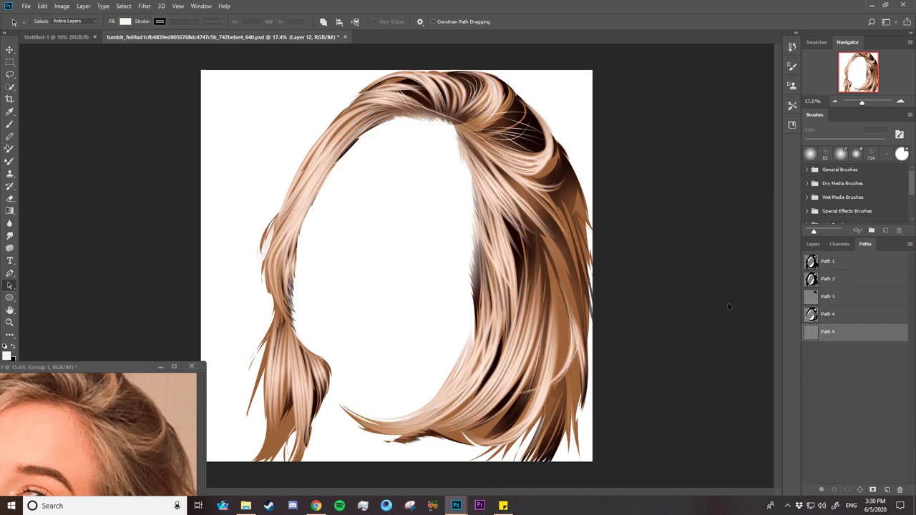
click(813, 244)
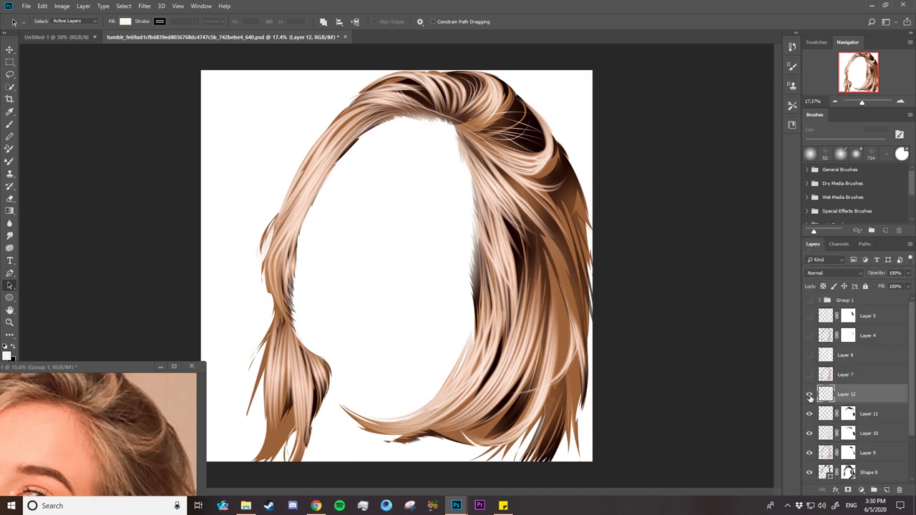
- Toggle Layer 12's visibility to compare the hair, then zoom in on the image
click(809, 395)
click(809, 395)
click(809, 395)
click(809, 395)
click(809, 395)
click(809, 395)
key(z)
mouse_move(592, 320)
mouse_down()
mouse_move(496, 293)
mouse_move(542, 299)
mouse_up()
- Show Group 1 again and draw a first curved strand path down the right-side hair
click(809, 300)
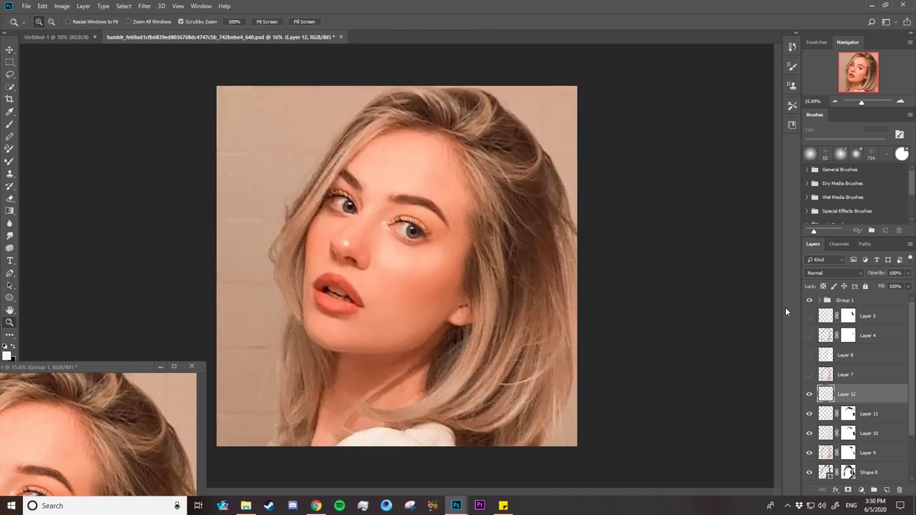
drag(553, 357, 623, 369)
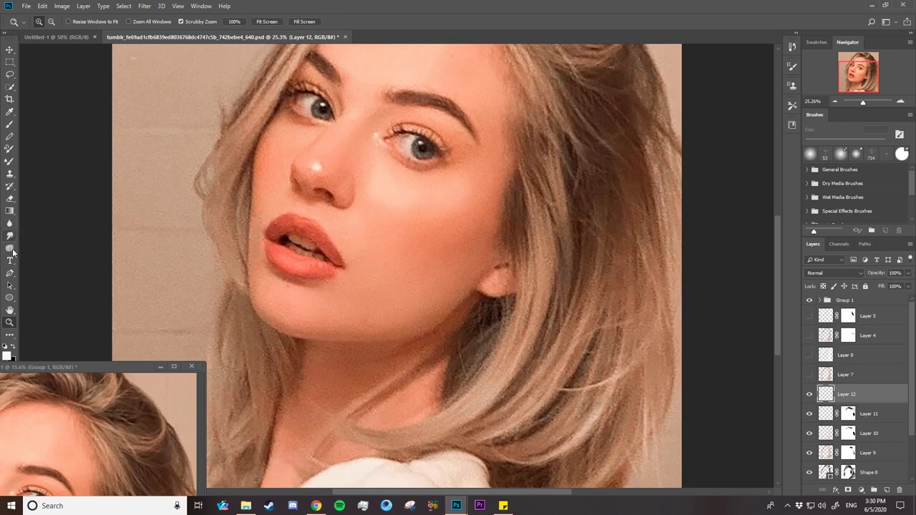
click(10, 274)
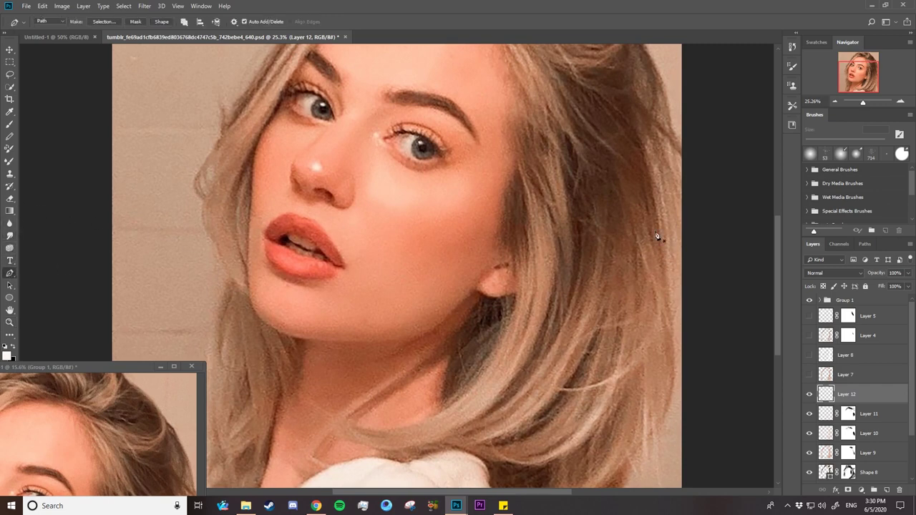
click(606, 150)
drag(664, 334, 666, 343)
ctrl+click(657, 369)
click(602, 139)
click(602, 131)
drag(599, 123, 605, 134)
drag(666, 360, 653, 392)
drag(584, 103, 578, 88)
- Trace several strands from the upper right hair down toward the lower ends
ctrl+click(658, 386)
click(576, 112)
drag(652, 331, 641, 382)
drag(676, 324, 675, 319)
click(618, 106)
drag(673, 387, 637, 461)
drag(652, 416, 605, 491)
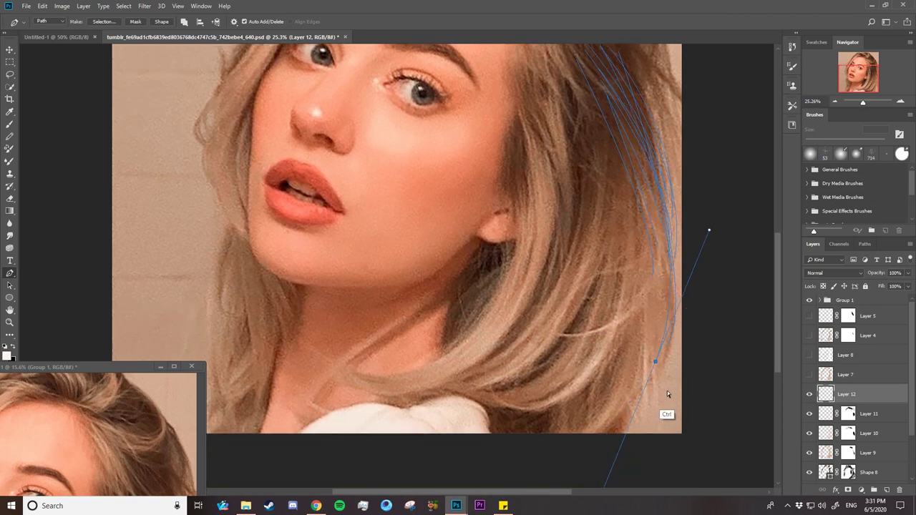
ctrl+click(666, 393)
drag(651, 374, 598, 440)
ctrl+click(636, 426)
- Draw three strands starting at the crown and sweeping down to the hair ends
click(580, 52)
drag(646, 382, 701, 304)
ctrl+click(662, 407)
click(626, 56)
drag(629, 420, 552, 490)
ctrl+click(654, 429)
click(614, 46)
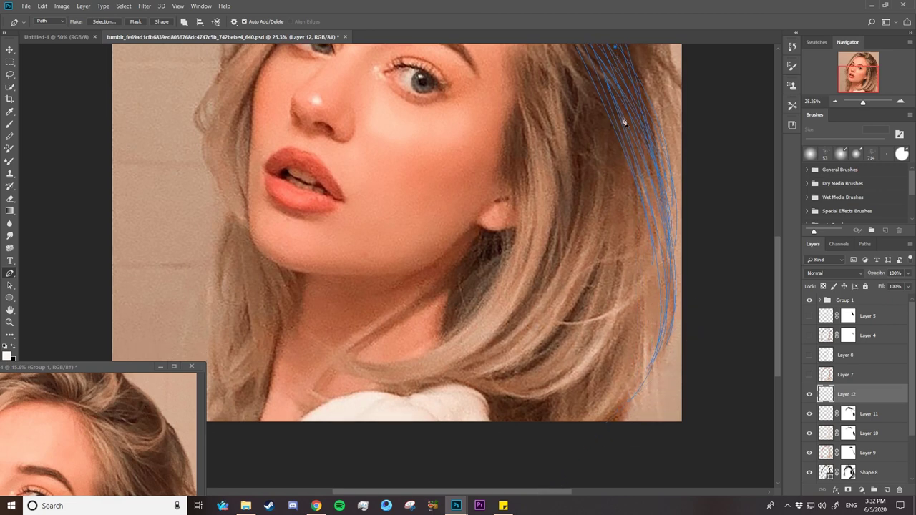
drag(622, 413, 537, 475)
ctrl+click(647, 454)
- Adjust a strand's bottom curve and add another strand from the top to the lower edge
scroll(779, 316, up, 3)
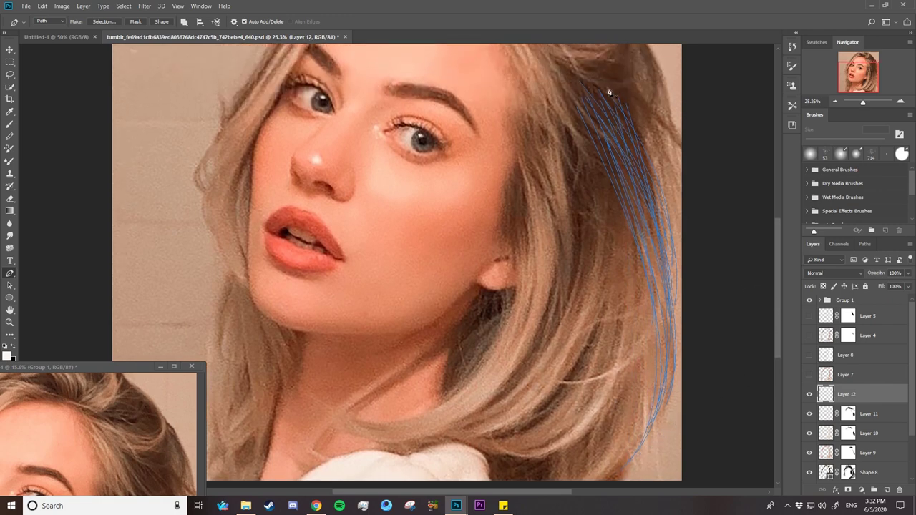
drag(607, 470, 572, 496)
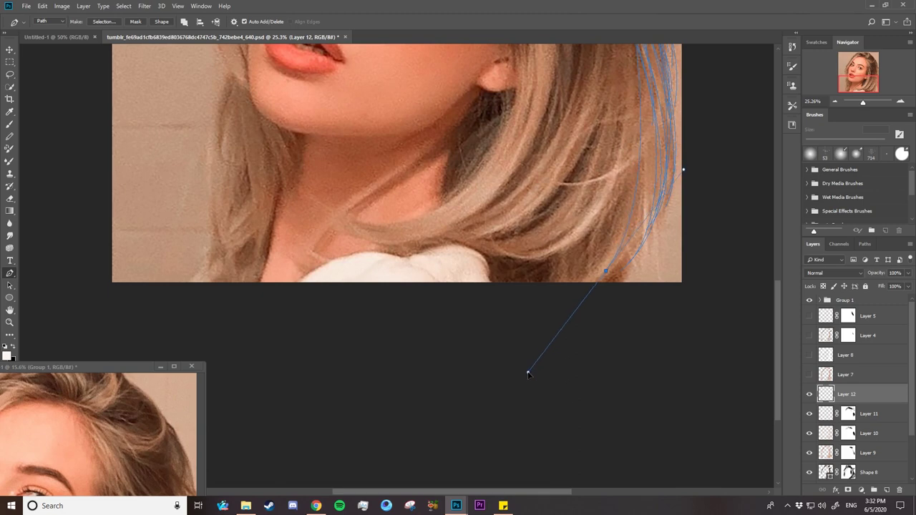
drag(532, 396, 506, 349)
ctrl+click(614, 348)
drag(780, 312, 775, 233)
click(612, 138)
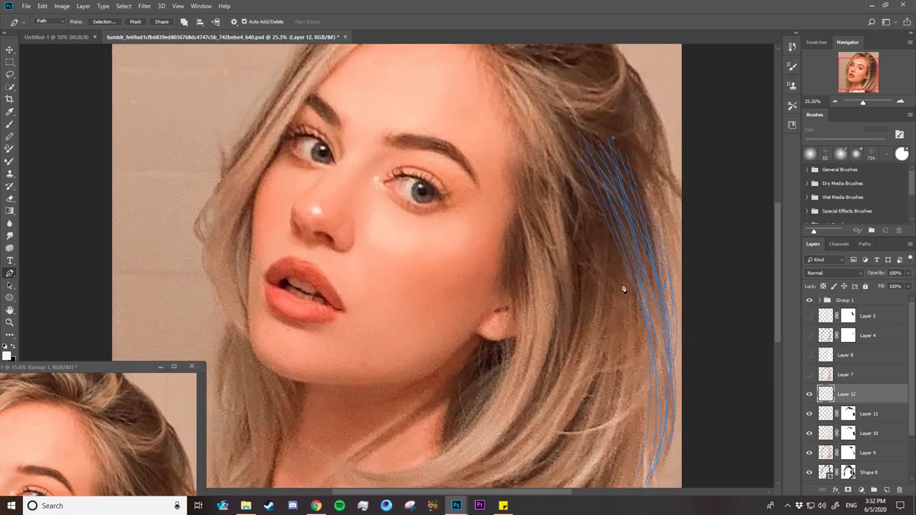
scroll(612, 488, down, 3)
drag(535, 441, 603, 390)
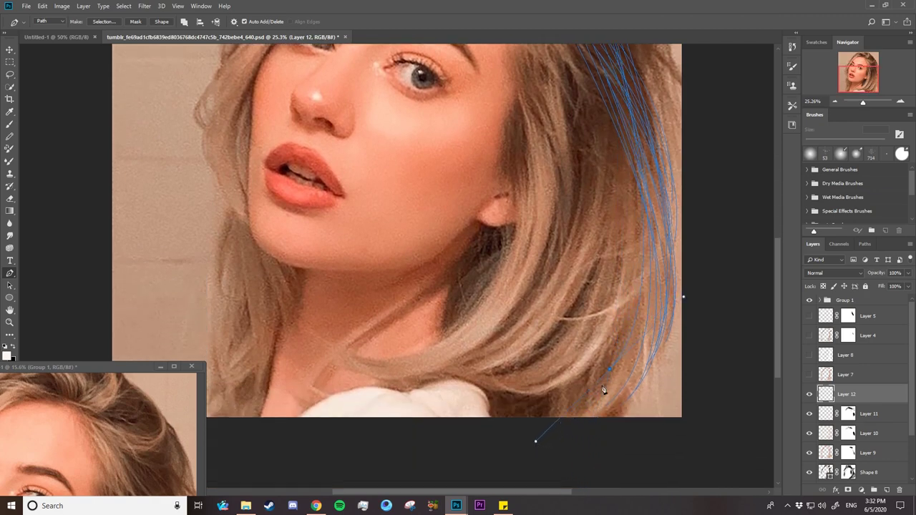
drag(578, 421, 669, 326)
ctrl+click(623, 246)
- Curve three more right-side strands down to the lower hair ends
drag(608, 417, 607, 86)
drag(552, 394, 710, 349)
ctrl+click(600, 388)
drag(601, 417, 511, 466)
ctrl+click(595, 294)
drag(572, 417, 433, 483)
ctrl+click(612, 413)
- Add final strands sweeping toward the lower-left hair ends
drag(492, 375, 373, 411)
ctrl+click(529, 423)
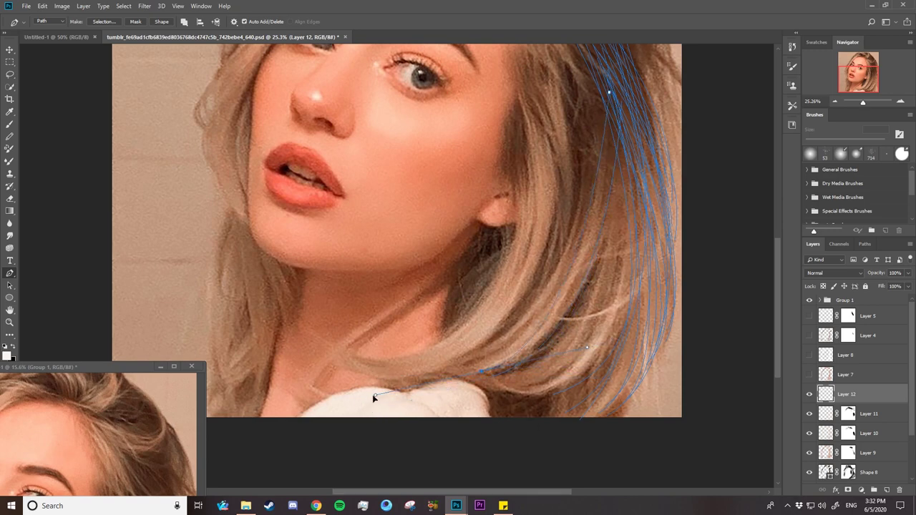
drag(551, 394, 709, 349)
drag(520, 371, 427, 399)
ctrl+click(532, 398)
scroll(776, 300, up, 2)
scroll(775, 284, up, 1)
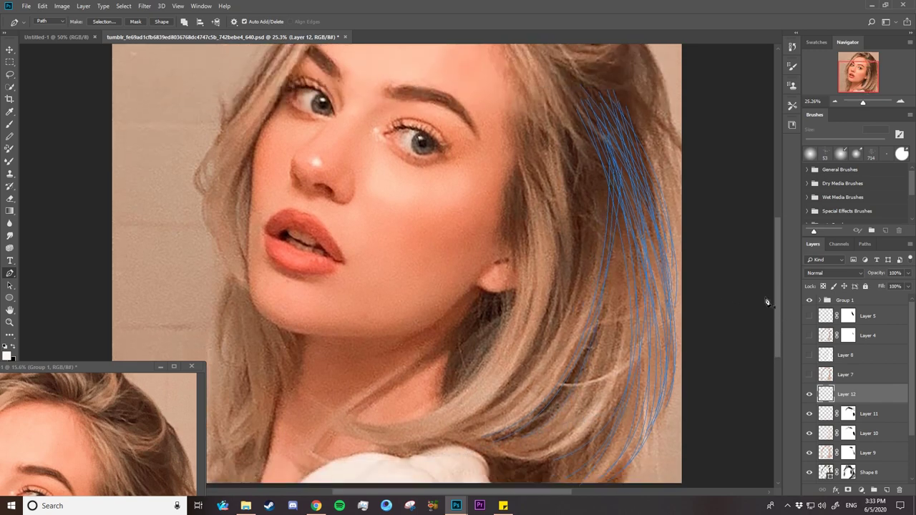
- Set up a 23 px brush in the sampled dark brown hair colour
click(10, 126)
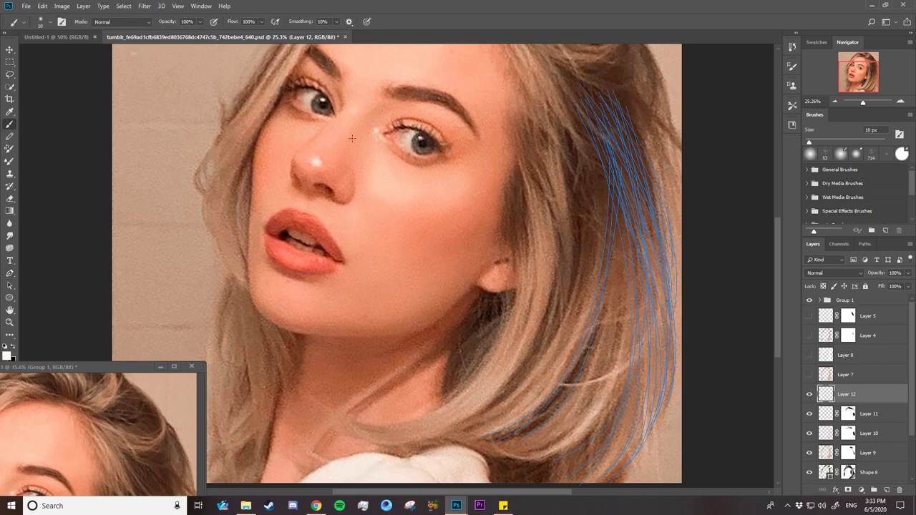
alt+click(588, 184)
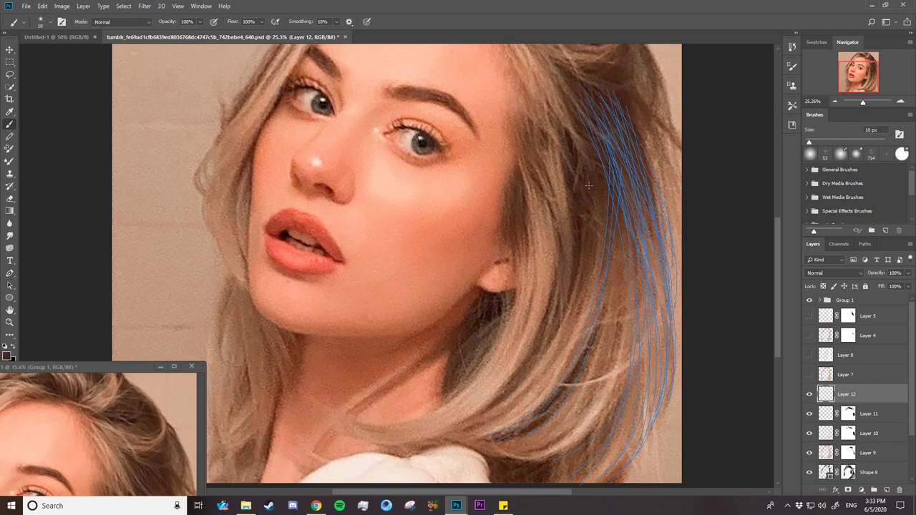
right_click(565, 218)
click(624, 213)
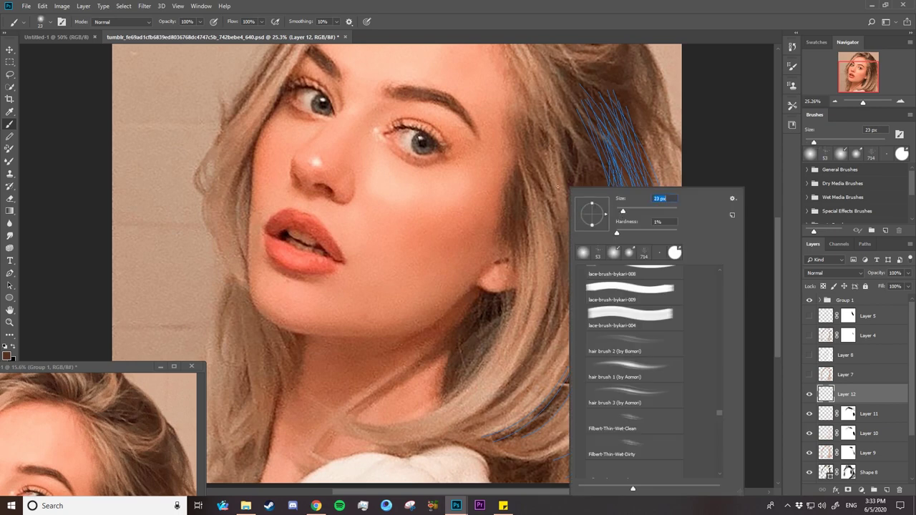
- Select all strand paths, hide the reference photo, and brush-stroke them onto a new layer
key(a)
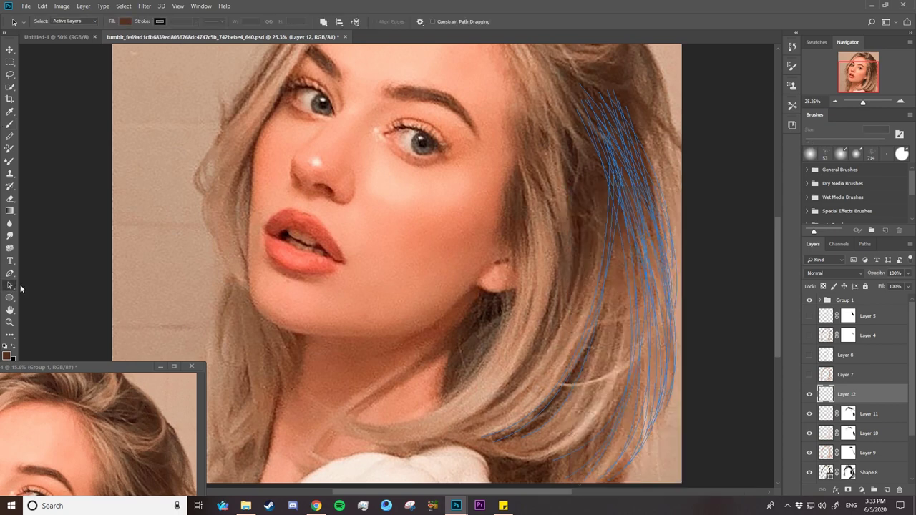
mouse_move(546, 78)
mouse_down()
mouse_move(680, 333)
mouse_move(719, 354)
mouse_up()
click(809, 299)
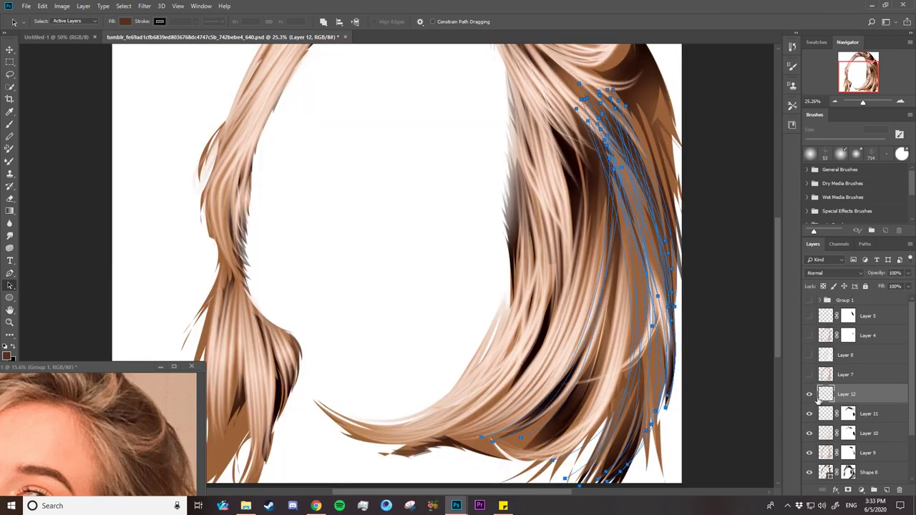
click(885, 489)
click(885, 489)
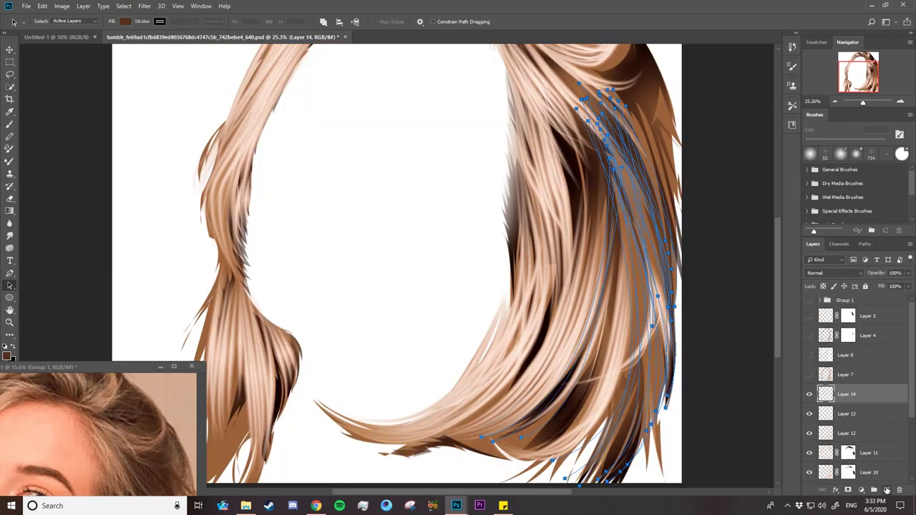
right_click(629, 190)
click(644, 247)
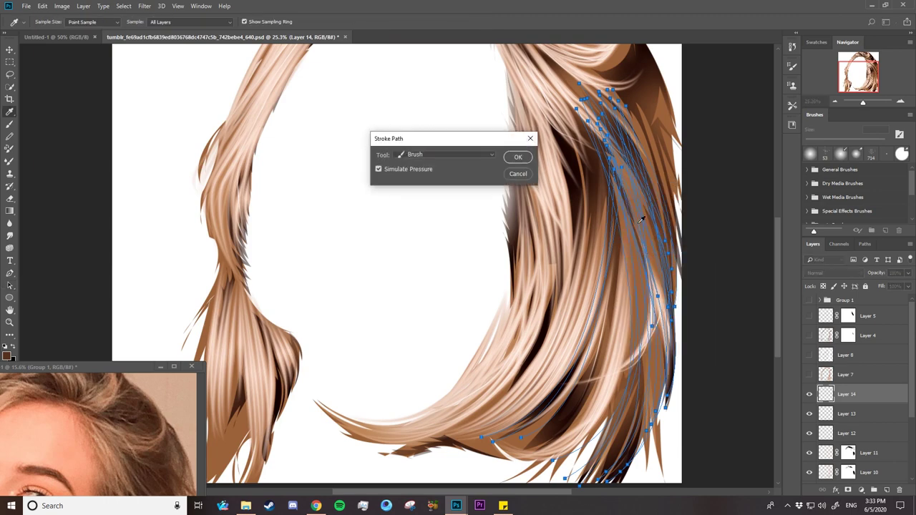
click(518, 159)
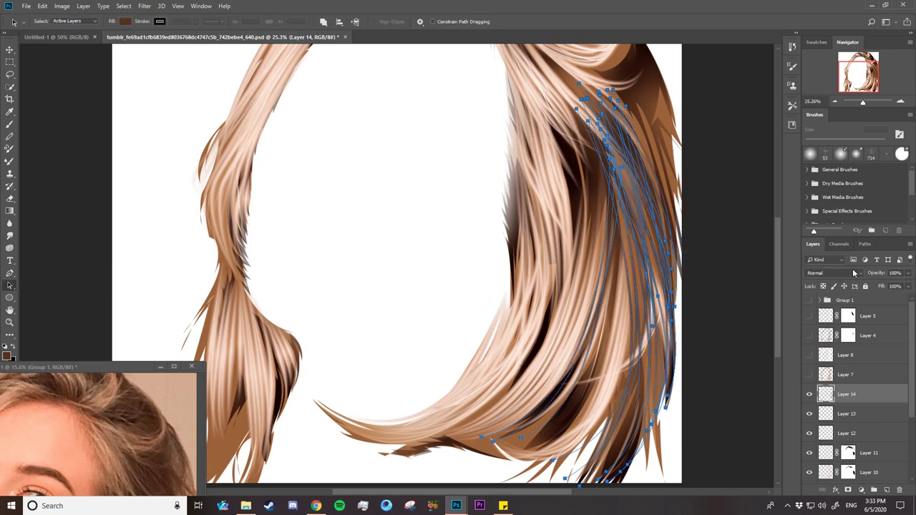
- Create a new empty Path 6
click(865, 245)
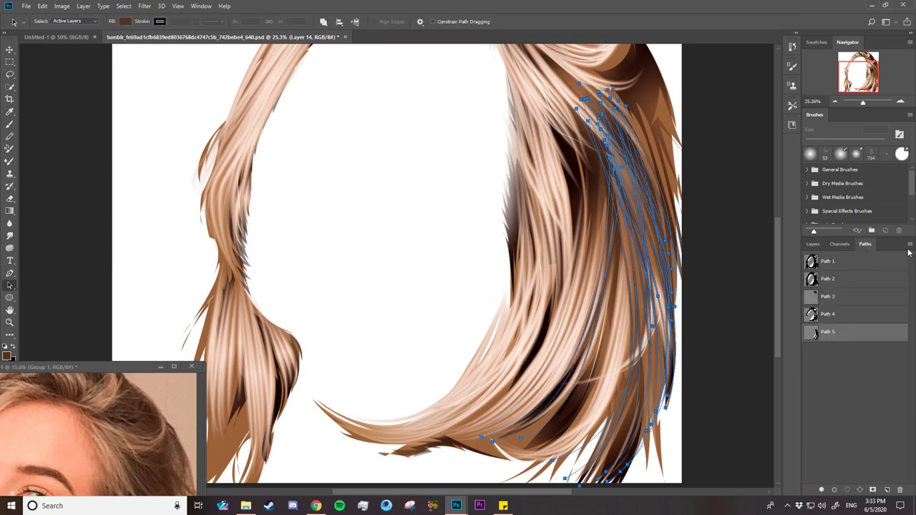
click(909, 244)
click(872, 253)
click(512, 158)
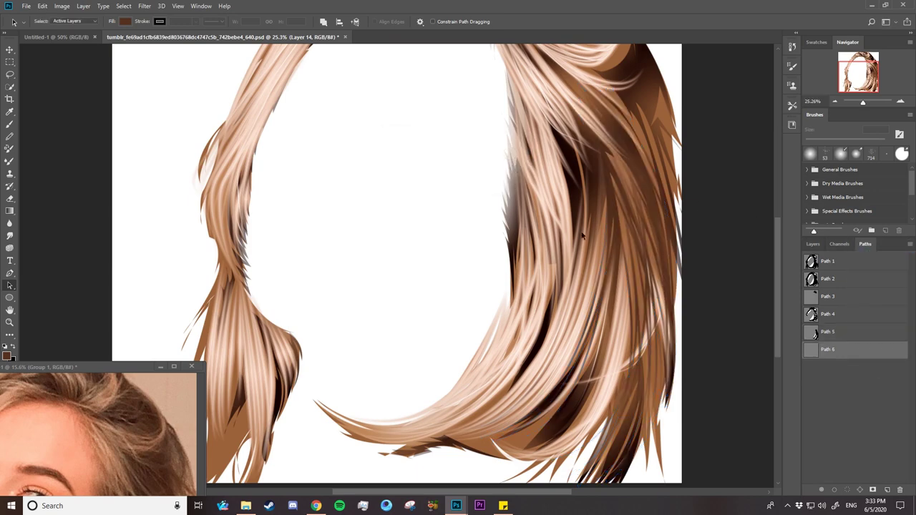
- Zoom out to the whole hairstyle and toggle Layer 14 to compare its strands
key(z)
drag(692, 317, 669, 317)
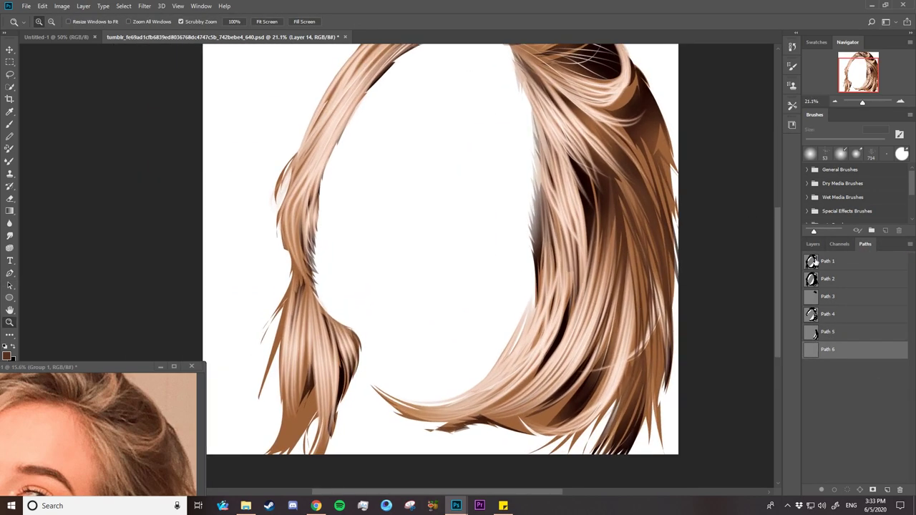
click(813, 244)
click(809, 394)
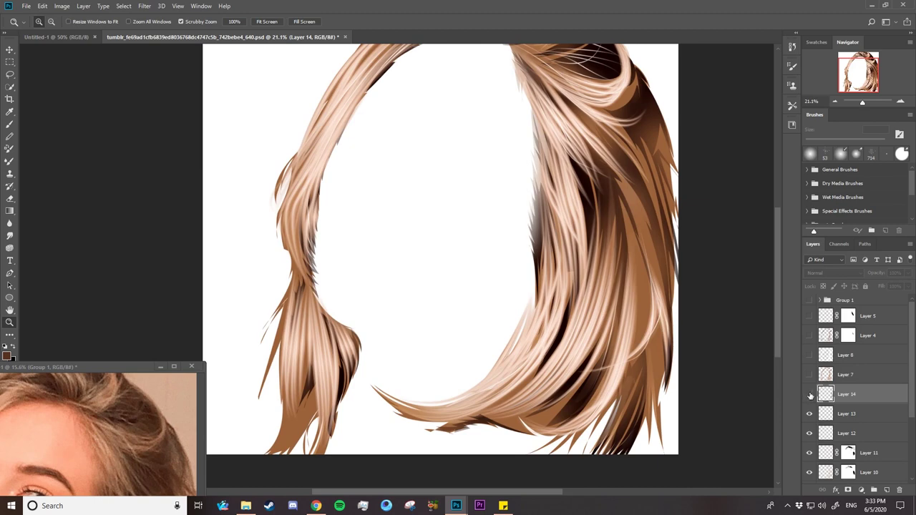
click(809, 394)
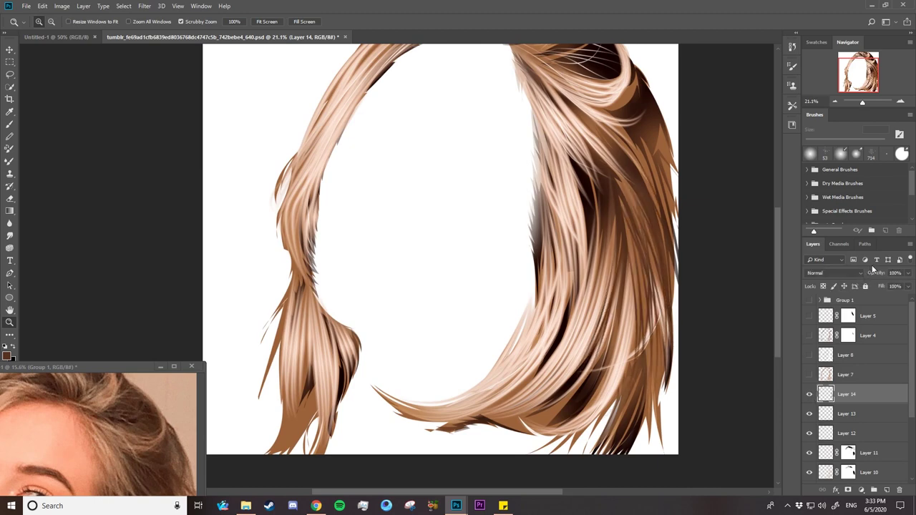
- Select Path 5 and load the hair brush 3 (by Aomori) preset at 66 px
click(865, 244)
click(823, 332)
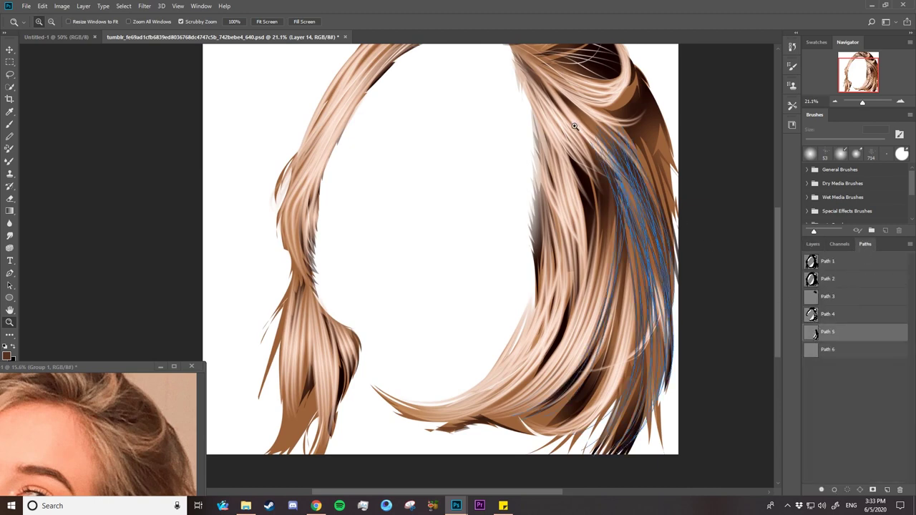
key(b)
right_click(474, 156)
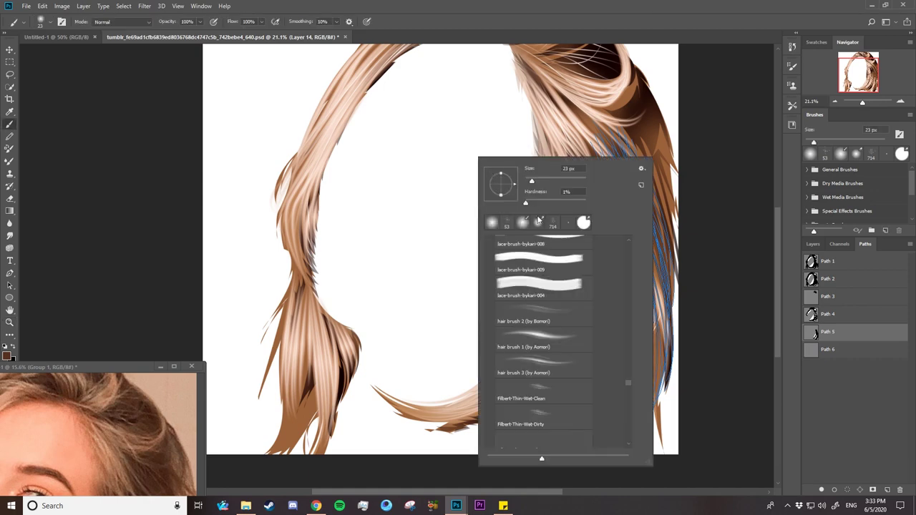
click(543, 355)
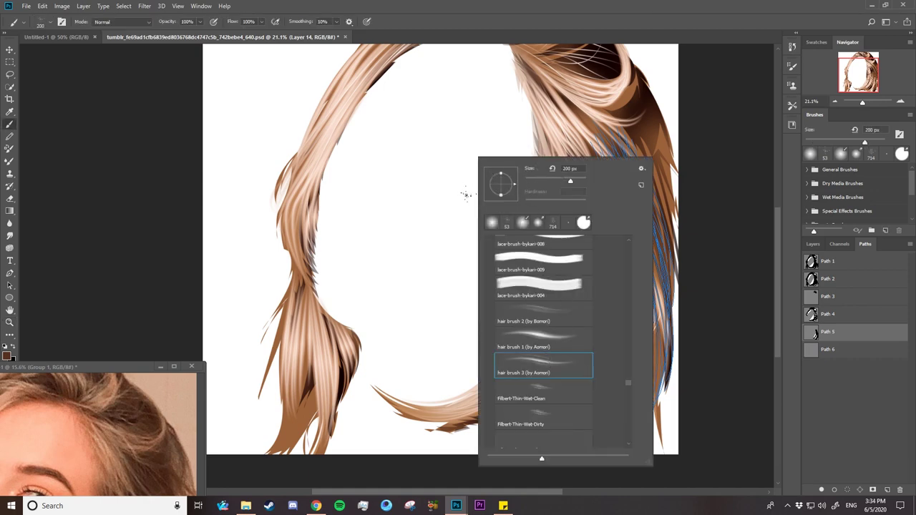
drag(550, 181, 544, 181)
- Brush-stroke the right-side strand paths onto Layer 13
click(11, 286)
drag(567, 123, 695, 333)
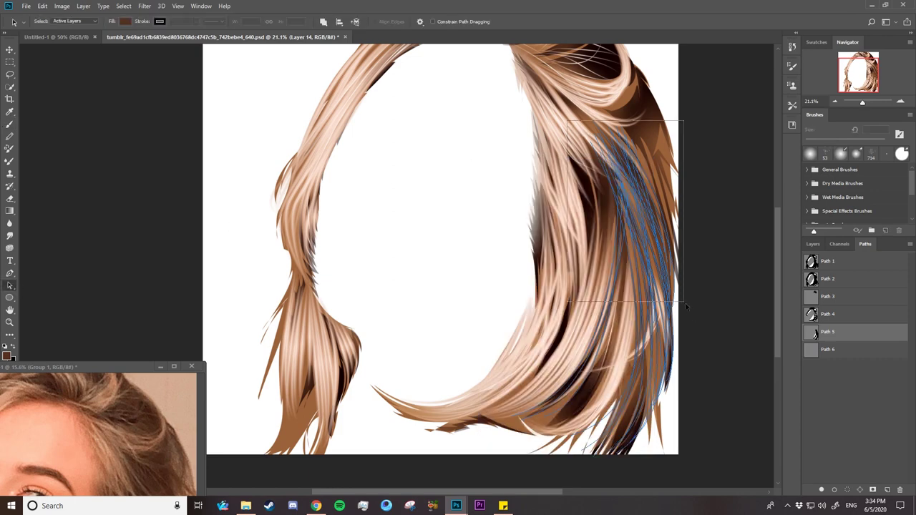
click(812, 244)
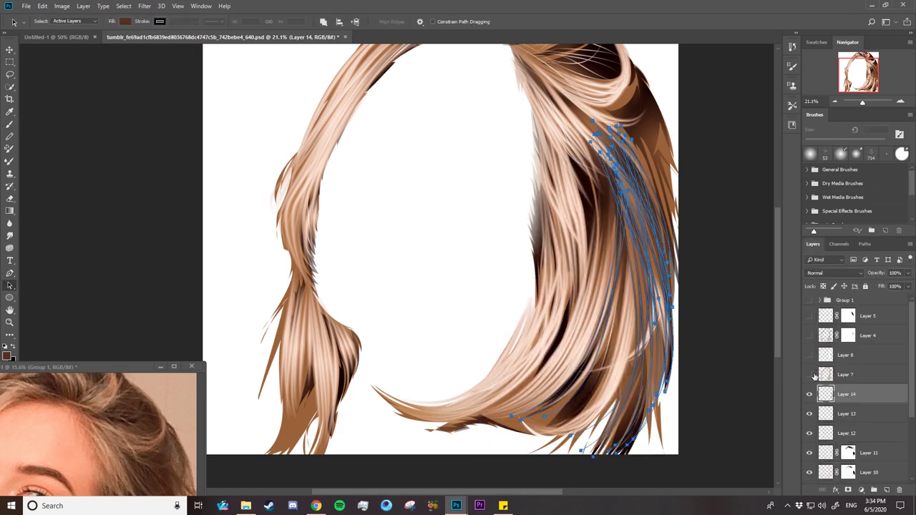
click(841, 414)
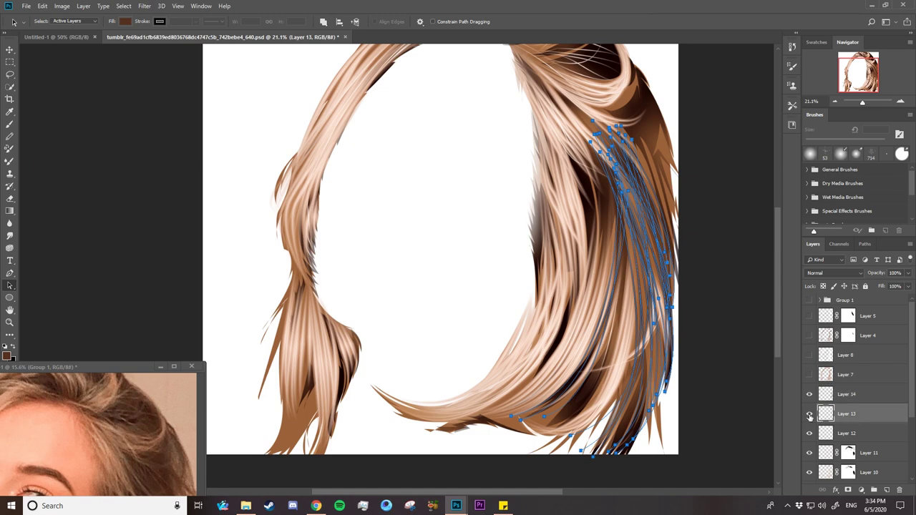
right_click(631, 189)
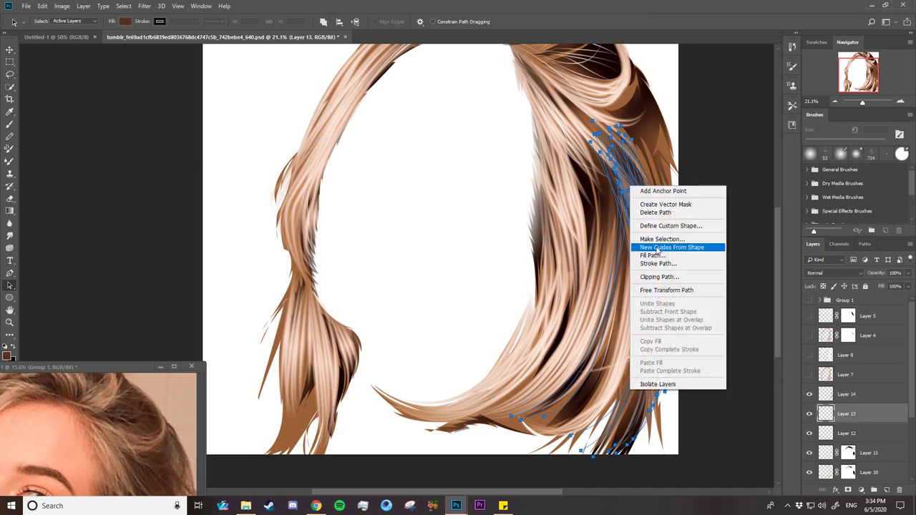
click(647, 262)
click(518, 157)
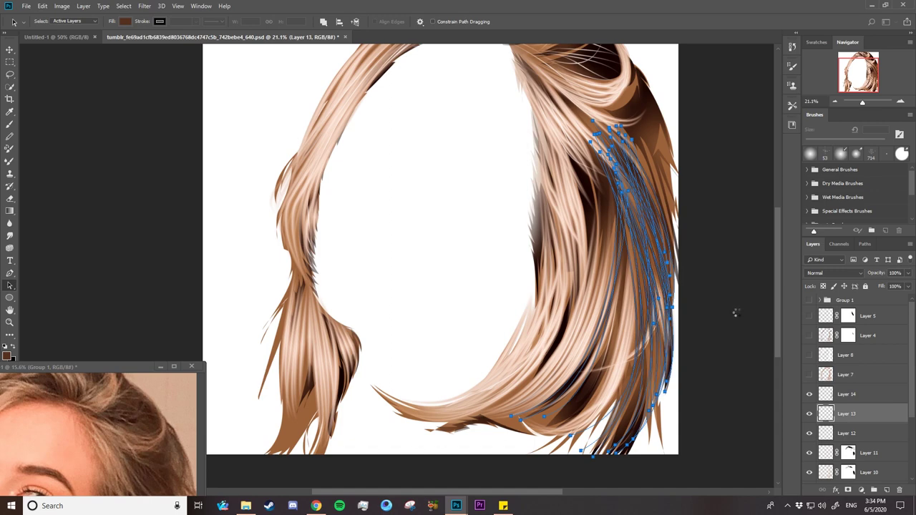
- Hide Layer 14, switch to empty Path 6, and toggle Layer 13 to check its strokes
click(809, 396)
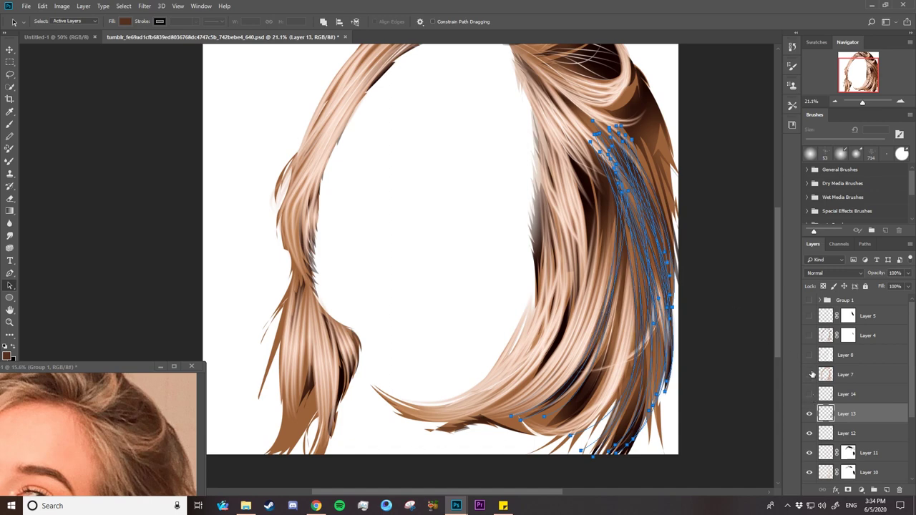
click(866, 245)
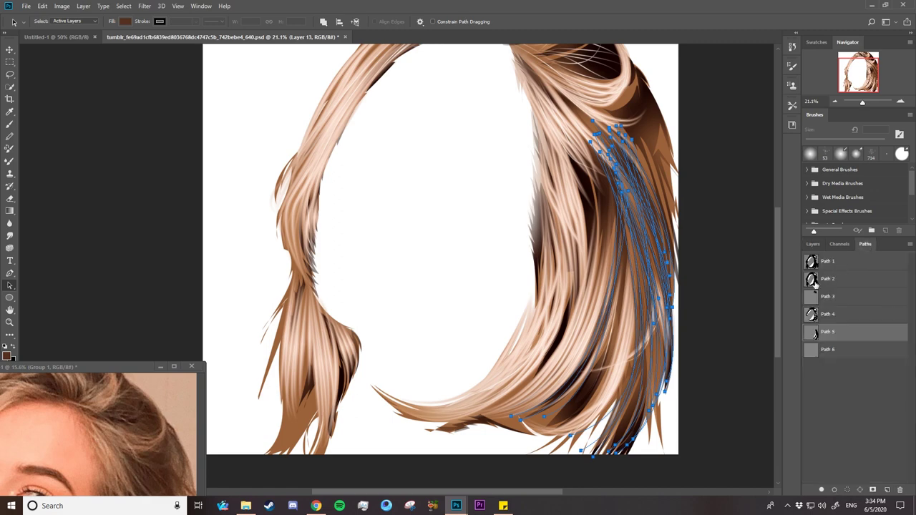
click(814, 353)
click(812, 244)
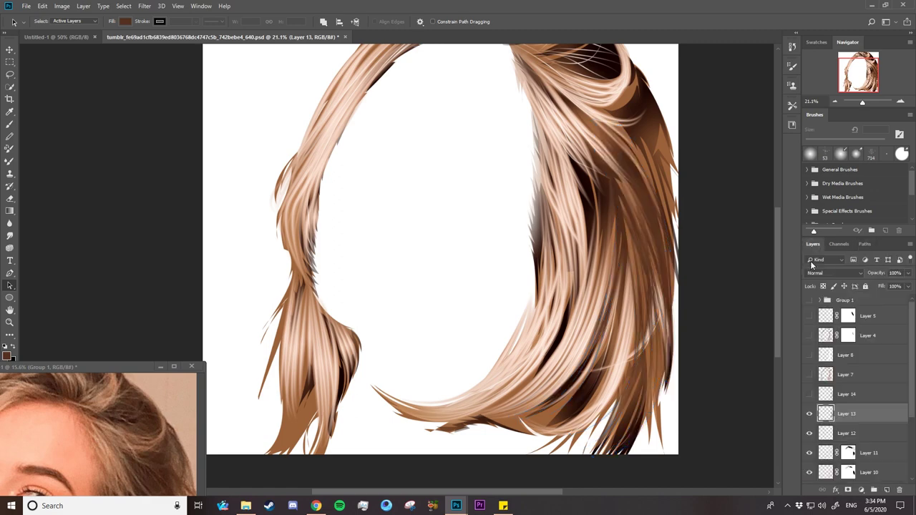
click(809, 414)
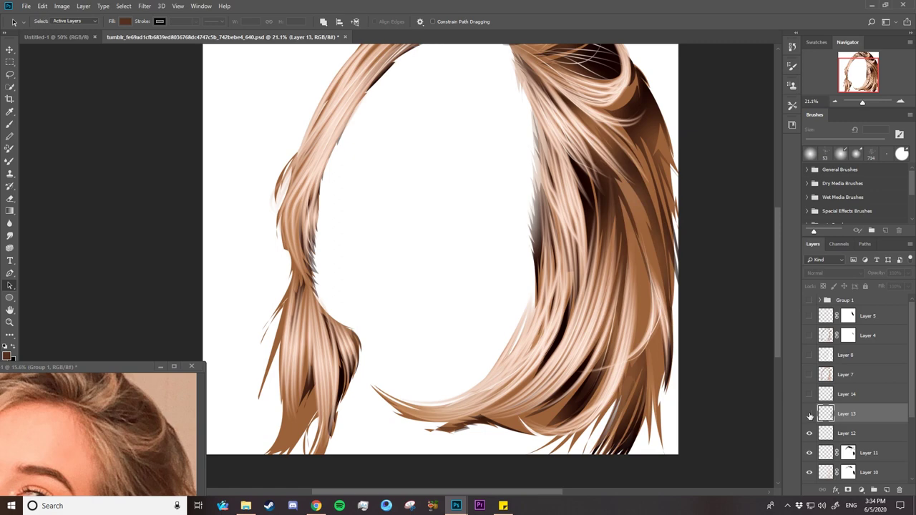
click(809, 415)
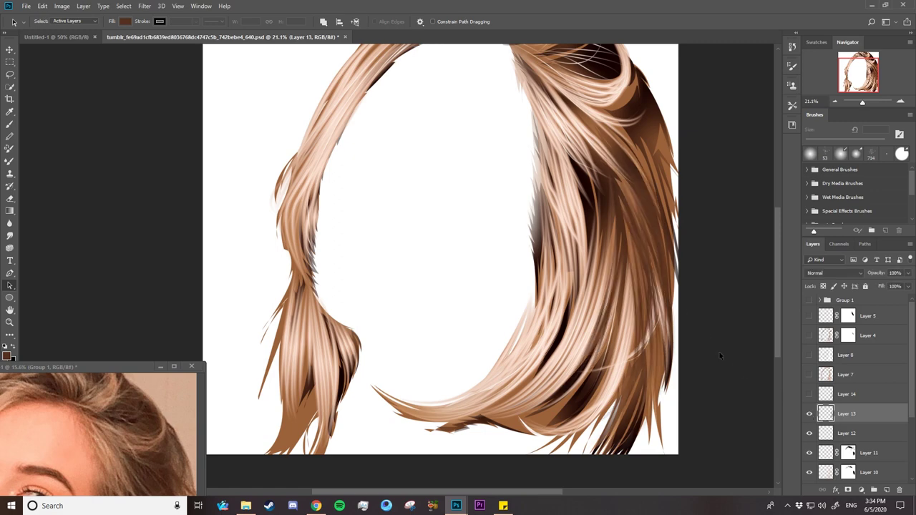
- Select Path 5's upper right strands and load hair brush 1 (by Aomori) at 78 px
click(865, 244)
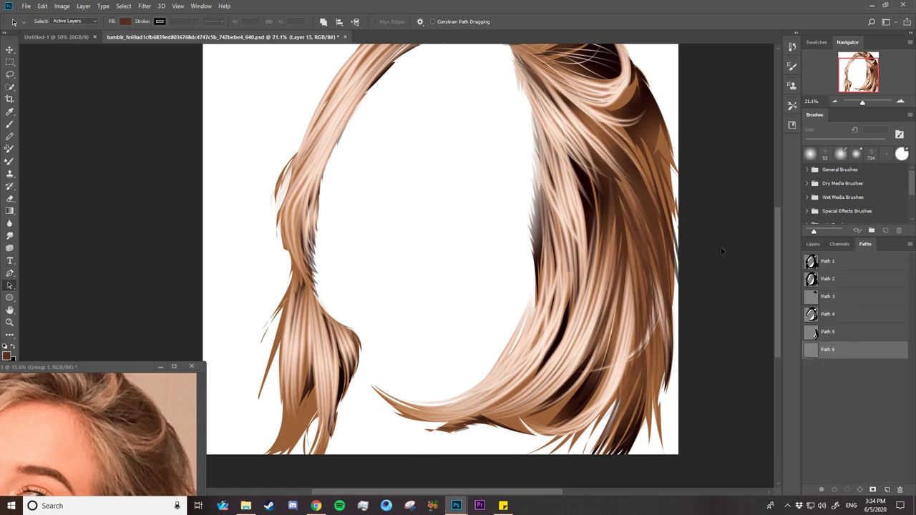
click(822, 338)
drag(562, 112, 704, 277)
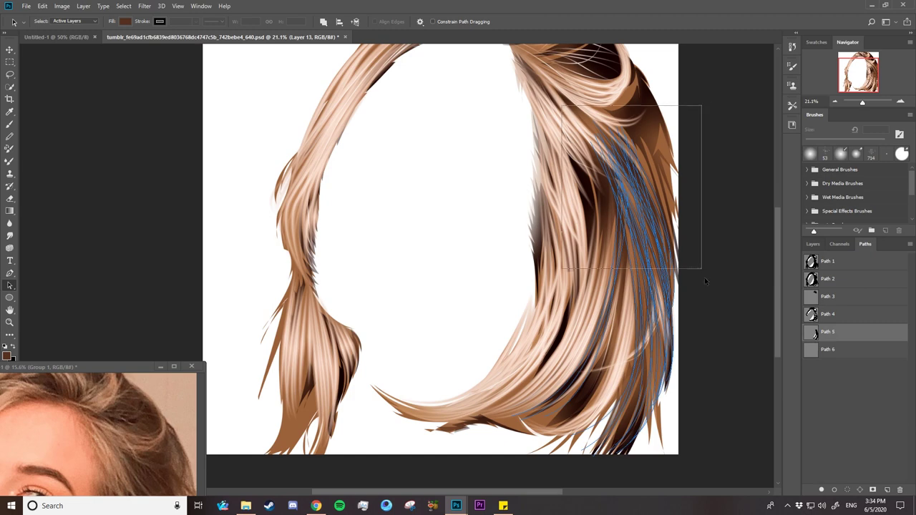
key(b)
right_click(591, 279)
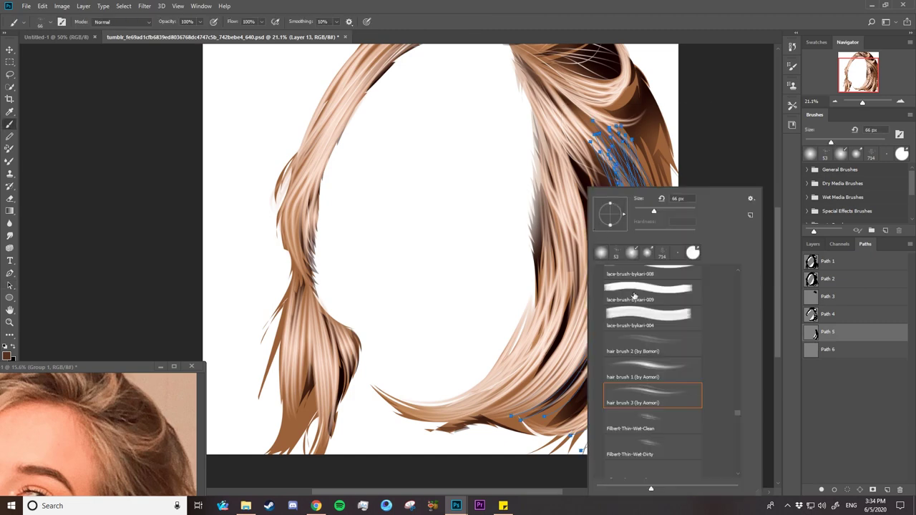
click(657, 369)
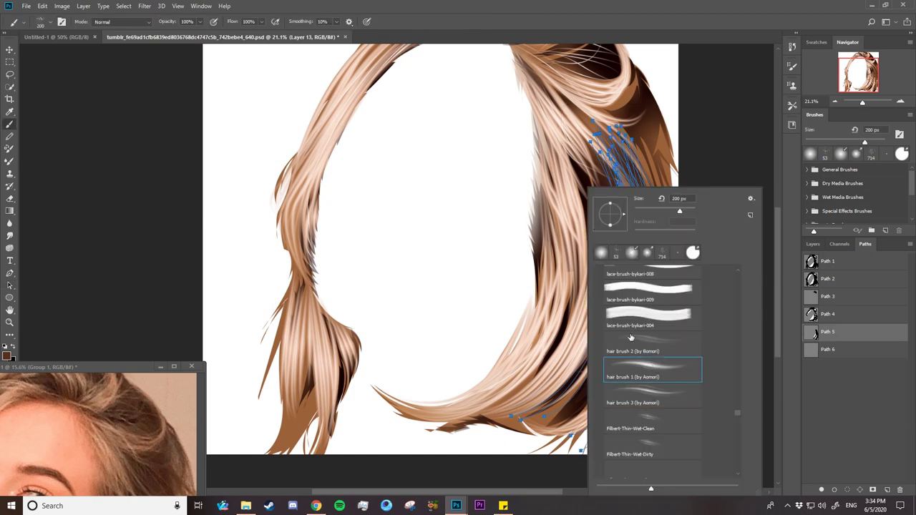
drag(651, 213, 640, 215)
- Brush-stroke the selected right-side strands with Simulate Pressure, then deselect Path 5
click(10, 286)
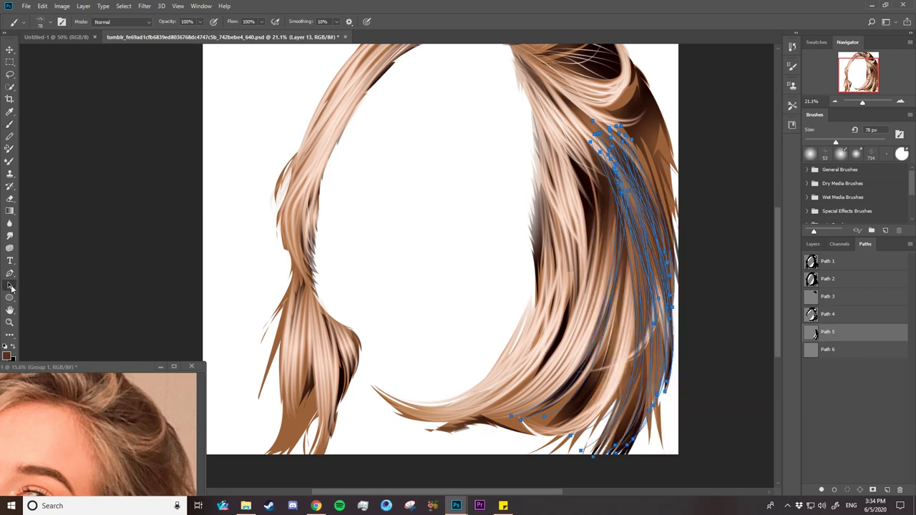
right_click(624, 183)
click(656, 260)
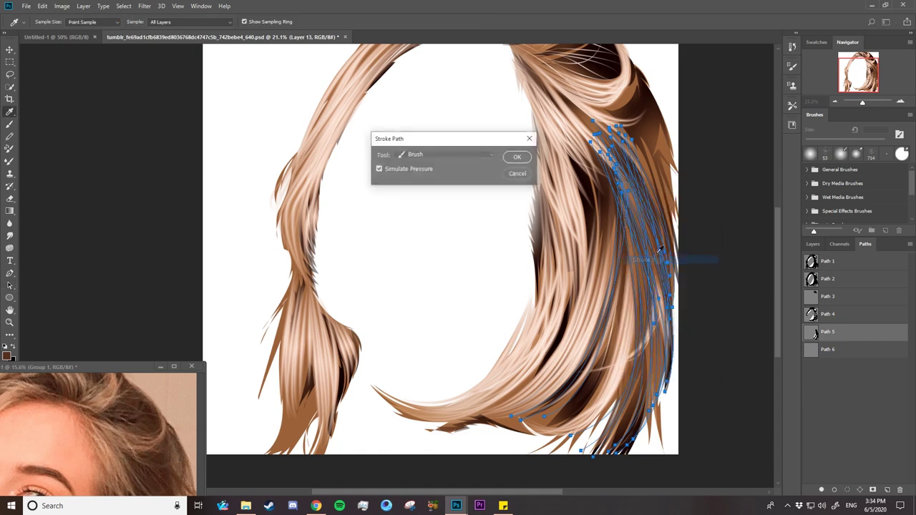
click(527, 161)
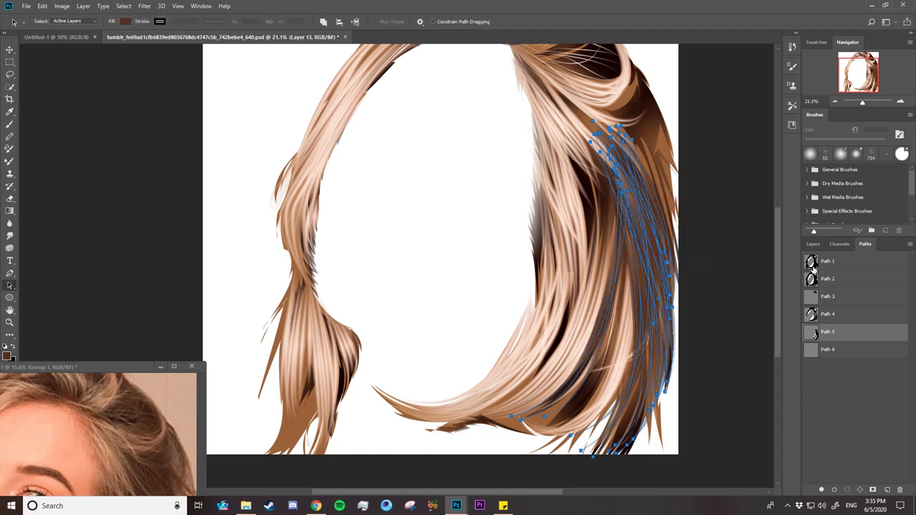
click(813, 243)
click(865, 244)
click(811, 345)
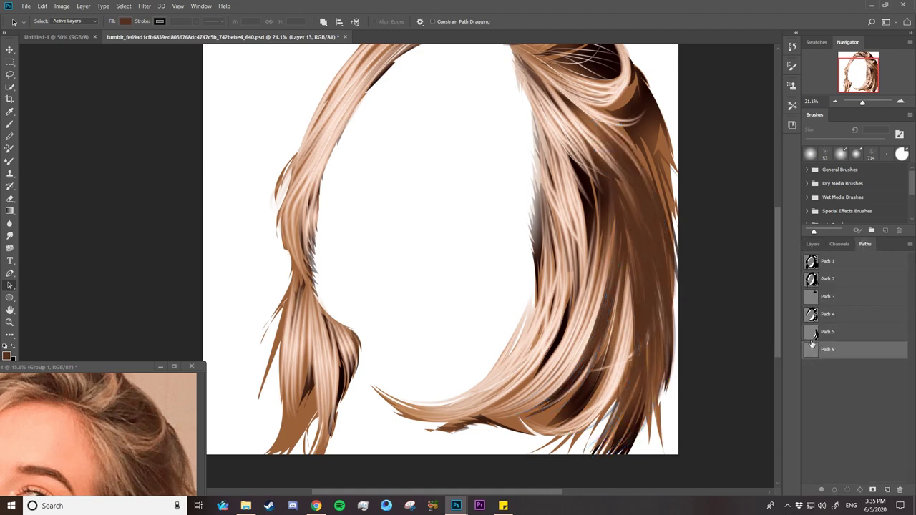
click(813, 244)
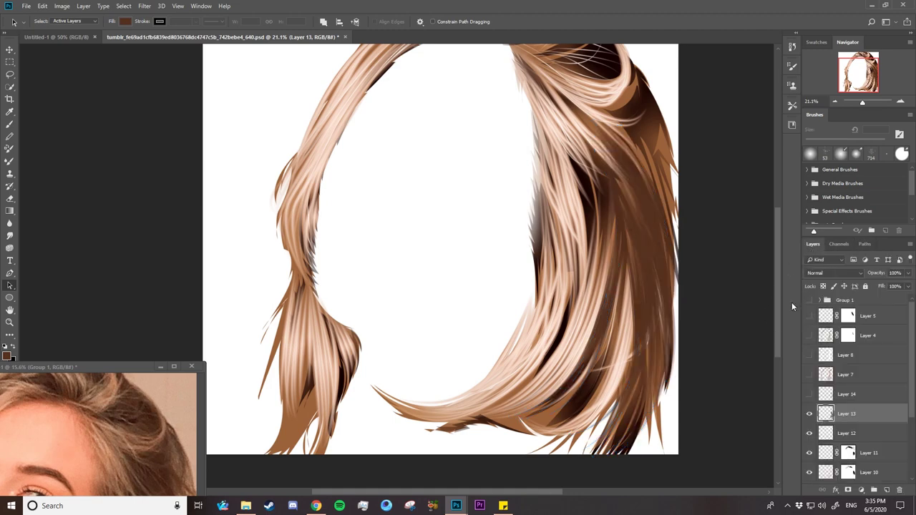
- Hide Layer 14 and move Layer 13 below Layer 9
key(z)
drag(649, 305, 634, 327)
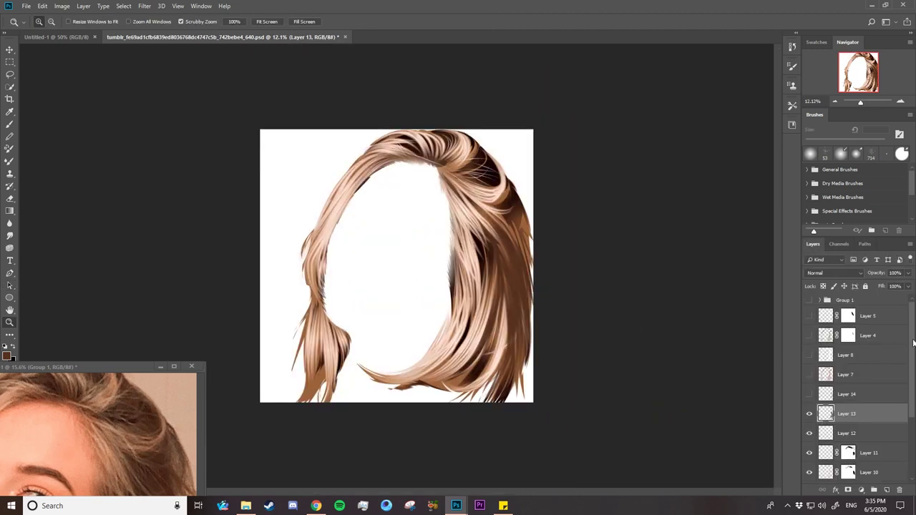
drag(913, 343, 887, 379)
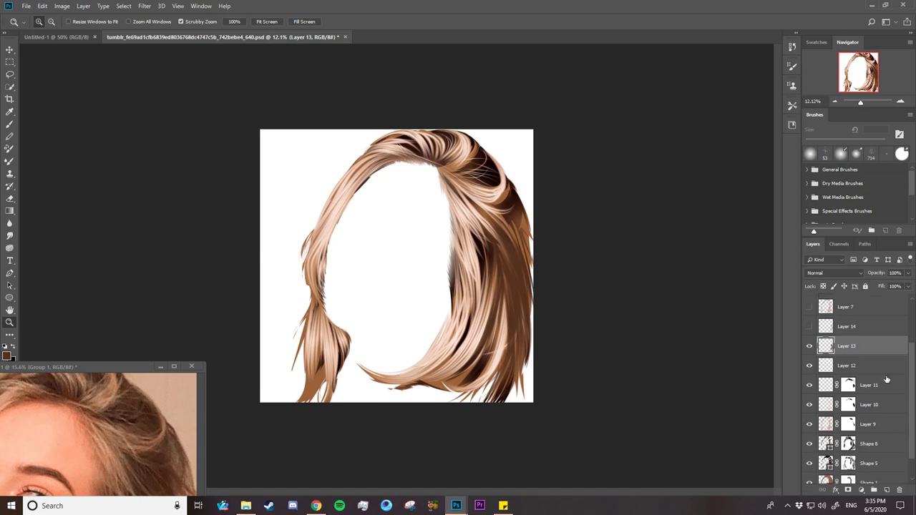
click(809, 327)
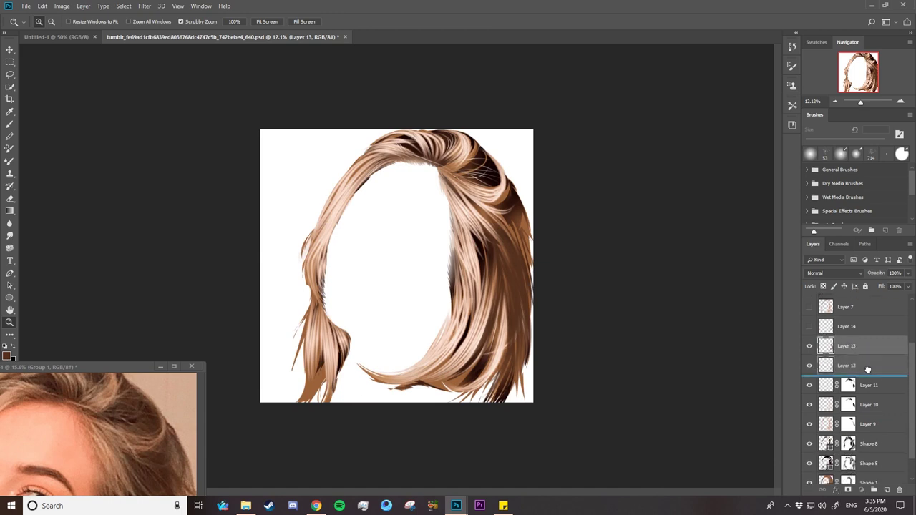
drag(865, 349, 875, 408)
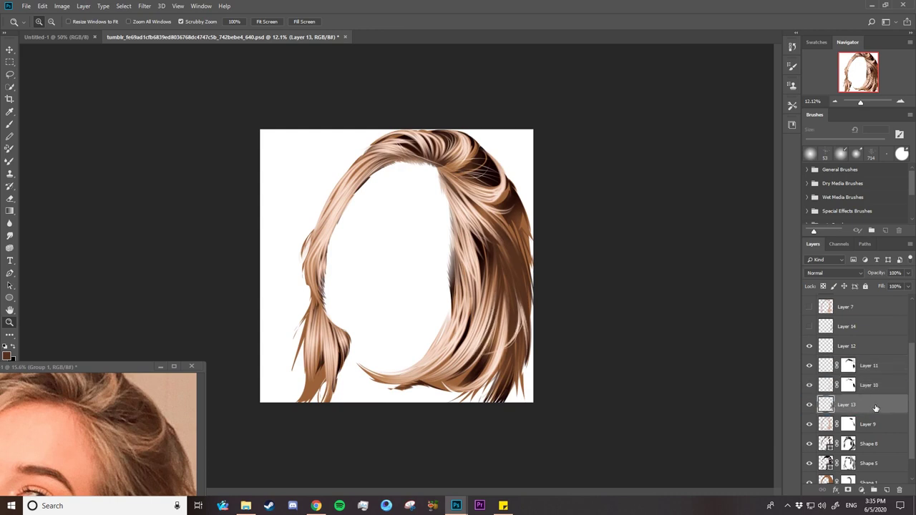
drag(879, 402, 877, 426)
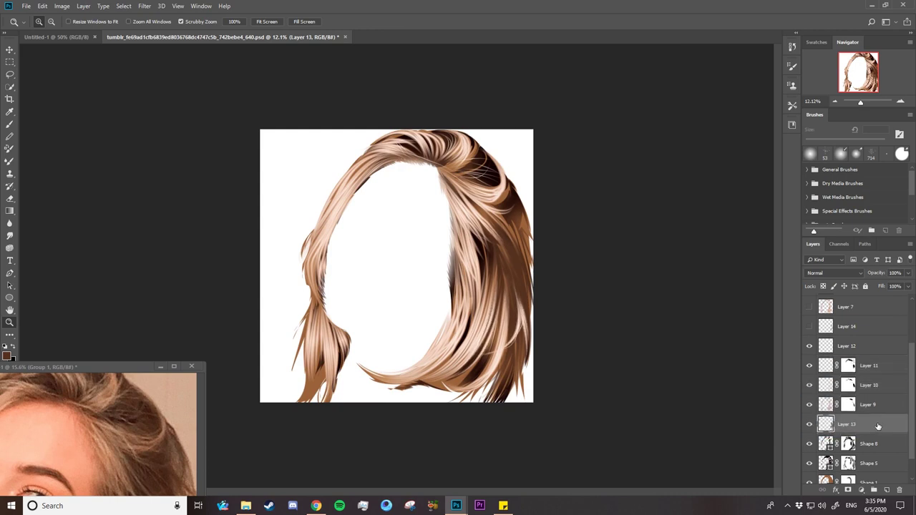
- Select unused Layers 14, 5, 4, 8 and 7 and delete them
drag(478, 279, 455, 249)
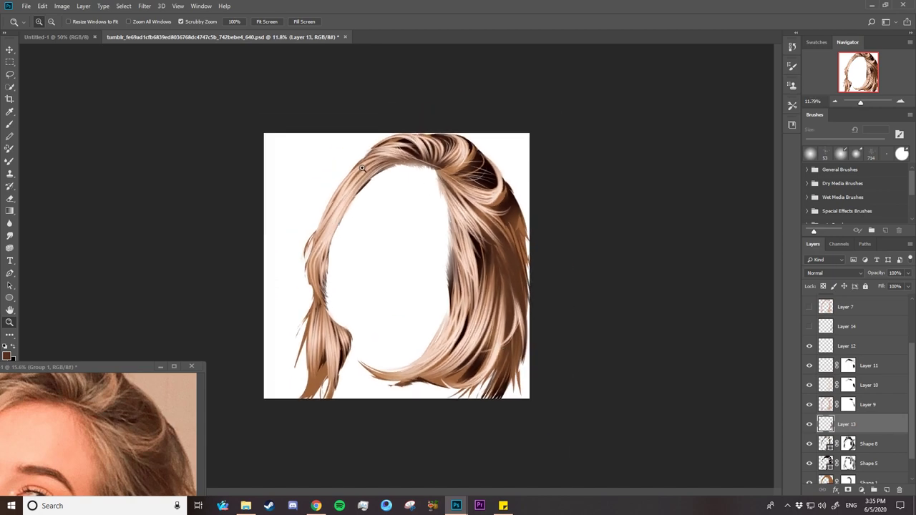
drag(362, 169, 423, 204)
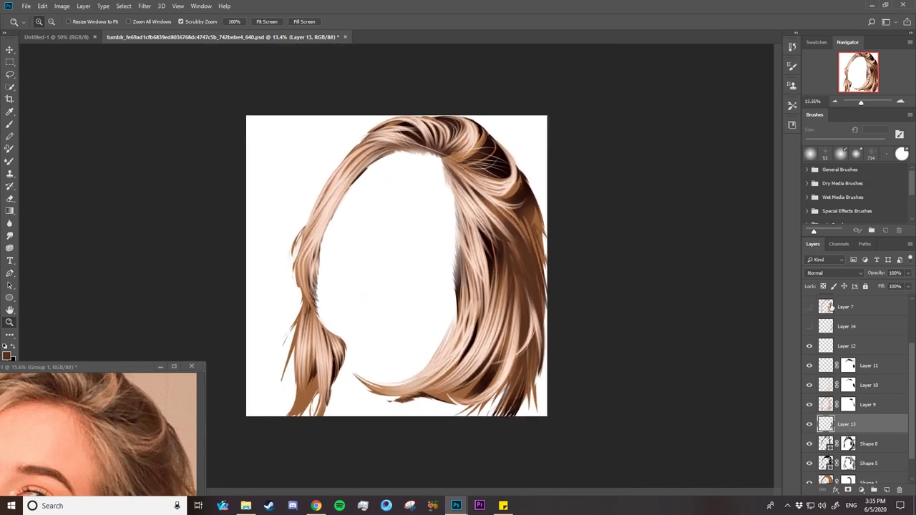
click(868, 328)
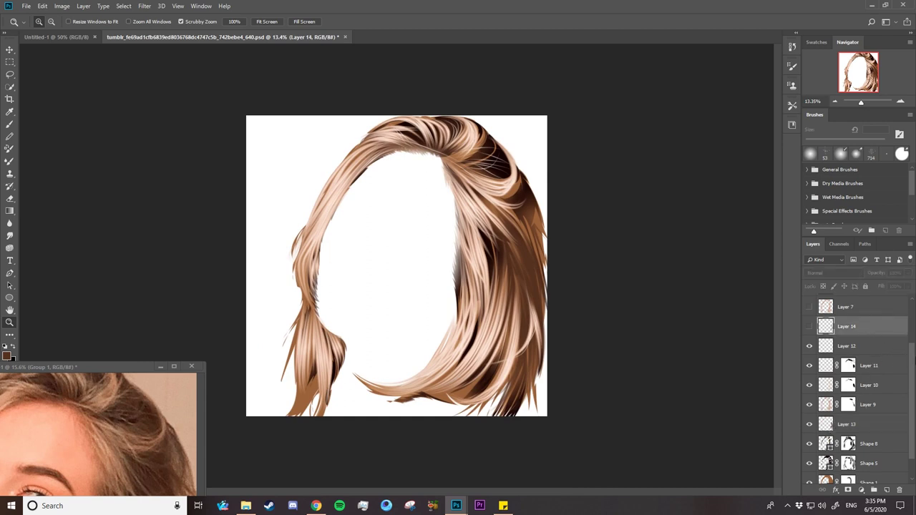
drag(914, 362, 914, 307)
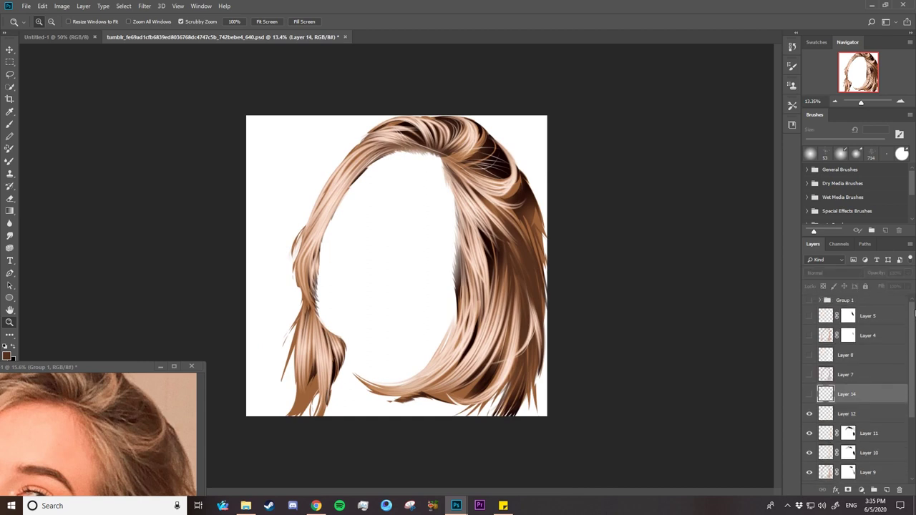
shift+click(876, 322)
click(901, 490)
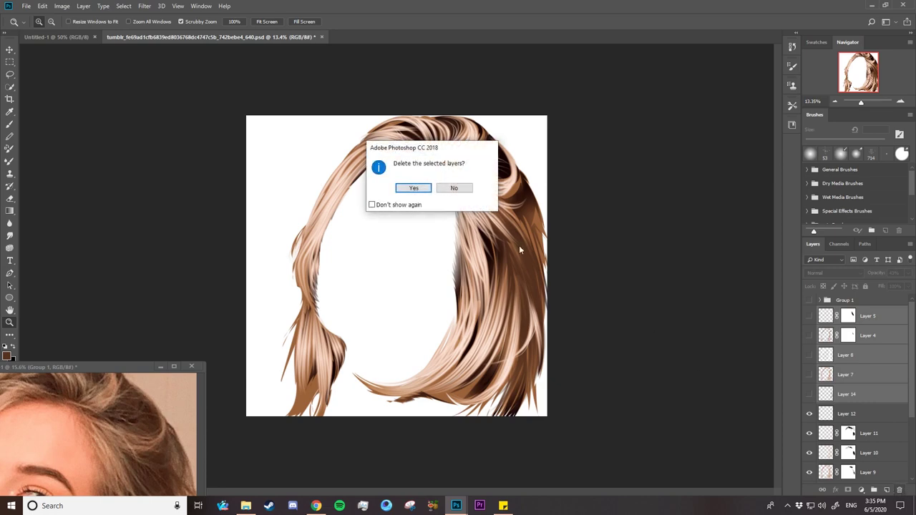
click(417, 188)
- Toggle the reference photo group to compare, leave it visible, and select Path 5
click(810, 300)
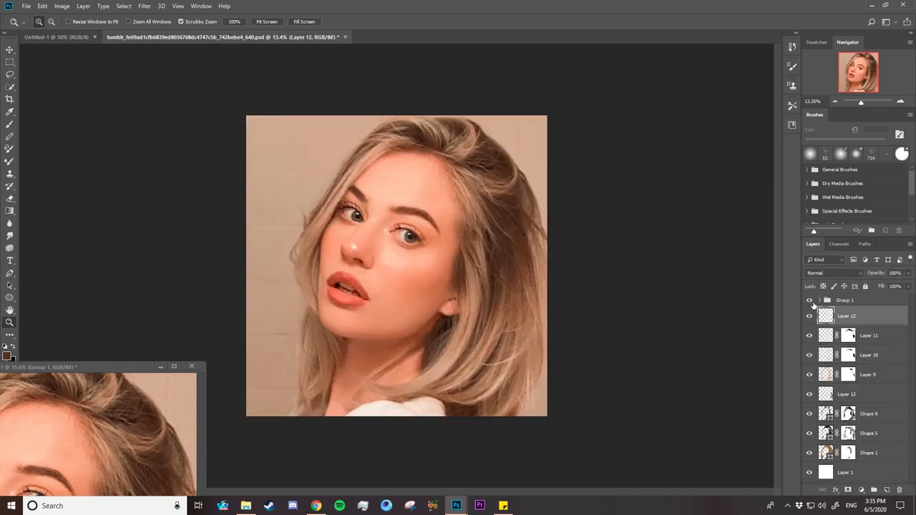
click(809, 301)
click(811, 301)
click(811, 301)
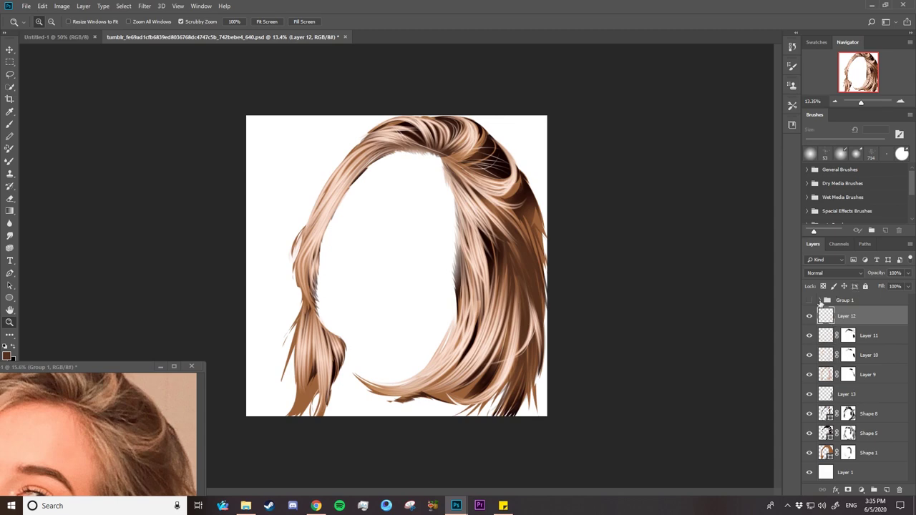
click(810, 301)
click(864, 244)
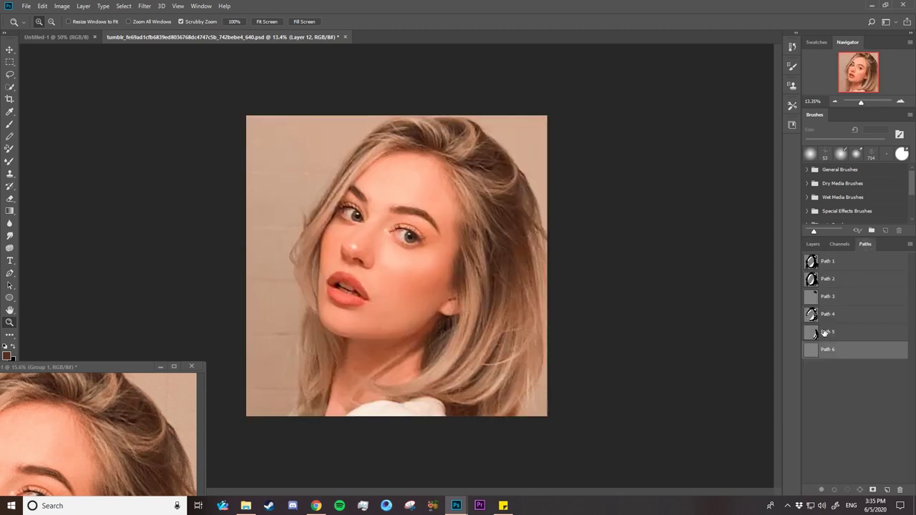
click(824, 332)
- Draw a first curved strand with the Pen across the top of the head
mouse_move(311, 159)
mouse_down()
mouse_move(344, 164)
mouse_move(337, 186)
mouse_move(239, 199)
mouse_move(338, 161)
mouse_move(342, 97)
mouse_move(400, 100)
mouse_up()
click(12, 274)
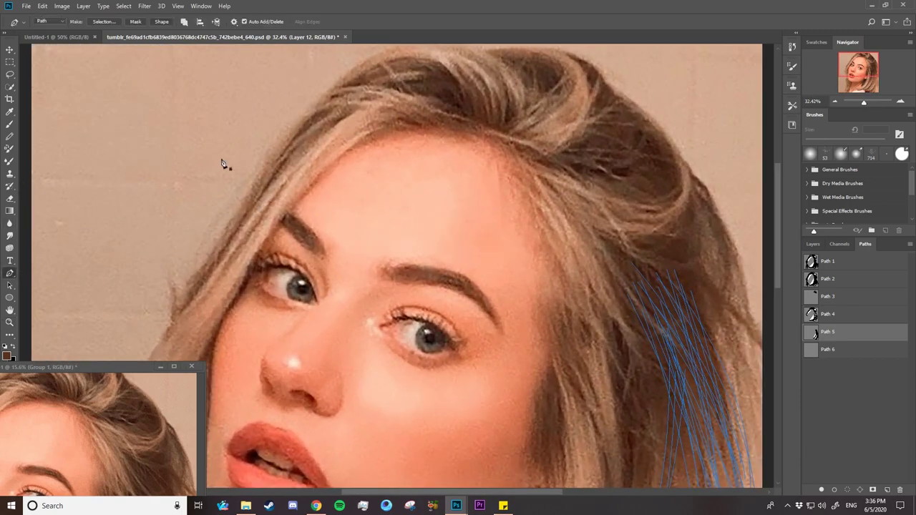
click(475, 128)
drag(355, 88, 244, 154)
drag(474, 126, 490, 126)
drag(453, 60, 433, 56)
drag(489, 127, 501, 126)
mouse_move(420, 55)
mouse_down()
mouse_move(402, 46)
mouse_move(387, 57)
mouse_move(379, 139)
mouse_up()
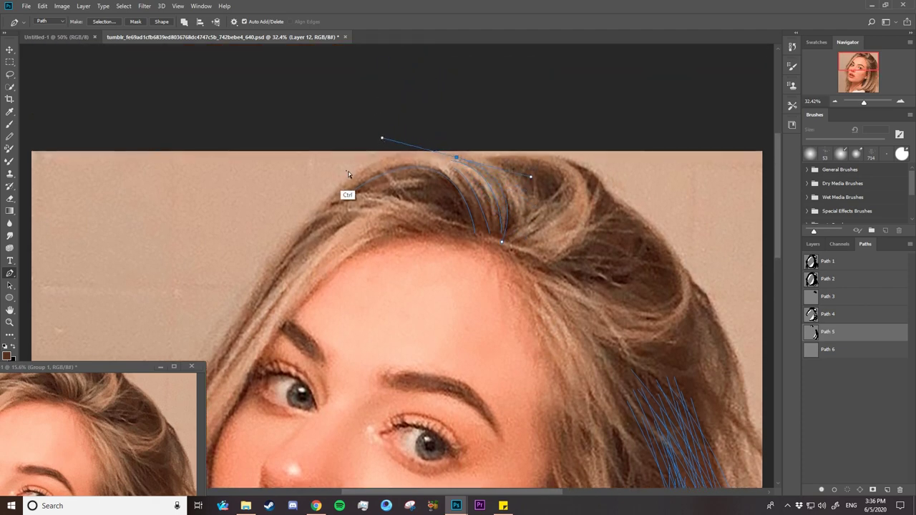
ctrl+click(349, 196)
- Reshape the strand and extend it with further curved points, undoing a stray straight segment
mouse_move(450, 156)
mouse_down()
mouse_move(367, 167)
mouse_move(364, 155)
mouse_up()
ctrl+click(358, 172)
ctrl+click(245, 248)
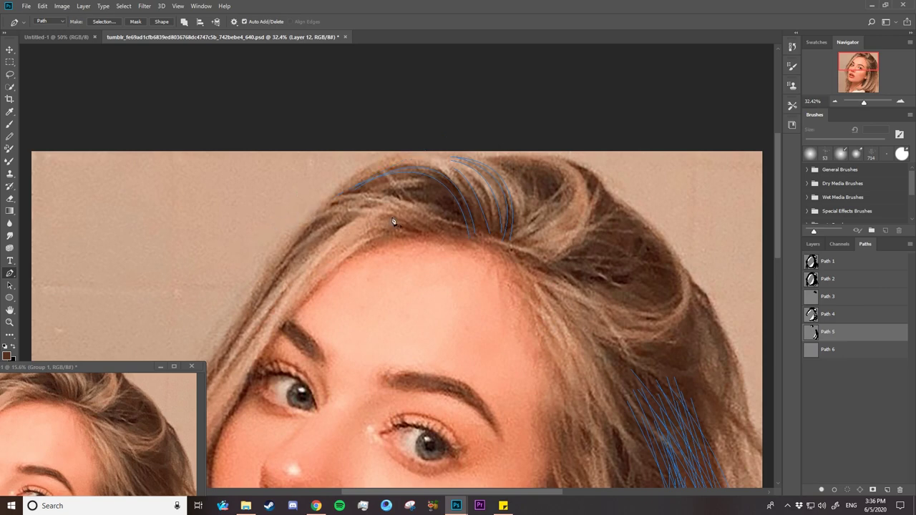
click(474, 236)
key(ctrl+z)
drag(340, 187, 299, 213)
mouse_move(344, 187)
mouse_down()
mouse_move(280, 234)
mouse_move(235, 244)
mouse_up()
key(Escape)
- Draw another smooth curved strand starting from the hairline
click(505, 247)
drag(458, 164, 375, 159)
click(505, 248)
drag(506, 168, 350, 167)
ctrl+click(449, 265)
drag(449, 492, 392, 492)
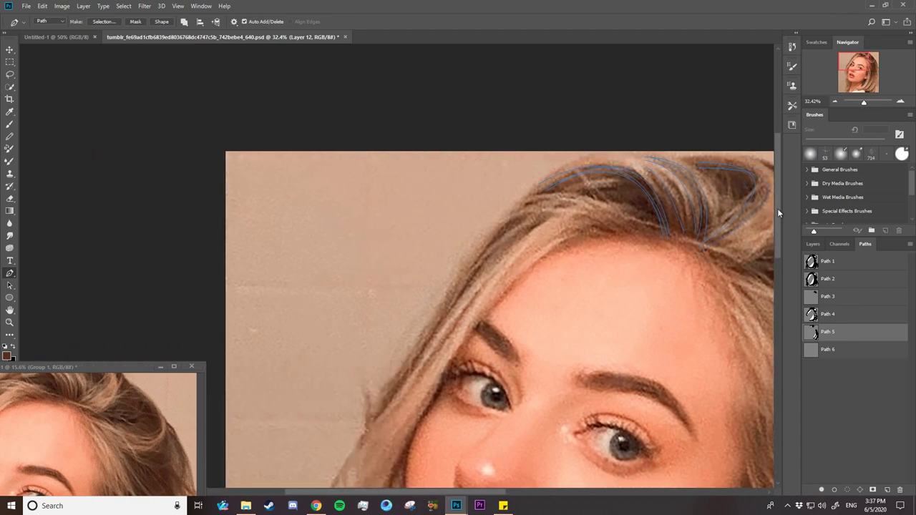
- Draw a strand from the top hairline curving down the hair and refine its points
scroll(779, 213, down, 4)
click(562, 129)
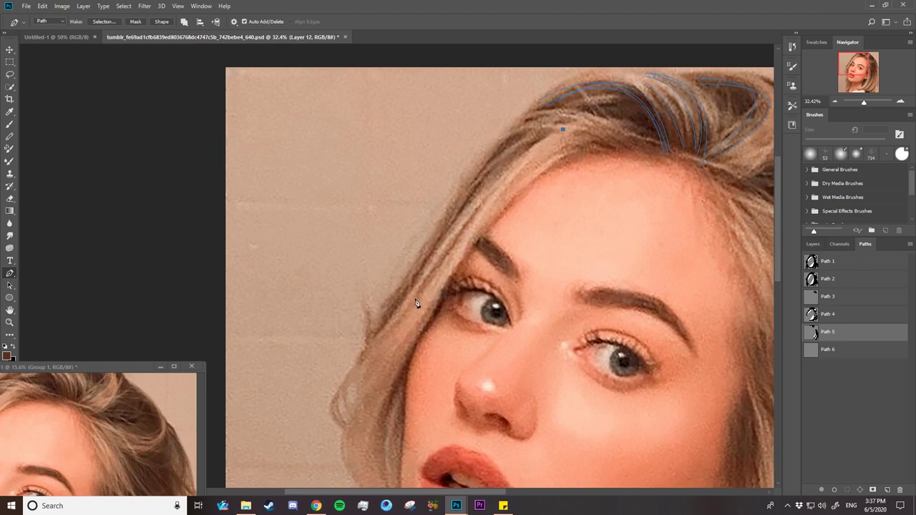
mouse_move(407, 307)
mouse_down()
mouse_move(351, 437)
mouse_move(354, 460)
mouse_up()
drag(407, 307, 375, 335)
drag(427, 181, 446, 178)
drag(562, 130, 556, 127)
ctrl+click(432, 262)
drag(556, 127, 565, 129)
ctrl+click(407, 295)
ctrl+click(350, 290)
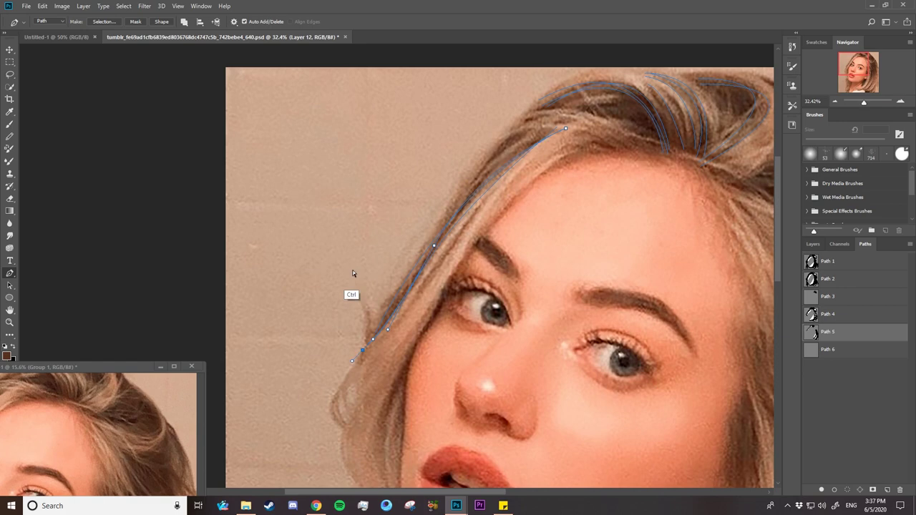
- Extend the curve along the hairline and add a short strand lower down
click(576, 132)
mouse_move(447, 216)
mouse_down()
mouse_move(459, 220)
mouse_move(415, 246)
mouse_up()
click(571, 130)
click(627, 156)
click(498, 208)
key(Escape)
- Draw a long strand down the left hair edge past the eye
drag(631, 152, 552, 100)
ctrl+click(462, 163)
click(435, 305)
click(385, 396)
click(380, 433)
scroll(780, 250, down, 5)
ctrl+click(455, 144)
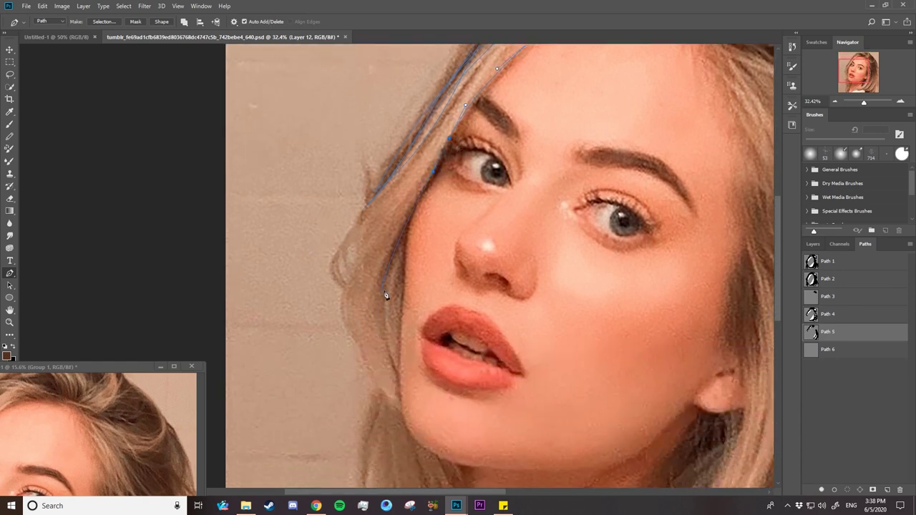
ctrl+click(320, 320)
scroll(780, 257, down, 2)
scroll(780, 264, down, 3)
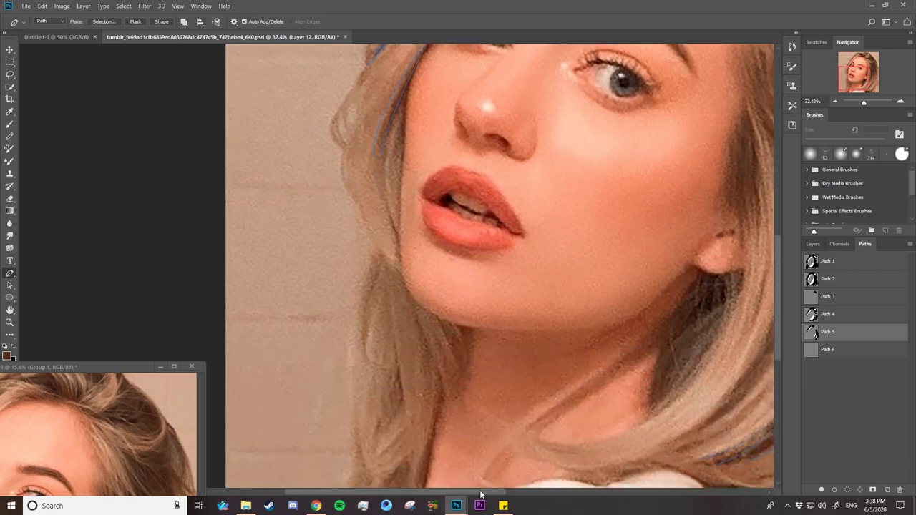
drag(481, 489, 545, 486)
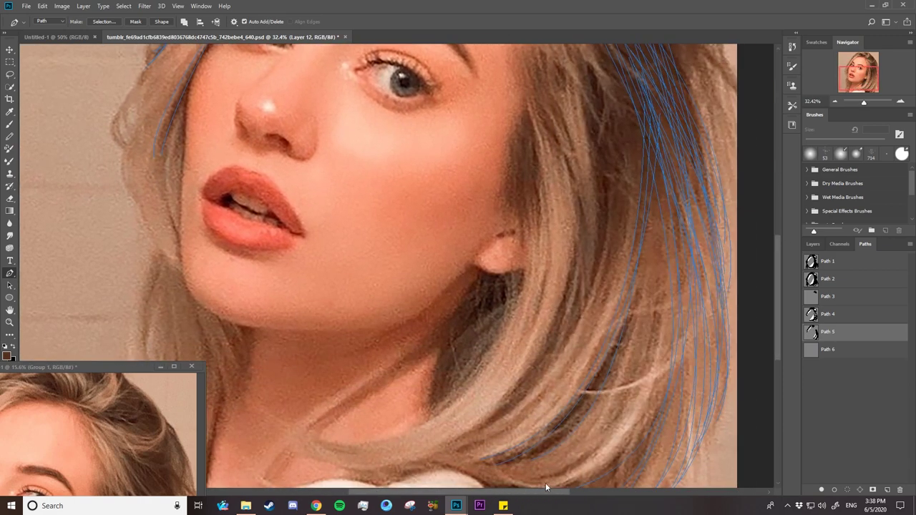
- Trace two curved strand paths running down the side hair
click(522, 101)
drag(537, 332, 496, 380)
click(520, 120)
drag(532, 230, 531, 268)
key(ctrl)
- Add a strand down to the ear and another curving down from the top
click(506, 141)
click(508, 231)
key(ctrl)
drag(586, 228, 586, 264)
ctrl+click(608, 290)
- Trace a strand from the top of the hair curving down to the lower hair
click(530, 54)
click(579, 82)
click(569, 66)
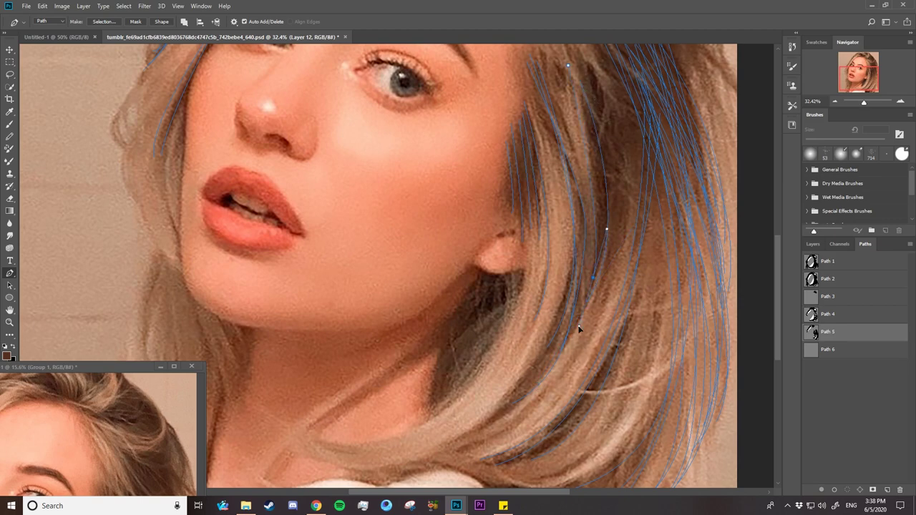
click(576, 56)
drag(489, 462, 401, 473)
- Trace a looping strand around the earlobe and reshape its closing curve
click(522, 272)
ctrl+click(389, 402)
click(481, 273)
drag(434, 402, 427, 444)
click(502, 277)
mouse_move(484, 292)
mouse_down()
mouse_move(484, 341)
mouse_move(507, 135)
mouse_move(507, 163)
mouse_up()
key(z)
- Trace curved strands across the top of the head and along the right hair edge
click(9, 273)
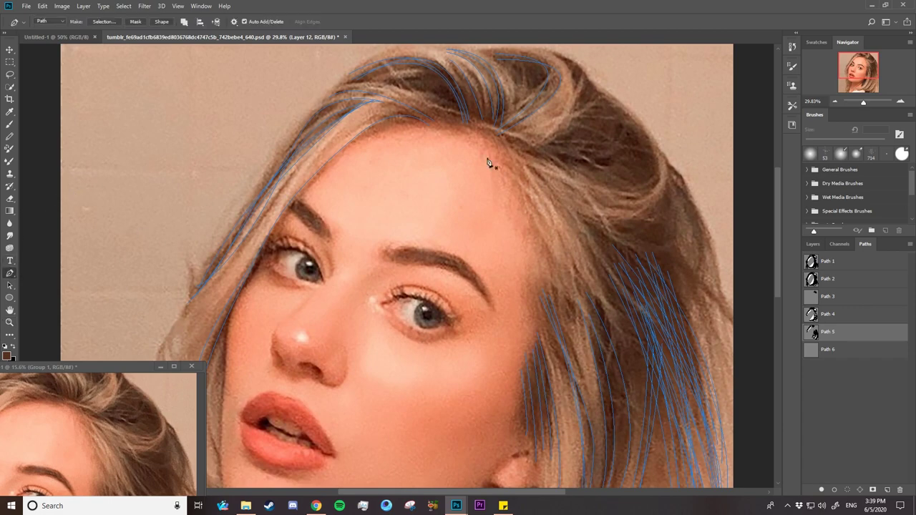
drag(647, 174, 660, 150)
drag(635, 129, 576, 45)
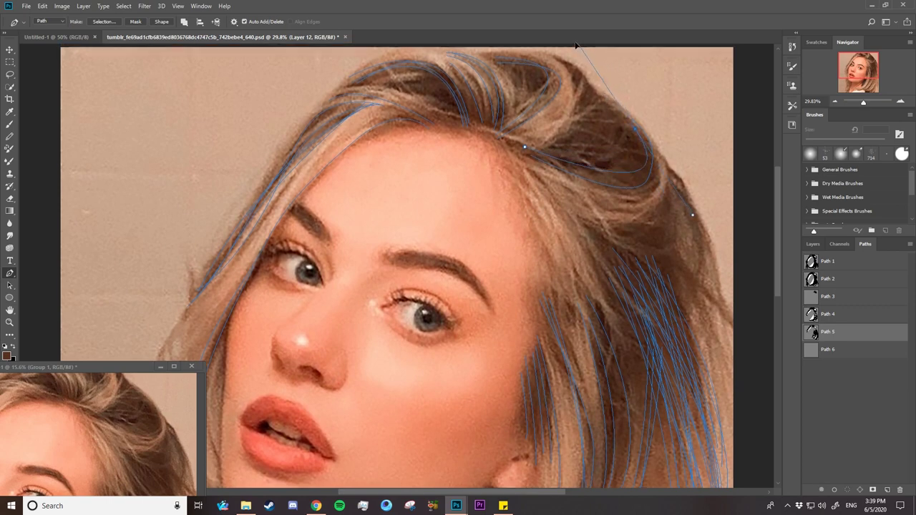
drag(529, 150, 508, 148)
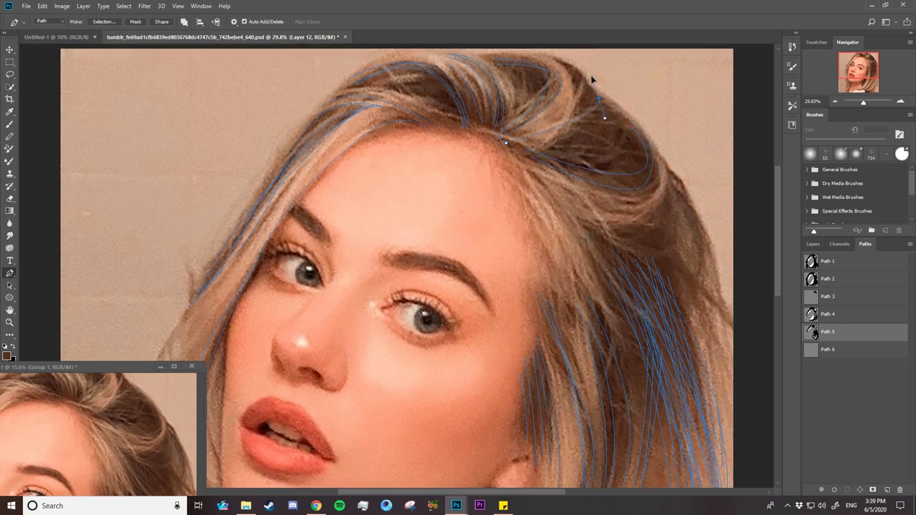
drag(592, 79, 566, 140)
drag(564, 181, 508, 96)
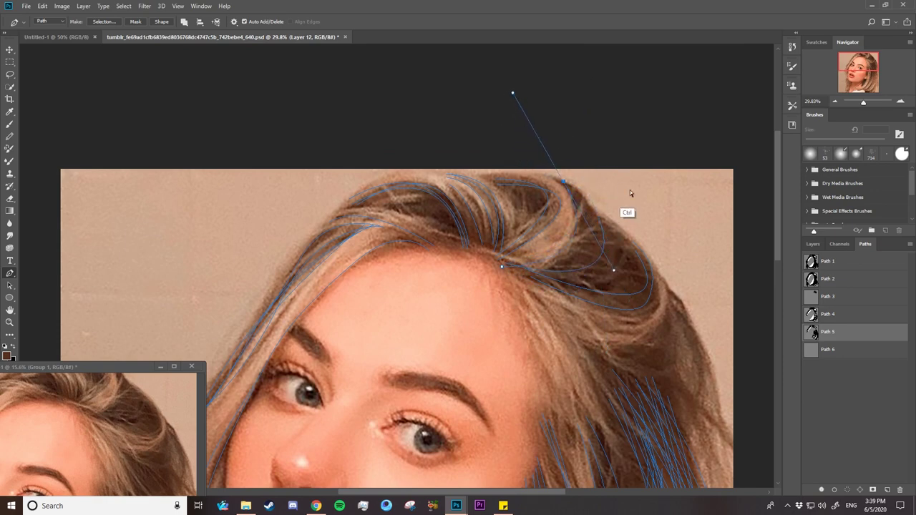
key(Escape)
drag(654, 343, 691, 286)
- Load the 'hair brush 1' preset for the Brush tool
click(9, 124)
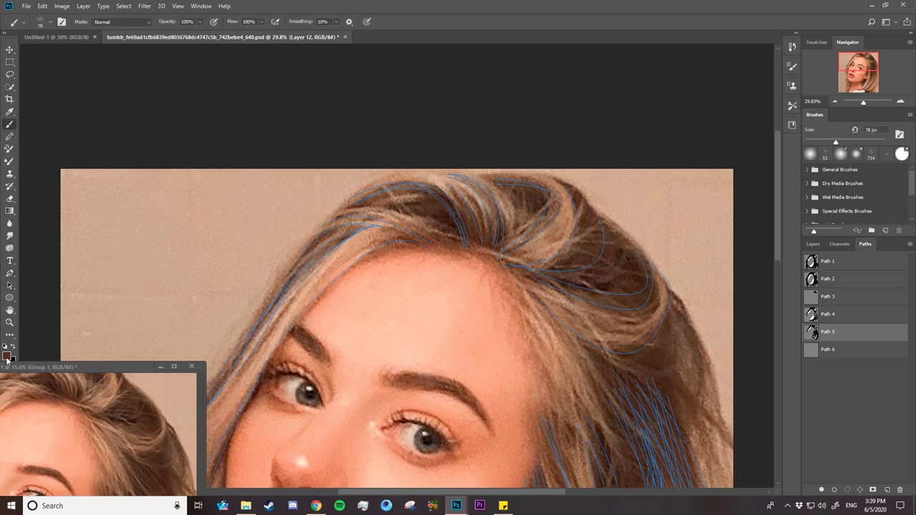
right_click(520, 224)
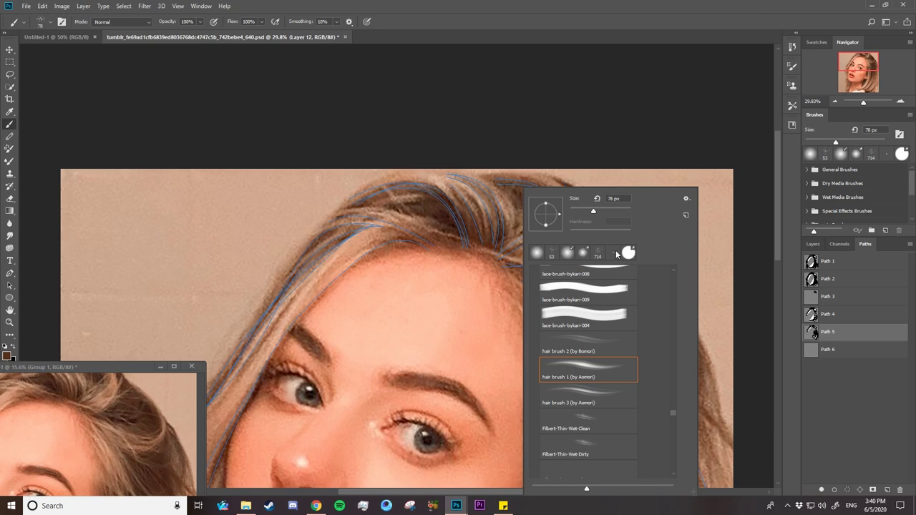
key(Escape)
- Marquee-select all the hair-strand paths with the Path Selection tool
key(a)
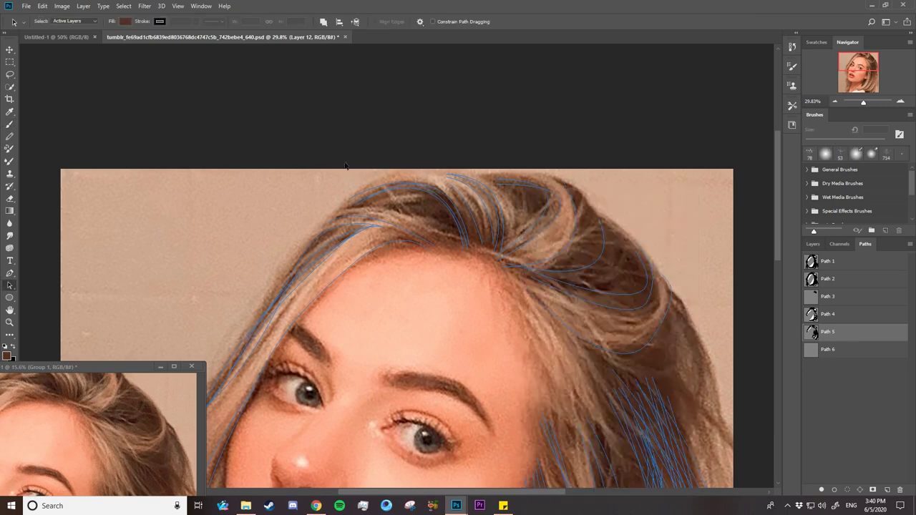
drag(344, 165, 701, 476)
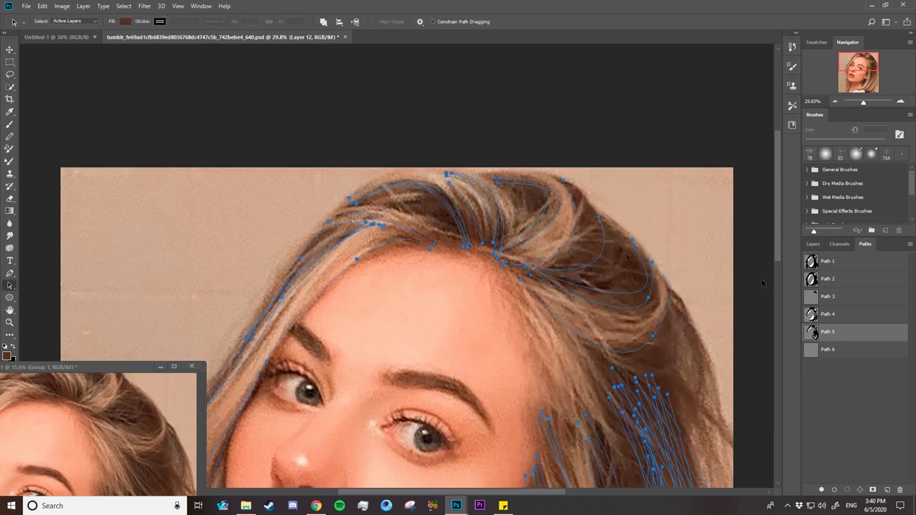
drag(776, 253, 777, 357)
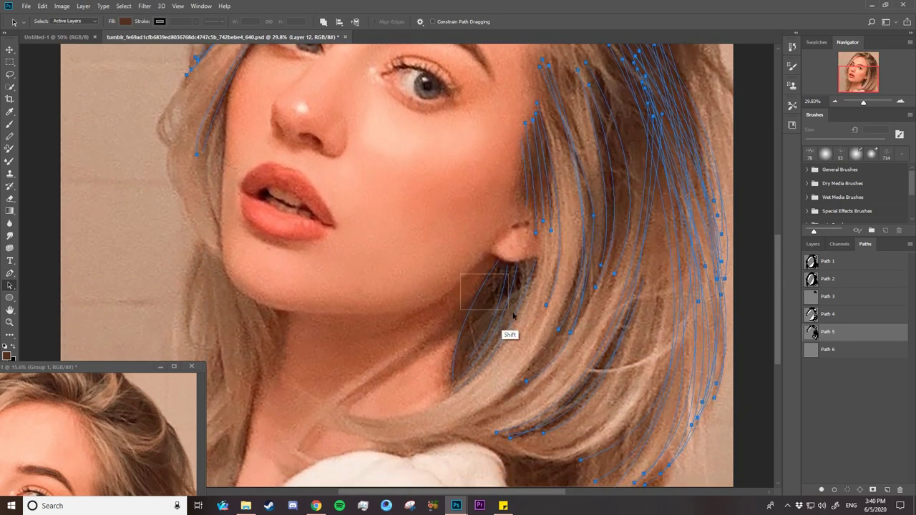
- Hide the reference photo in Group 1 and make Layer 13 the active layer
click(812, 243)
click(809, 317)
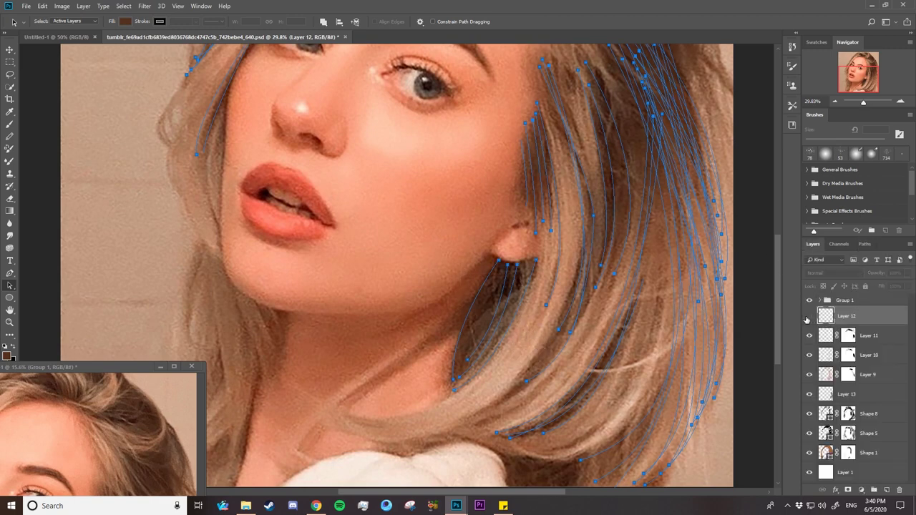
click(809, 300)
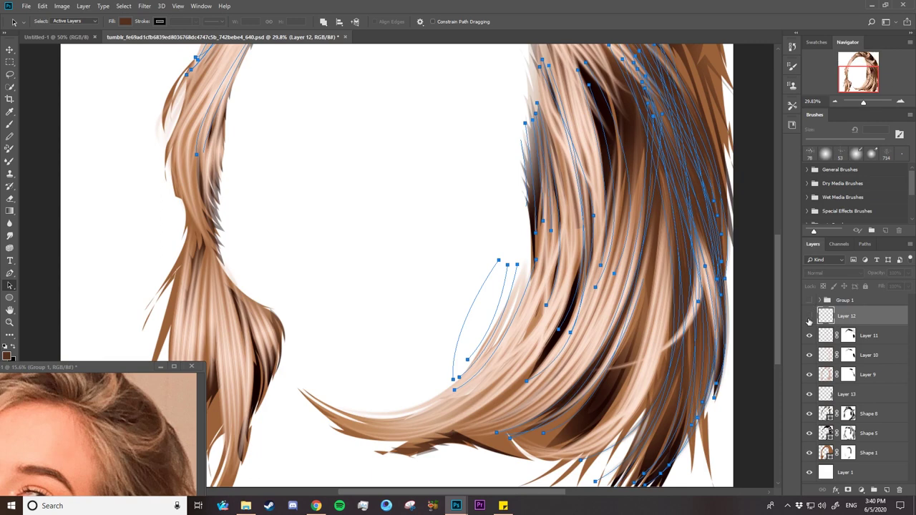
click(809, 317)
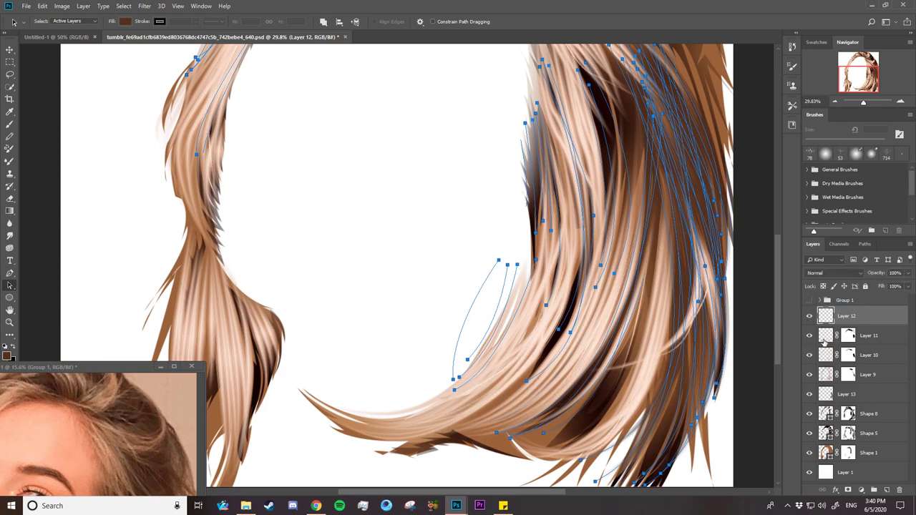
click(823, 341)
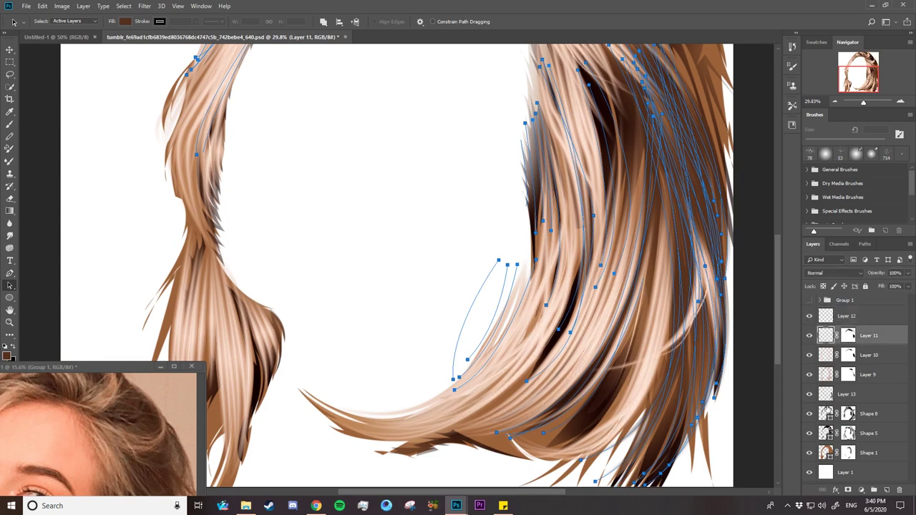
click(824, 397)
click(809, 396)
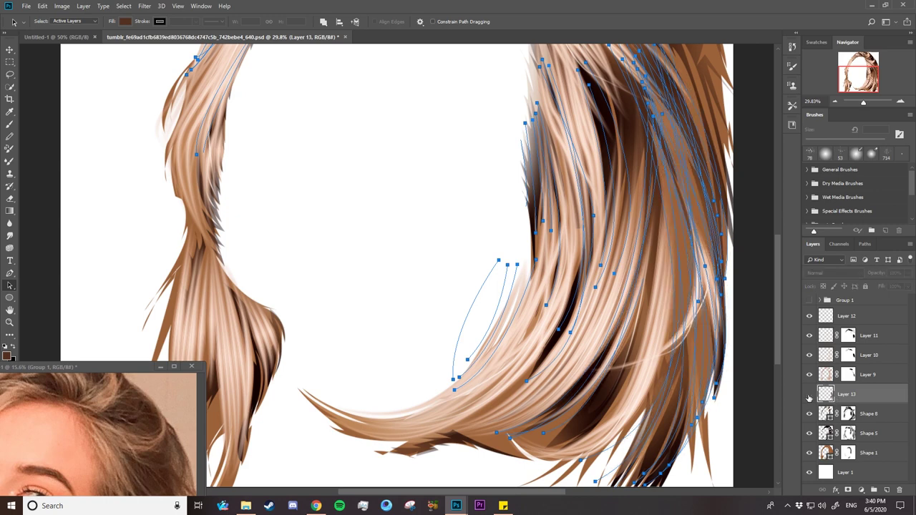
click(809, 396)
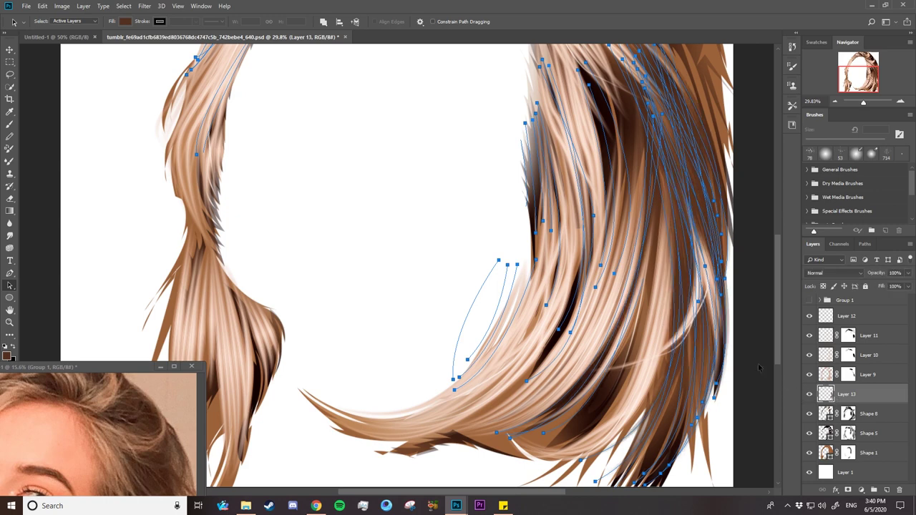
- Stroke the selected subpaths with the hair brush on Layer 13
right_click(669, 190)
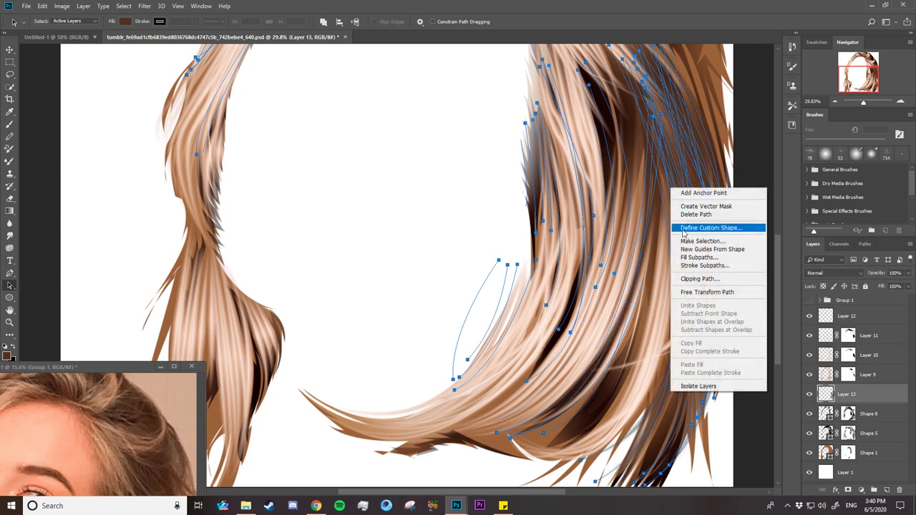
click(701, 265)
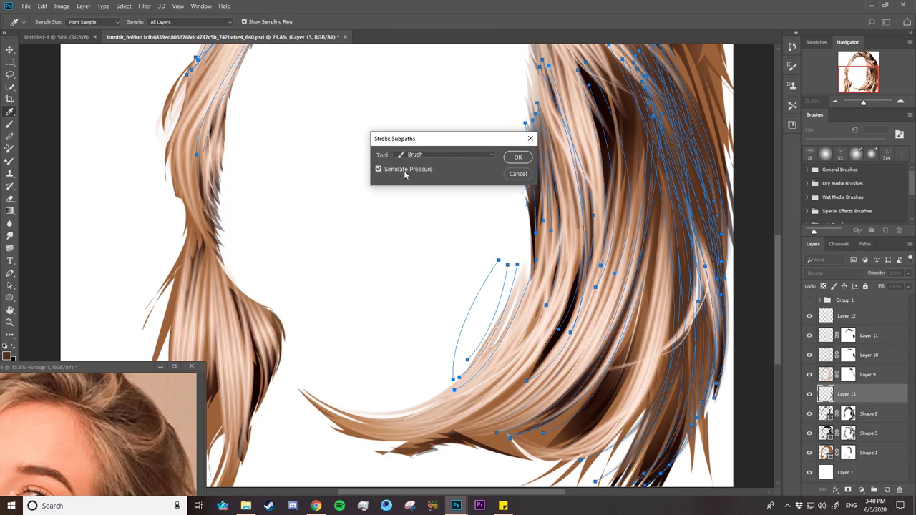
click(519, 157)
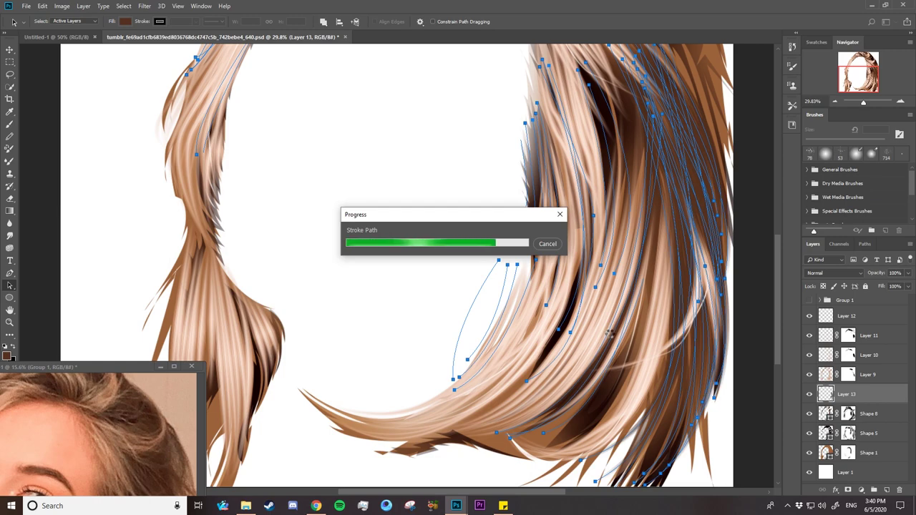
- Zoom out to the whole hair and deactivate Path 5 so its outlines disappear
key(z)
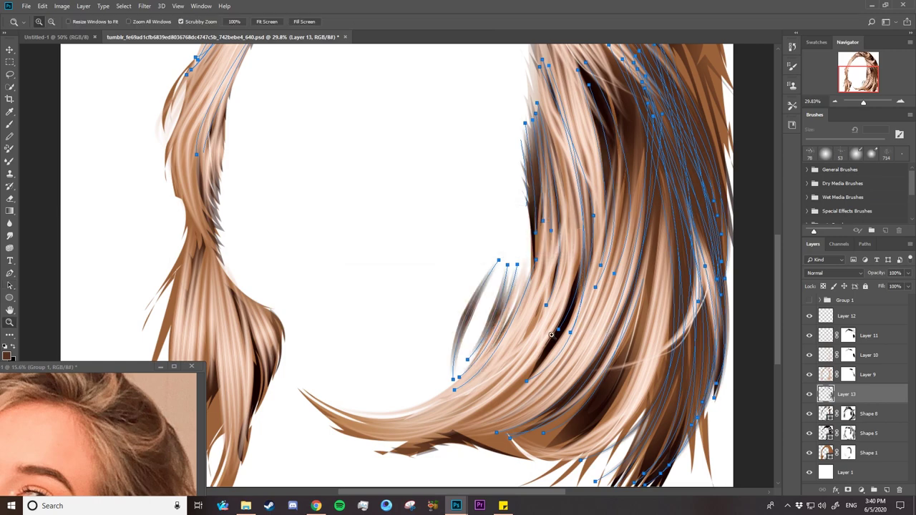
key(a)
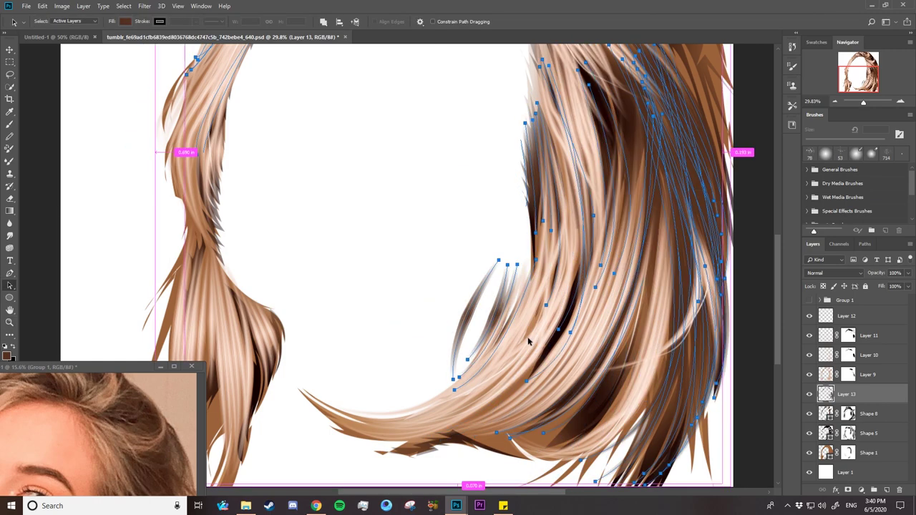
key(z)
alt+click(526, 339)
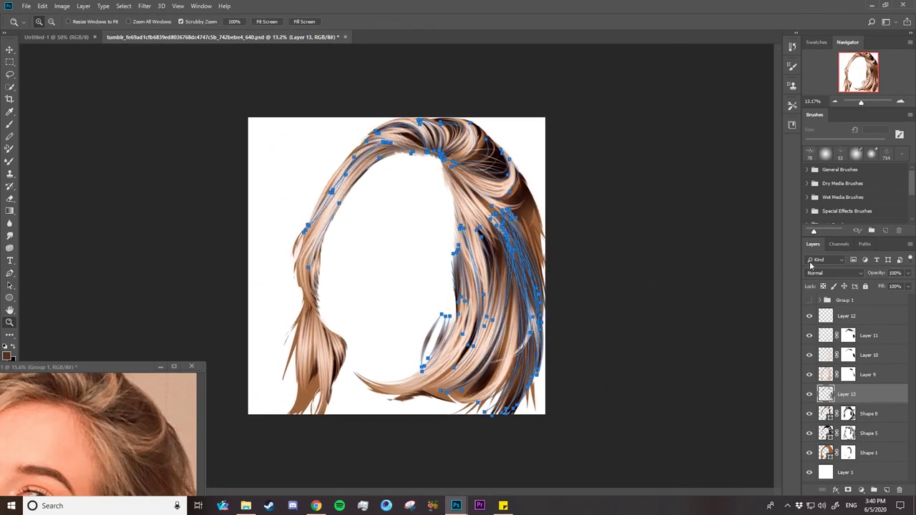
click(864, 244)
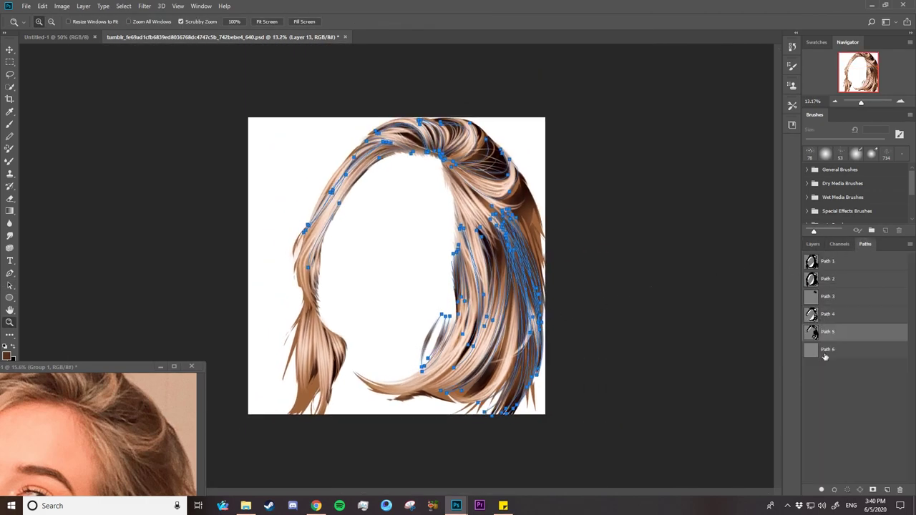
click(824, 354)
- Toggle Layer 13 on and off to compare the hair with and without its strands
click(813, 244)
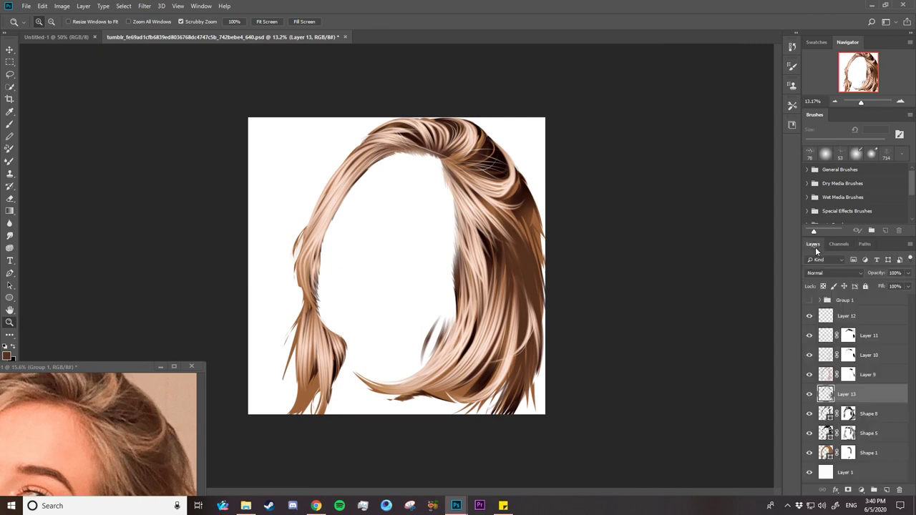
click(809, 394)
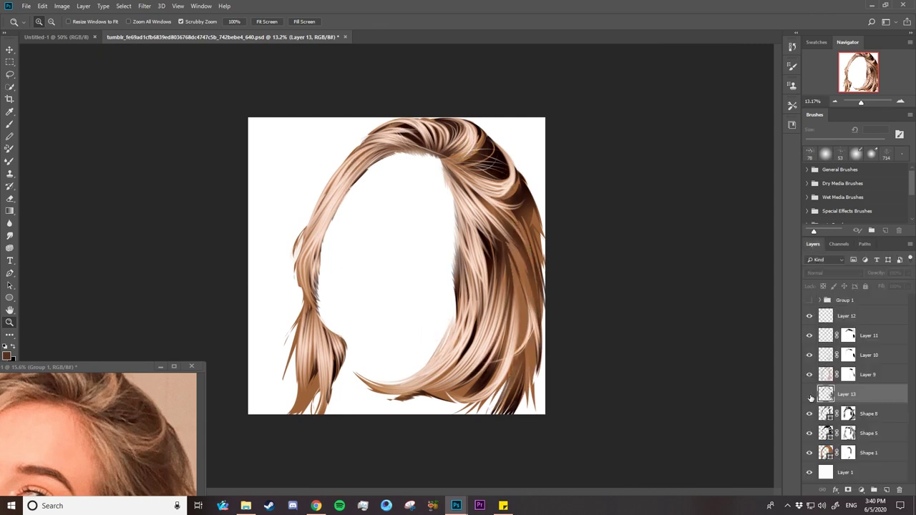
click(809, 395)
click(809, 394)
click(809, 394)
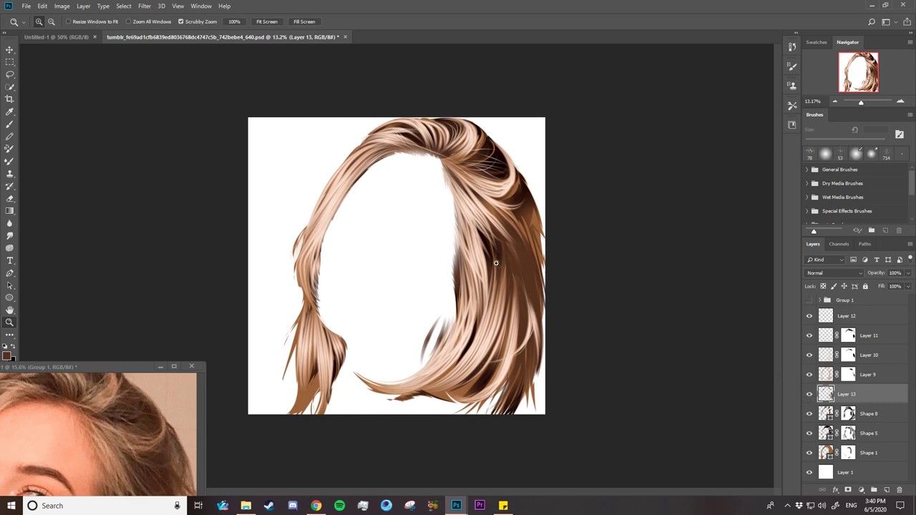
drag(461, 268, 473, 267)
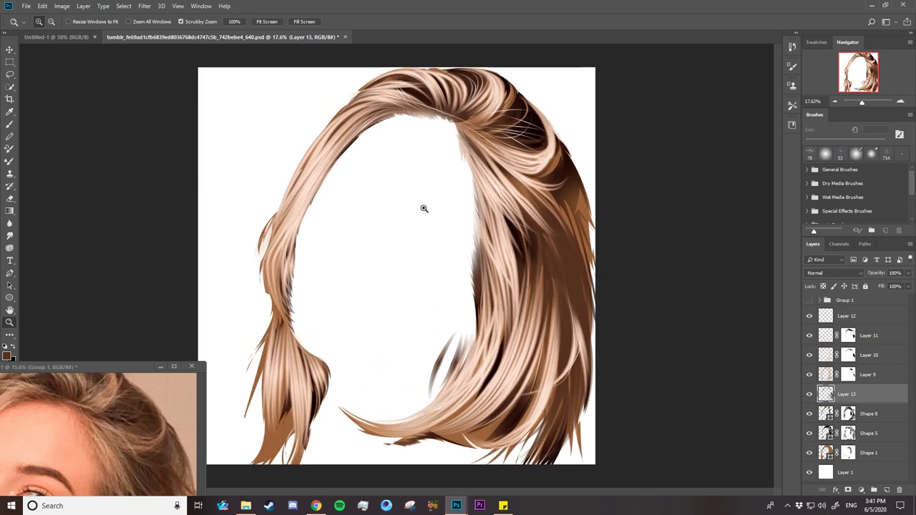
drag(423, 207, 413, 209)
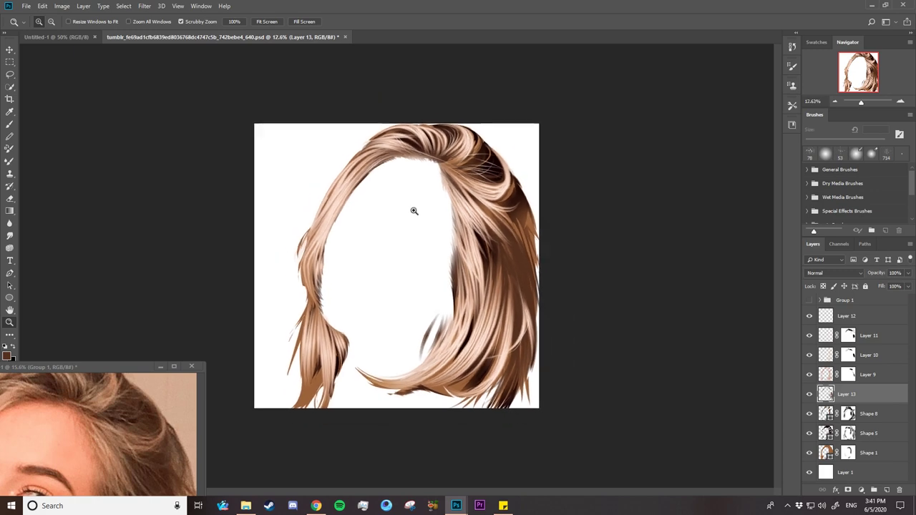
click(809, 394)
click(809, 394)
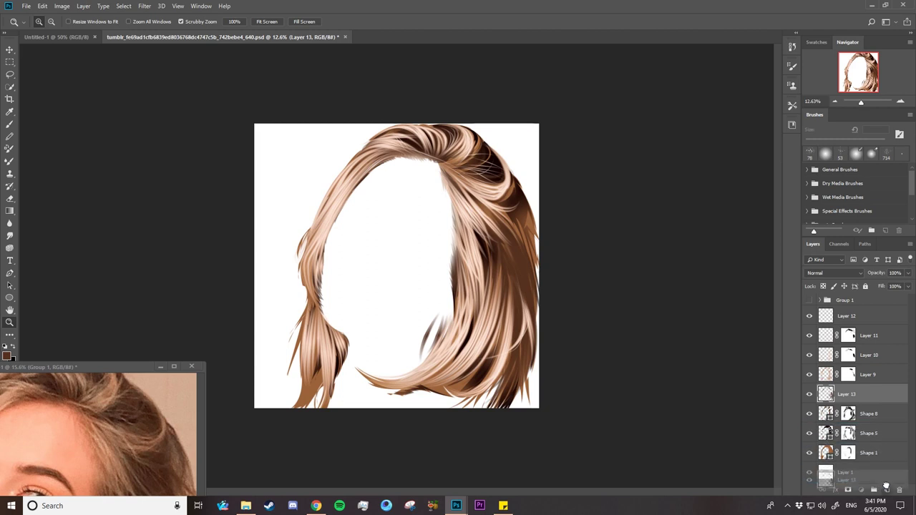
- Duplicate Layer 13 and place the copy directly under Layer 12
key(ctrl+j)
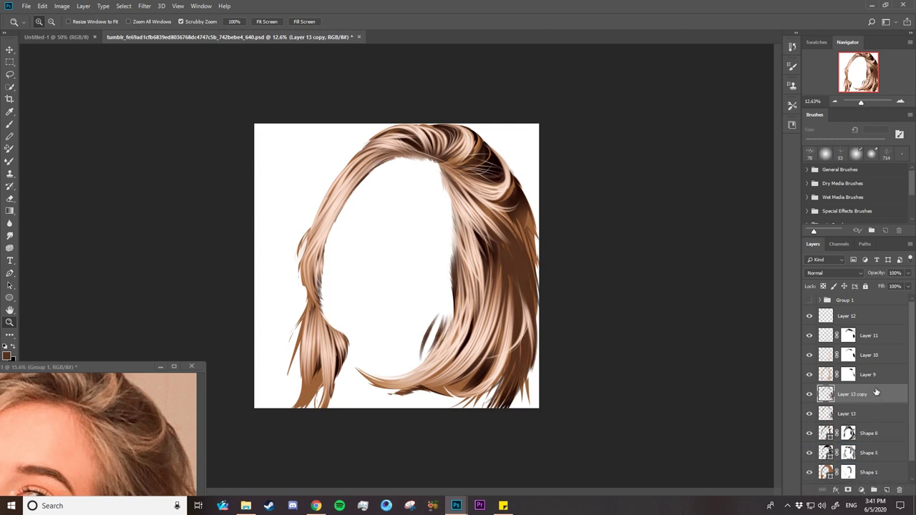
drag(875, 392, 857, 327)
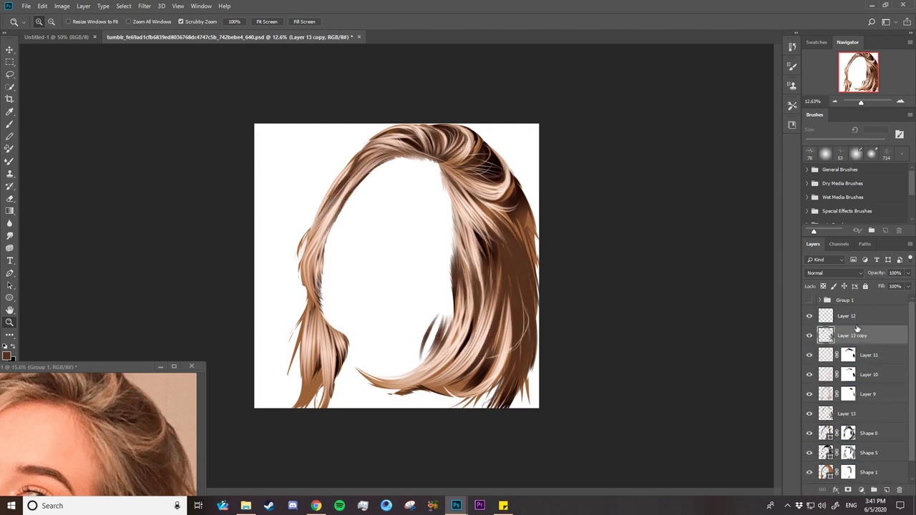
click(809, 336)
click(809, 335)
- Cycle the copy's blend mode through Lighten and Dodge modes to Hard Light, then compare
click(825, 273)
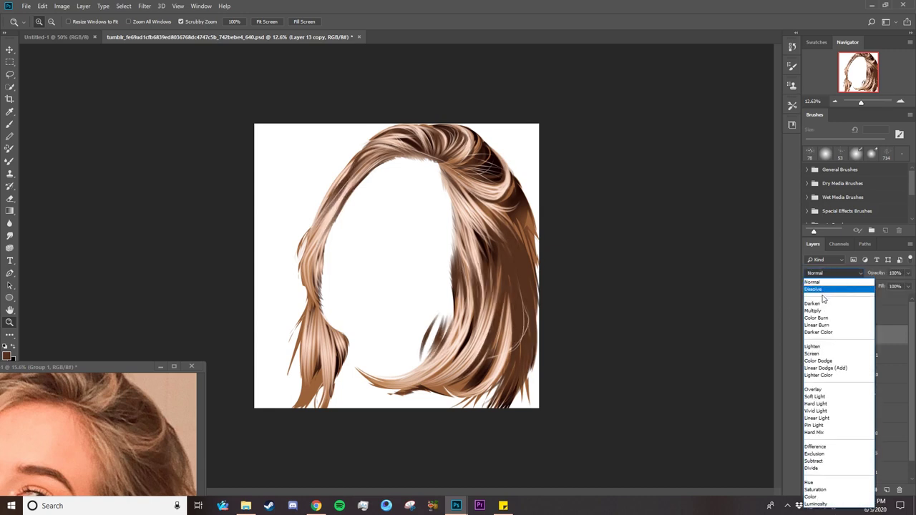
click(814, 345)
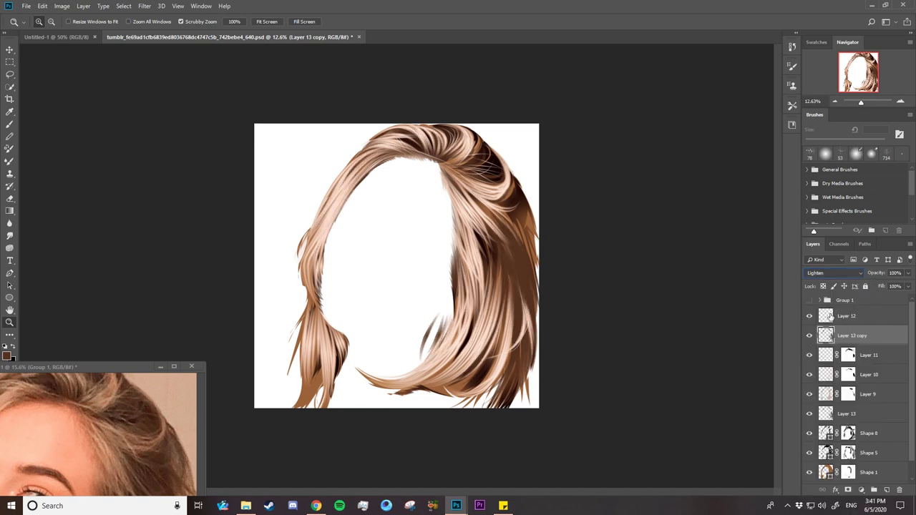
key(Down)
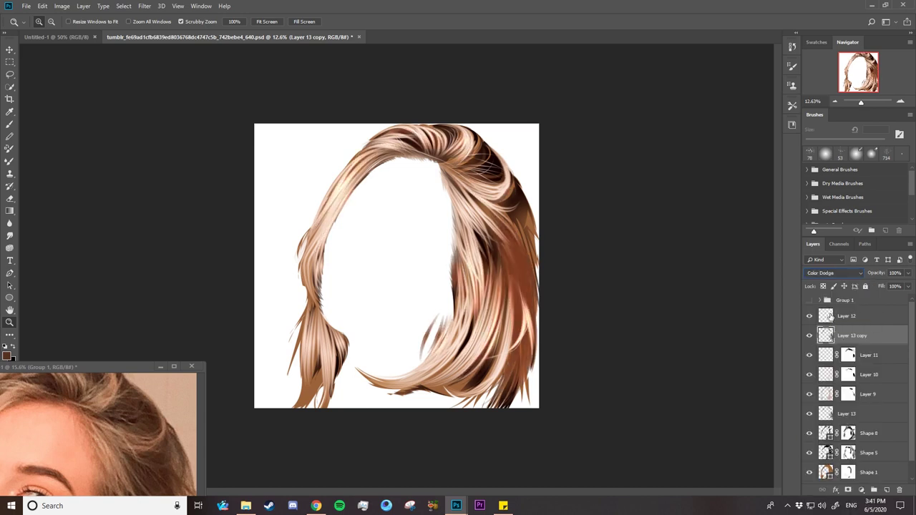
key(Down)
key(Down)
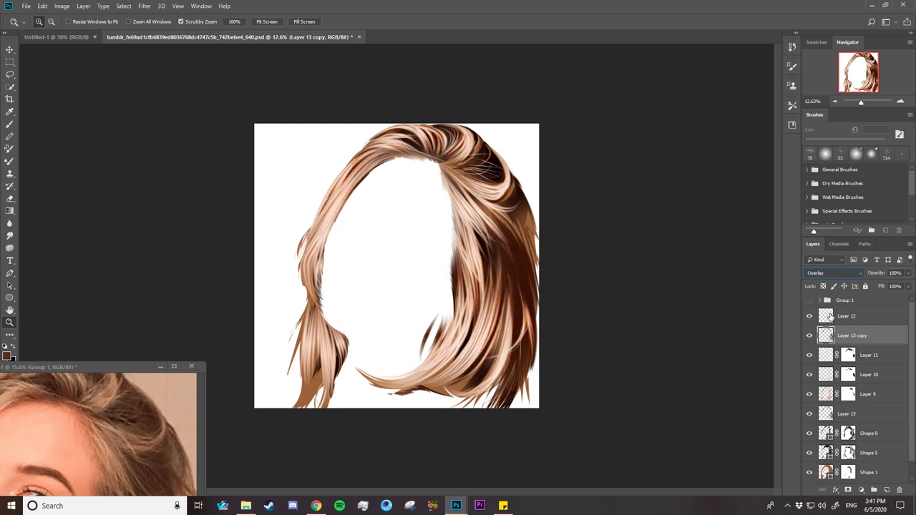
key(Down)
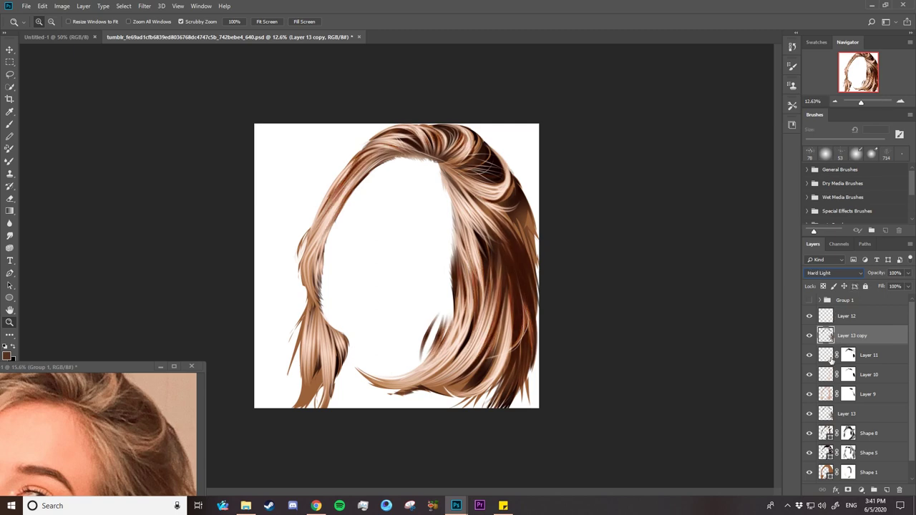
click(809, 336)
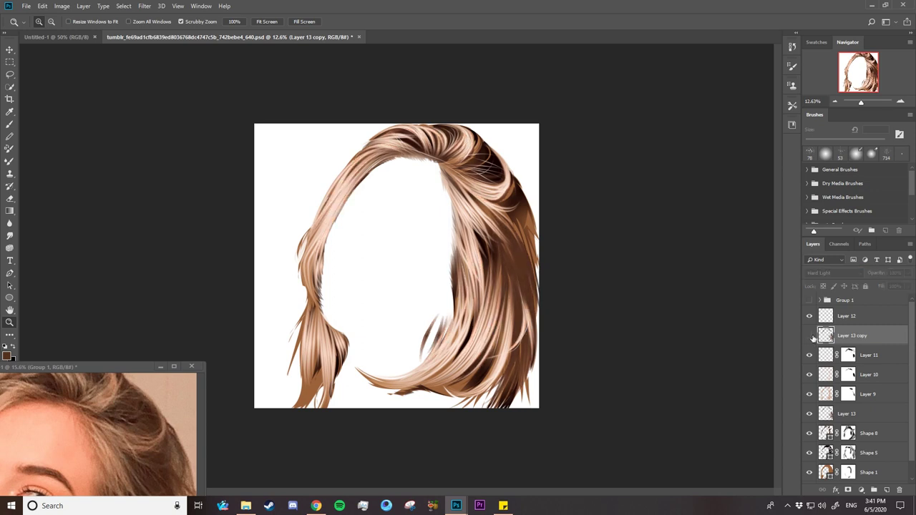
click(809, 335)
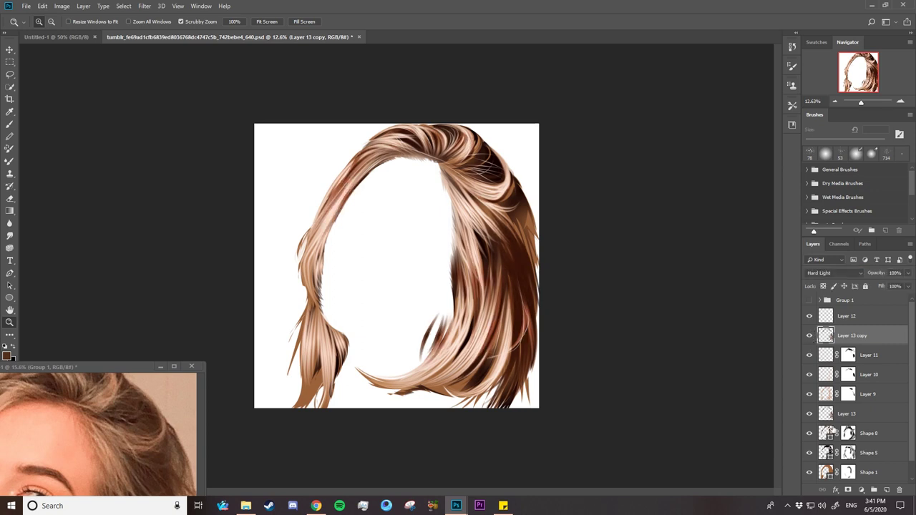
- Add a layer mask to Layer 13 copy and pick a large soft round brush at 1% hardness
click(848, 490)
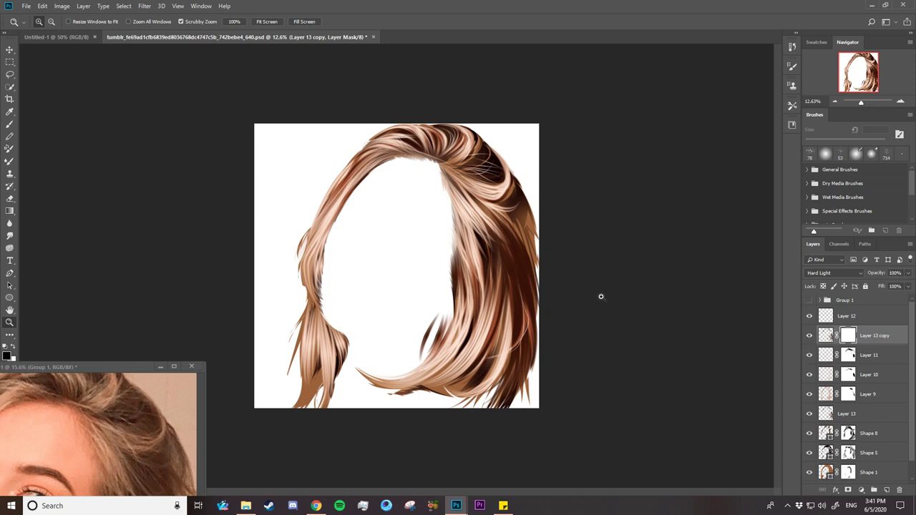
key(b)
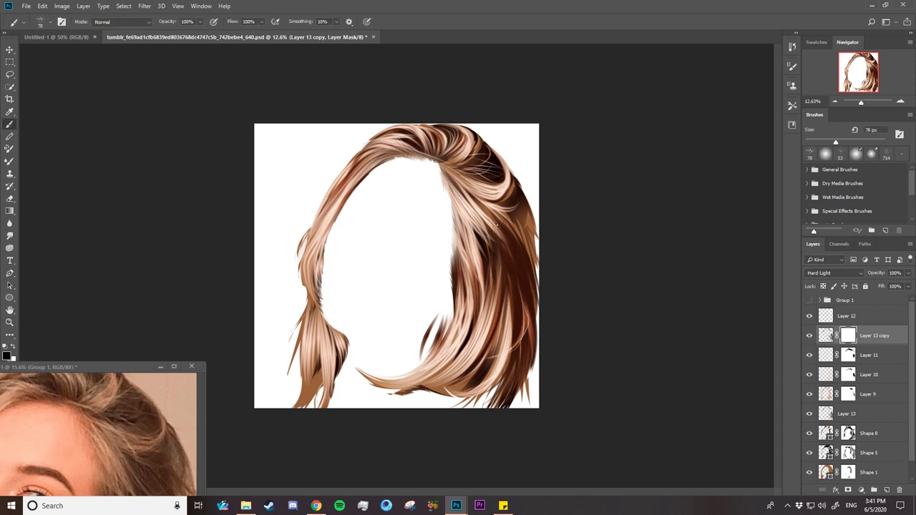
right_click(495, 225)
click(528, 255)
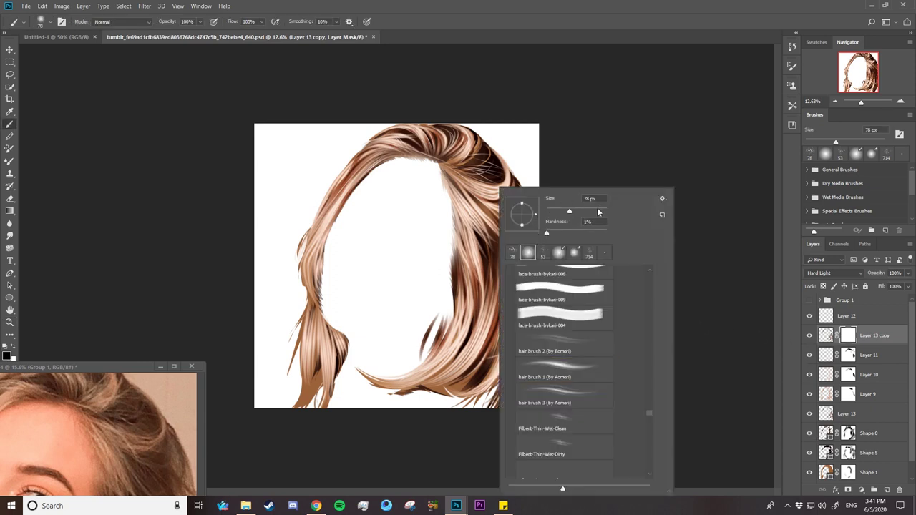
click(598, 212)
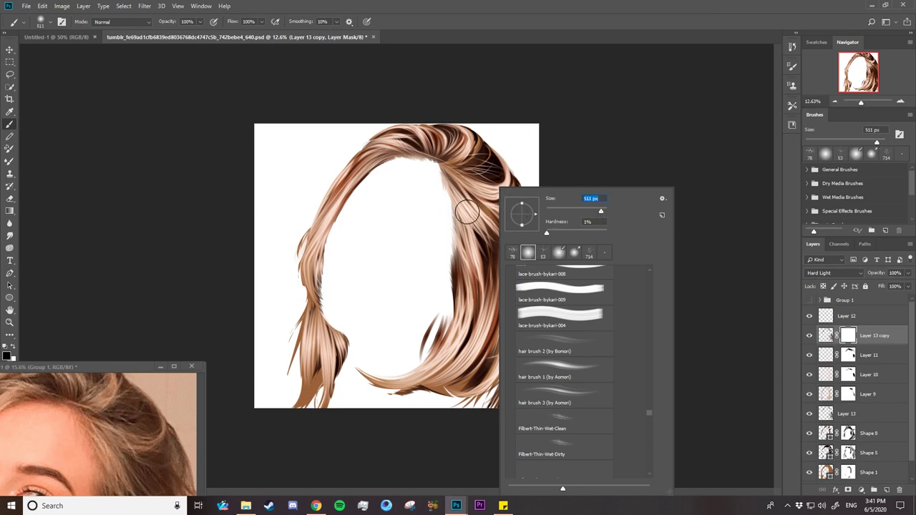
key(Return)
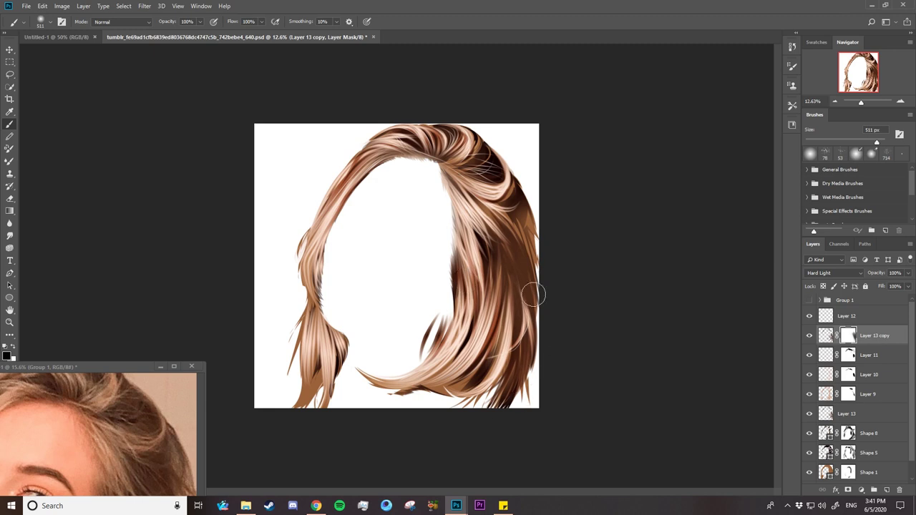
- Zoom in on the hair crown and make the layer mask the active painting target
key(z)
drag(509, 302, 478, 299)
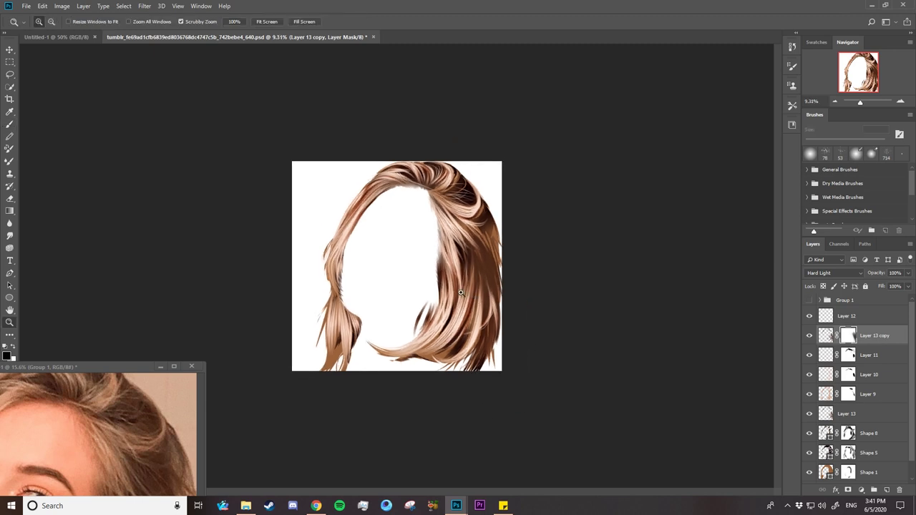
drag(336, 245, 375, 242)
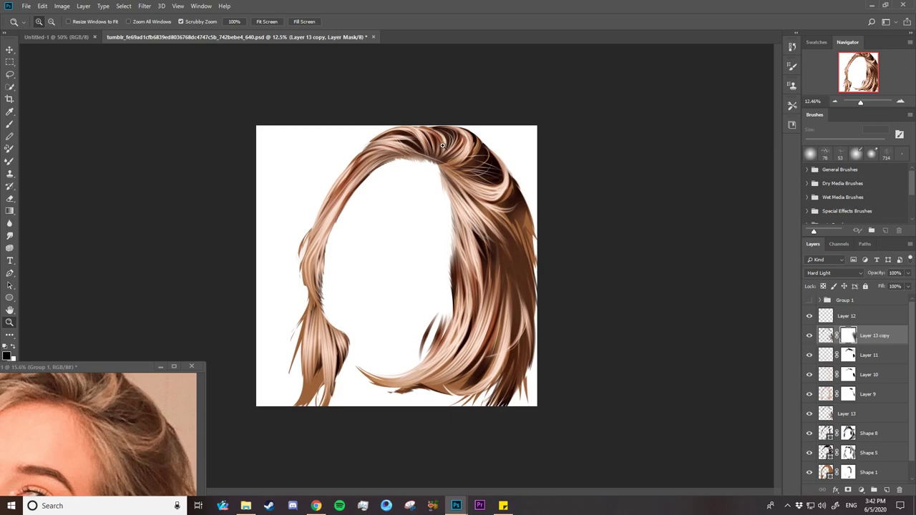
drag(444, 145, 493, 179)
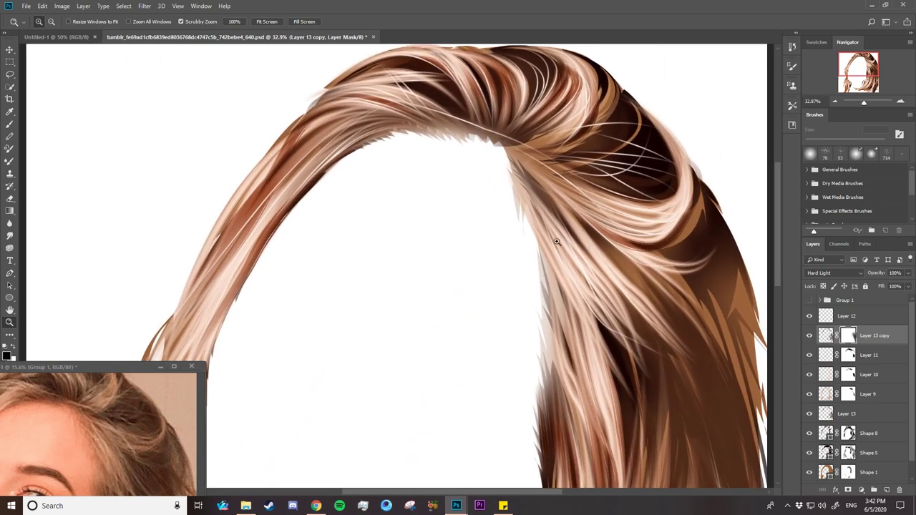
drag(536, 227, 516, 230)
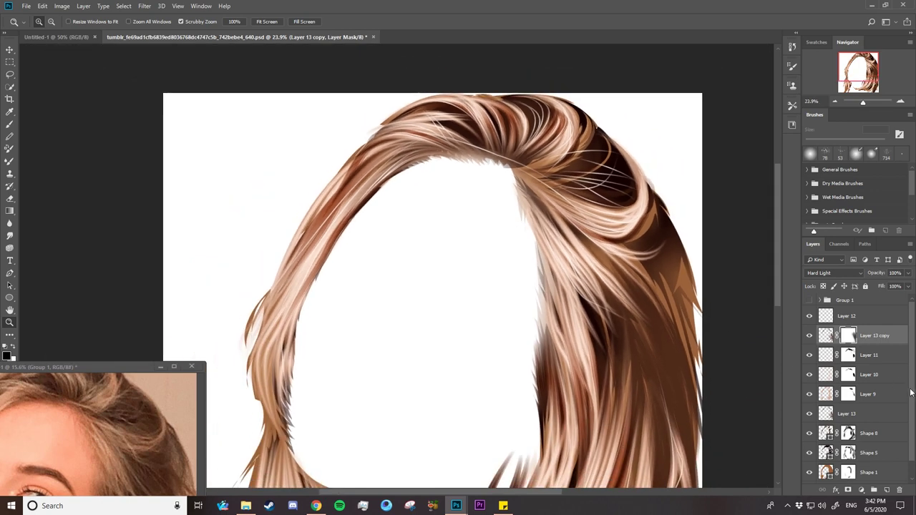
scroll(905, 414, down, 1)
click(848, 457)
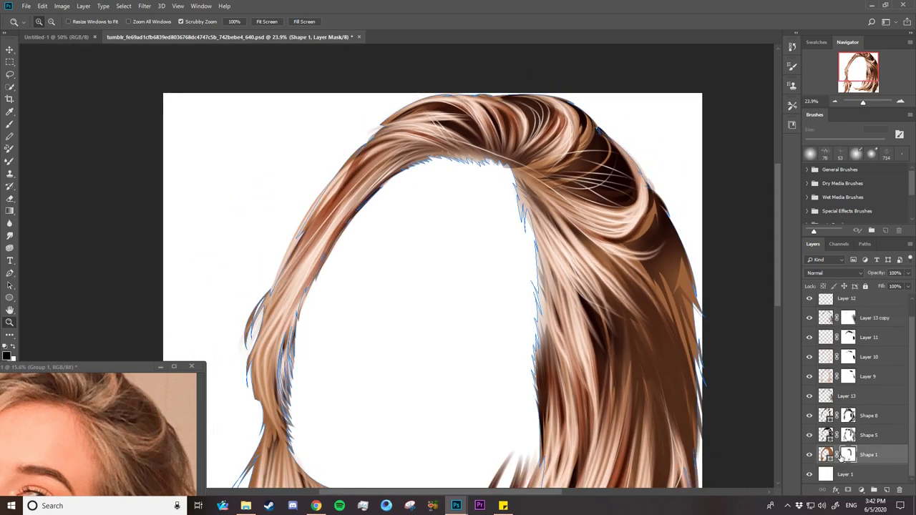
key(b)
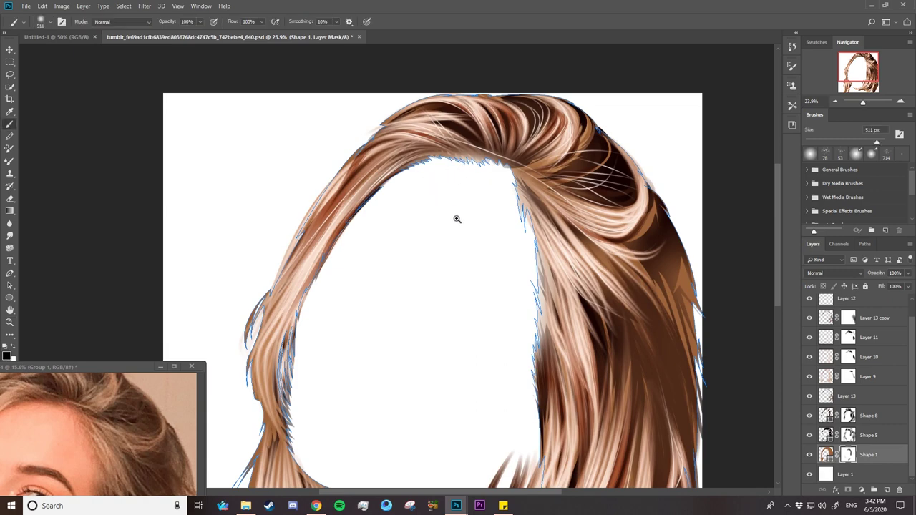
- Clear the path outlines, paint black on the mask, and view the full canvas
key(a)
click(470, 243)
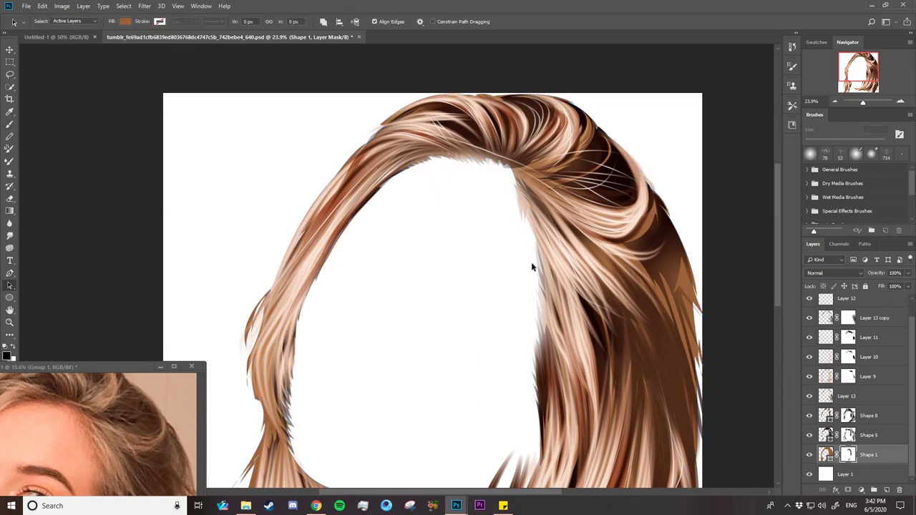
key(b)
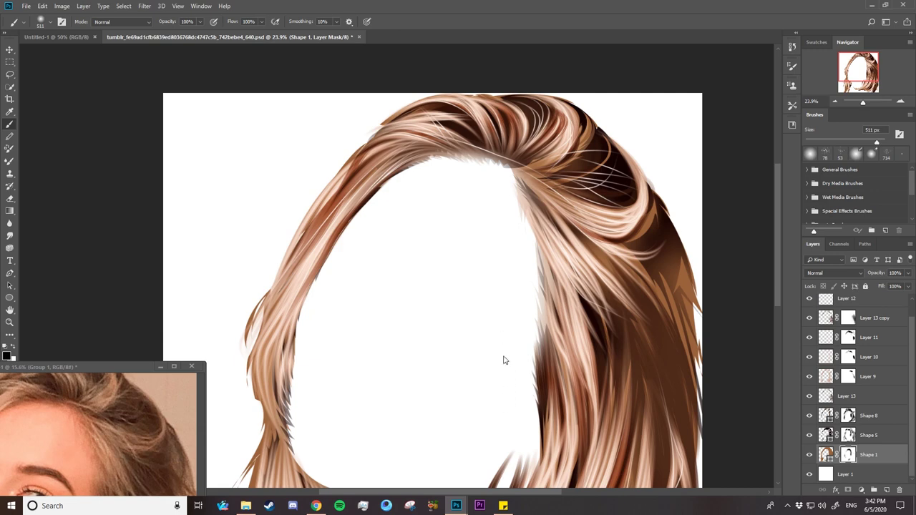
key(z)
drag(501, 327, 473, 349)
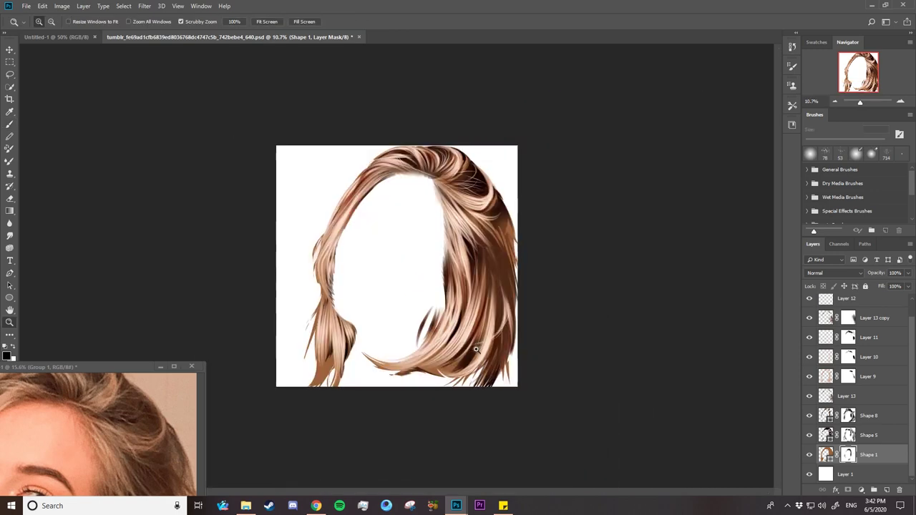
drag(388, 317, 410, 319)
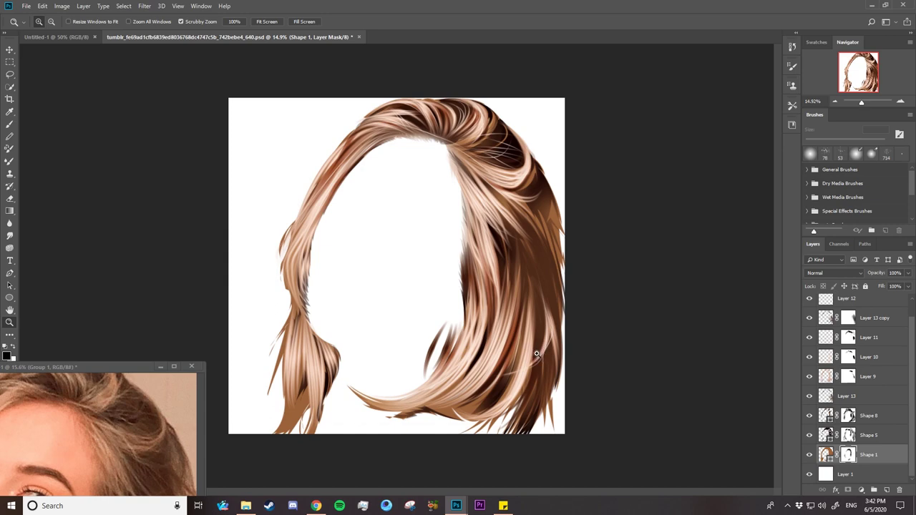
drag(536, 353, 511, 355)
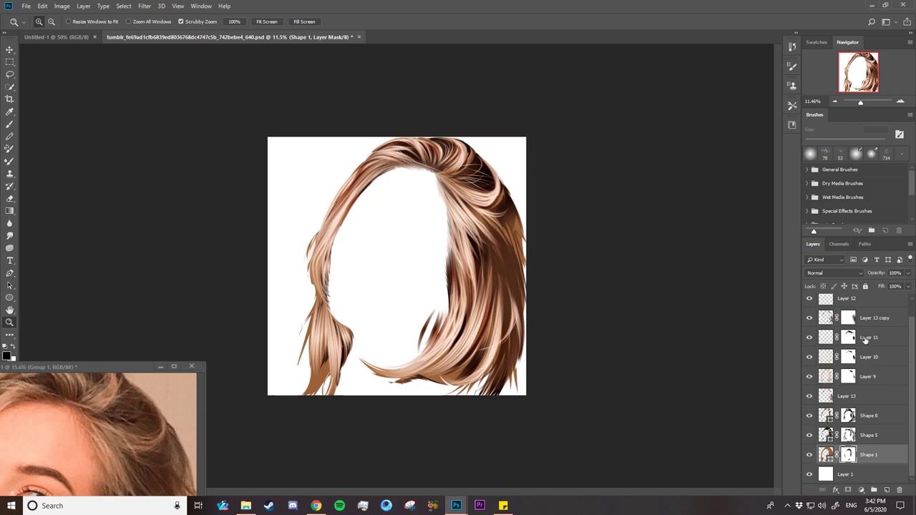
- Group Layer 12 down through Shape 1 into Group 2
click(882, 323)
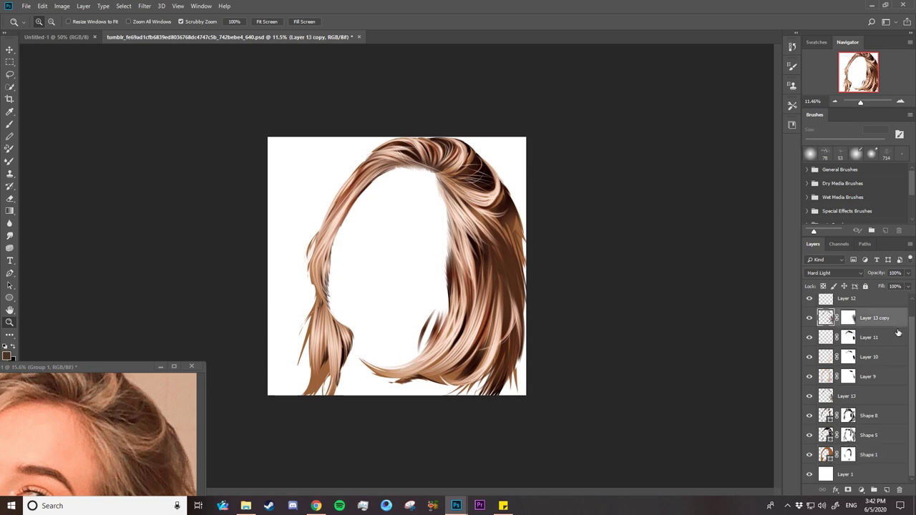
drag(913, 334, 914, 316)
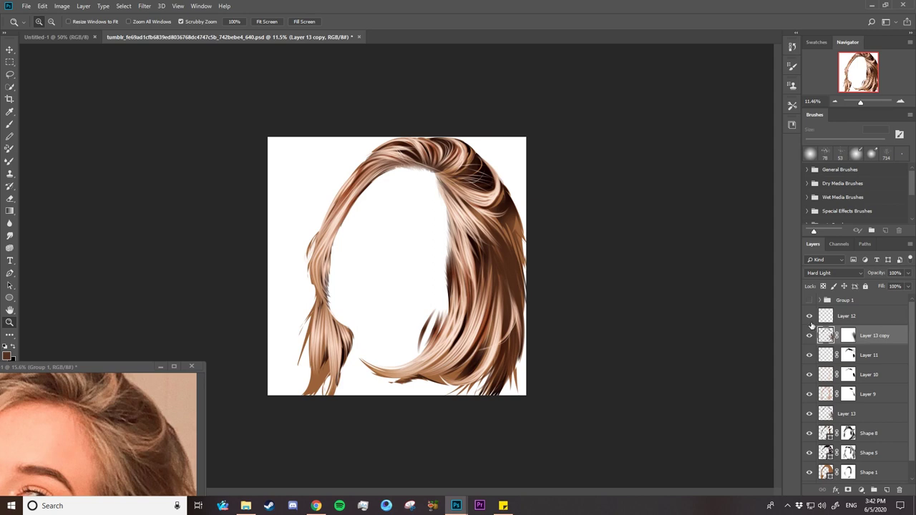
click(809, 317)
click(809, 317)
click(860, 317)
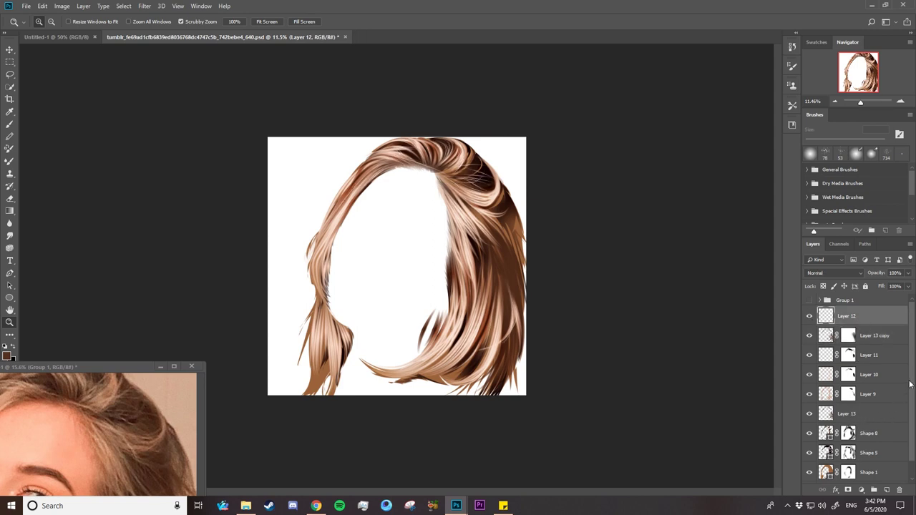
scroll(914, 394, down, 1)
shift+click(877, 454)
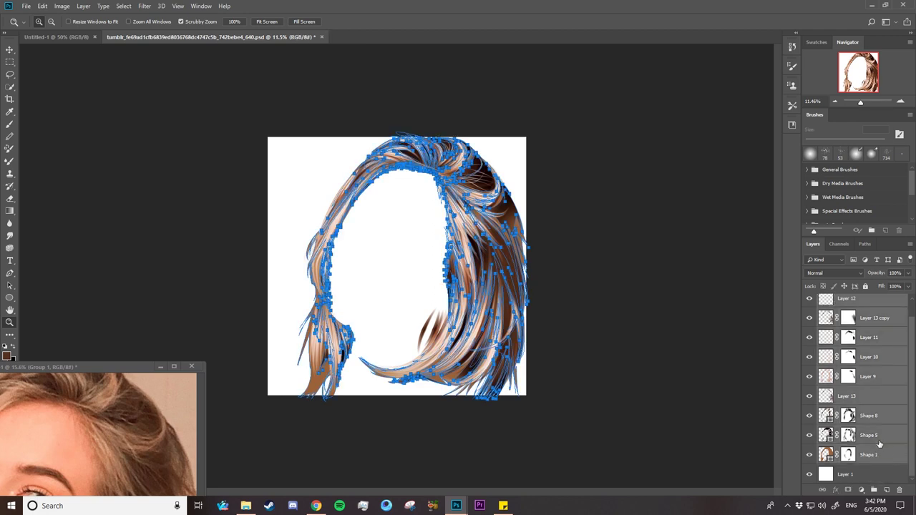
key(ctrl+g)
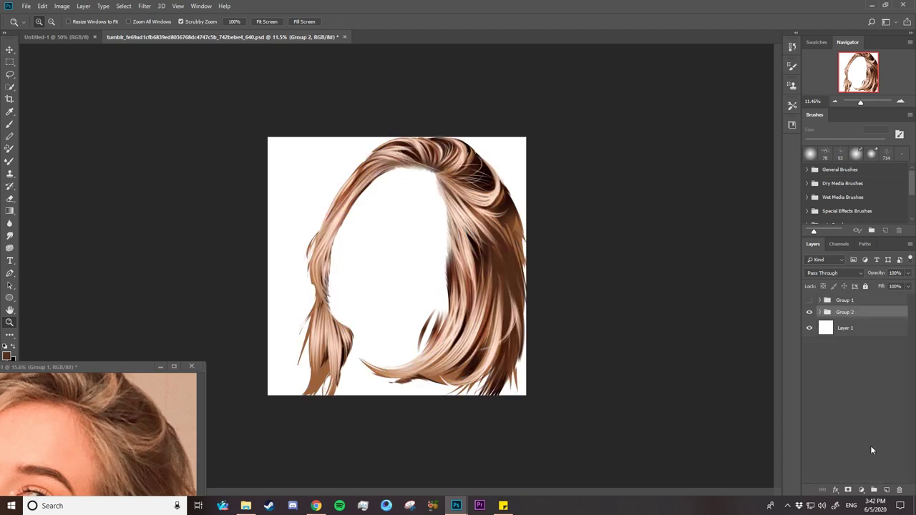
- Duplicate Group 2 and merge Group 2 copy into a single layer
click(809, 312)
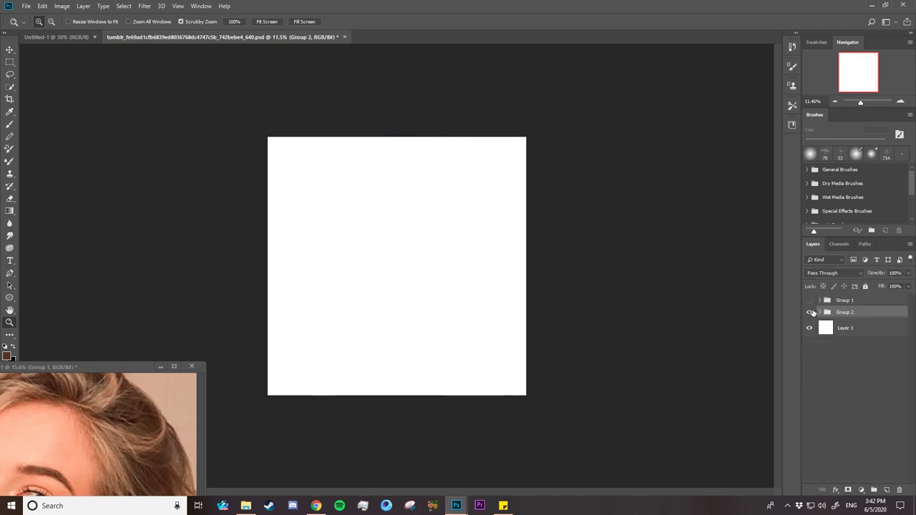
click(809, 311)
drag(884, 313, 886, 489)
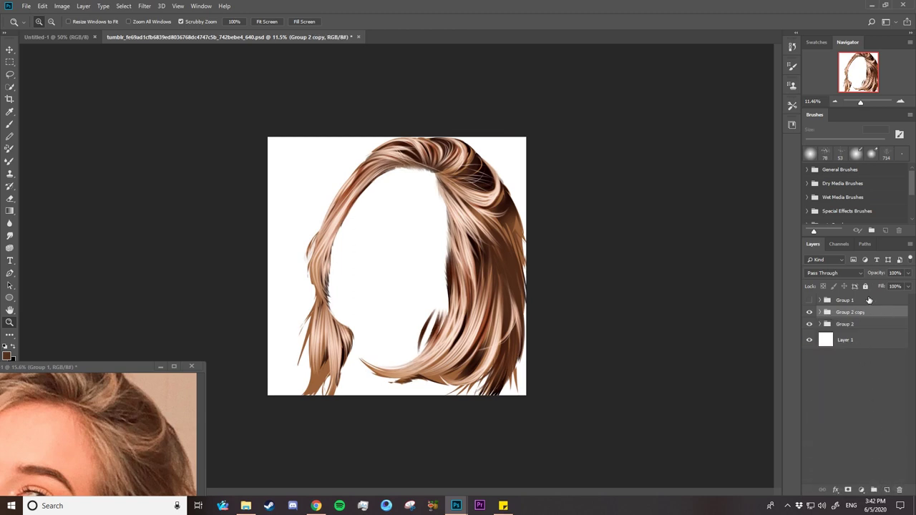
right_click(865, 315)
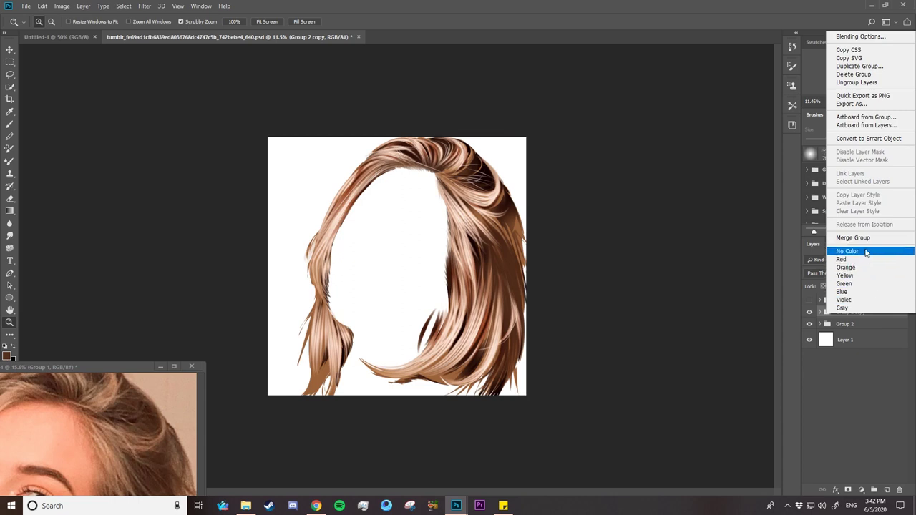
click(856, 238)
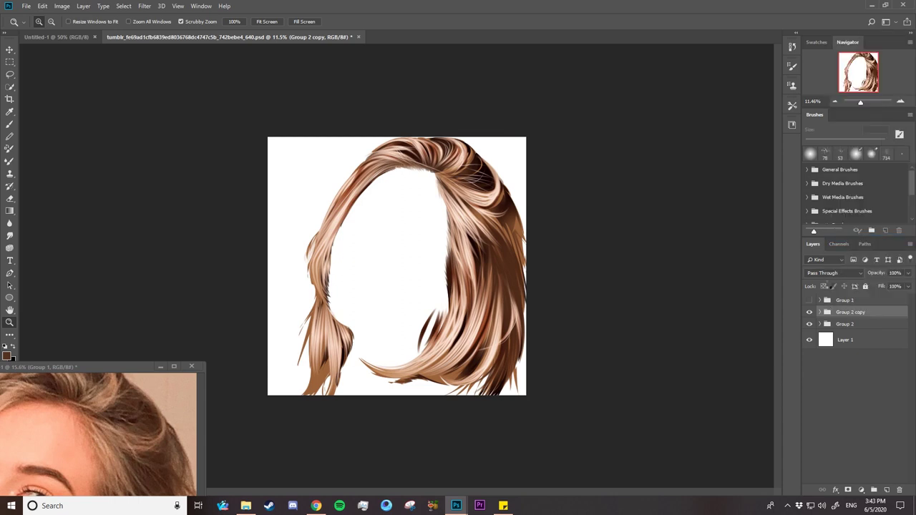
- Zoom in on the hair and toggle the merged layer to compare it
drag(457, 194, 490, 205)
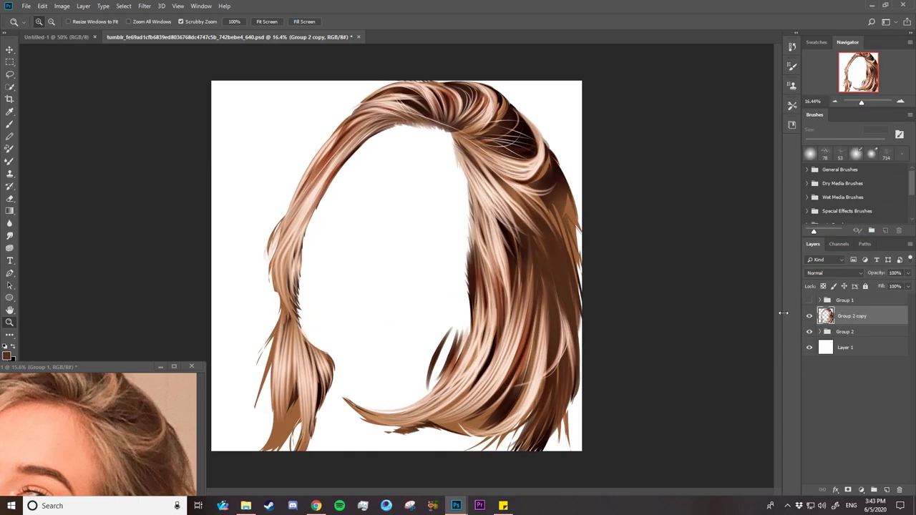
click(809, 317)
click(809, 317)
click(146, 7)
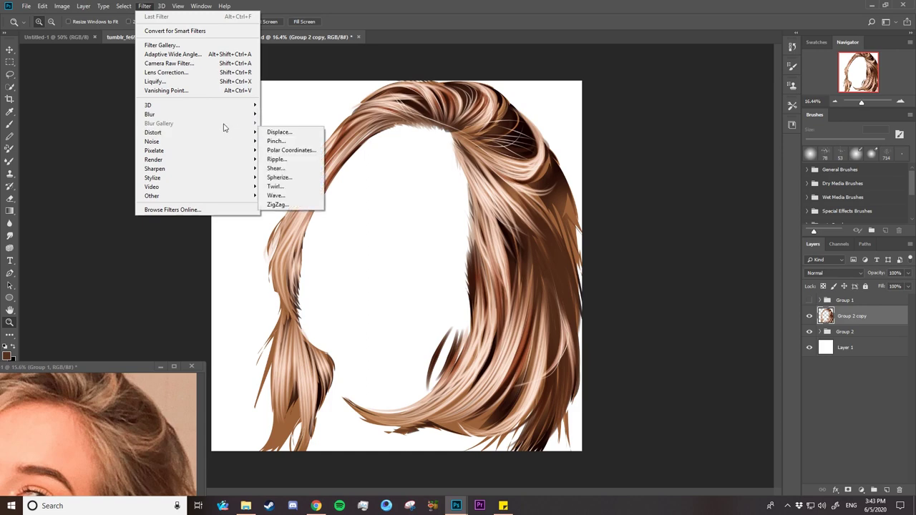
mouse_move(153, 132)
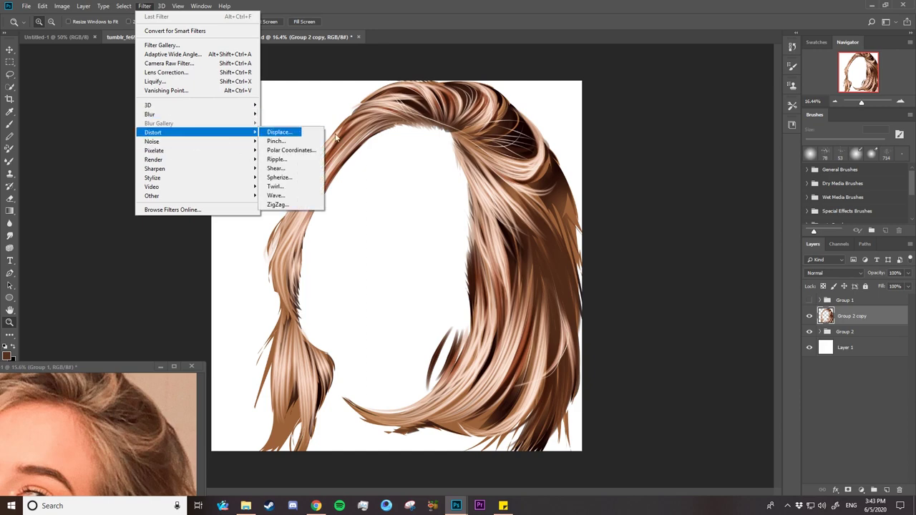
click(859, 323)
- Convert Group 2 copy to a Smart Object, rasterize it, and browse the Filter menu
right_click(873, 322)
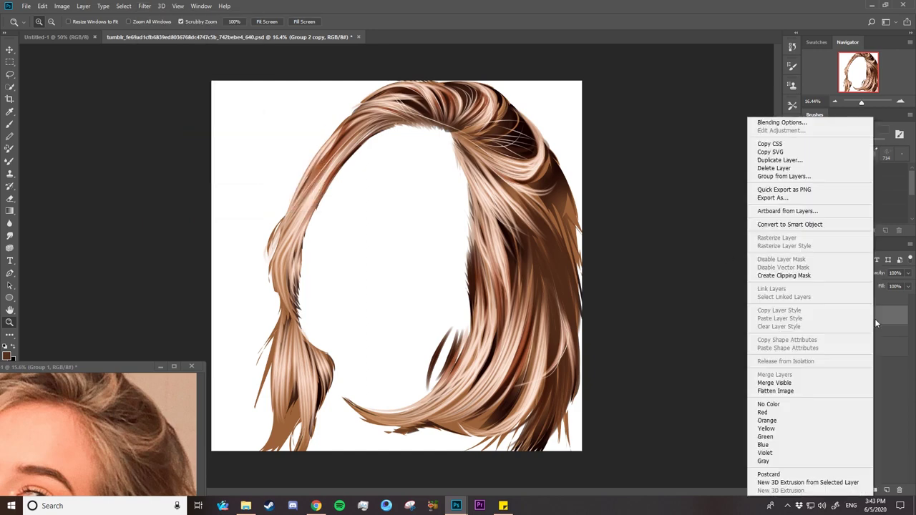
click(816, 225)
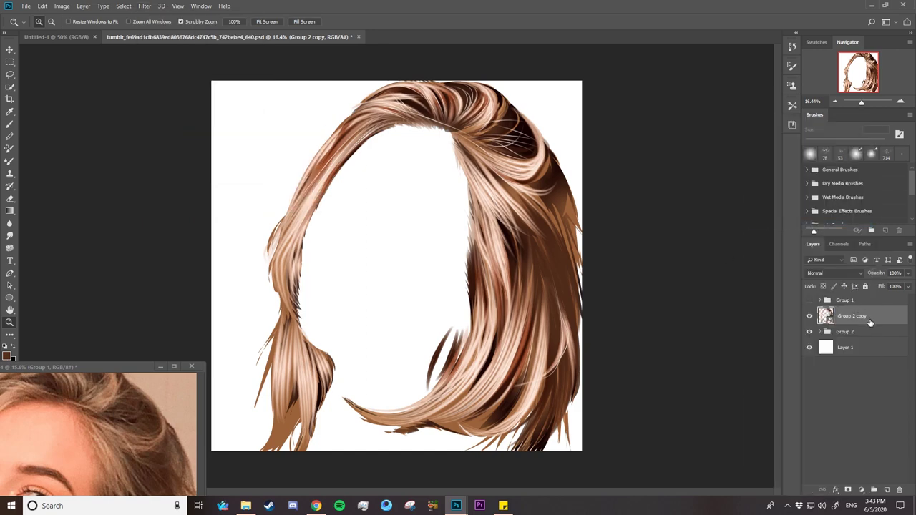
right_click(867, 323)
click(796, 259)
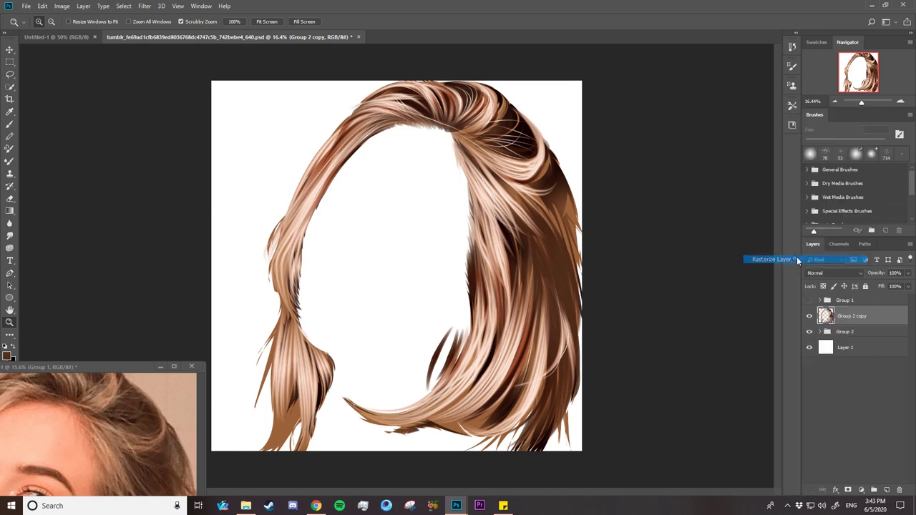
click(145, 7)
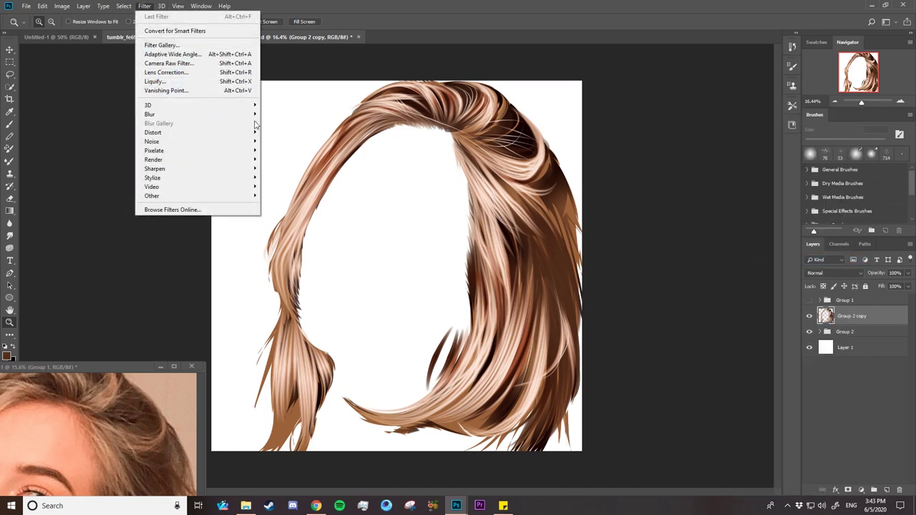
click(62, 6)
click(61, 5)
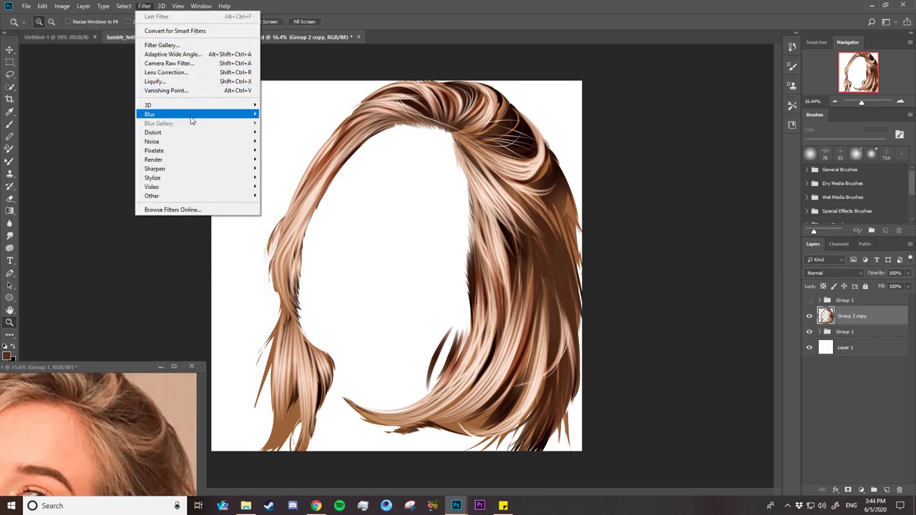
- Preview a Gaussian Blur at radius 15.3 on the hair, then cancel it
mouse_move(149, 114)
click(107, 150)
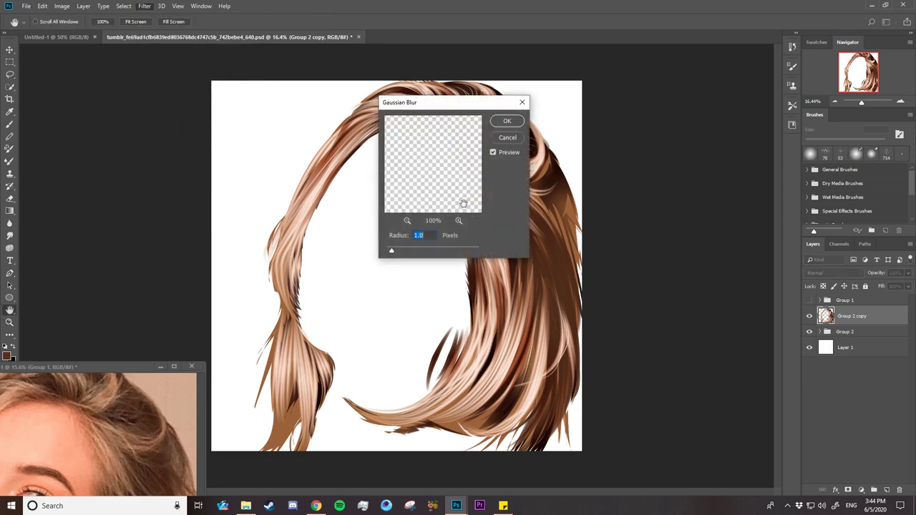
drag(480, 105, 681, 227)
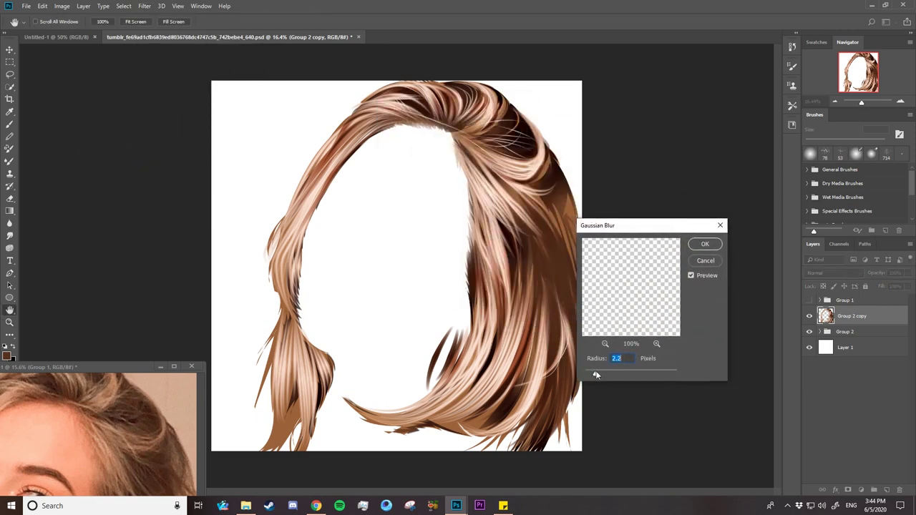
drag(612, 369, 619, 374)
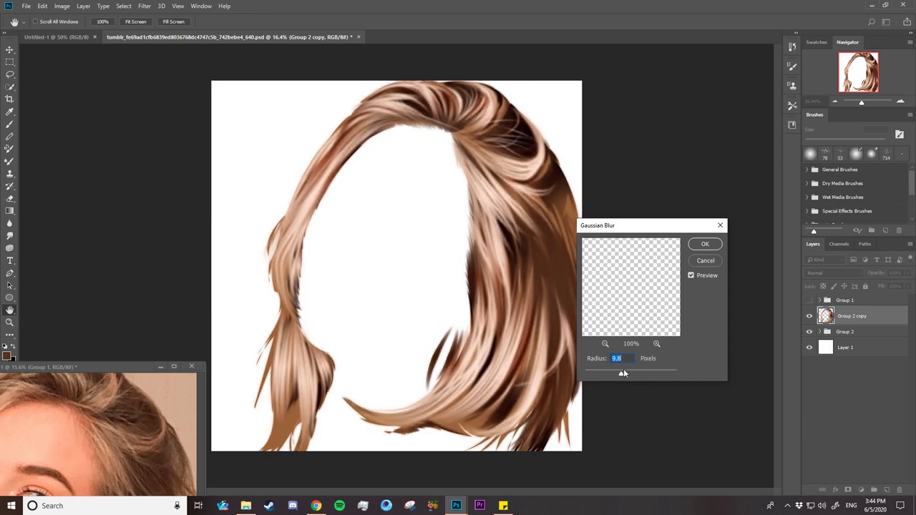
drag(621, 374, 623, 375)
drag(676, 224, 692, 212)
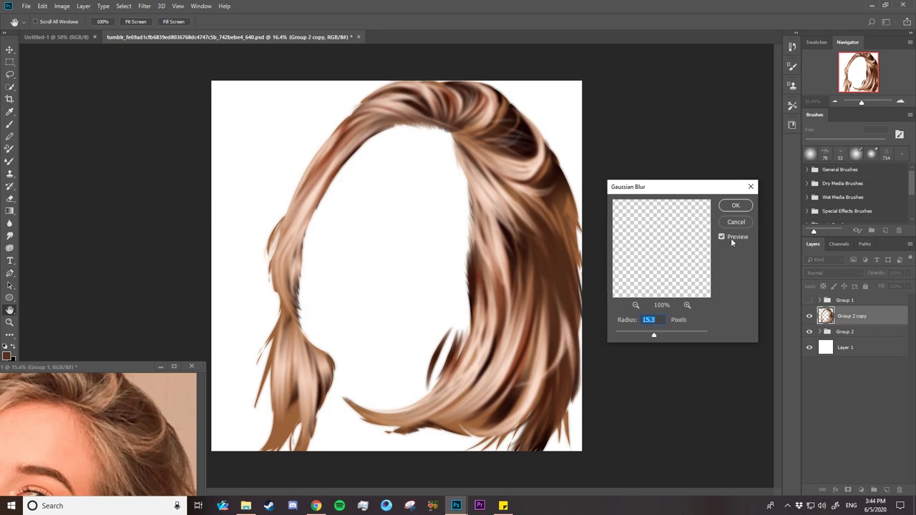
key(Escape)
key(z)
- Create new empty Layer 14 and select the Group 2 copy layer
click(886, 489)
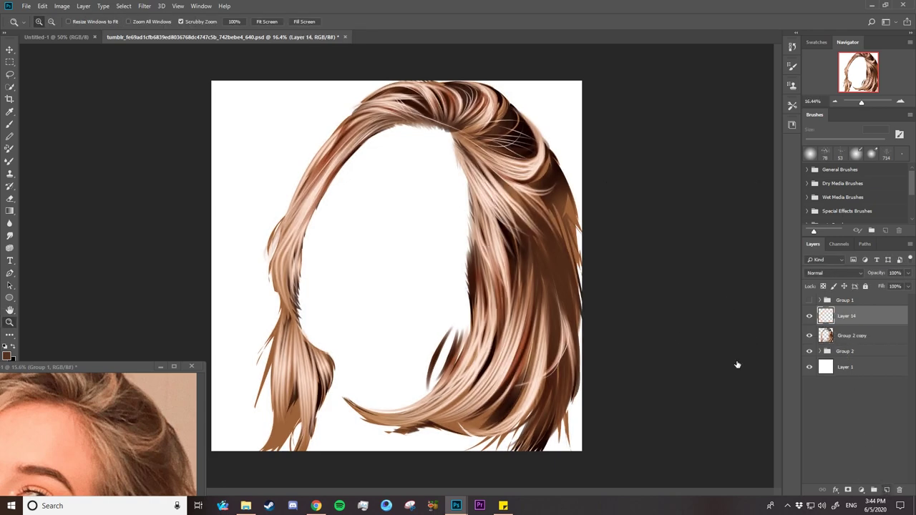
click(145, 7)
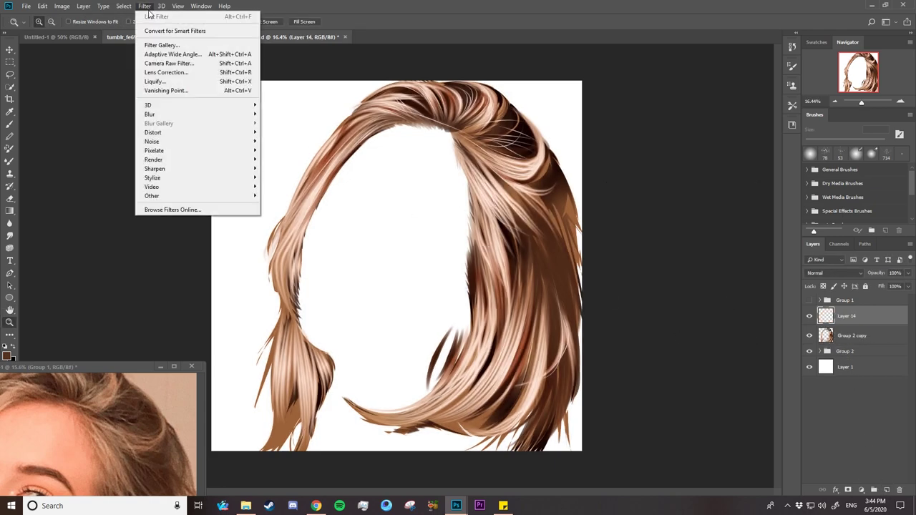
click(840, 336)
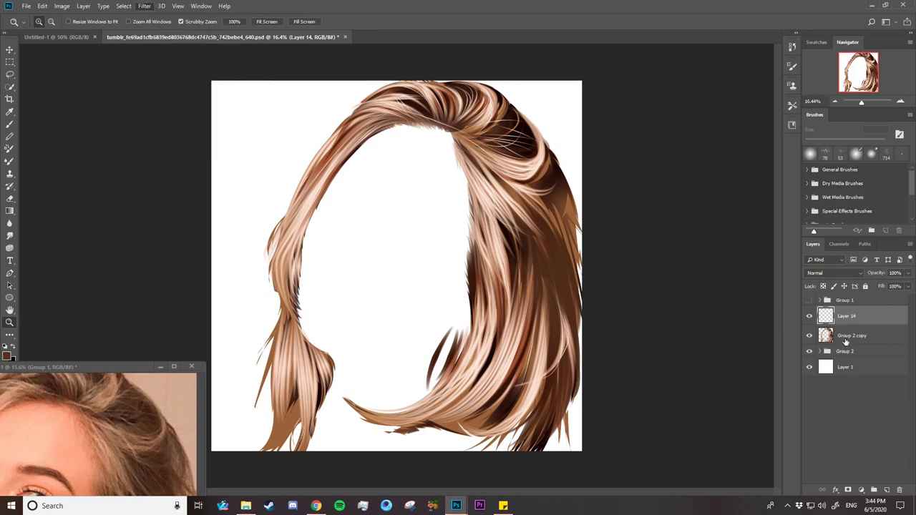
click(841, 338)
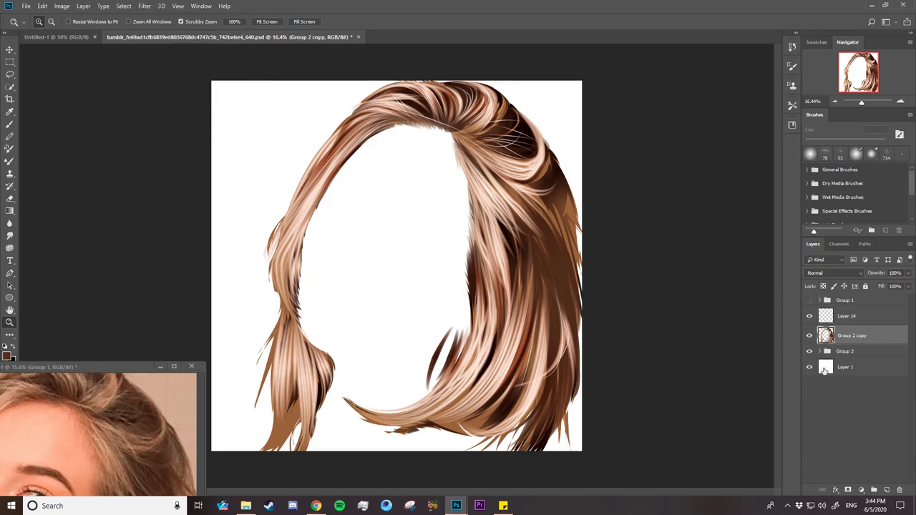
- Mask Group 2 copy, hide Group 2, and brush the mask along the hair's right edge
click(847, 490)
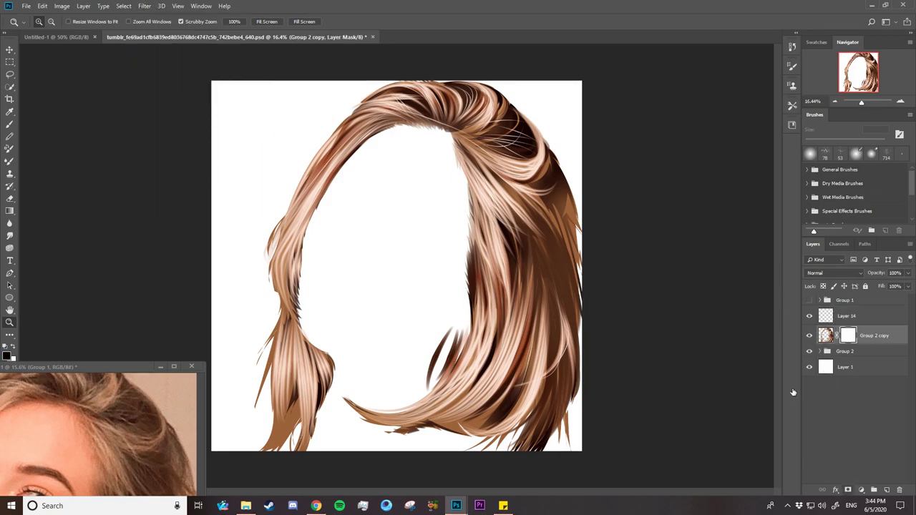
click(809, 351)
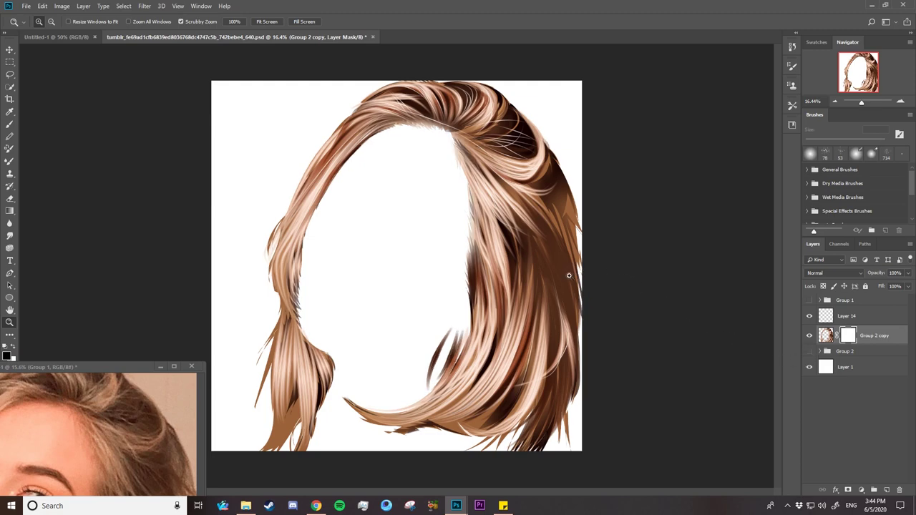
key(b)
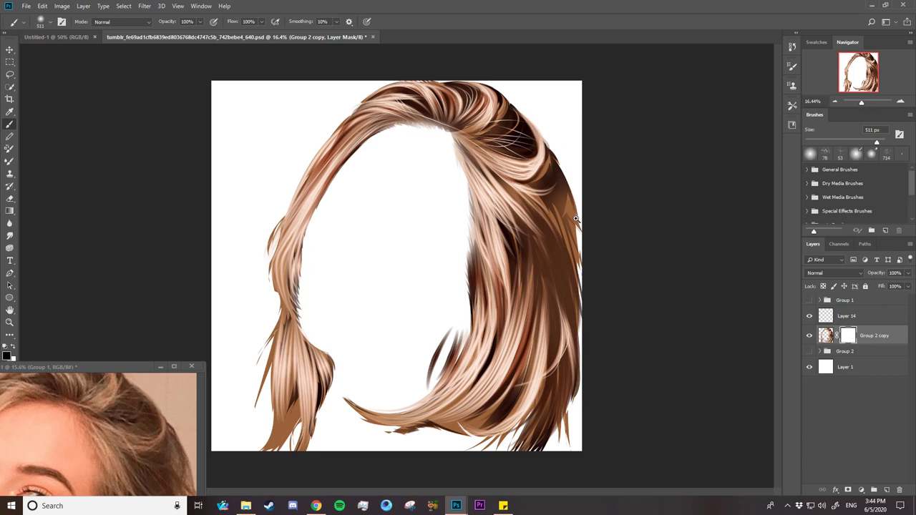
drag(575, 218, 547, 160)
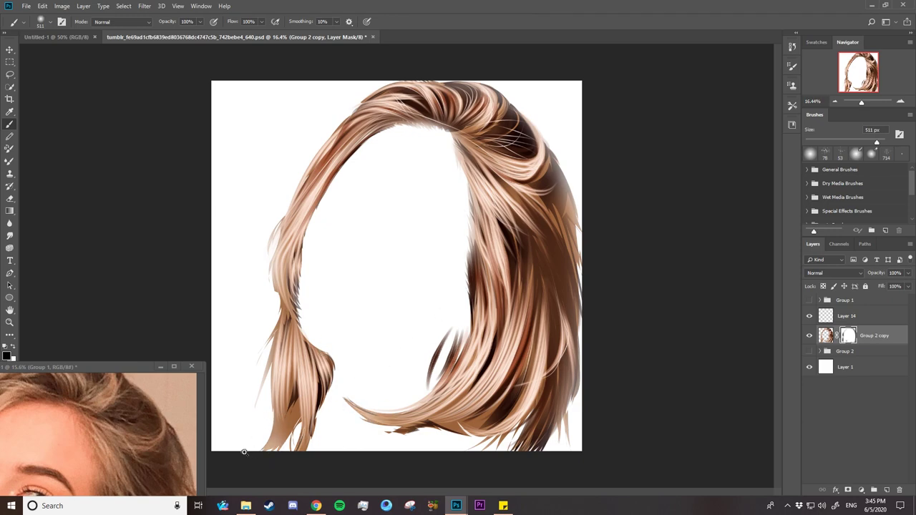
- Place the Untitled-1 reference portrait window top-left, zoomed so the whole portrait shows
key(z)
drag(497, 297, 467, 304)
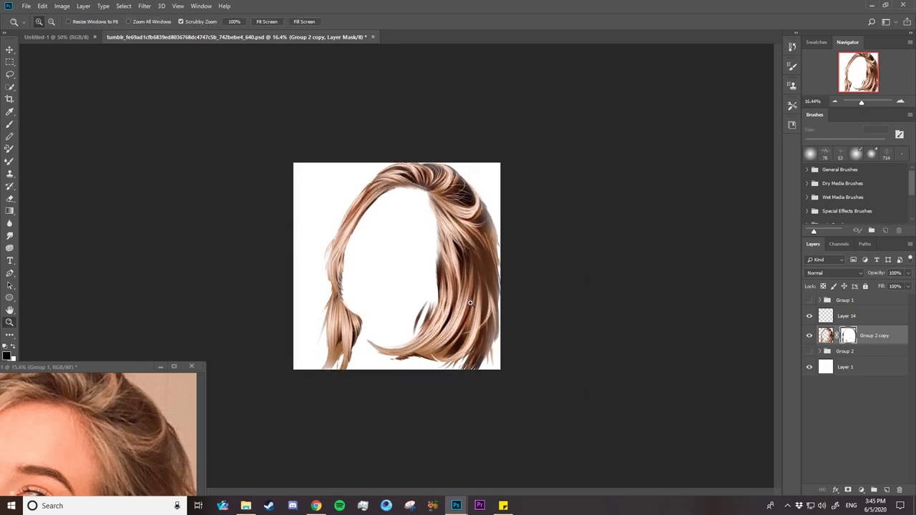
drag(363, 283, 380, 283)
click(173, 369)
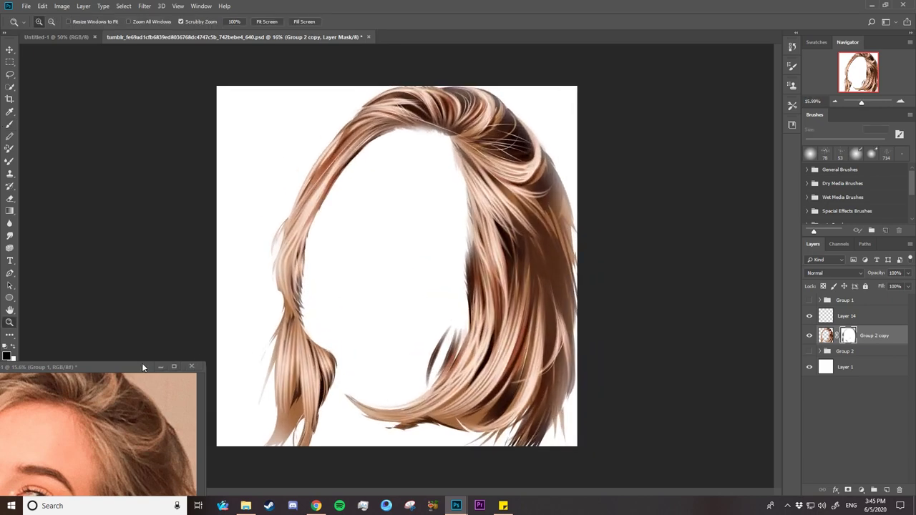
drag(142, 363, 222, 89)
drag(207, 212, 174, 220)
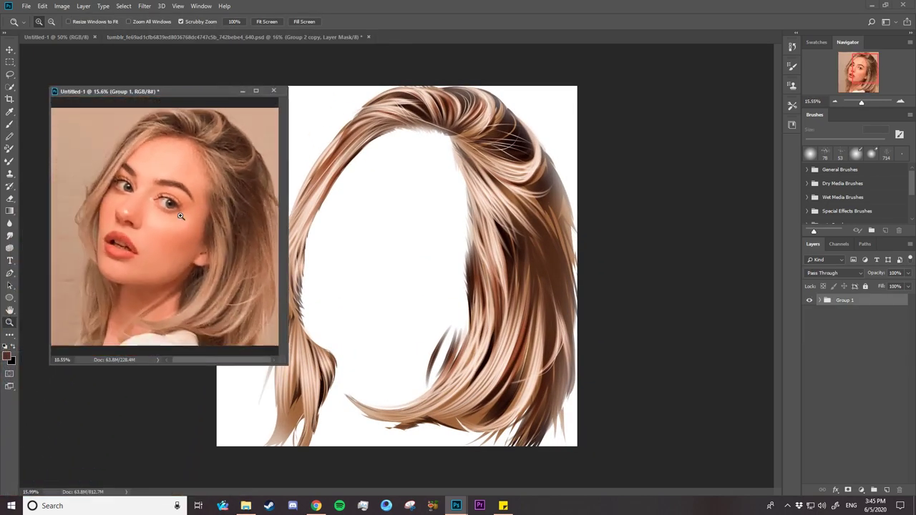
drag(161, 300, 163, 307)
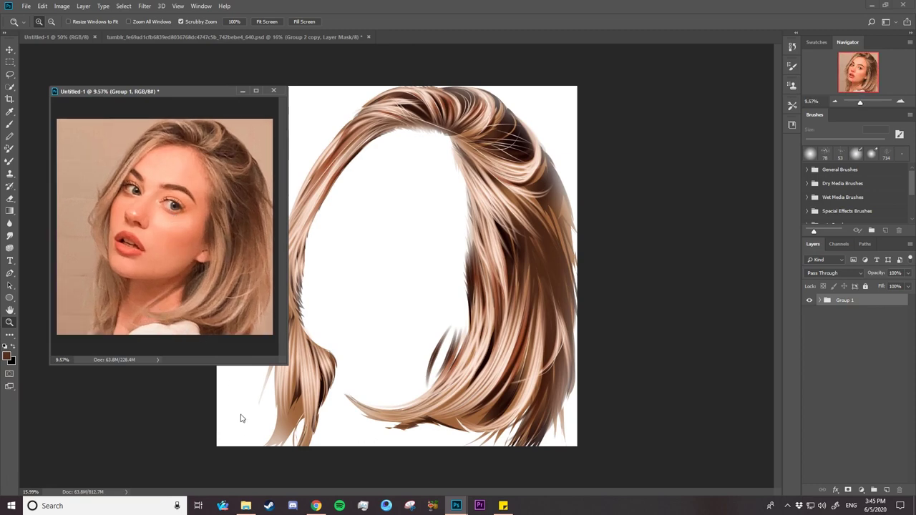
- Fit the whole hair canvas in the main document window
drag(251, 449, 302, 438)
alt+click(338, 433)
alt+click(338, 433)
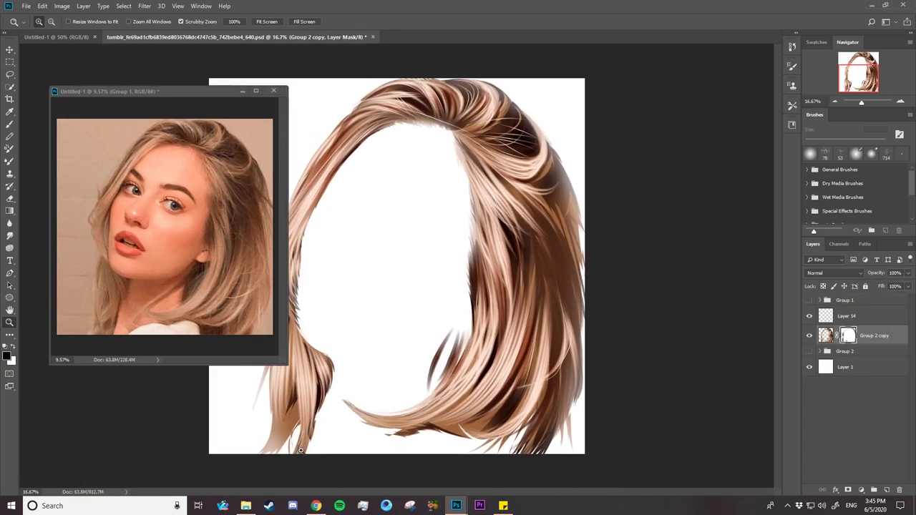